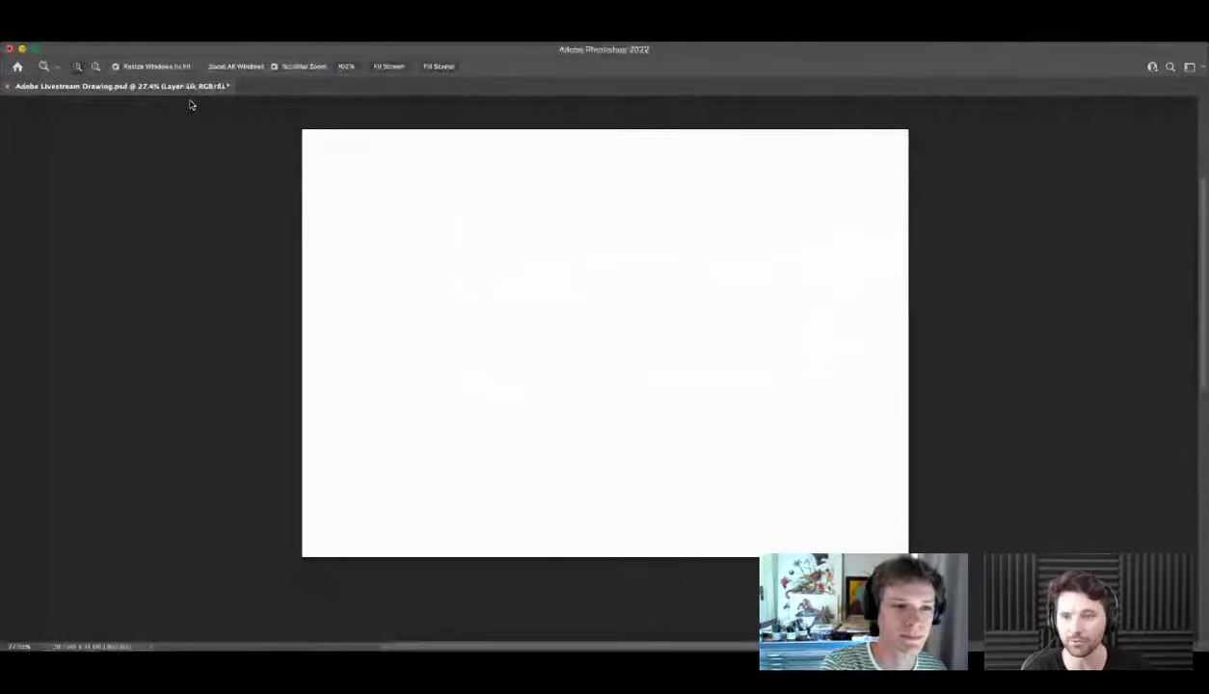
{"action": "key", "text": "b"}
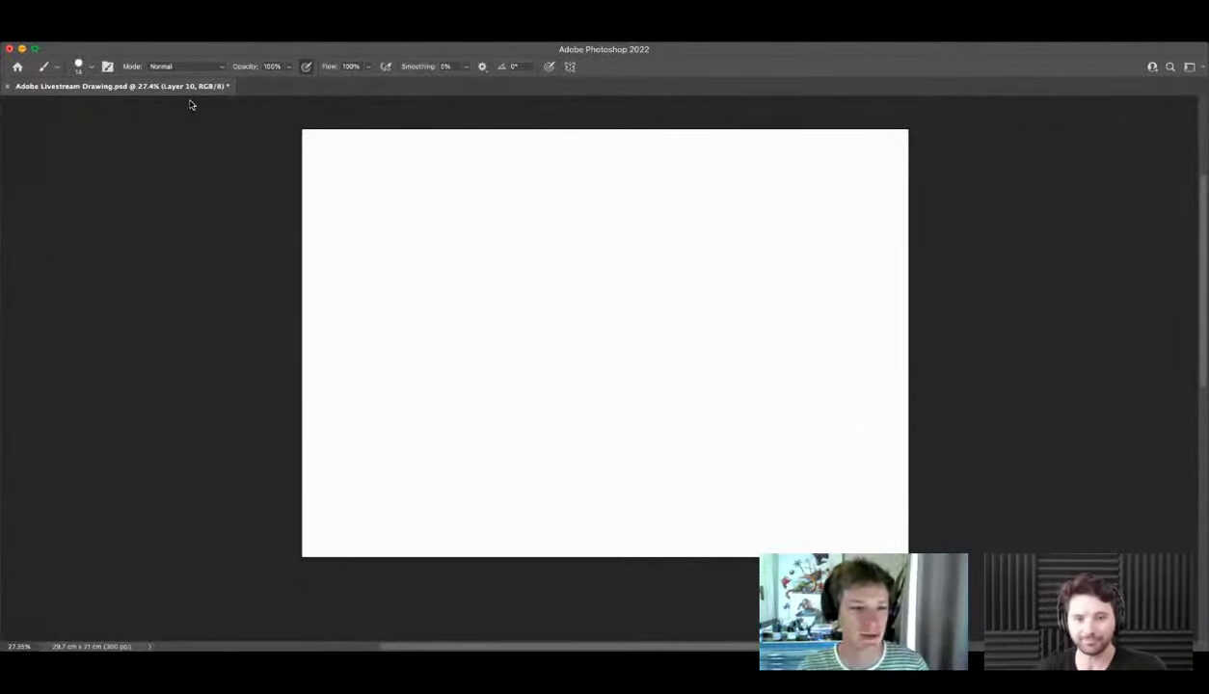
{"action": "key", "text": "z"}
{"action": "left_click_drag", "start_coordinate": [570, 275], "coordinate": [586, 274]}
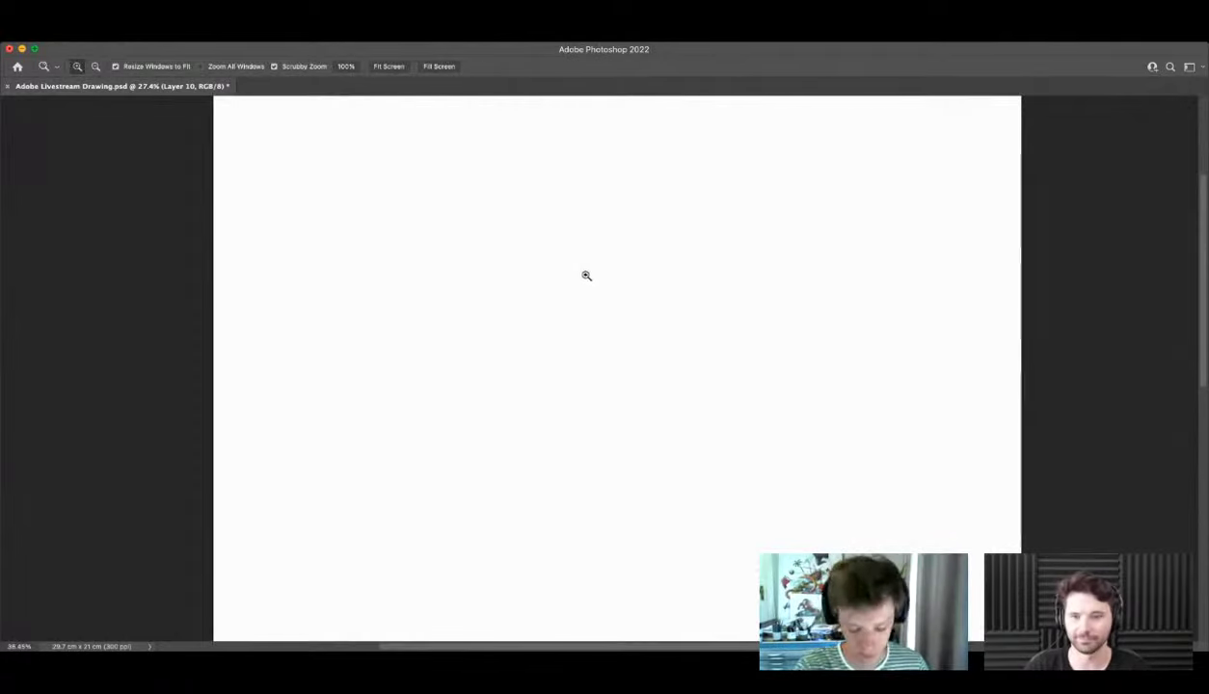
{"action": "key", "text": "b"}
{"action": "mouse_move", "coordinate": [372, 410]}
{"action": "left_mouse_down"}
{"action": "mouse_move", "coordinate": [483, 343]}
{"action": "mouse_move", "coordinate": [800, 396]}
{"action": "mouse_move", "coordinate": [870, 539]}
{"action": "left_mouse_up"}
{"action": "key", "text": "ctrl+z"}
{"action": "key", "text": "z"}
{"action": "left_click_drag", "start_coordinate": [607, 365], "coordinate": [621, 414]}
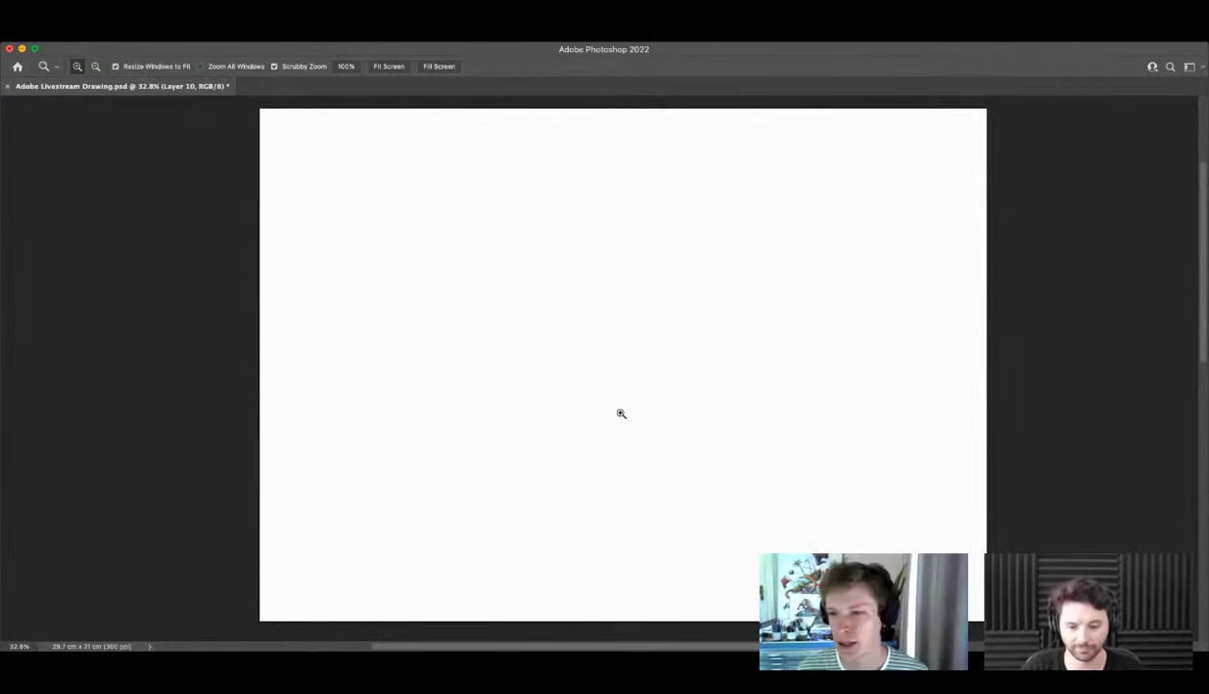
Step: Sketch a landscape thumbnail frame with clipped corners near the canvas centre and draw a light horizon line across its middle
{"action": "key", "text": "b"}
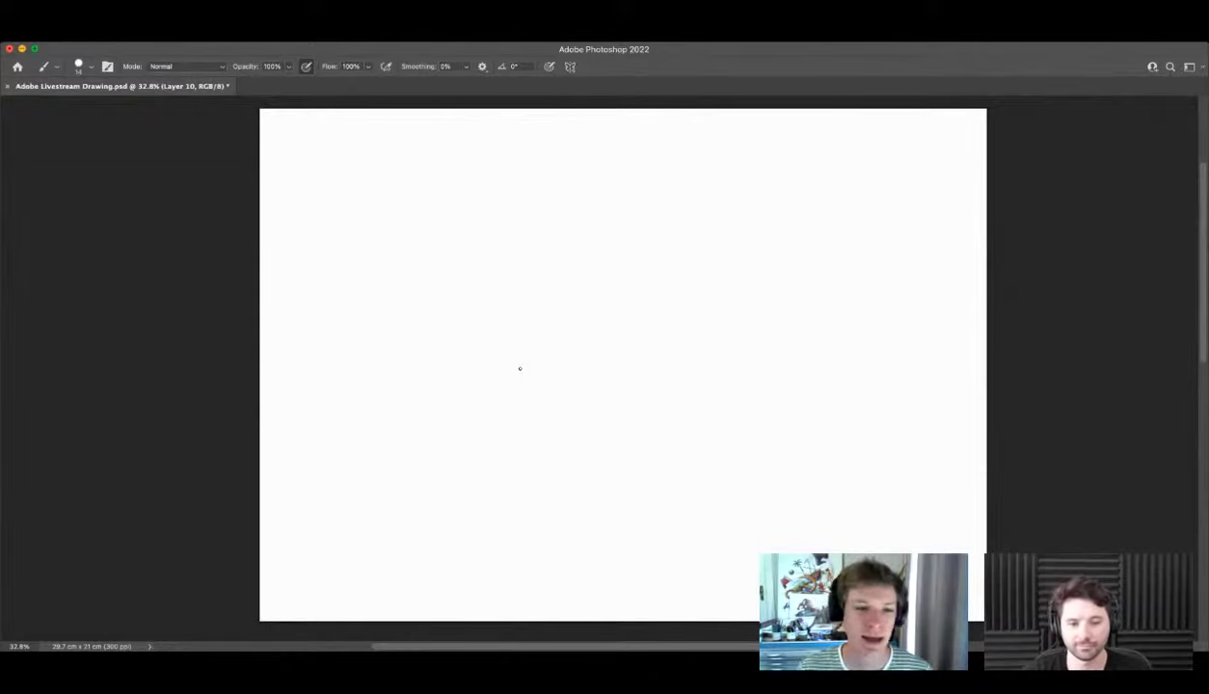
{"action": "key", "text": "z"}
{"action": "left_click_drag", "start_coordinate": [598, 402], "coordinate": [588, 422]}
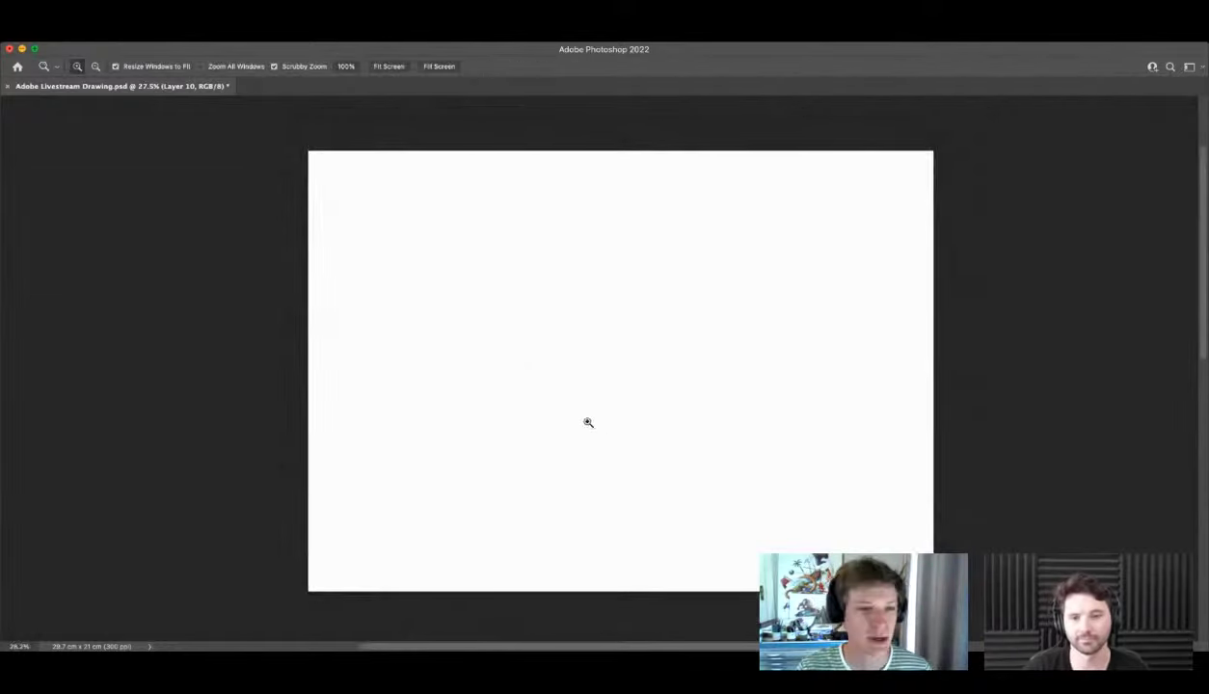
{"action": "key", "text": "b"}
{"action": "key", "text": "z"}
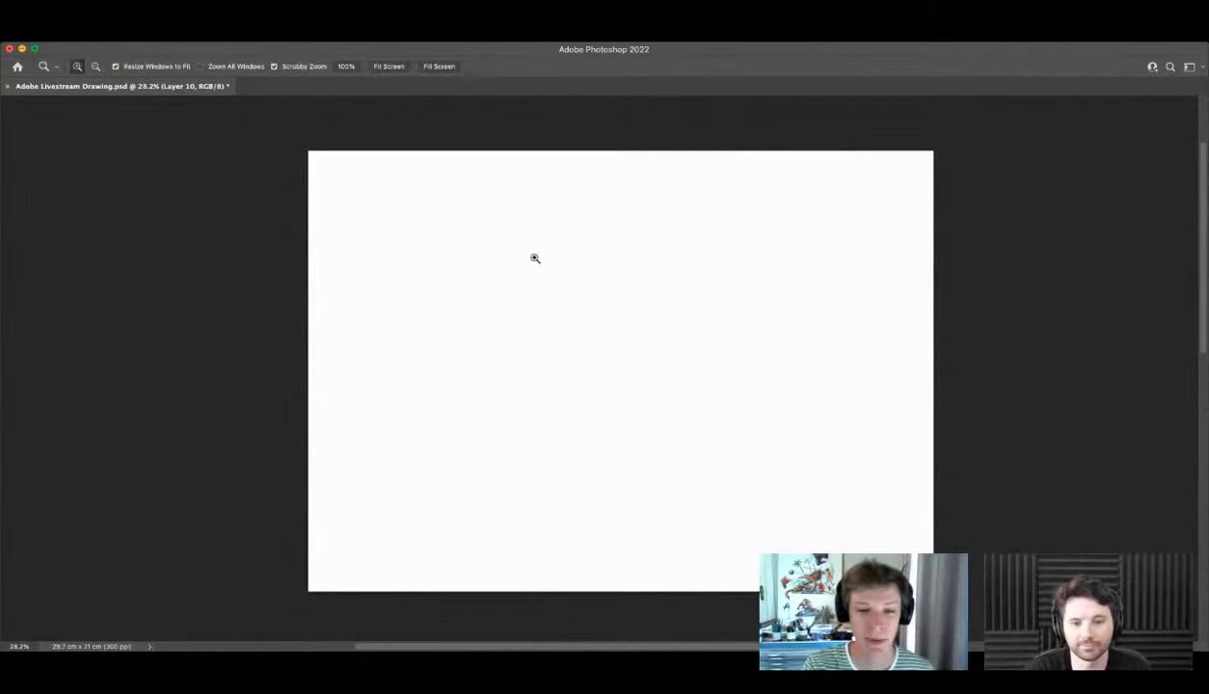
{"action": "left_click_drag", "start_coordinate": [535, 257], "coordinate": [567, 281]}
{"action": "key", "text": "b"}
{"action": "left_click_drag", "start_coordinate": [405, 250], "coordinate": [405, 494]}
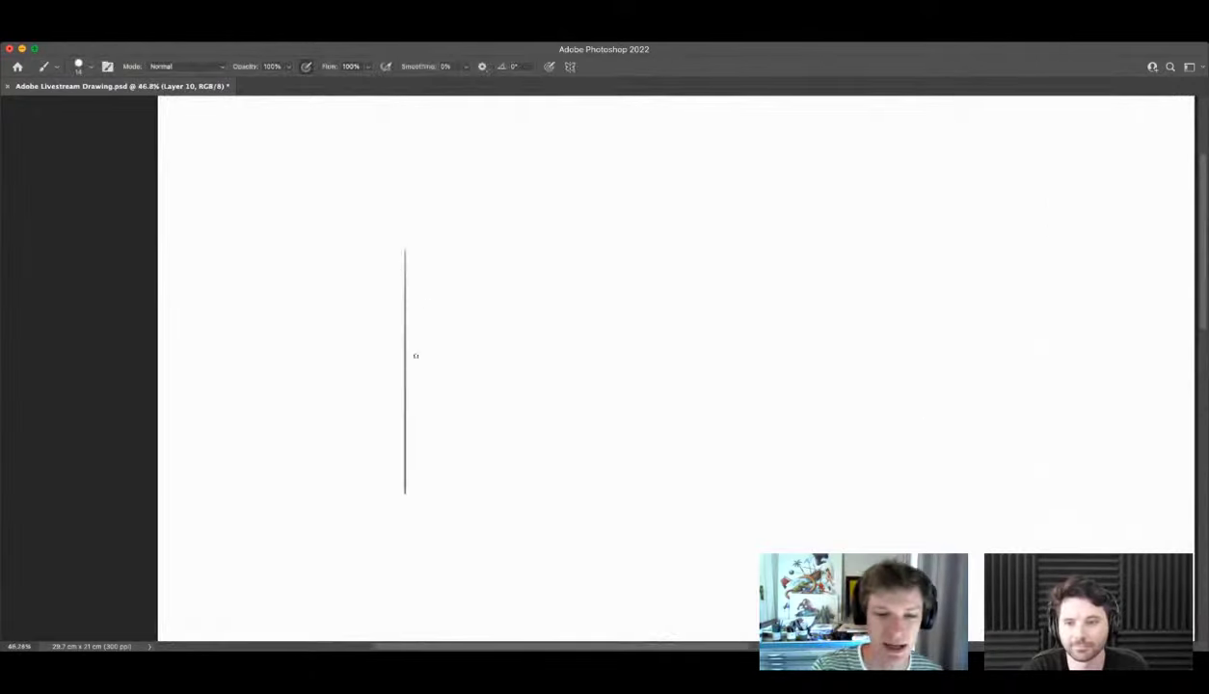
{"action": "mouse_move", "coordinate": [420, 239]}
{"action": "left_mouse_down"}
{"action": "mouse_move", "coordinate": [637, 252]}
{"action": "mouse_move", "coordinate": [795, 251]}
{"action": "mouse_move", "coordinate": [796, 240]}
{"action": "mouse_move", "coordinate": [808, 260]}
{"action": "mouse_move", "coordinate": [808, 438]}
{"action": "left_mouse_up"}
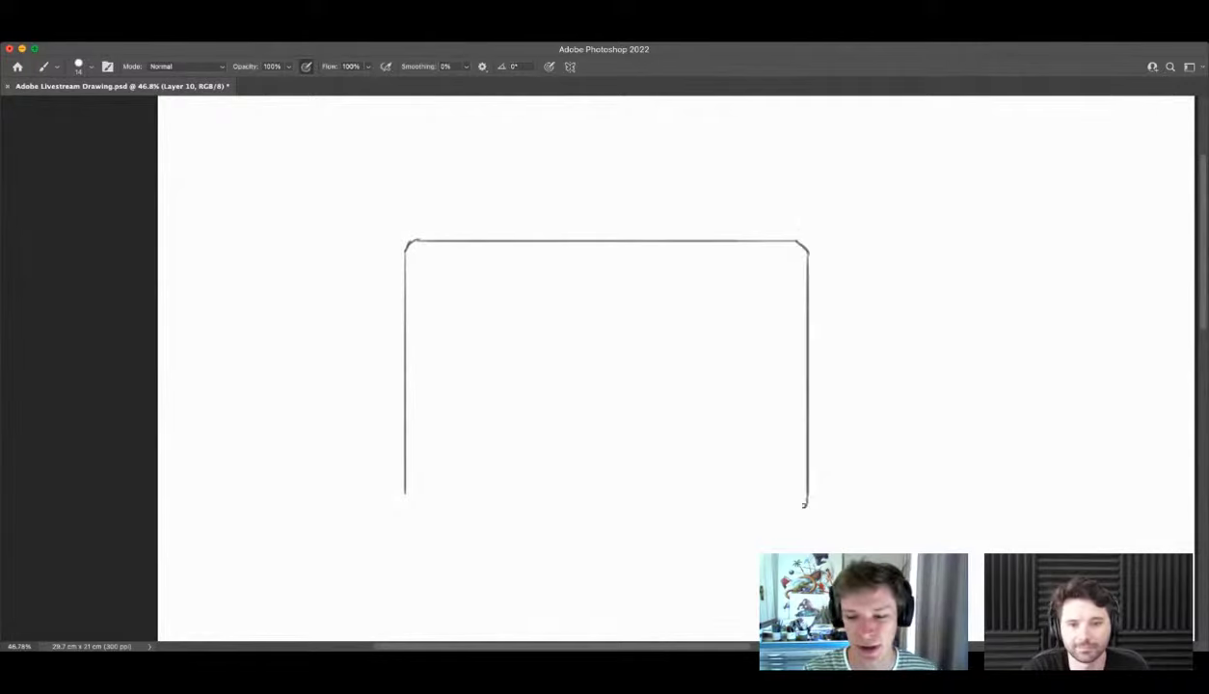
{"action": "left_click_drag", "start_coordinate": [789, 512], "coordinate": [414, 512]}
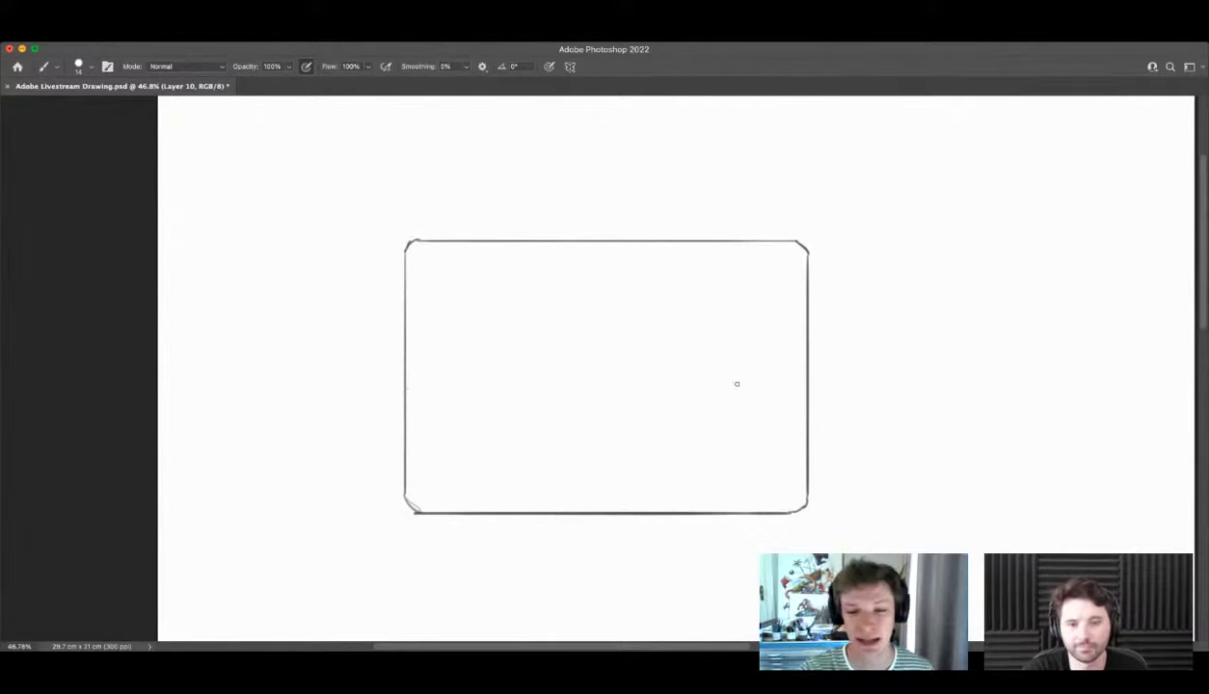
{"action": "left_click_drag", "start_coordinate": [405, 391], "coordinate": [826, 391]}
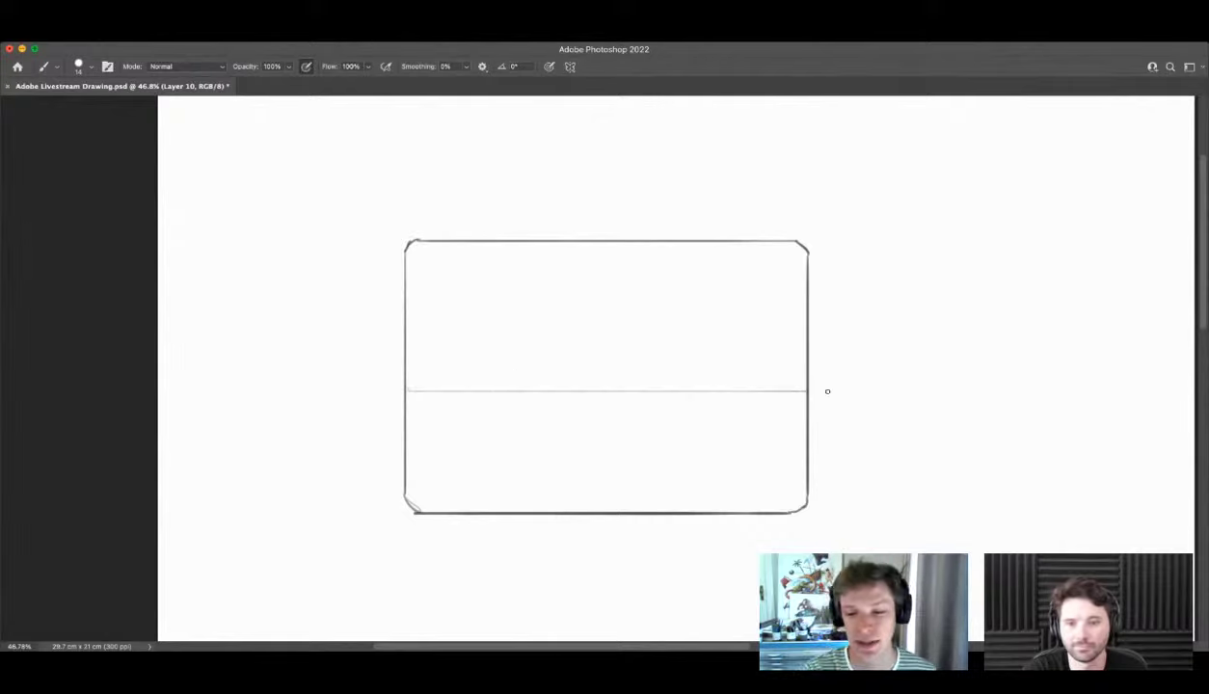
Step: Sketch a standing figure with one arm raised on a rocky ledge in the frame's lower right
{"action": "mouse_move", "coordinate": [737, 352]}
{"action": "left_mouse_down"}
{"action": "mouse_move", "coordinate": [714, 374]}
{"action": "mouse_move", "coordinate": [711, 423]}
{"action": "left_mouse_up"}
{"action": "left_click_drag", "start_coordinate": [750, 366], "coordinate": [721, 486]}
{"action": "left_click_drag", "start_coordinate": [711, 429], "coordinate": [728, 504]}
{"action": "left_click_drag", "start_coordinate": [740, 424], "coordinate": [744, 491]}
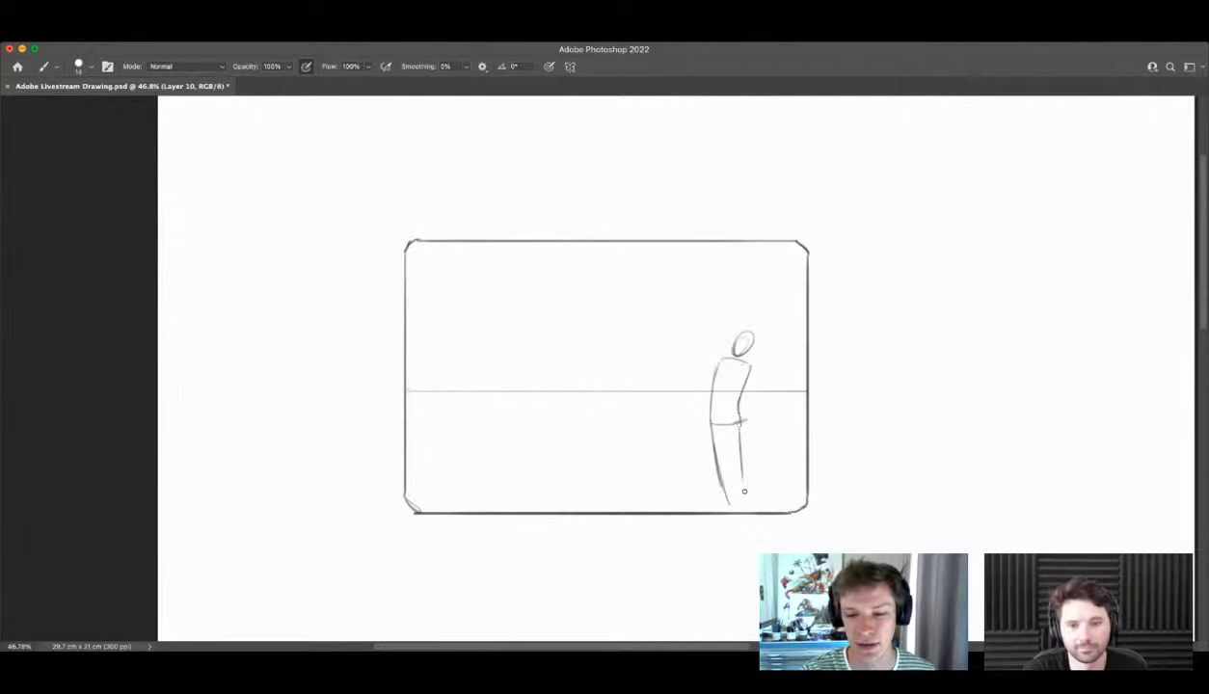
{"action": "mouse_move", "coordinate": [809, 459]}
{"action": "left_mouse_down"}
{"action": "mouse_move", "coordinate": [643, 461]}
{"action": "mouse_move", "coordinate": [630, 503]}
{"action": "left_mouse_up"}
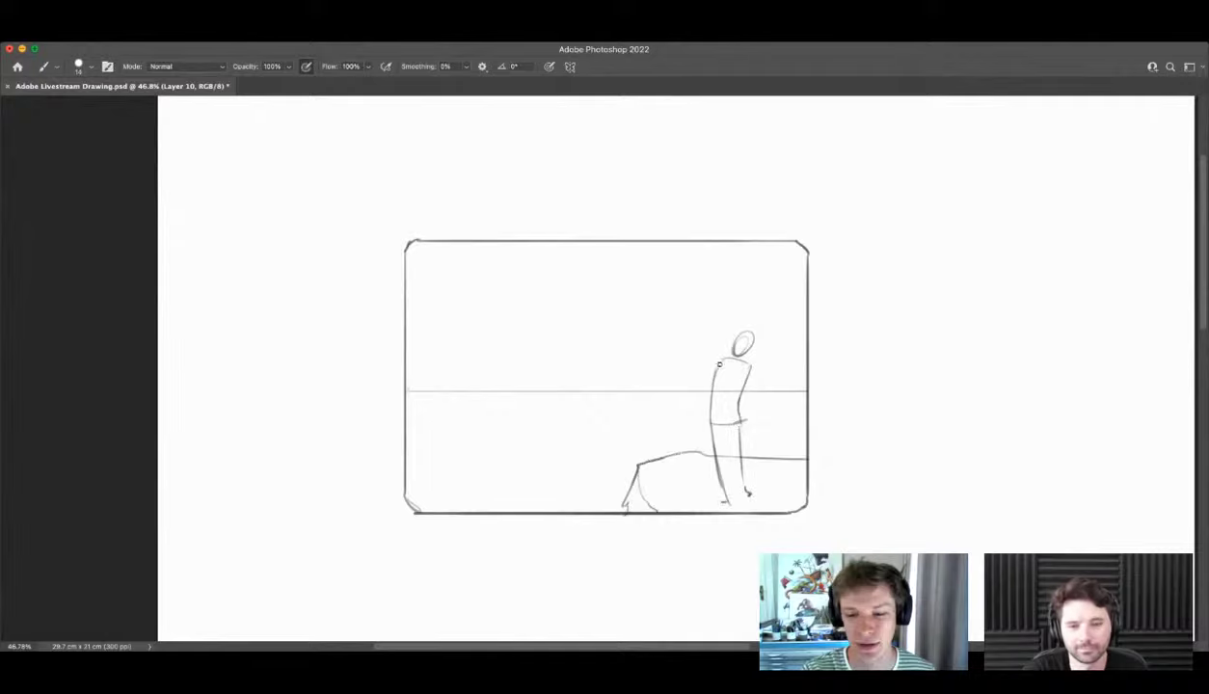
{"action": "mouse_move", "coordinate": [719, 364]}
{"action": "left_mouse_down"}
{"action": "mouse_move", "coordinate": [686, 322]}
{"action": "mouse_move", "coordinate": [758, 415]}
{"action": "left_mouse_up"}
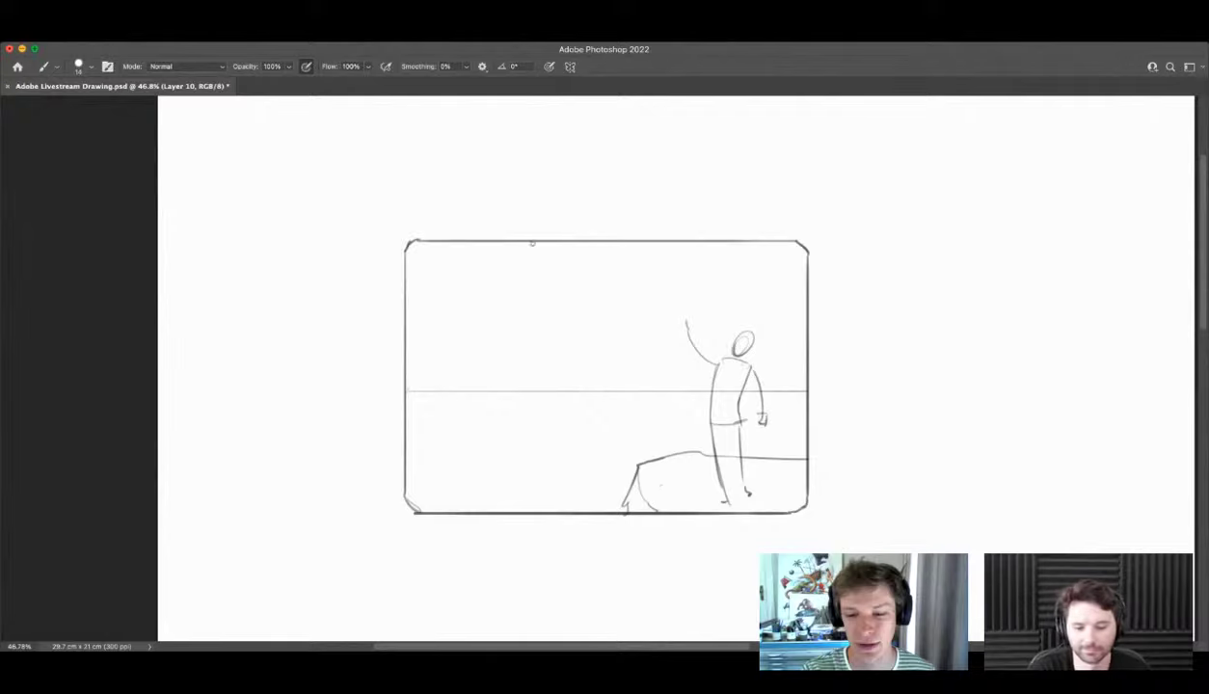
Step: Sketch an airship with a tilted oval envelope, gondola and tail propeller in the sky at the frame's upper left
{"action": "left_click_drag", "start_coordinate": [493, 263], "coordinate": [567, 275]}
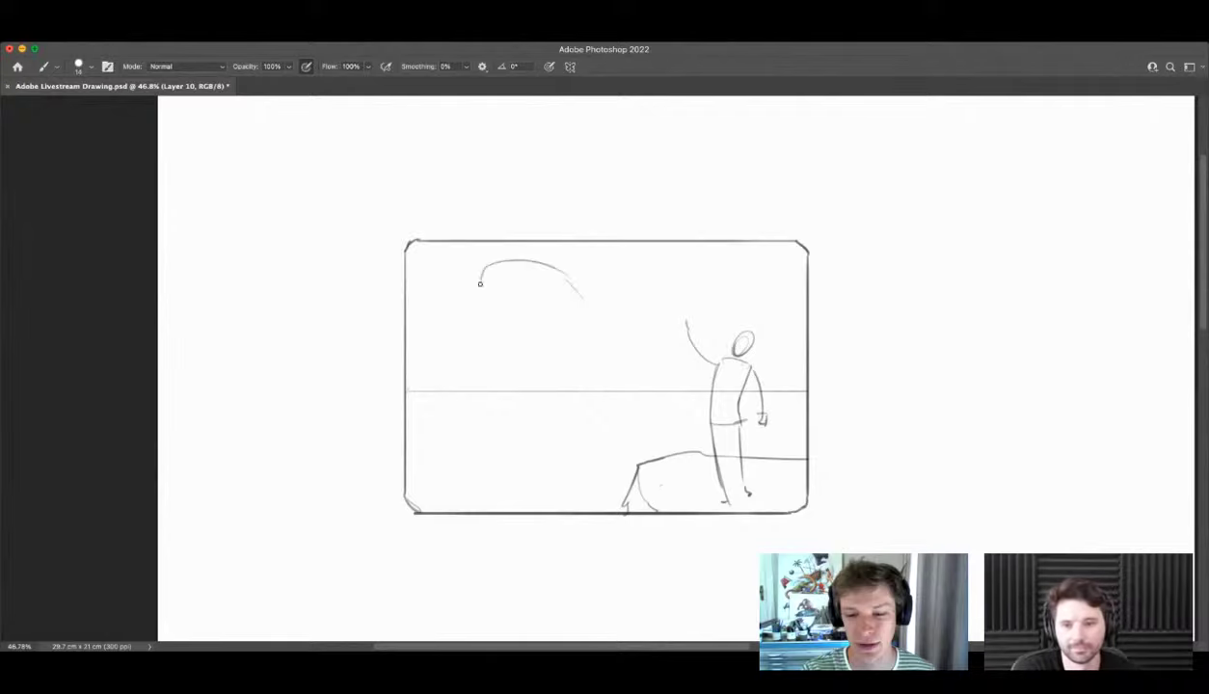
{"action": "mouse_move", "coordinate": [480, 283]}
{"action": "left_mouse_down"}
{"action": "mouse_move", "coordinate": [529, 322]}
{"action": "mouse_move", "coordinate": [558, 329]}
{"action": "mouse_move", "coordinate": [593, 302]}
{"action": "left_mouse_up"}
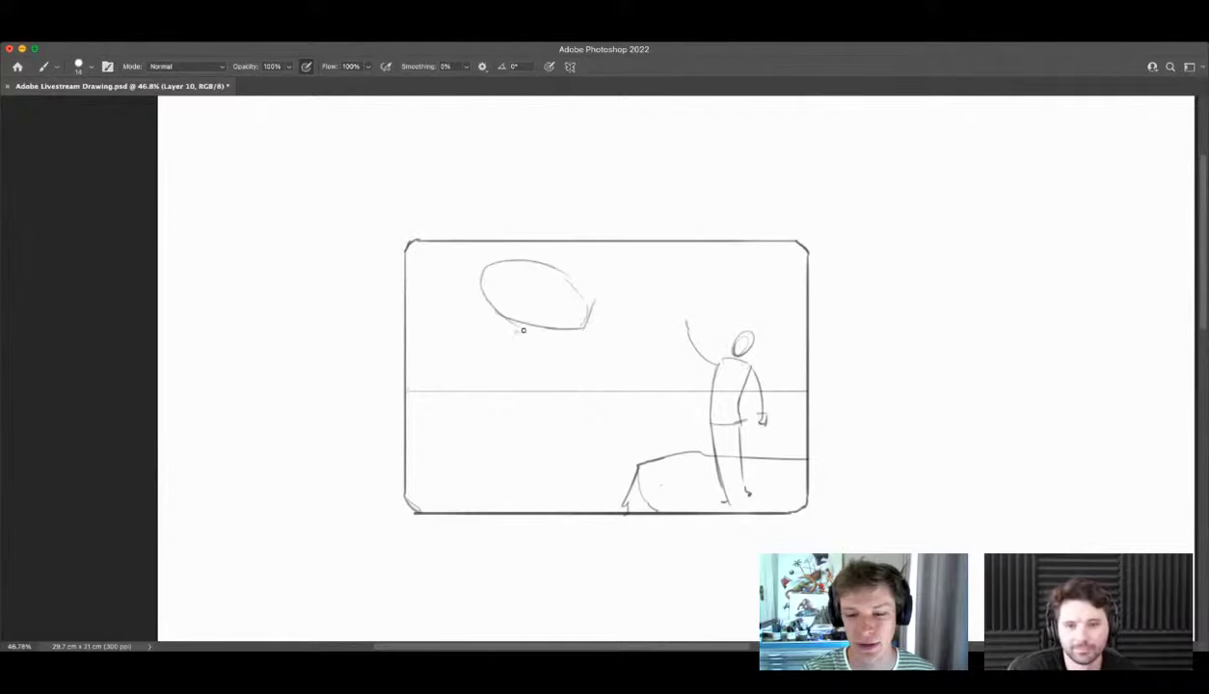
{"action": "left_click_drag", "start_coordinate": [522, 329], "coordinate": [597, 347]}
{"action": "left_click_drag", "start_coordinate": [480, 275], "coordinate": [589, 314]}
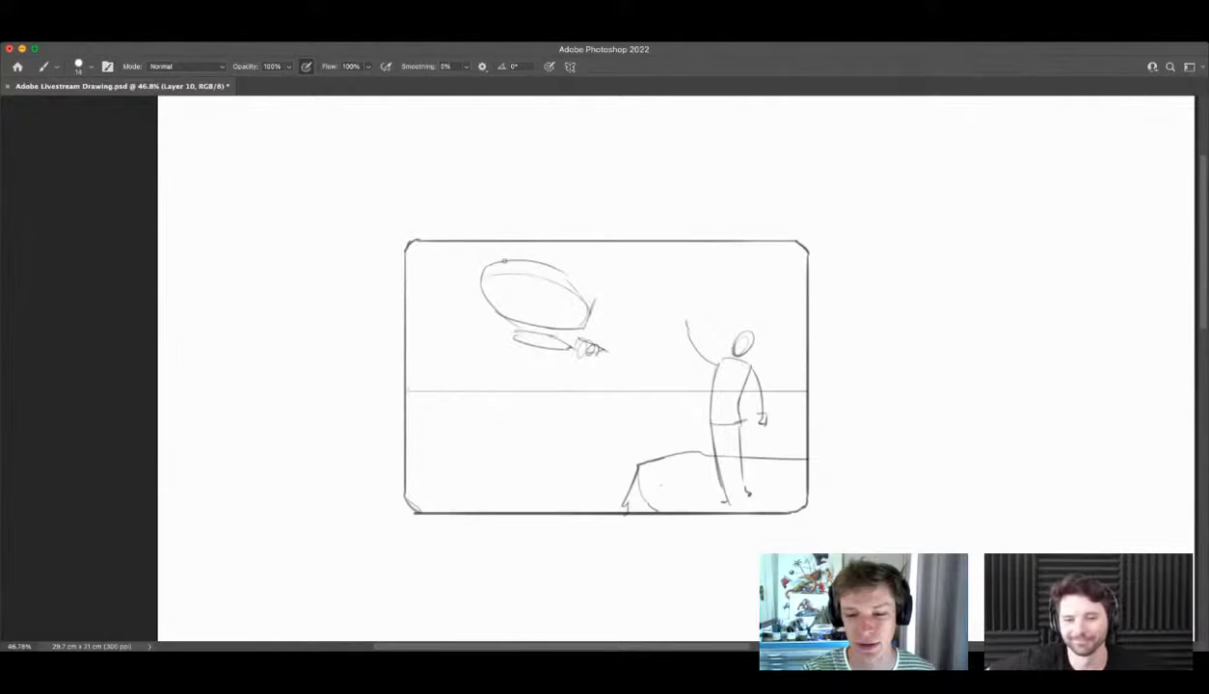
{"action": "mouse_move", "coordinate": [504, 260]}
{"action": "left_mouse_down"}
{"action": "mouse_move", "coordinate": [497, 297]}
{"action": "mouse_move", "coordinate": [504, 261]}
{"action": "mouse_move", "coordinate": [520, 258]}
{"action": "mouse_move", "coordinate": [581, 291]}
{"action": "left_mouse_up"}
Step: Add a sloping headland and winding shoreline along the frame's left side and a jagged outline behind the figure's ledge
{"action": "mouse_move", "coordinate": [411, 372]}
{"action": "left_mouse_down"}
{"action": "mouse_move", "coordinate": [506, 372]}
{"action": "mouse_move", "coordinate": [405, 340]}
{"action": "left_mouse_up"}
{"action": "mouse_move", "coordinate": [415, 398]}
{"action": "left_mouse_down"}
{"action": "mouse_move", "coordinate": [471, 407]}
{"action": "mouse_move", "coordinate": [427, 433]}
{"action": "mouse_move", "coordinate": [461, 474]}
{"action": "mouse_move", "coordinate": [561, 513]}
{"action": "left_mouse_up"}
{"action": "mouse_move", "coordinate": [672, 451]}
{"action": "left_mouse_down"}
{"action": "mouse_move", "coordinate": [675, 428]}
{"action": "mouse_move", "coordinate": [784, 391]}
{"action": "left_mouse_up"}
Step: Draw a large flat-bottomed cloud in the frame's upper right with smaller clouds stacked beneath it behind the figure
{"action": "key", "text": "super+space"}
{"action": "left_click_drag", "start_coordinate": [601, 416], "coordinate": [545, 422]}
{"action": "mouse_move", "coordinate": [658, 371]}
{"action": "left_mouse_down"}
{"action": "mouse_move", "coordinate": [700, 390]}
{"action": "mouse_move", "coordinate": [726, 338]}
{"action": "mouse_move", "coordinate": [691, 321]}
{"action": "mouse_move", "coordinate": [578, 312]}
{"action": "mouse_move", "coordinate": [702, 270]}
{"action": "mouse_move", "coordinate": [757, 287]}
{"action": "left_mouse_up"}
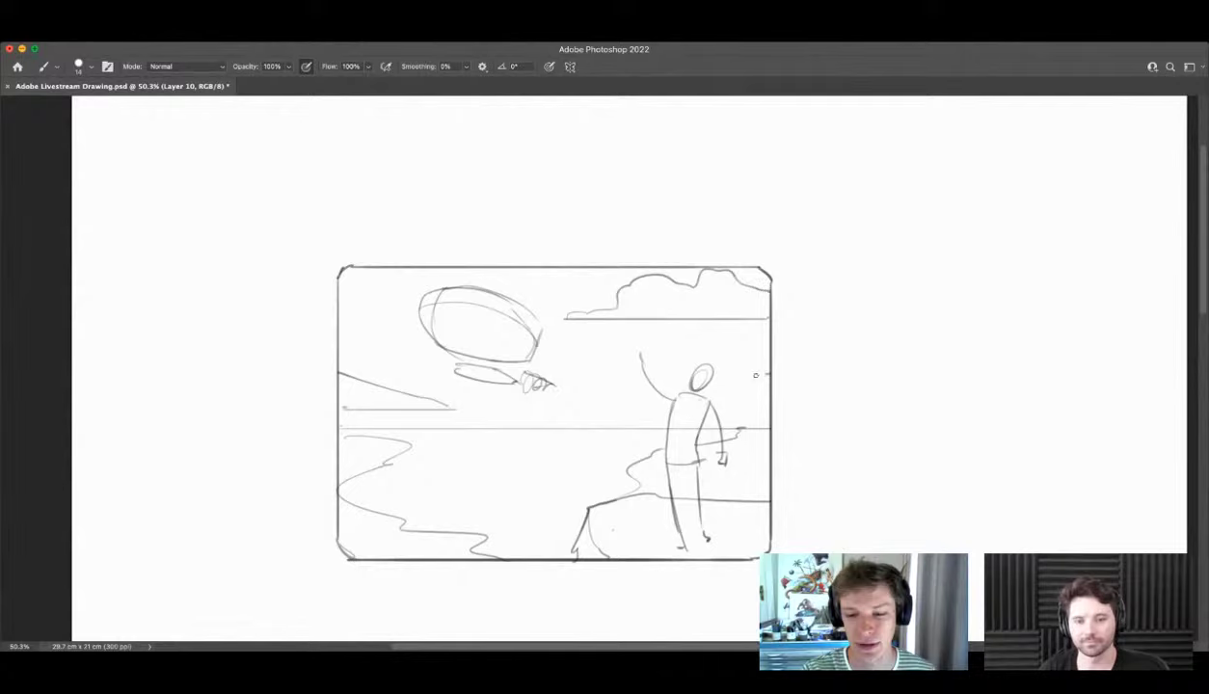
{"action": "mouse_move", "coordinate": [770, 372]}
{"action": "left_mouse_down"}
{"action": "mouse_move", "coordinate": [718, 372]}
{"action": "mouse_move", "coordinate": [771, 343]}
{"action": "mouse_move", "coordinate": [694, 335]}
{"action": "left_mouse_up"}
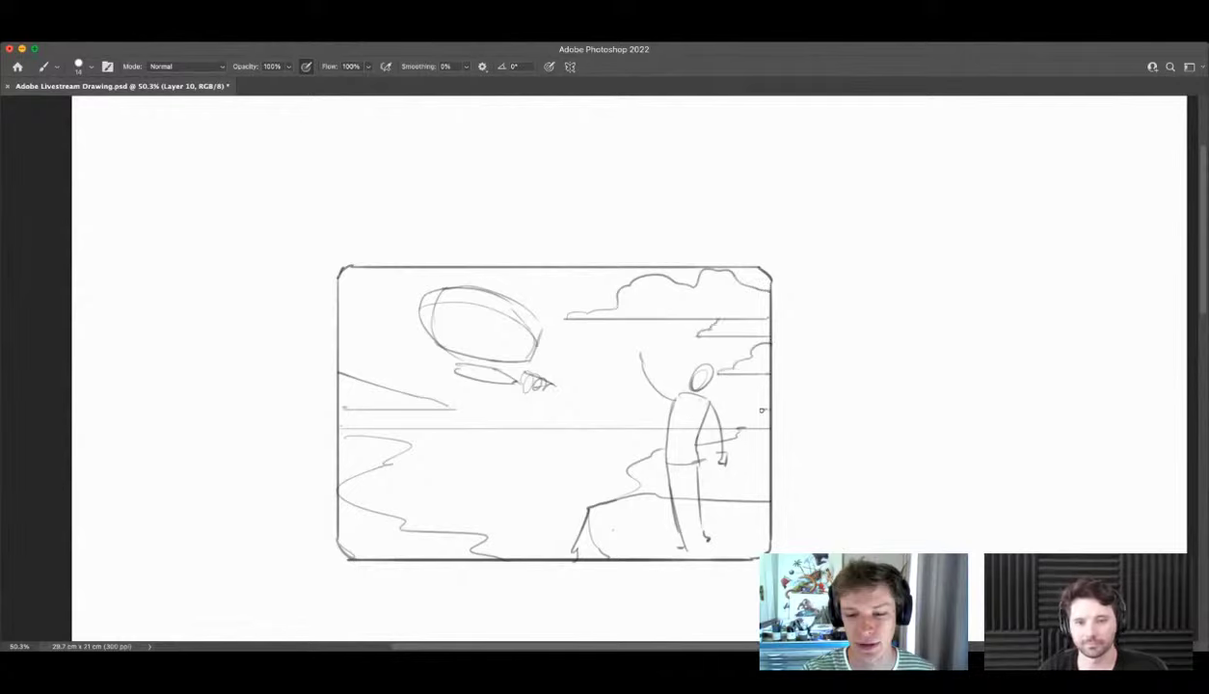
{"action": "mouse_move", "coordinate": [761, 410]}
{"action": "left_mouse_down"}
{"action": "mouse_move", "coordinate": [731, 397]}
{"action": "mouse_move", "coordinate": [766, 382]}
{"action": "left_mouse_up"}
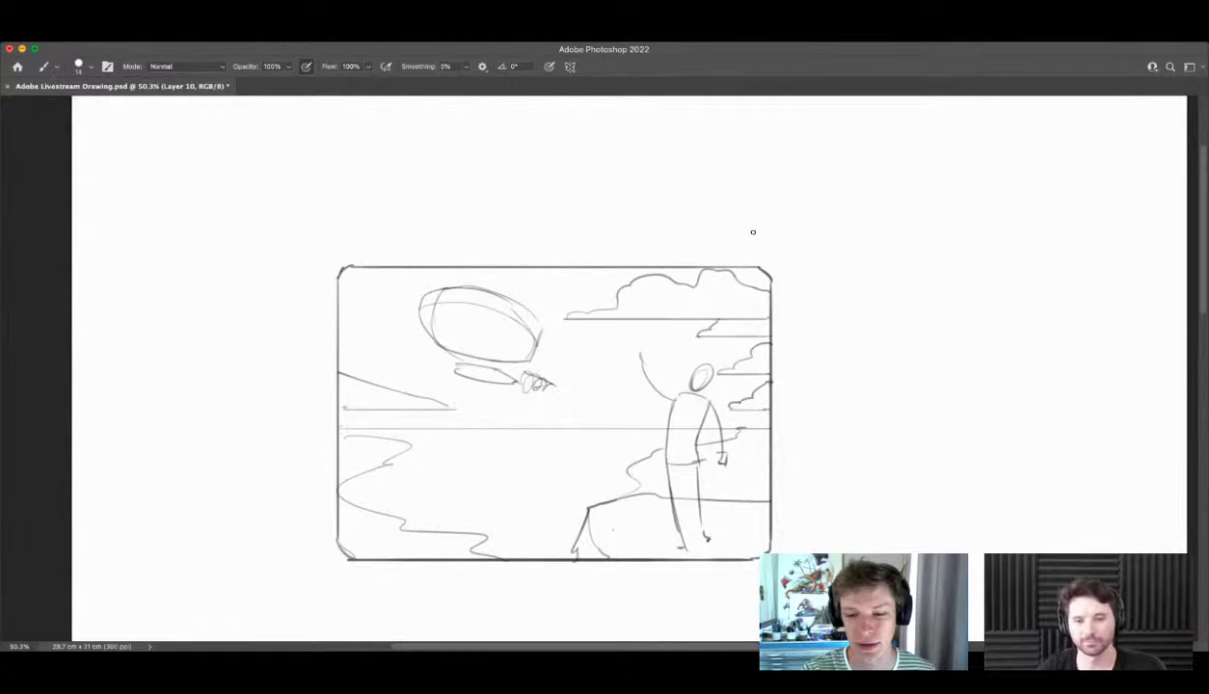
{"action": "left_click_drag", "start_coordinate": [755, 230], "coordinate": [355, 251]}
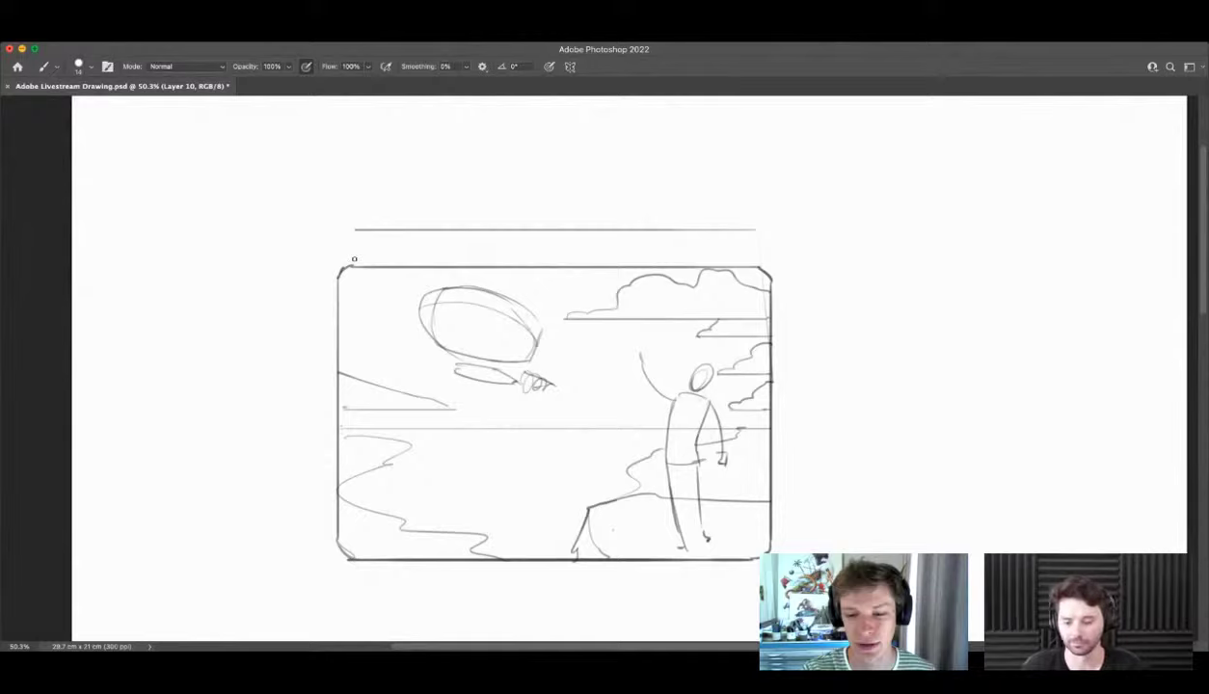
{"action": "key", "text": "super+z"}
{"action": "mouse_move", "coordinate": [428, 222]}
{"action": "left_mouse_down"}
{"action": "mouse_move", "coordinate": [520, 155]}
{"action": "mouse_move", "coordinate": [622, 161]}
{"action": "mouse_move", "coordinate": [662, 191]}
{"action": "mouse_move", "coordinate": [729, 204]}
{"action": "mouse_move", "coordinate": [766, 235]}
{"action": "left_mouse_up"}
{"action": "key", "text": "super+z"}
Step: Sketch a low mountain range on the horizon between the airship and the figure
{"action": "key", "text": "super+space"}
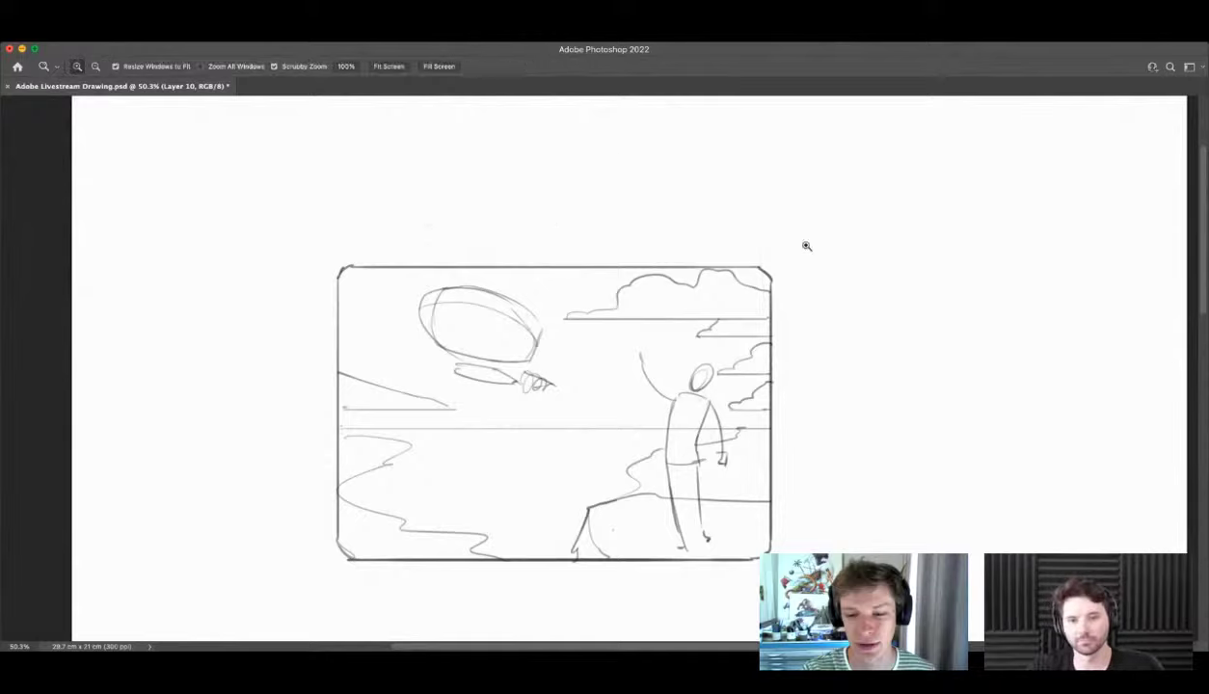
{"action": "mouse_move", "coordinate": [575, 366]}
{"action": "left_mouse_down"}
{"action": "mouse_move", "coordinate": [546, 384]}
{"action": "mouse_move", "coordinate": [599, 408]}
{"action": "mouse_move", "coordinate": [602, 385]}
{"action": "left_mouse_up"}
{"action": "key", "text": "super+space"}
{"action": "mouse_move", "coordinate": [459, 409]}
{"action": "left_mouse_down"}
{"action": "mouse_move", "coordinate": [562, 386]}
{"action": "mouse_move", "coordinate": [632, 397]}
{"action": "left_mouse_up"}
Step: Move the thumbnail sketch to the canvas's upper-right corner and scale it down to about half its size
{"action": "key", "text": "z"}
{"action": "scroll", "coordinate": [513, 466], "scroll_direction": "down", "scroll_amount": 8}
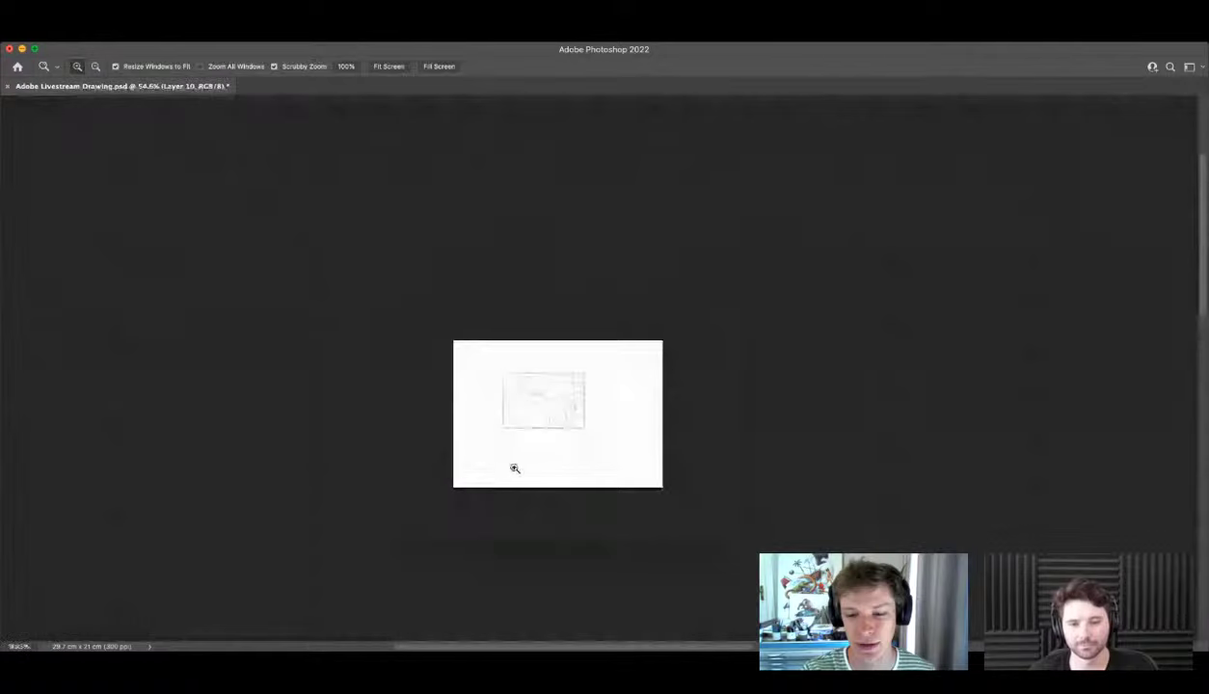
{"action": "scroll", "coordinate": [588, 432], "scroll_direction": "up", "scroll_amount": 4}
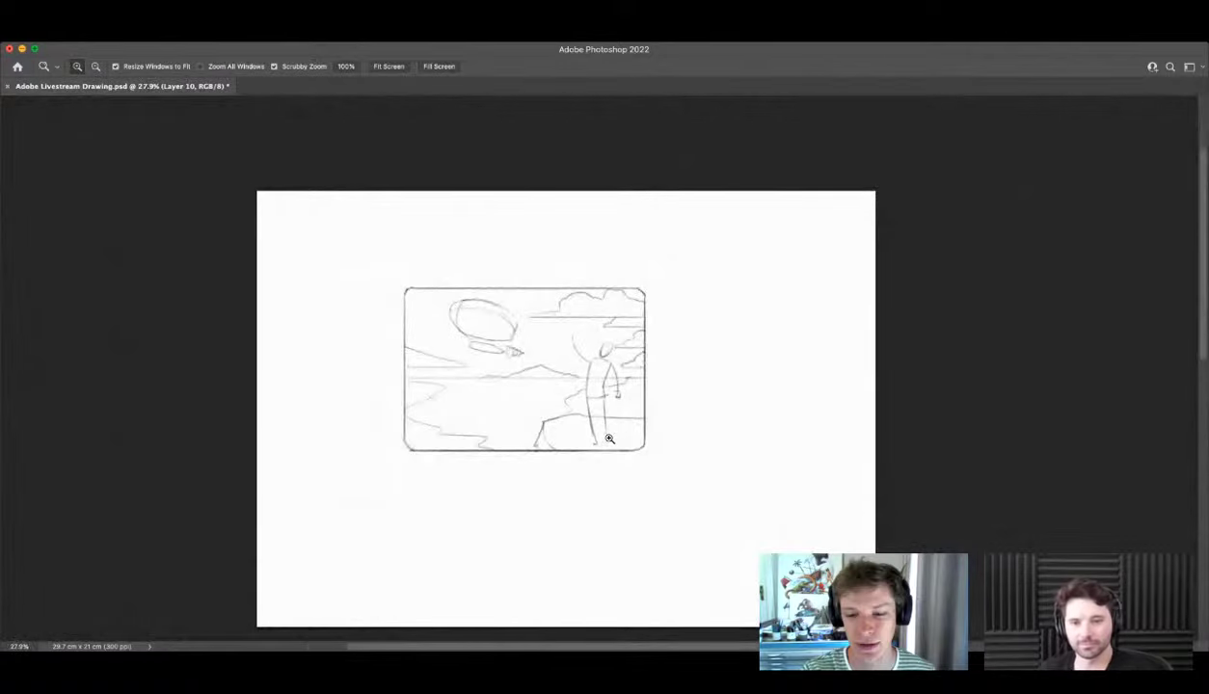
{"action": "key", "text": "v"}
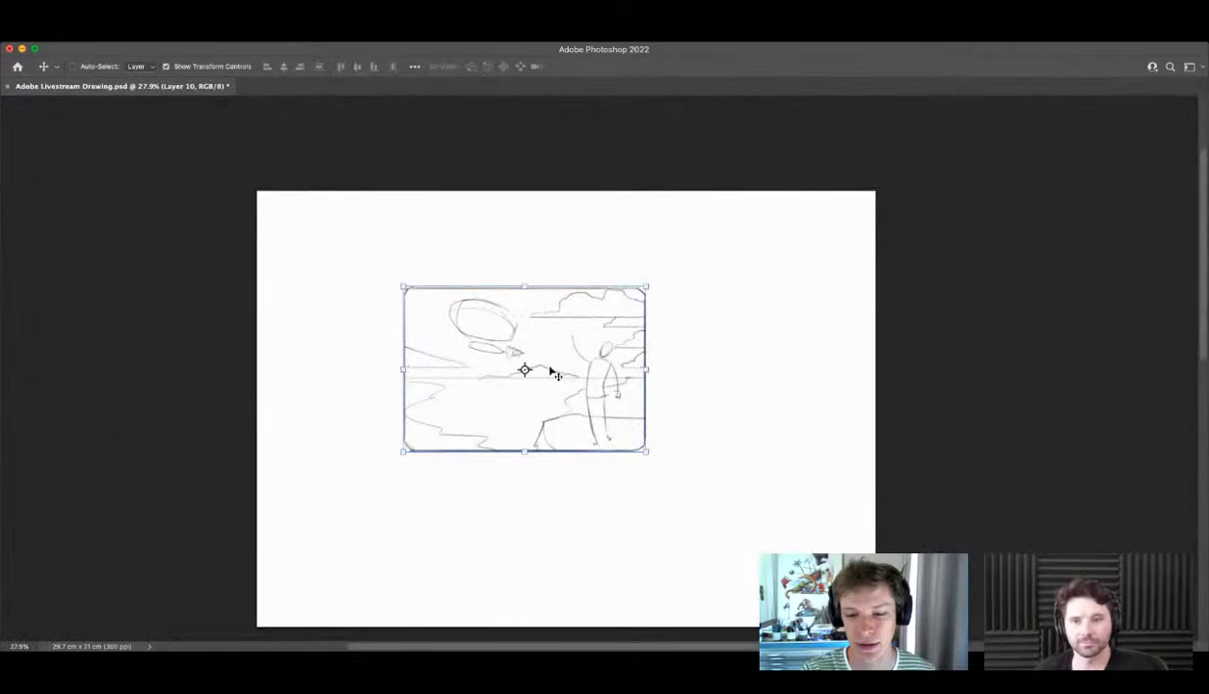
{"action": "mouse_move", "coordinate": [469, 422]}
{"action": "left_mouse_down"}
{"action": "mouse_move", "coordinate": [499, 425]}
{"action": "mouse_move", "coordinate": [704, 327]}
{"action": "mouse_move", "coordinate": [664, 336]}
{"action": "mouse_move", "coordinate": [762, 278]}
{"action": "mouse_move", "coordinate": [742, 278]}
{"action": "left_mouse_up"}
{"action": "key", "text": "ctrl+t"}
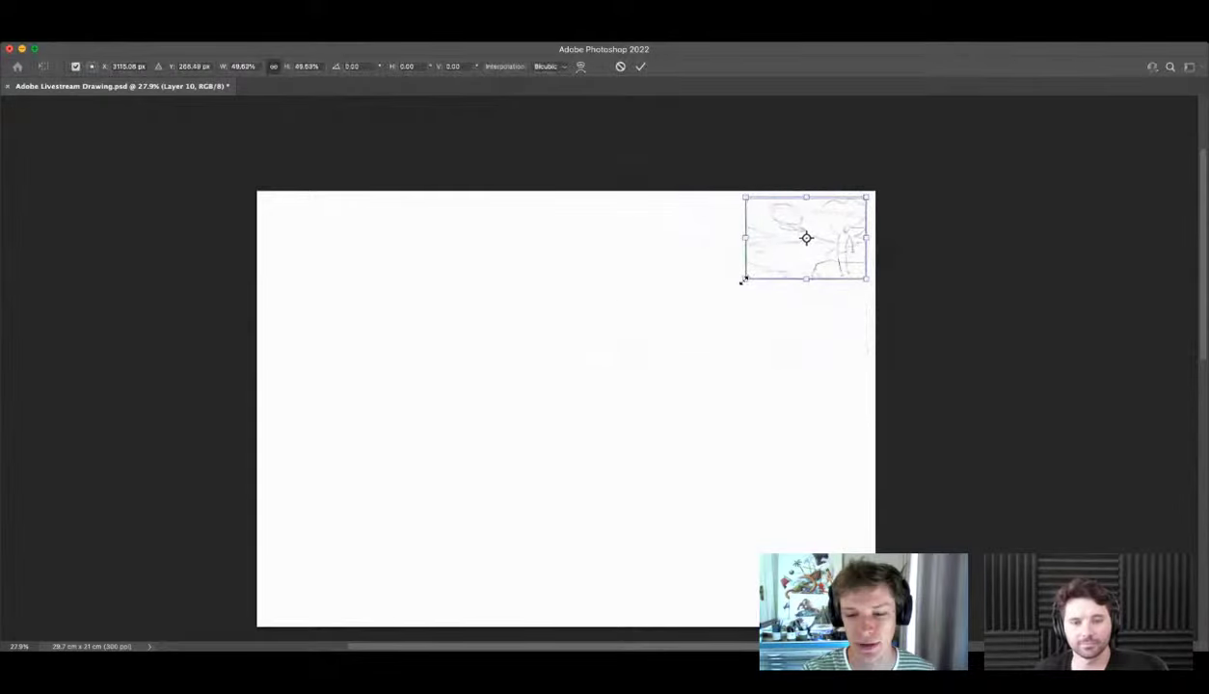
{"action": "key", "text": "Return"}
Step: Save the Adobe Livestream Drawing.psd document
{"action": "key", "text": "z"}
{"action": "mouse_move", "coordinate": [823, 223]}
{"action": "left_mouse_down"}
{"action": "mouse_move", "coordinate": [863, 241]}
{"action": "mouse_move", "coordinate": [783, 303]}
{"action": "mouse_move", "coordinate": [737, 365]}
{"action": "mouse_move", "coordinate": [854, 232]}
{"action": "mouse_move", "coordinate": [834, 258]}
{"action": "left_mouse_up"}
{"action": "key", "text": "super+s"}
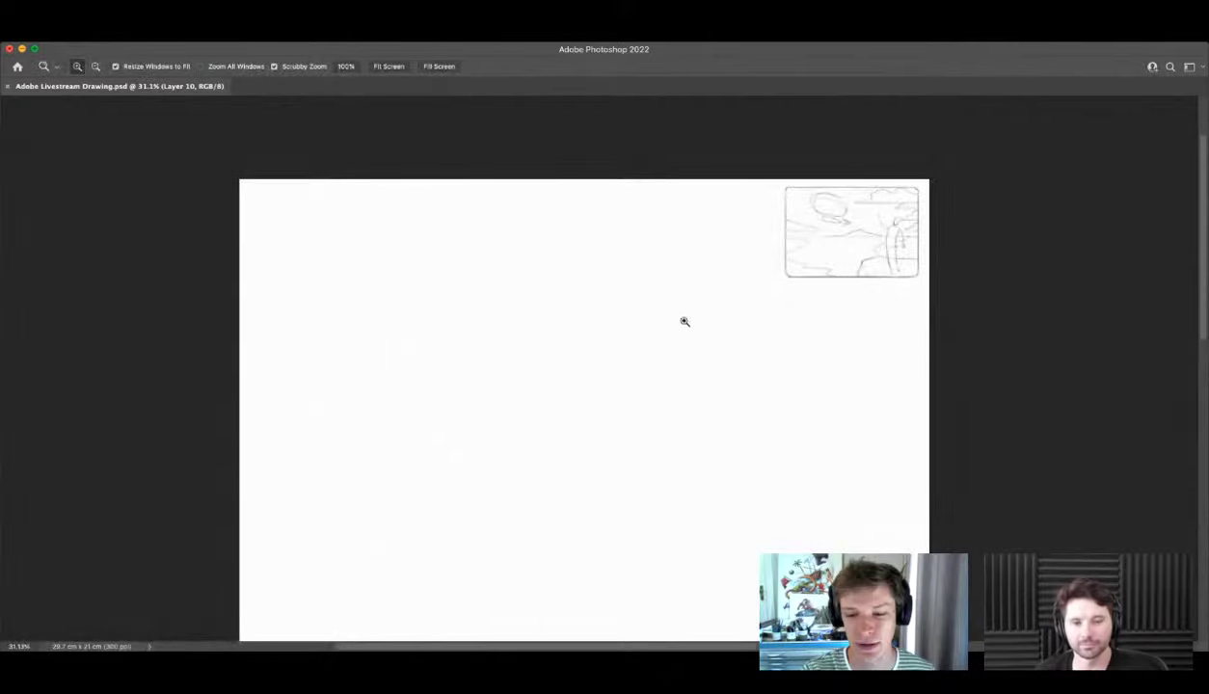
{"action": "left_click_drag", "start_coordinate": [726, 294], "coordinate": [677, 469]}
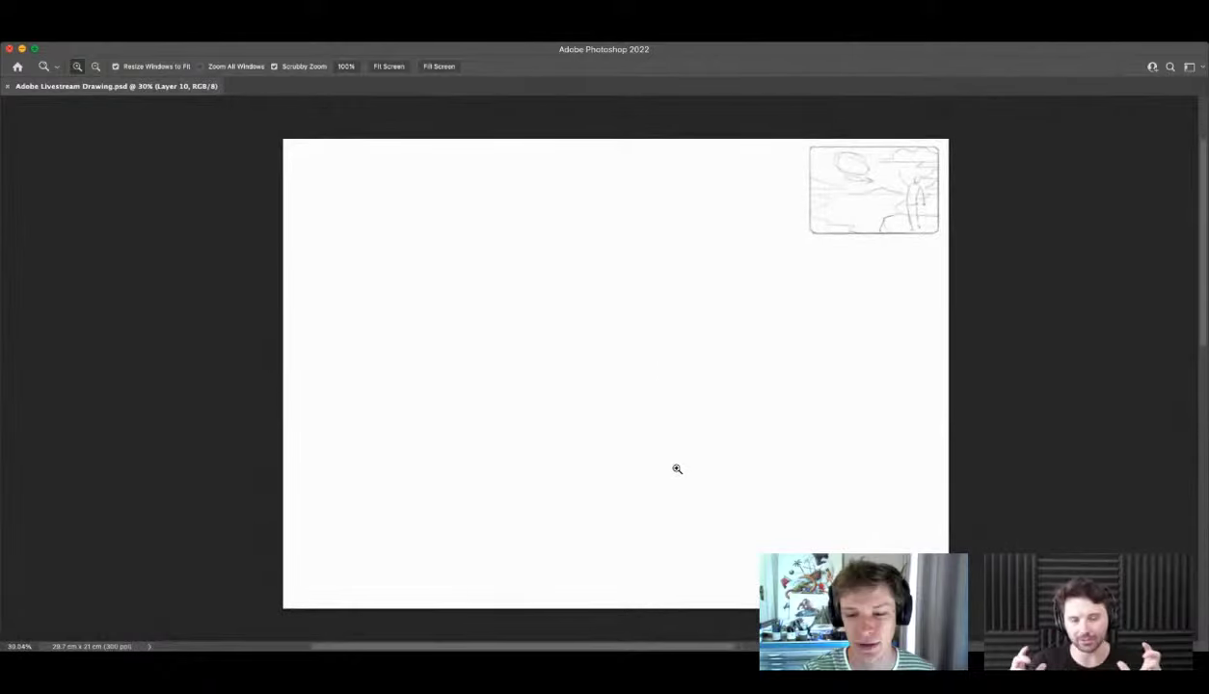
{"action": "left_click_drag", "start_coordinate": [916, 153], "coordinate": [981, 176]}
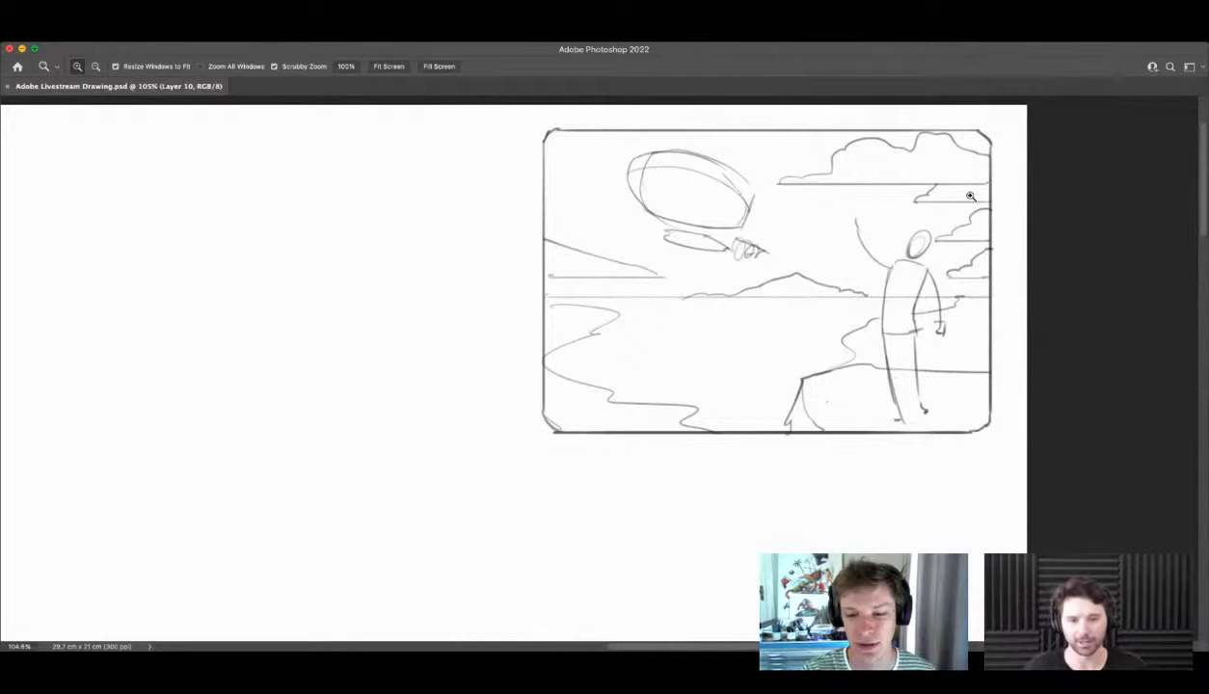
{"action": "mouse_move", "coordinate": [742, 281]}
{"action": "left_mouse_down"}
{"action": "mouse_move", "coordinate": [708, 281]}
{"action": "mouse_move", "coordinate": [762, 286]}
{"action": "mouse_move", "coordinate": [767, 317]}
{"action": "left_mouse_up"}
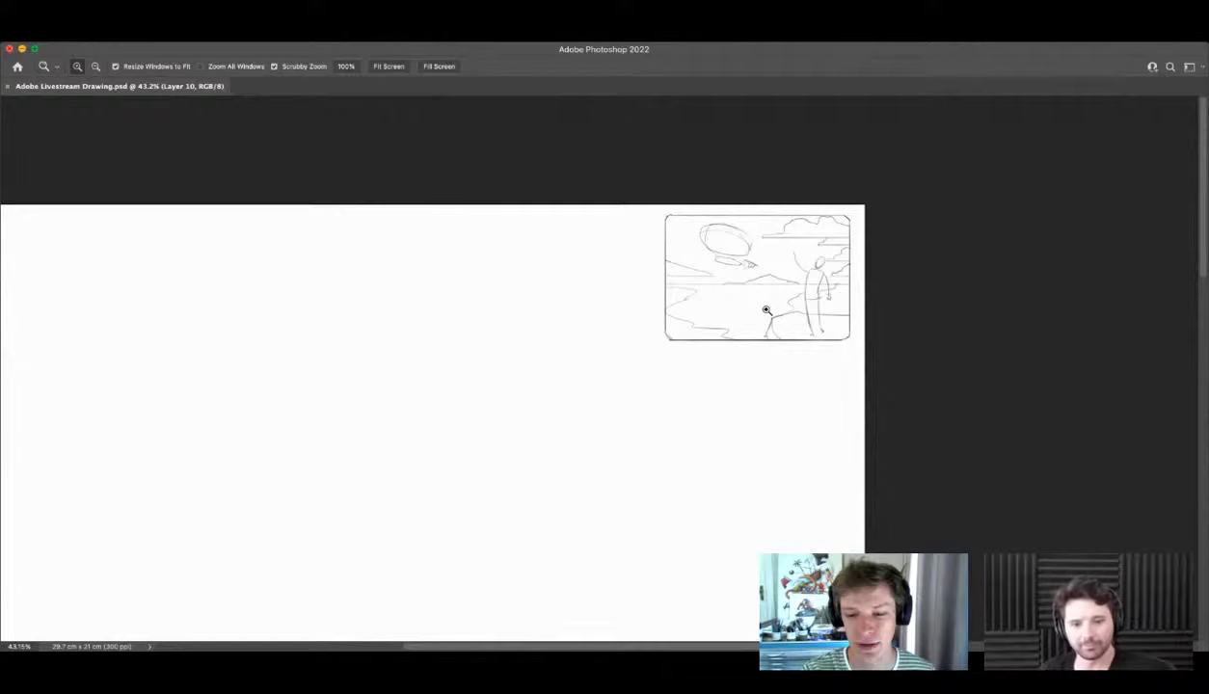
{"action": "mouse_move", "coordinate": [756, 283]}
{"action": "left_mouse_down"}
{"action": "mouse_move", "coordinate": [795, 328]}
{"action": "mouse_move", "coordinate": [853, 348]}
{"action": "mouse_move", "coordinate": [779, 372]}
{"action": "left_mouse_up"}
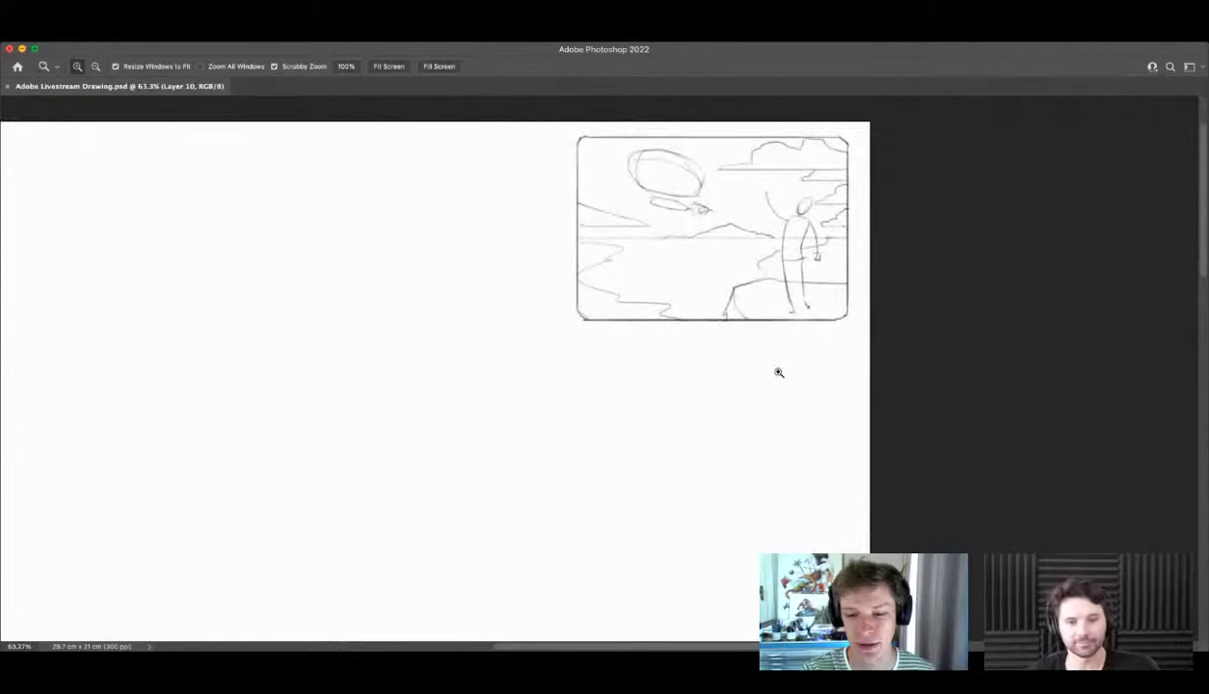
{"action": "left_click_drag", "start_coordinate": [761, 302], "coordinate": [780, 359]}
Step: Sketch a small boxed composition study below the thumbnail, with lines radiating from a dark oval and a dark spot on the right
{"action": "key", "text": "b"}
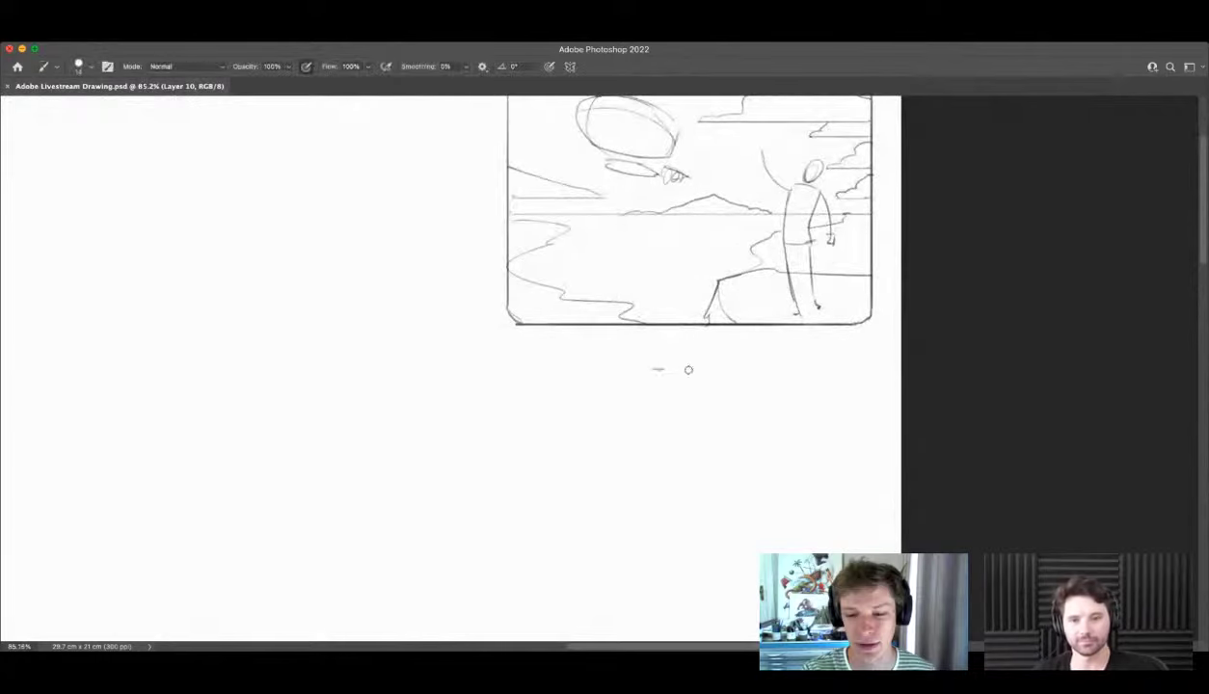
{"action": "mouse_move", "coordinate": [689, 369]}
{"action": "left_mouse_down"}
{"action": "mouse_move", "coordinate": [753, 370]}
{"action": "mouse_move", "coordinate": [754, 426]}
{"action": "mouse_move", "coordinate": [658, 435]}
{"action": "mouse_move", "coordinate": [655, 371]}
{"action": "mouse_move", "coordinate": [760, 391]}
{"action": "mouse_move", "coordinate": [710, 381]}
{"action": "mouse_move", "coordinate": [624, 428]}
{"action": "mouse_move", "coordinate": [648, 421]}
{"action": "mouse_move", "coordinate": [615, 412]}
{"action": "mouse_move", "coordinate": [638, 418]}
{"action": "mouse_move", "coordinate": [686, 359]}
{"action": "left_mouse_up"}
{"action": "key", "text": "z"}
{"action": "key", "text": "b"}
{"action": "left_click_drag", "start_coordinate": [625, 412], "coordinate": [629, 354]}
{"action": "mouse_move", "coordinate": [699, 418]}
{"action": "left_mouse_down"}
{"action": "mouse_move", "coordinate": [740, 402]}
{"action": "mouse_move", "coordinate": [735, 438]}
{"action": "mouse_move", "coordinate": [755, 437]}
{"action": "left_mouse_up"}
{"action": "key", "text": "z"}
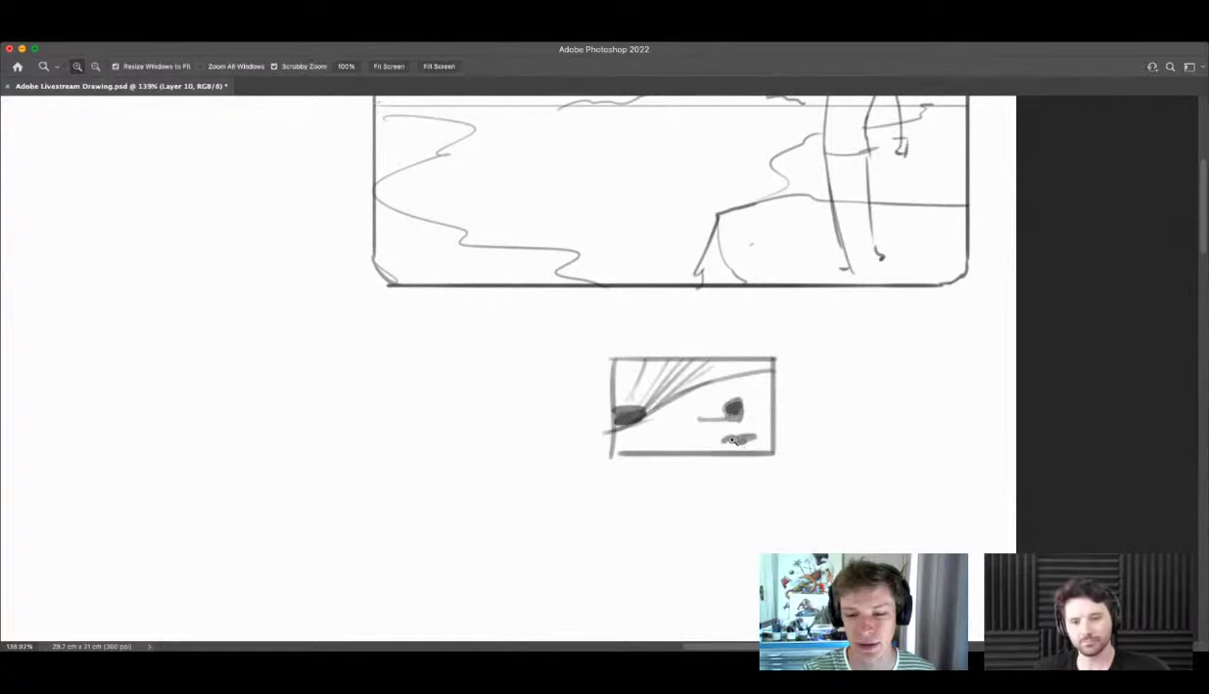
Step: Erase the small boxed study below the thumbnail, leaving the corner thumbnail intact
{"action": "scroll", "coordinate": [733, 441], "scroll_direction": "down", "scroll_amount": 5}
{"action": "key", "text": "b"}
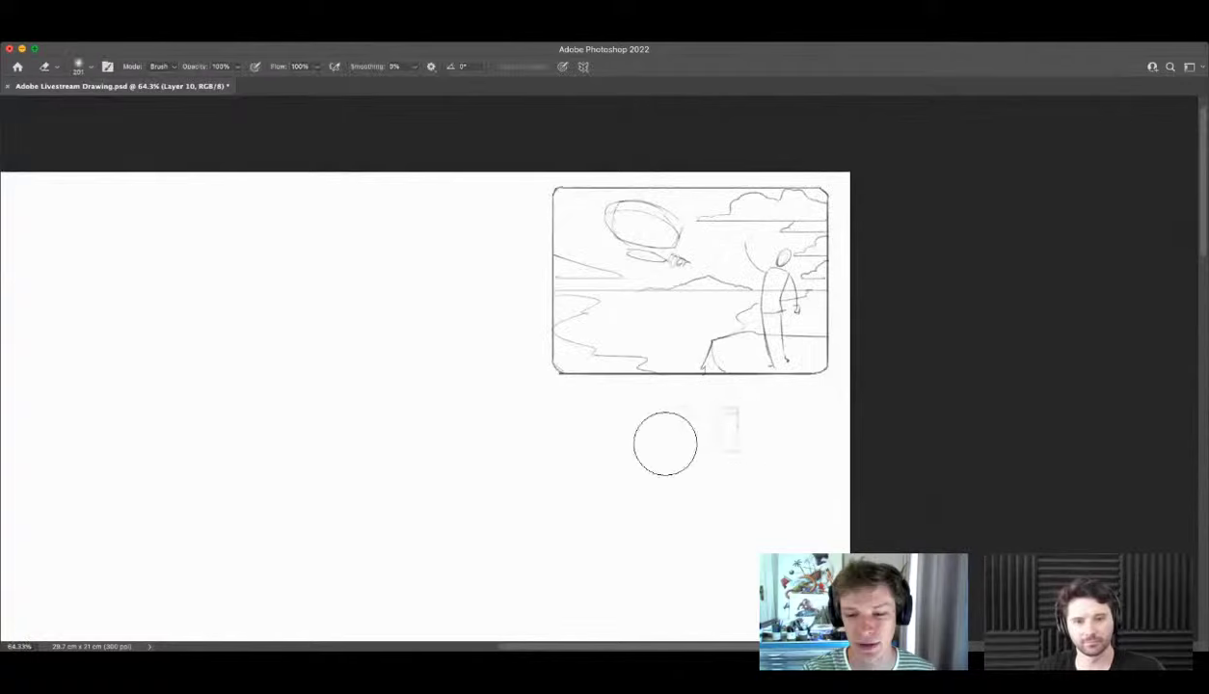
{"action": "key", "text": "z"}
{"action": "scroll", "coordinate": [726, 341], "scroll_direction": "down", "scroll_amount": 3}
{"action": "scroll", "coordinate": [734, 507], "scroll_direction": "up", "scroll_amount": 2}
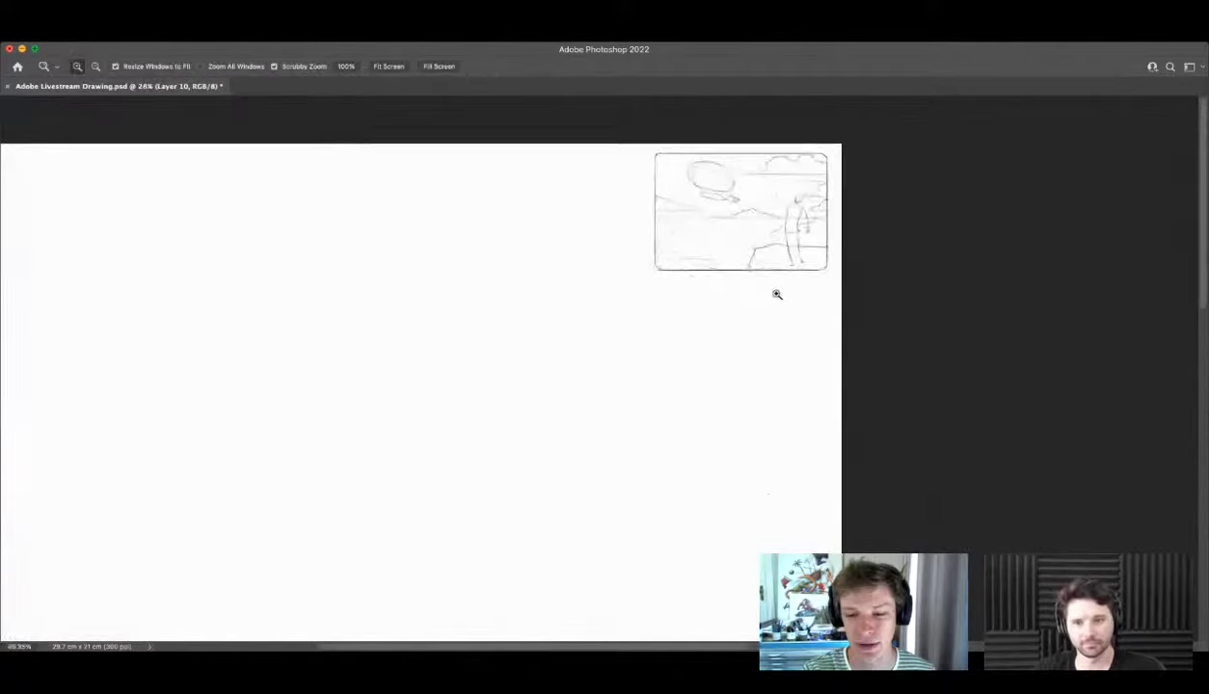
{"action": "scroll", "coordinate": [675, 357], "scroll_direction": "down", "scroll_amount": 2}
{"action": "scroll", "coordinate": [535, 376], "scroll_direction": "up", "scroll_amount": 3}
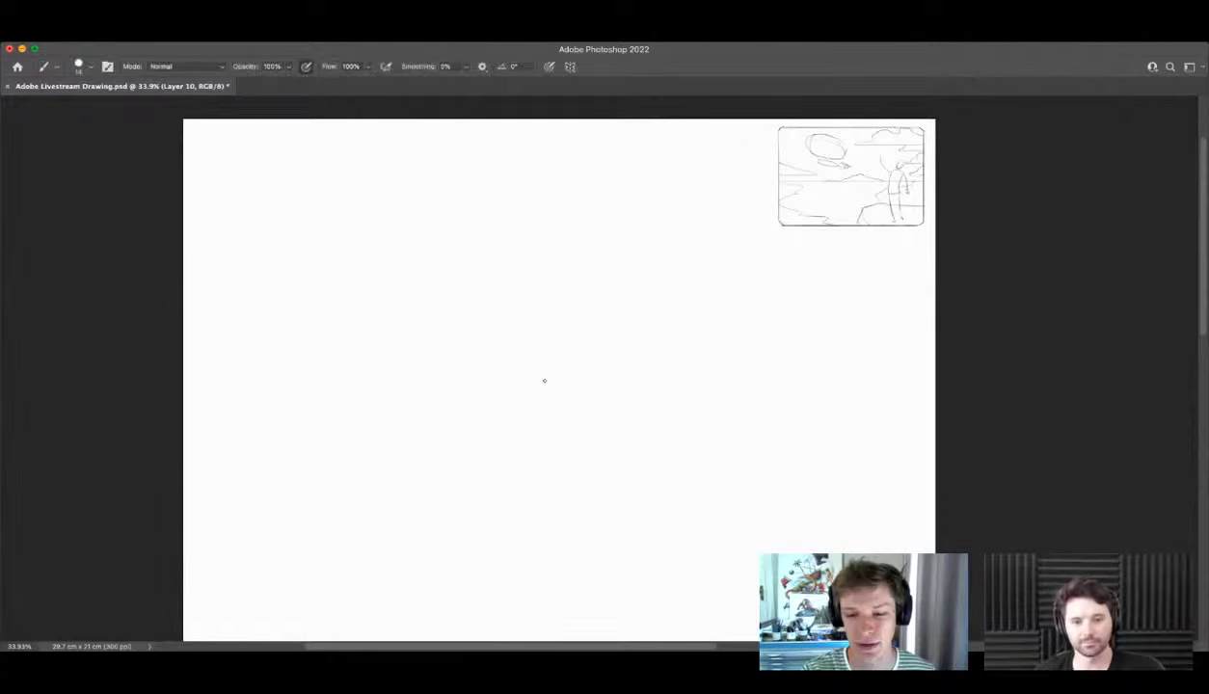
Step: Draw a straight horizon line across the full width of the canvas, slightly above its mid-height
{"action": "key", "text": "super+space"}
{"action": "left_click_drag", "start_coordinate": [756, 329], "coordinate": [711, 321]}
{"action": "left_click_drag", "start_coordinate": [650, 397], "coordinate": [643, 421]}
{"action": "scroll", "coordinate": [608, 453], "scroll_direction": "up", "scroll_amount": 1}
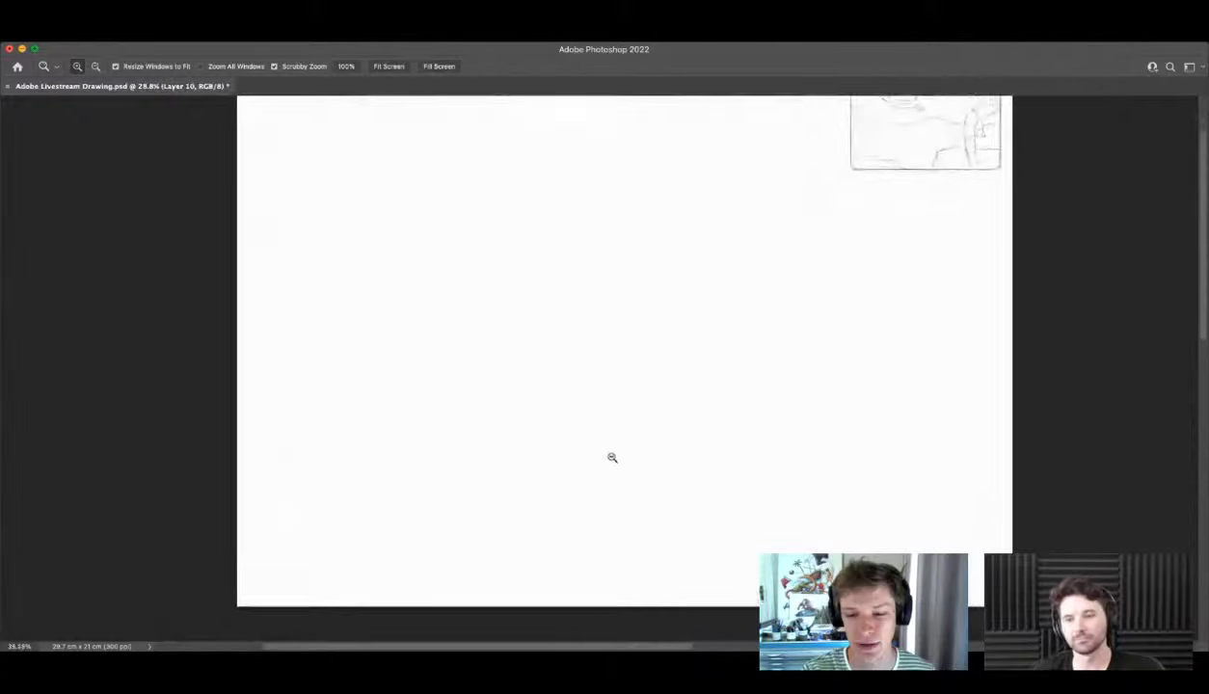
{"action": "scroll", "coordinate": [604, 458], "scroll_direction": "down", "scroll_amount": 1}
{"action": "key", "text": "b"}
{"action": "key", "text": "super+space"}
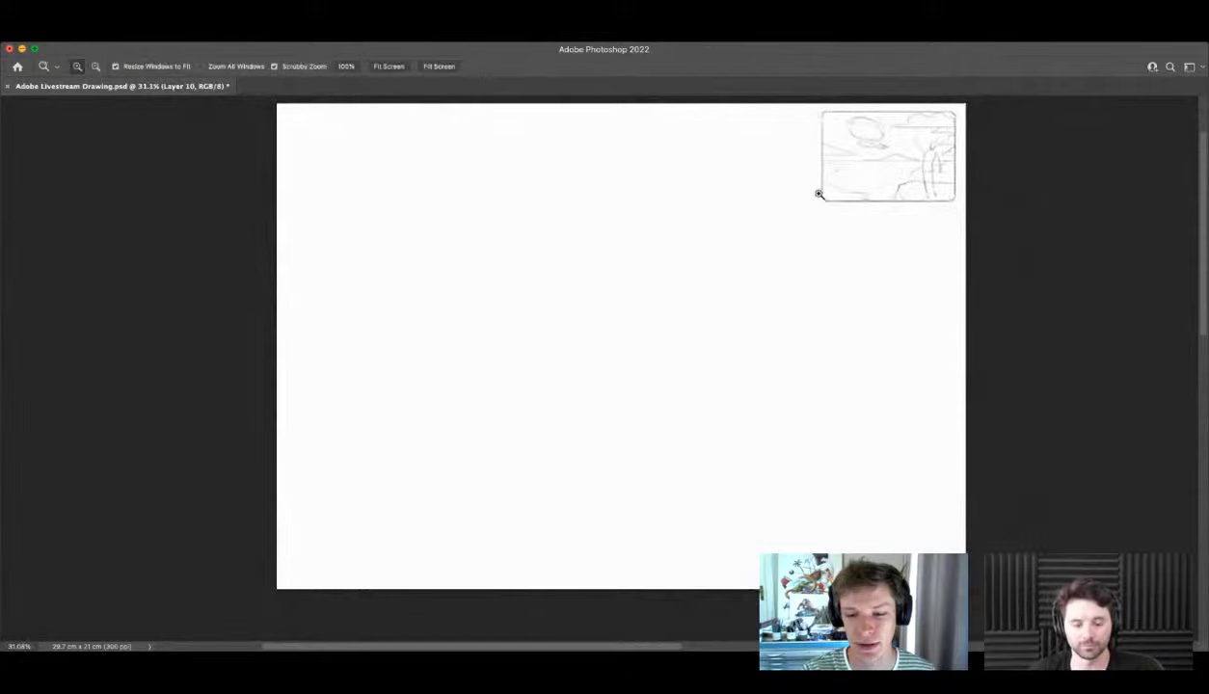
{"action": "left_click_drag", "start_coordinate": [821, 198], "coordinate": [828, 200]}
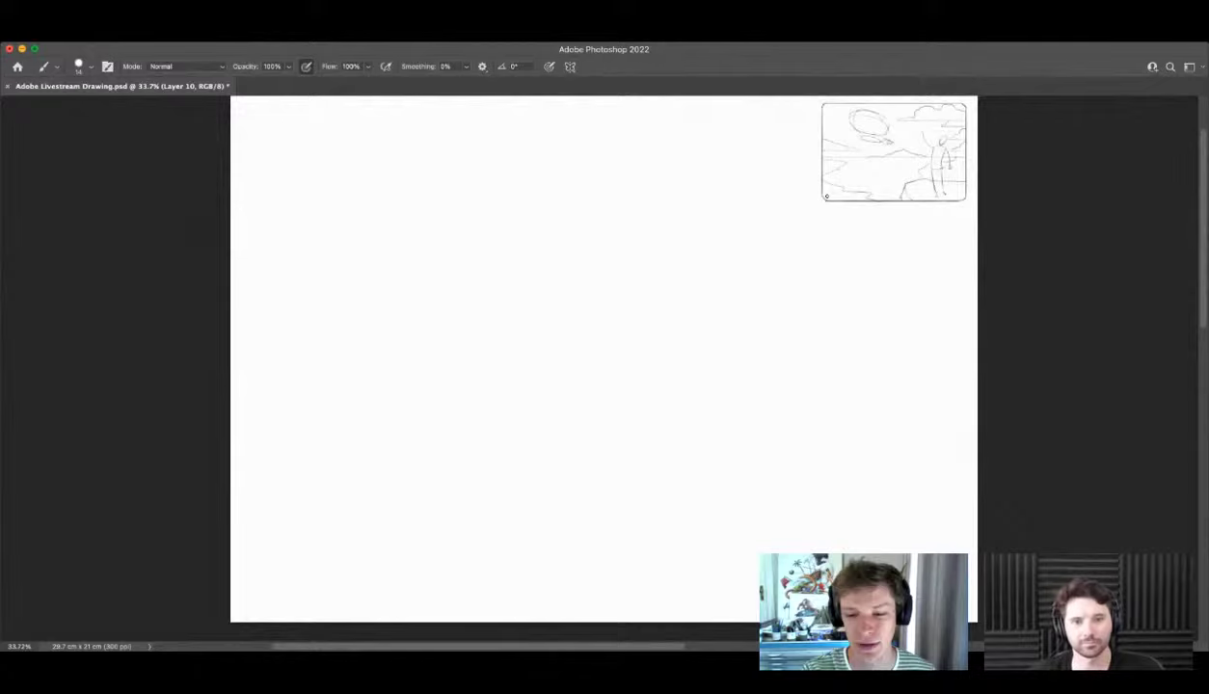
{"action": "key", "text": "super+space"}
{"action": "left_click_drag", "start_coordinate": [692, 344], "coordinate": [681, 345]}
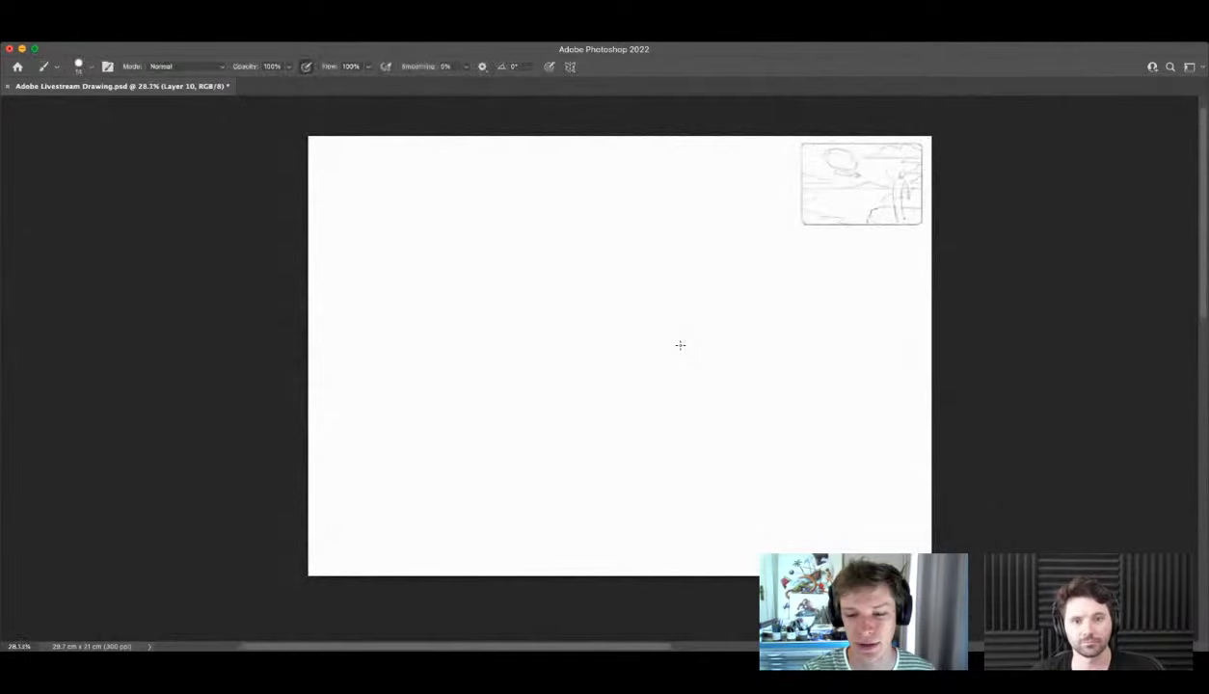
{"action": "left_click_drag", "start_coordinate": [929, 342], "coordinate": [307, 405]}
{"action": "left_click_drag", "start_coordinate": [728, 388], "coordinate": [634, 394]}
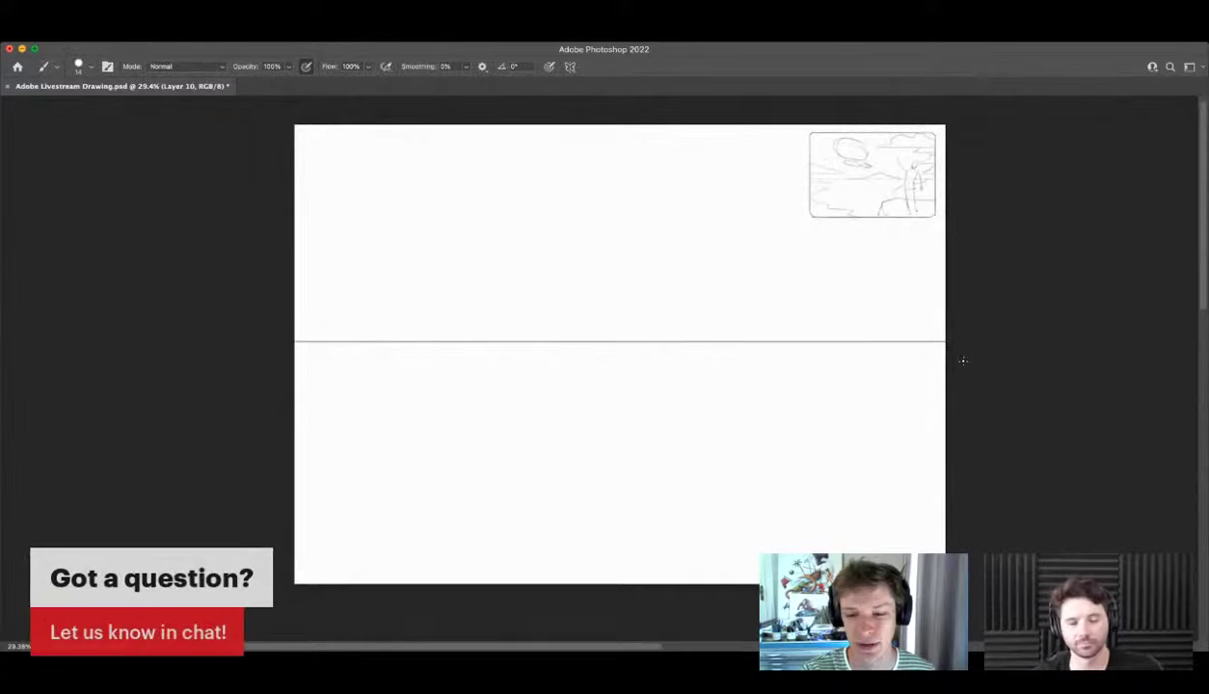
{"action": "left_click_drag", "start_coordinate": [708, 408], "coordinate": [726, 394]}
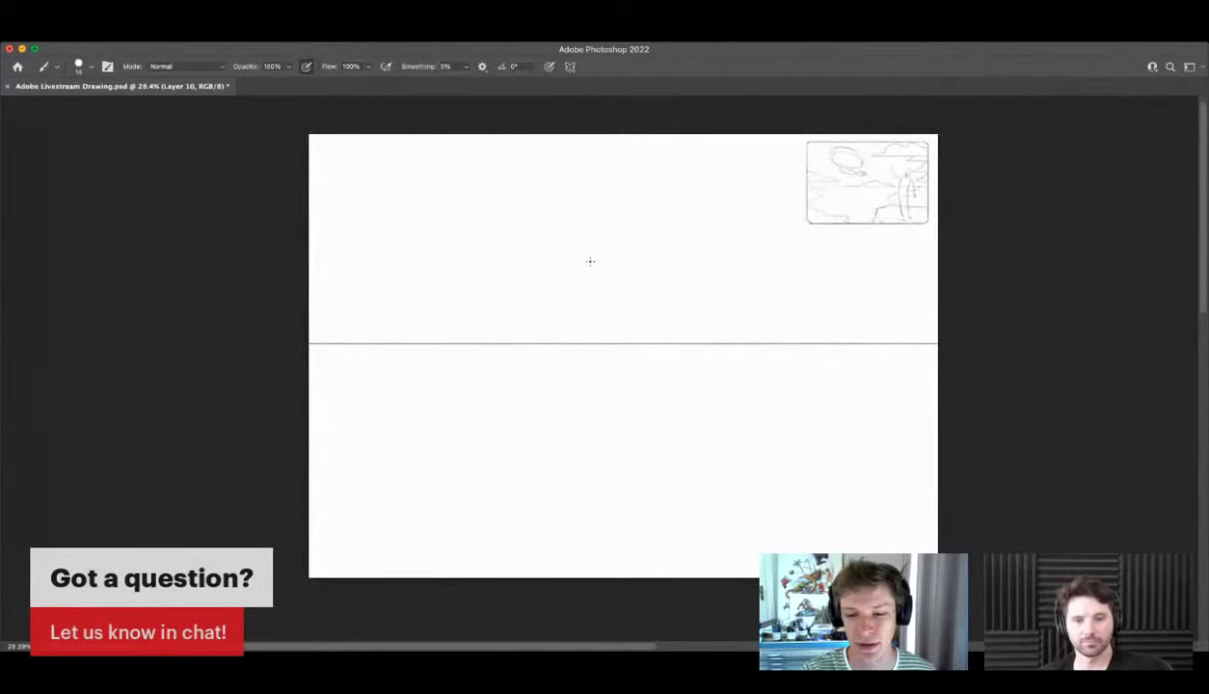
Step: Sketch the foreground cliff outline in the canvas's lower-right corner, with a nearly flat top and a steep, jagged left edge
{"action": "left_click_drag", "start_coordinate": [850, 348], "coordinate": [845, 351]}
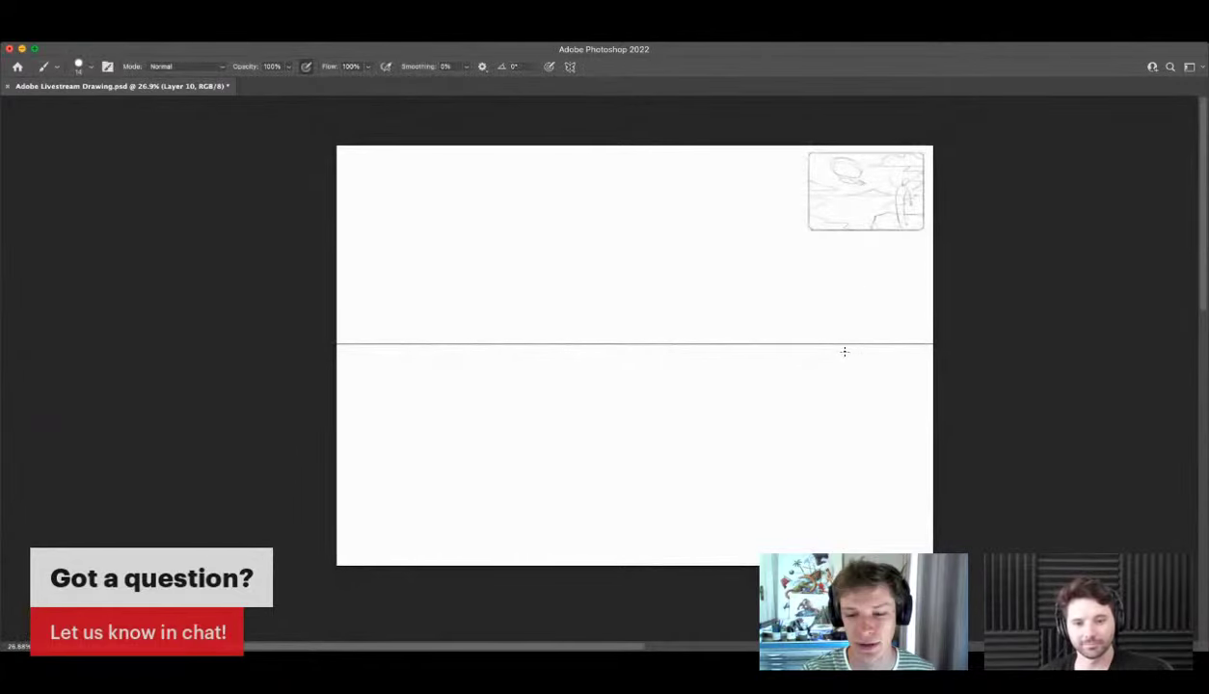
{"action": "mouse_move", "coordinate": [935, 464]}
{"action": "left_mouse_down"}
{"action": "mouse_move", "coordinate": [811, 429]}
{"action": "mouse_move", "coordinate": [741, 438]}
{"action": "mouse_move", "coordinate": [720, 459]}
{"action": "mouse_move", "coordinate": [694, 538]}
{"action": "mouse_move", "coordinate": [715, 515]}
{"action": "mouse_move", "coordinate": [740, 549]}
{"action": "left_mouse_up"}
{"action": "left_click_drag", "start_coordinate": [707, 501], "coordinate": [679, 565]}
{"action": "key", "text": "z"}
{"action": "mouse_move", "coordinate": [700, 430]}
{"action": "left_mouse_down"}
{"action": "mouse_move", "coordinate": [729, 399]}
{"action": "mouse_move", "coordinate": [721, 416]}
{"action": "left_mouse_up"}
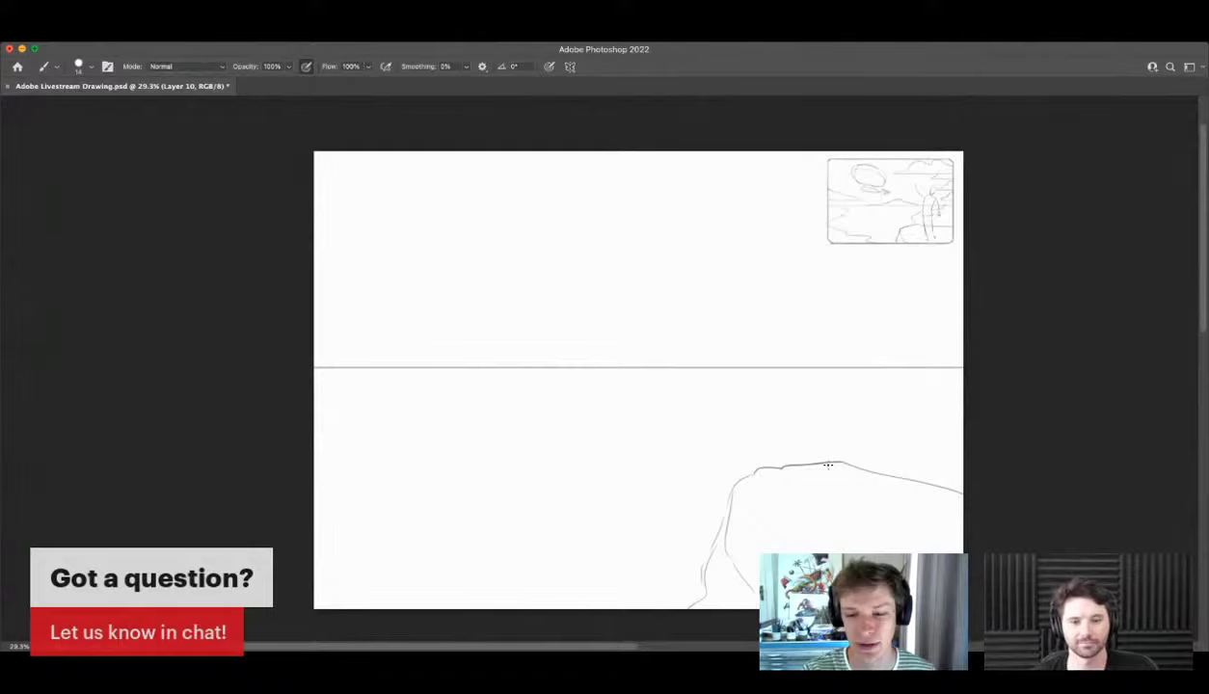
Step: Add a new layer and sketch lines from the sky converging on a vanishing point on the horizon, right of centre
{"action": "left_click", "coordinate": [1113, 467]}
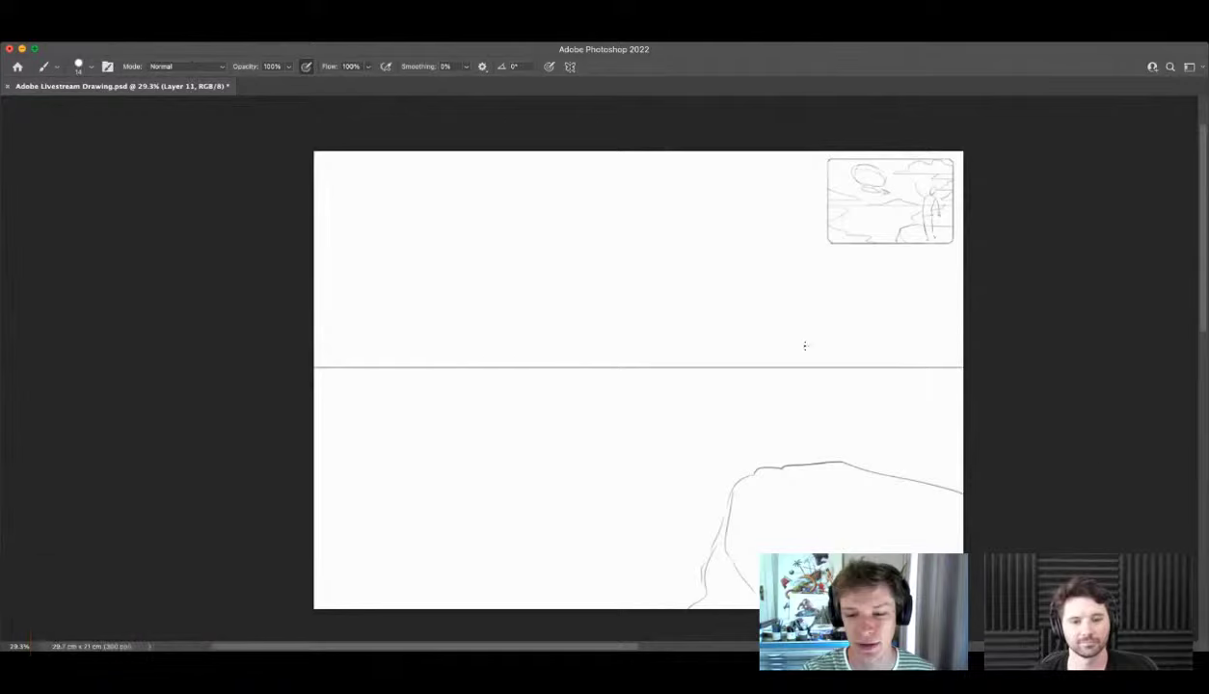
{"action": "left_click_drag", "start_coordinate": [467, 170], "coordinate": [584, 234]}
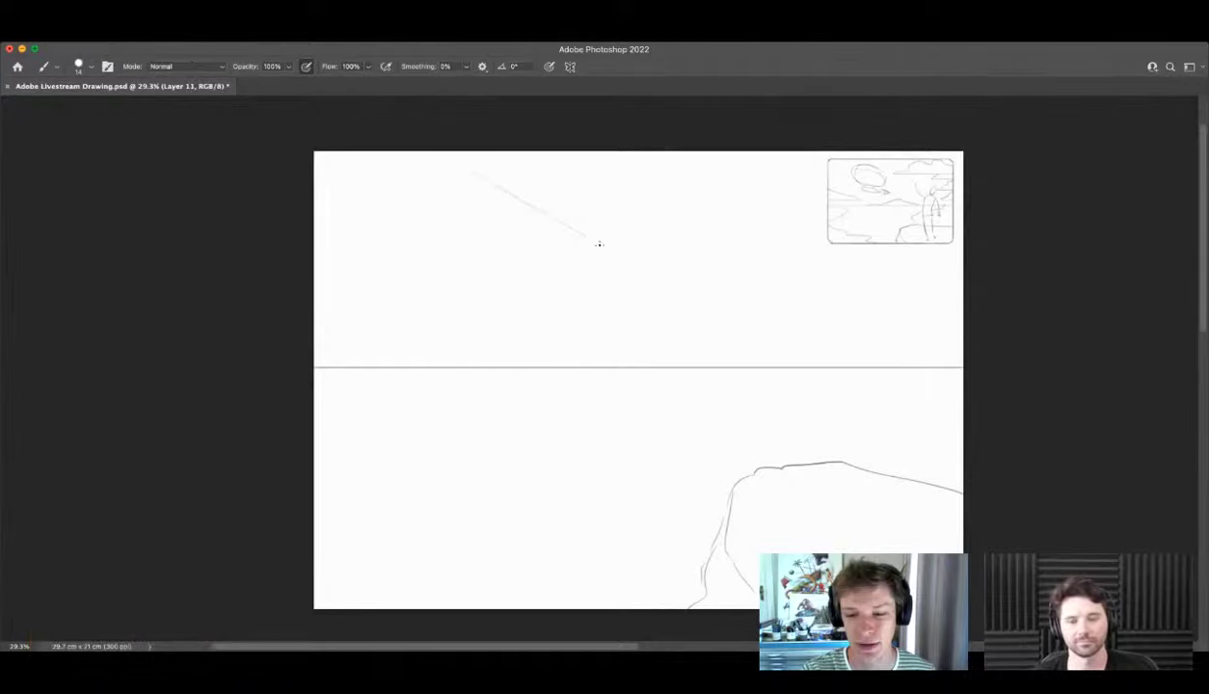
{"action": "mouse_move", "coordinate": [489, 192]}
{"action": "left_mouse_down"}
{"action": "mouse_move", "coordinate": [774, 355]}
{"action": "mouse_move", "coordinate": [907, 199]}
{"action": "left_mouse_up"}
{"action": "left_click_drag", "start_coordinate": [736, 198], "coordinate": [772, 359]}
{"action": "left_click_drag", "start_coordinate": [778, 281], "coordinate": [778, 355]}
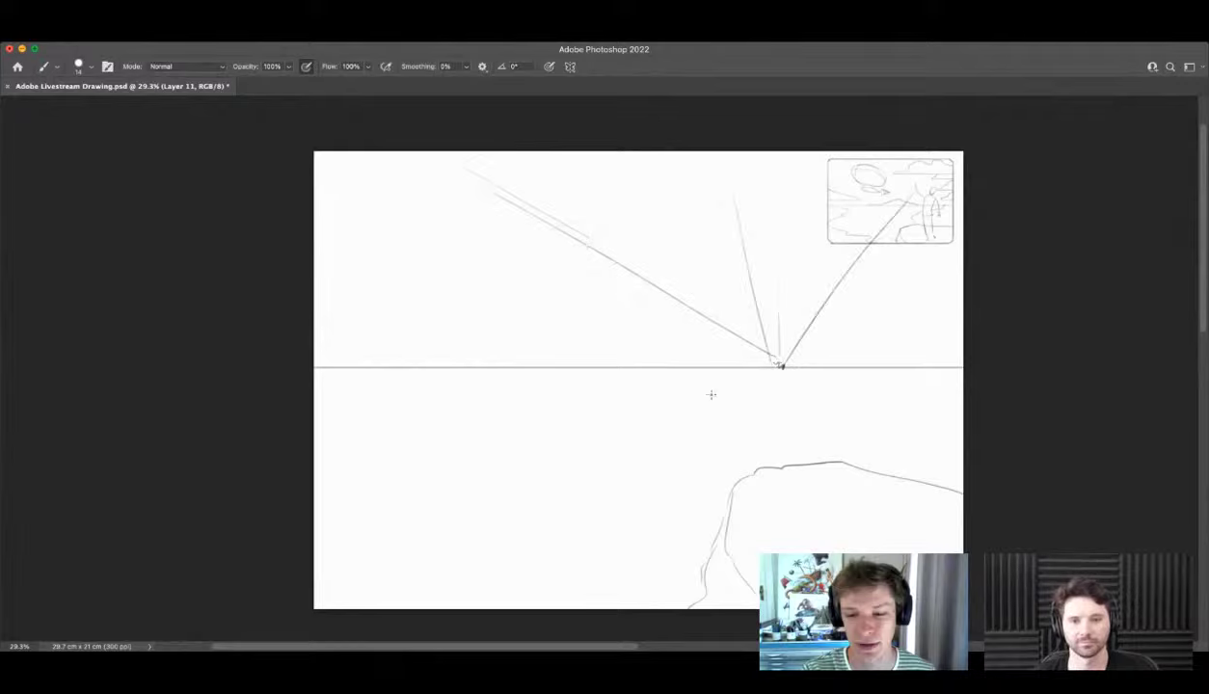
Step: Sketch a long box at the canvas's lower left and extend its receding edges to the vanishing point on the horizon
{"action": "mouse_move", "coordinate": [392, 476]}
{"action": "left_mouse_down"}
{"action": "mouse_move", "coordinate": [434, 518]}
{"action": "mouse_move", "coordinate": [394, 475]}
{"action": "mouse_move", "coordinate": [503, 446]}
{"action": "mouse_move", "coordinate": [504, 488]}
{"action": "mouse_move", "coordinate": [443, 514]}
{"action": "left_mouse_up"}
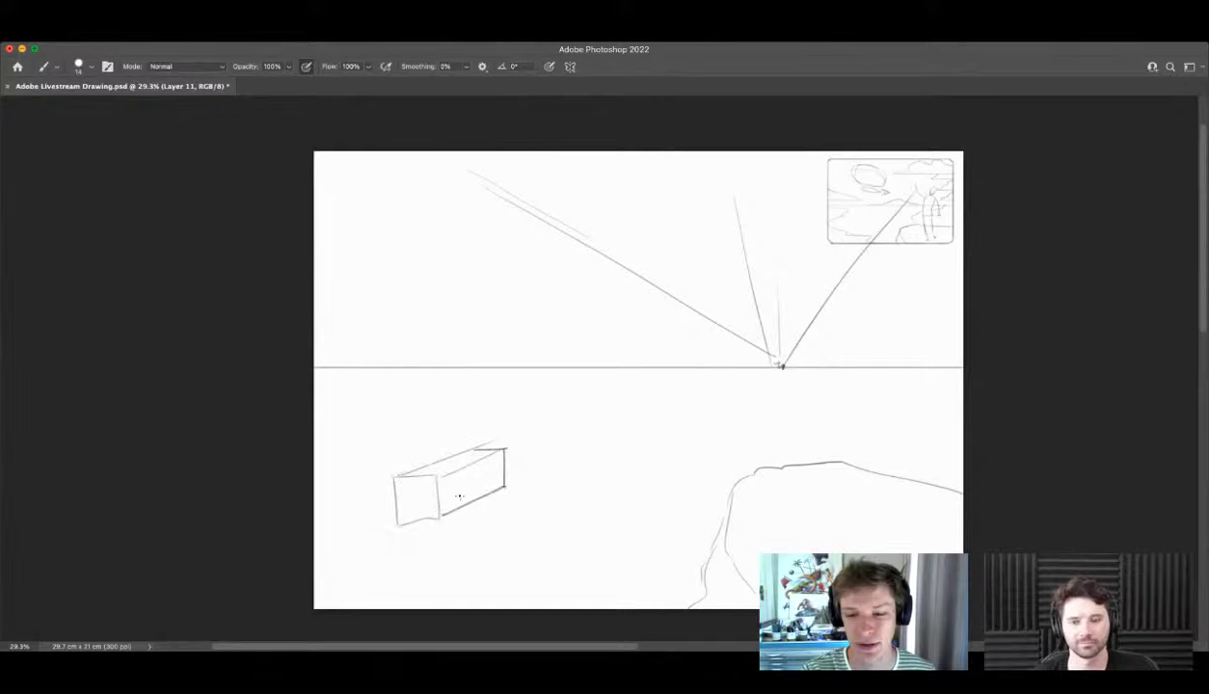
{"action": "left_click_drag", "start_coordinate": [401, 472], "coordinate": [754, 358]}
{"action": "left_click_drag", "start_coordinate": [433, 479], "coordinate": [781, 362]}
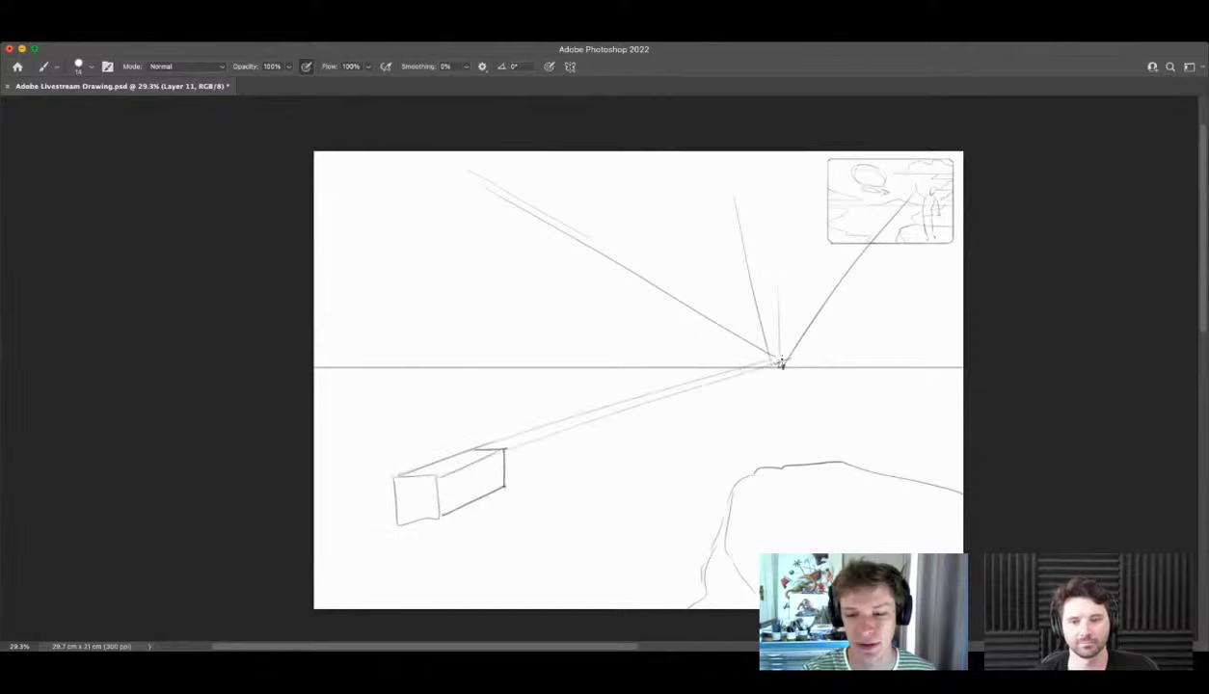
{"action": "mouse_move", "coordinate": [444, 514]}
{"action": "left_mouse_down"}
{"action": "mouse_move", "coordinate": [783, 361]}
{"action": "mouse_move", "coordinate": [767, 381]}
{"action": "mouse_move", "coordinate": [783, 402]}
{"action": "mouse_move", "coordinate": [628, 505]}
{"action": "left_mouse_up"}
Step: Sketch more perspective lines radiating from the vanishing point in all directions above and below the horizon
{"action": "left_click_drag", "start_coordinate": [777, 362], "coordinate": [567, 506]}
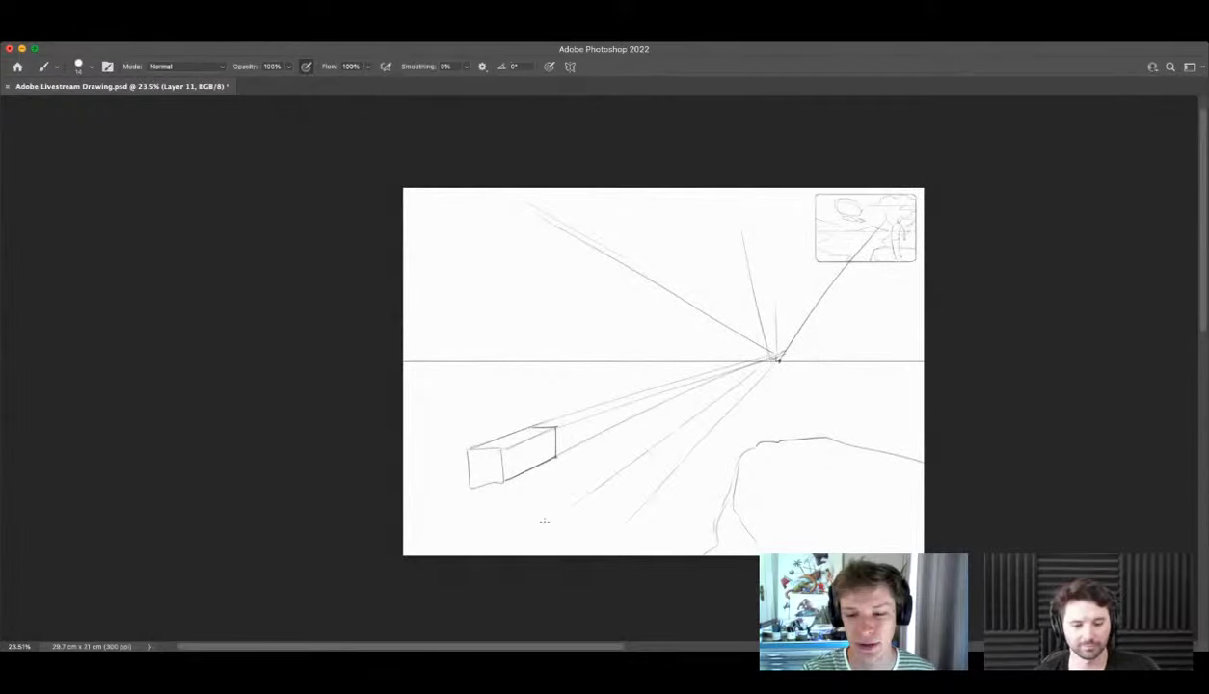
{"action": "left_click_drag", "start_coordinate": [774, 359], "coordinate": [461, 396]}
{"action": "left_click_drag", "start_coordinate": [755, 339], "coordinate": [488, 260]}
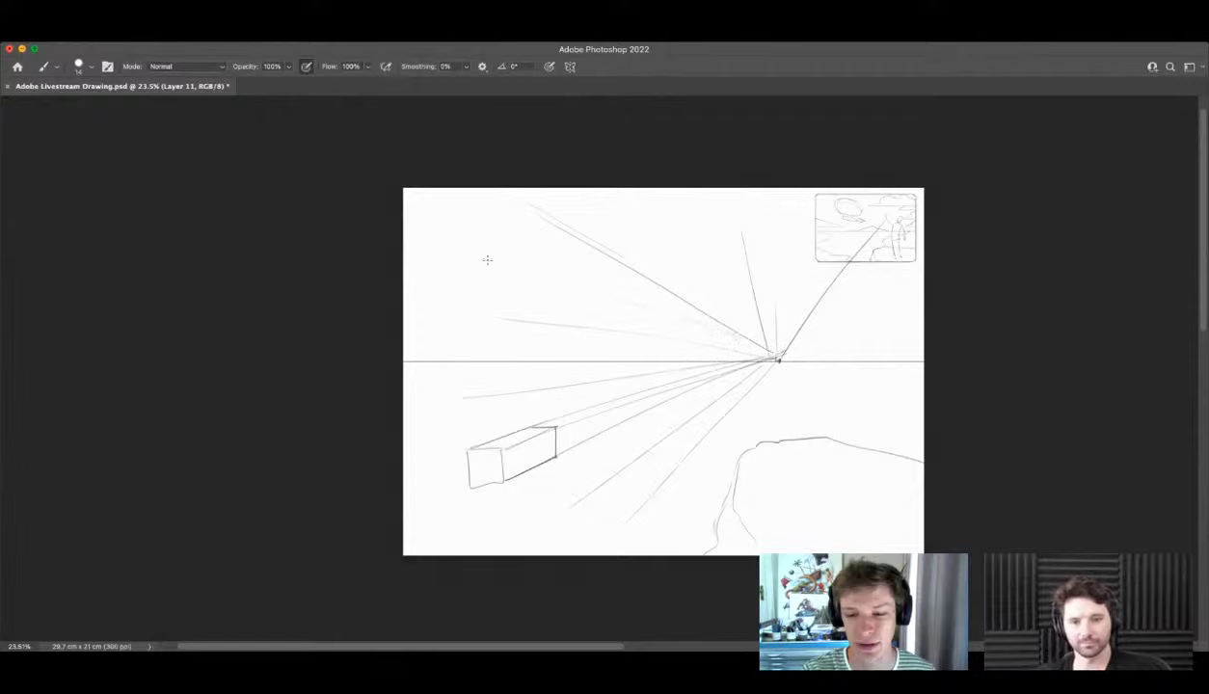
{"action": "mouse_move", "coordinate": [784, 351]}
{"action": "left_mouse_down"}
{"action": "mouse_move", "coordinate": [789, 277]}
{"action": "mouse_move", "coordinate": [824, 262]}
{"action": "mouse_move", "coordinate": [892, 279]}
{"action": "left_mouse_up"}
{"action": "mouse_move", "coordinate": [802, 347]}
{"action": "left_mouse_down"}
{"action": "mouse_move", "coordinate": [884, 281]}
{"action": "mouse_move", "coordinate": [883, 325]}
{"action": "left_mouse_up"}
{"action": "left_click_drag", "start_coordinate": [796, 361], "coordinate": [865, 381]}
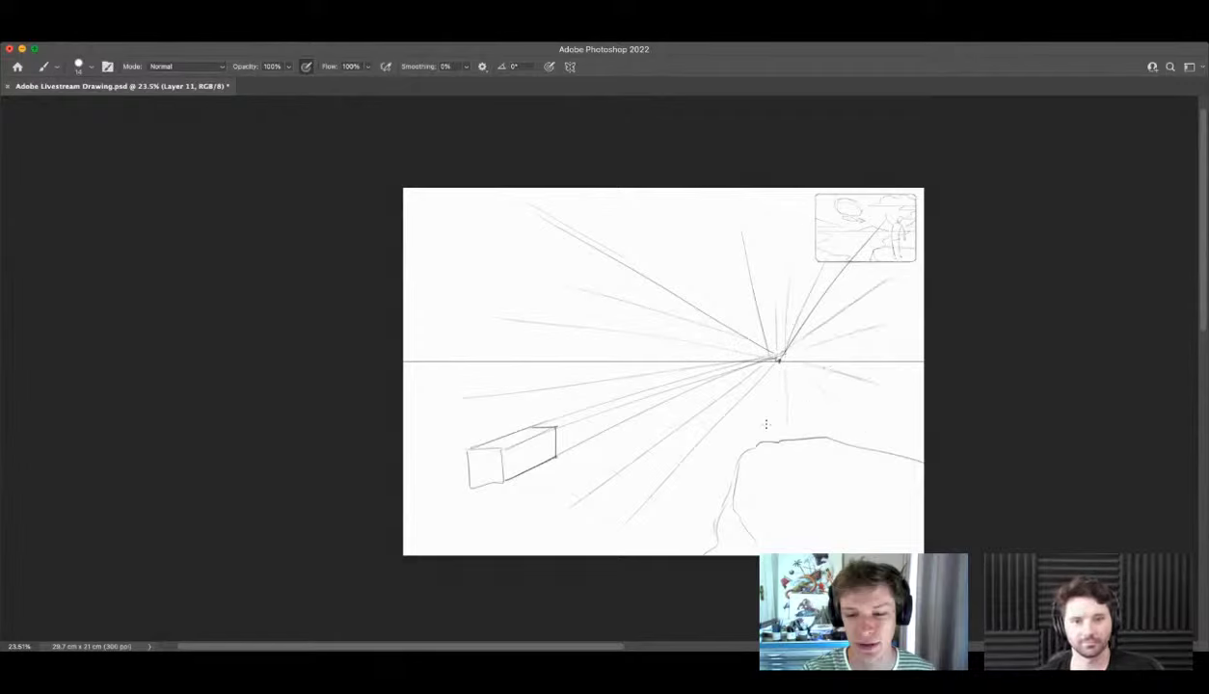
Step: Delete the layer with the freehand box and perspective lines, and add a fresh empty layer above the cliff sketch
{"action": "key", "text": "z"}
{"action": "left_click_drag", "start_coordinate": [743, 405], "coordinate": [743, 410]}
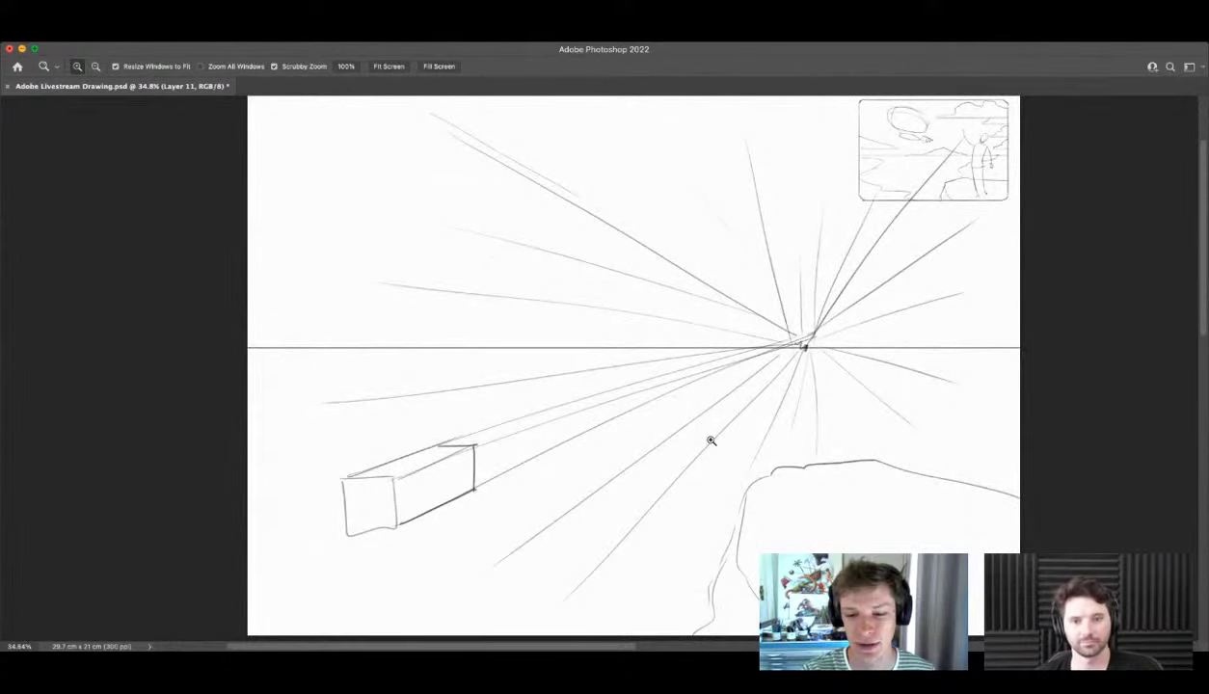
{"action": "left_click", "coordinate": [1027, 278]}
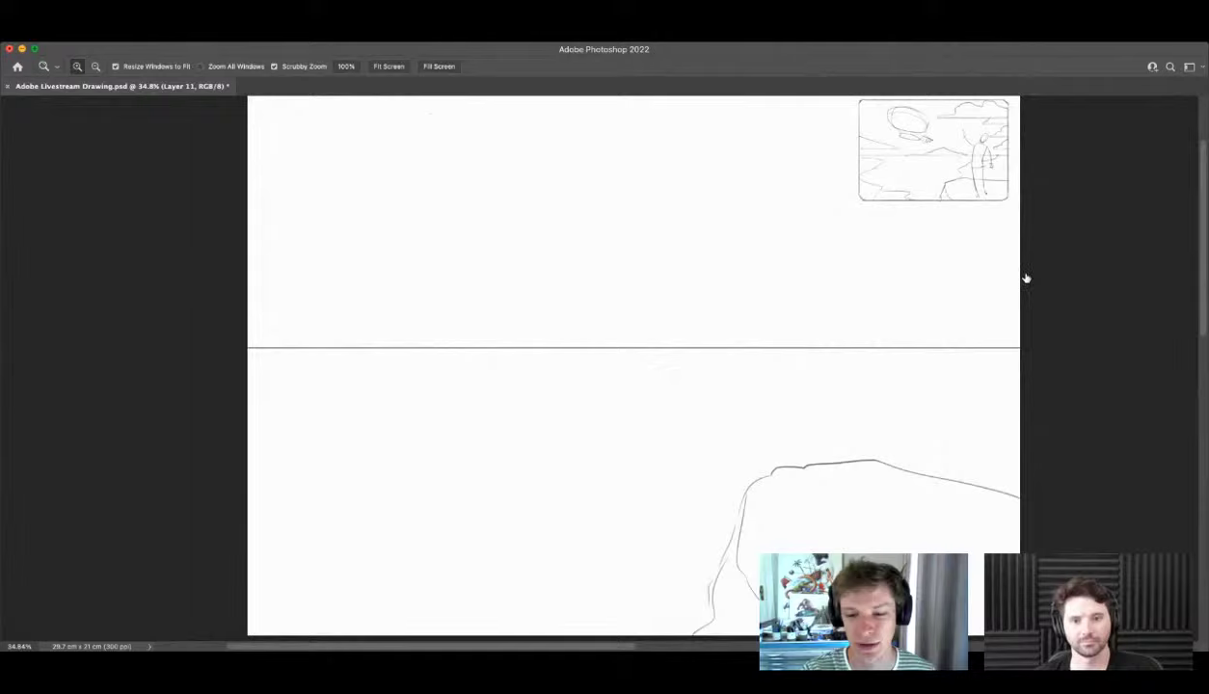
{"action": "left_click", "coordinate": [1114, 469]}
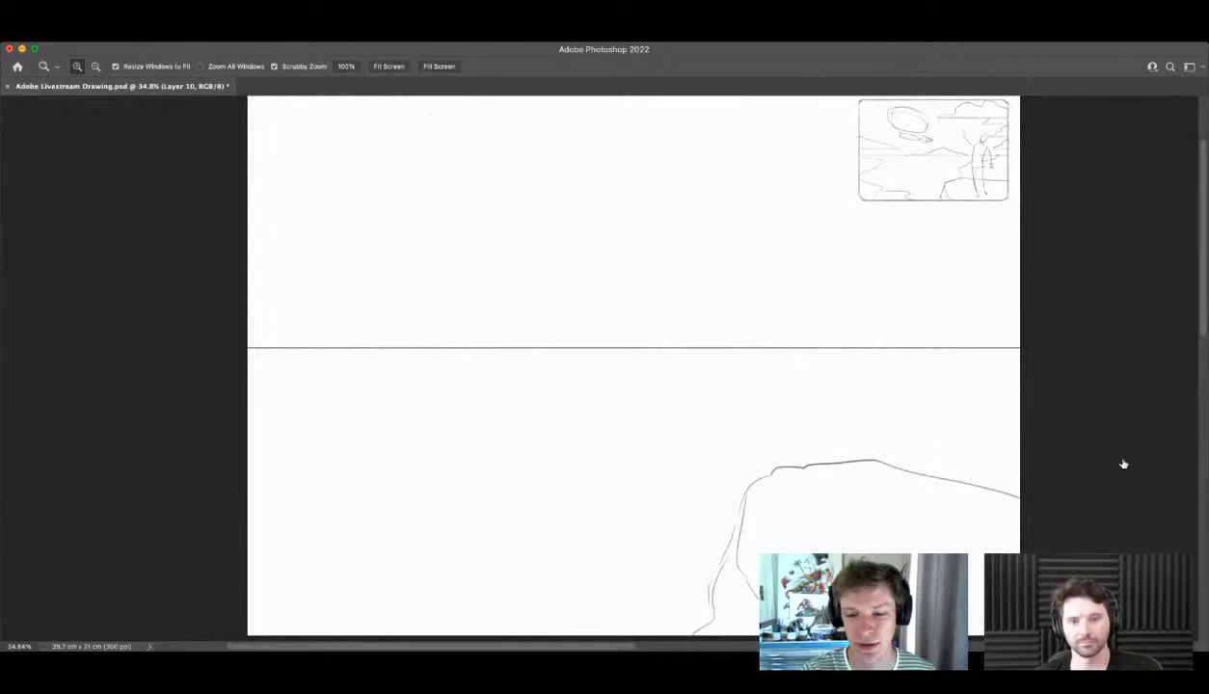
{"action": "left_click", "coordinate": [1124, 464]}
Step: Switch to the shape tool and set it to draw in Pixels mode
{"action": "mouse_move", "coordinate": [772, 364]}
{"action": "left_mouse_down"}
{"action": "mouse_move", "coordinate": [723, 364]}
{"action": "mouse_move", "coordinate": [771, 380]}
{"action": "left_mouse_up"}
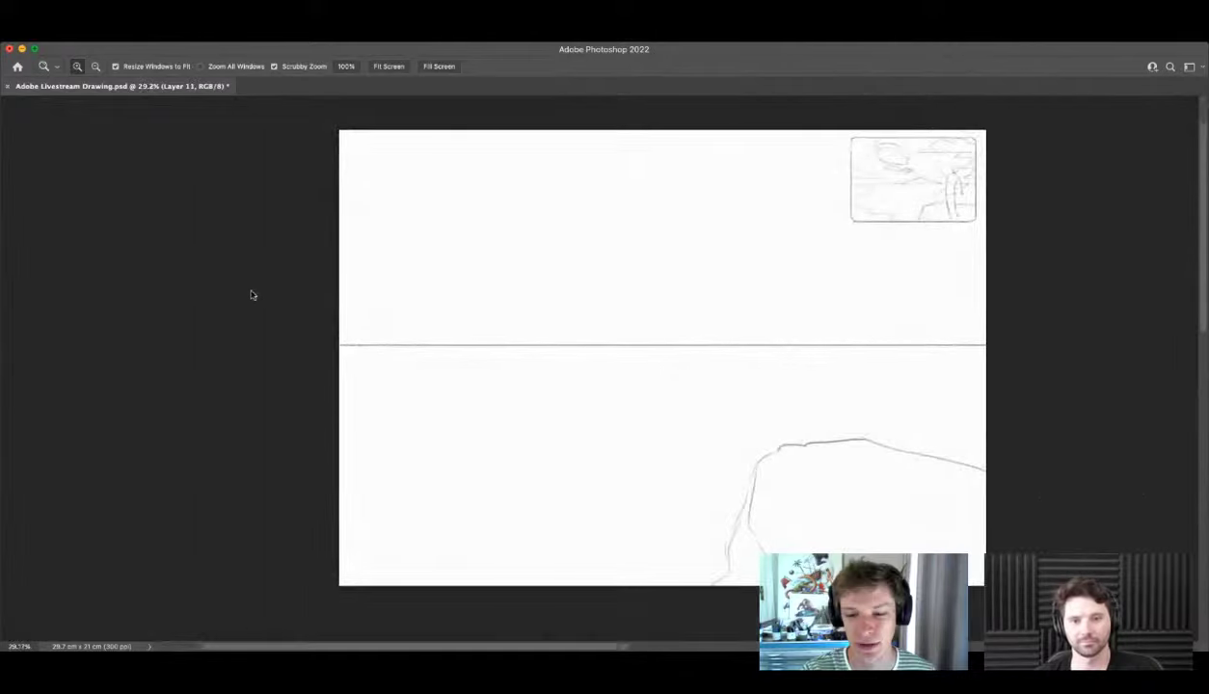
{"action": "scroll", "coordinate": [453, 246], "scroll_direction": "down", "scroll_amount": 3}
{"action": "scroll", "coordinate": [502, 279], "scroll_direction": "up", "scroll_amount": 3}
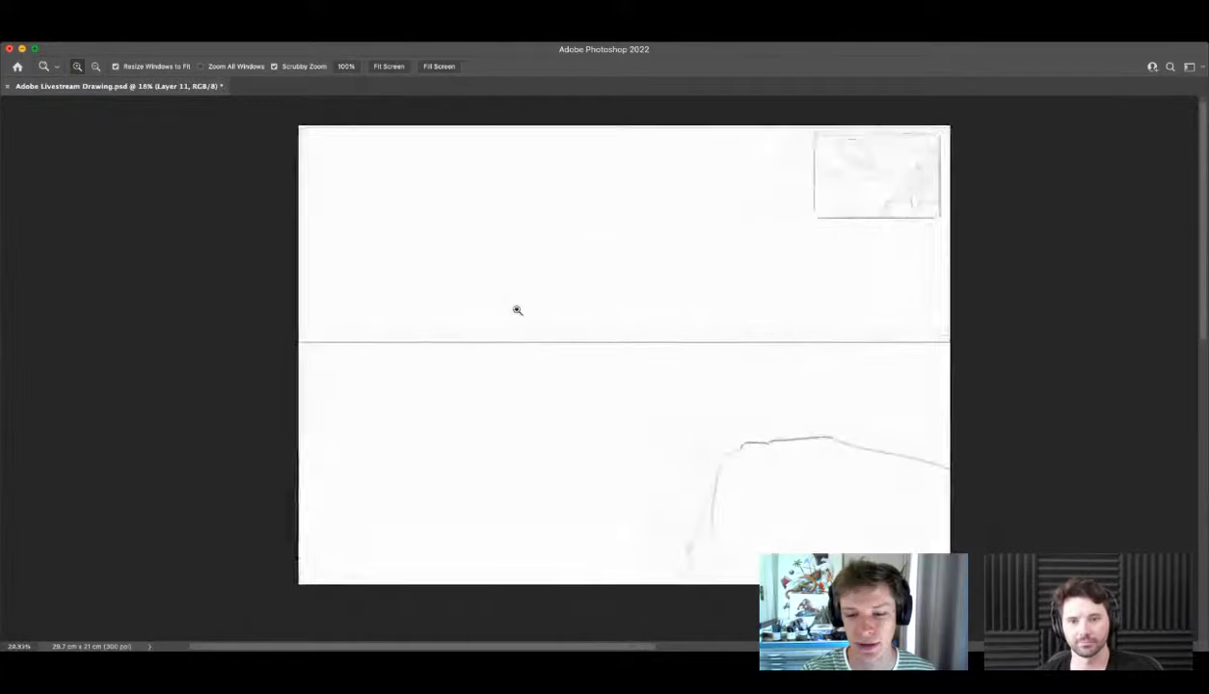
{"action": "scroll", "coordinate": [517, 309], "scroll_direction": "up", "scroll_amount": 1}
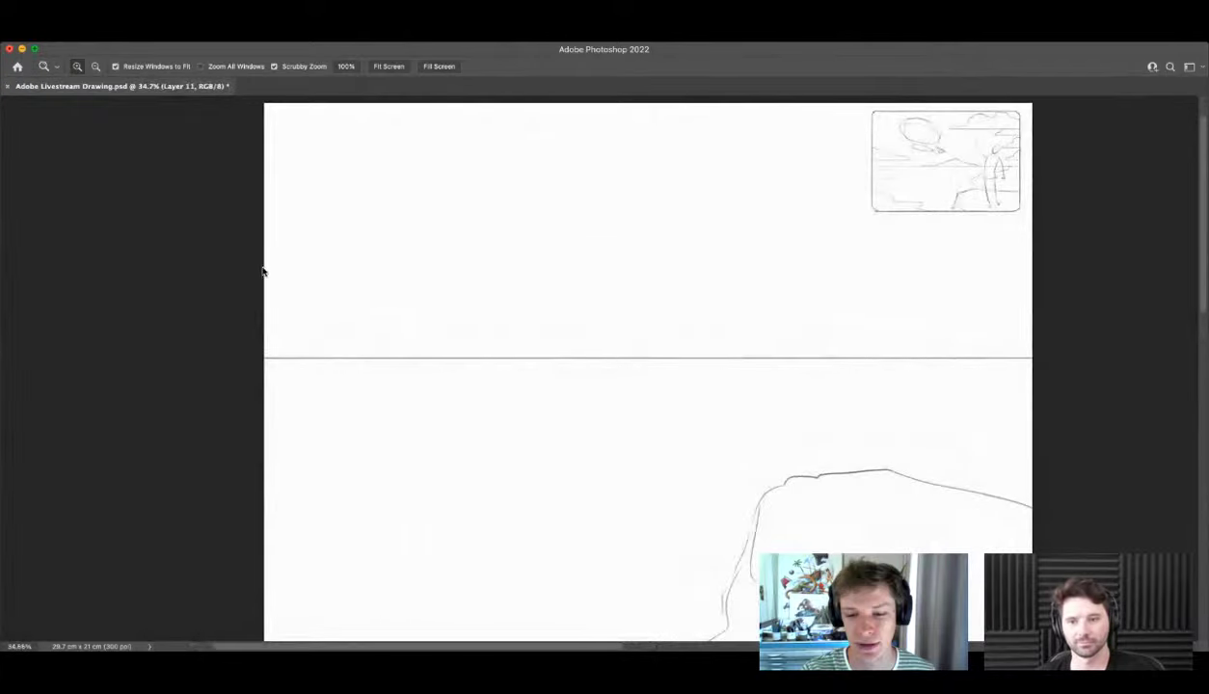
{"action": "key", "text": "u"}
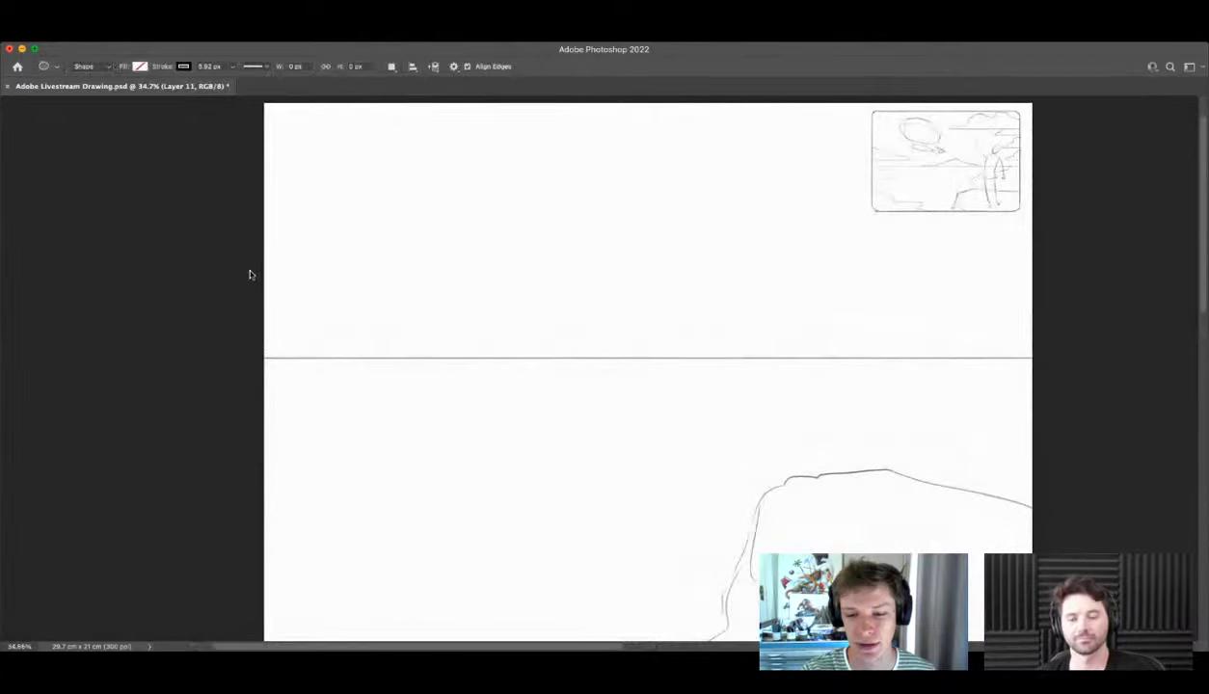
{"action": "left_click", "coordinate": [95, 82]}
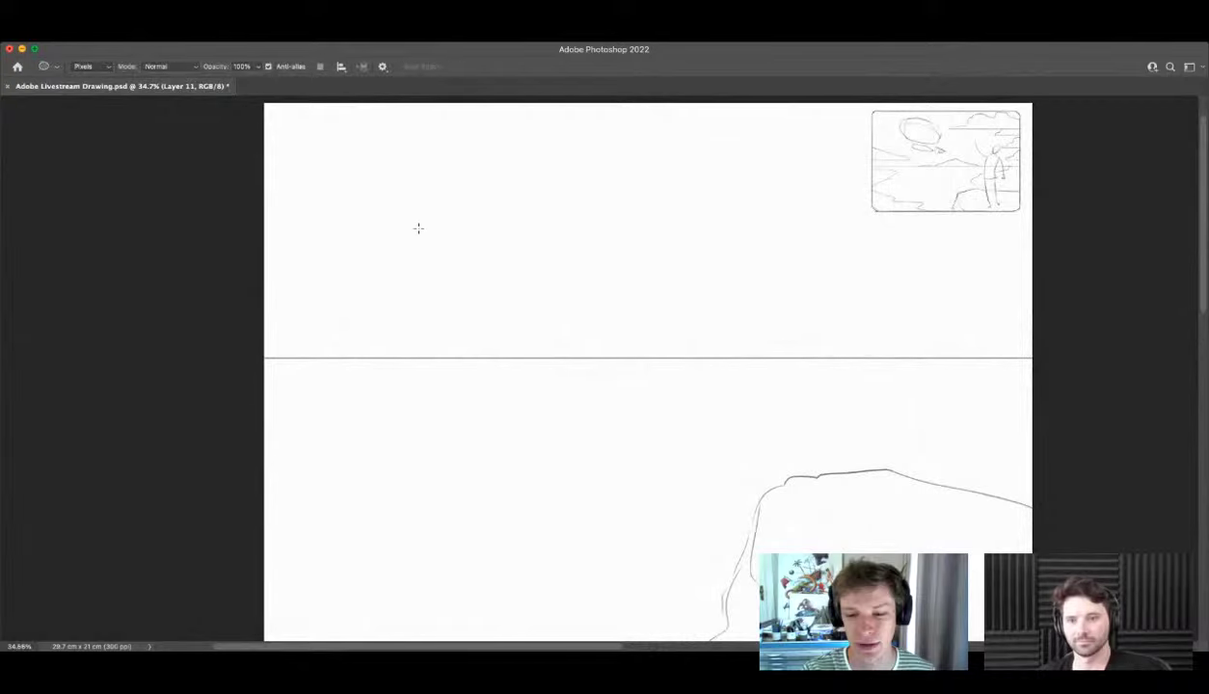
{"action": "left_click_drag", "start_coordinate": [383, 206], "coordinate": [528, 311]}
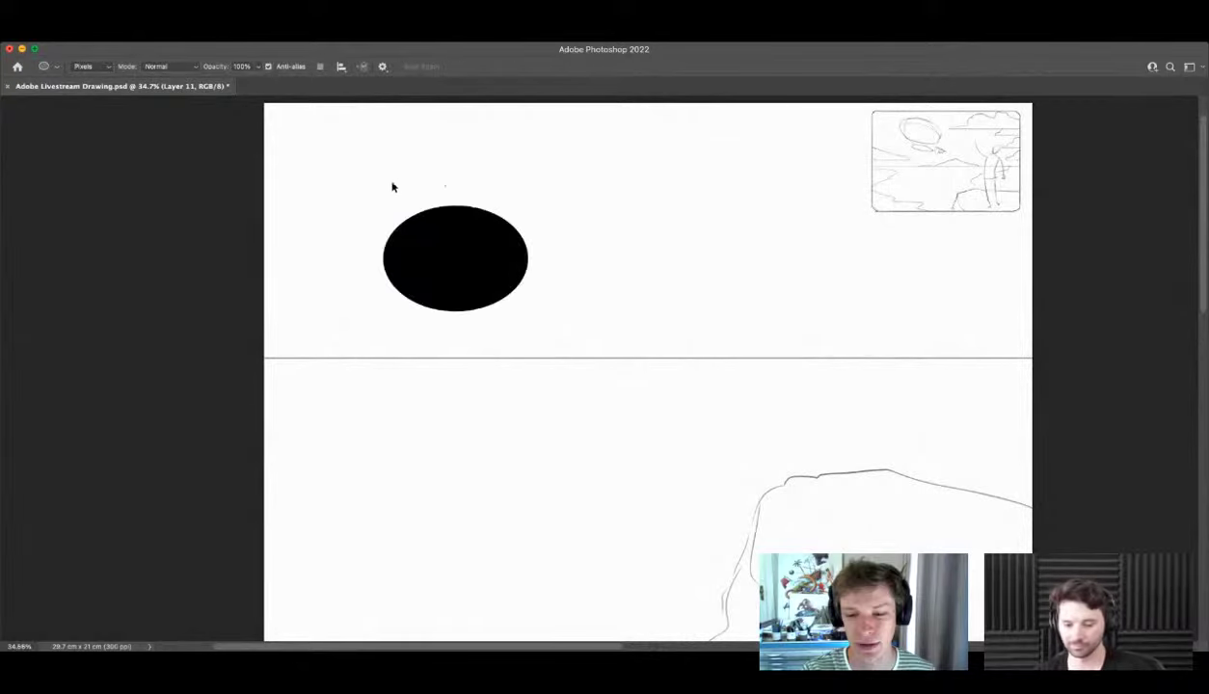
{"action": "key", "text": "super+z"}
{"action": "left_click_drag", "start_coordinate": [370, 179], "coordinate": [530, 306]}
{"action": "key", "text": "super+z"}
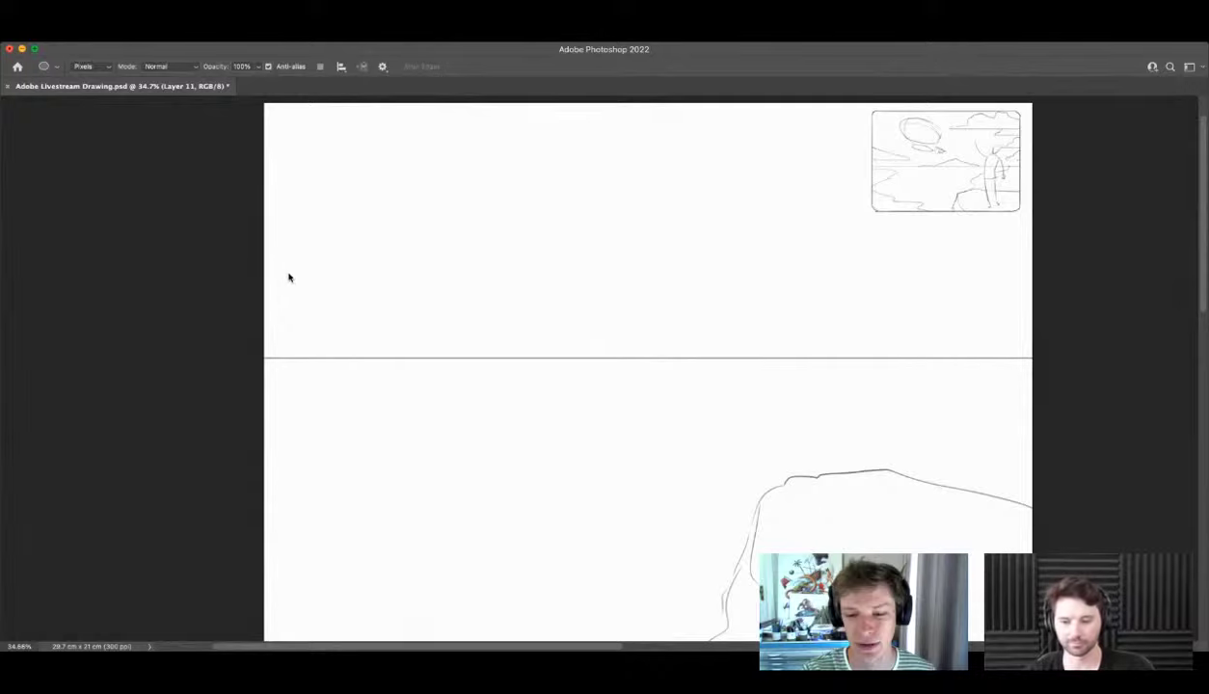
{"action": "key", "text": "shift+u"}
{"action": "left_click_drag", "start_coordinate": [423, 182], "coordinate": [531, 310]}
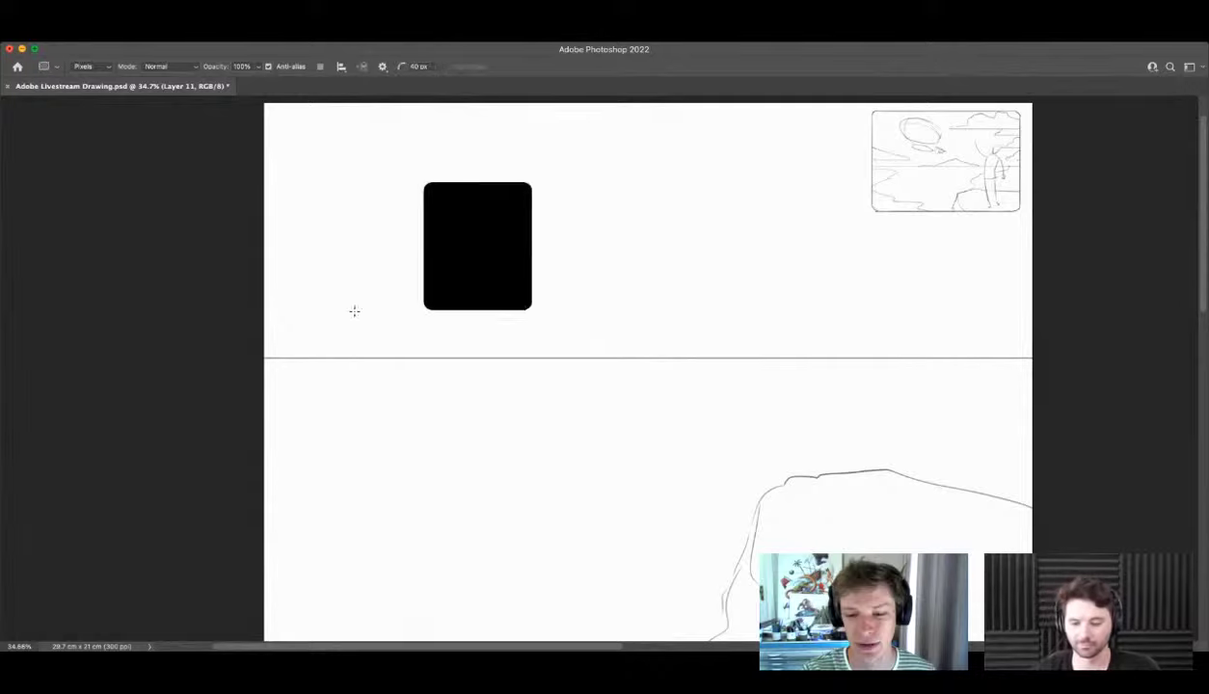
{"action": "key", "text": "super+z"}
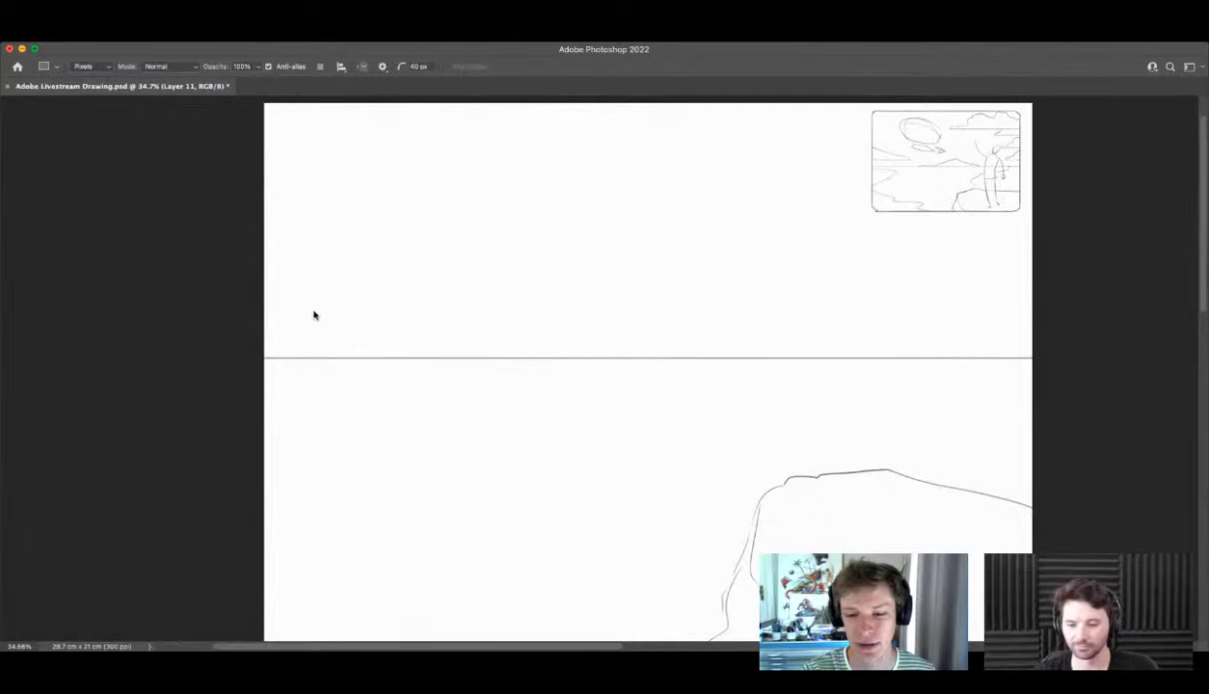
Step: Switch to the Polygon tool and try a filled seven-pointed star centred on the horizon, right of the canvas's middle
{"action": "key", "text": "shift+u"}
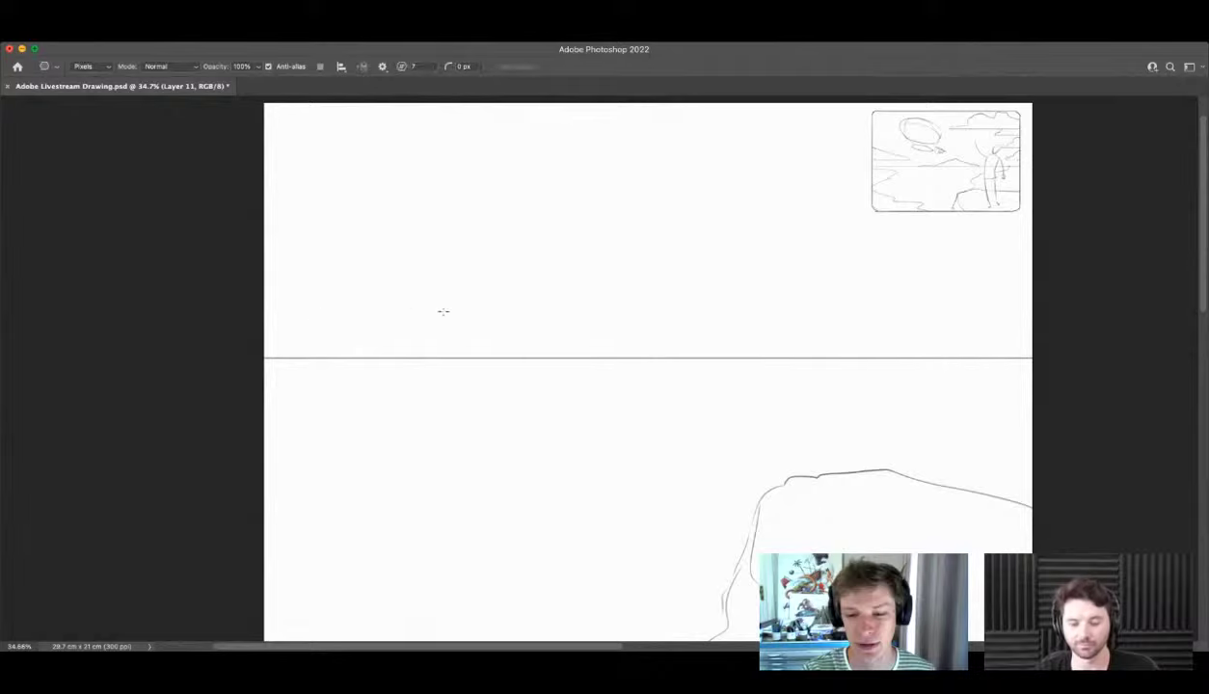
{"action": "left_click_drag", "start_coordinate": [701, 338], "coordinate": [775, 349]}
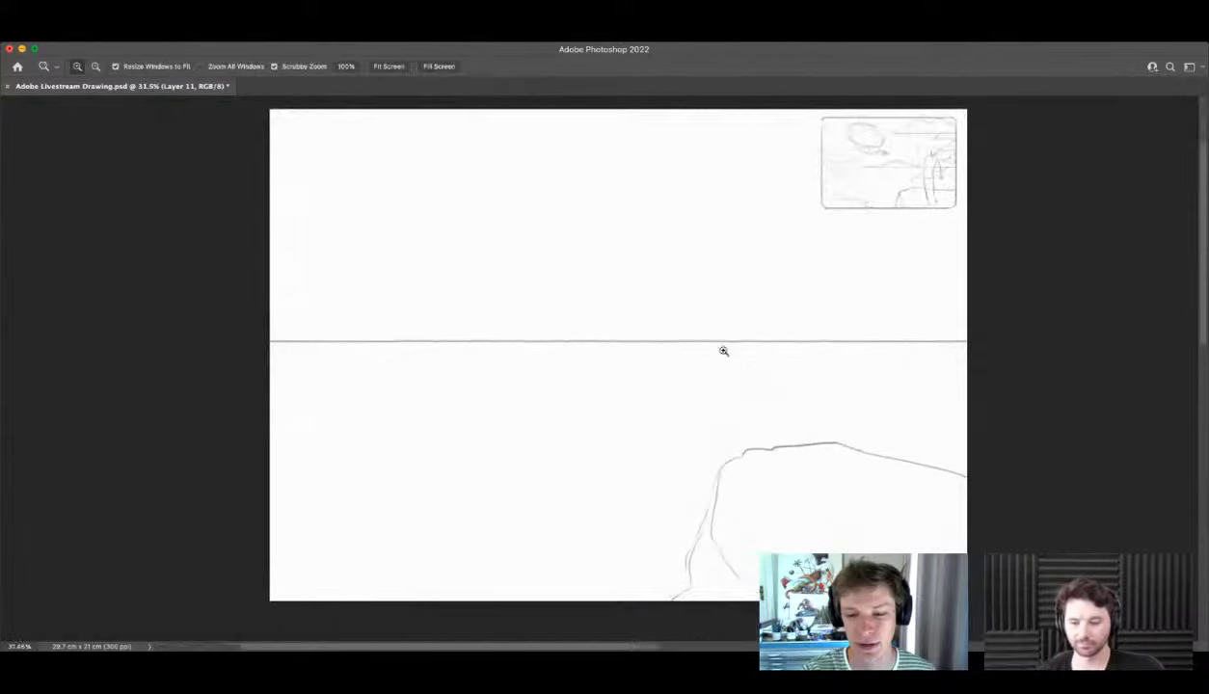
{"action": "key", "text": "b"}
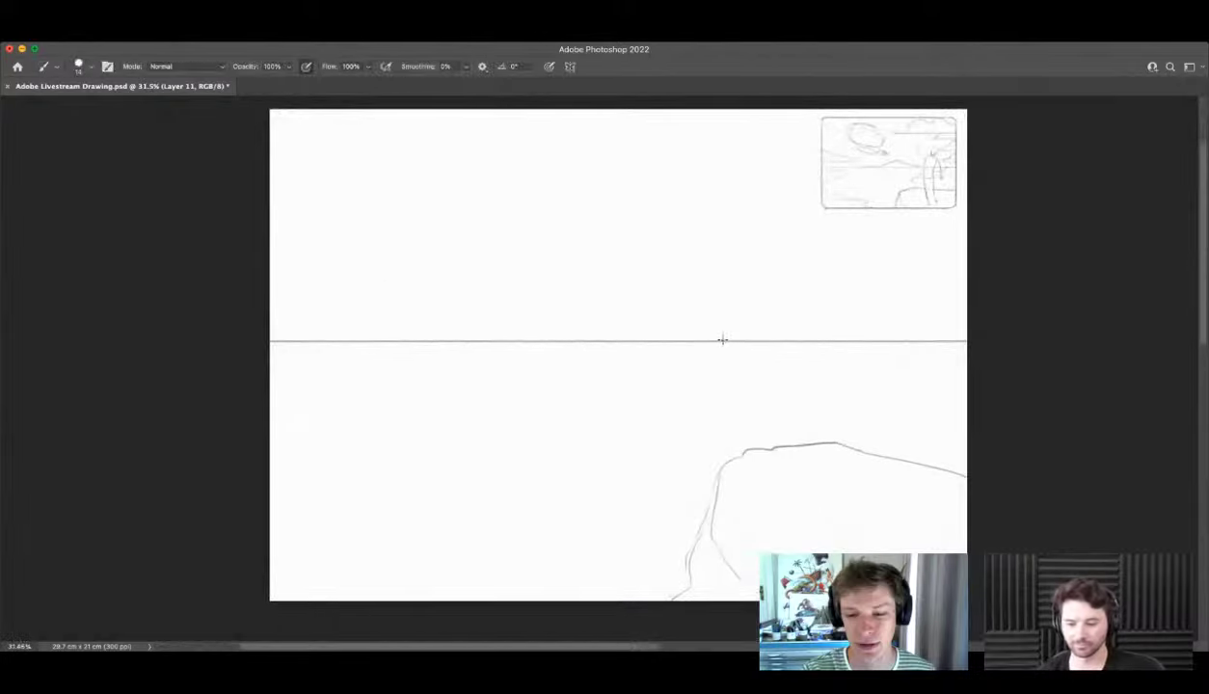
{"action": "key", "text": "v"}
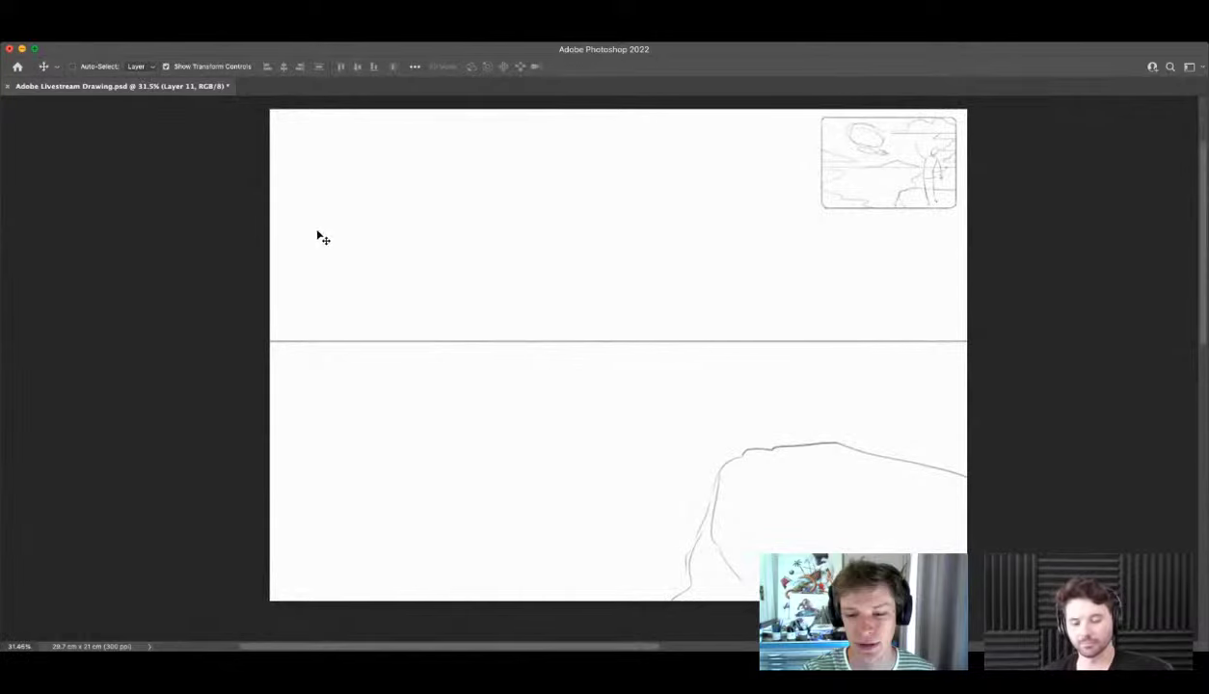
{"action": "key", "text": "u"}
{"action": "left_click_drag", "start_coordinate": [722, 339], "coordinate": [281, 506]}
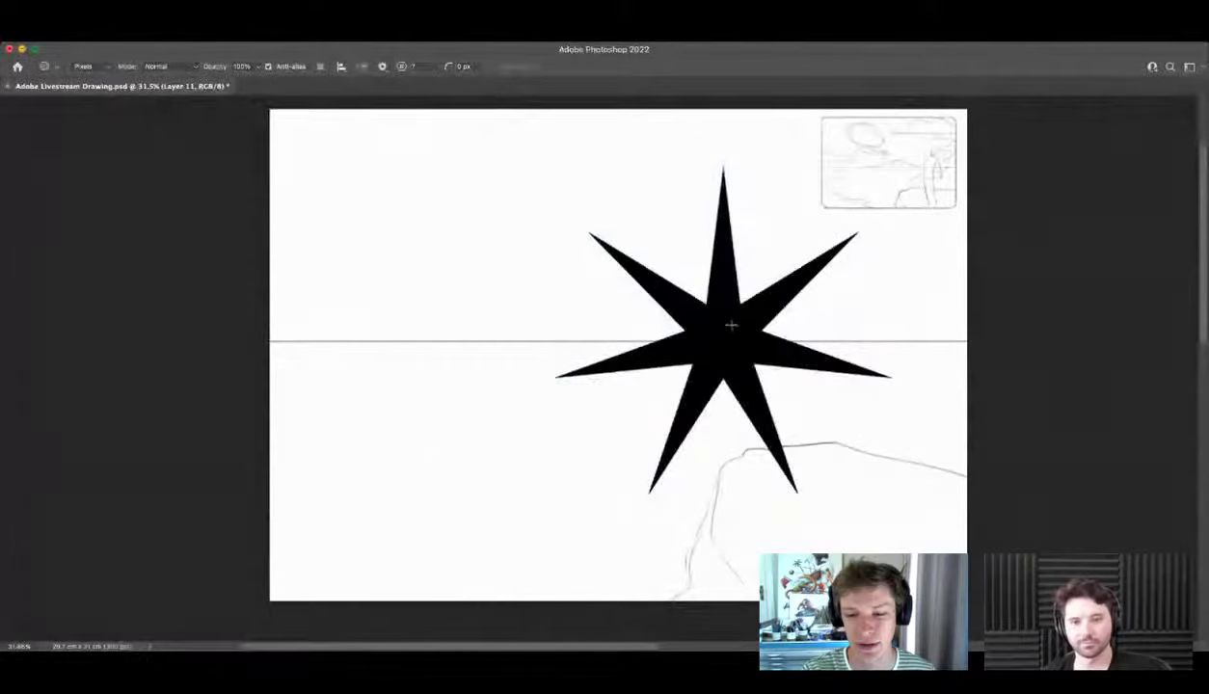
{"action": "key", "text": "super+z"}
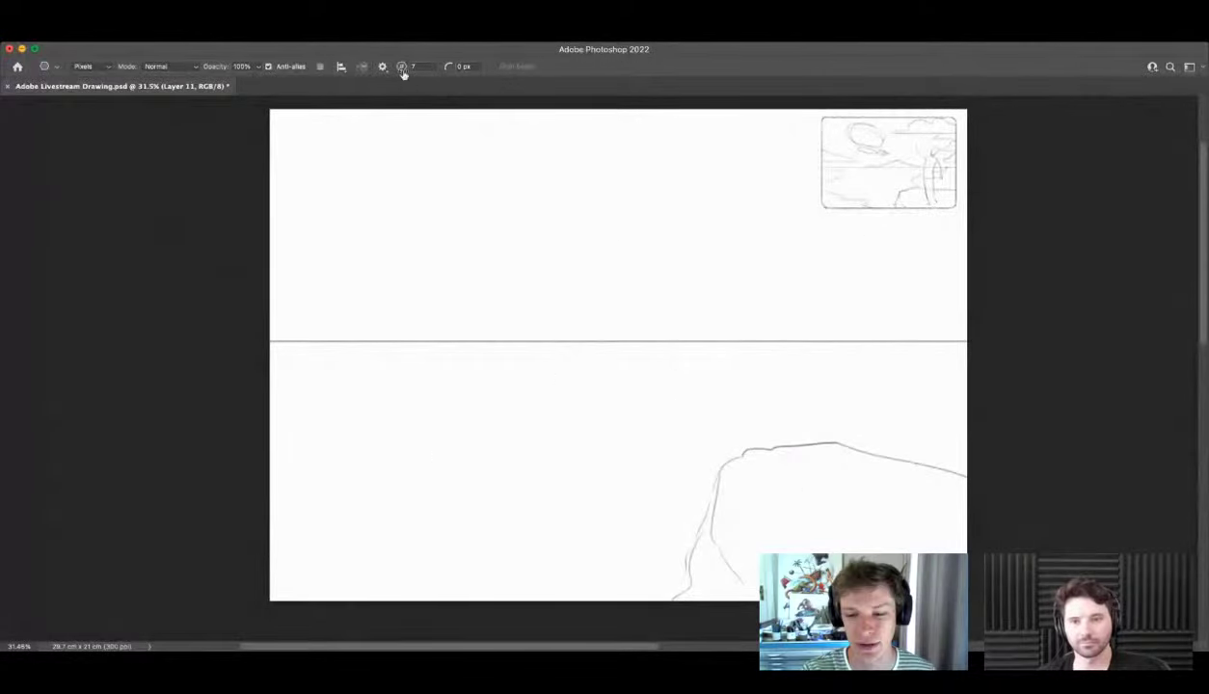
Step: Set the polygon to 99 sides, try a radiating star on the horizon right of the canvas's middle, and undo it
{"action": "left_click_drag", "start_coordinate": [424, 66], "coordinate": [401, 67]}
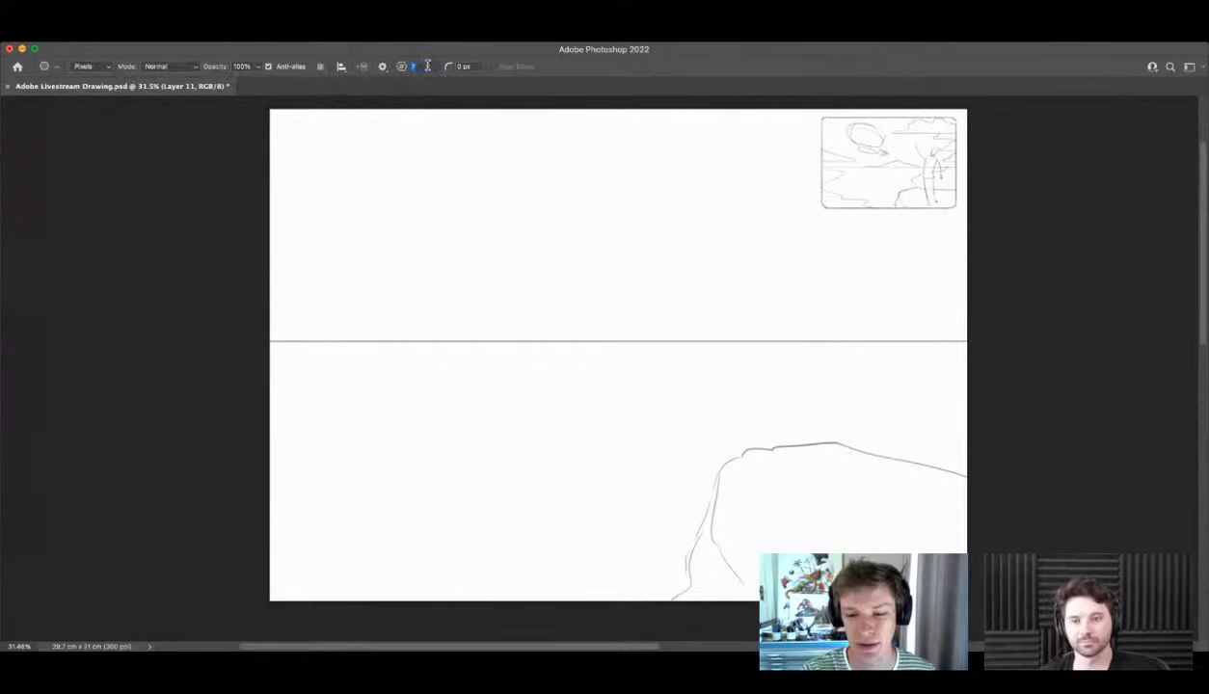
{"action": "type", "text": "99"}
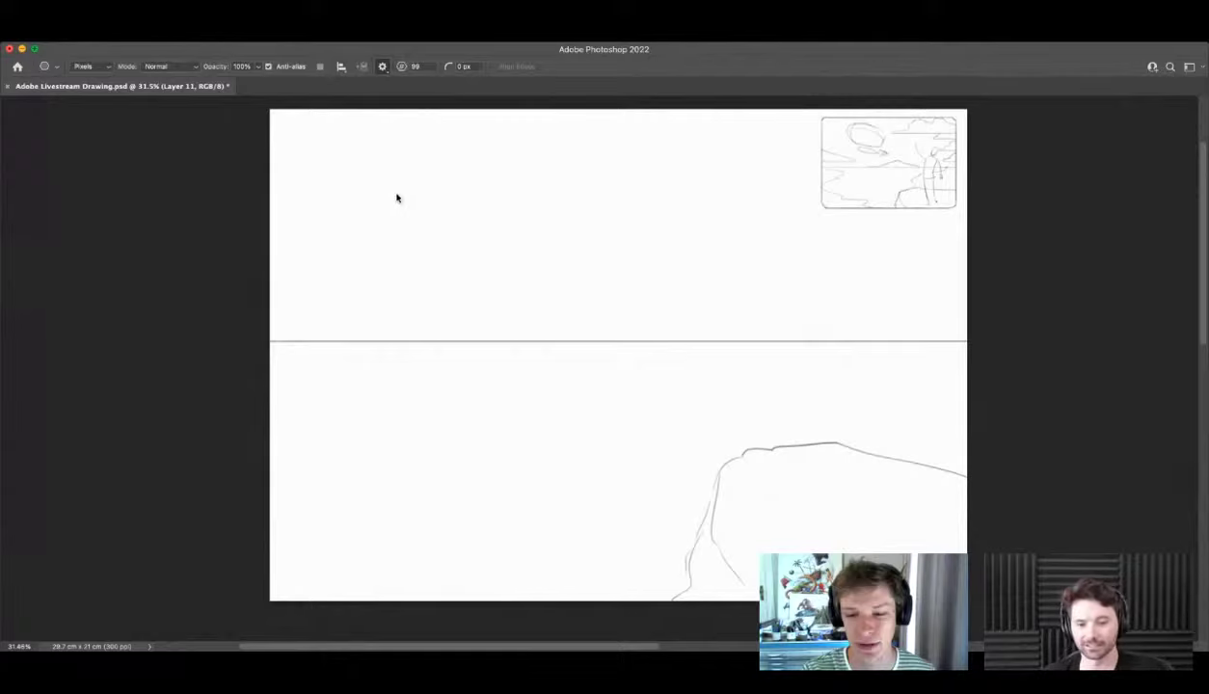
{"action": "left_click", "coordinate": [694, 339]}
{"action": "key", "text": "z"}
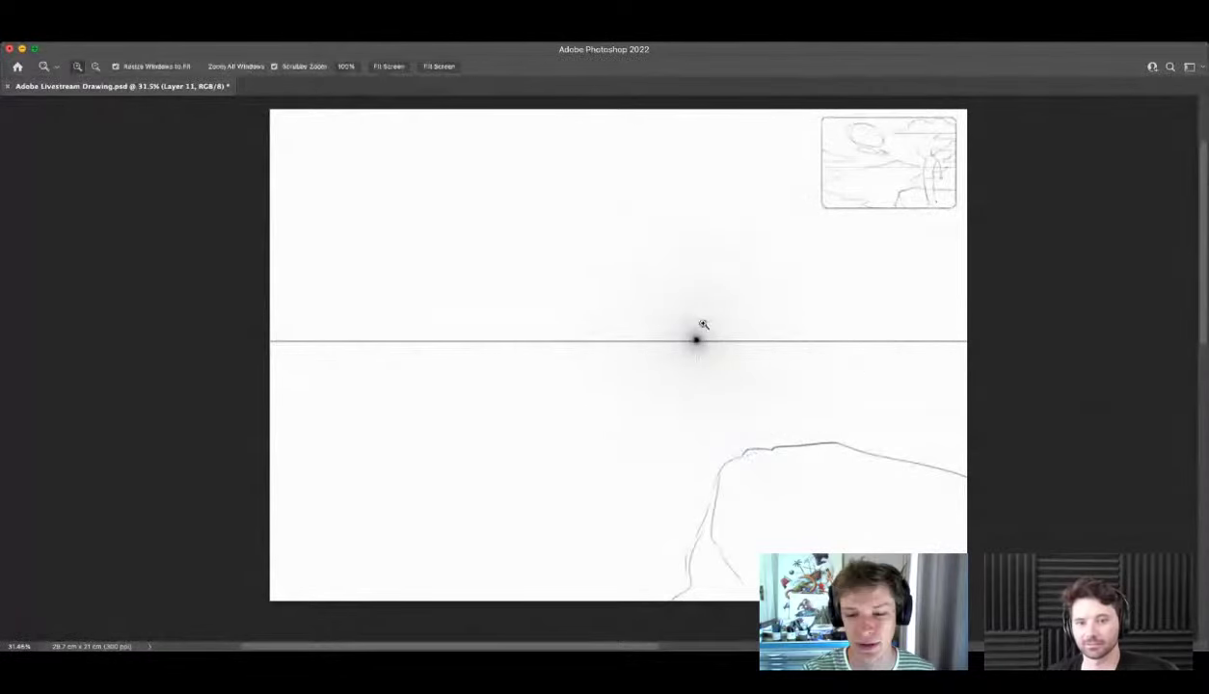
{"action": "left_click_drag", "start_coordinate": [704, 325], "coordinate": [689, 363]}
{"action": "key", "text": "u"}
{"action": "key", "text": "super+z"}
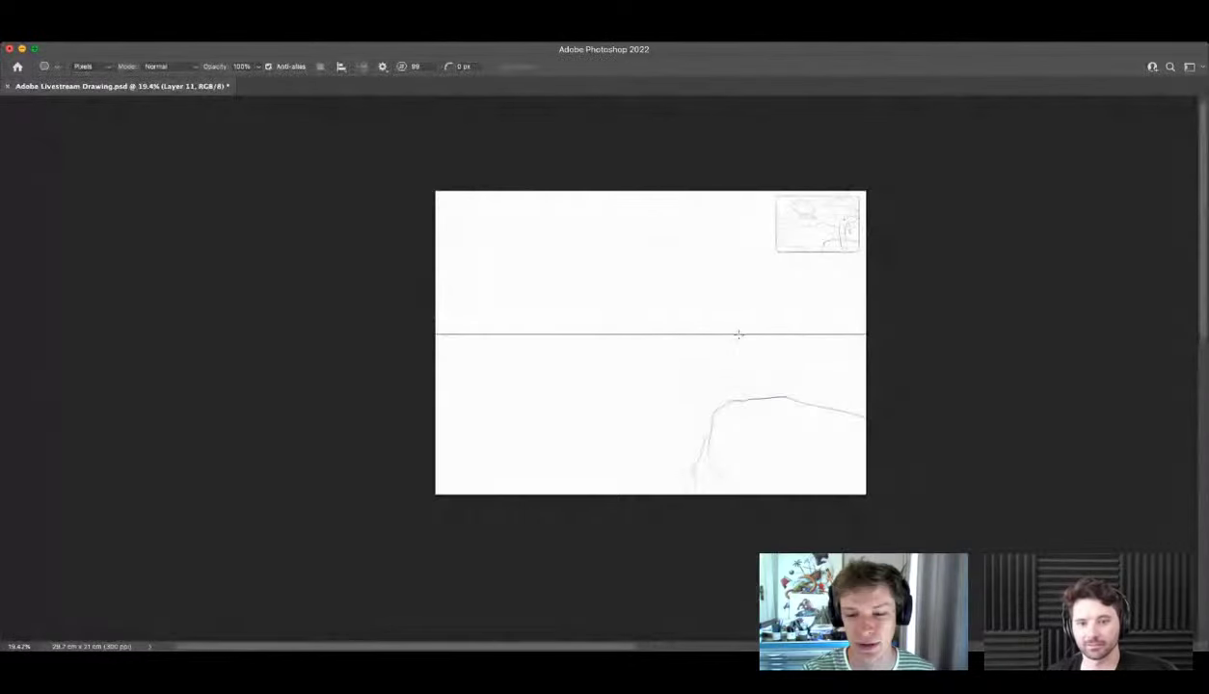
Step: Choose blue as the drawing colour and draw a large 99-pointed star centred on the horizon, its rays extending far across the canvas
{"action": "key", "text": "i"}
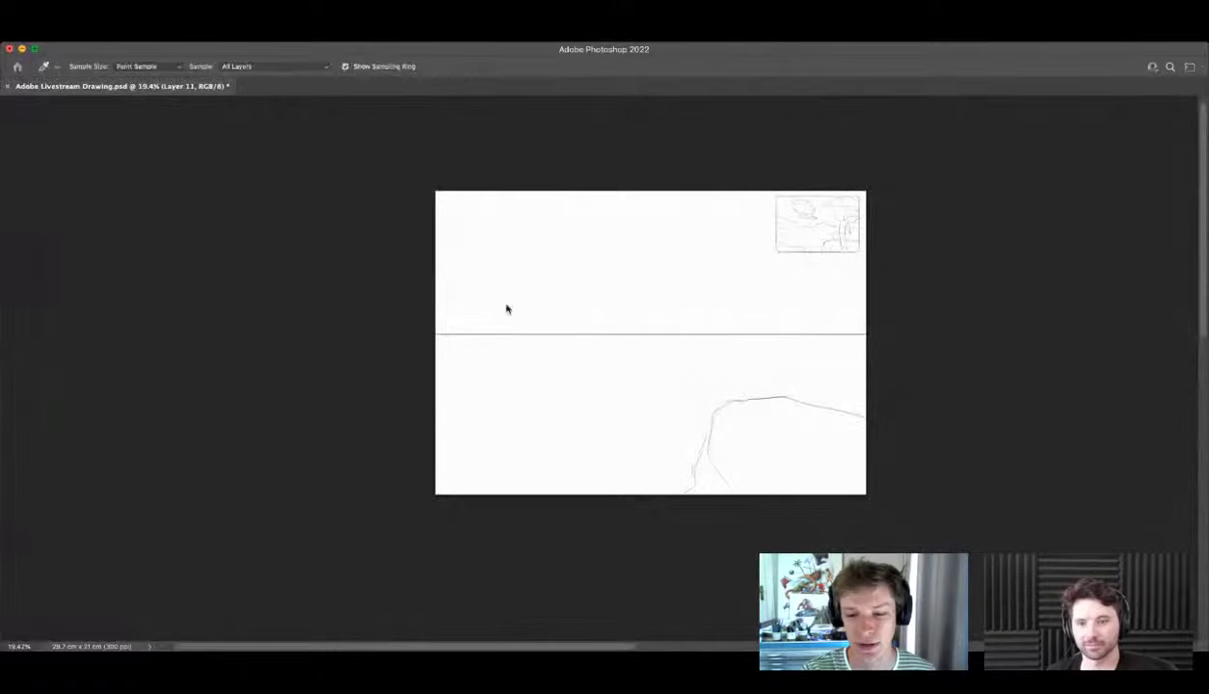
{"action": "key", "text": "u"}
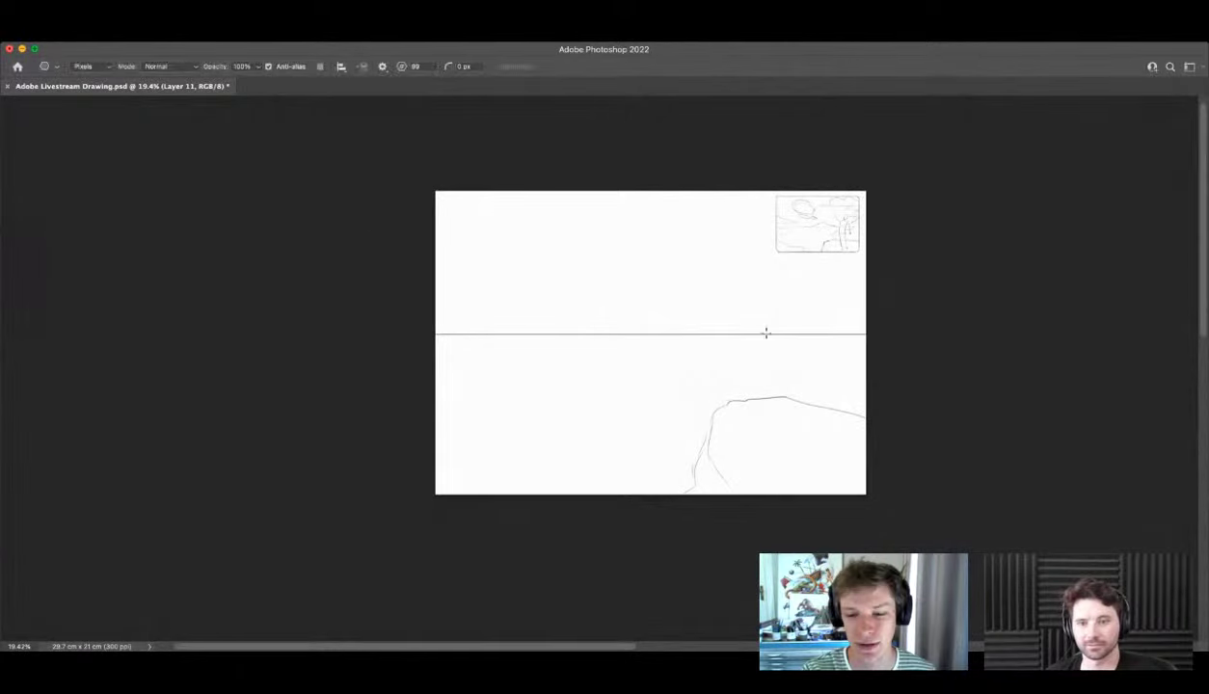
{"action": "left_click_drag", "start_coordinate": [742, 333], "coordinate": [26, 624]}
{"action": "key", "text": "z"}
{"action": "left_click_drag", "start_coordinate": [758, 218], "coordinate": [654, 531]}
{"action": "left_click_drag", "start_coordinate": [708, 480], "coordinate": [747, 495]}
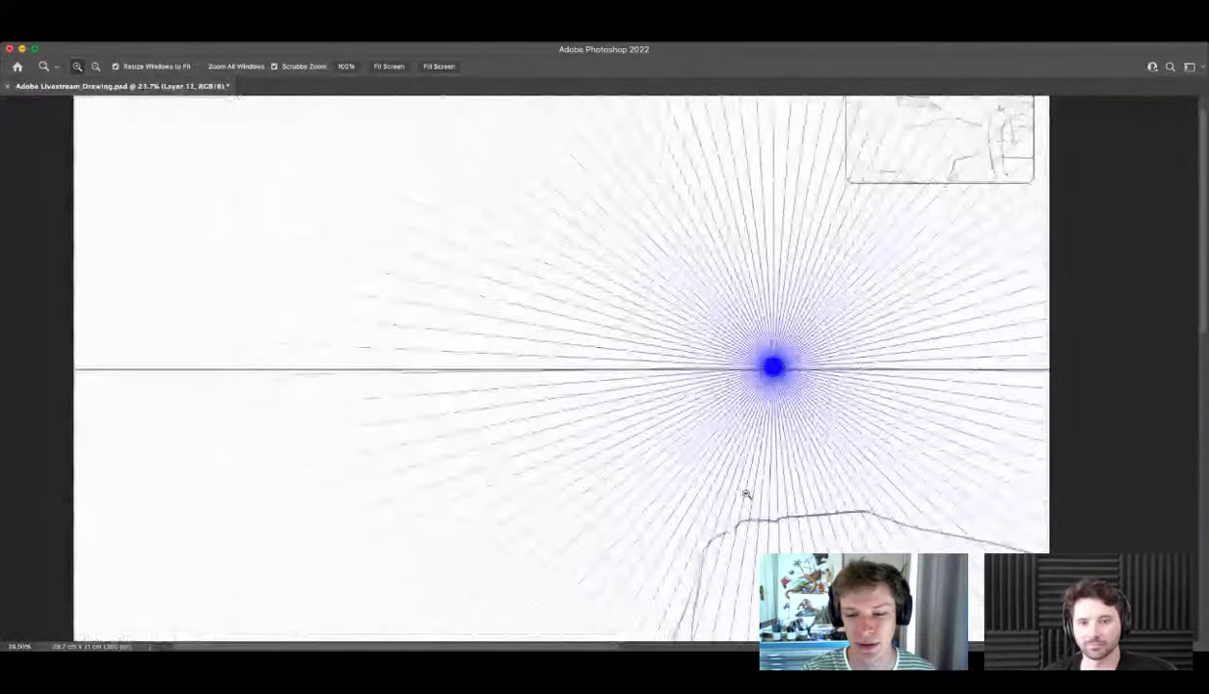
{"action": "left_click_drag", "start_coordinate": [817, 271], "coordinate": [786, 280]}
{"action": "left_click_drag", "start_coordinate": [724, 337], "coordinate": [738, 349]}
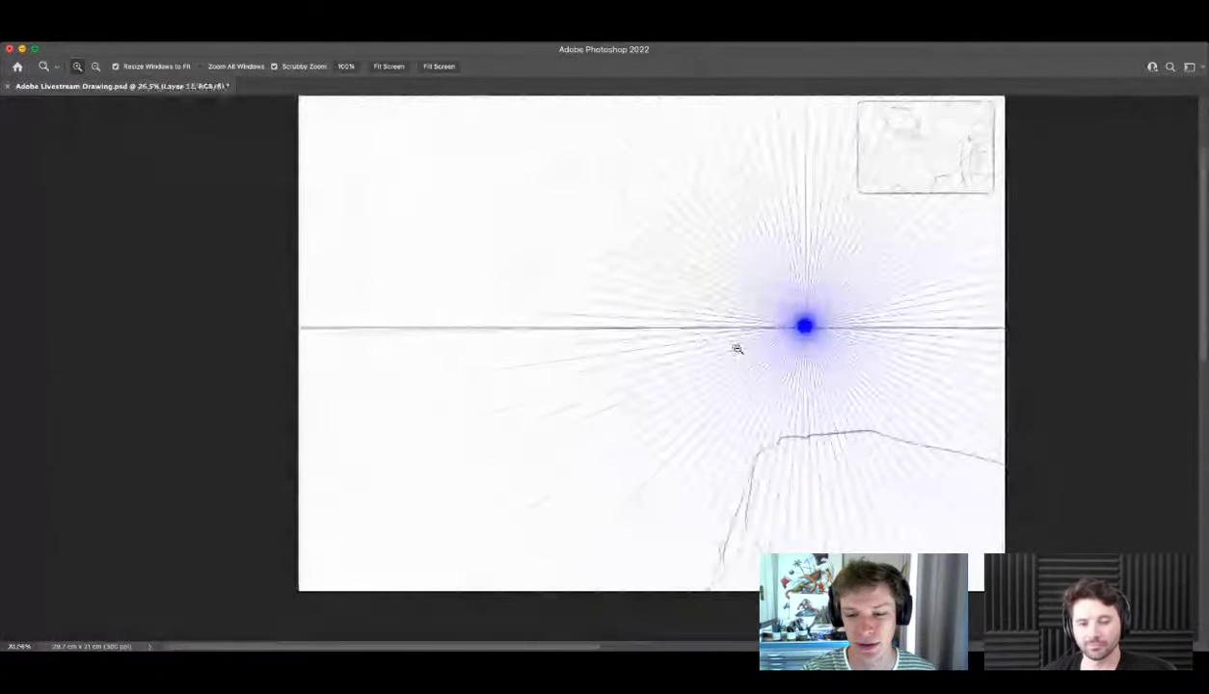
Step: Lower the opacity of the blue perspective star's layer and add a new layer for sketching
{"action": "left_click", "coordinate": [1120, 160]}
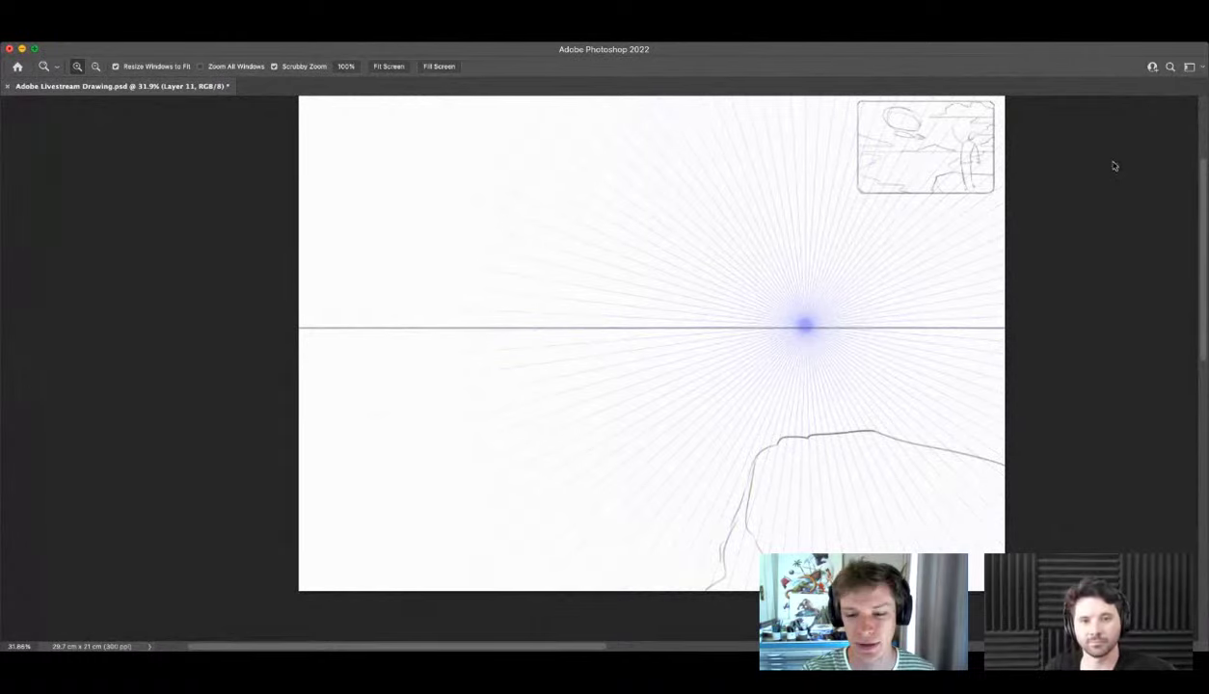
{"action": "left_click_drag", "start_coordinate": [1115, 161], "coordinate": [1111, 161]}
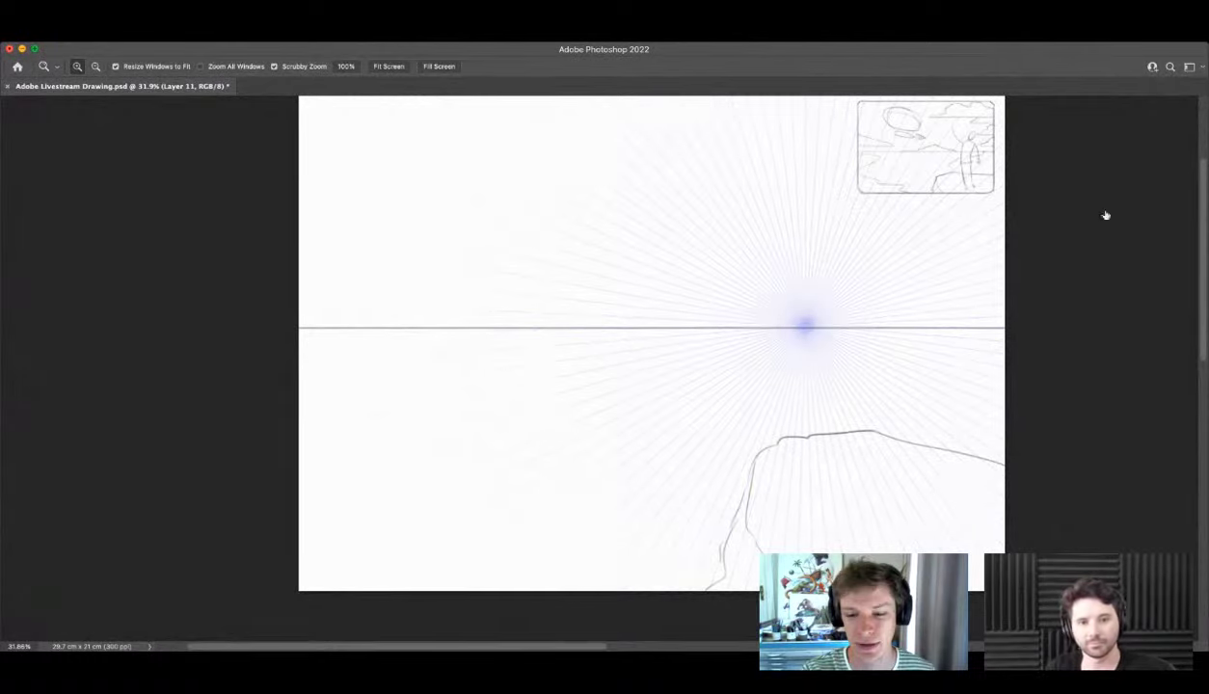
{"action": "mouse_move", "coordinate": [658, 318]}
{"action": "left_mouse_down"}
{"action": "mouse_move", "coordinate": [658, 243]}
{"action": "mouse_move", "coordinate": [664, 304]}
{"action": "left_mouse_up"}
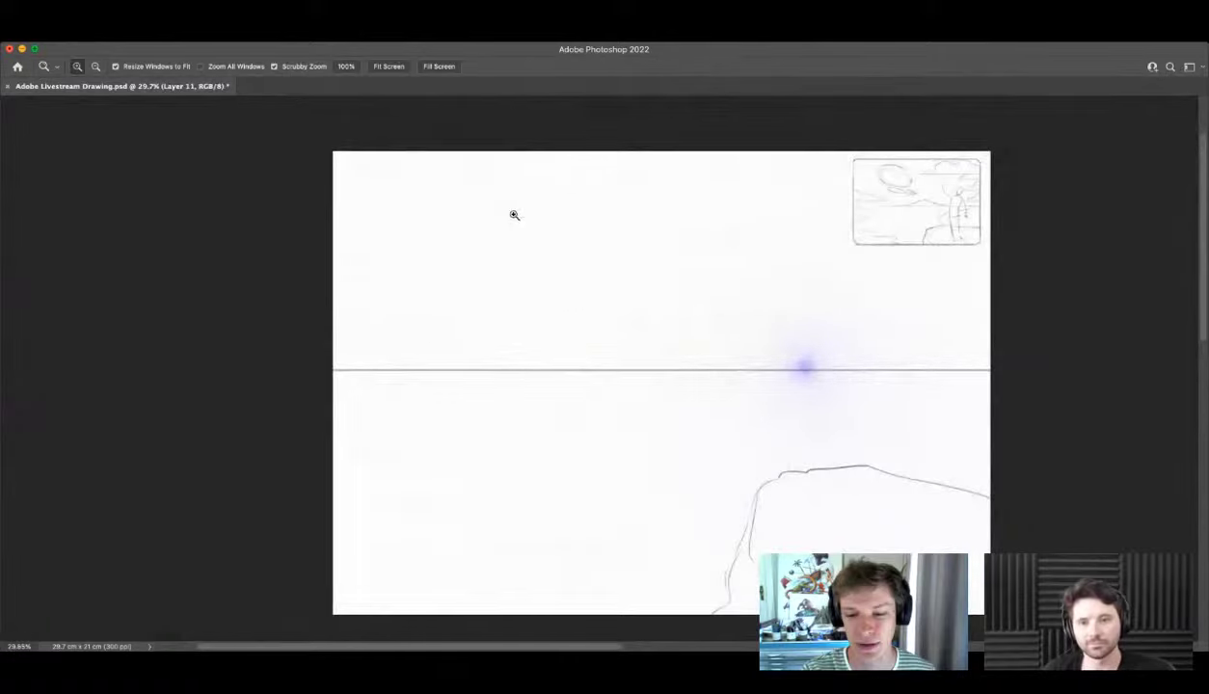
{"action": "scroll", "coordinate": [514, 214], "scroll_direction": "up", "scroll_amount": 2}
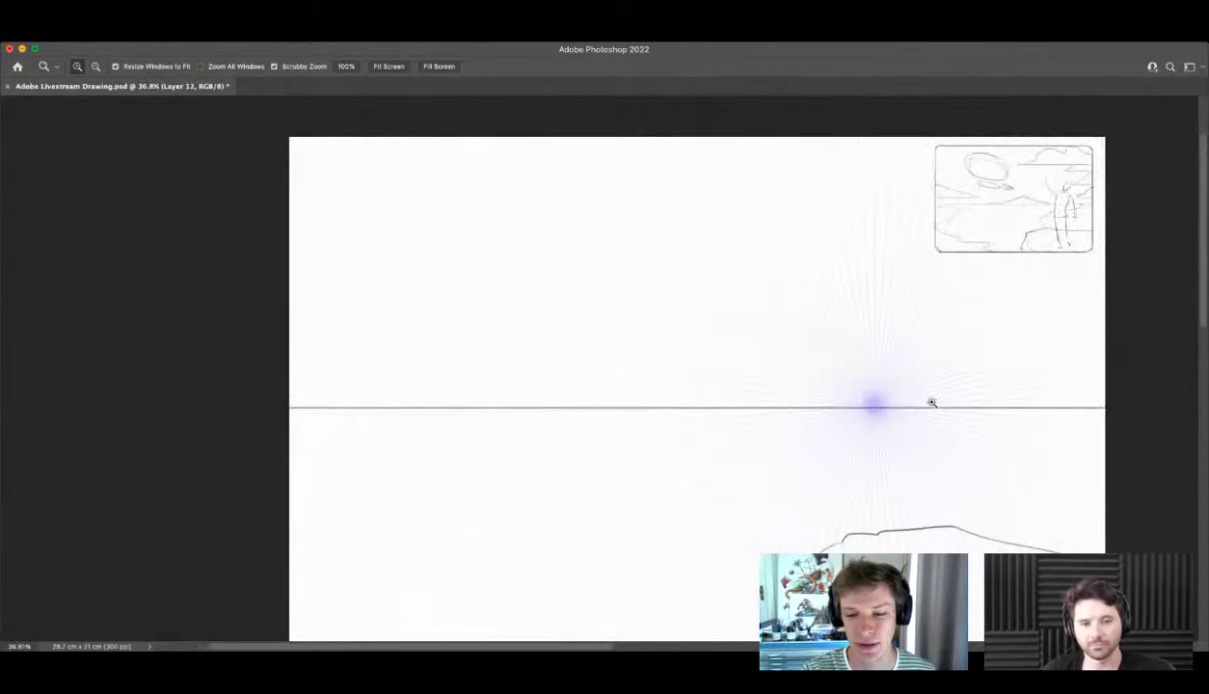
Step: Switch to a dark brush colour and sketch the airship envelope's rounded front end and sloping top edge in the canvas's upper left
{"action": "scroll", "coordinate": [529, 204], "scroll_direction": "up", "scroll_amount": 1}
{"action": "scroll", "coordinate": [598, 181], "scroll_direction": "up", "scroll_amount": 2}
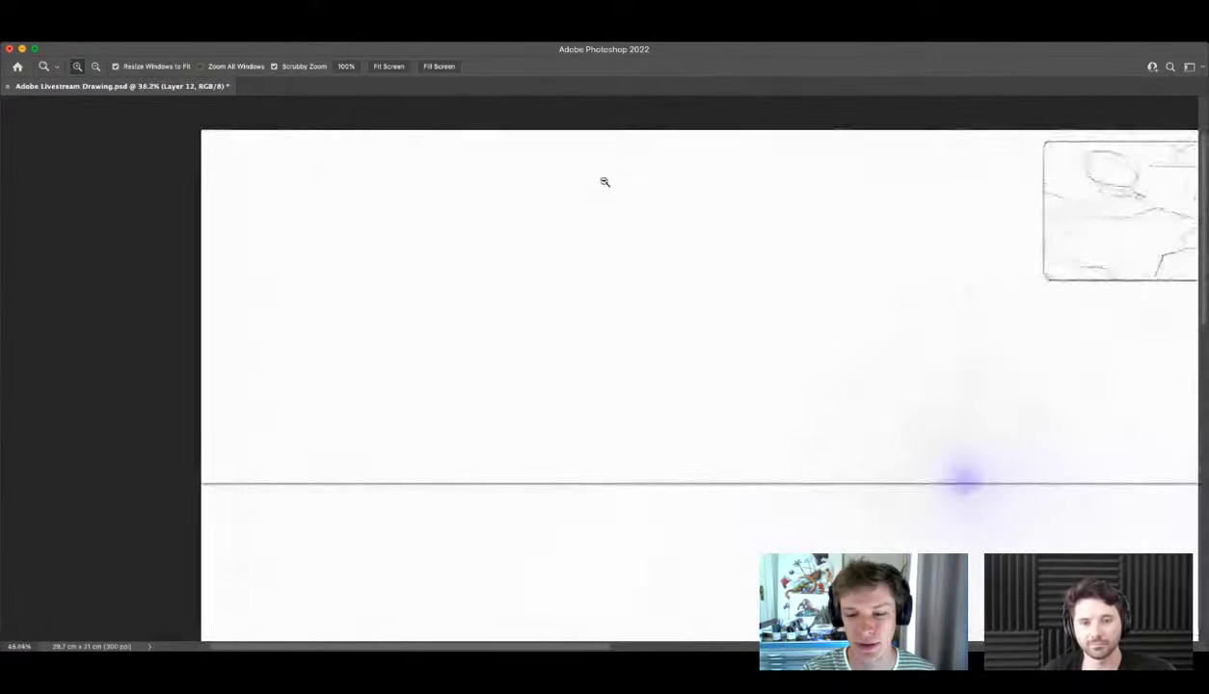
{"action": "scroll", "coordinate": [605, 181], "scroll_direction": "up", "scroll_amount": 2}
{"action": "key", "text": "b"}
{"action": "key", "text": "i"}
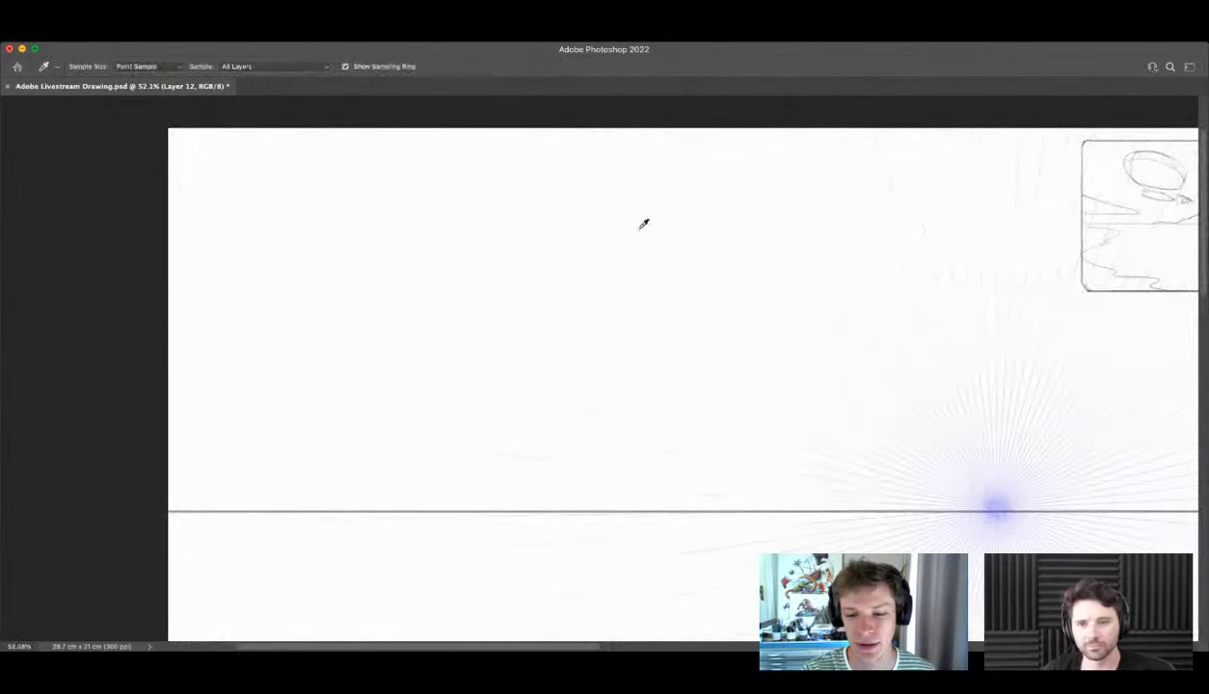
{"action": "key", "text": "b"}
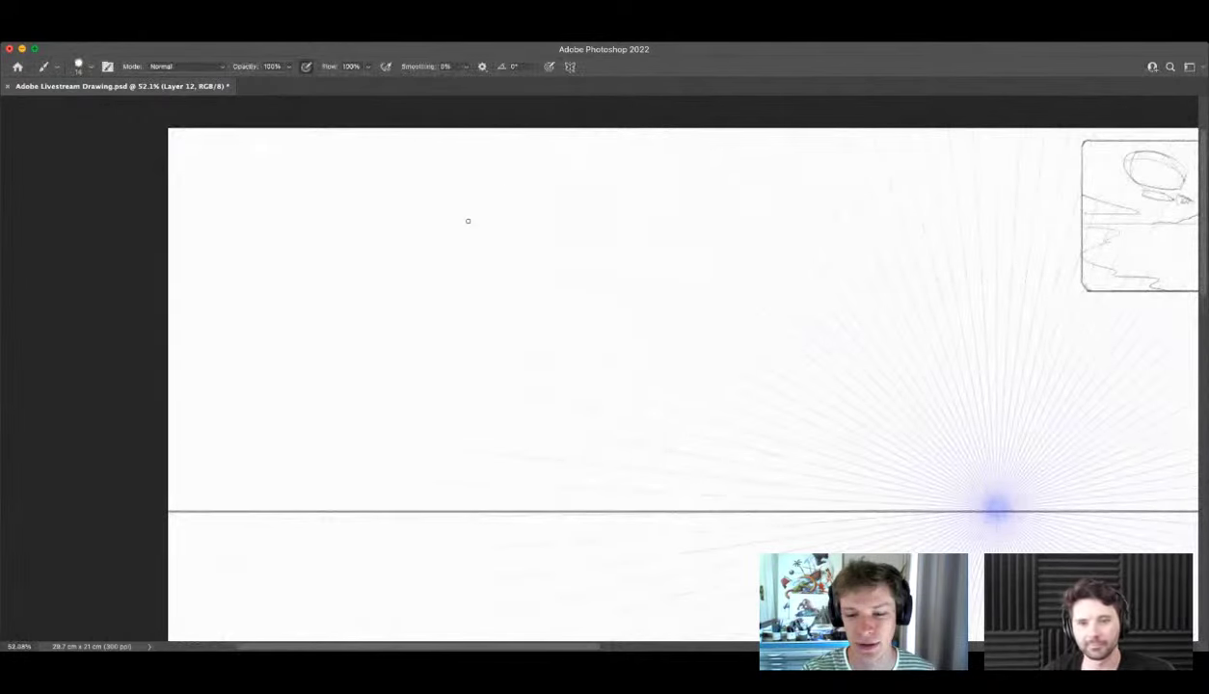
{"action": "mouse_move", "coordinate": [480, 213]}
{"action": "left_mouse_down"}
{"action": "mouse_move", "coordinate": [553, 192]}
{"action": "mouse_move", "coordinate": [453, 255]}
{"action": "mouse_move", "coordinate": [456, 316]}
{"action": "mouse_move", "coordinate": [516, 382]}
{"action": "left_mouse_up"}
{"action": "mouse_move", "coordinate": [567, 177]}
{"action": "left_mouse_down"}
{"action": "mouse_move", "coordinate": [627, 187]}
{"action": "mouse_move", "coordinate": [595, 179]}
{"action": "mouse_move", "coordinate": [658, 207]}
{"action": "left_mouse_up"}
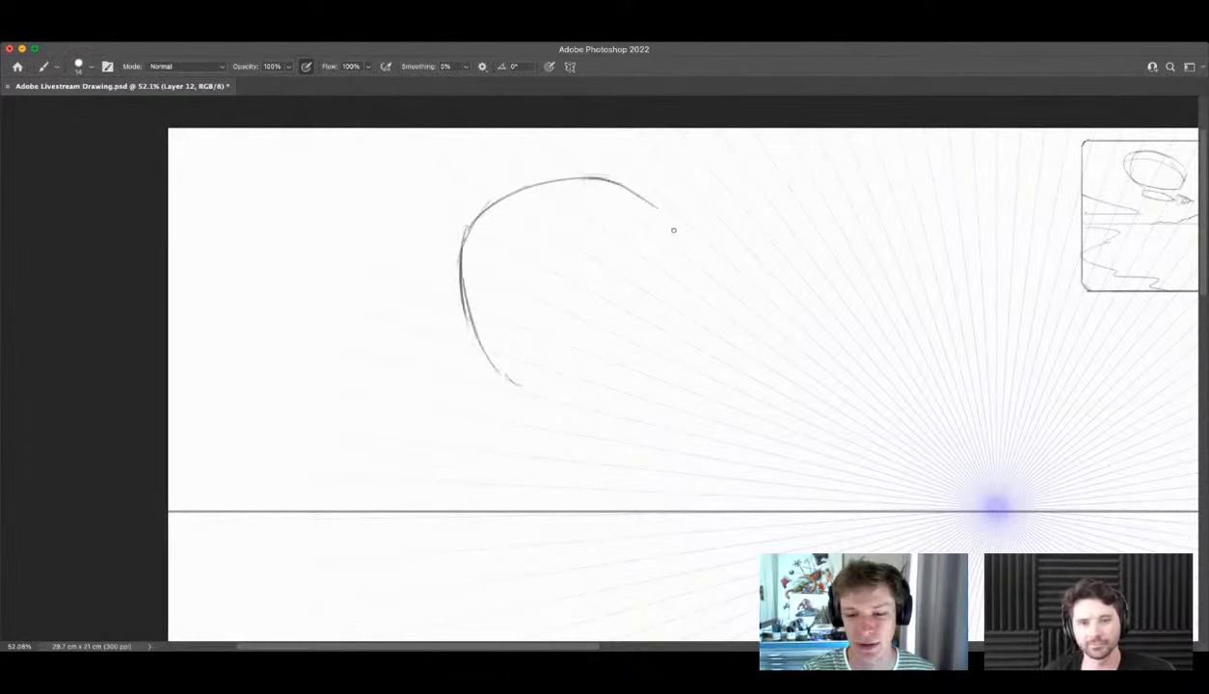
{"action": "mouse_move", "coordinate": [590, 181]}
{"action": "left_mouse_down"}
{"action": "mouse_move", "coordinate": [658, 212]}
{"action": "mouse_move", "coordinate": [717, 272]}
{"action": "left_mouse_up"}
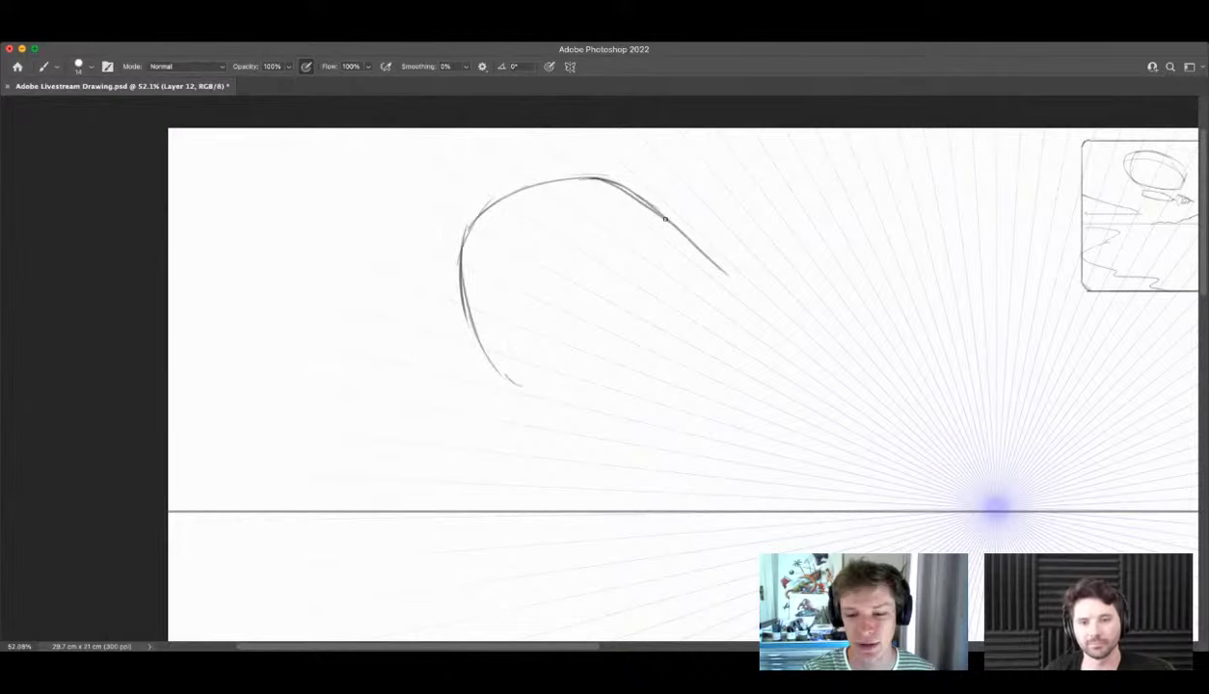
Step: Extend the envelope's sloping top edge and close the outline with its narrower rear end and underside
{"action": "left_click_drag", "start_coordinate": [665, 225], "coordinate": [750, 304]}
{"action": "mouse_move", "coordinate": [516, 381]}
{"action": "left_mouse_down"}
{"action": "mouse_move", "coordinate": [569, 399]}
{"action": "mouse_move", "coordinate": [686, 417]}
{"action": "left_mouse_up"}
{"action": "key", "text": "super+space"}
{"action": "mouse_move", "coordinate": [628, 209]}
{"action": "left_mouse_down"}
{"action": "mouse_move", "coordinate": [645, 228]}
{"action": "mouse_move", "coordinate": [734, 224]}
{"action": "mouse_move", "coordinate": [759, 294]}
{"action": "mouse_move", "coordinate": [870, 400]}
{"action": "left_mouse_up"}
{"action": "mouse_move", "coordinate": [818, 342]}
{"action": "left_mouse_down"}
{"action": "mouse_move", "coordinate": [875, 413]}
{"action": "mouse_move", "coordinate": [854, 519]}
{"action": "mouse_move", "coordinate": [746, 556]}
{"action": "mouse_move", "coordinate": [547, 509]}
{"action": "left_mouse_up"}
Step: Sketch a box-shaped gondola beneath the envelope, with its long side edges running toward the vanishing point
{"action": "key", "text": "super+space"}
{"action": "left_click_drag", "start_coordinate": [663, 283], "coordinate": [576, 332]}
{"action": "mouse_move", "coordinate": [659, 338]}
{"action": "left_mouse_down"}
{"action": "mouse_move", "coordinate": [695, 353]}
{"action": "mouse_move", "coordinate": [648, 328]}
{"action": "mouse_move", "coordinate": [669, 353]}
{"action": "mouse_move", "coordinate": [684, 345]}
{"action": "mouse_move", "coordinate": [644, 353]}
{"action": "mouse_move", "coordinate": [660, 339]}
{"action": "mouse_move", "coordinate": [683, 345]}
{"action": "mouse_move", "coordinate": [661, 322]}
{"action": "mouse_move", "coordinate": [655, 341]}
{"action": "mouse_move", "coordinate": [567, 342]}
{"action": "mouse_move", "coordinate": [570, 398]}
{"action": "mouse_move", "coordinate": [688, 398]}
{"action": "left_mouse_up"}
{"action": "key", "text": "z"}
{"action": "key", "text": "b"}
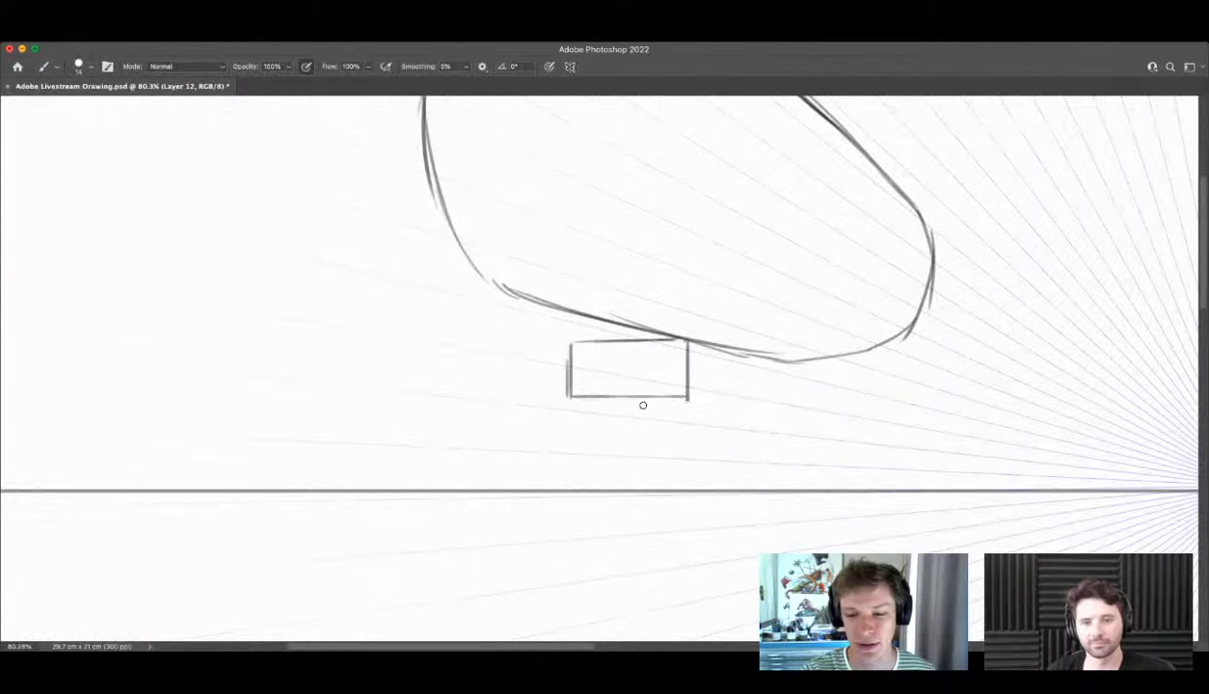
{"action": "left_click_drag", "start_coordinate": [568, 396], "coordinate": [774, 423]}
{"action": "left_click_drag", "start_coordinate": [687, 394], "coordinate": [804, 416]}
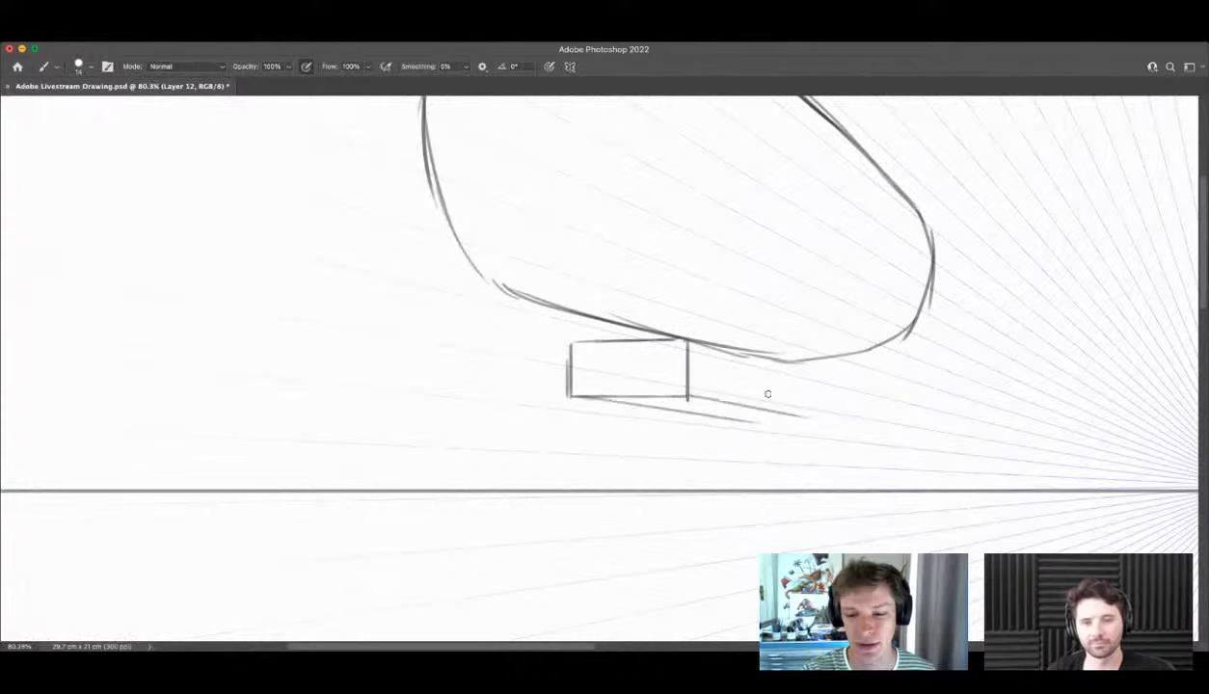
{"action": "mouse_move", "coordinate": [687, 343]}
{"action": "left_mouse_down"}
{"action": "mouse_move", "coordinate": [565, 342]}
{"action": "mouse_move", "coordinate": [567, 393]}
{"action": "left_mouse_up"}
{"action": "mouse_move", "coordinate": [690, 344]}
{"action": "left_mouse_down"}
{"action": "mouse_move", "coordinate": [822, 379]}
{"action": "mouse_move", "coordinate": [793, 369]}
{"action": "mouse_move", "coordinate": [820, 378]}
{"action": "mouse_move", "coordinate": [812, 427]}
{"action": "mouse_move", "coordinate": [742, 419]}
{"action": "mouse_move", "coordinate": [807, 420]}
{"action": "left_mouse_up"}
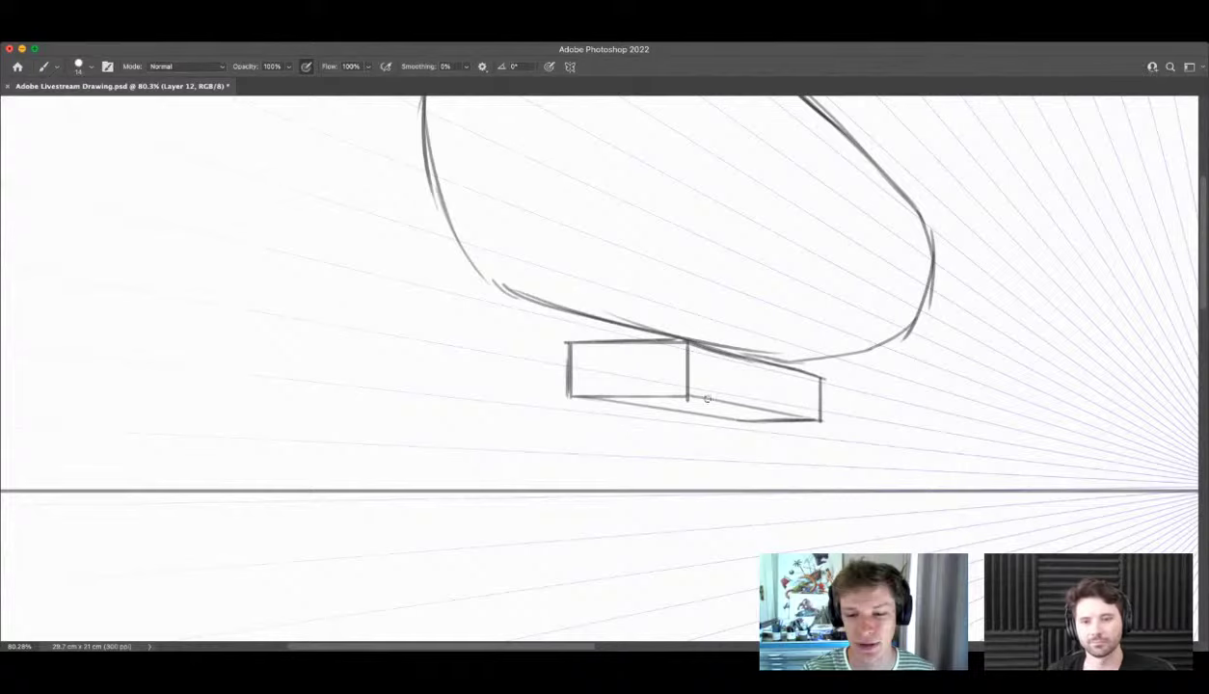
Step: Draw support struts from the gondola up onto the envelope, ending the two side struts in small circles joined by a line
{"action": "key", "text": "super+space"}
{"action": "mouse_move", "coordinate": [699, 399]}
{"action": "left_mouse_down"}
{"action": "mouse_move", "coordinate": [774, 416]}
{"action": "mouse_move", "coordinate": [726, 370]}
{"action": "left_mouse_up"}
{"action": "key", "text": "b"}
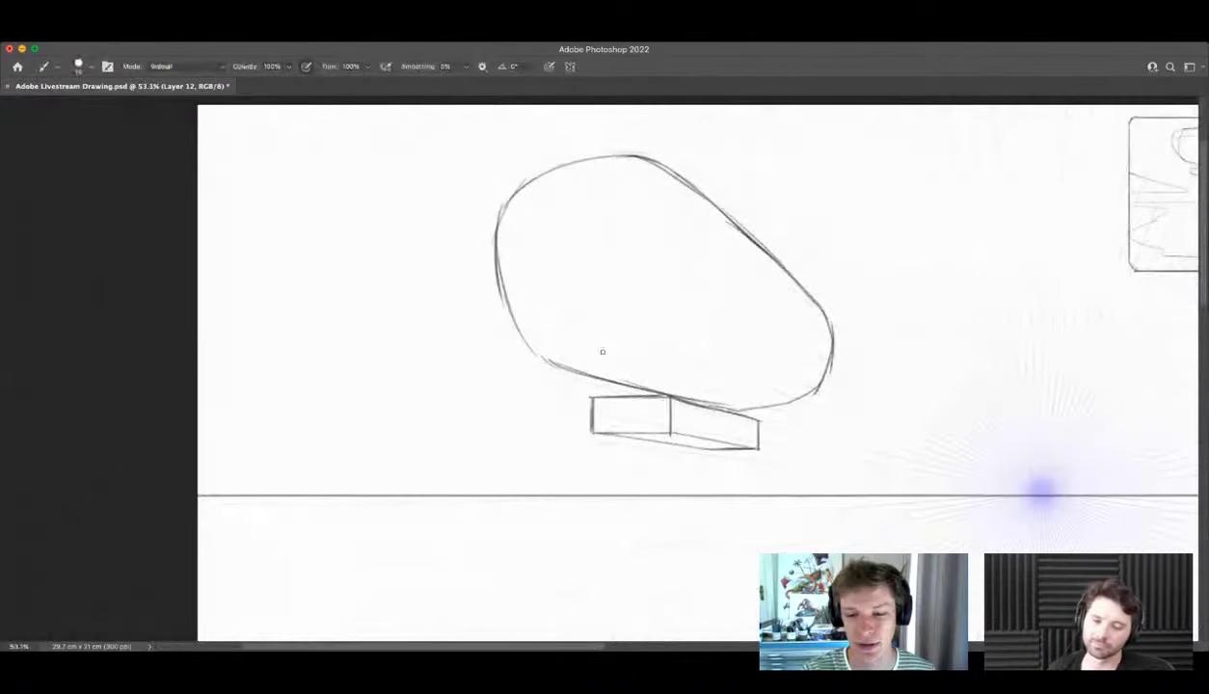
{"action": "mouse_move", "coordinate": [594, 369]}
{"action": "left_mouse_down"}
{"action": "mouse_move", "coordinate": [652, 384]}
{"action": "mouse_move", "coordinate": [671, 344]}
{"action": "left_mouse_up"}
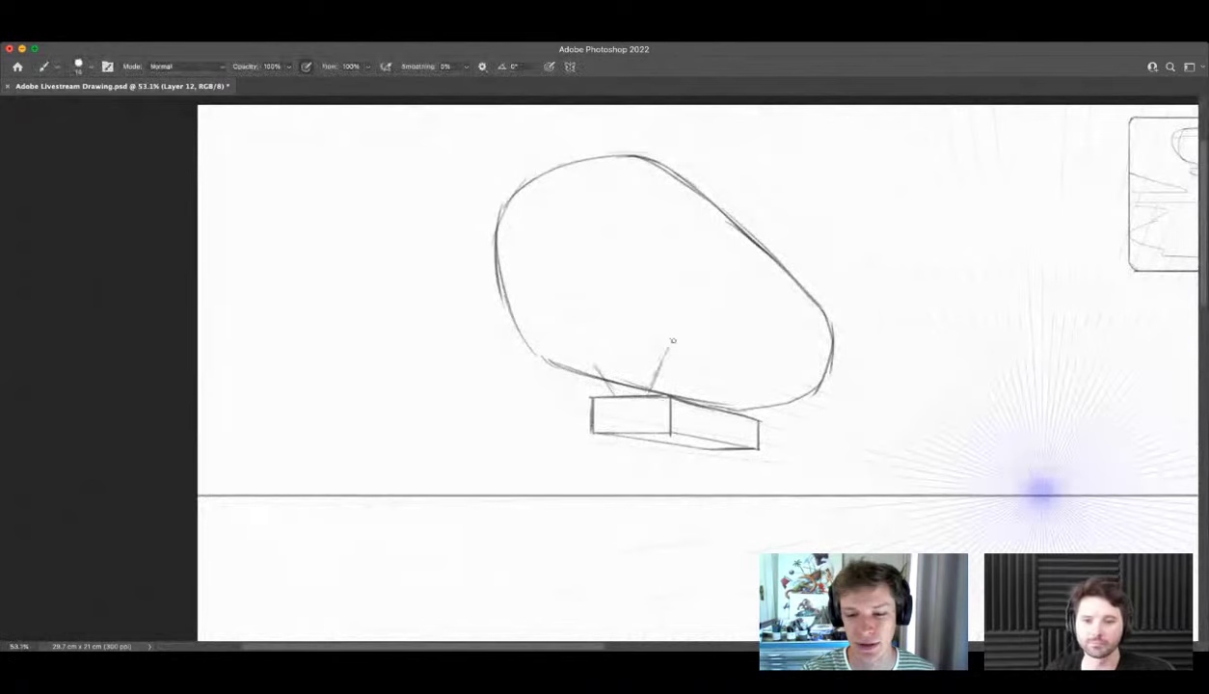
{"action": "left_click_drag", "start_coordinate": [747, 409], "coordinate": [763, 391]}
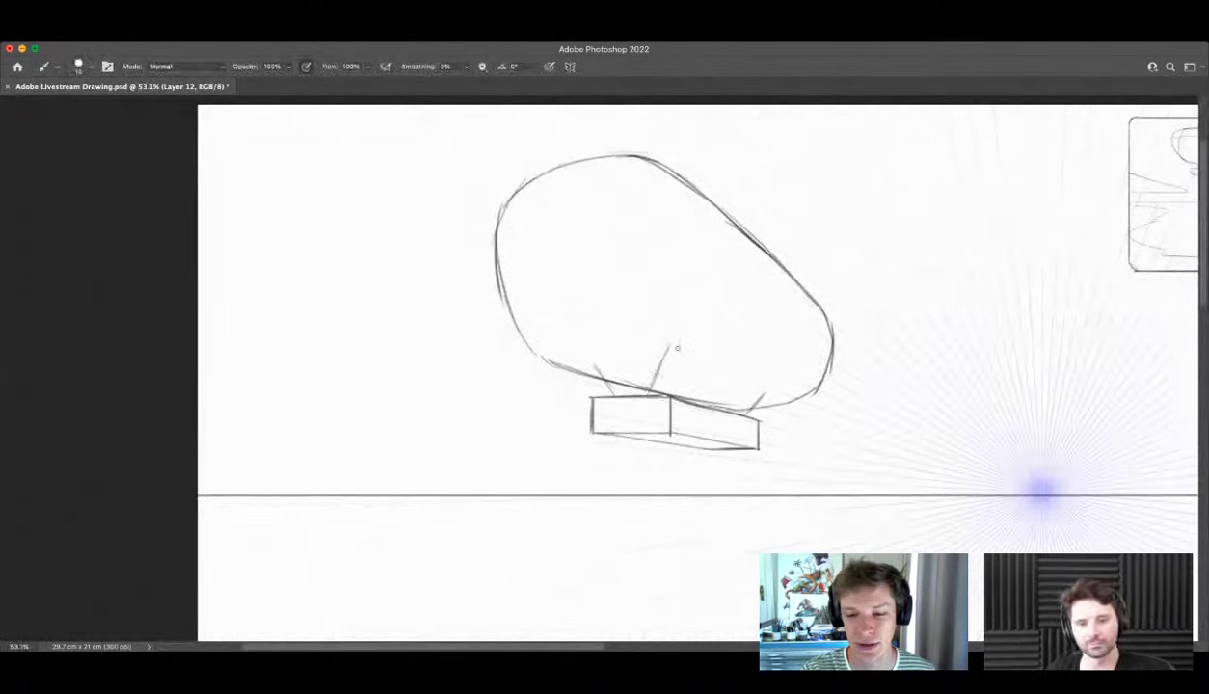
{"action": "left_click_drag", "start_coordinate": [707, 357], "coordinate": [767, 385]}
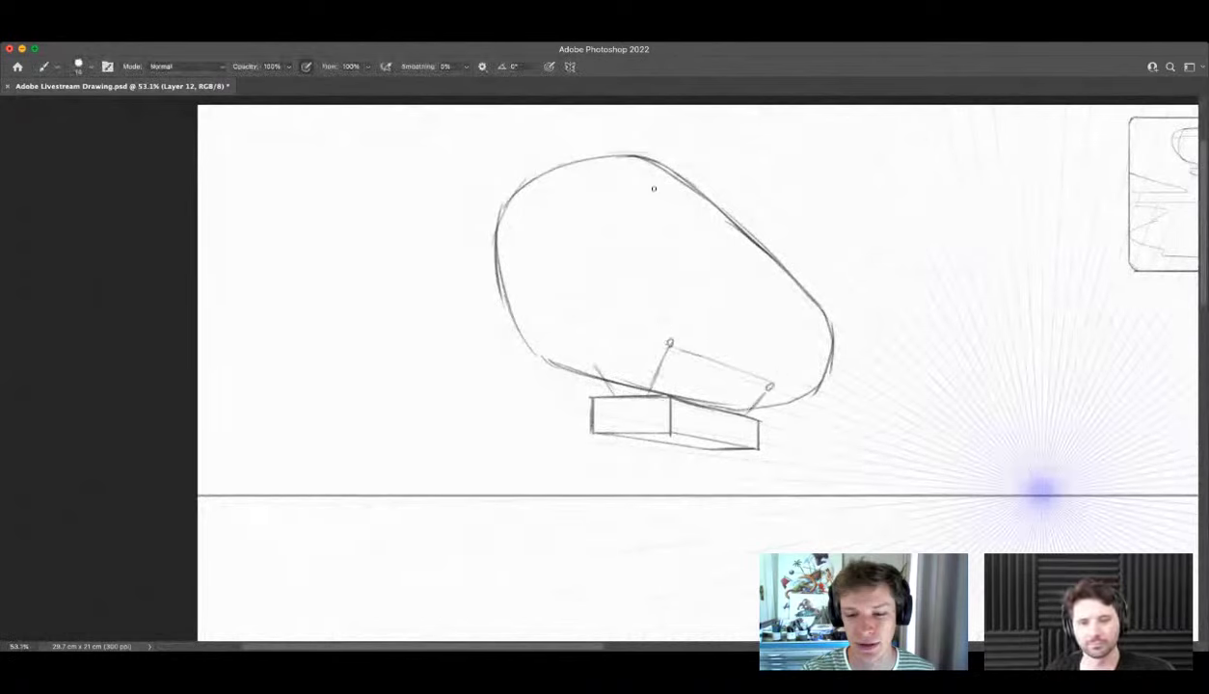
Step: Draw a circular nose plate on the airship's front end and curved panel seams running back from it along the envelope
{"action": "mouse_move", "coordinate": [522, 188]}
{"action": "left_mouse_down"}
{"action": "mouse_move", "coordinate": [550, 245]}
{"action": "mouse_move", "coordinate": [560, 190]}
{"action": "mouse_move", "coordinate": [517, 286]}
{"action": "mouse_move", "coordinate": [542, 277]}
{"action": "mouse_move", "coordinate": [487, 255]}
{"action": "mouse_move", "coordinate": [554, 261]}
{"action": "left_mouse_up"}
{"action": "left_click_drag", "start_coordinate": [703, 172], "coordinate": [727, 170]}
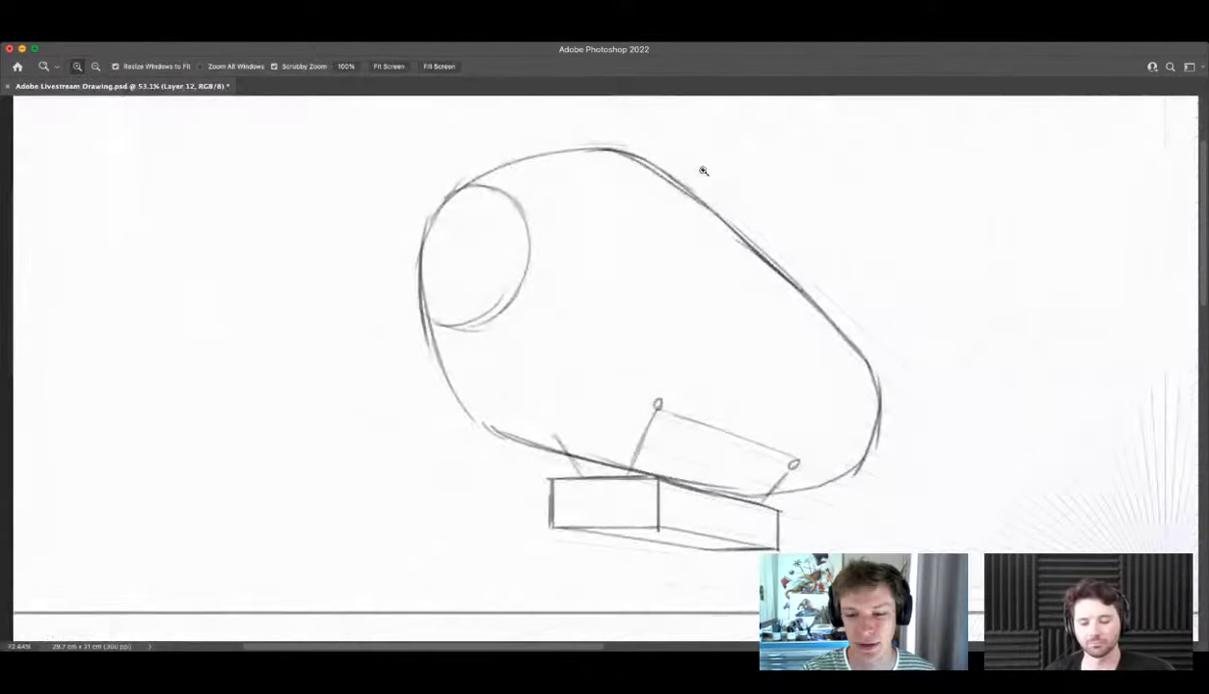
{"action": "mouse_move", "coordinate": [525, 205]}
{"action": "left_mouse_down"}
{"action": "mouse_move", "coordinate": [645, 190]}
{"action": "mouse_move", "coordinate": [718, 224]}
{"action": "left_mouse_up"}
{"action": "mouse_move", "coordinate": [526, 271]}
{"action": "left_mouse_down"}
{"action": "mouse_move", "coordinate": [649, 288]}
{"action": "mouse_move", "coordinate": [631, 287]}
{"action": "mouse_move", "coordinate": [866, 423]}
{"action": "left_mouse_up"}
{"action": "mouse_move", "coordinate": [490, 321]}
{"action": "left_mouse_down"}
{"action": "mouse_move", "coordinate": [595, 410]}
{"action": "mouse_move", "coordinate": [789, 495]}
{"action": "mouse_move", "coordinate": [466, 372]}
{"action": "mouse_move", "coordinate": [501, 436]}
{"action": "left_mouse_up"}
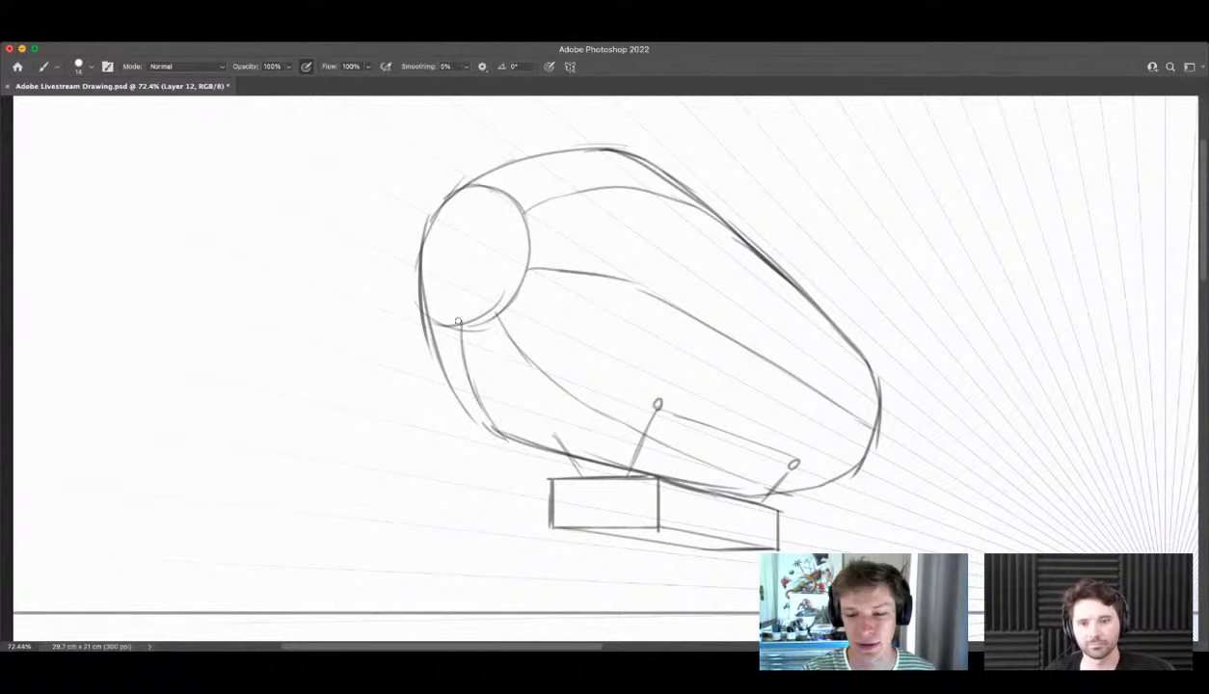
{"action": "left_click_drag", "start_coordinate": [453, 328], "coordinate": [466, 378]}
{"action": "left_click_drag", "start_coordinate": [424, 310], "coordinate": [432, 329]}
{"action": "left_click_drag", "start_coordinate": [431, 207], "coordinate": [520, 211]}
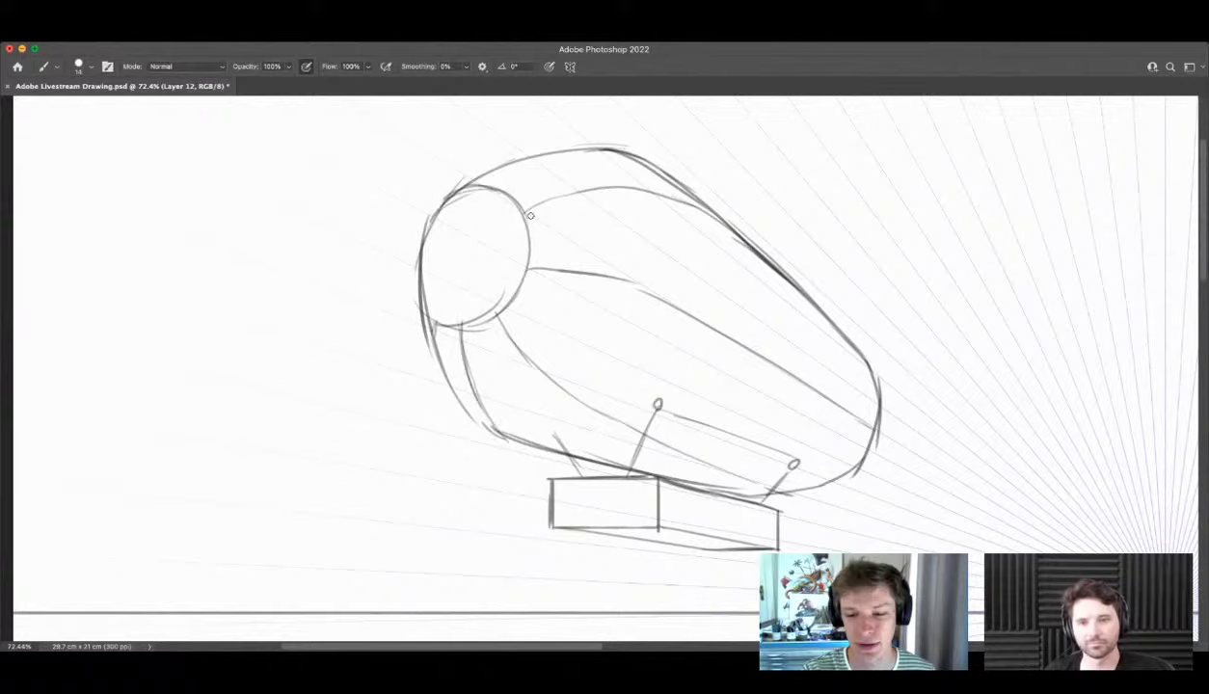
Step: Add a small inner circle to the airship's nose plate and a thin spike projecting forward from it
{"action": "key", "text": "z"}
{"action": "left_click_drag", "start_coordinate": [611, 280], "coordinate": [586, 333]}
{"action": "mouse_move", "coordinate": [585, 258]}
{"action": "left_mouse_down"}
{"action": "mouse_move", "coordinate": [613, 275]}
{"action": "mouse_move", "coordinate": [639, 259]}
{"action": "left_mouse_up"}
{"action": "key", "text": "b"}
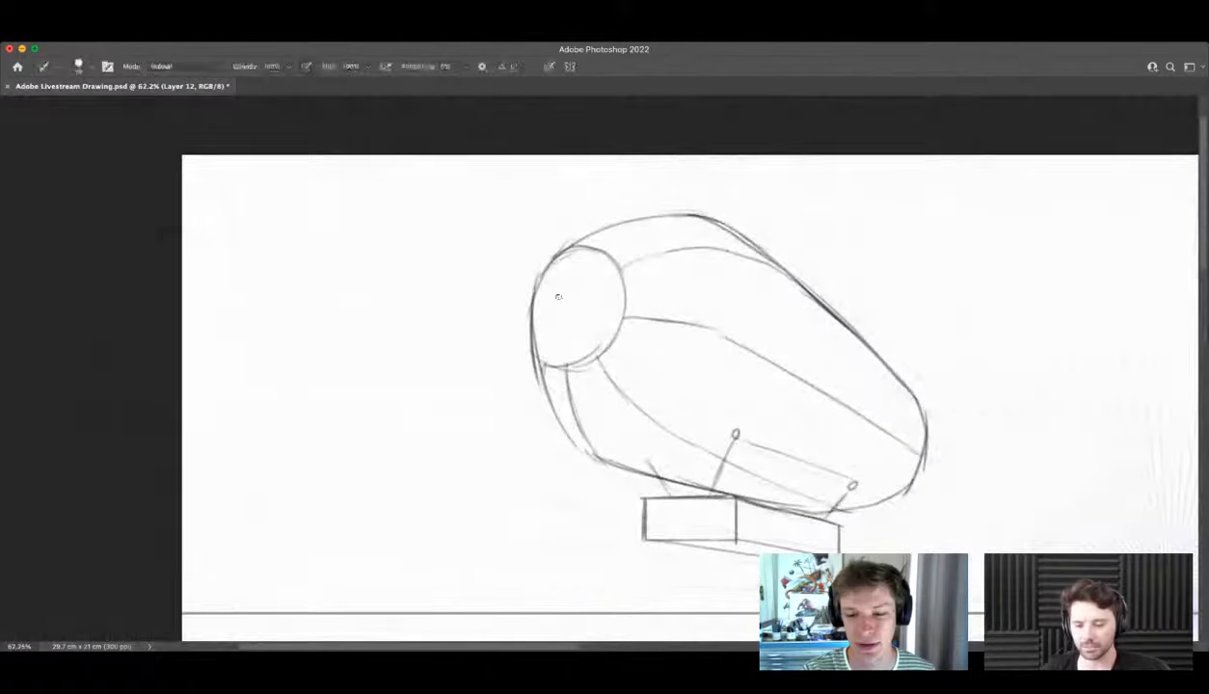
{"action": "mouse_move", "coordinate": [552, 295]}
{"action": "left_mouse_down"}
{"action": "mouse_move", "coordinate": [559, 278]}
{"action": "mouse_move", "coordinate": [530, 310]}
{"action": "mouse_move", "coordinate": [529, 287]}
{"action": "mouse_move", "coordinate": [461, 268]}
{"action": "mouse_move", "coordinate": [533, 297]}
{"action": "mouse_move", "coordinate": [513, 291]}
{"action": "mouse_move", "coordinate": [545, 320]}
{"action": "mouse_move", "coordinate": [560, 274]}
{"action": "mouse_move", "coordinate": [563, 289]}
{"action": "mouse_move", "coordinate": [472, 297]}
{"action": "left_mouse_up"}
Step: Sketch a distant mountain ridge on the horizon, peaking above the vanishing point and tapering down on both sides
{"action": "key", "text": "z"}
{"action": "scroll", "coordinate": [715, 359], "scroll_direction": "up", "scroll_amount": 3}
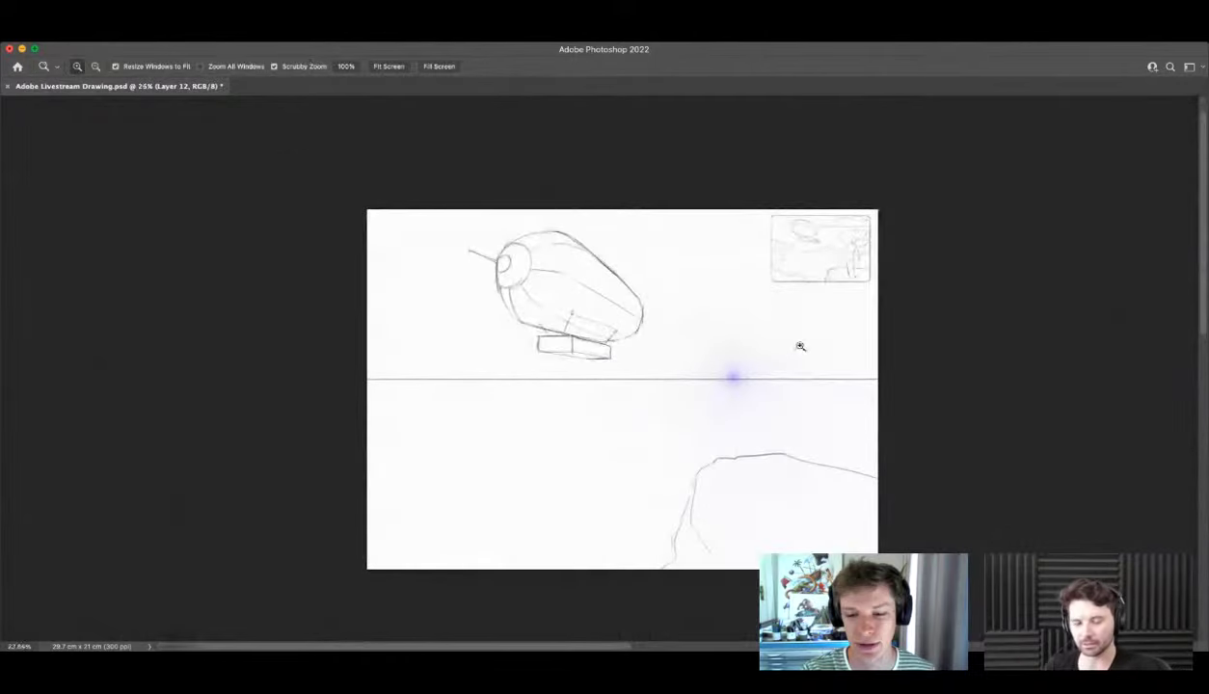
{"action": "scroll", "coordinate": [800, 393], "scroll_direction": "down", "scroll_amount": 1}
{"action": "scroll", "coordinate": [810, 459], "scroll_direction": "up", "scroll_amount": 1}
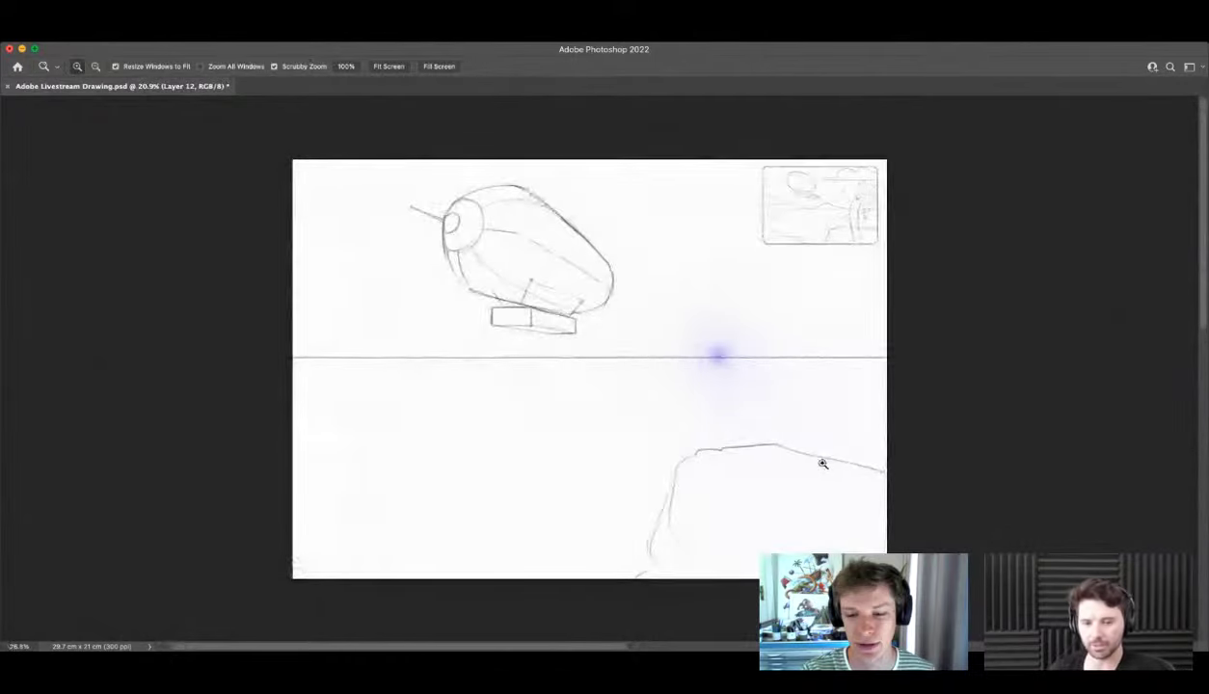
{"action": "scroll", "coordinate": [665, 397], "scroll_direction": "up", "scroll_amount": 2}
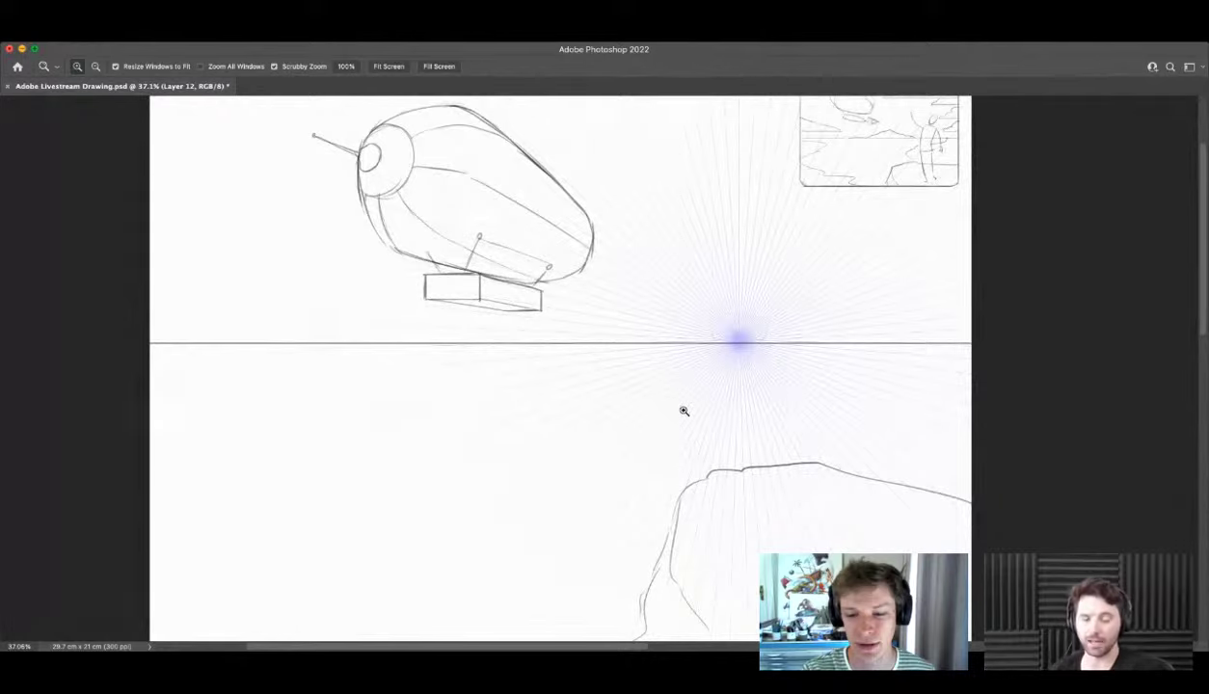
{"action": "key", "text": "b"}
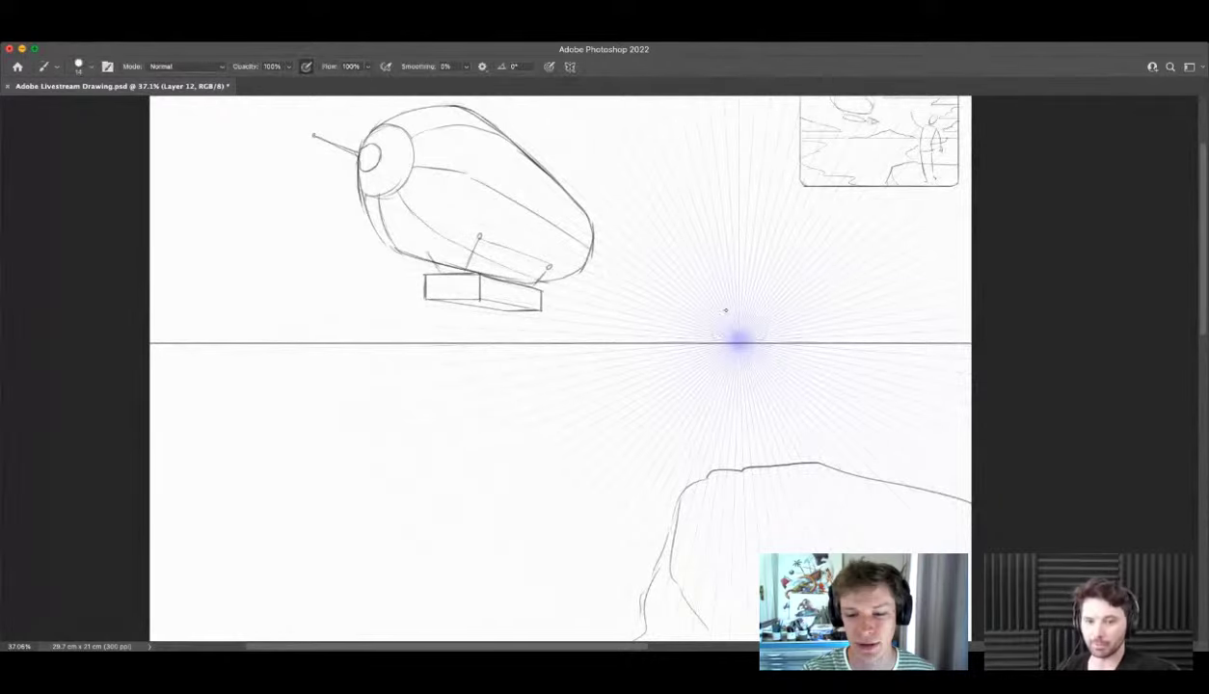
{"action": "left_click_drag", "start_coordinate": [731, 305], "coordinate": [544, 336]}
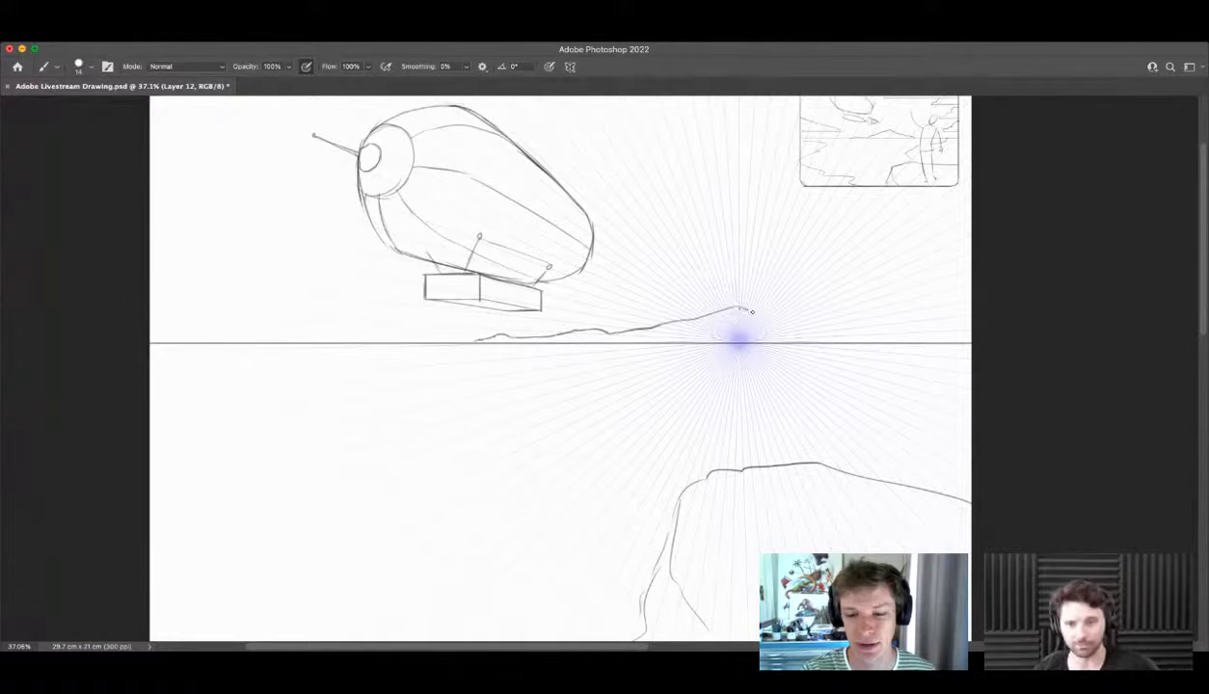
{"action": "left_click_drag", "start_coordinate": [738, 308], "coordinate": [816, 331]}
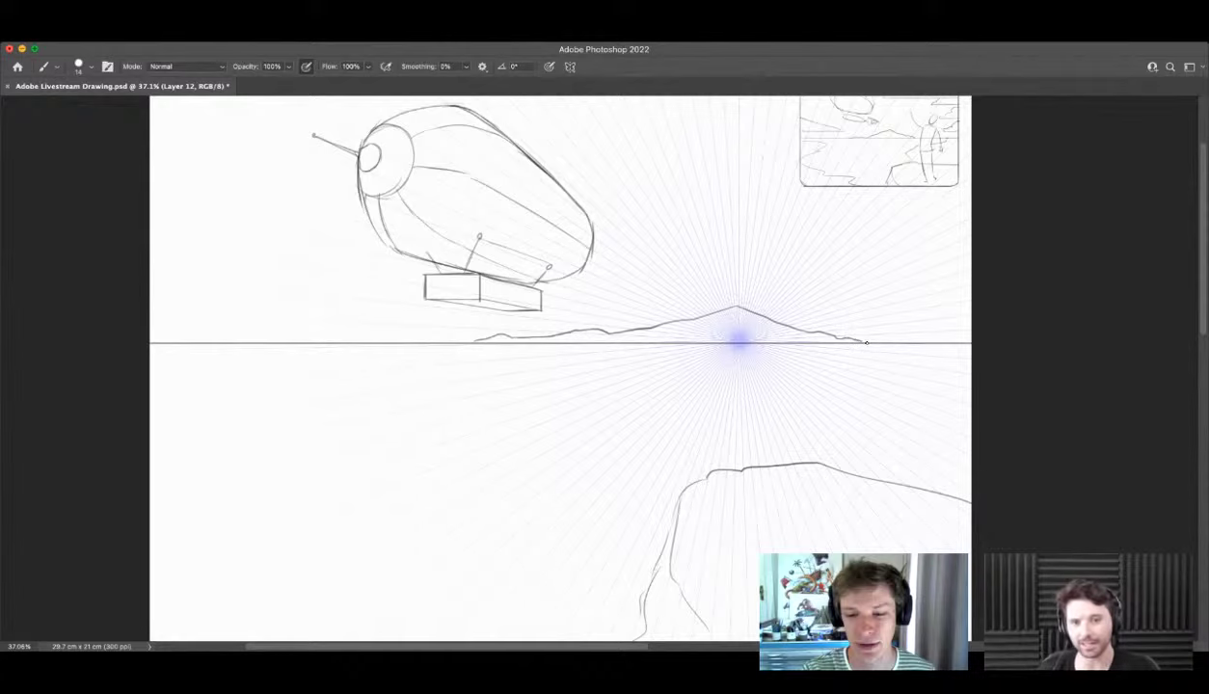
Step: Sketch winding shoreline curves receding toward the vanishing point, one across the water and one just above the foreground cliff
{"action": "key", "text": "z"}
{"action": "left_click_drag", "start_coordinate": [771, 382], "coordinate": [760, 384]}
{"action": "left_click_drag", "start_coordinate": [825, 297], "coordinate": [834, 316]}
{"action": "key", "text": "b"}
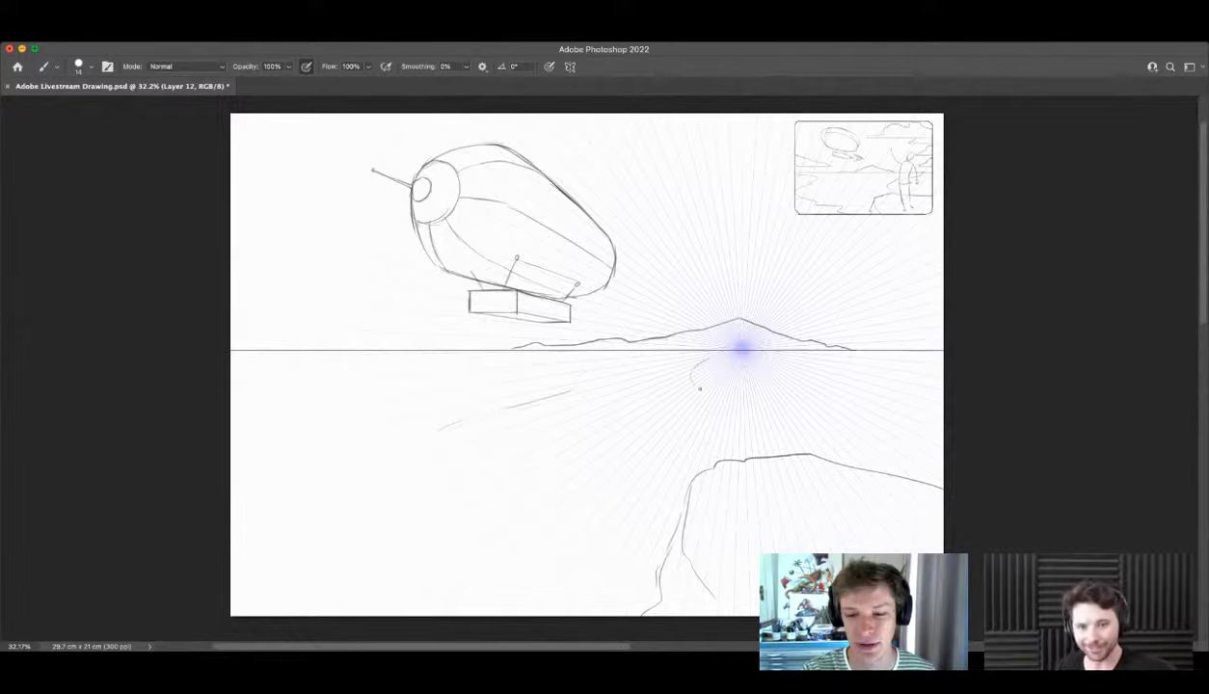
{"action": "key", "text": "z"}
{"action": "left_click_drag", "start_coordinate": [819, 360], "coordinate": [729, 387]}
{"action": "left_click_drag", "start_coordinate": [450, 477], "coordinate": [506, 520]}
{"action": "key", "text": "b"}
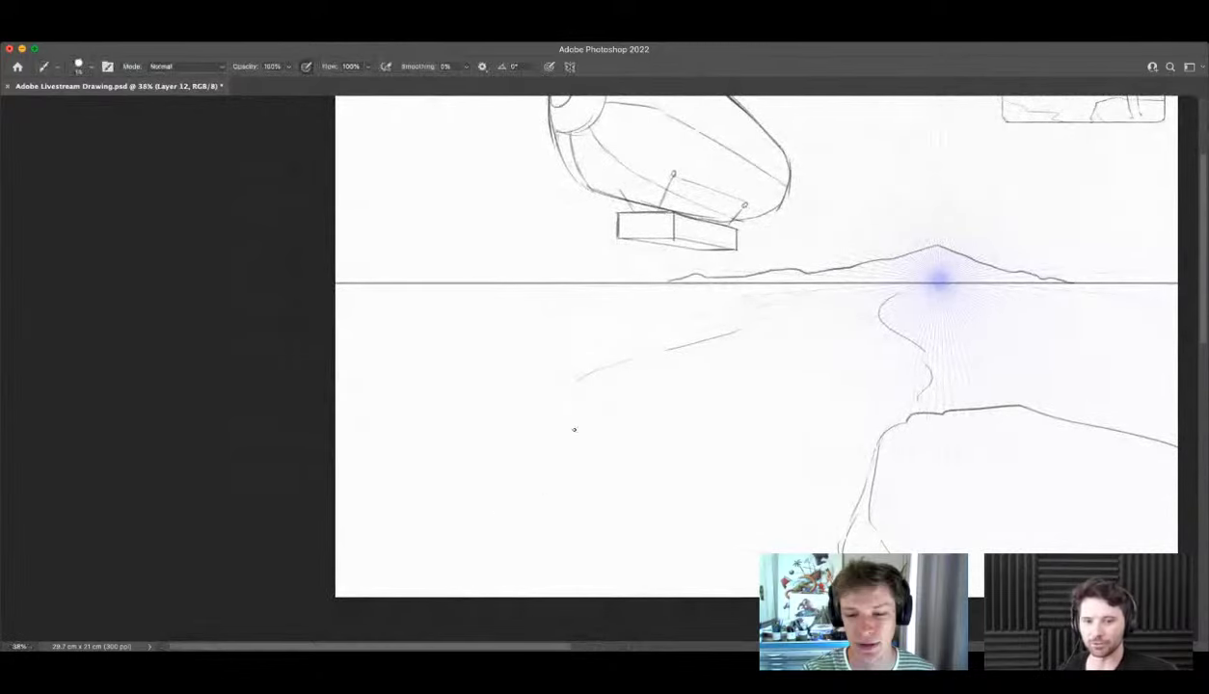
Step: Draw a small open rowboat with end posts and an inner bench in the foreground water, erasing the overlap at the bench
{"action": "mouse_move", "coordinate": [575, 429]}
{"action": "left_mouse_down"}
{"action": "mouse_move", "coordinate": [641, 432]}
{"action": "mouse_move", "coordinate": [560, 469]}
{"action": "mouse_move", "coordinate": [536, 444]}
{"action": "left_mouse_up"}
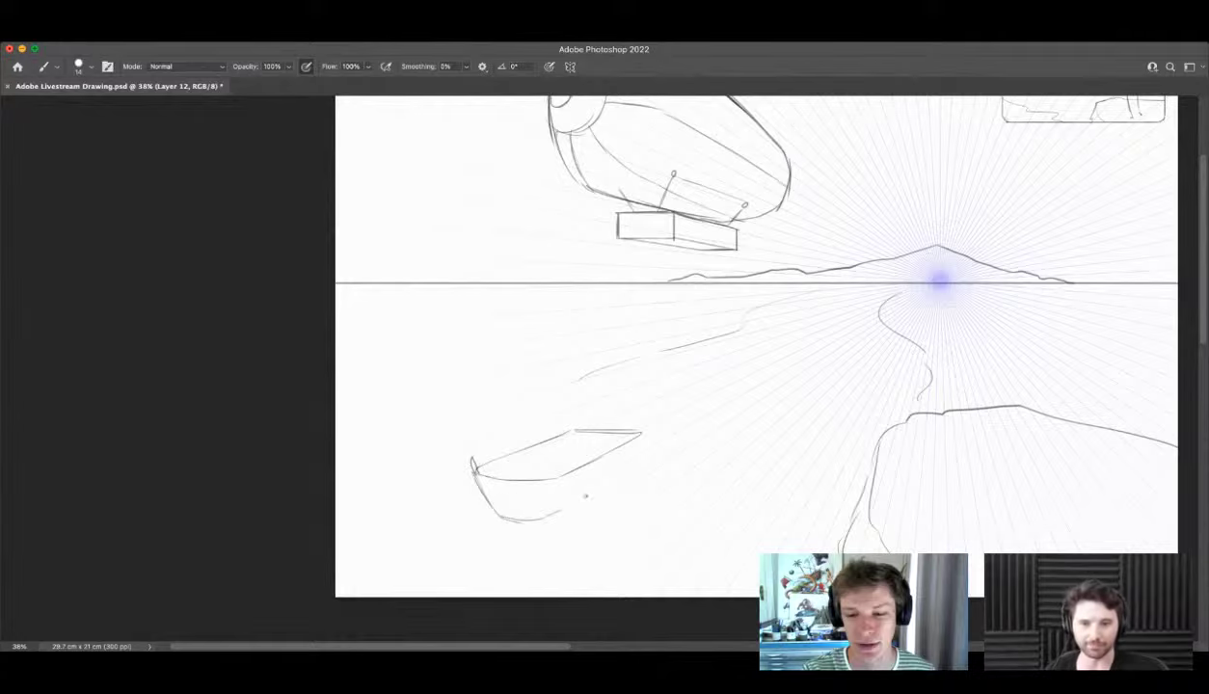
{"action": "left_click_drag", "start_coordinate": [543, 508], "coordinate": [628, 471]}
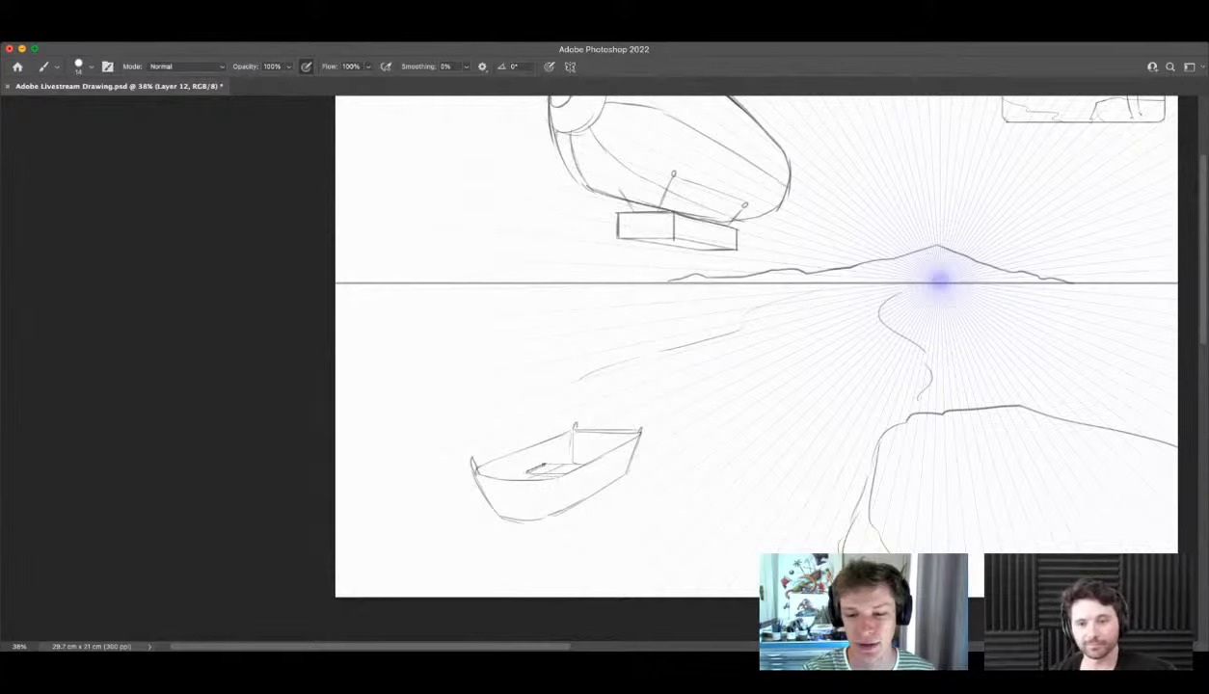
{"action": "key", "text": "e"}
{"action": "mouse_move", "coordinate": [553, 472]}
{"action": "left_mouse_down"}
{"action": "mouse_move", "coordinate": [586, 462]}
{"action": "mouse_move", "coordinate": [564, 461]}
{"action": "left_mouse_up"}
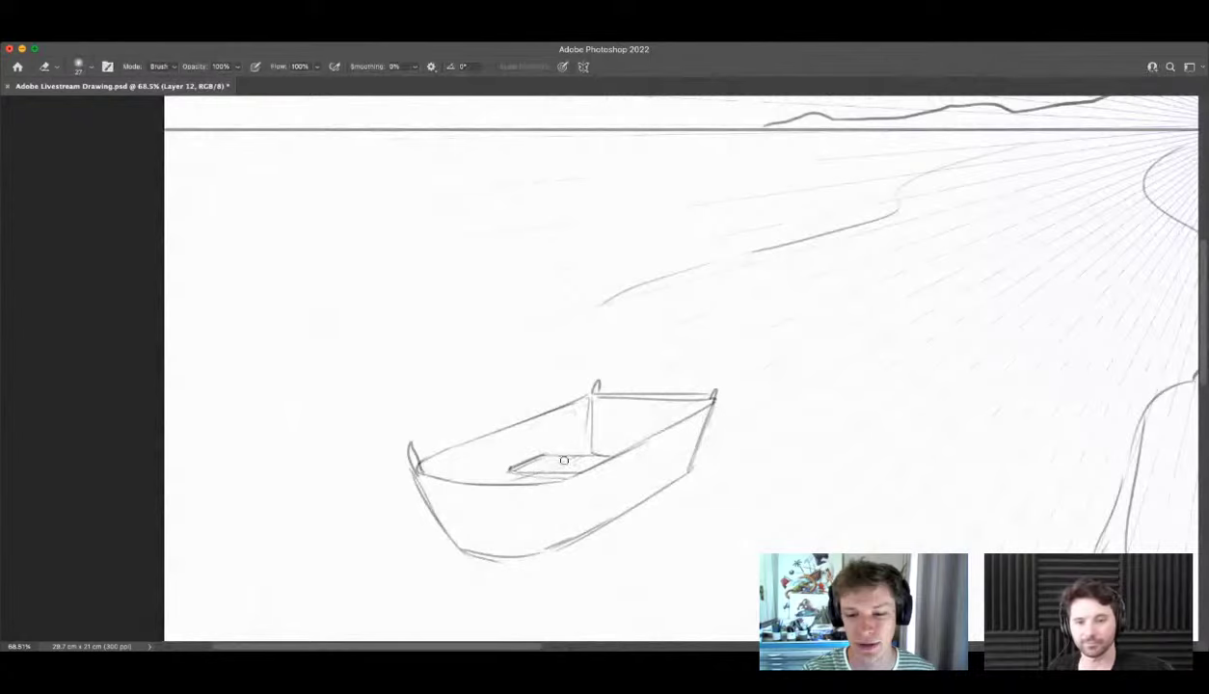
Step: Strengthen the rowboat's near rim and add curved plank lines along the side of its hull
{"action": "key", "text": "b"}
{"action": "left_click_drag", "start_coordinate": [709, 414], "coordinate": [569, 483]}
{"action": "mouse_move", "coordinate": [477, 524]}
{"action": "left_mouse_down"}
{"action": "mouse_move", "coordinate": [576, 507]}
{"action": "mouse_move", "coordinate": [703, 436]}
{"action": "mouse_move", "coordinate": [609, 508]}
{"action": "mouse_move", "coordinate": [678, 461]}
{"action": "mouse_move", "coordinate": [566, 525]}
{"action": "mouse_move", "coordinate": [463, 536]}
{"action": "mouse_move", "coordinate": [548, 539]}
{"action": "mouse_move", "coordinate": [687, 466]}
{"action": "mouse_move", "coordinate": [700, 441]}
{"action": "mouse_move", "coordinate": [476, 552]}
{"action": "left_mouse_up"}
Step: Select the rowboat with a rectangular marquee, scale it to about 79%, shift it toward the canvas's lower-left corner and deselect
{"action": "key", "text": "z"}
{"action": "left_click_drag", "start_coordinate": [525, 477], "coordinate": [434, 482]}
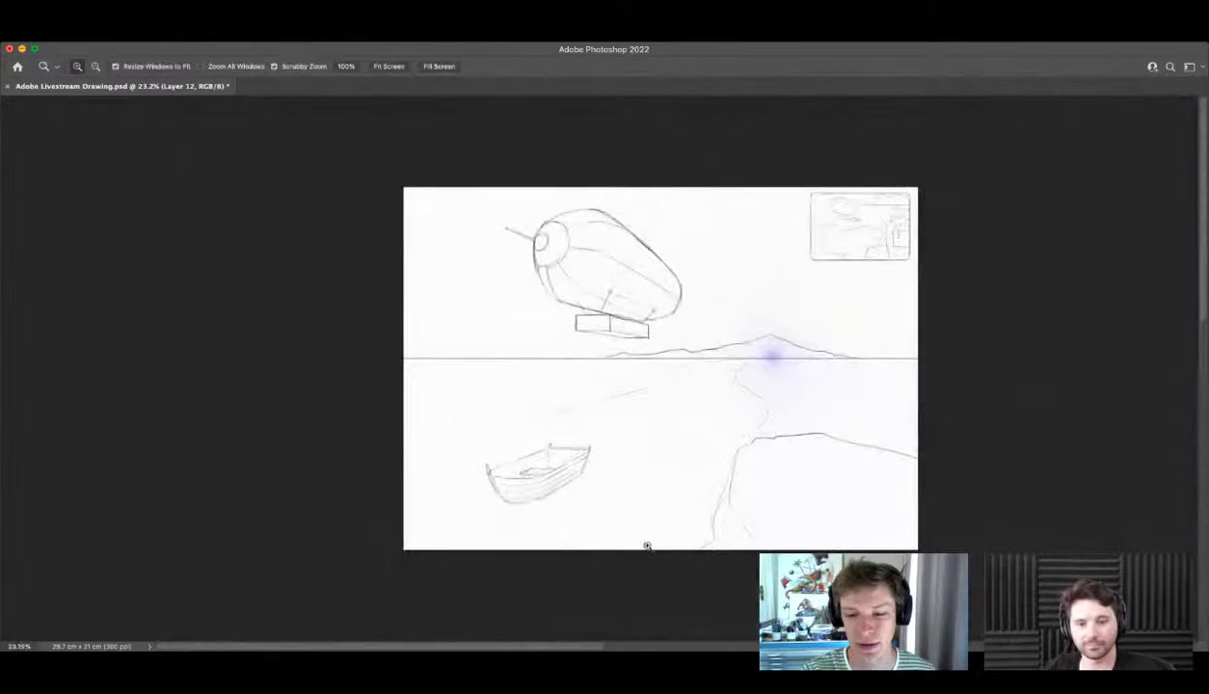
{"action": "left_click_drag", "start_coordinate": [647, 546], "coordinate": [786, 473]}
{"action": "key", "text": "m"}
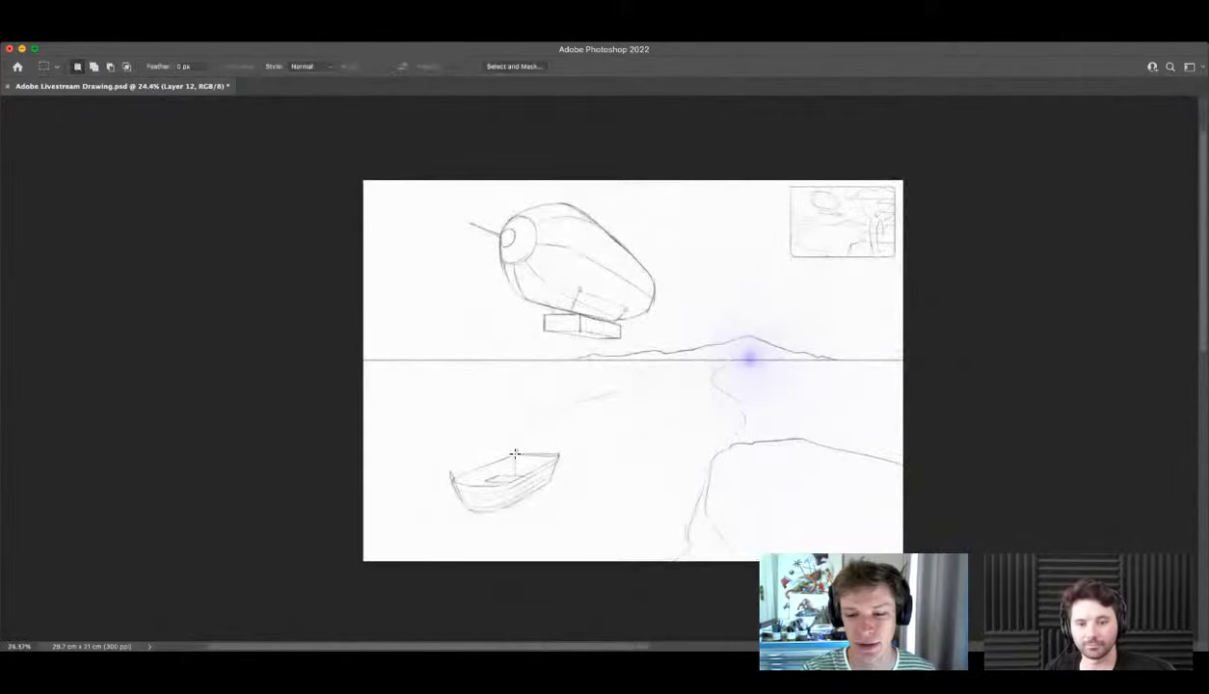
{"action": "left_click_drag", "start_coordinate": [485, 479], "coordinate": [580, 529]}
{"action": "key", "text": "z"}
{"action": "left_click_drag", "start_coordinate": [756, 433], "coordinate": [770, 446]}
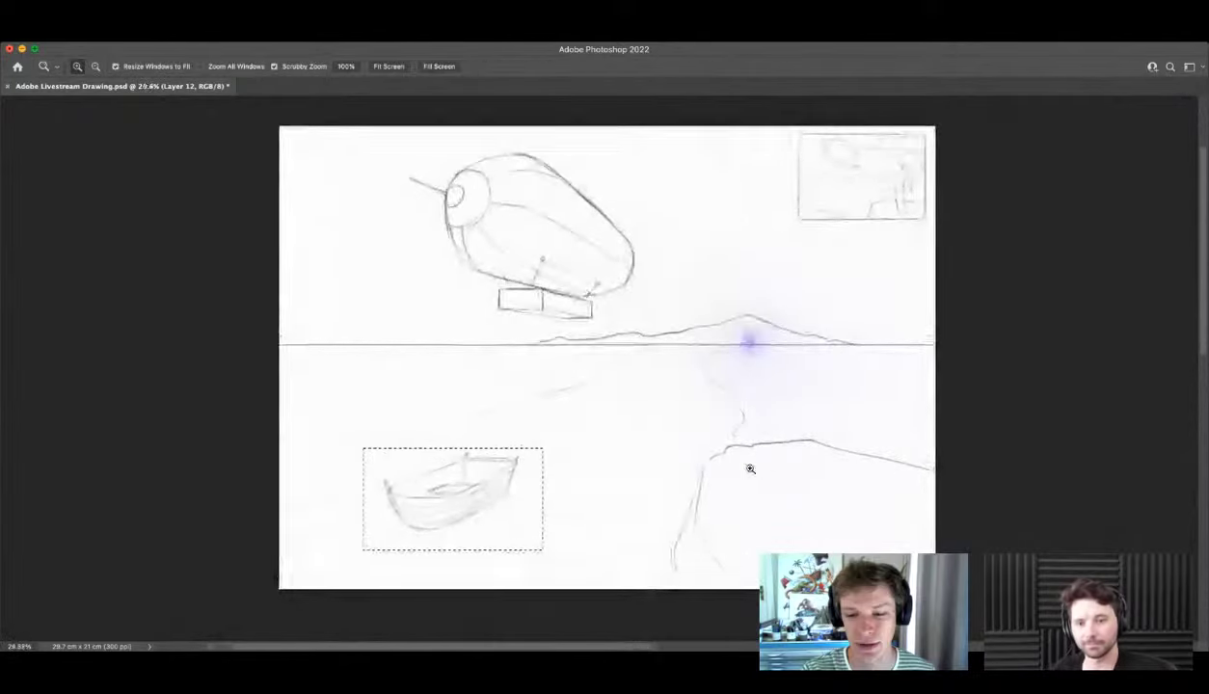
{"action": "left_click_drag", "start_coordinate": [648, 472], "coordinate": [473, 468]}
{"action": "key", "text": "v"}
{"action": "key", "text": "ctrl+t"}
{"action": "left_click_drag", "start_coordinate": [442, 507], "coordinate": [414, 513]}
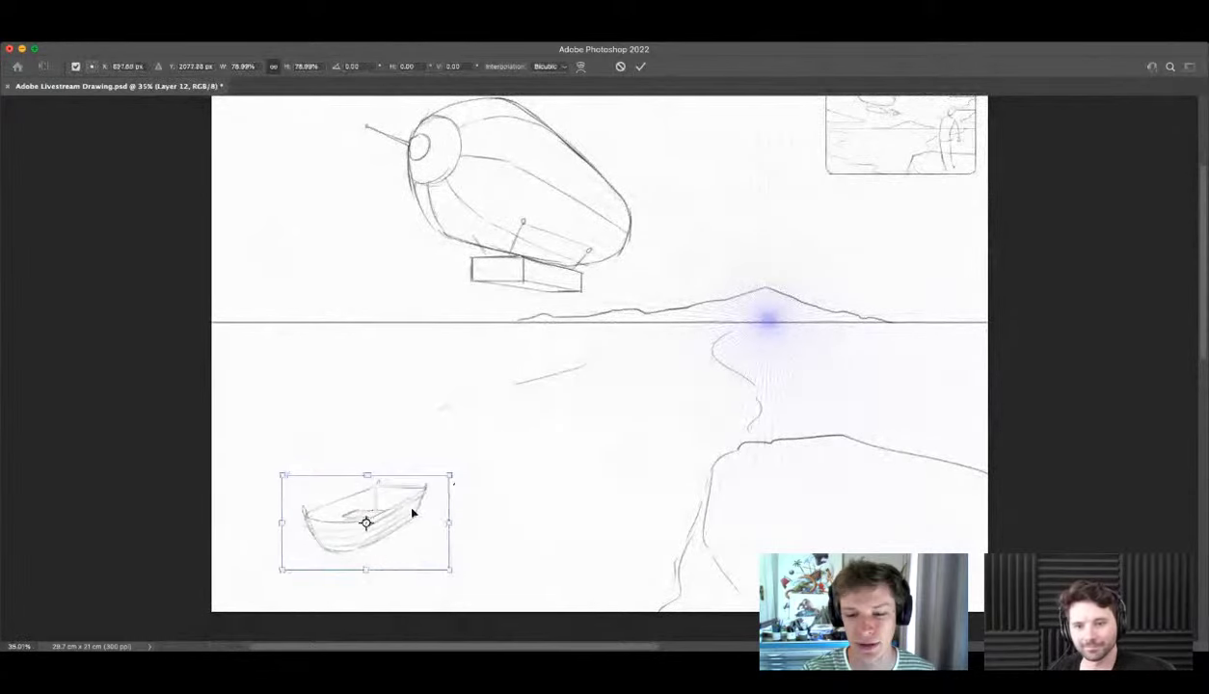
{"action": "key", "text": "Return"}
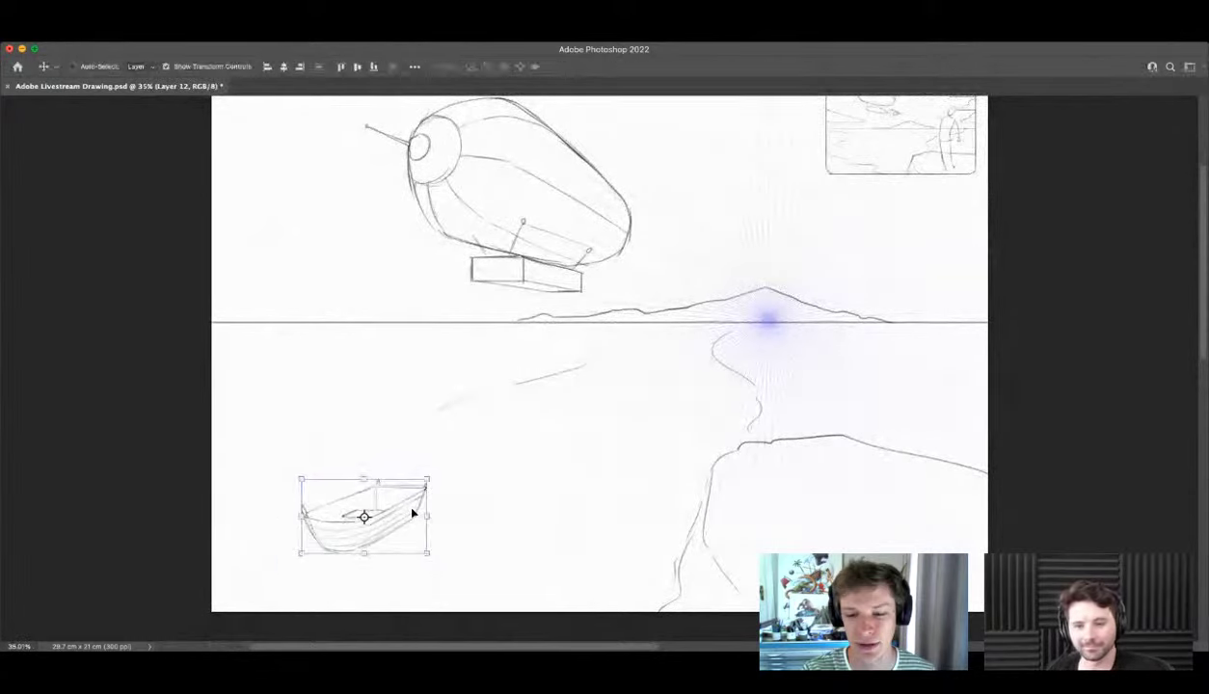
{"action": "key", "text": "ctrl+d"}
Step: Reinforce the rowboat's near top rim with a darker brush line
{"action": "key", "text": "z"}
{"action": "left_click_drag", "start_coordinate": [788, 331], "coordinate": [762, 334]}
{"action": "left_click_drag", "start_coordinate": [526, 425], "coordinate": [591, 469]}
{"action": "key", "text": "b"}
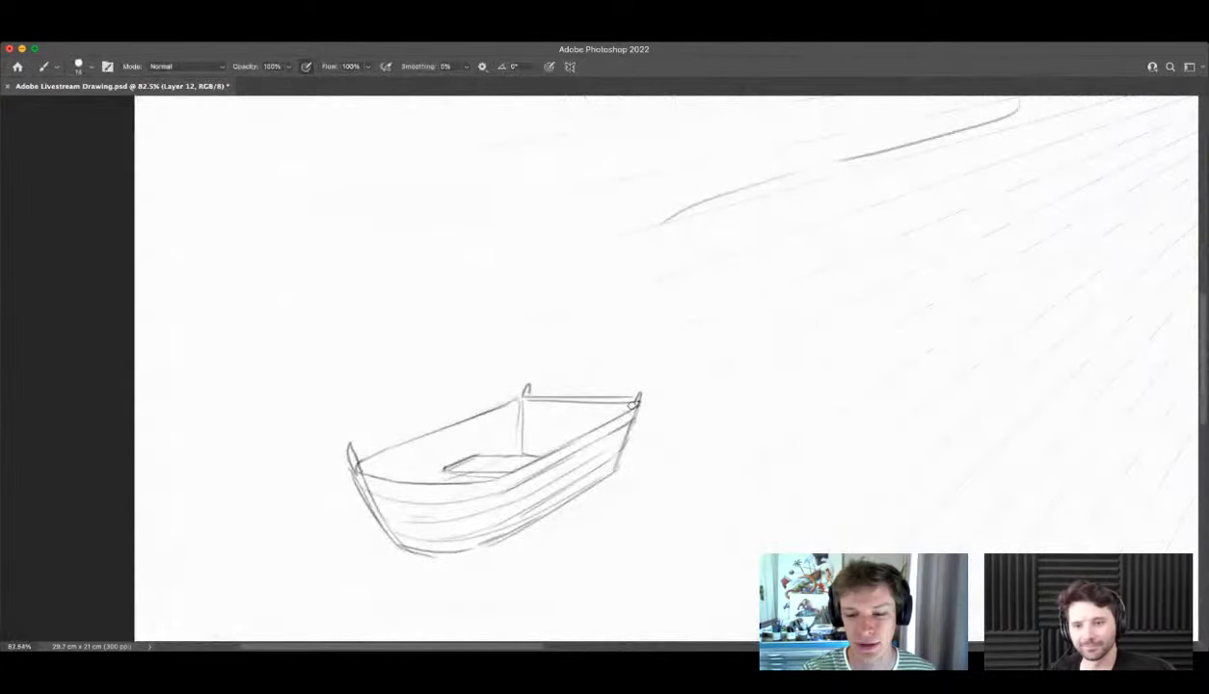
{"action": "left_click_drag", "start_coordinate": [514, 473], "coordinate": [579, 437]}
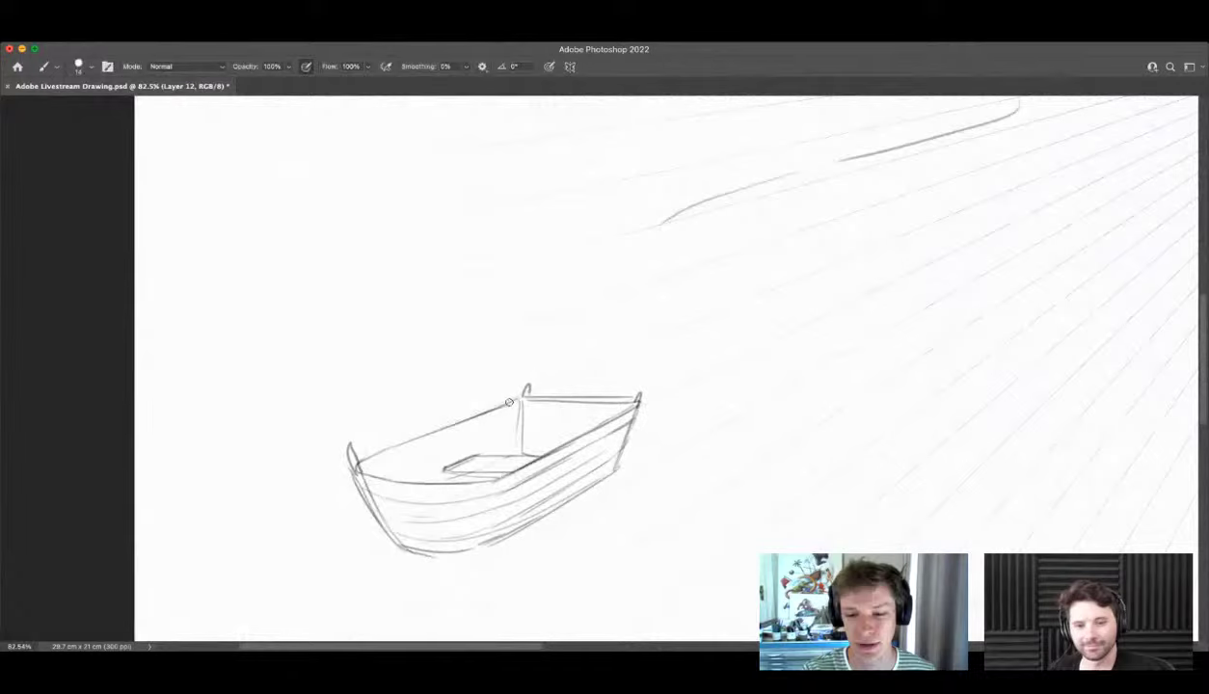
{"action": "key", "text": "z"}
{"action": "mouse_move", "coordinate": [510, 402]}
{"action": "left_mouse_down"}
{"action": "mouse_move", "coordinate": [437, 433]}
{"action": "mouse_move", "coordinate": [469, 447]}
{"action": "left_mouse_up"}
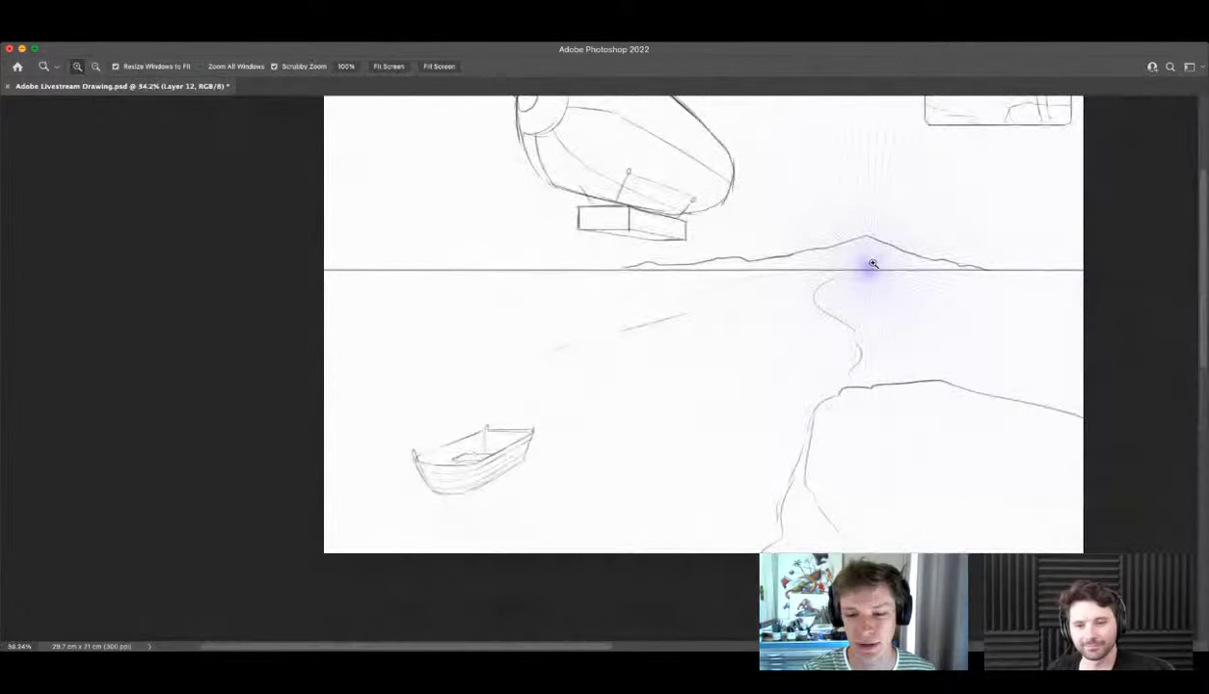
{"action": "left_click_drag", "start_coordinate": [640, 456], "coordinate": [615, 457]}
{"action": "left_click_drag", "start_coordinate": [764, 341], "coordinate": [791, 331]}
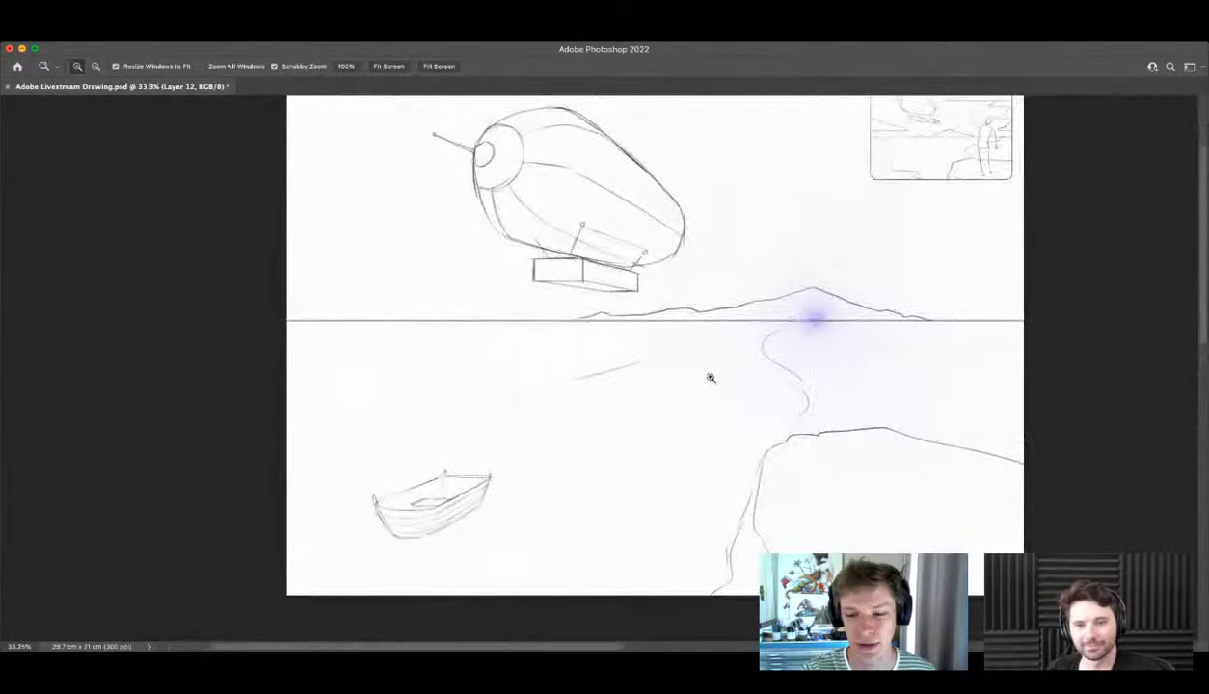
{"action": "left_click", "coordinate": [596, 459], "text": "alt"}
{"action": "left_click", "coordinate": [545, 528]}
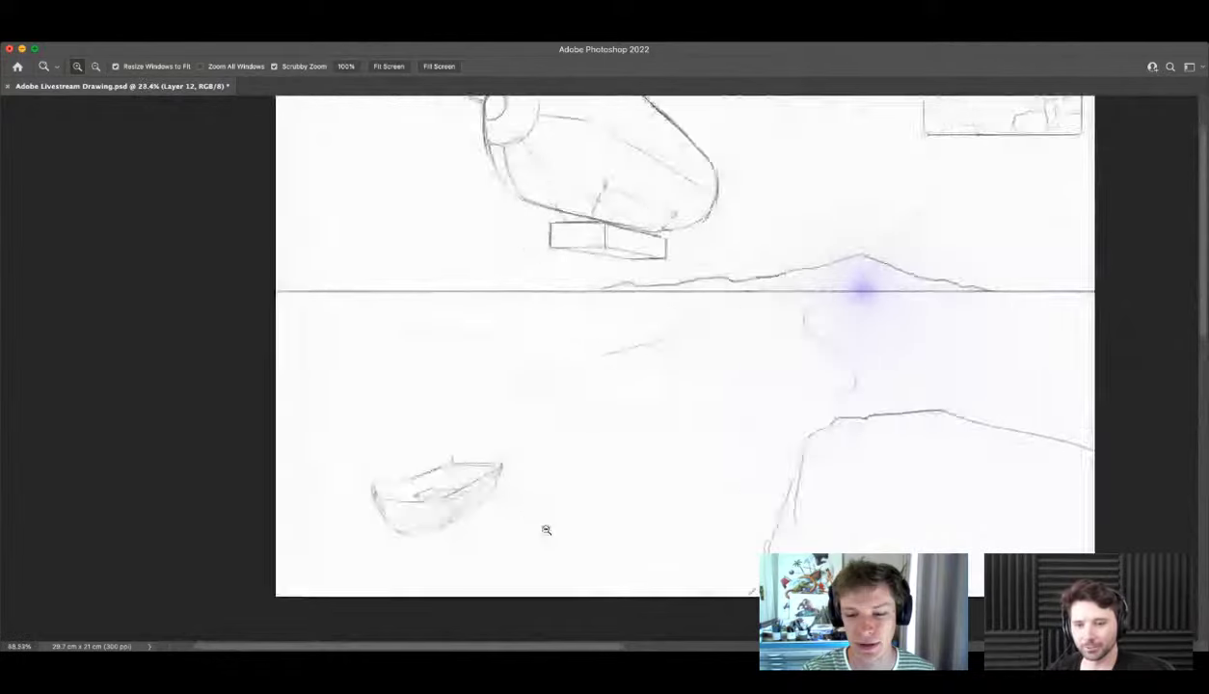
{"action": "left_click", "coordinate": [567, 472], "text": "alt"}
{"action": "left_click", "coordinate": [550, 507]}
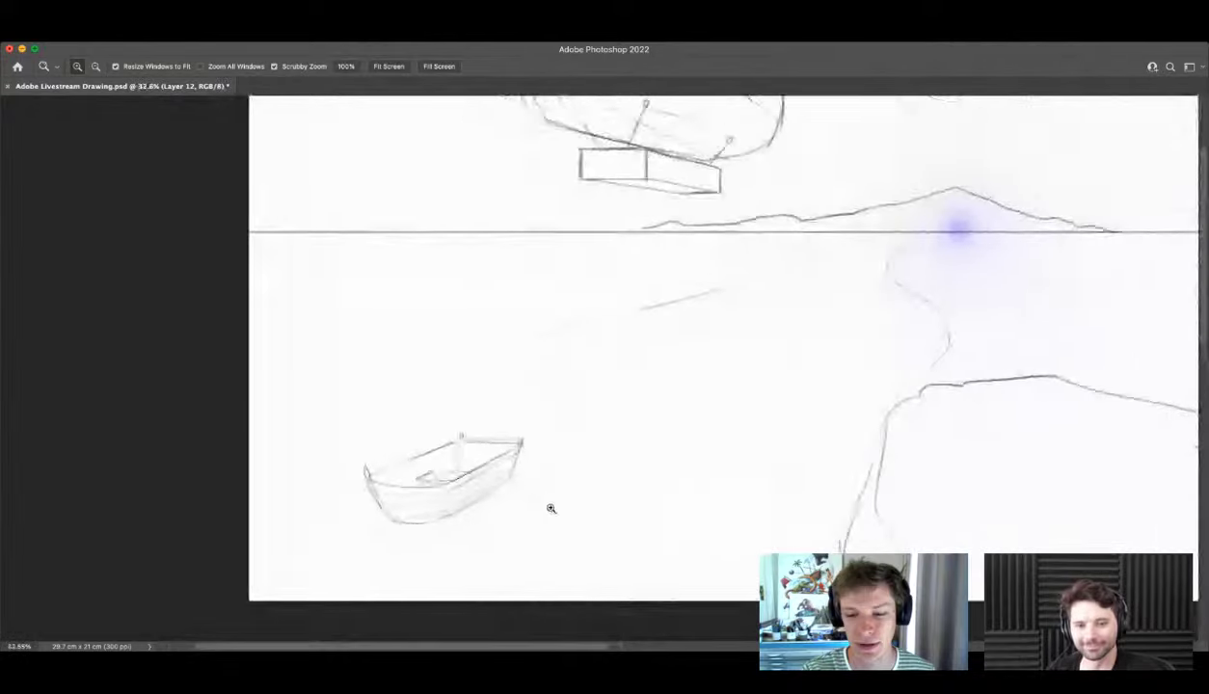
{"action": "left_click", "coordinate": [618, 432]}
{"action": "left_click", "coordinate": [618, 431]}
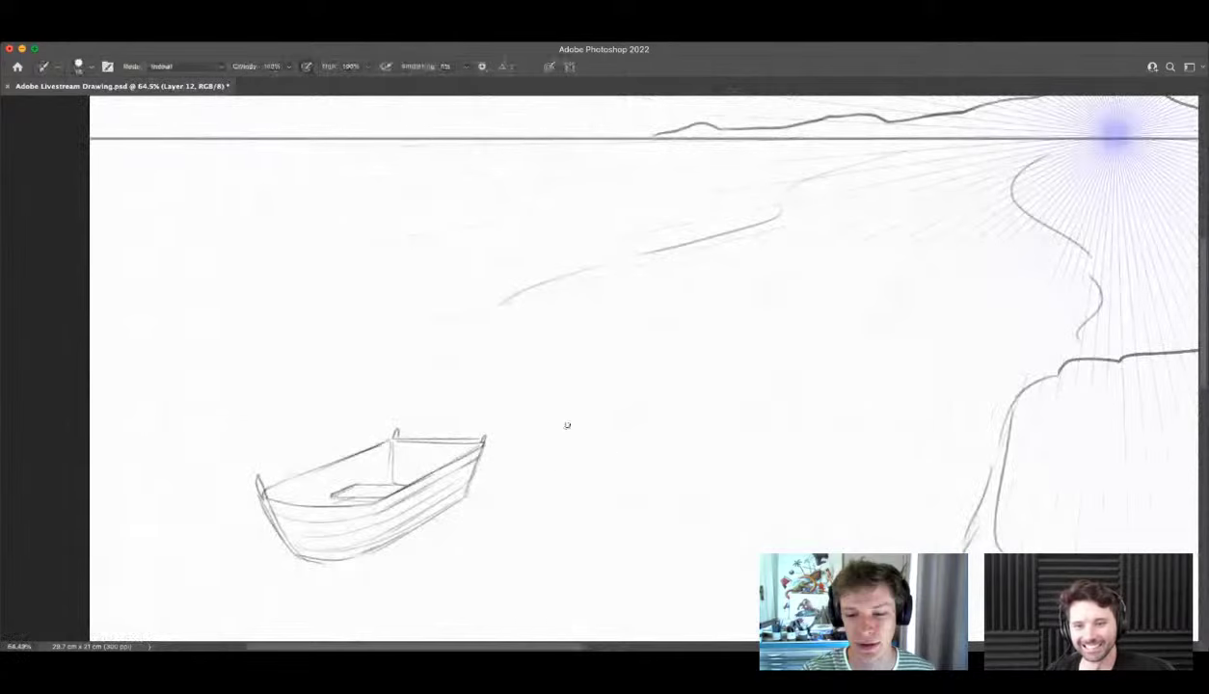
{"action": "left_click", "coordinate": [659, 436], "text": "alt"}
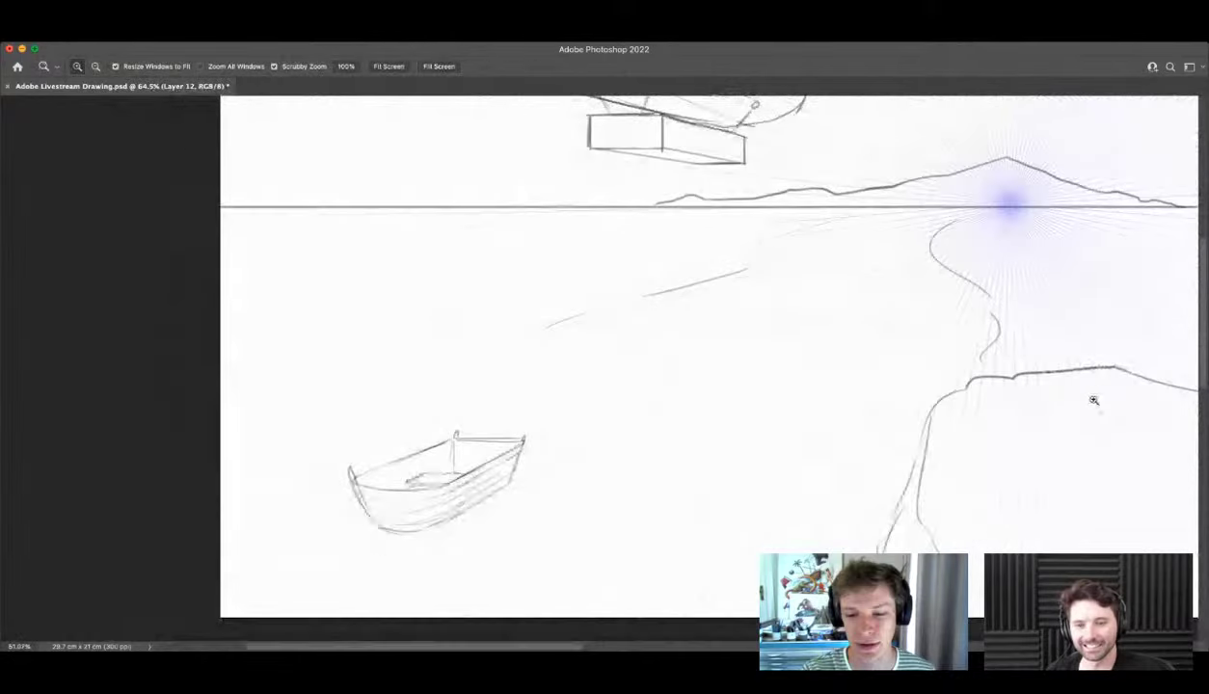
Step: On a new layer beside the rowboat, draw half of a top-view boat outline with a straight stern and a curved side
{"action": "left_click", "coordinate": [622, 470]}
{"action": "key", "text": "b"}
{"action": "mouse_move", "coordinate": [606, 267]}
{"action": "left_mouse_down"}
{"action": "mouse_move", "coordinate": [762, 268]}
{"action": "mouse_move", "coordinate": [768, 338]}
{"action": "left_mouse_up"}
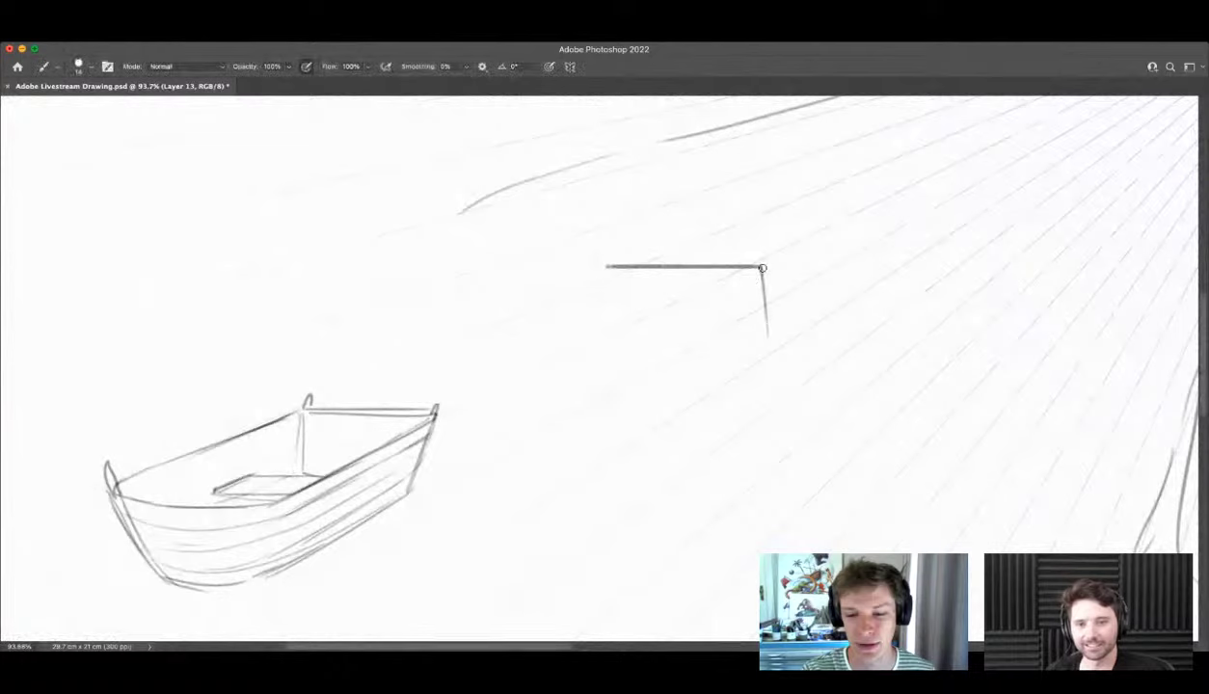
{"action": "left_click_drag", "start_coordinate": [762, 267], "coordinate": [781, 426]}
{"action": "mouse_move", "coordinate": [777, 372]}
{"action": "left_mouse_down"}
{"action": "mouse_move", "coordinate": [771, 506]}
{"action": "mouse_move", "coordinate": [779, 417]}
{"action": "mouse_move", "coordinate": [769, 494]}
{"action": "mouse_move", "coordinate": [697, 560]}
{"action": "mouse_move", "coordinate": [716, 554]}
{"action": "mouse_move", "coordinate": [661, 576]}
{"action": "mouse_move", "coordinate": [766, 498]}
{"action": "mouse_move", "coordinate": [776, 357]}
{"action": "mouse_move", "coordinate": [755, 267]}
{"action": "mouse_move", "coordinate": [769, 314]}
{"action": "left_mouse_up"}
Step: Erase the overshooting and doubled lines where the half outline's stern meets its curved side
{"action": "key", "text": "e"}
{"action": "left_click_drag", "start_coordinate": [763, 259], "coordinate": [776, 324]}
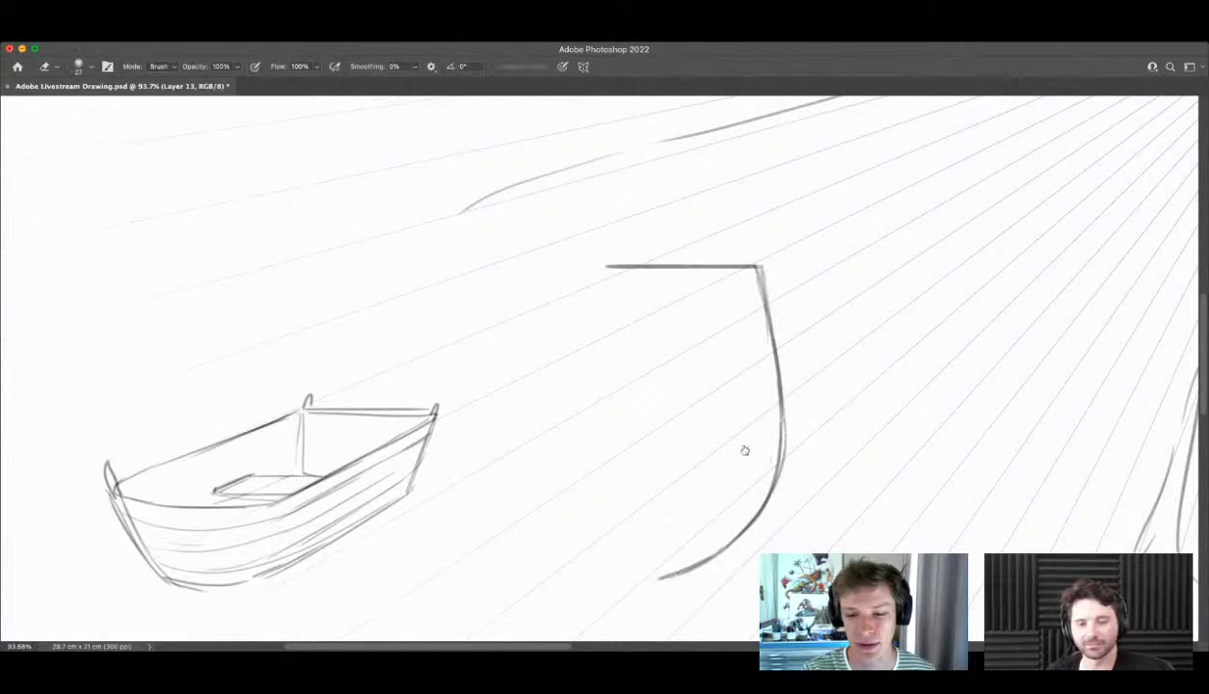
{"action": "left_click_drag", "start_coordinate": [765, 260], "coordinate": [782, 354]}
{"action": "key", "text": "z"}
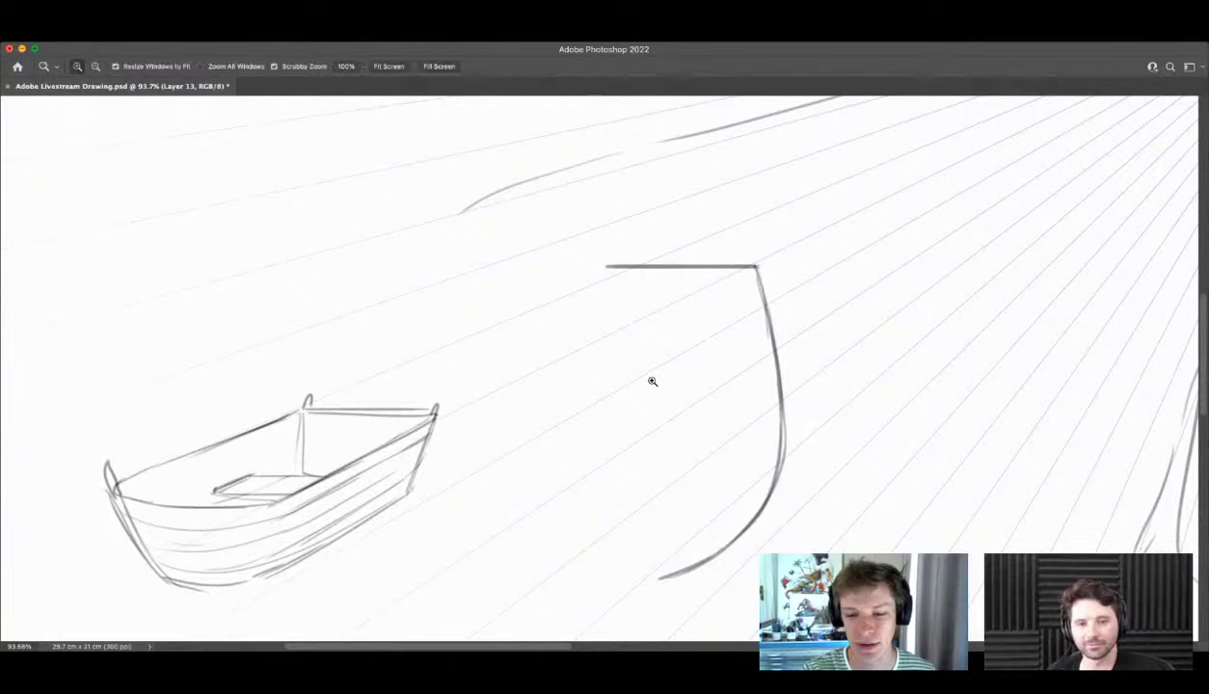
{"action": "mouse_move", "coordinate": [651, 378]}
{"action": "left_mouse_down"}
{"action": "mouse_move", "coordinate": [637, 392]}
{"action": "mouse_move", "coordinate": [729, 399]}
{"action": "left_mouse_up"}
{"action": "key", "text": "b"}
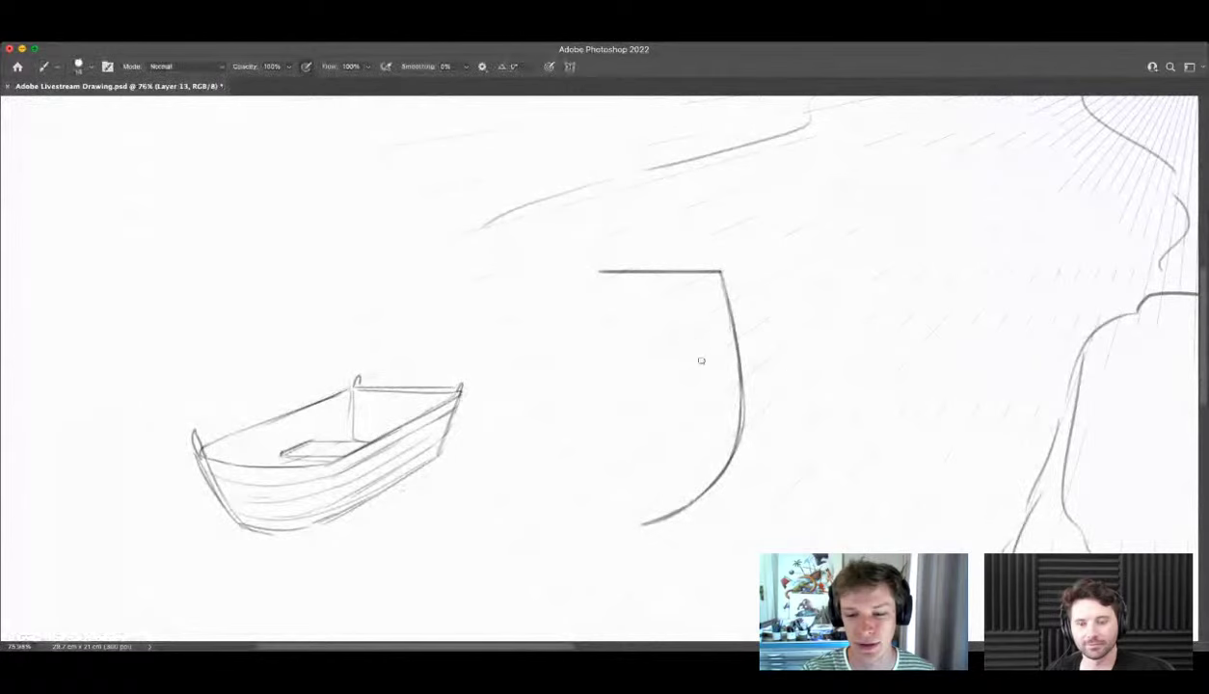
Step: Duplicate the half outline, flip the copy horizontally against the original and merge both into one symmetrical boat outline
{"action": "key", "text": "v"}
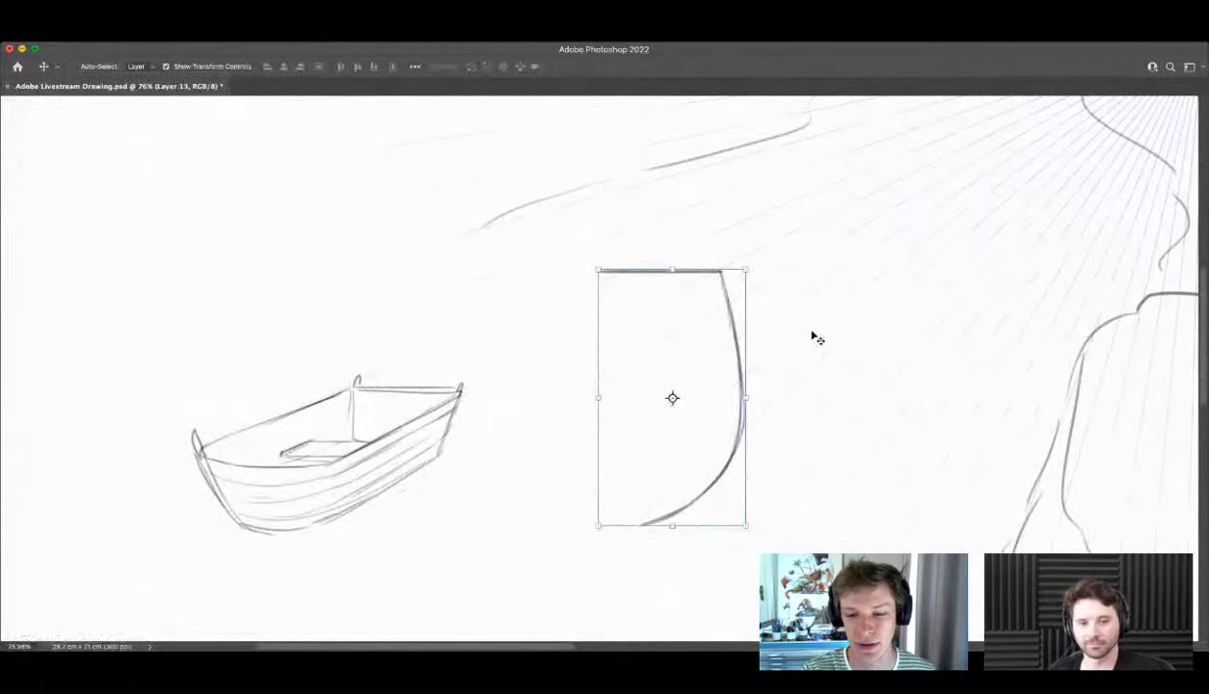
{"action": "left_click_drag", "start_coordinate": [686, 334], "coordinate": [749, 311]}
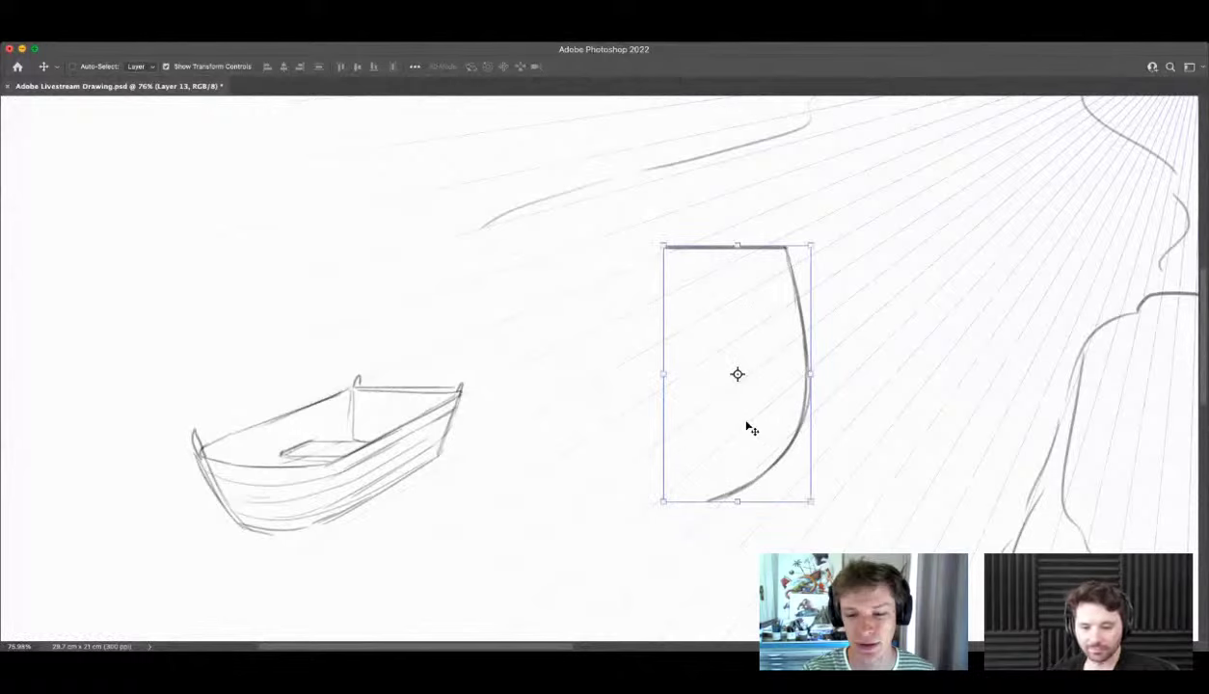
{"action": "left_click_drag", "start_coordinate": [750, 415], "coordinate": [655, 403]}
{"action": "key", "text": "super+shift+h"}
{"action": "key", "text": "z"}
{"action": "left_click_drag", "start_coordinate": [701, 364], "coordinate": [726, 384]}
{"action": "key", "text": "super+e"}
{"action": "left_click", "coordinate": [719, 352]}
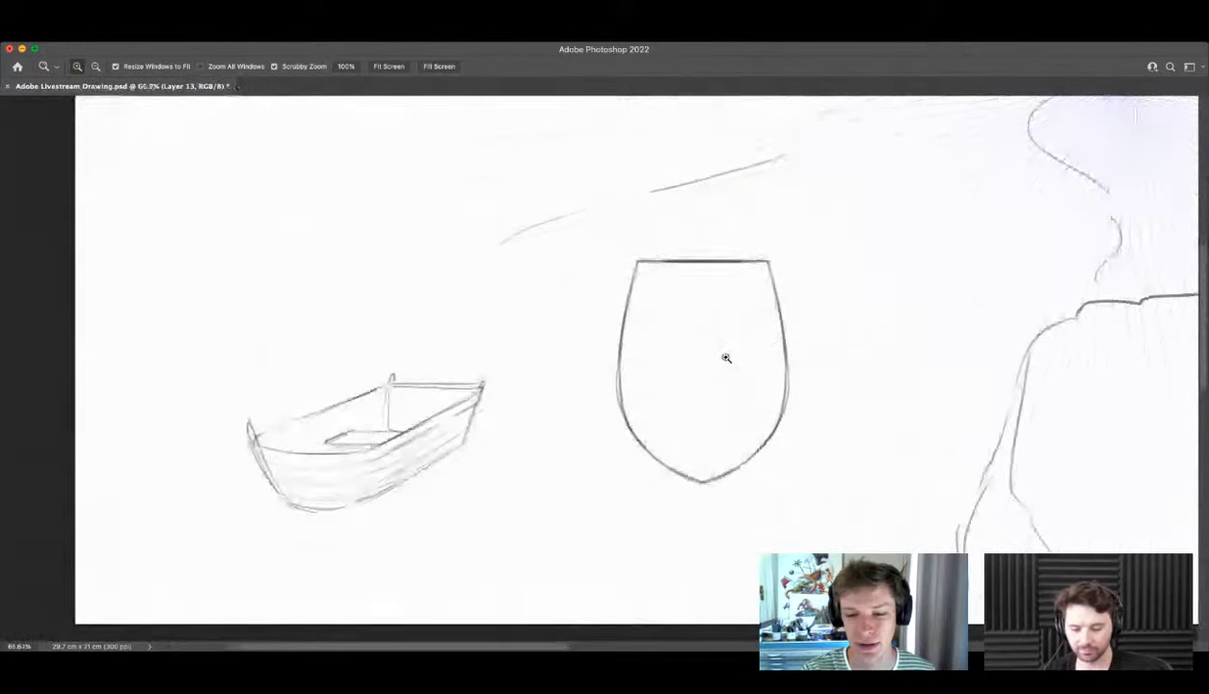
Step: Stretch the boat outline upward to about 106% of its height, keeping its width
{"action": "key", "text": "ctrl+t"}
{"action": "left_click_drag", "start_coordinate": [703, 259], "coordinate": [703, 241]}
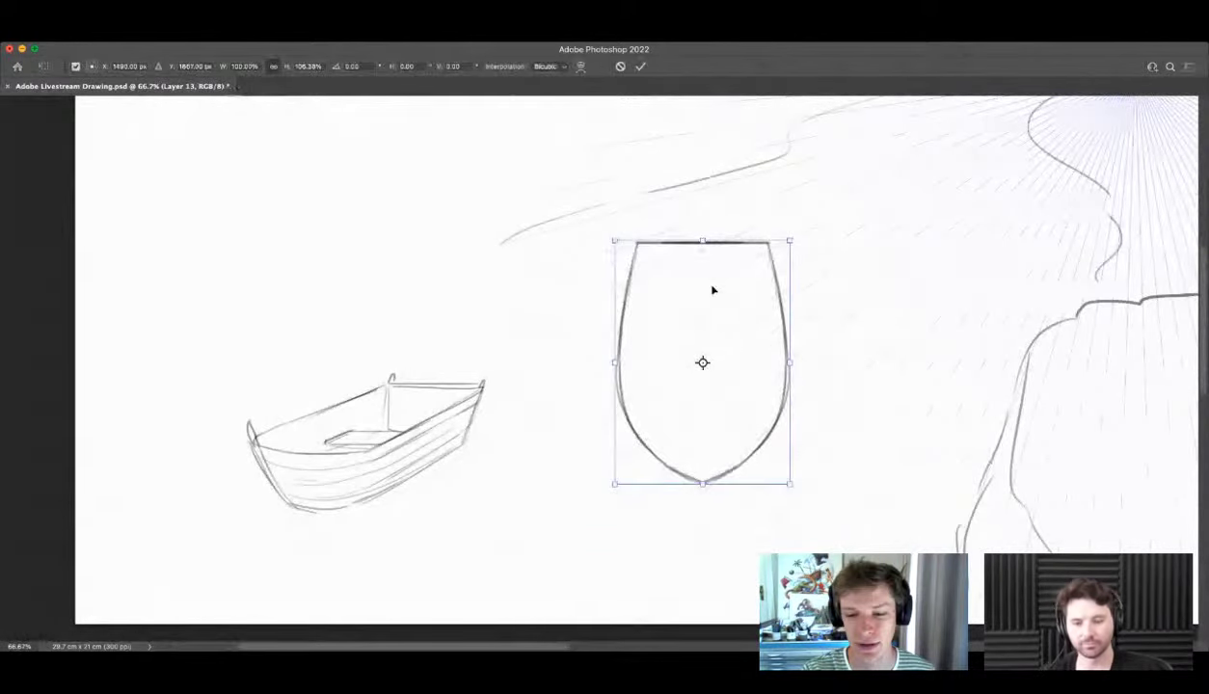
{"action": "key", "text": "Return"}
{"action": "left_click_drag", "start_coordinate": [714, 309], "coordinate": [723, 381]}
{"action": "key", "text": "z"}
{"action": "key", "text": "v"}
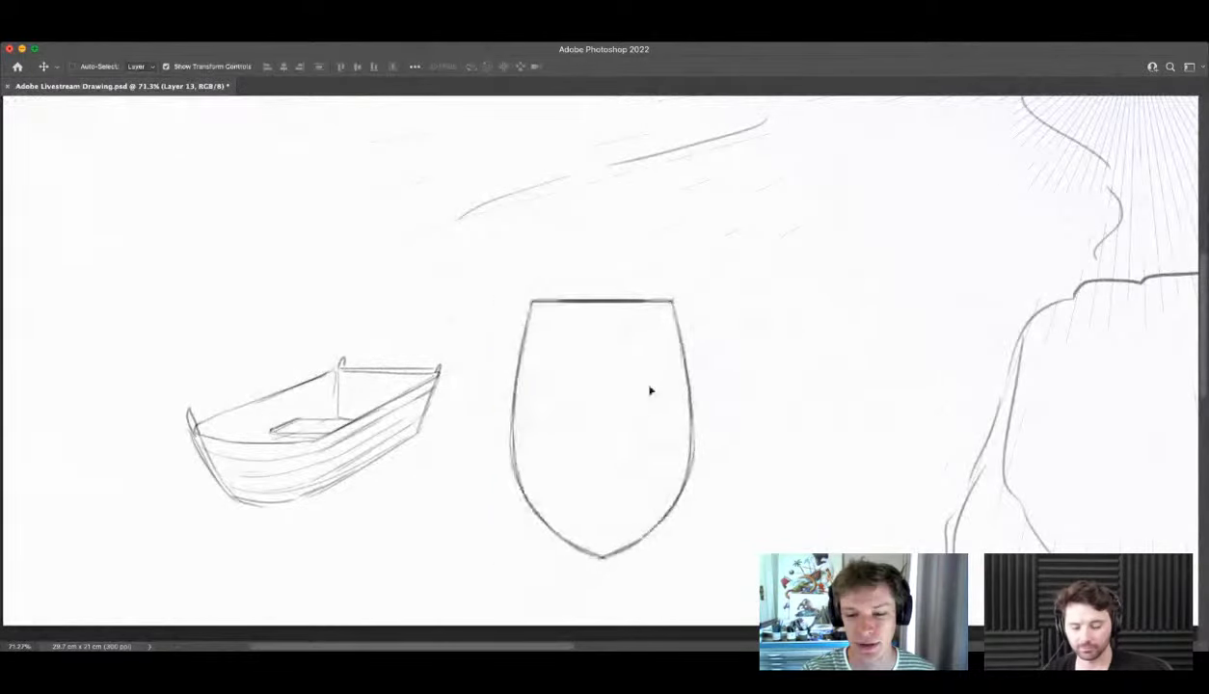
Step: Move the boat outline toward the cliff and shrink it to about 55% width and 72% height
{"action": "left_click_drag", "start_coordinate": [649, 391], "coordinate": [807, 286]}
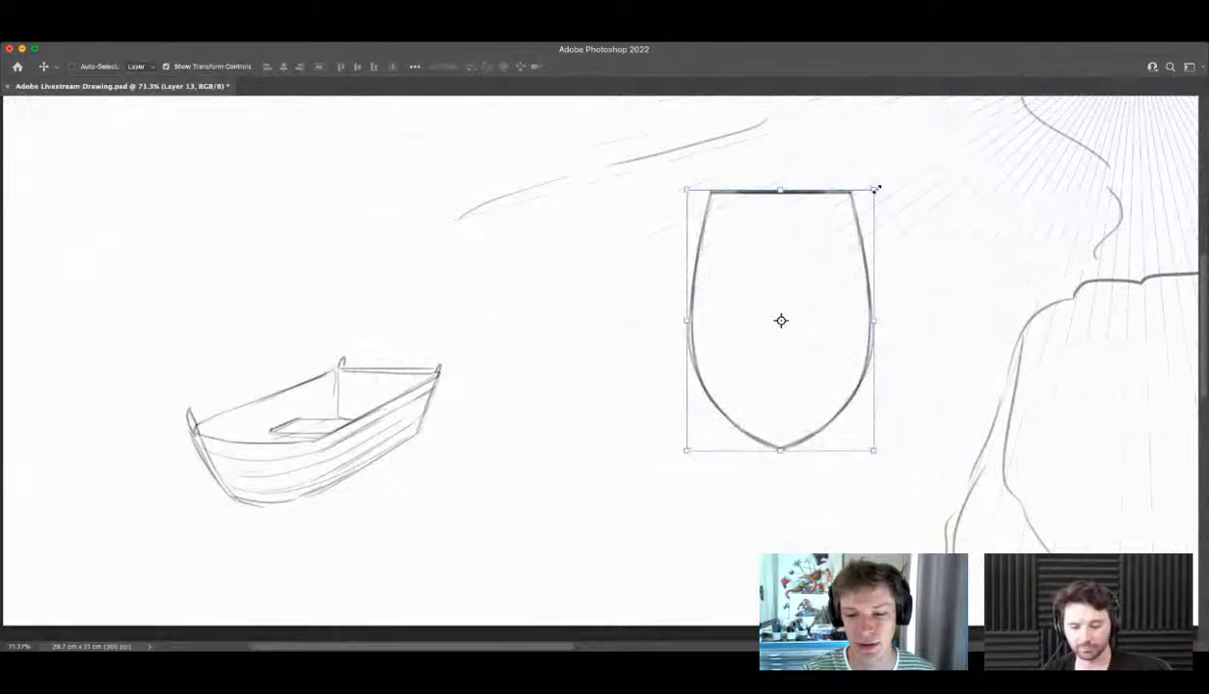
{"action": "left_click_drag", "start_coordinate": [875, 189], "coordinate": [820, 273]}
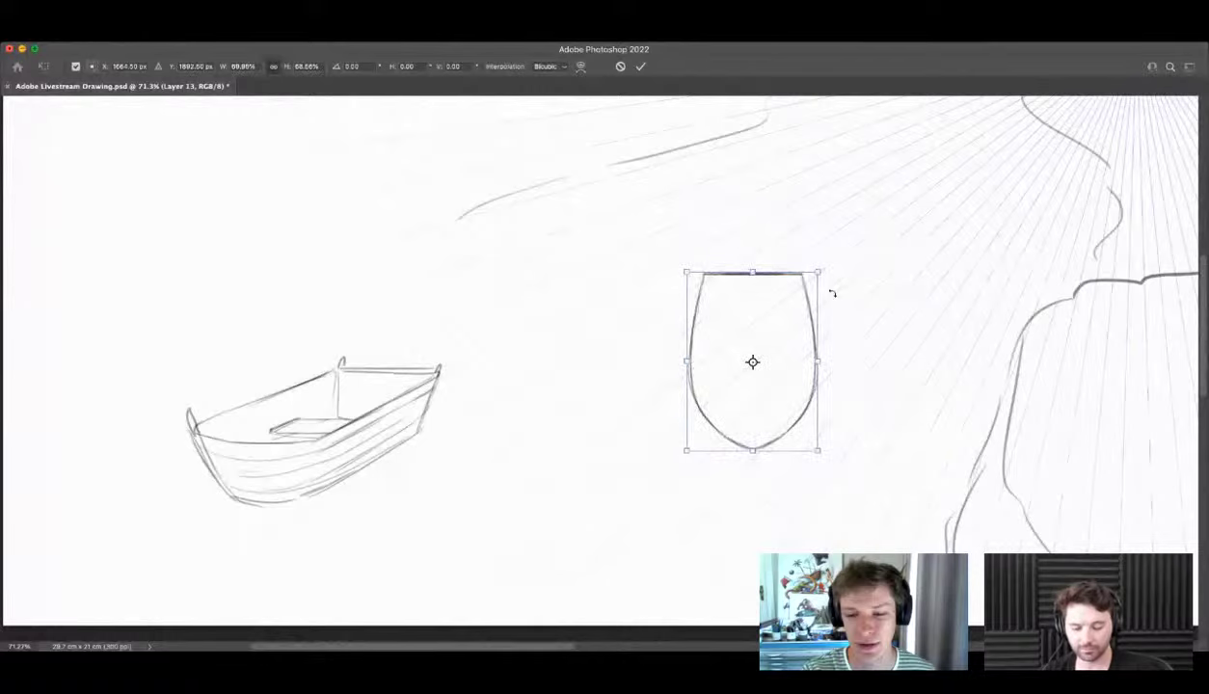
{"action": "left_click_drag", "start_coordinate": [818, 269], "coordinate": [791, 262]}
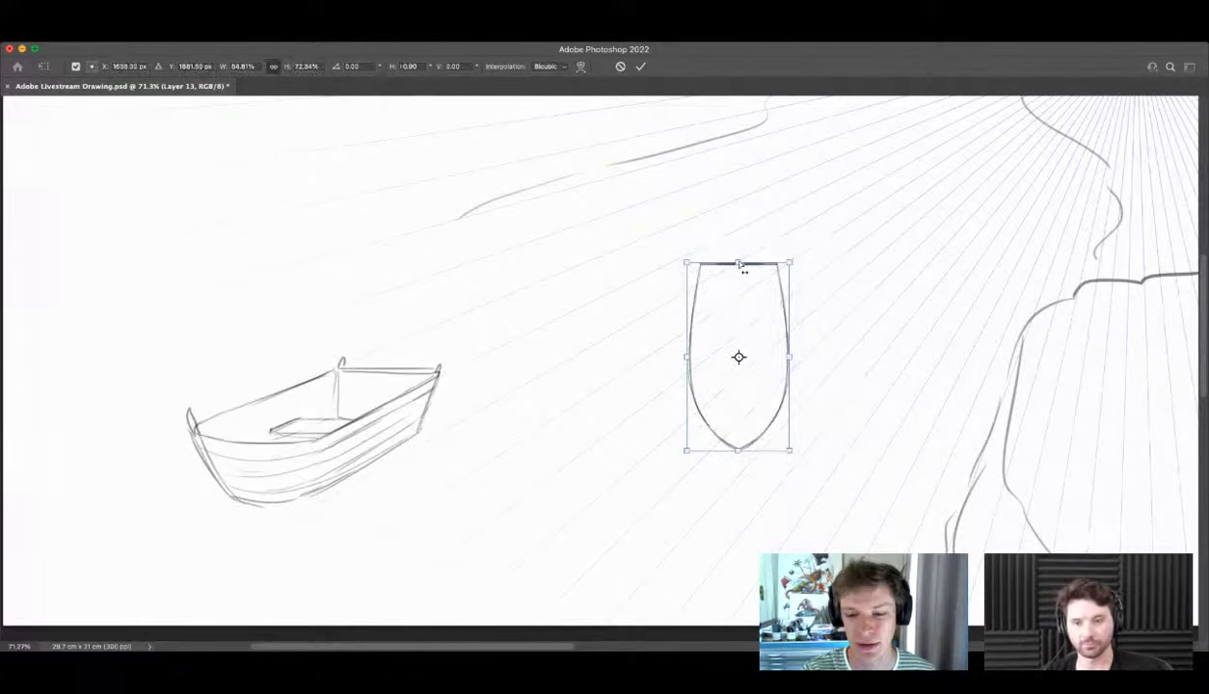
Step: Skew and flatten the boat outline so it follows the perspective lines, and move it closer to the rowboat
{"action": "left_click_drag", "start_coordinate": [739, 264], "coordinate": [929, 266]}
{"action": "mouse_move", "coordinate": [749, 446]}
{"action": "left_mouse_down"}
{"action": "mouse_move", "coordinate": [731, 447]}
{"action": "mouse_move", "coordinate": [747, 440]}
{"action": "left_mouse_up"}
{"action": "left_click_drag", "start_coordinate": [982, 265], "coordinate": [915, 319]}
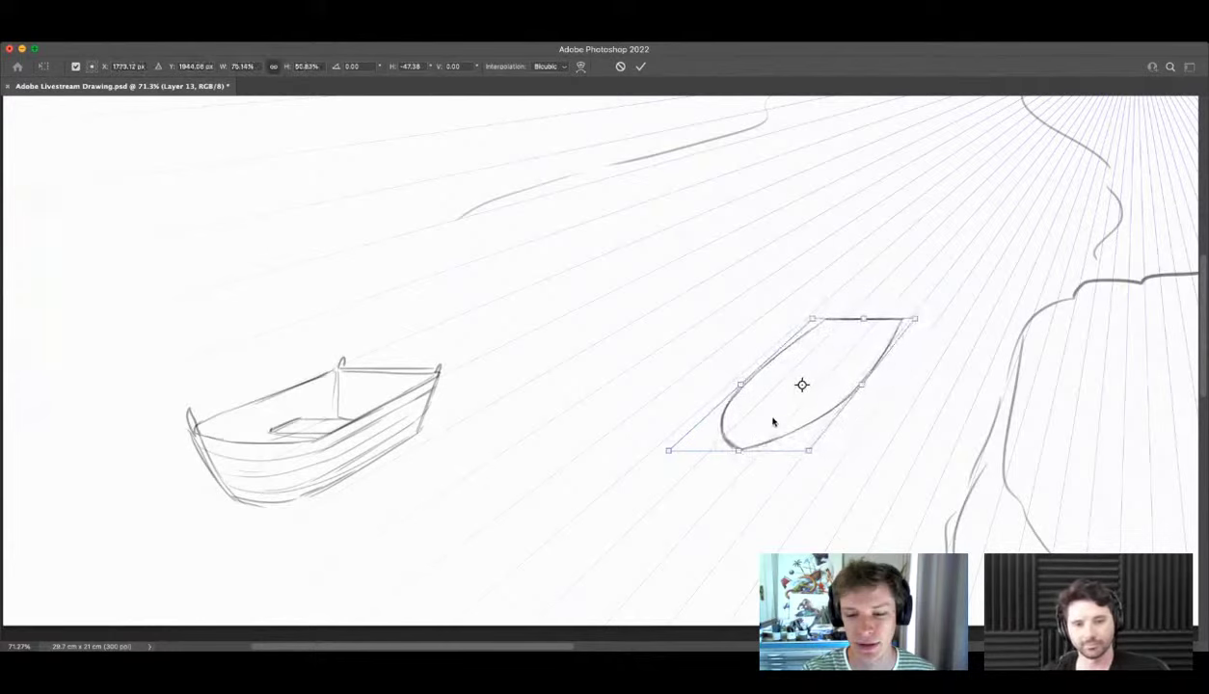
{"action": "left_click_drag", "start_coordinate": [741, 457], "coordinate": [738, 456]}
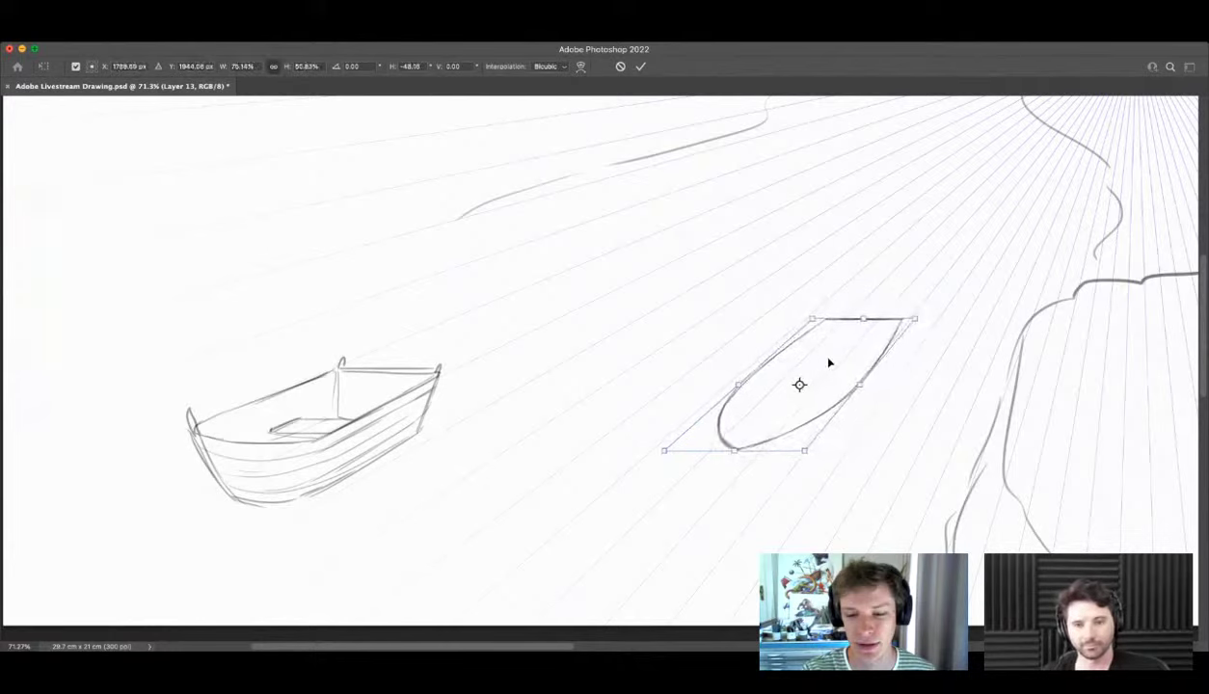
{"action": "left_click_drag", "start_coordinate": [829, 362], "coordinate": [743, 385]}
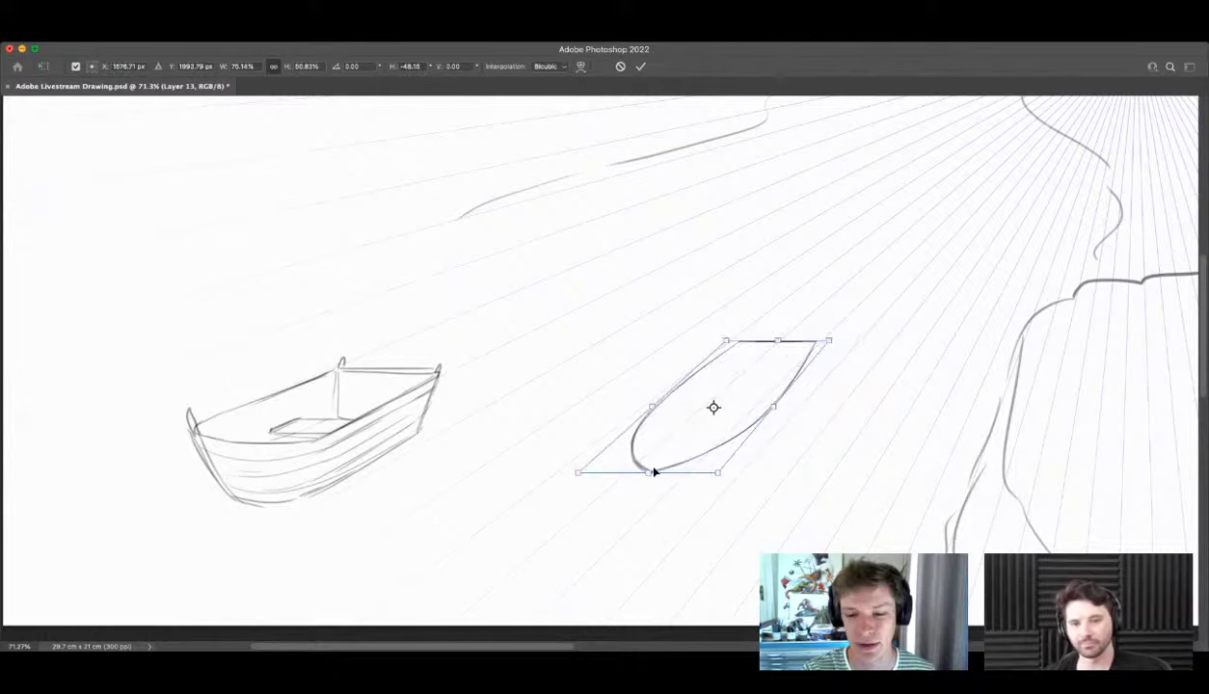
{"action": "left_click_drag", "start_coordinate": [654, 472], "coordinate": [669, 440]}
{"action": "key", "text": "Return"}
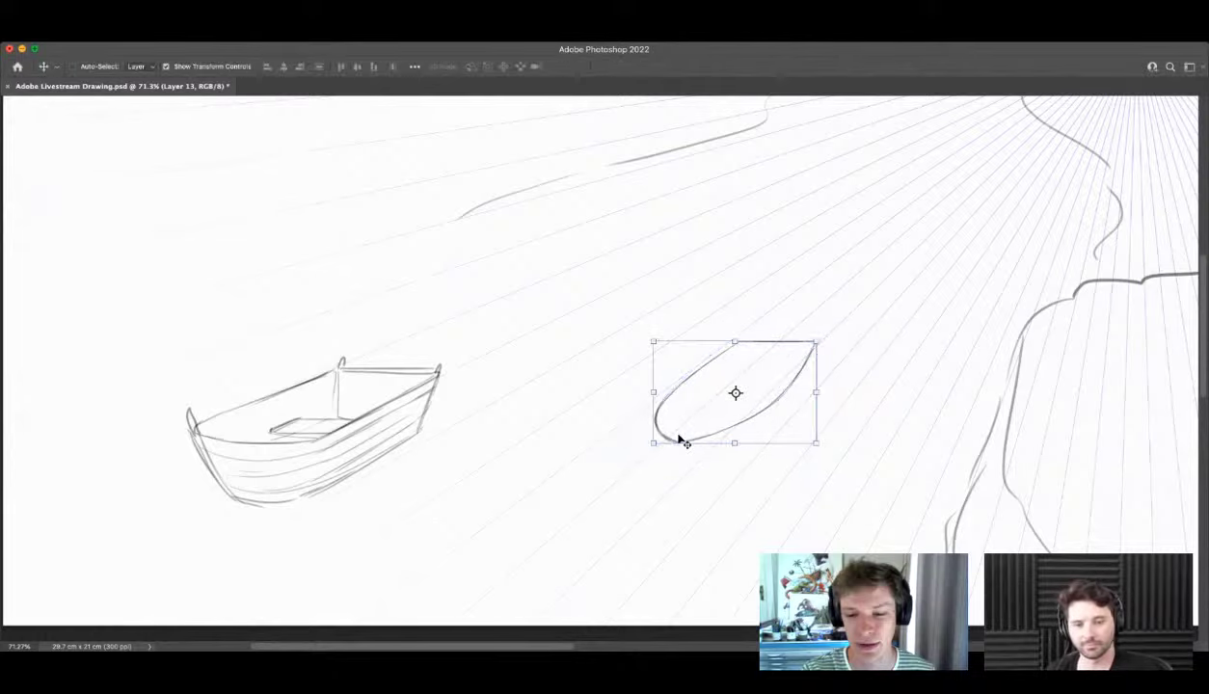
Step: Sketch the hull sides, transom edges and floor lines below the skewed boat outline to build the second rowboat
{"action": "key", "text": "z"}
{"action": "left_click_drag", "start_coordinate": [756, 372], "coordinate": [725, 385]}
{"action": "left_click_drag", "start_coordinate": [784, 429], "coordinate": [839, 405]}
{"action": "key", "text": "b"}
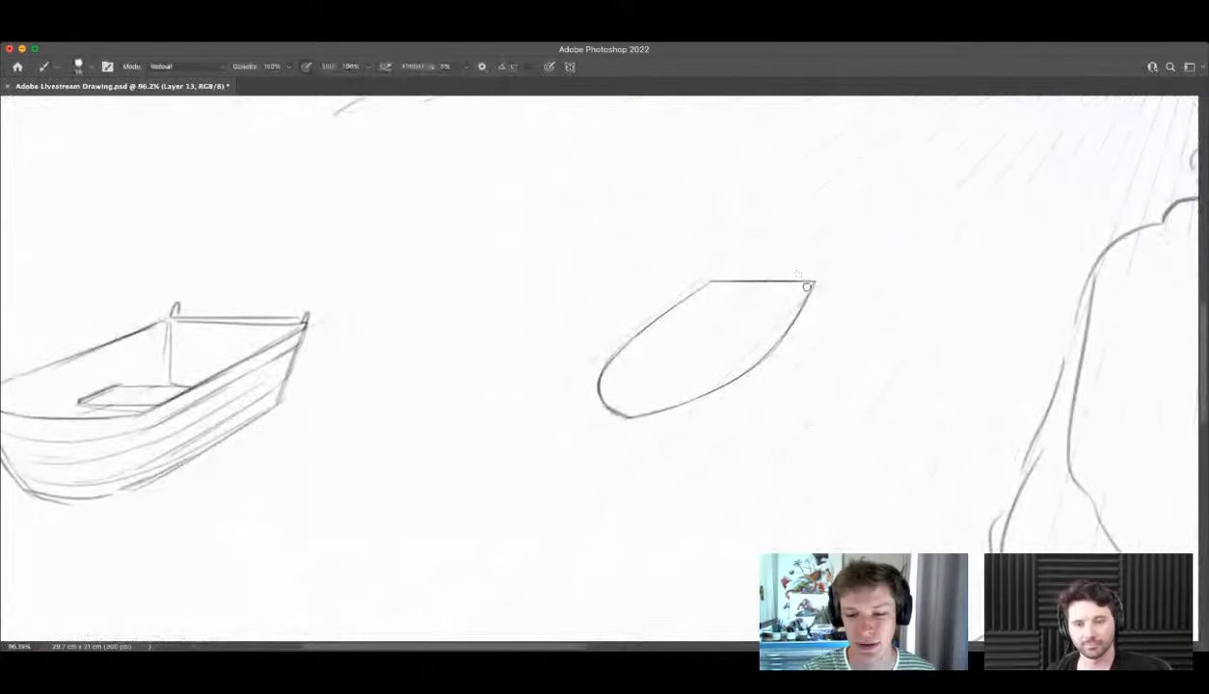
{"action": "left_click_drag", "start_coordinate": [807, 287], "coordinate": [792, 395]}
{"action": "left_click_drag", "start_coordinate": [595, 381], "coordinate": [651, 478]}
{"action": "mouse_move", "coordinate": [710, 284]}
{"action": "left_mouse_down"}
{"action": "mouse_move", "coordinate": [718, 337]}
{"action": "mouse_move", "coordinate": [780, 342]}
{"action": "mouse_move", "coordinate": [634, 411]}
{"action": "left_mouse_up"}
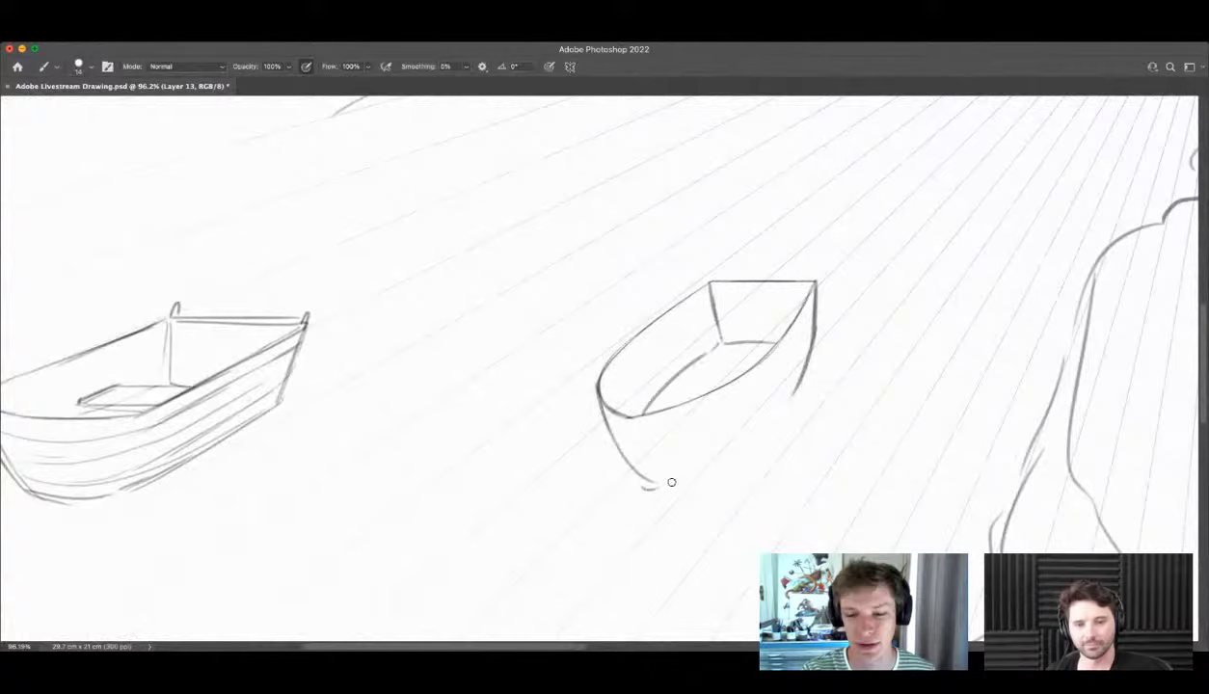
{"action": "mouse_move", "coordinate": [642, 482]}
{"action": "left_mouse_down"}
{"action": "mouse_move", "coordinate": [777, 376]}
{"action": "mouse_move", "coordinate": [655, 476]}
{"action": "mouse_move", "coordinate": [561, 524]}
{"action": "left_mouse_up"}
{"action": "key", "text": "z"}
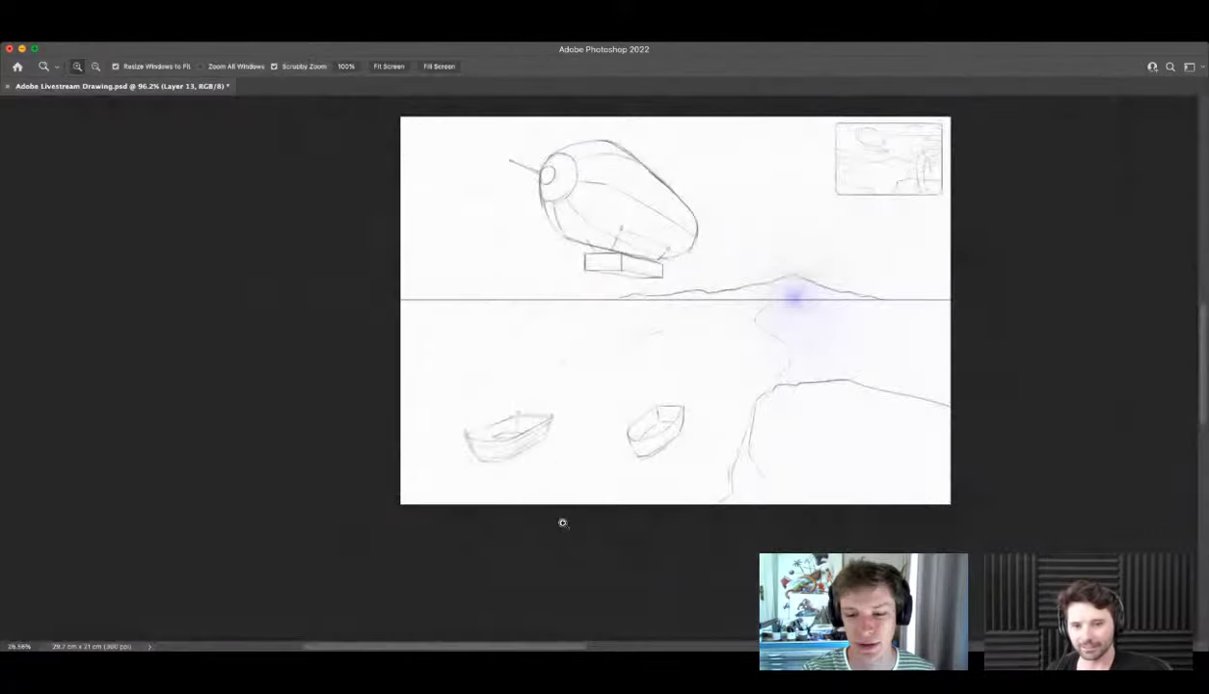
{"action": "left_click_drag", "start_coordinate": [588, 415], "coordinate": [555, 420]}
{"action": "left_click_drag", "start_coordinate": [687, 383], "coordinate": [732, 419]}
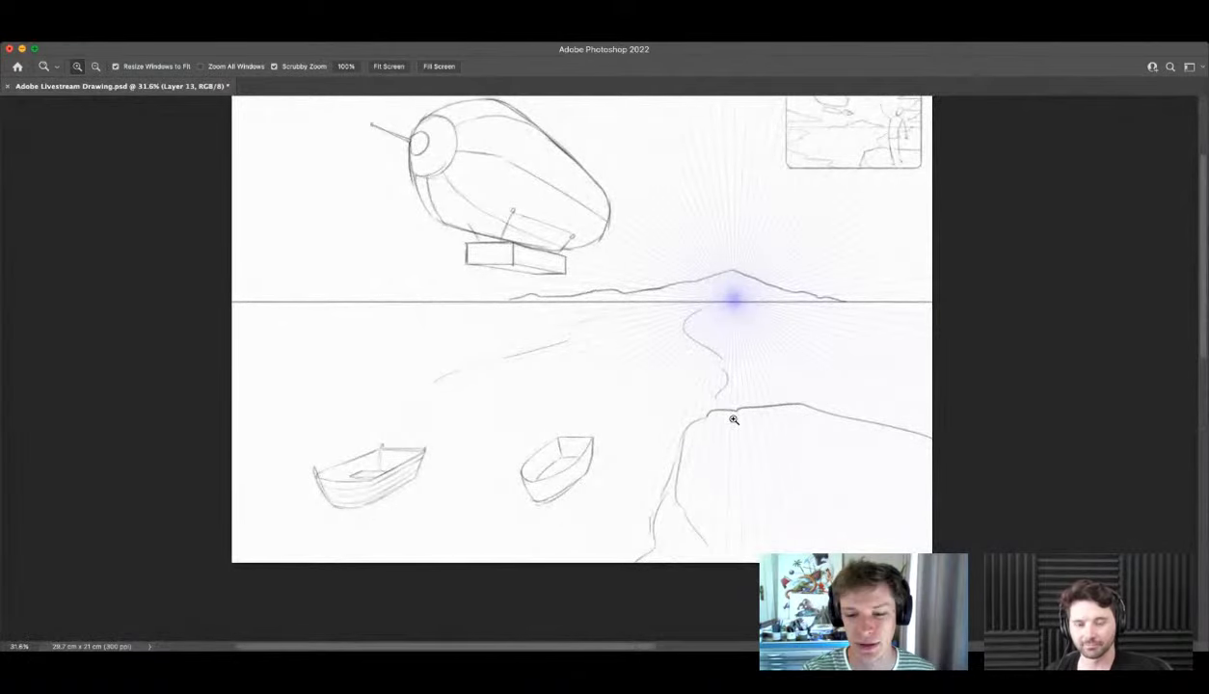
{"action": "left_click_drag", "start_coordinate": [675, 397], "coordinate": [711, 305]}
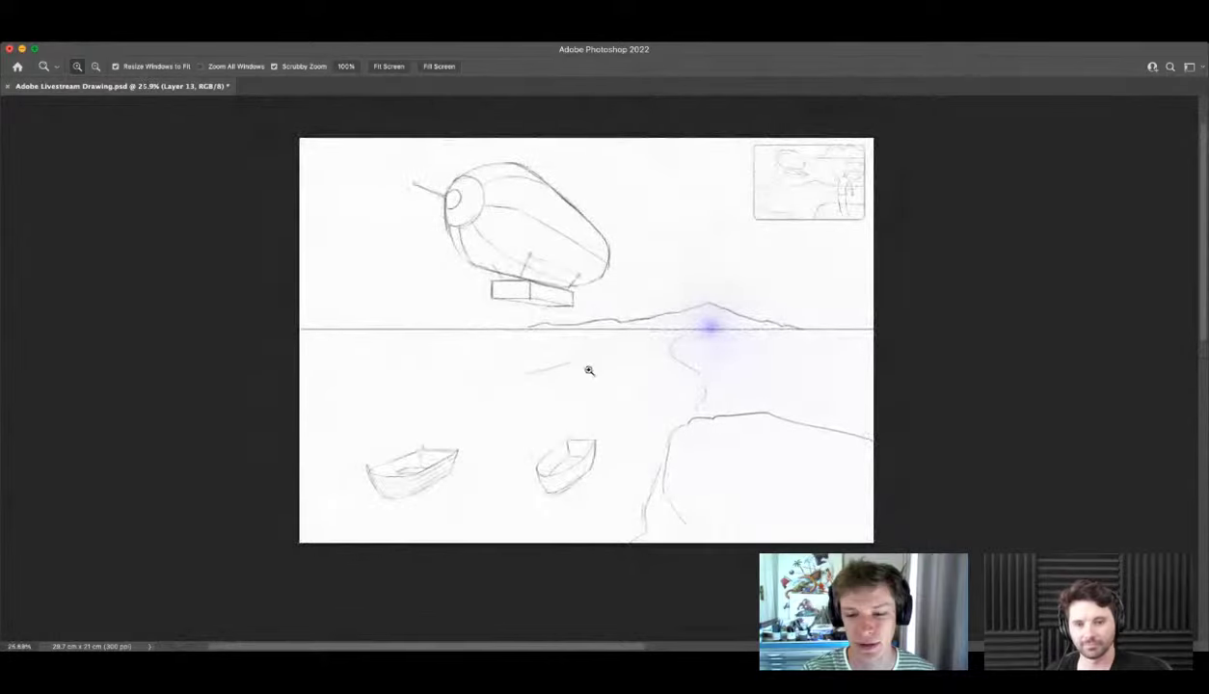
{"action": "left_click_drag", "start_coordinate": [585, 370], "coordinate": [731, 331]}
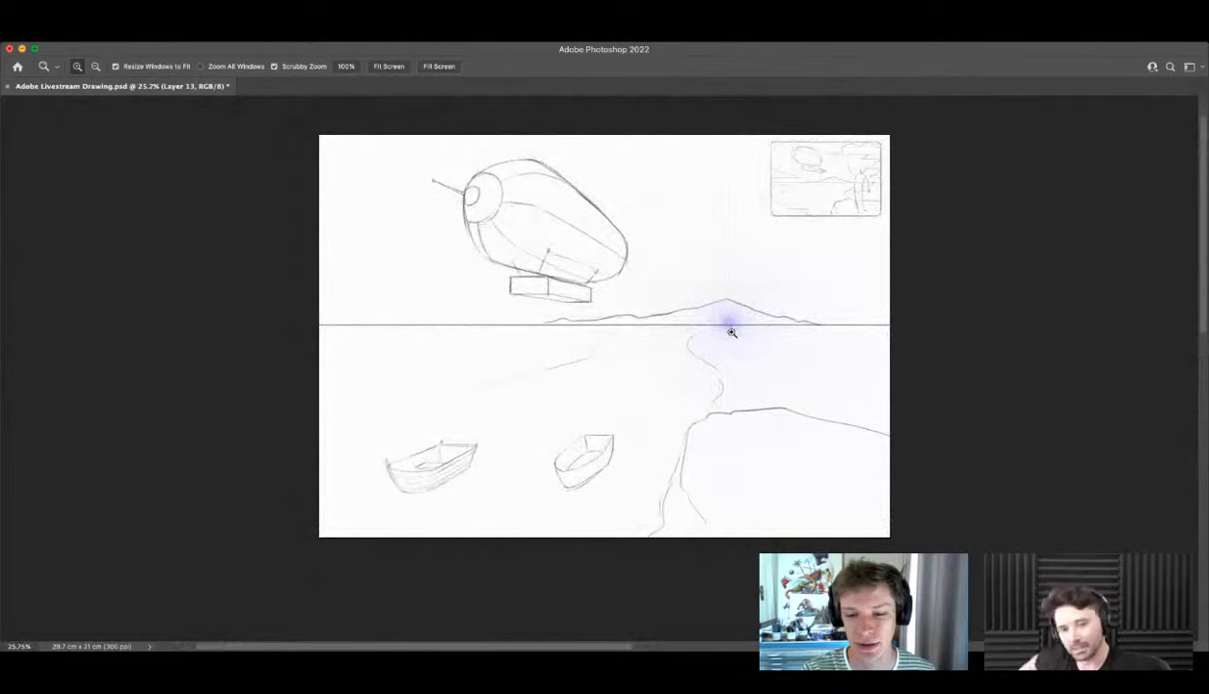
{"action": "left_click_drag", "start_coordinate": [801, 426], "coordinate": [790, 432]}
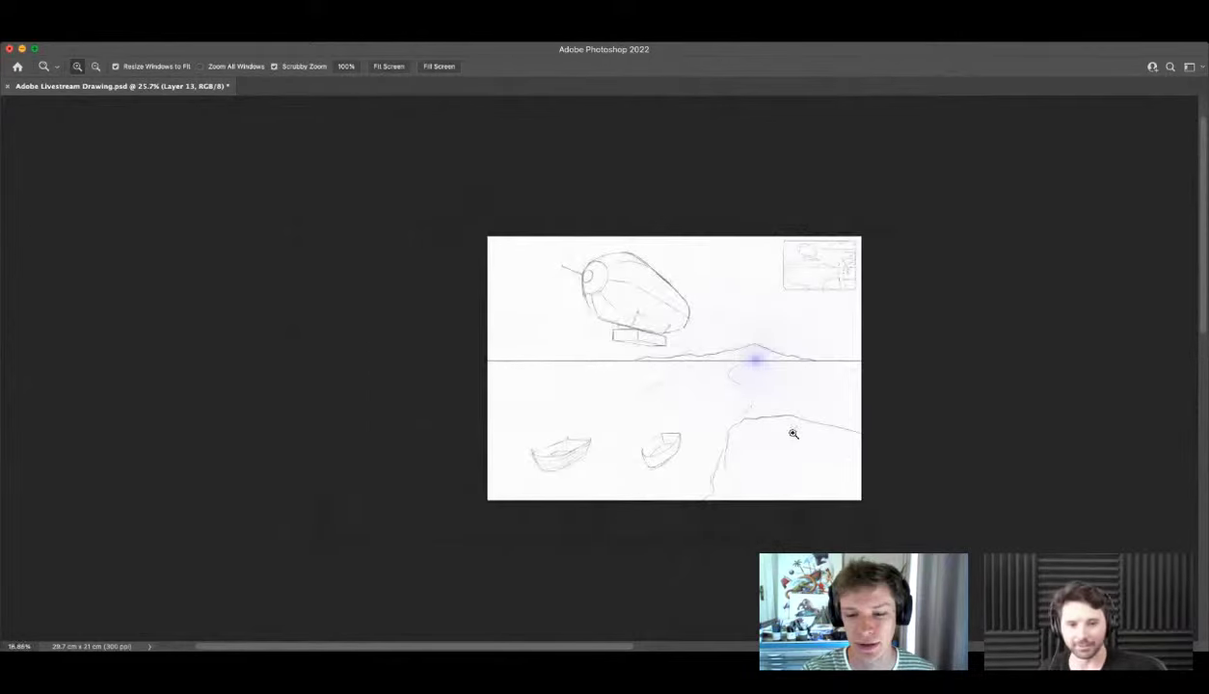
{"action": "left_click_drag", "start_coordinate": [737, 348], "coordinate": [725, 463]}
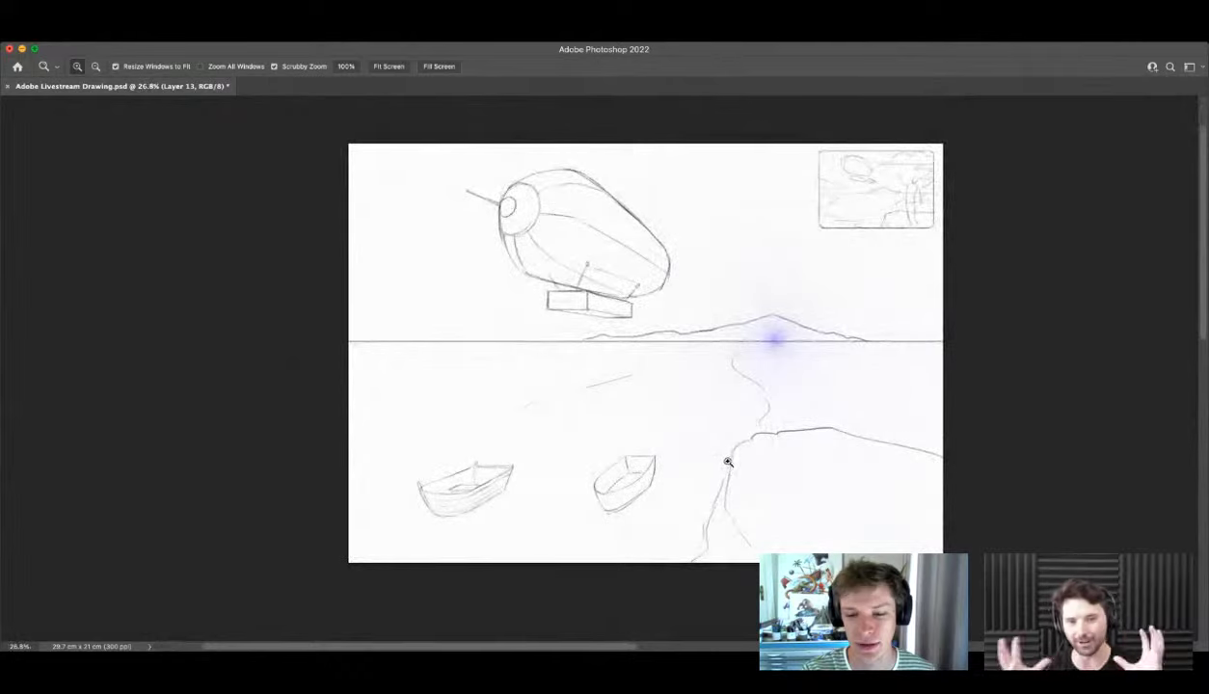
Step: Sketch puffy cloud outlines descending from the left and right canvas edges to the horizon on either side of the mountains
{"action": "key", "text": "b"}
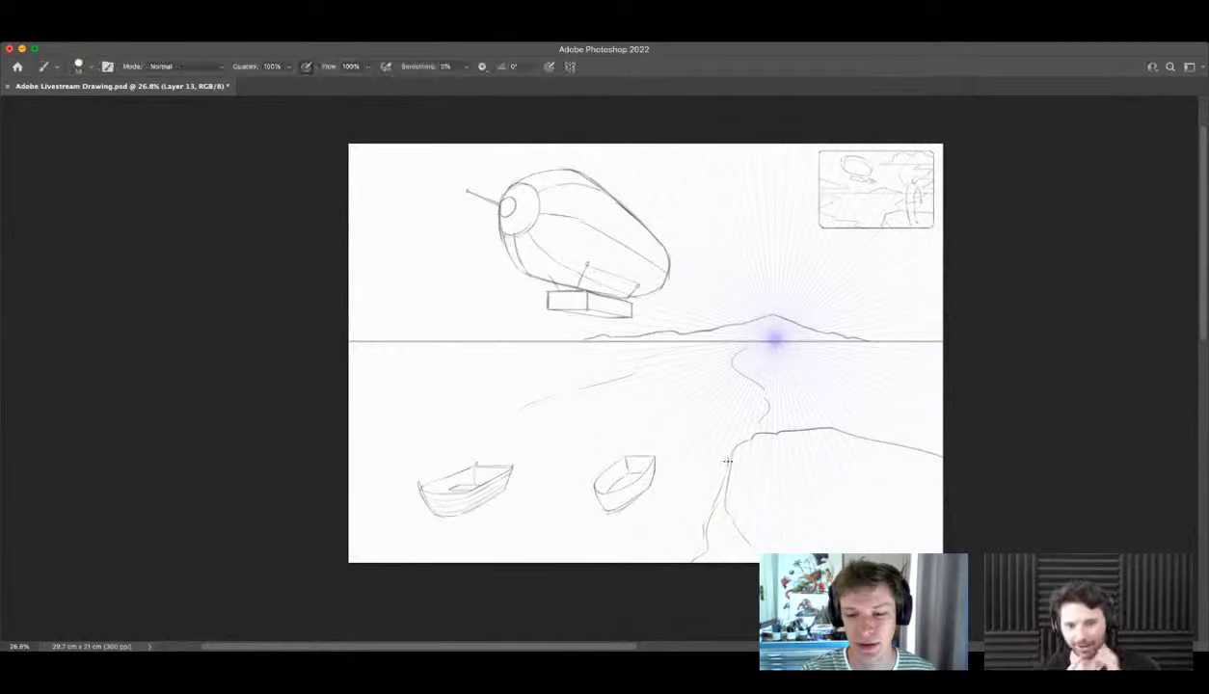
{"action": "mouse_move", "coordinate": [356, 225]}
{"action": "left_mouse_down"}
{"action": "mouse_move", "coordinate": [388, 212]}
{"action": "mouse_move", "coordinate": [414, 270]}
{"action": "mouse_move", "coordinate": [550, 338]}
{"action": "left_mouse_up"}
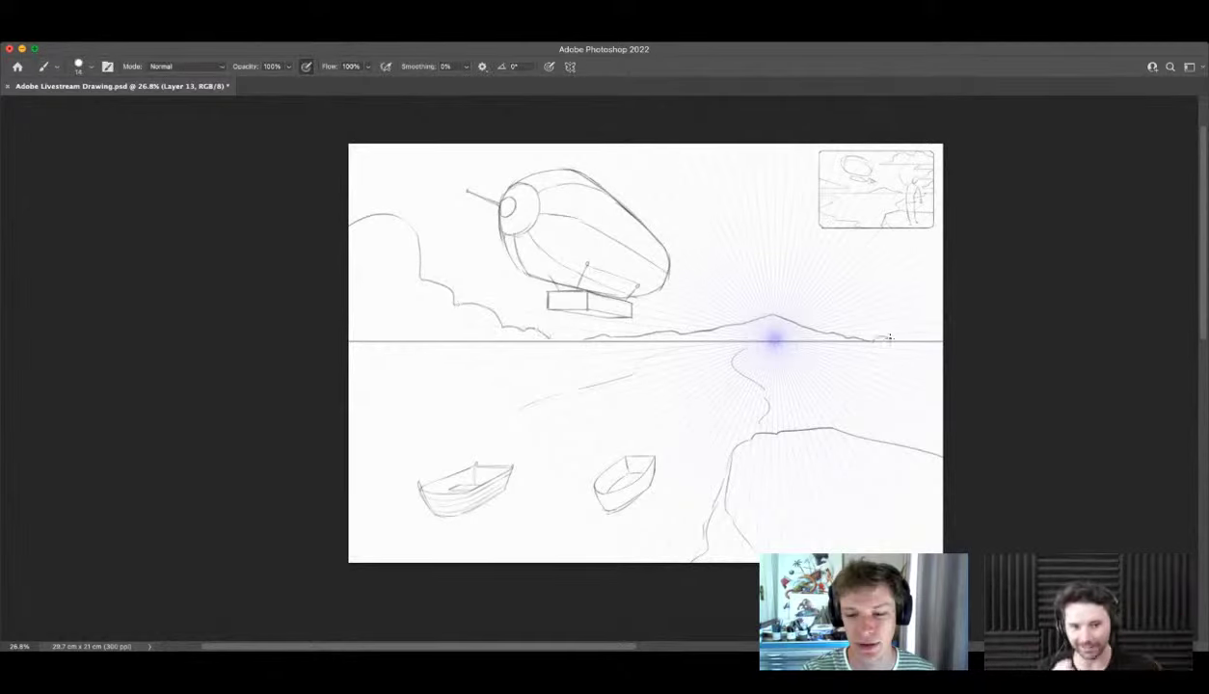
{"action": "left_click_drag", "start_coordinate": [888, 337], "coordinate": [940, 293]}
{"action": "key", "text": "z"}
{"action": "left_click", "coordinate": [796, 333]}
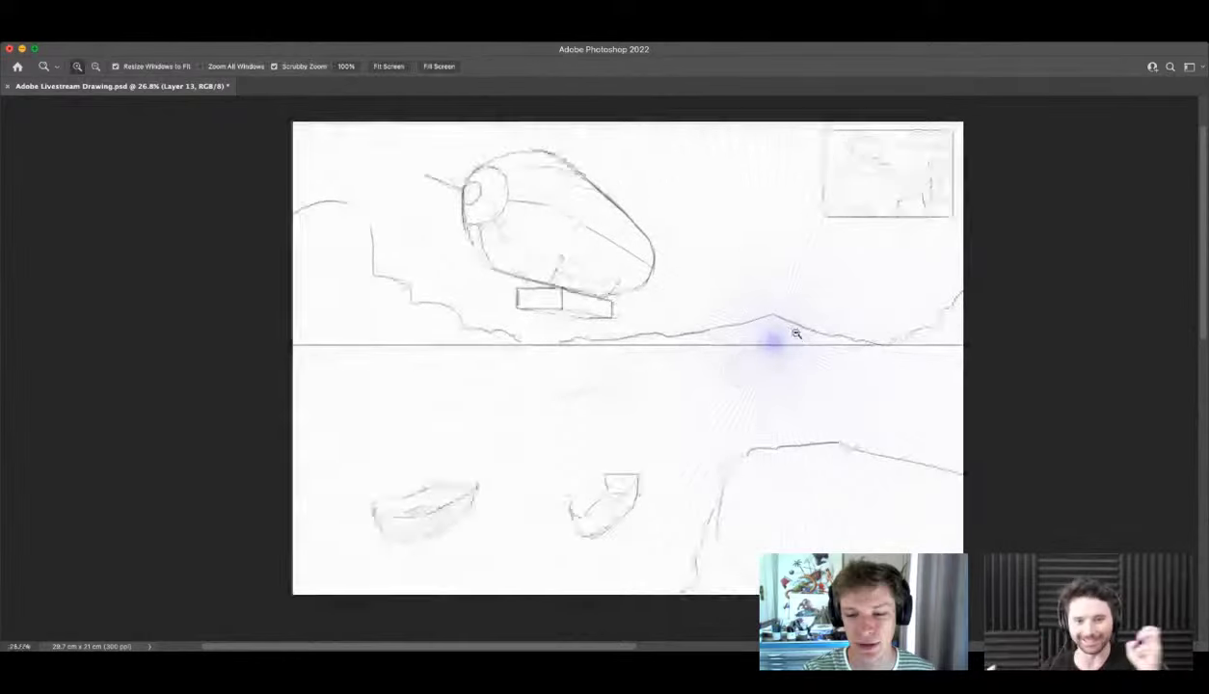
Step: Sketch two long stepped shoreline contours running from the horizon below the airship to the left canvas edge
{"action": "key", "text": "b"}
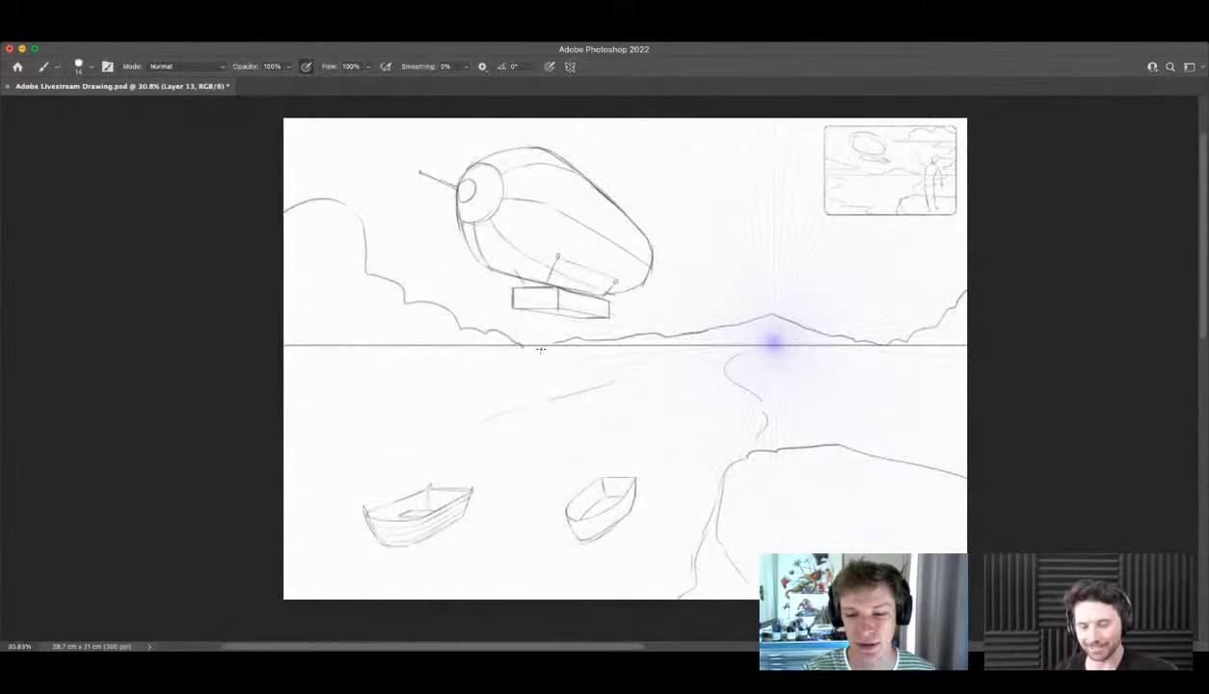
{"action": "key", "text": "z"}
{"action": "left_click_drag", "start_coordinate": [581, 362], "coordinate": [552, 364]}
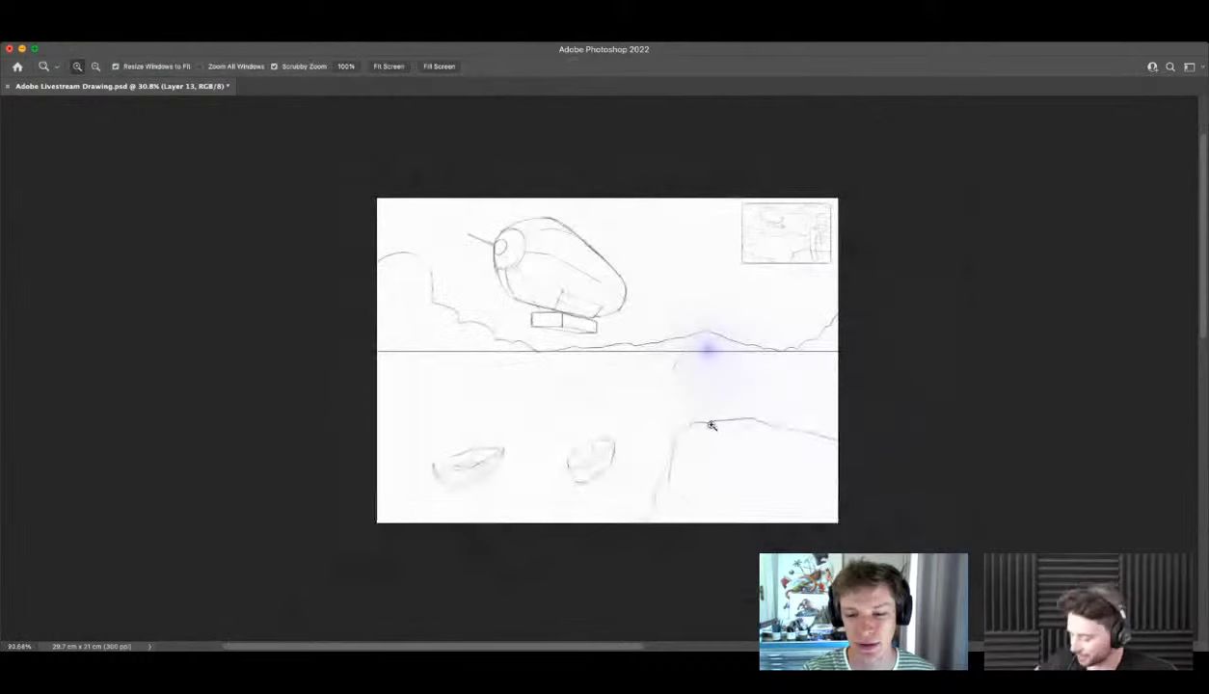
{"action": "left_click_drag", "start_coordinate": [682, 394], "coordinate": [697, 401]}
{"action": "key", "text": "b"}
{"action": "left_click_drag", "start_coordinate": [593, 347], "coordinate": [378, 391]}
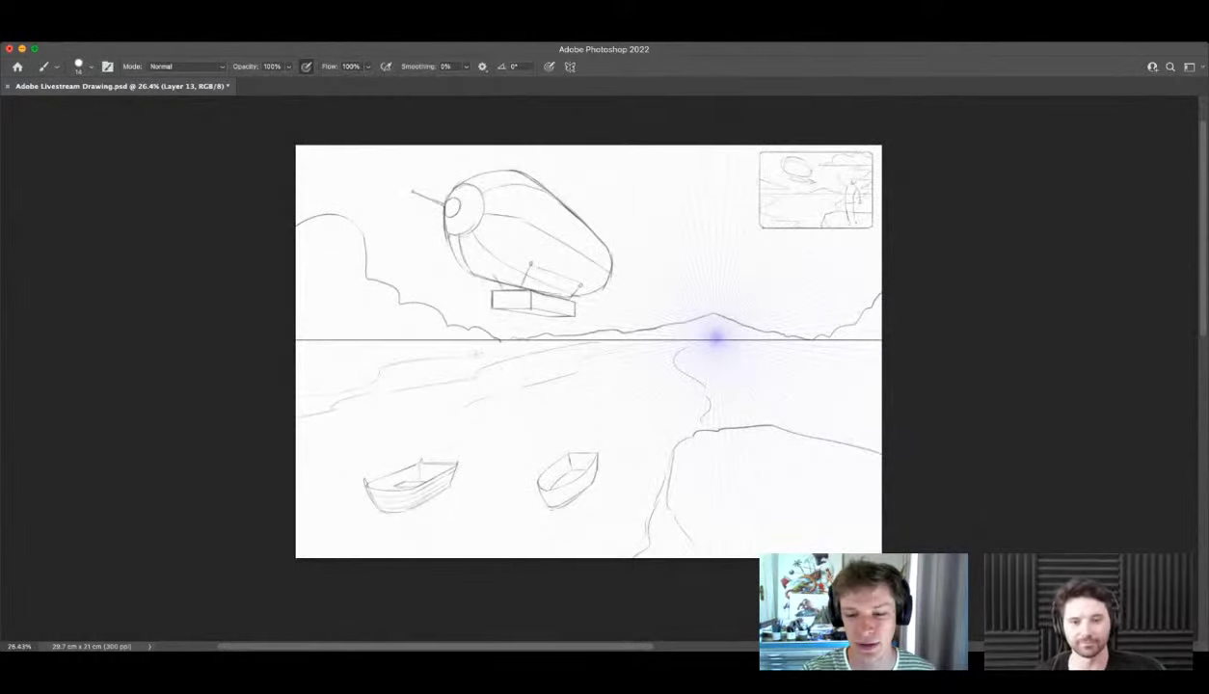
Step: Sketch a shoreline curving from the horizon beside the vanishing point down to the right canvas edge, above the cliff
{"action": "key", "text": "z"}
{"action": "left_click_drag", "start_coordinate": [717, 349], "coordinate": [691, 353]}
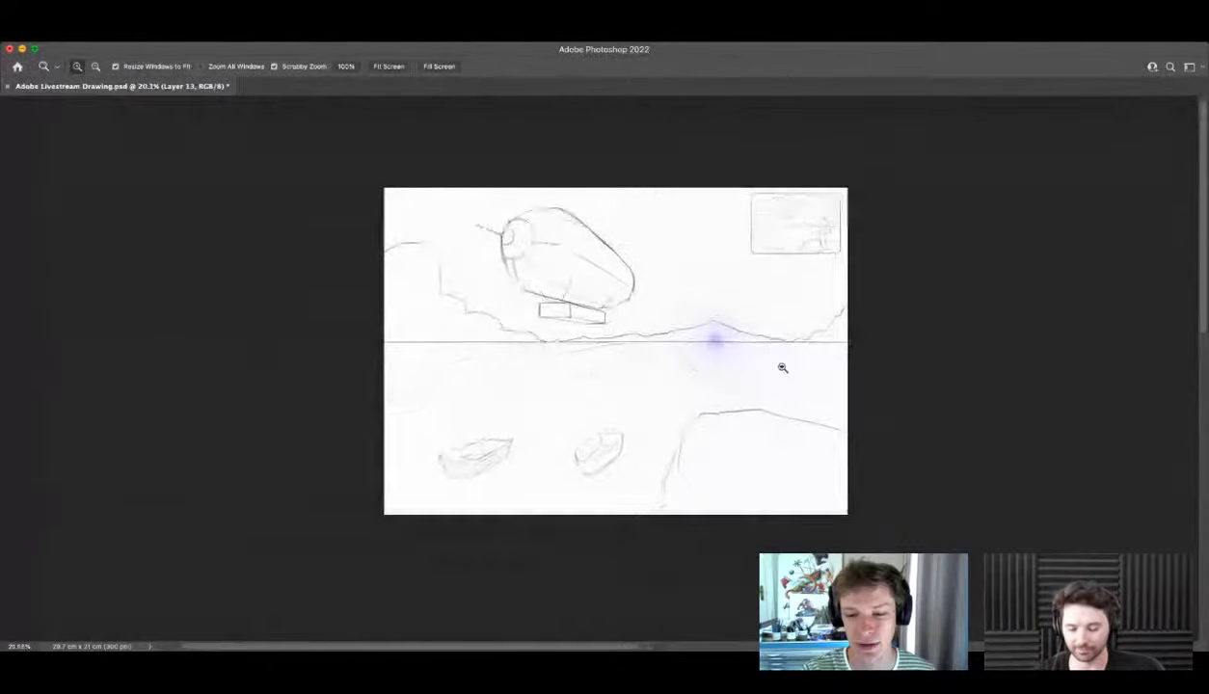
{"action": "left_click_drag", "start_coordinate": [774, 361], "coordinate": [800, 353]}
{"action": "key", "text": "b"}
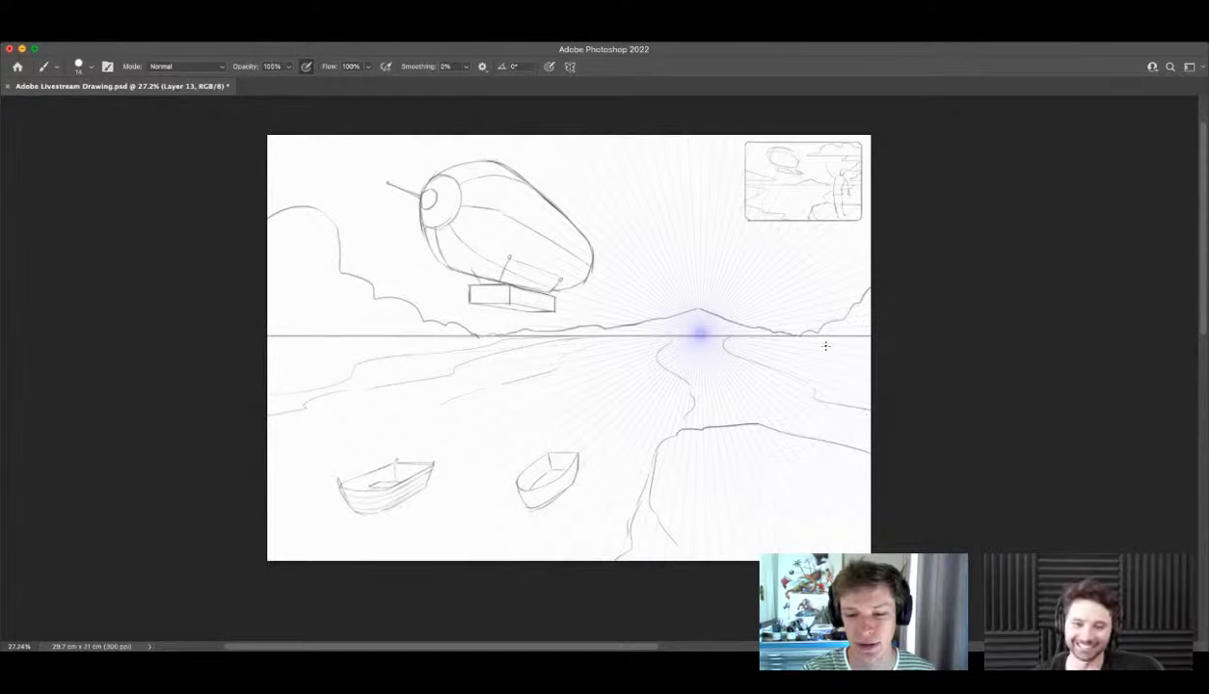
{"action": "key", "text": "z"}
{"action": "mouse_move", "coordinate": [804, 359]}
{"action": "left_mouse_down"}
{"action": "mouse_move", "coordinate": [715, 344]}
{"action": "mouse_move", "coordinate": [827, 278]}
{"action": "mouse_move", "coordinate": [841, 300]}
{"action": "left_mouse_up"}
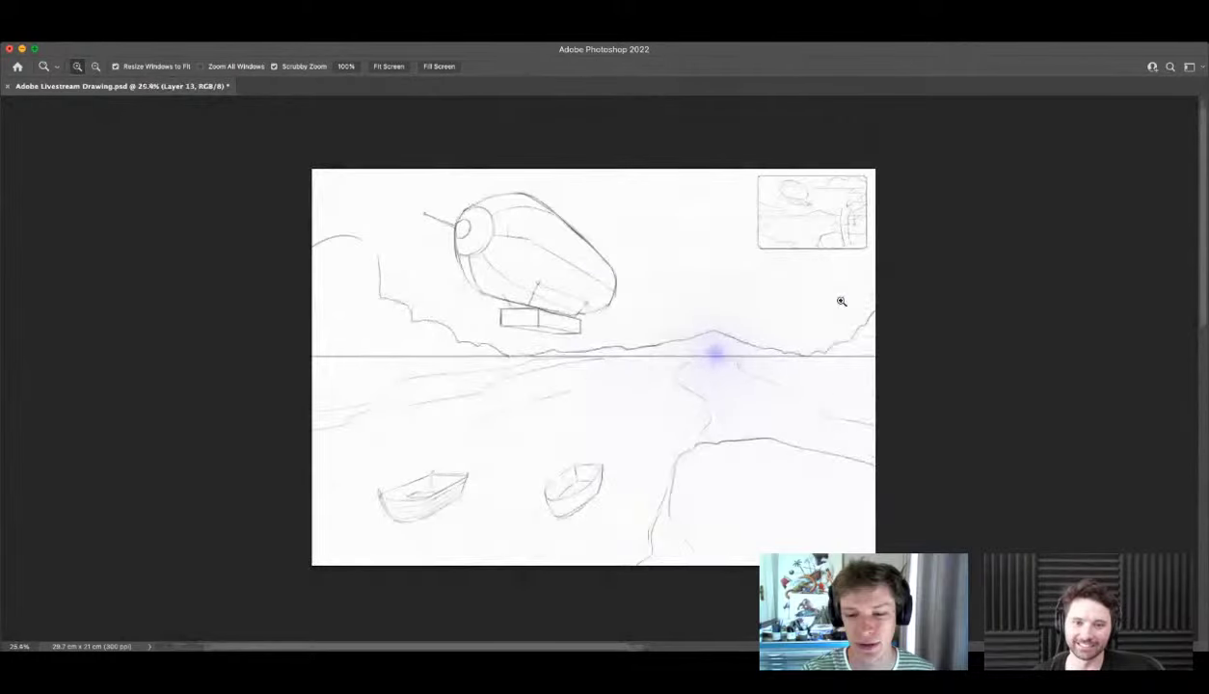
{"action": "key", "text": "b"}
{"action": "key", "text": "z"}
{"action": "left_click_drag", "start_coordinate": [756, 413], "coordinate": [766, 432]}
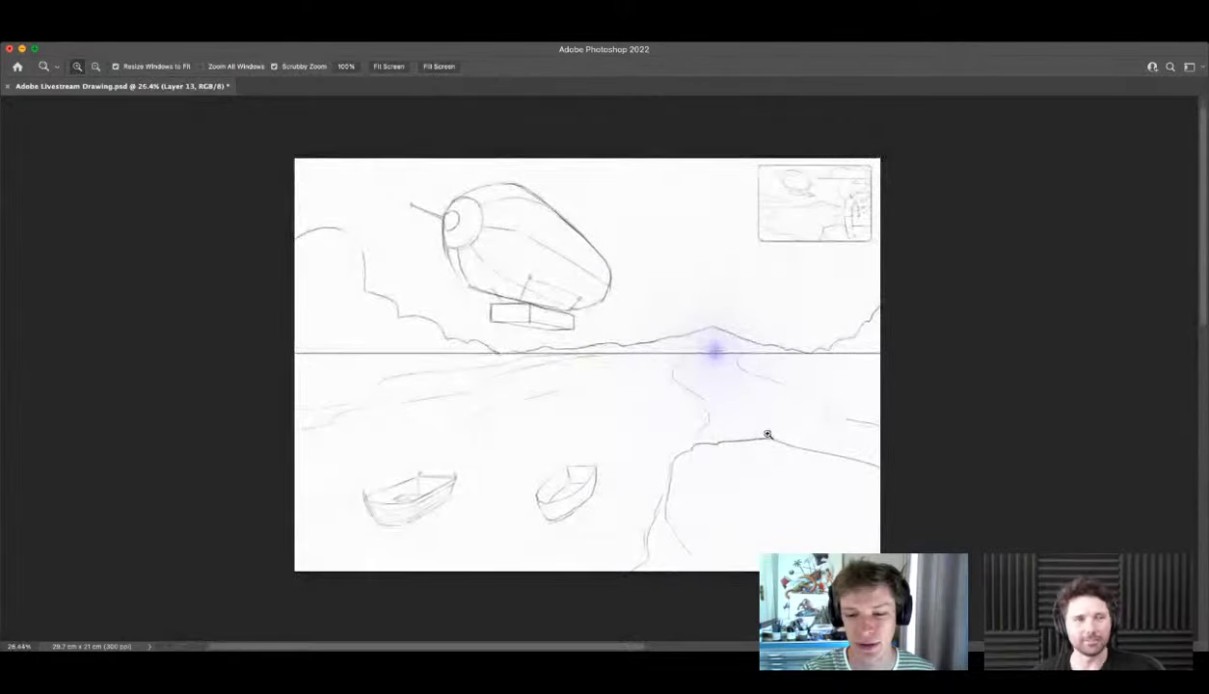
{"action": "left_click_drag", "start_coordinate": [716, 365], "coordinate": [713, 405]}
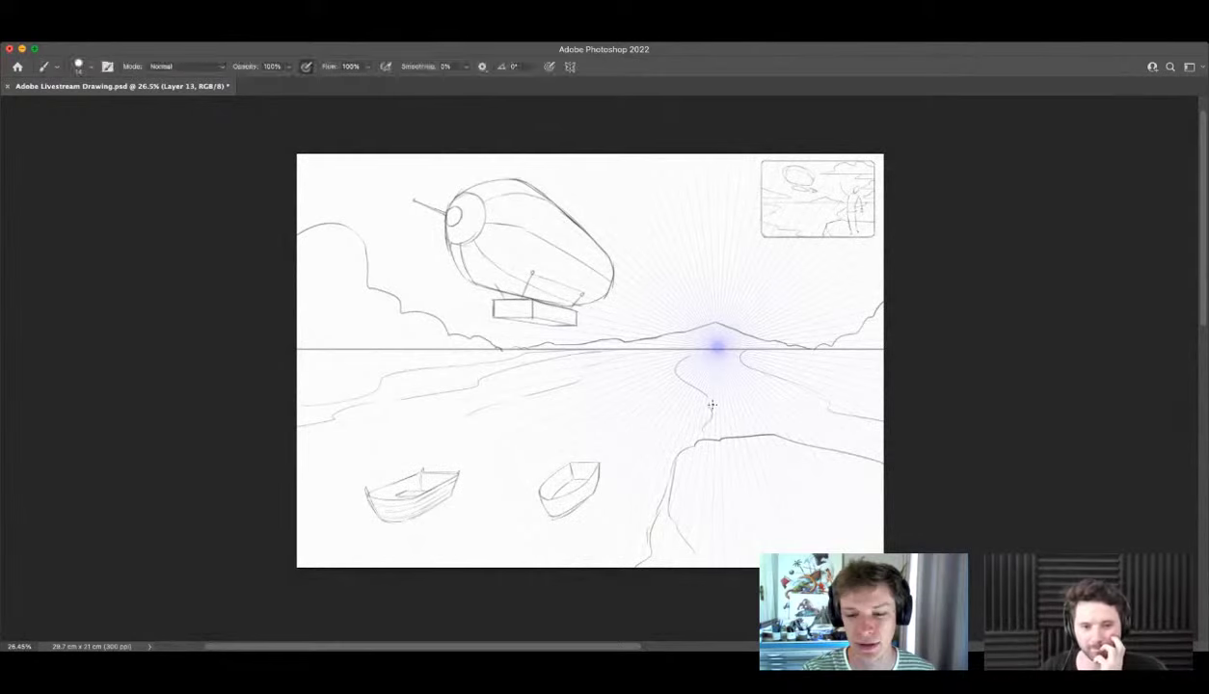
Step: Try sketching three adjoining panels with curved upper and lower edges in the sky between the airship and the thumbnail
{"action": "left_click_drag", "start_coordinate": [681, 197], "coordinate": [723, 215]}
{"action": "left_click_drag", "start_coordinate": [620, 249], "coordinate": [620, 368]}
{"action": "key", "text": "ctrl+z"}
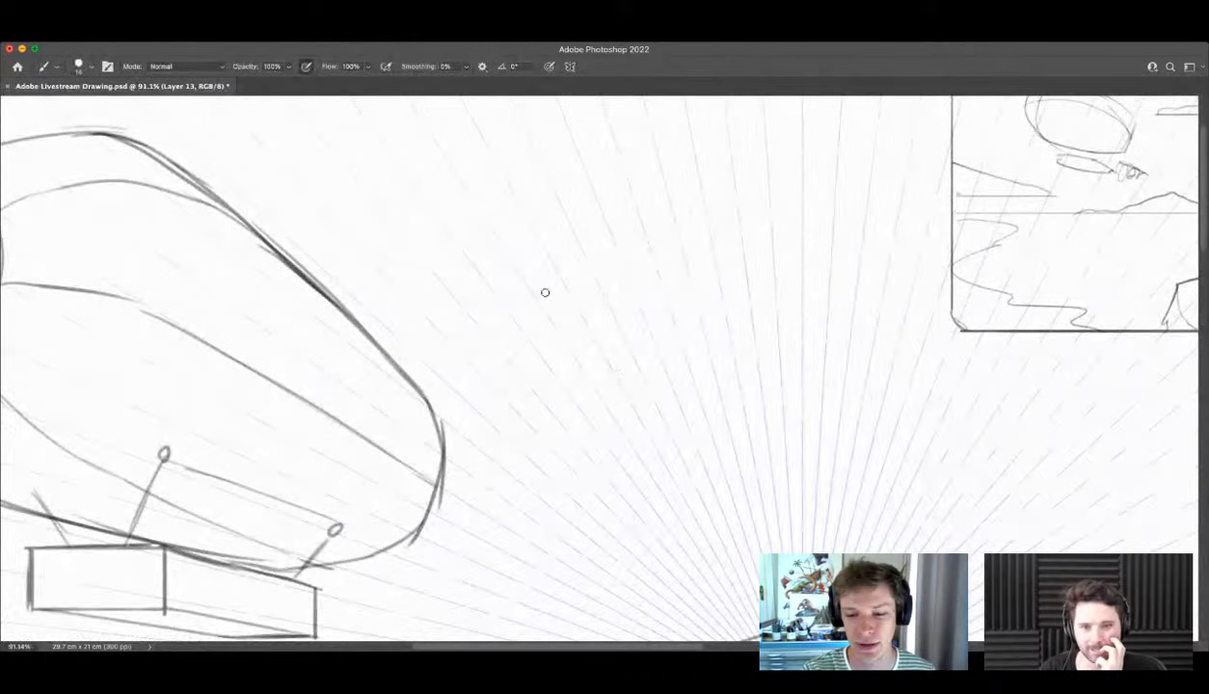
{"action": "left_click_drag", "start_coordinate": [563, 296], "coordinate": [563, 374]}
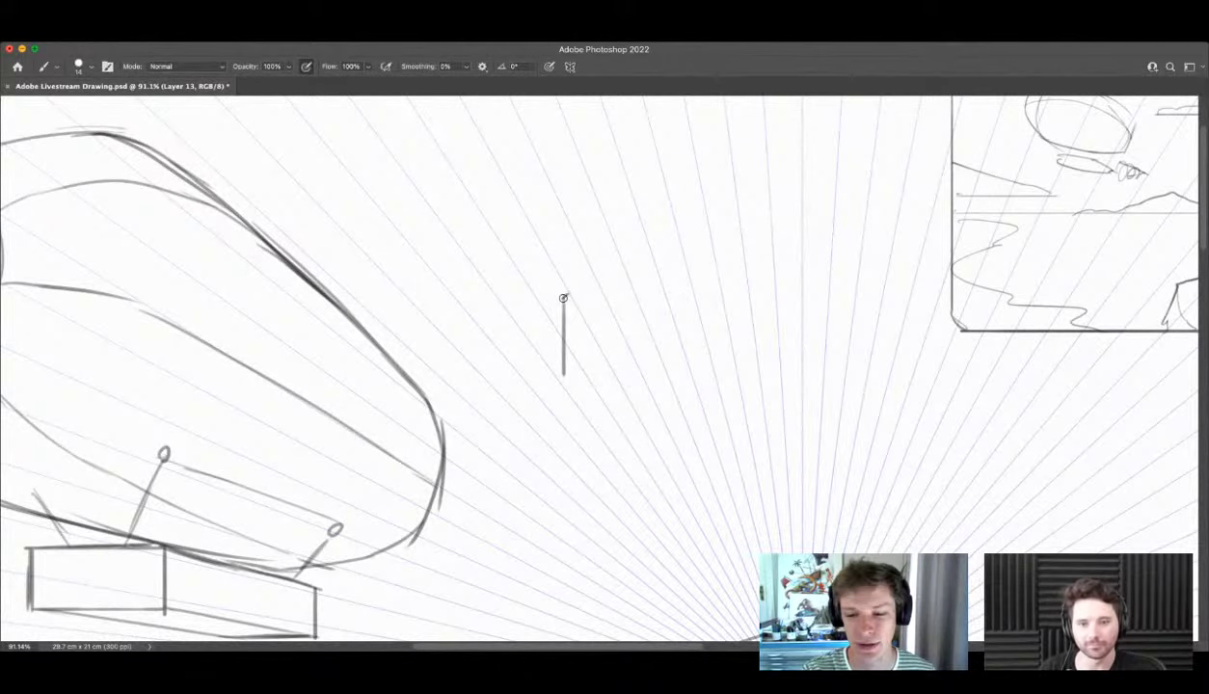
{"action": "mouse_move", "coordinate": [567, 296]}
{"action": "left_mouse_down"}
{"action": "mouse_move", "coordinate": [657, 268]}
{"action": "mouse_move", "coordinate": [730, 266]}
{"action": "mouse_move", "coordinate": [786, 301]}
{"action": "mouse_move", "coordinate": [789, 384]}
{"action": "mouse_move", "coordinate": [692, 405]}
{"action": "mouse_move", "coordinate": [585, 392]}
{"action": "mouse_move", "coordinate": [562, 374]}
{"action": "mouse_move", "coordinate": [551, 285]}
{"action": "mouse_move", "coordinate": [432, 243]}
{"action": "mouse_move", "coordinate": [390, 254]}
{"action": "mouse_move", "coordinate": [389, 328]}
{"action": "left_mouse_up"}
{"action": "left_click_drag", "start_coordinate": [396, 396], "coordinate": [548, 388]}
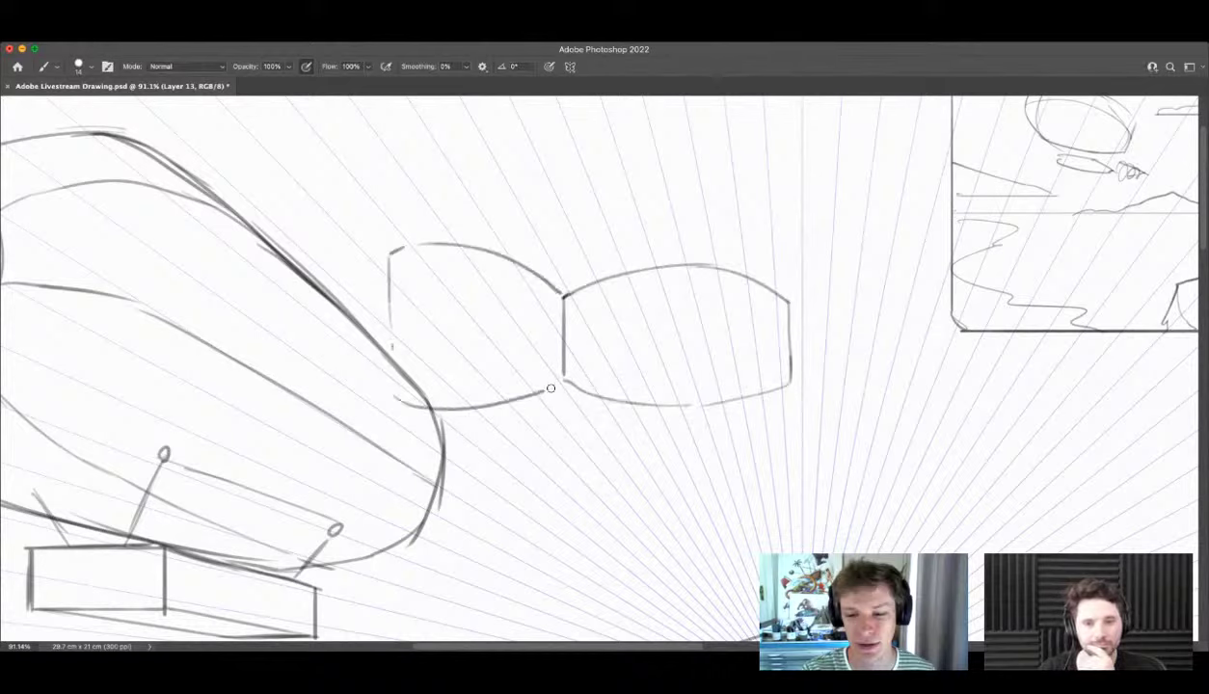
{"action": "mouse_move", "coordinate": [789, 291]}
{"action": "left_mouse_down"}
{"action": "mouse_move", "coordinate": [933, 250]}
{"action": "mouse_move", "coordinate": [940, 269]}
{"action": "mouse_move", "coordinate": [941, 353]}
{"action": "mouse_move", "coordinate": [800, 378]}
{"action": "left_mouse_up"}
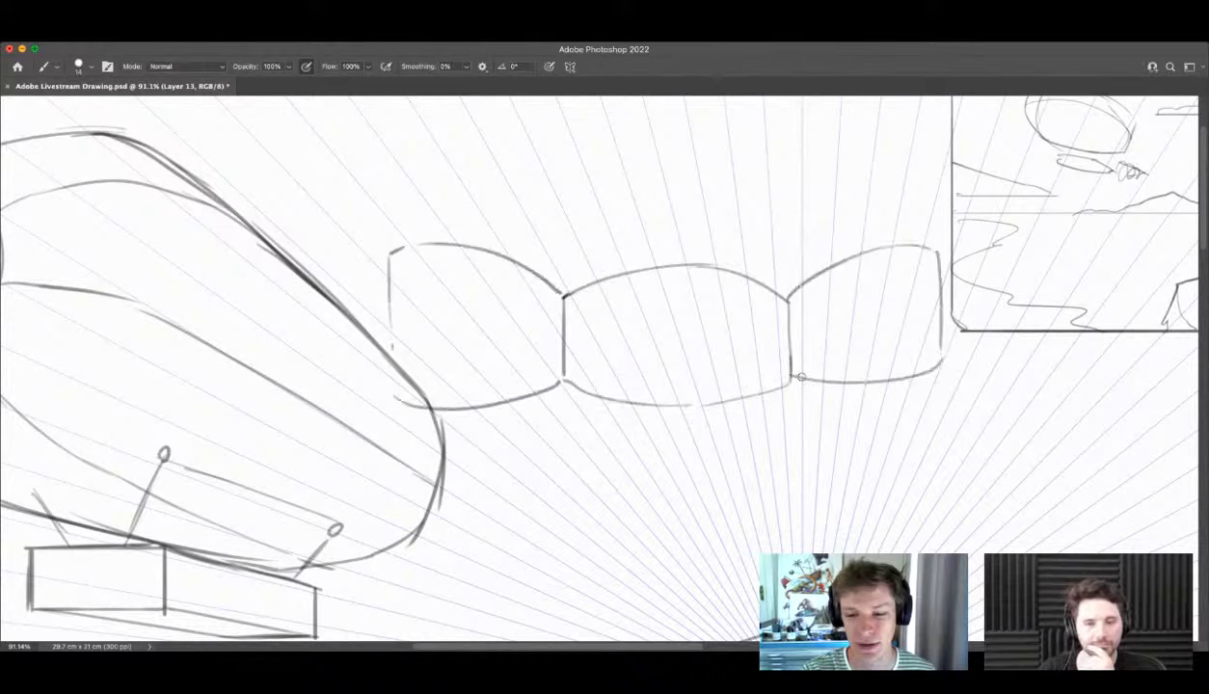
{"action": "left_click_drag", "start_coordinate": [688, 421], "coordinate": [589, 411]}
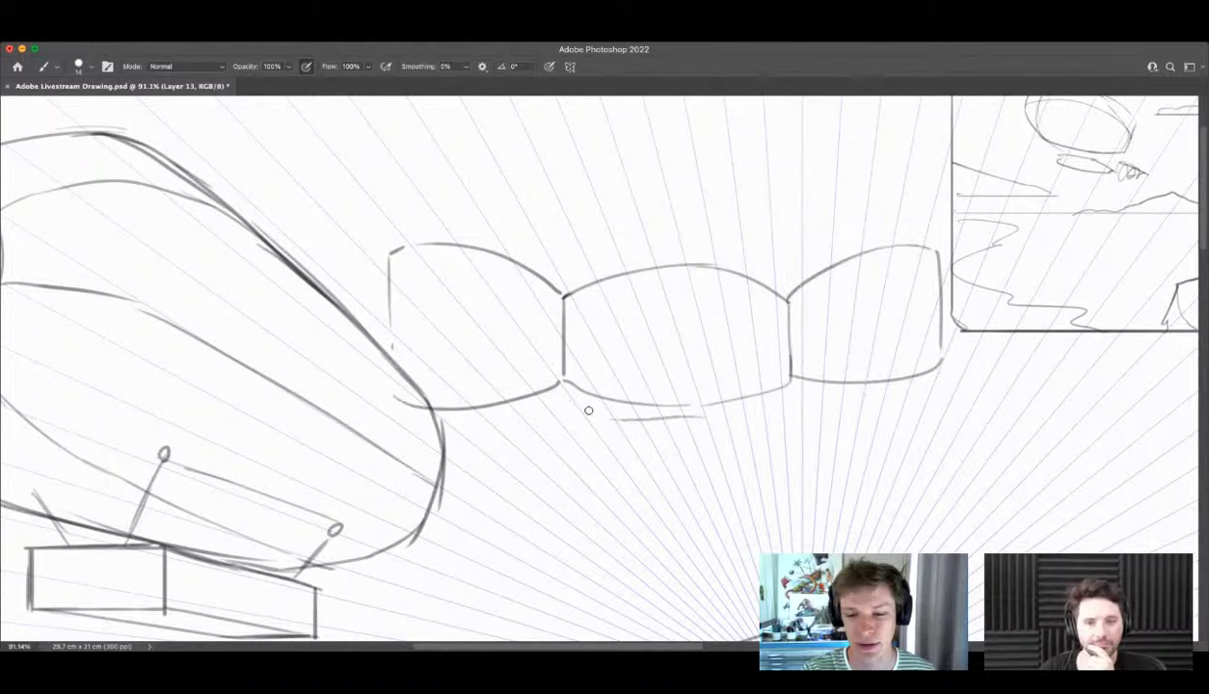
Step: Remove all strokes of the curved panel sketch from the sky beside the airship
{"action": "key", "text": "super+z"}
{"action": "key", "text": "super+z"}
{"action": "key", "text": "super+z"}
{"action": "key", "text": "super+z"}
{"action": "key", "text": "super+z"}
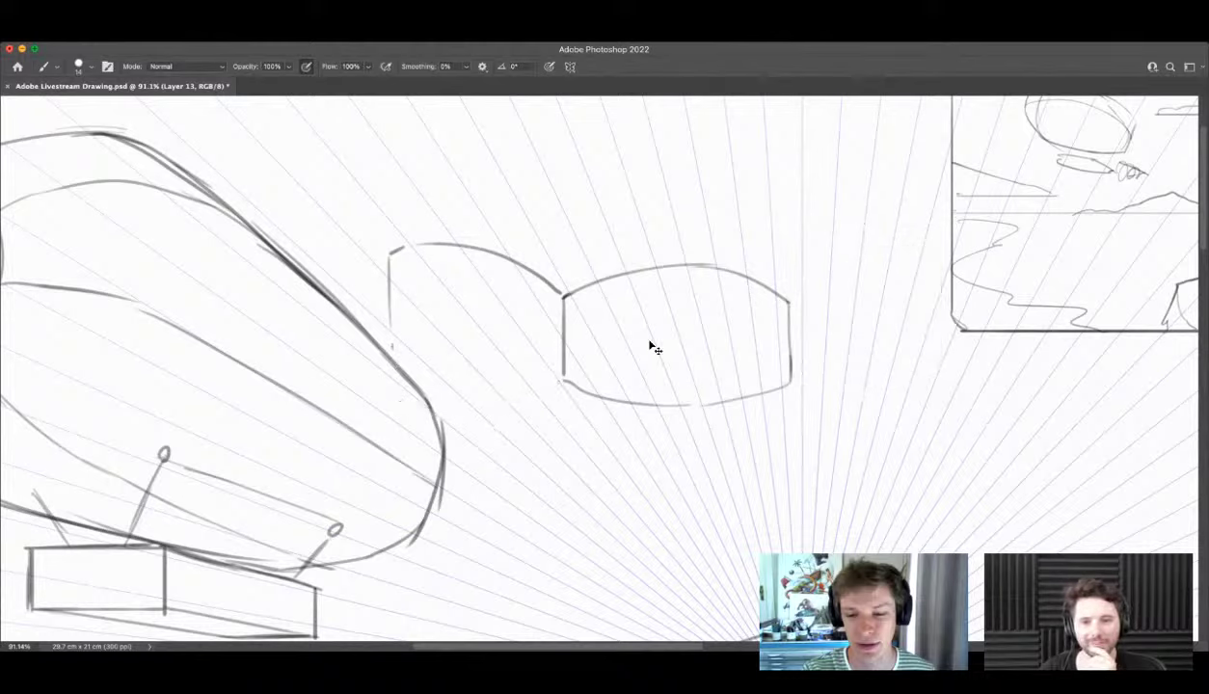
{"action": "key", "text": "super+z"}
{"action": "key", "text": "super+z"}
{"action": "key", "text": "super+z"}
{"action": "key", "text": "super+z"}
{"action": "key", "text": "super+z"}
{"action": "key", "text": "super+z"}
{"action": "key", "text": "super+z"}
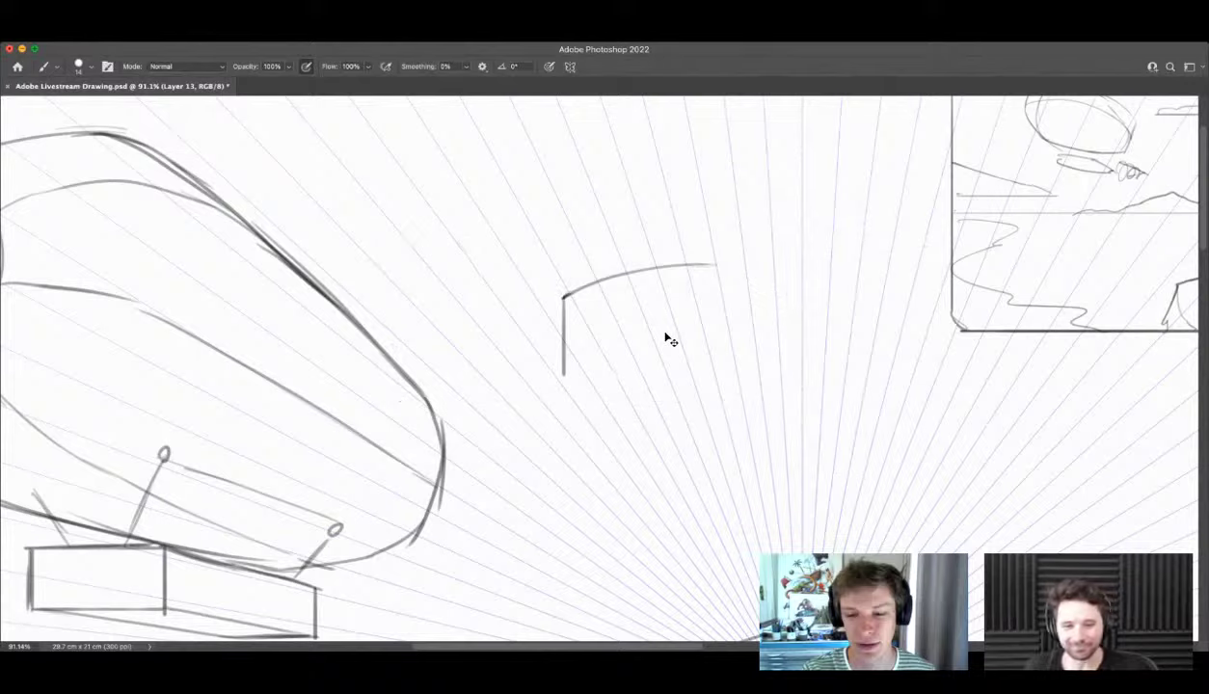
{"action": "left_click_drag", "start_coordinate": [651, 278], "coordinate": [540, 289]}
{"action": "mouse_move", "coordinate": [690, 318]}
{"action": "left_mouse_down"}
{"action": "mouse_move", "coordinate": [721, 340]}
{"action": "mouse_move", "coordinate": [714, 324]}
{"action": "left_mouse_up"}
{"action": "key", "text": "e"}
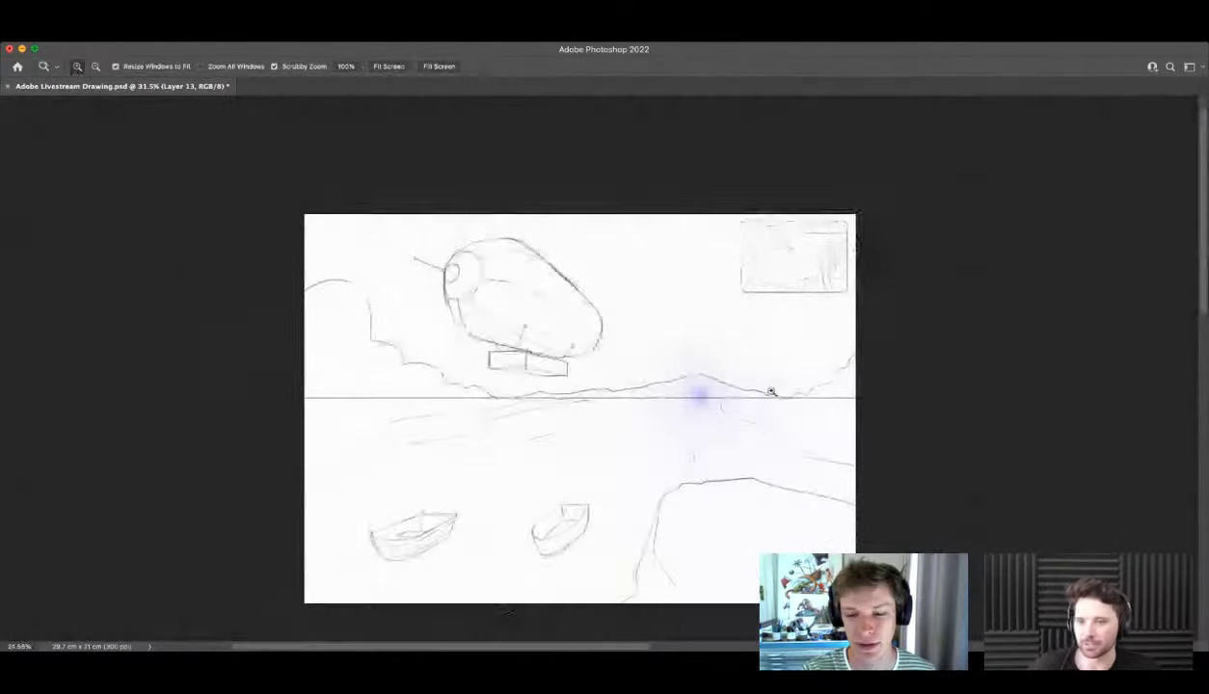
{"action": "left_click_drag", "start_coordinate": [763, 431], "coordinate": [783, 439]}
{"action": "key", "text": "b"}
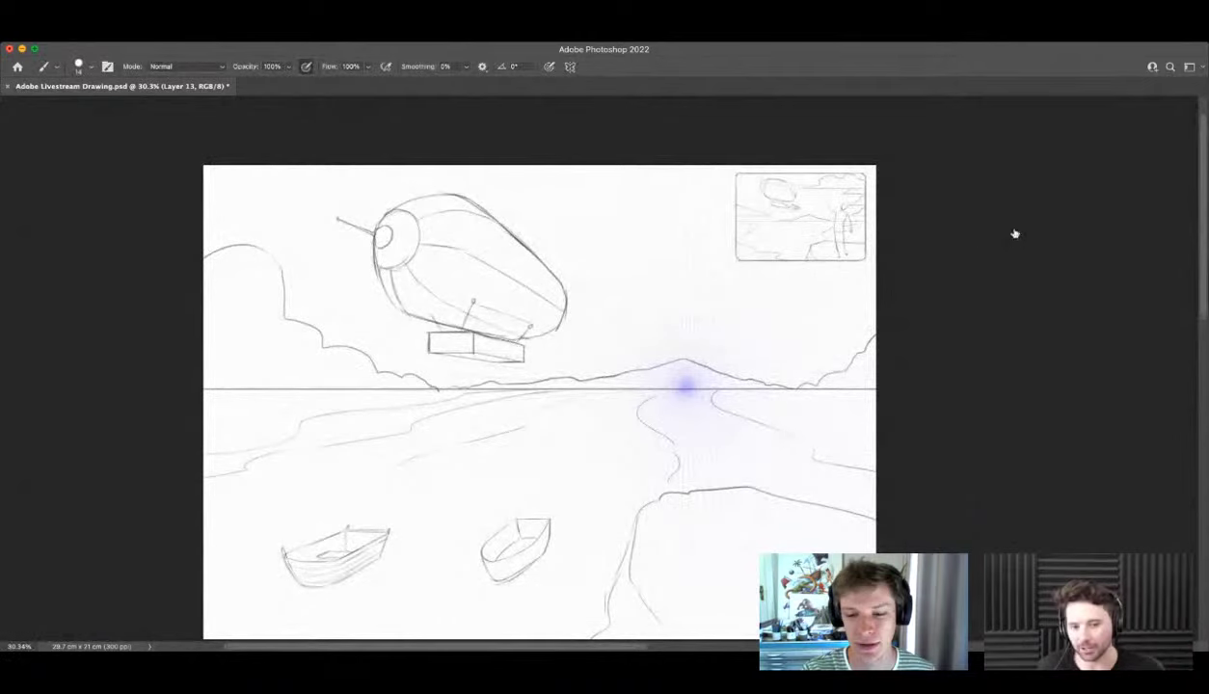
{"action": "key", "text": "z"}
{"action": "mouse_move", "coordinate": [826, 375]}
{"action": "left_mouse_down"}
{"action": "mouse_move", "coordinate": [722, 397]}
{"action": "mouse_move", "coordinate": [726, 439]}
{"action": "left_mouse_up"}
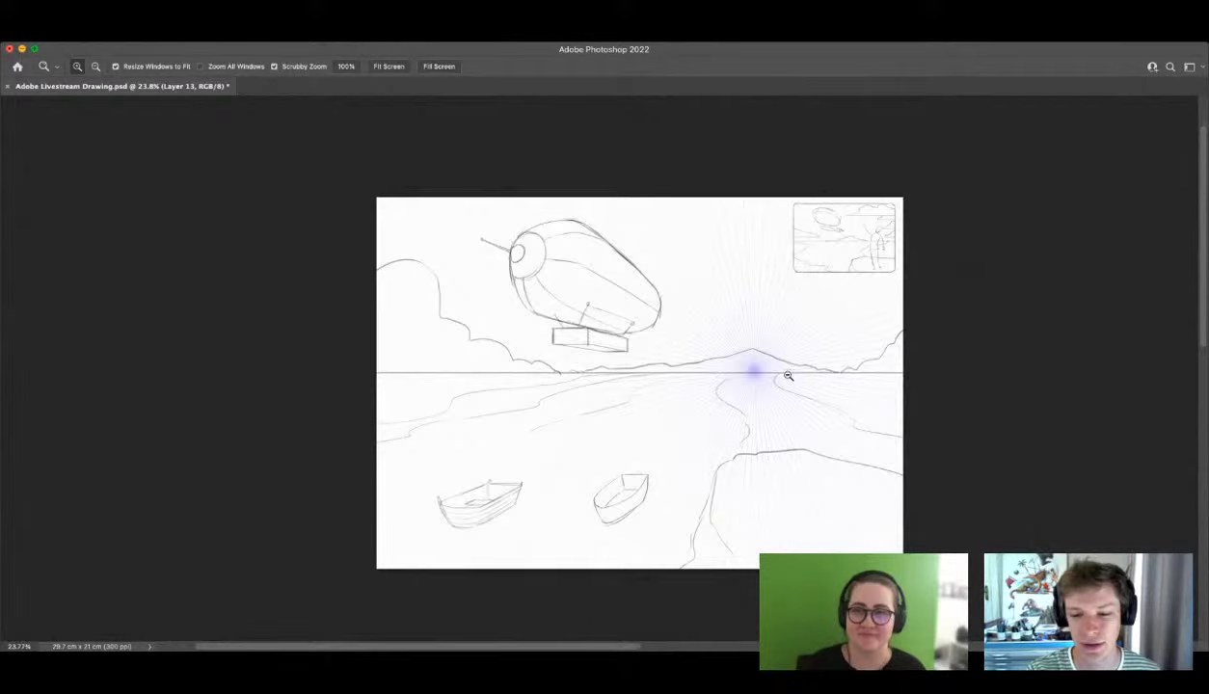
{"action": "left_click_drag", "start_coordinate": [845, 396], "coordinate": [839, 422]}
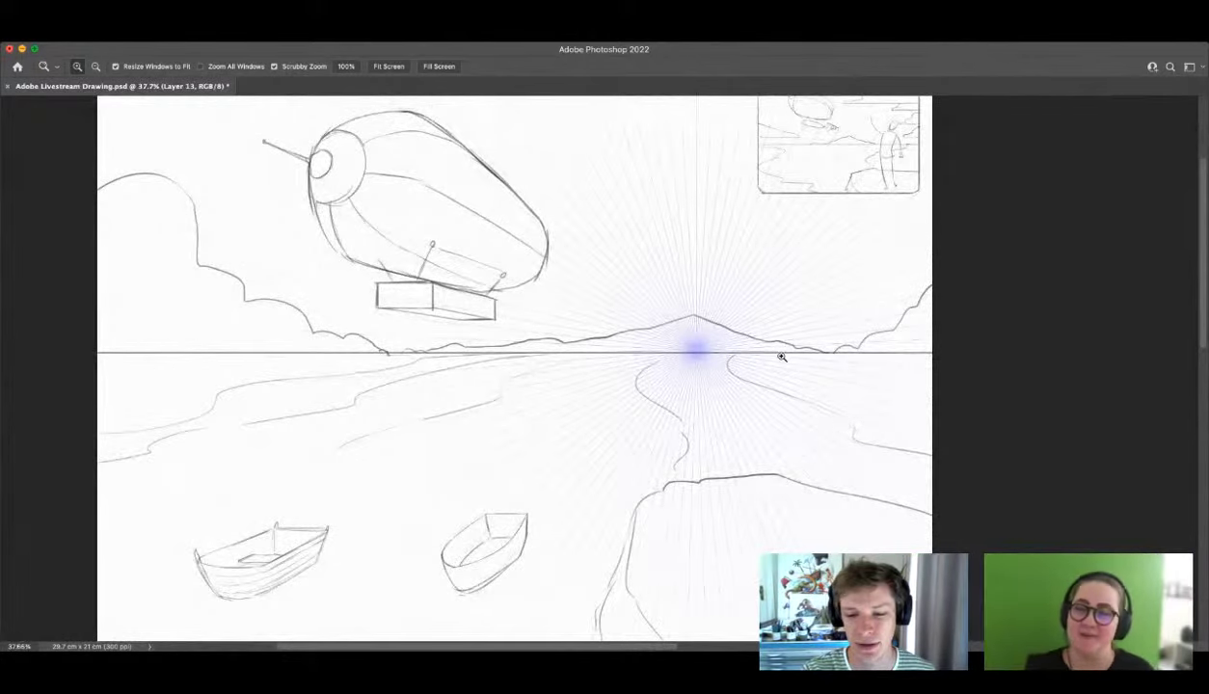
{"action": "mouse_move", "coordinate": [782, 356]}
{"action": "left_mouse_down"}
{"action": "mouse_move", "coordinate": [764, 321]}
{"action": "mouse_move", "coordinate": [770, 340]}
{"action": "mouse_move", "coordinate": [802, 335]}
{"action": "left_mouse_up"}
{"action": "key", "text": "b"}
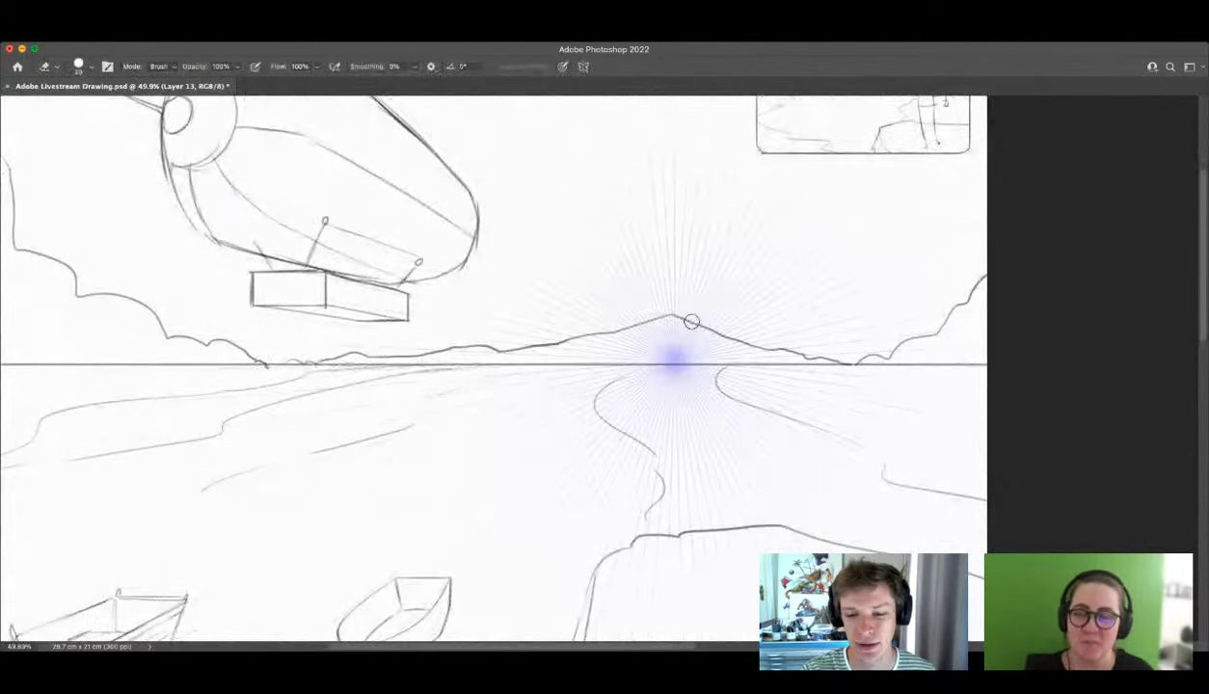
{"action": "left_click_drag", "start_coordinate": [880, 310], "coordinate": [817, 326]}
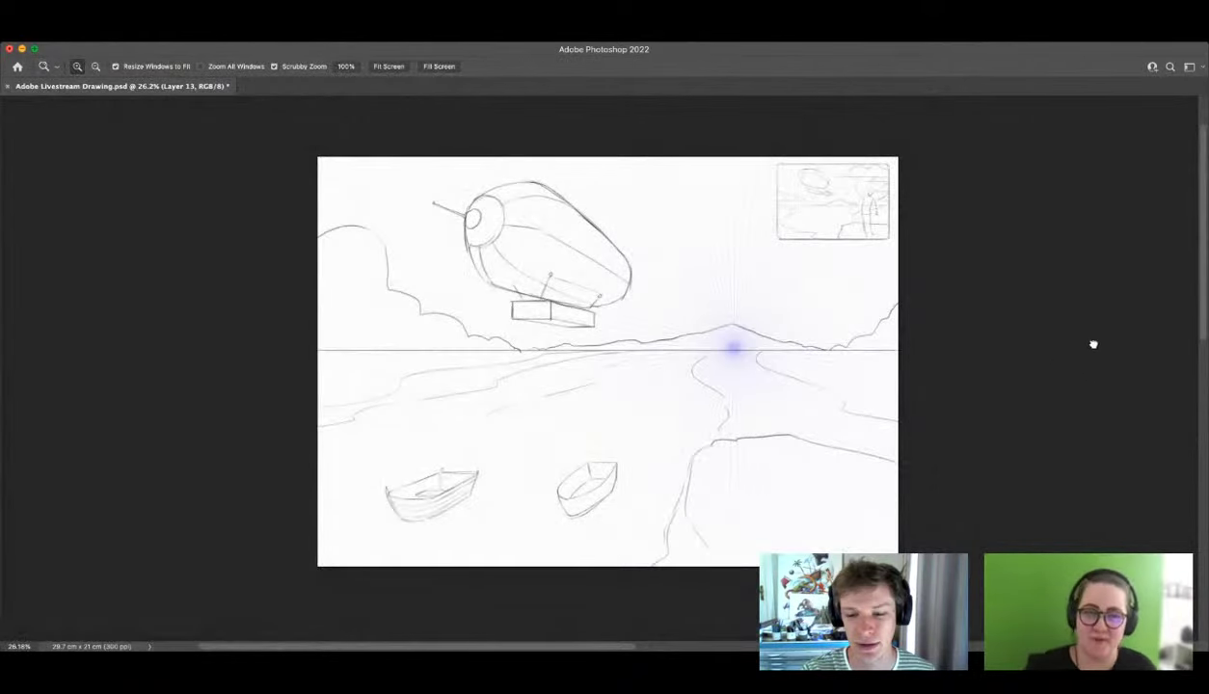
{"action": "left_click", "coordinate": [1024, 278]}
{"action": "left_click", "coordinate": [1017, 266]}
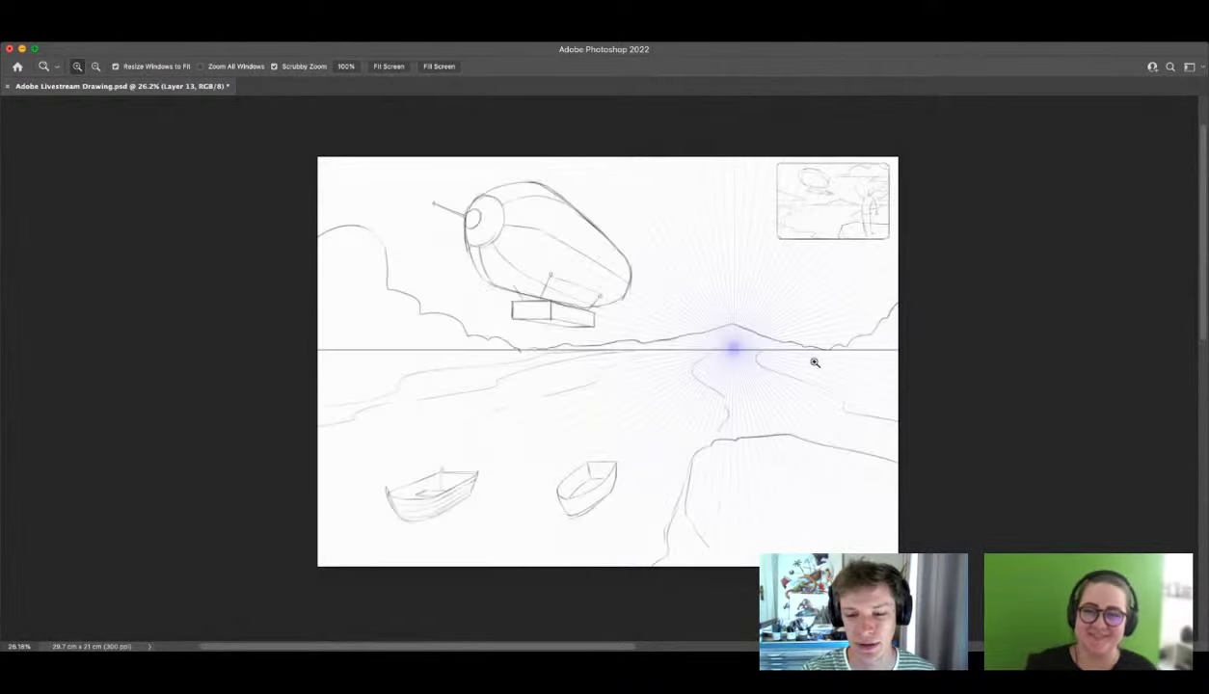
Step: Erase a vertical strip through the mountain slope, horizon, shoreline and cliff edge just right of the vanishing point
{"action": "mouse_move", "coordinate": [800, 354]}
{"action": "left_mouse_down"}
{"action": "mouse_move", "coordinate": [826, 383]}
{"action": "mouse_move", "coordinate": [757, 294]}
{"action": "mouse_move", "coordinate": [798, 354]}
{"action": "mouse_move", "coordinate": [745, 321]}
{"action": "mouse_move", "coordinate": [758, 385]}
{"action": "left_mouse_up"}
{"action": "key", "text": "b"}
{"action": "left_click_drag", "start_coordinate": [715, 497], "coordinate": [744, 493]}
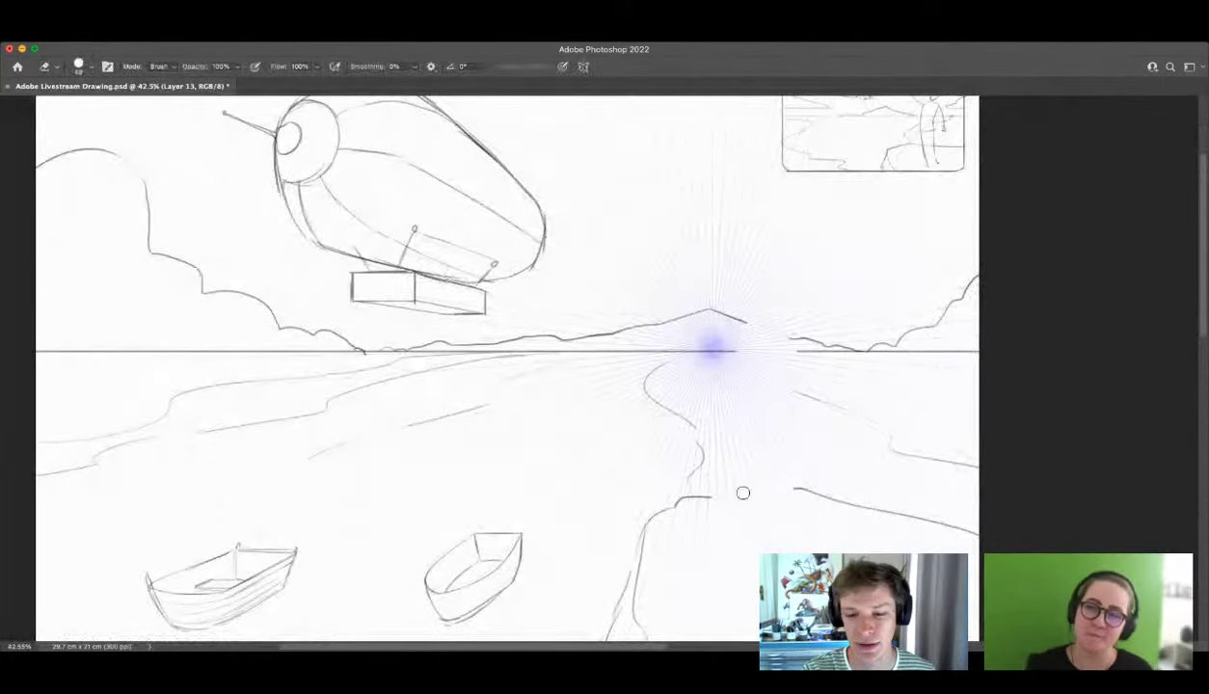
{"action": "key", "text": "z"}
{"action": "left_click_drag", "start_coordinate": [787, 314], "coordinate": [759, 310]}
{"action": "mouse_move", "coordinate": [804, 366]}
{"action": "left_mouse_down"}
{"action": "mouse_move", "coordinate": [833, 371]}
{"action": "mouse_move", "coordinate": [823, 351]}
{"action": "left_mouse_up"}
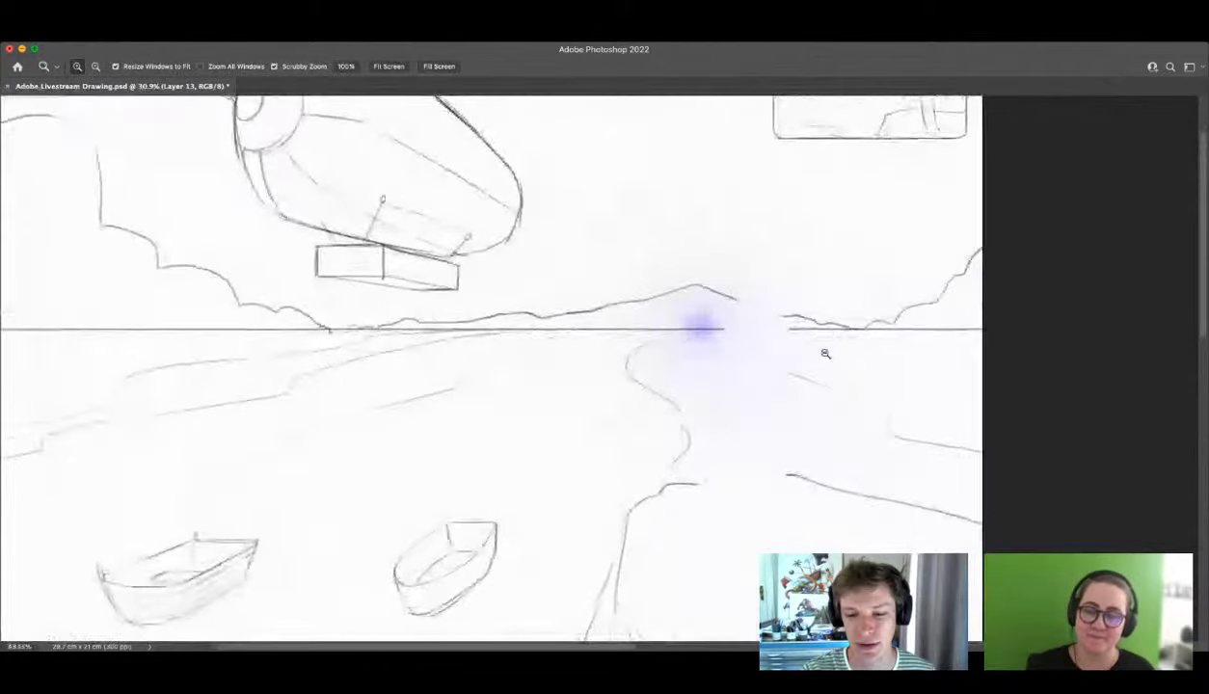
Step: Sketch an oval head for the figure just above the horizon in the cleared gap beside the vanishing point
{"action": "key", "text": "b"}
{"action": "key", "text": "z"}
{"action": "left_click_drag", "start_coordinate": [760, 285], "coordinate": [853, 262]}
{"action": "left_click_drag", "start_coordinate": [802, 337], "coordinate": [848, 328]}
{"action": "key", "text": "b"}
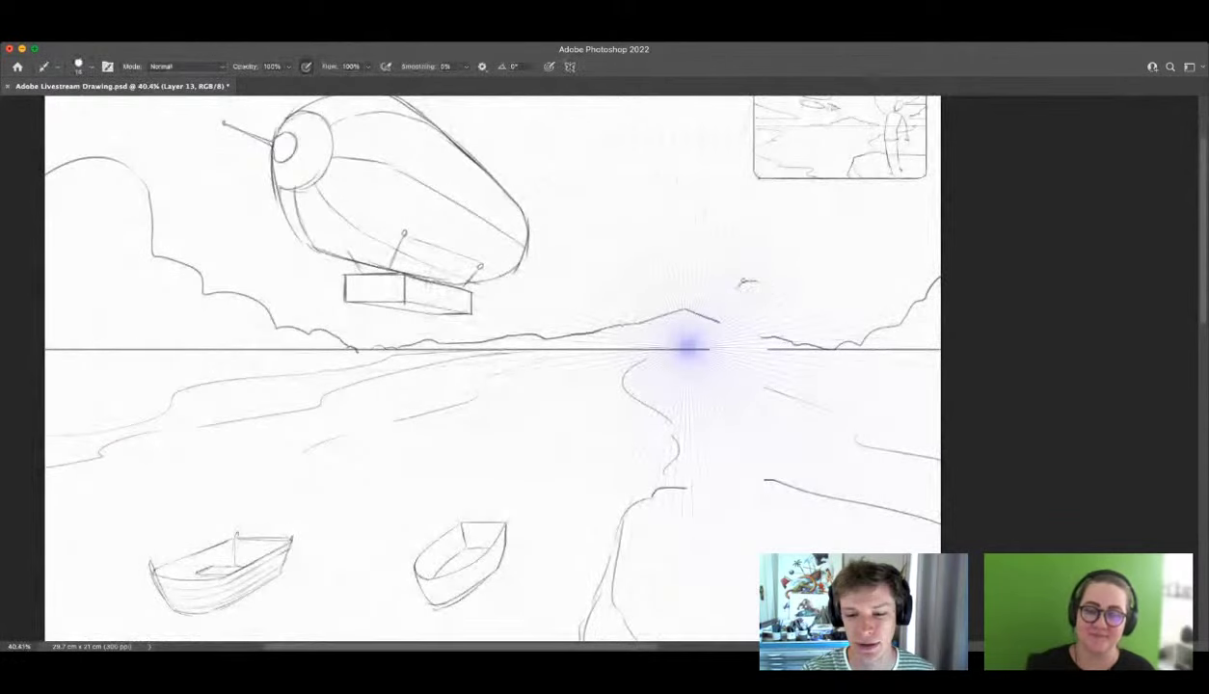
{"action": "mouse_move", "coordinate": [738, 284]}
{"action": "left_mouse_down"}
{"action": "mouse_move", "coordinate": [723, 311]}
{"action": "mouse_move", "coordinate": [767, 288]}
{"action": "left_mouse_up"}
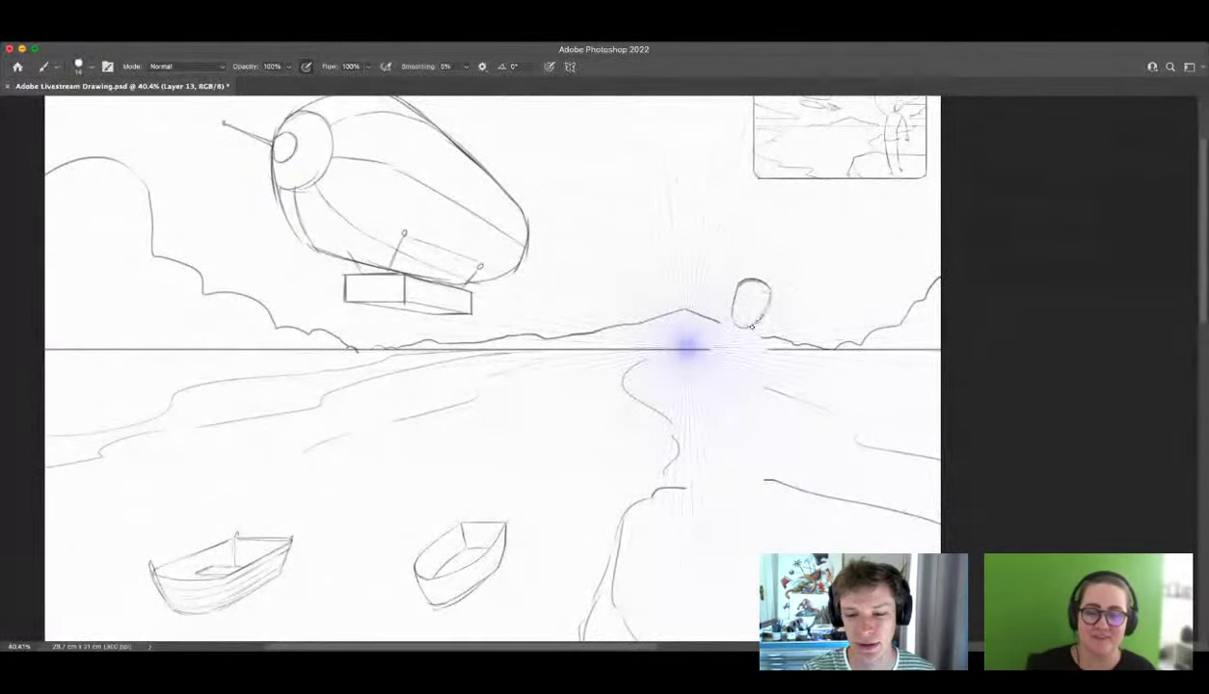
Step: Bring the reference photo of the waving woman onto the canvas and make its layer active
{"action": "key", "text": "z"}
{"action": "mouse_move", "coordinate": [762, 391]}
{"action": "left_mouse_down"}
{"action": "mouse_move", "coordinate": [739, 418]}
{"action": "mouse_move", "coordinate": [669, 396]}
{"action": "left_mouse_up"}
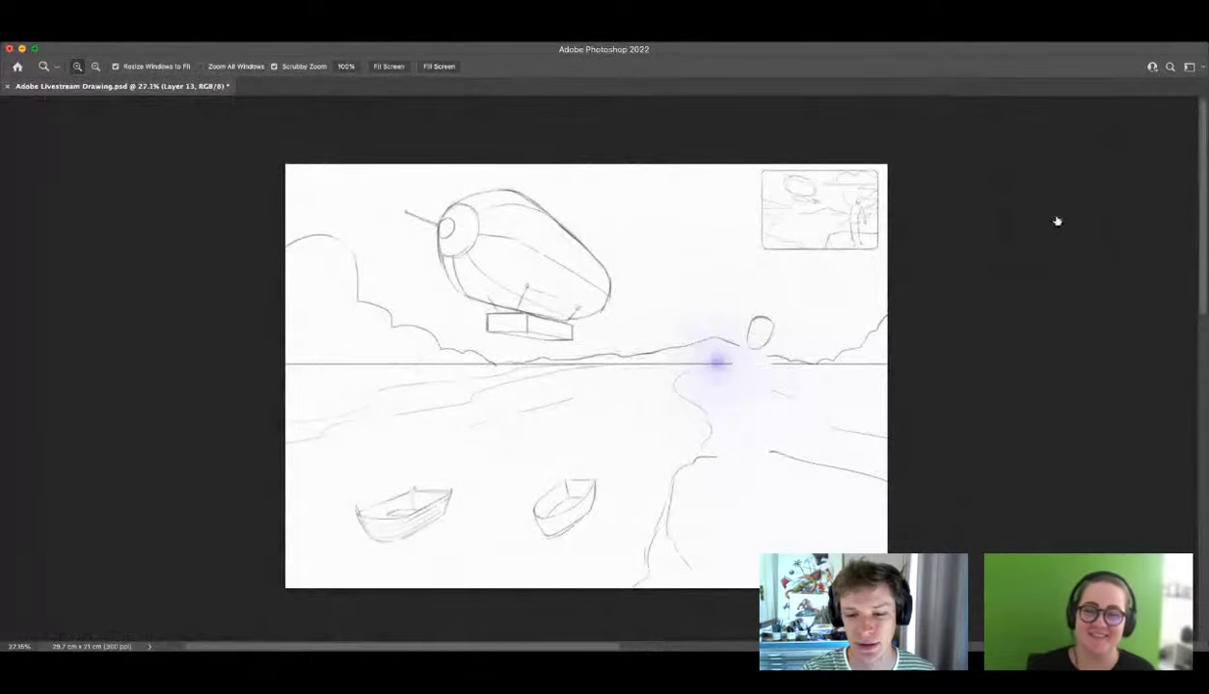
{"action": "left_click_drag", "start_coordinate": [750, 384], "coordinate": [573, 470]}
{"action": "mouse_move", "coordinate": [625, 367]}
{"action": "left_mouse_down"}
{"action": "mouse_move", "coordinate": [567, 373]}
{"action": "mouse_move", "coordinate": [618, 338]}
{"action": "mouse_move", "coordinate": [635, 346]}
{"action": "left_mouse_up"}
{"action": "left_click_drag", "start_coordinate": [739, 334], "coordinate": [759, 340]}
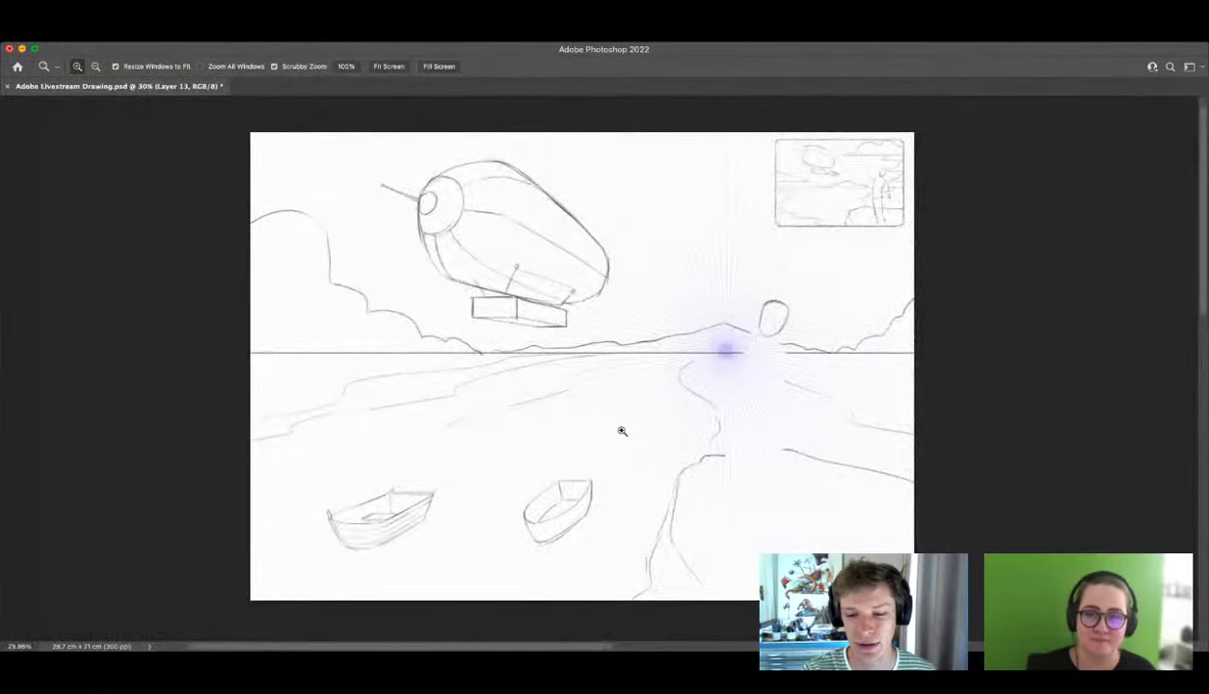
{"action": "left_click_drag", "start_coordinate": [622, 431], "coordinate": [577, 413]}
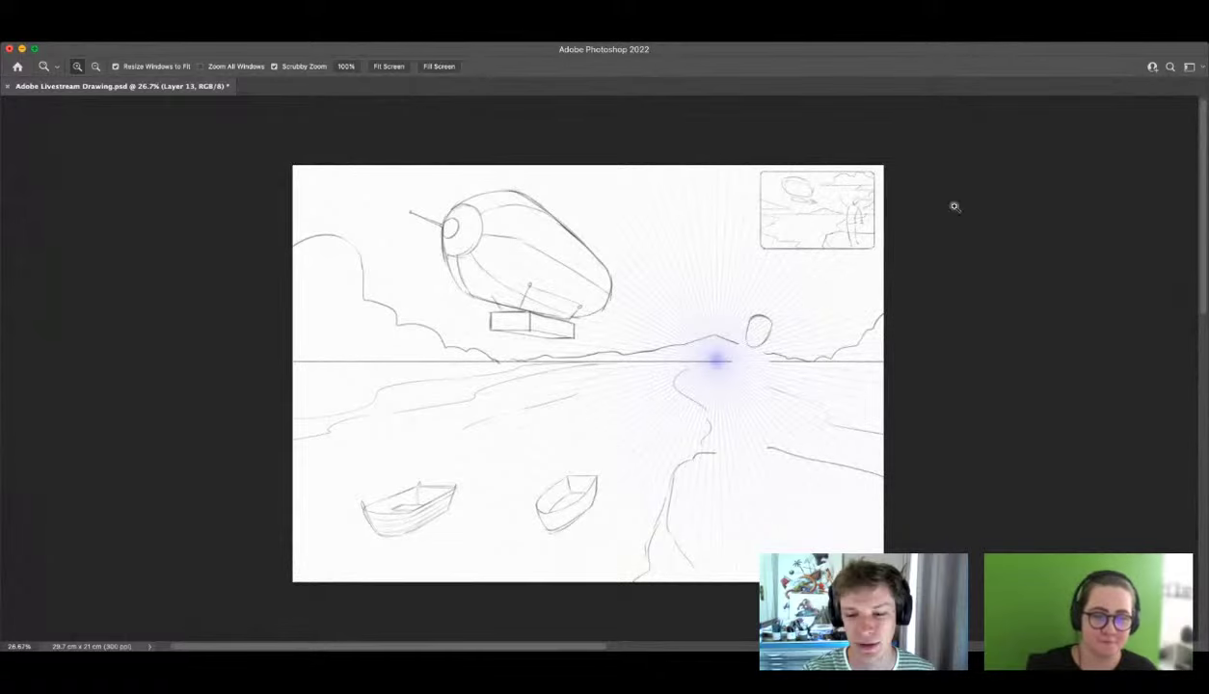
{"action": "left_click_drag", "start_coordinate": [806, 380], "coordinate": [719, 398]}
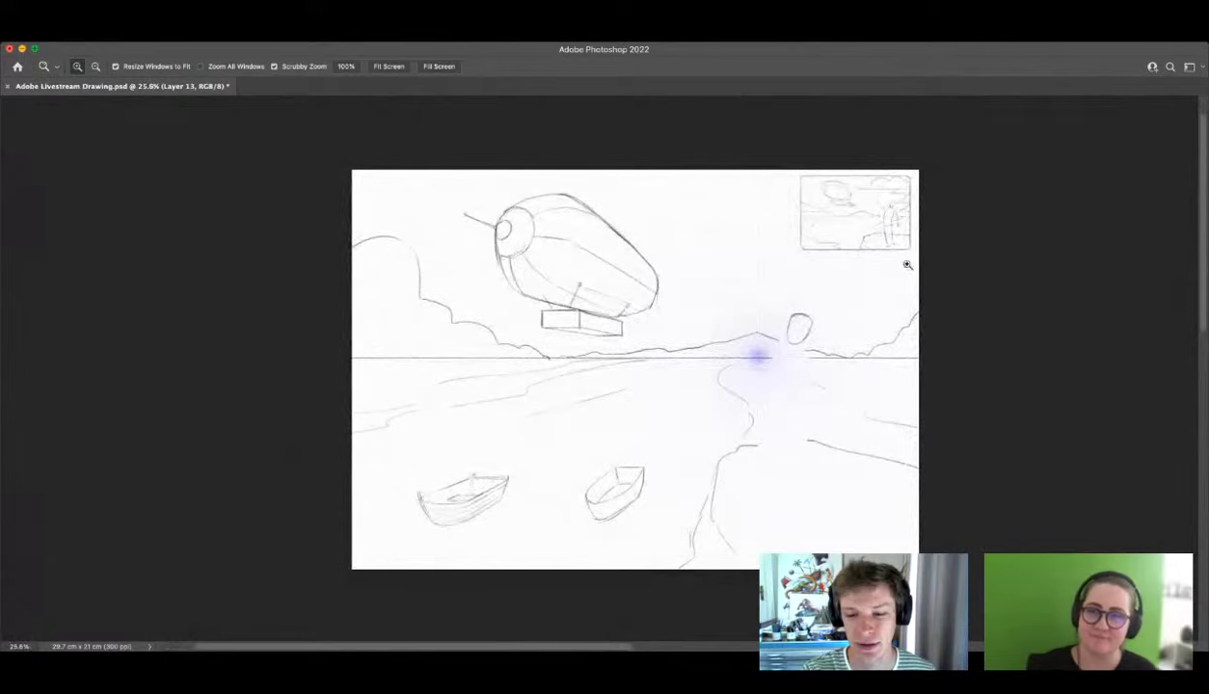
{"action": "key", "text": "super+v"}
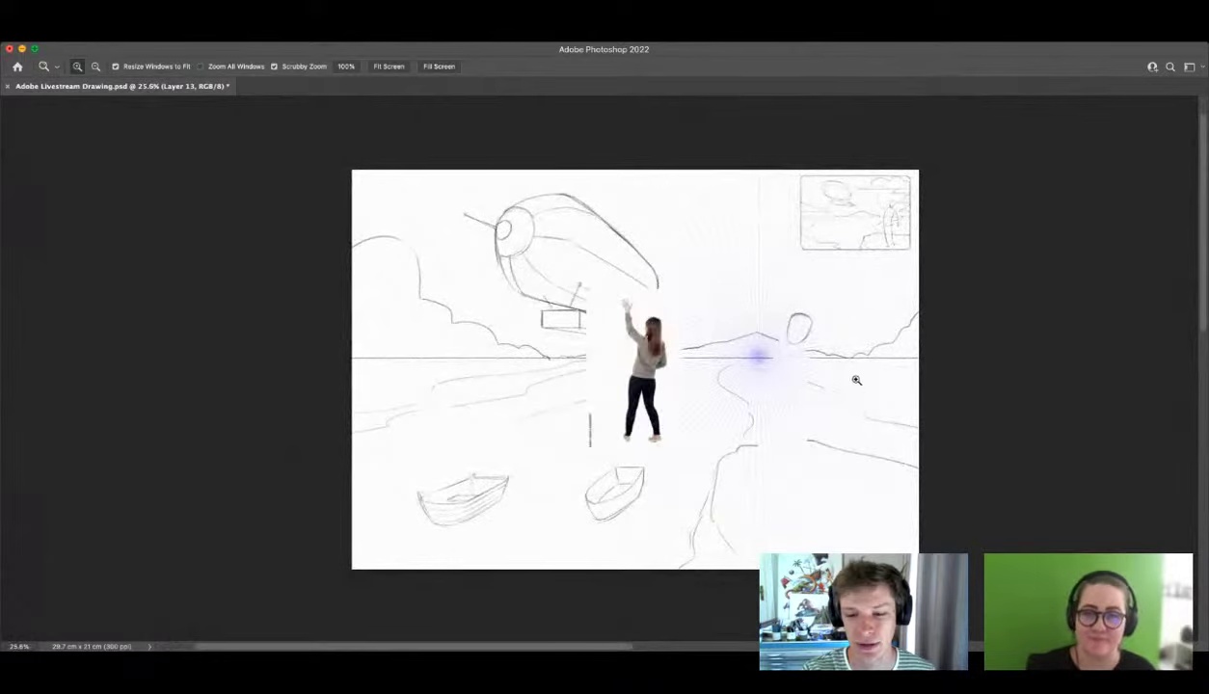
{"action": "left_click_drag", "start_coordinate": [726, 354], "coordinate": [697, 355]}
{"action": "left_click_drag", "start_coordinate": [784, 399], "coordinate": [835, 362]}
{"action": "mouse_move", "coordinate": [754, 385]}
{"action": "left_mouse_down"}
{"action": "mouse_move", "coordinate": [780, 410]}
{"action": "mouse_move", "coordinate": [815, 390]}
{"action": "left_mouse_up"}
{"action": "mouse_move", "coordinate": [627, 327]}
{"action": "left_mouse_down"}
{"action": "mouse_move", "coordinate": [583, 342]}
{"action": "mouse_move", "coordinate": [683, 383]}
{"action": "left_mouse_up"}
{"action": "key", "text": "super+z"}
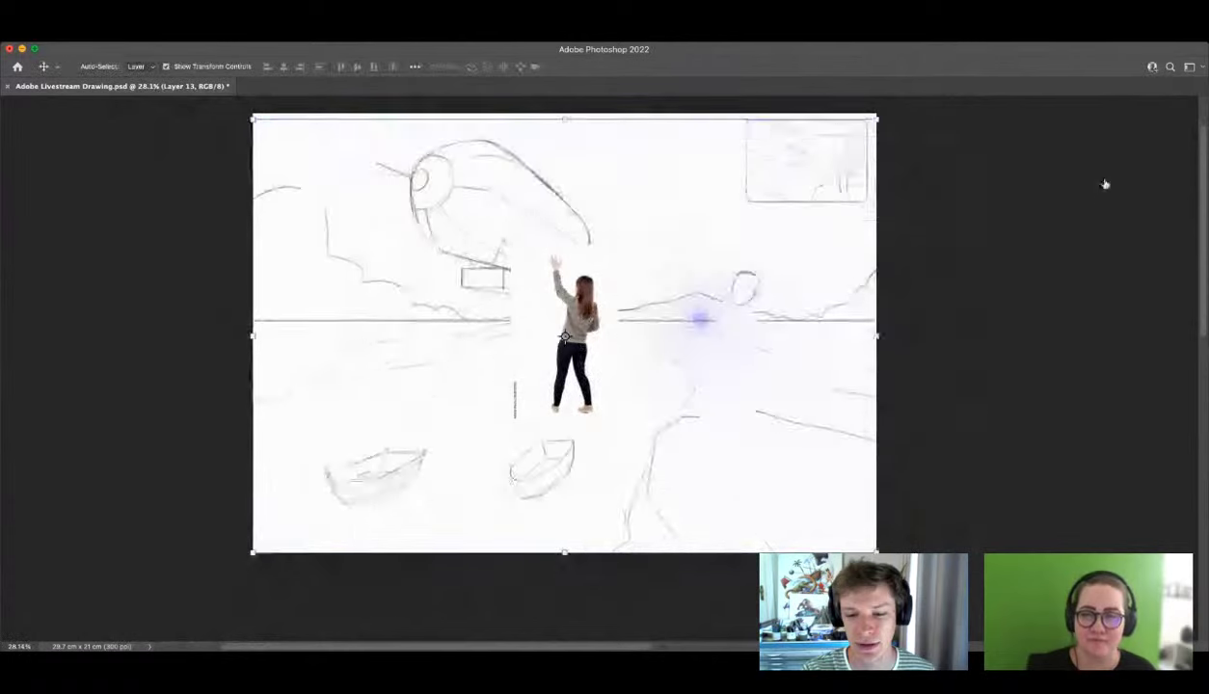
{"action": "left_click", "coordinate": [1104, 184]}
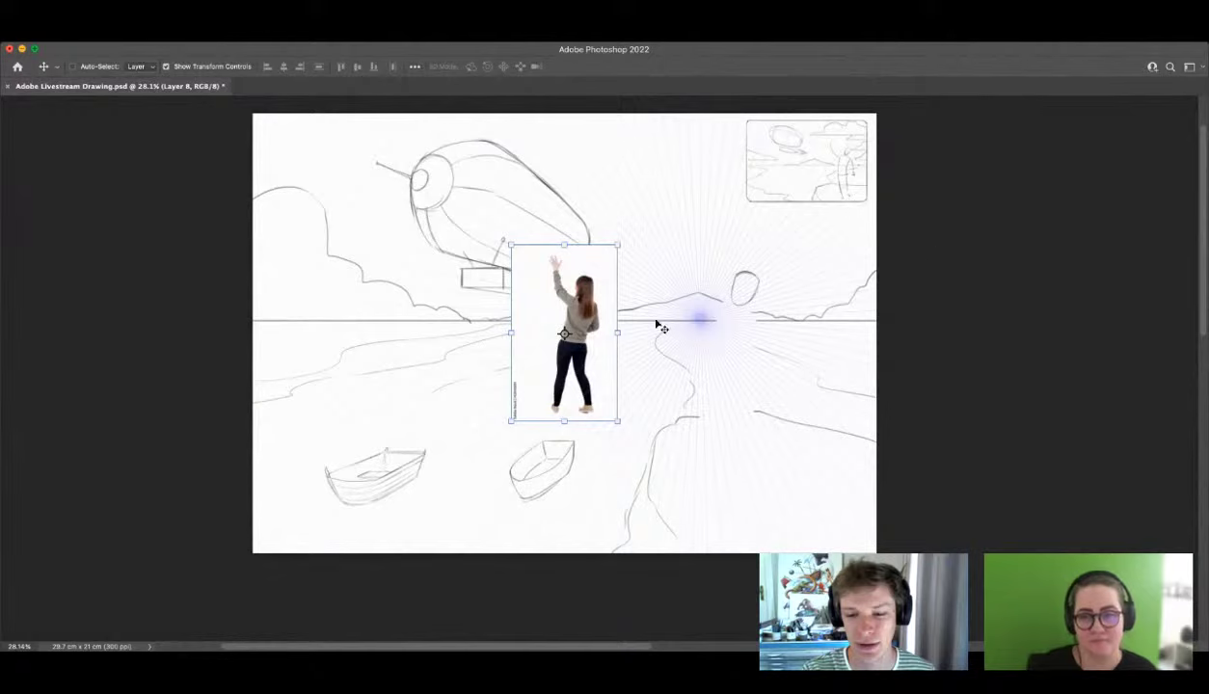
Step: Scale the reference photo up proportionally to about 132% and place it between the airship and the vanishing point
{"action": "left_click_drag", "start_coordinate": [694, 340], "coordinate": [710, 351]}
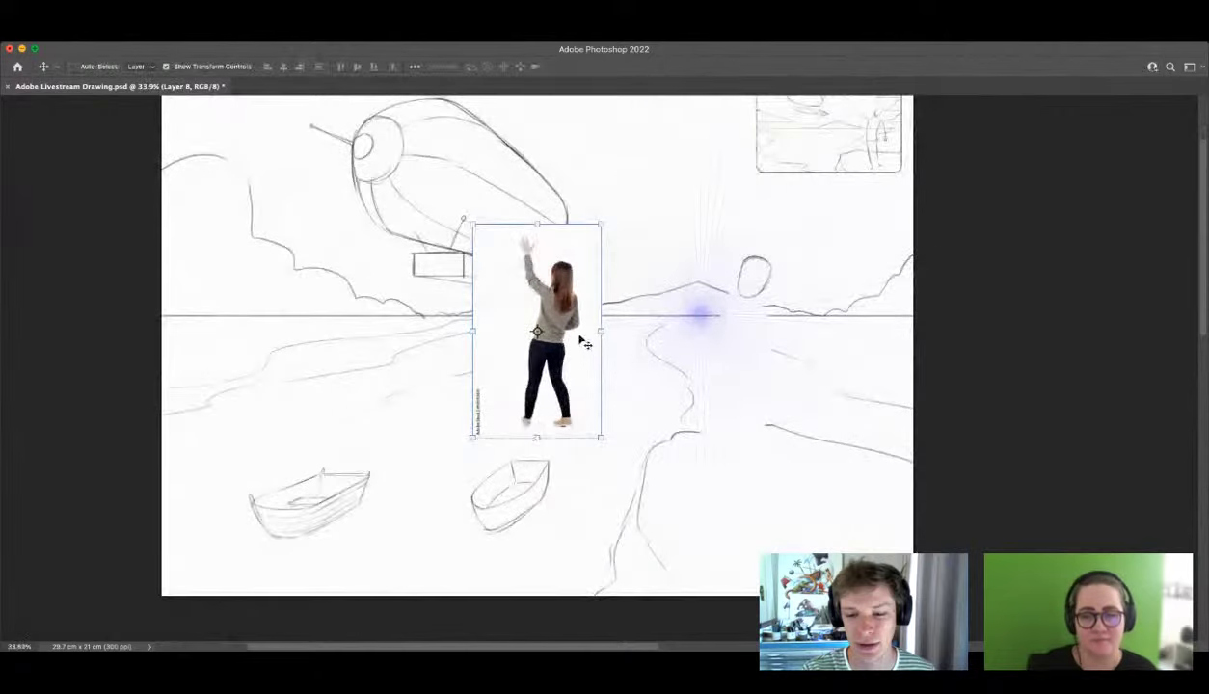
{"action": "left_click_drag", "start_coordinate": [582, 341], "coordinate": [487, 378]}
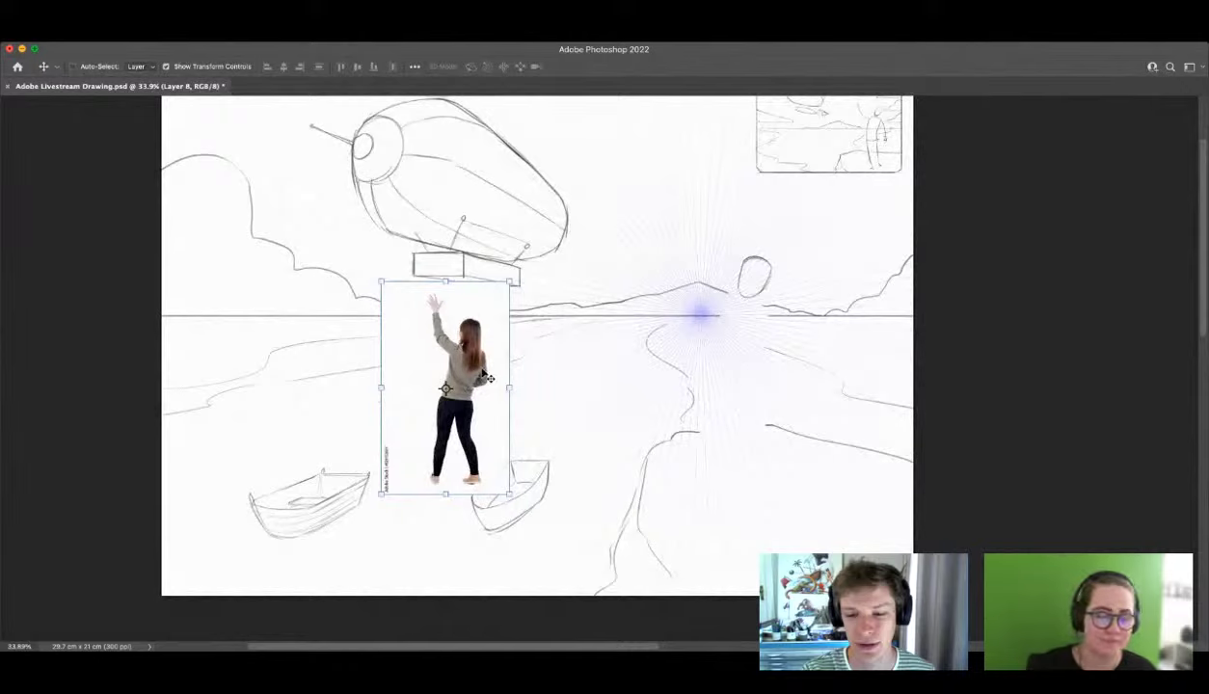
{"action": "left_click_drag", "start_coordinate": [453, 303], "coordinate": [574, 200]}
{"action": "left_click_drag", "start_coordinate": [541, 257], "coordinate": [601, 244]}
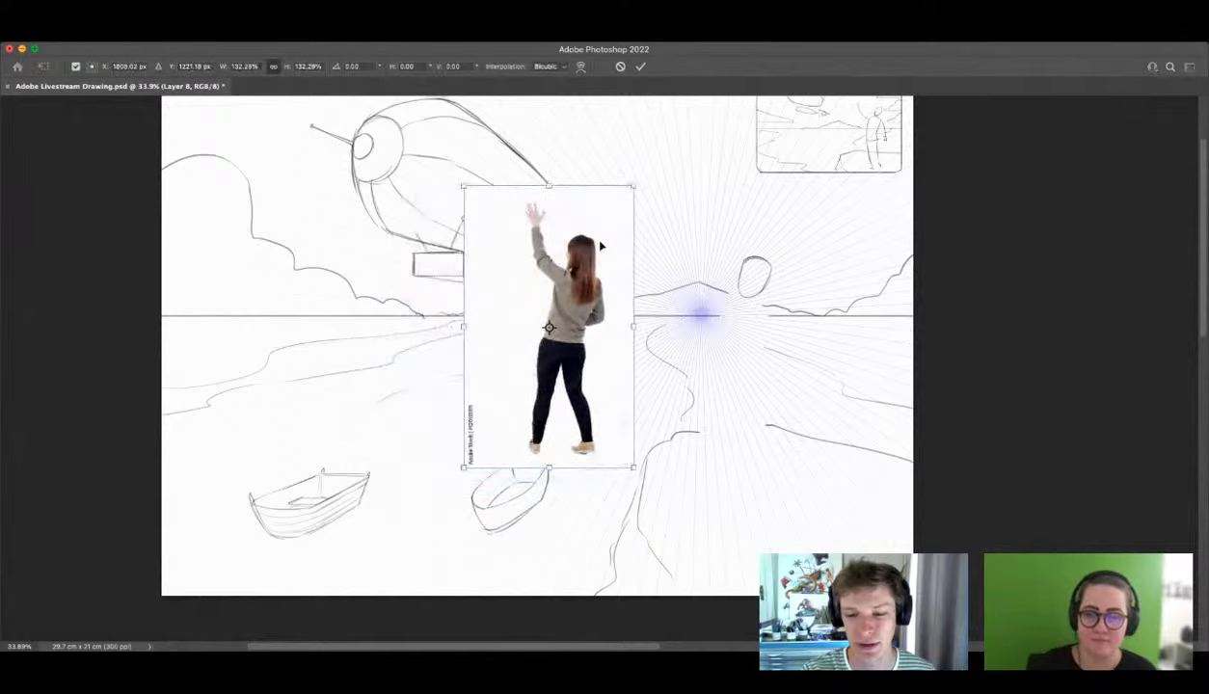
{"action": "key", "text": "Return"}
Step: Compare the reference photo's placement over the sketched head, and move it back beside the vanishing point on the airship side
{"action": "key", "text": "z"}
{"action": "left_click_drag", "start_coordinate": [737, 241], "coordinate": [856, 240]}
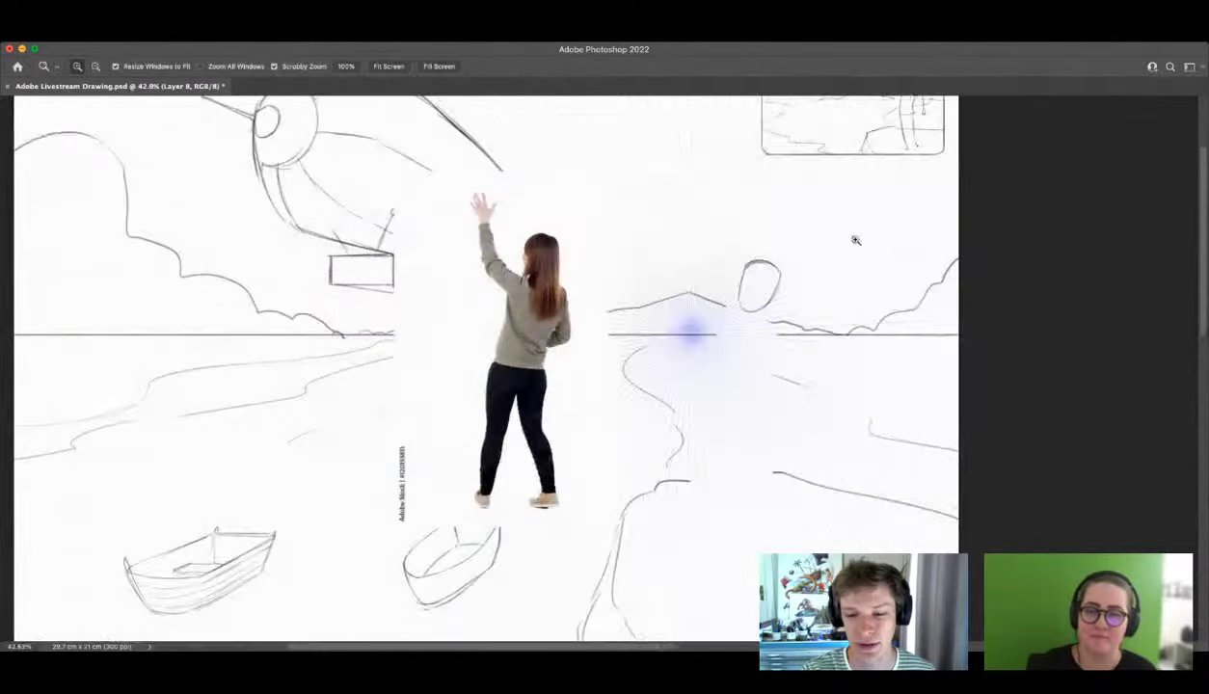
{"action": "key", "text": "v"}
{"action": "left_click_drag", "start_coordinate": [580, 322], "coordinate": [809, 345]}
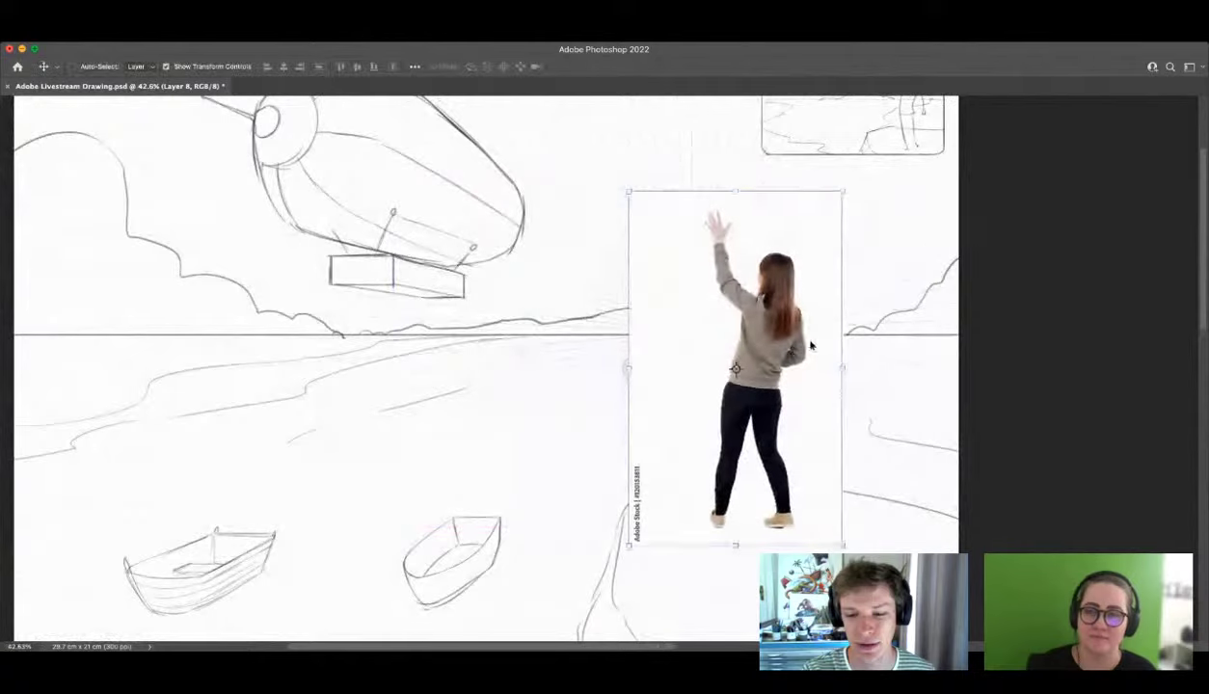
{"action": "key", "text": "z"}
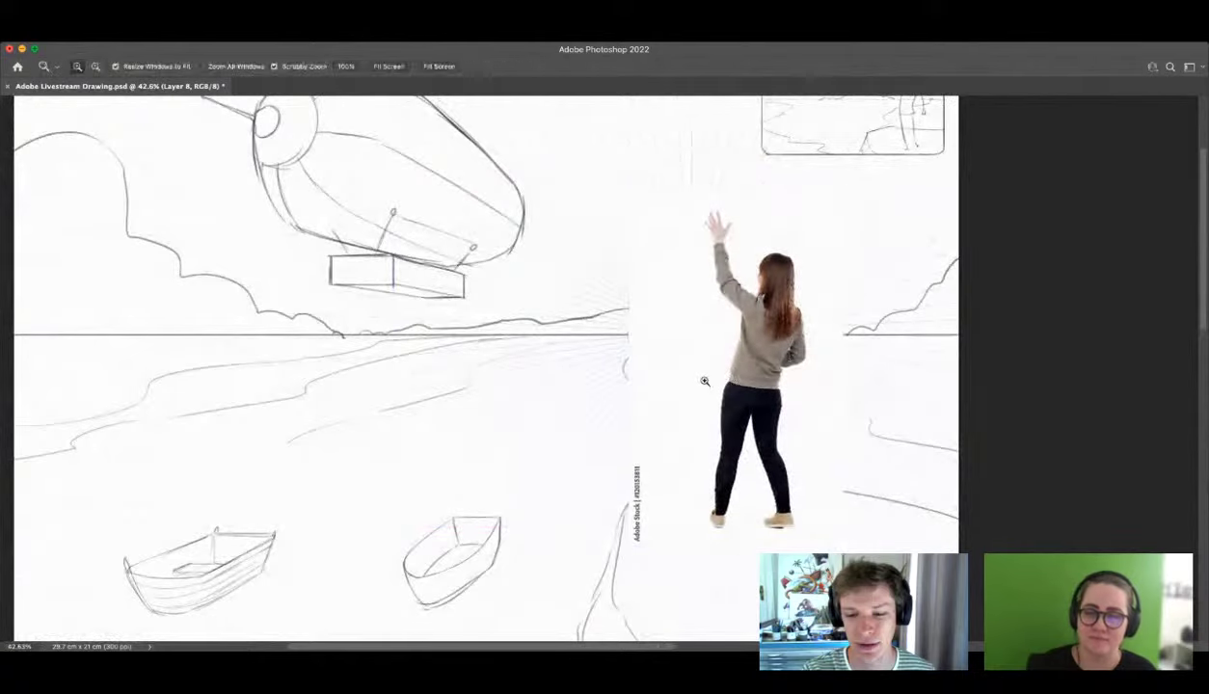
{"action": "left_click_drag", "start_coordinate": [705, 382], "coordinate": [672, 399]}
{"action": "left_click_drag", "start_coordinate": [748, 338], "coordinate": [563, 334]}
{"action": "key", "text": "v"}
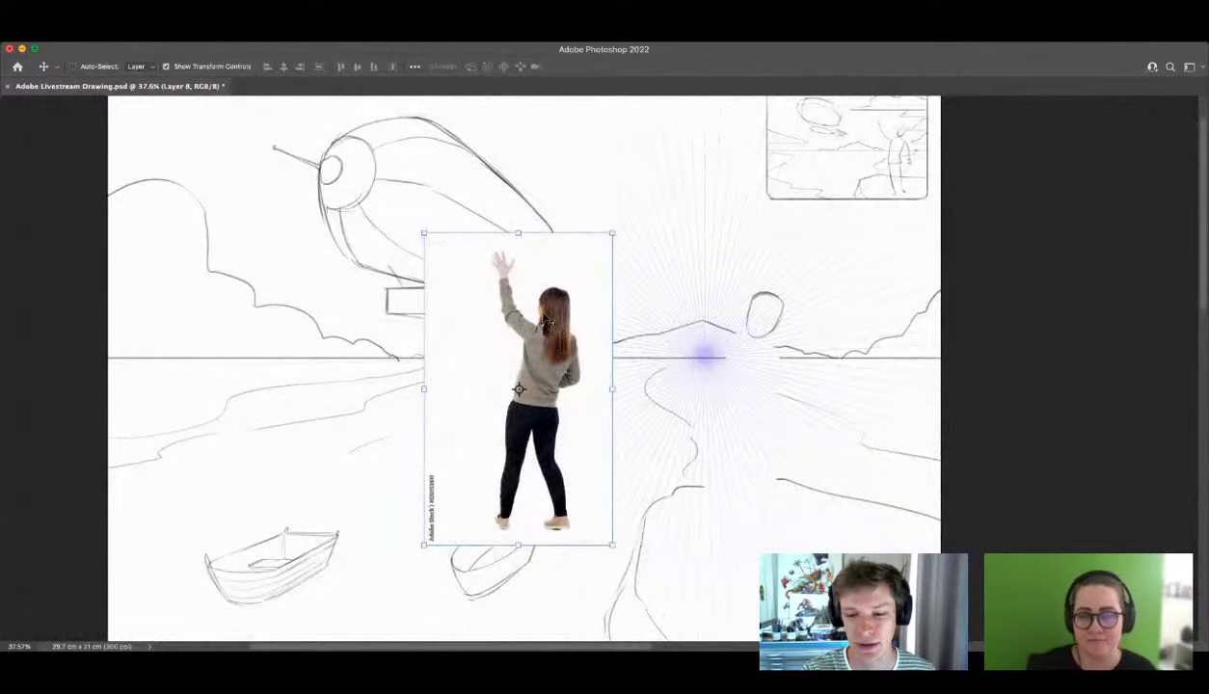
Step: On Layer 13, sketch the figure's shoulder line, torso sides, waistline and two outer leg lines beneath the oval head
{"action": "left_click_drag", "start_coordinate": [601, 340], "coordinate": [715, 410]}
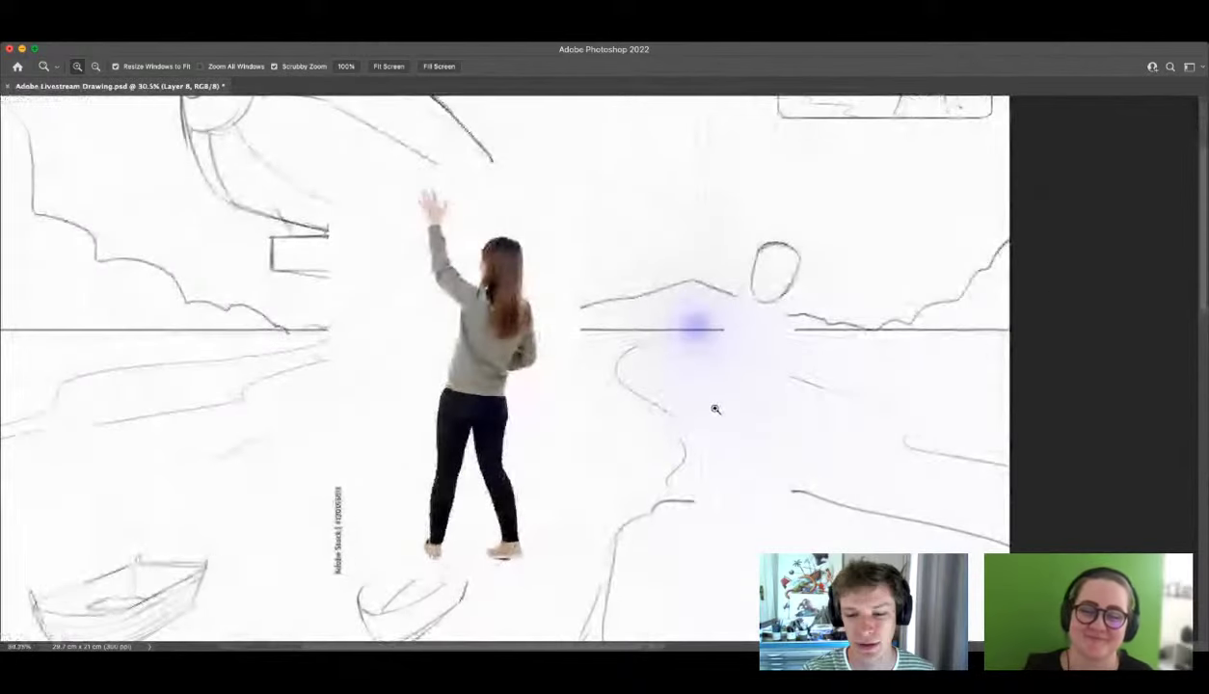
{"action": "key", "text": "ctrl+shift+alt+n"}
{"action": "key", "text": "b"}
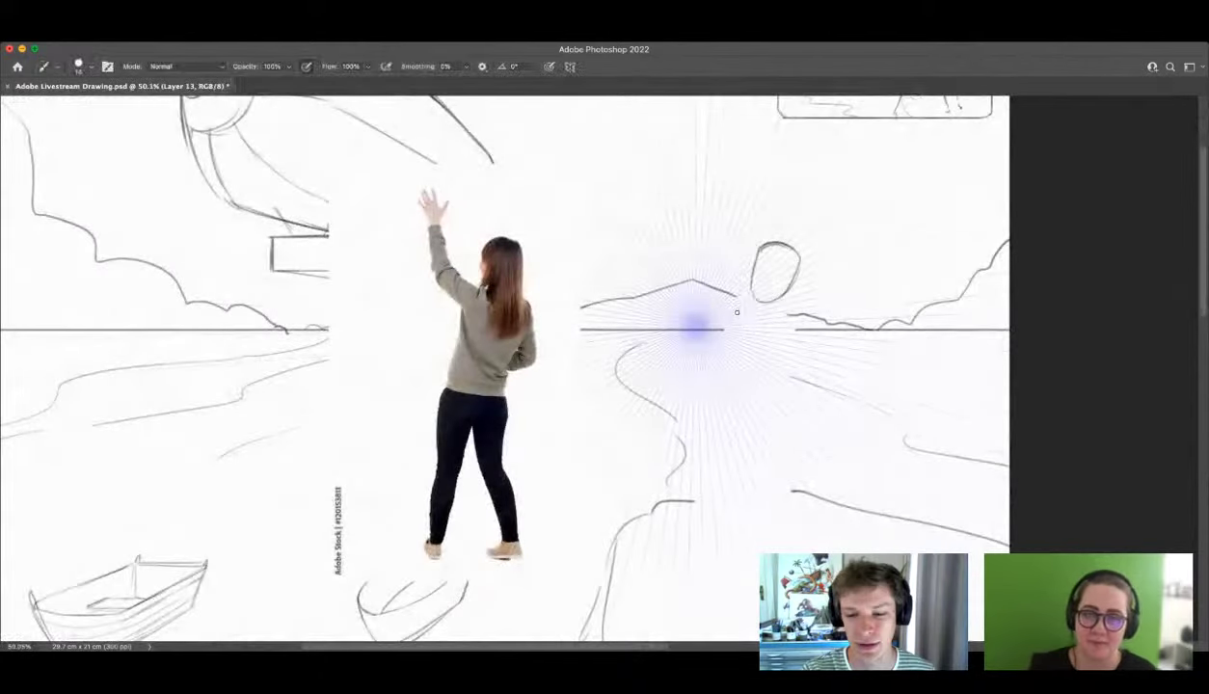
{"action": "left_click_drag", "start_coordinate": [711, 304], "coordinate": [790, 331]}
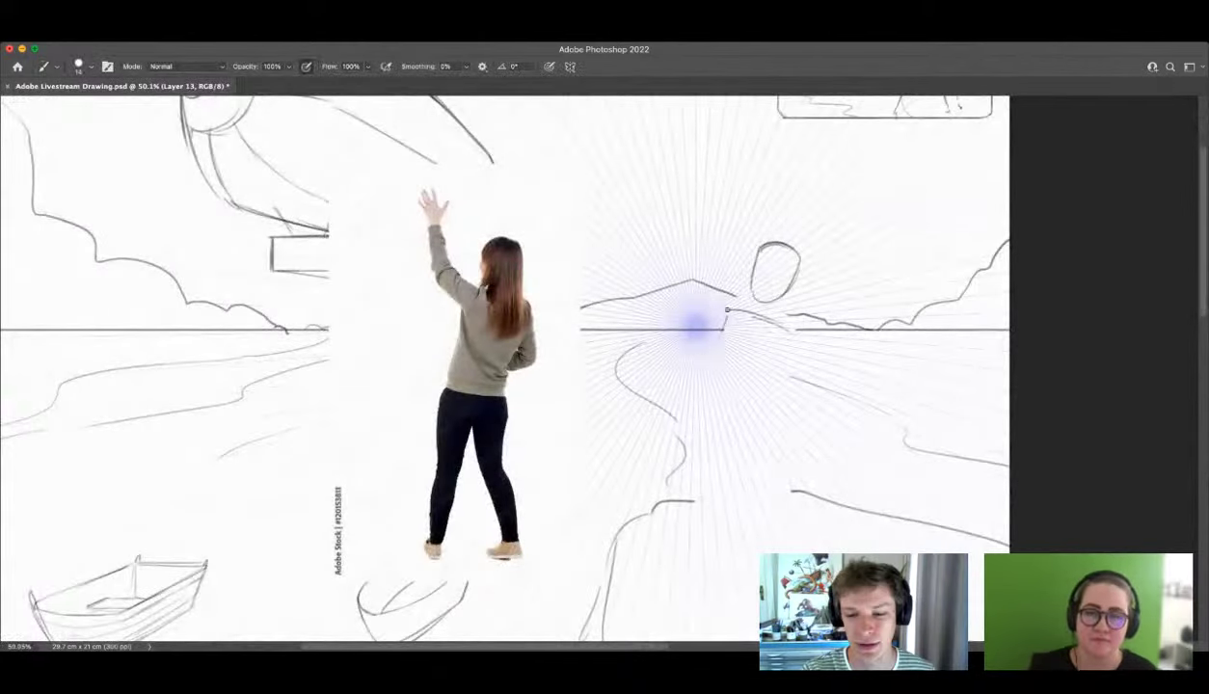
{"action": "left_click_drag", "start_coordinate": [727, 309], "coordinate": [710, 390]}
{"action": "left_click_drag", "start_coordinate": [791, 333], "coordinate": [777, 411]}
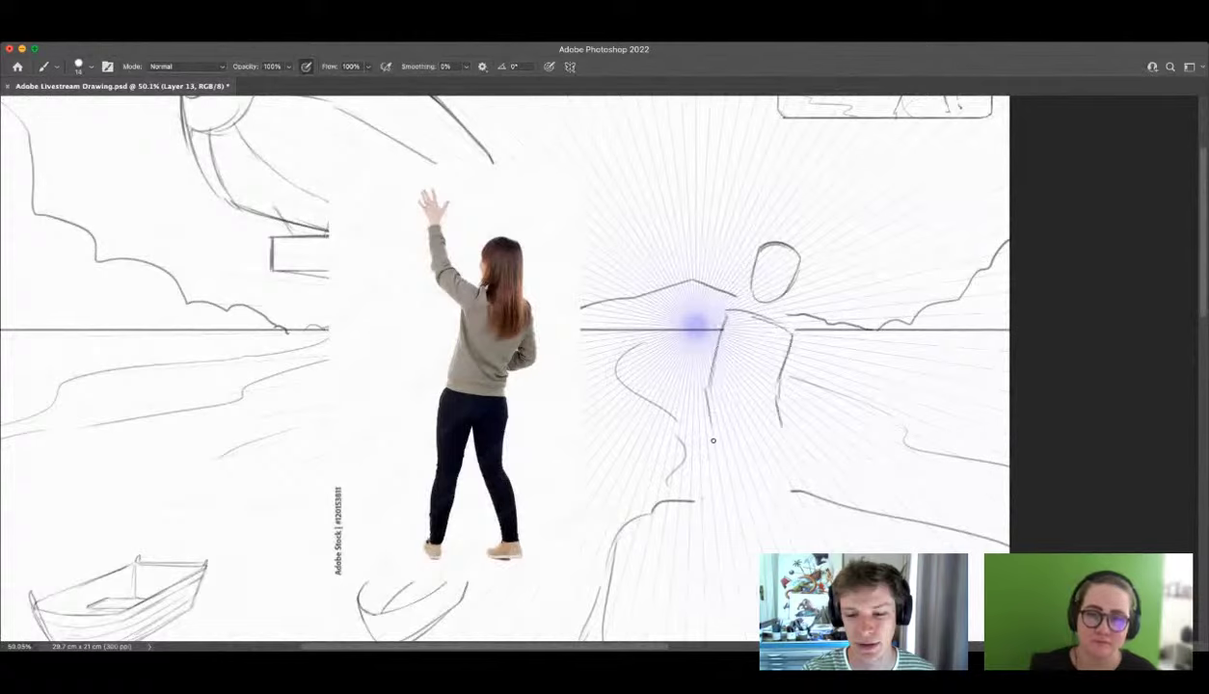
{"action": "left_click_drag", "start_coordinate": [716, 444], "coordinate": [780, 414]}
{"action": "left_click_drag", "start_coordinate": [708, 396], "coordinate": [753, 597]}
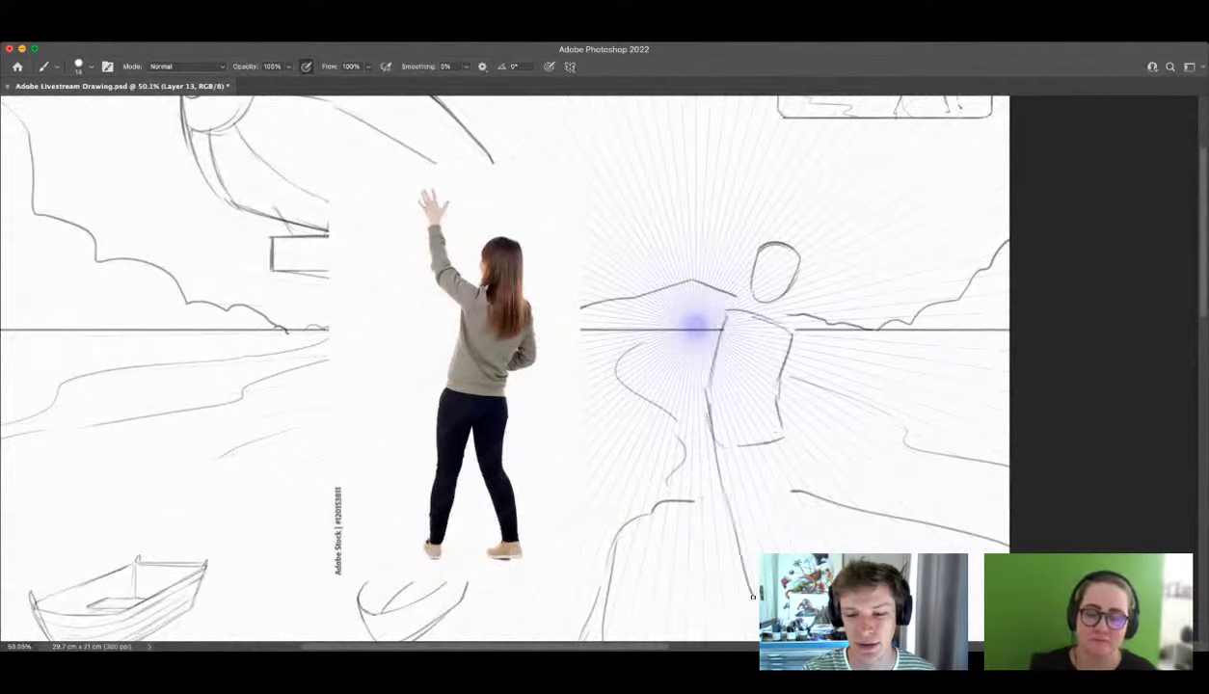
{"action": "left_click_drag", "start_coordinate": [778, 414], "coordinate": [844, 604]}
Step: Sketch the figure's lowered arm and the opposite arm raised in a wave with a simple palm shape
{"action": "key", "text": "z"}
{"action": "left_click_drag", "start_coordinate": [783, 306], "coordinate": [723, 356]}
{"action": "left_click_drag", "start_coordinate": [800, 422], "coordinate": [837, 434]}
{"action": "key", "text": "b"}
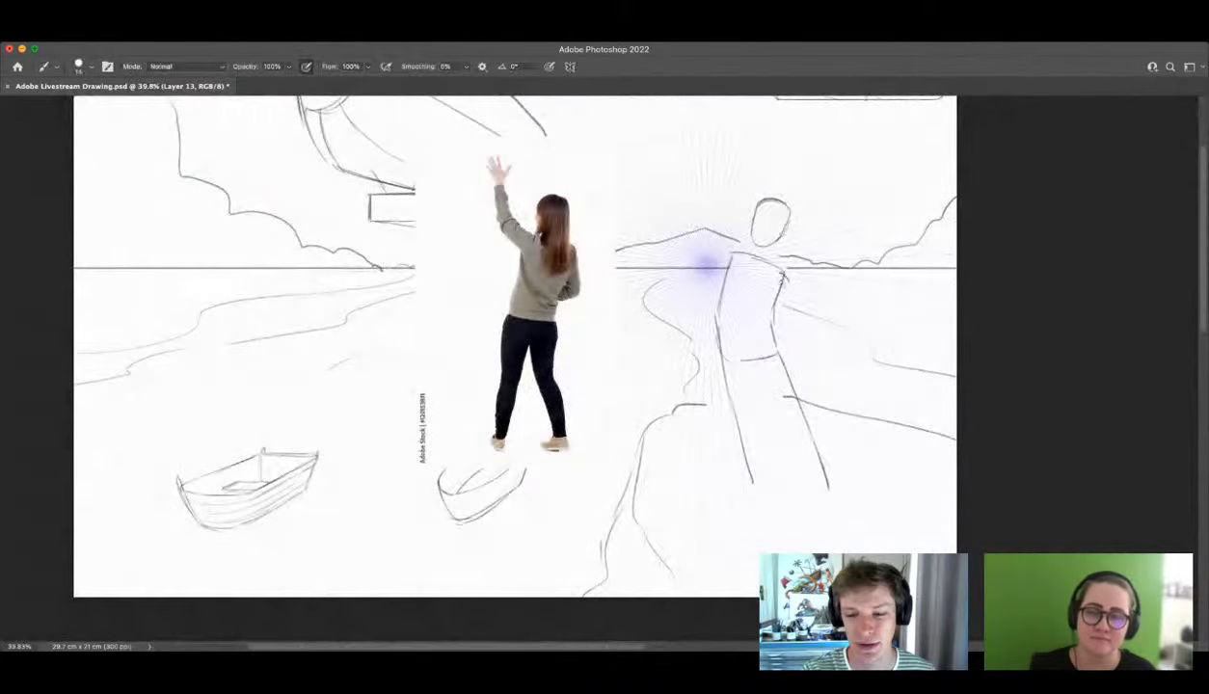
{"action": "left_click_drag", "start_coordinate": [781, 274], "coordinate": [800, 379]}
{"action": "left_click_drag", "start_coordinate": [706, 206], "coordinate": [704, 147]}
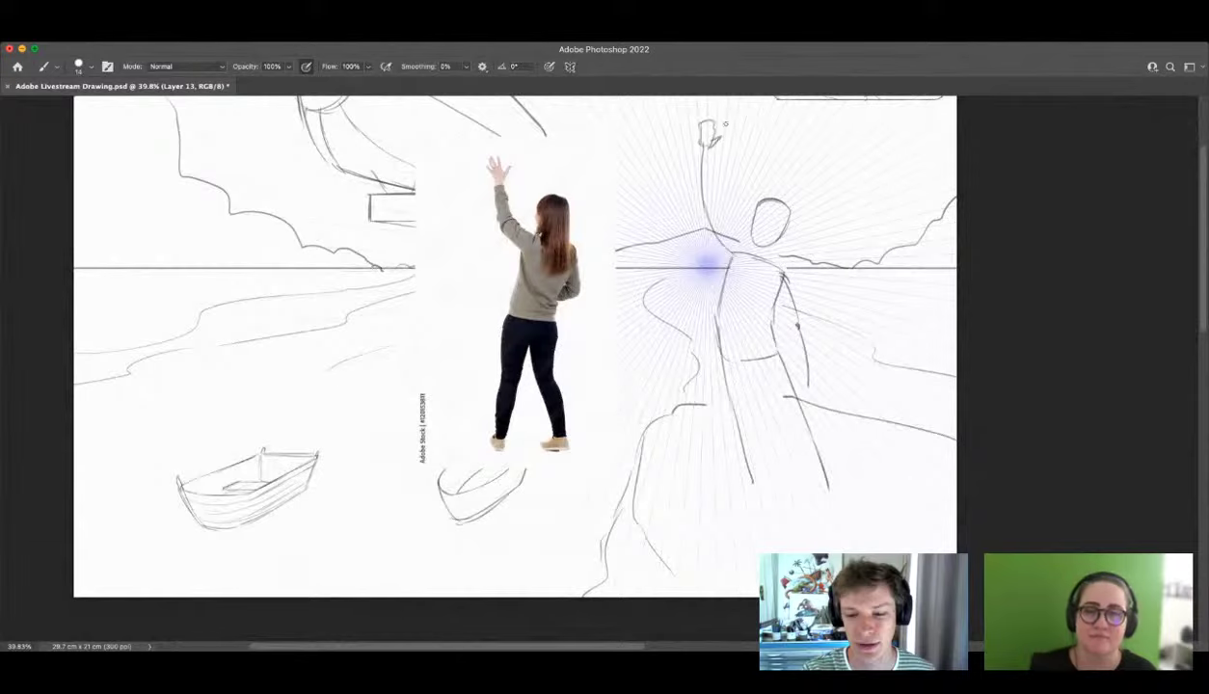
Step: Refine the raised hand with spread fingers, and draw the arm's second edge from the wrist down to the shoulder
{"action": "key", "text": "z"}
{"action": "mouse_move", "coordinate": [712, 465]}
{"action": "left_mouse_down"}
{"action": "mouse_move", "coordinate": [696, 499]}
{"action": "mouse_move", "coordinate": [679, 501]}
{"action": "left_mouse_up"}
{"action": "left_click_drag", "start_coordinate": [720, 295], "coordinate": [781, 297]}
{"action": "key", "text": "e"}
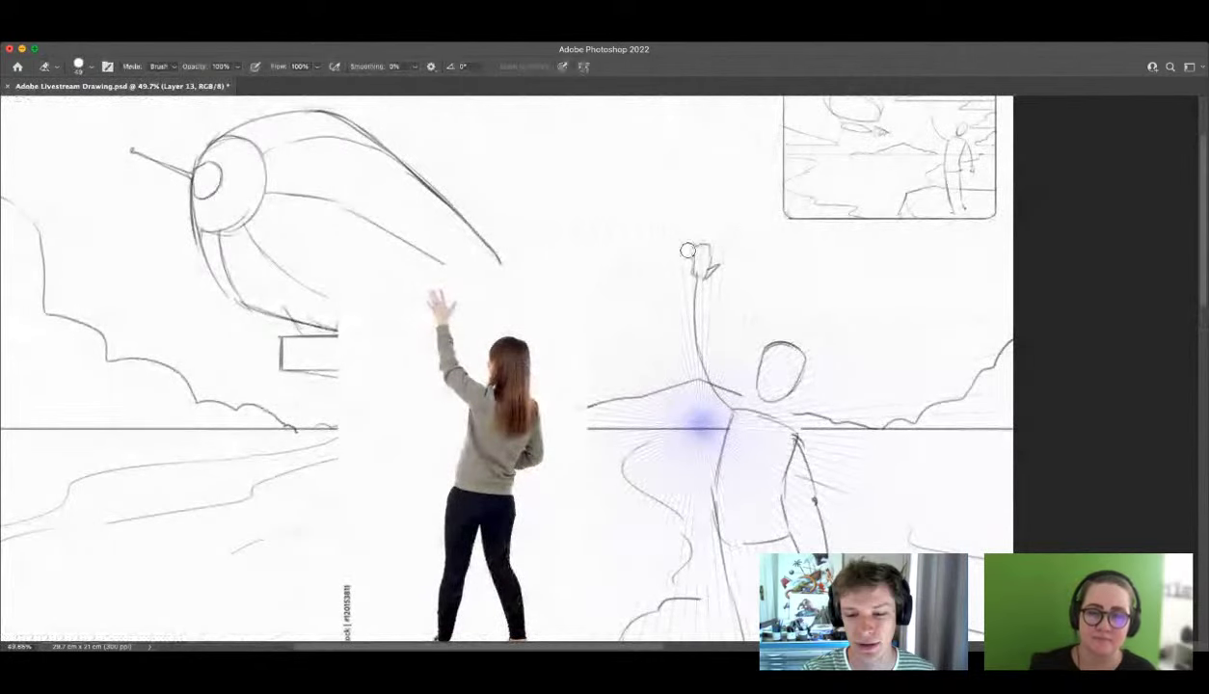
{"action": "key", "text": "b"}
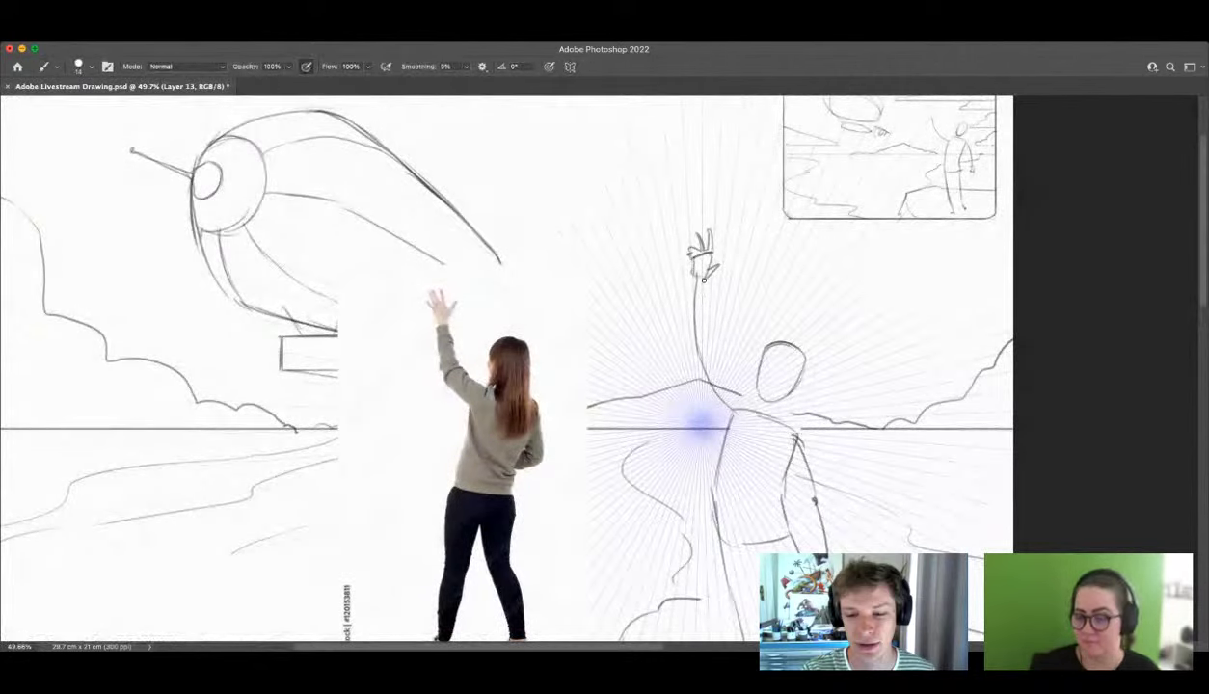
{"action": "mouse_move", "coordinate": [704, 280]}
{"action": "left_mouse_down"}
{"action": "mouse_move", "coordinate": [696, 345]}
{"action": "mouse_move", "coordinate": [757, 417]}
{"action": "left_mouse_up"}
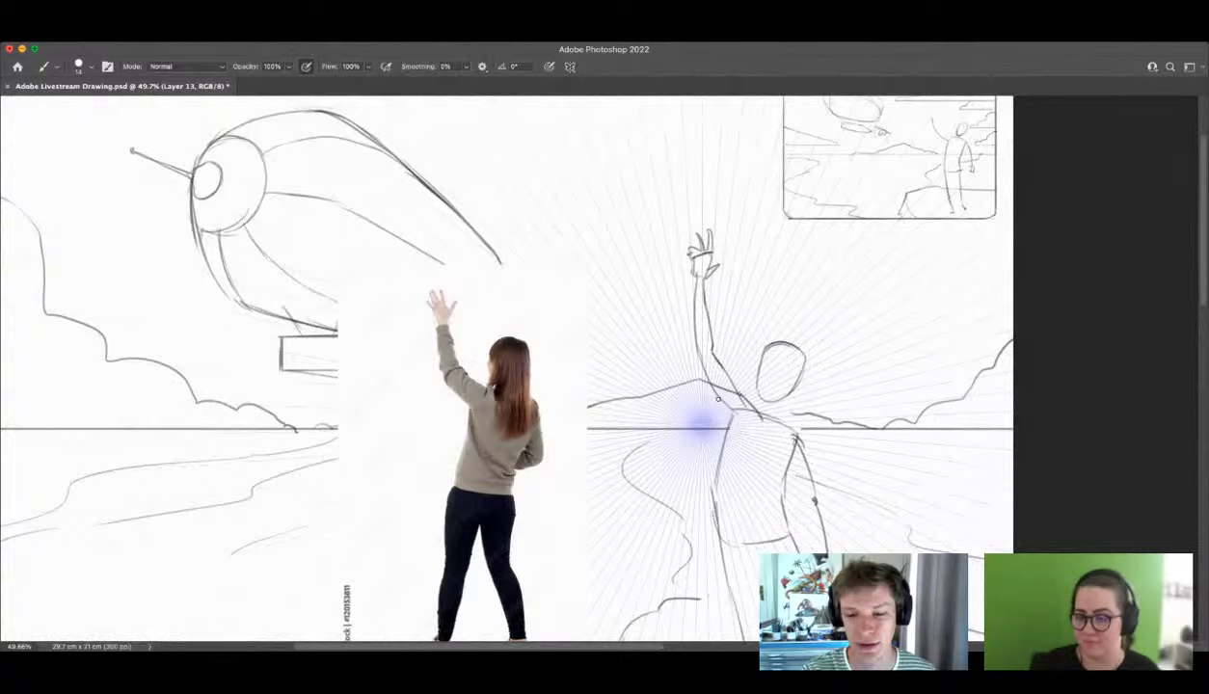
Step: Erase the mountain line and stray strokes where they cross the raised arm and shoulder, keeping the arm's outline
{"action": "key", "text": "z"}
{"action": "left_click_drag", "start_coordinate": [753, 358], "coordinate": [723, 378]}
{"action": "left_click_drag", "start_coordinate": [792, 441], "coordinate": [820, 418]}
{"action": "key", "text": "e"}
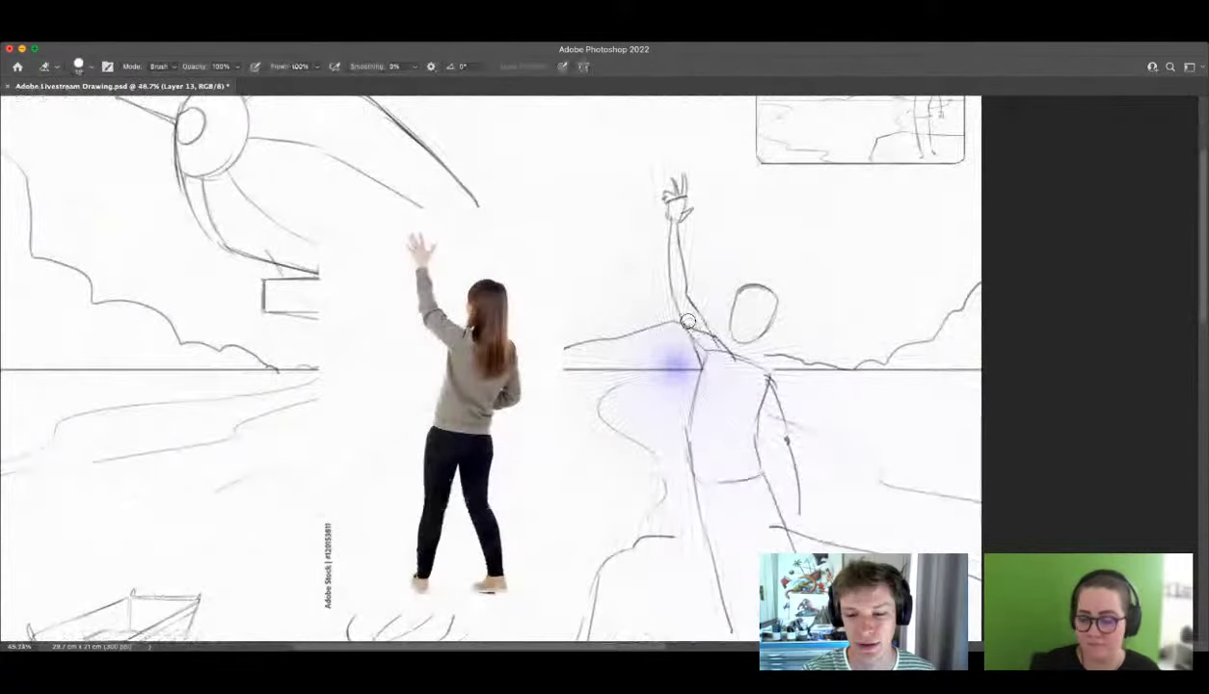
{"action": "mouse_move", "coordinate": [686, 330]}
{"action": "left_mouse_down"}
{"action": "mouse_move", "coordinate": [698, 327]}
{"action": "mouse_move", "coordinate": [701, 366]}
{"action": "left_mouse_up"}
{"action": "key", "text": "b"}
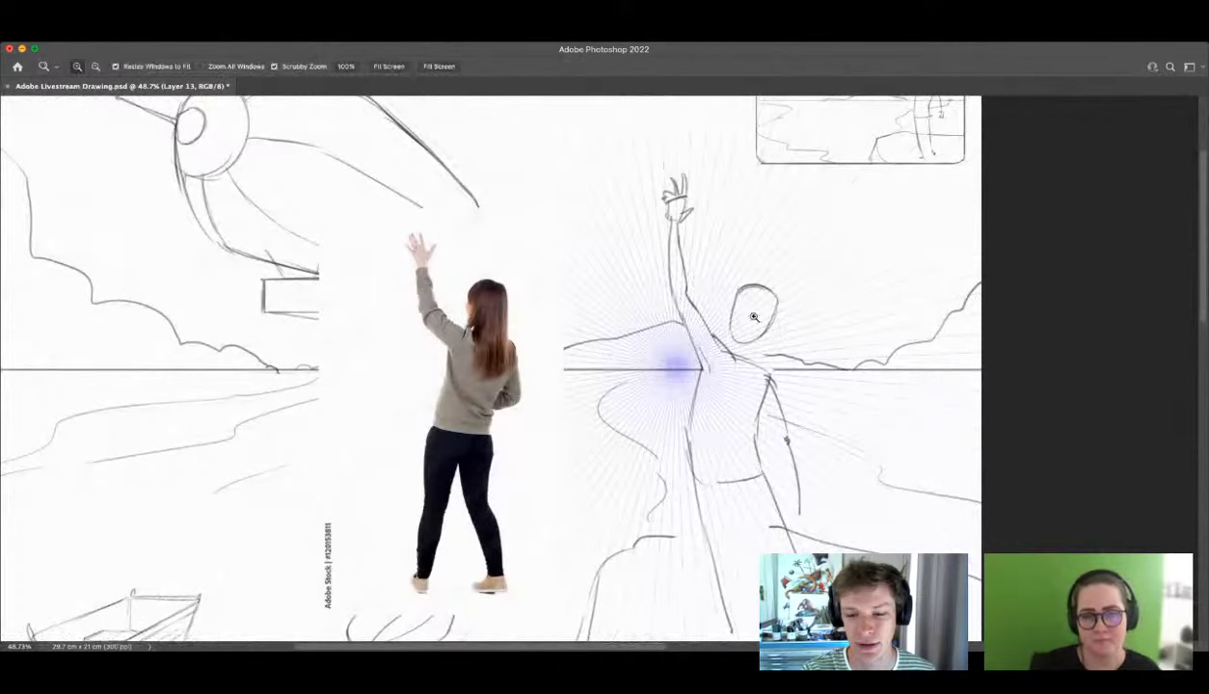
Step: Reinforce the figure's shoulder and fill out the lowered arm with inner and outer contour lines
{"action": "left_click_drag", "start_coordinate": [747, 315], "coordinate": [704, 318]}
{"action": "left_click_drag", "start_coordinate": [805, 377], "coordinate": [858, 371]}
{"action": "mouse_move", "coordinate": [669, 305]}
{"action": "left_mouse_down"}
{"action": "mouse_move", "coordinate": [728, 357]}
{"action": "mouse_move", "coordinate": [748, 424]}
{"action": "left_mouse_up"}
{"action": "left_click_drag", "start_coordinate": [714, 370], "coordinate": [753, 485]}
{"action": "left_click_drag", "start_coordinate": [724, 399], "coordinate": [753, 487]}
Step: Strengthen the outer leg contours down to the ankles and rough in the figure's feet
{"action": "mouse_move", "coordinate": [711, 366]}
{"action": "left_mouse_down"}
{"action": "mouse_move", "coordinate": [717, 407]}
{"action": "mouse_move", "coordinate": [692, 372]}
{"action": "mouse_move", "coordinate": [662, 376]}
{"action": "left_mouse_up"}
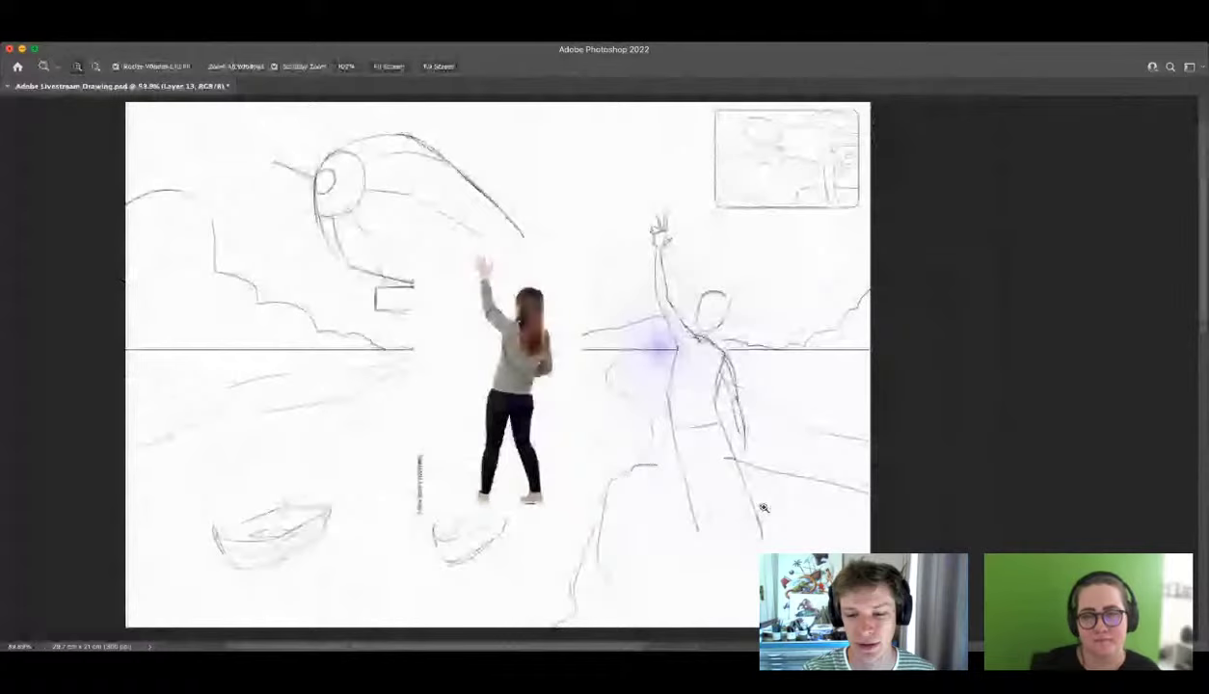
{"action": "left_click_drag", "start_coordinate": [763, 508], "coordinate": [784, 507]}
{"action": "left_click_drag", "start_coordinate": [753, 366], "coordinate": [737, 370]}
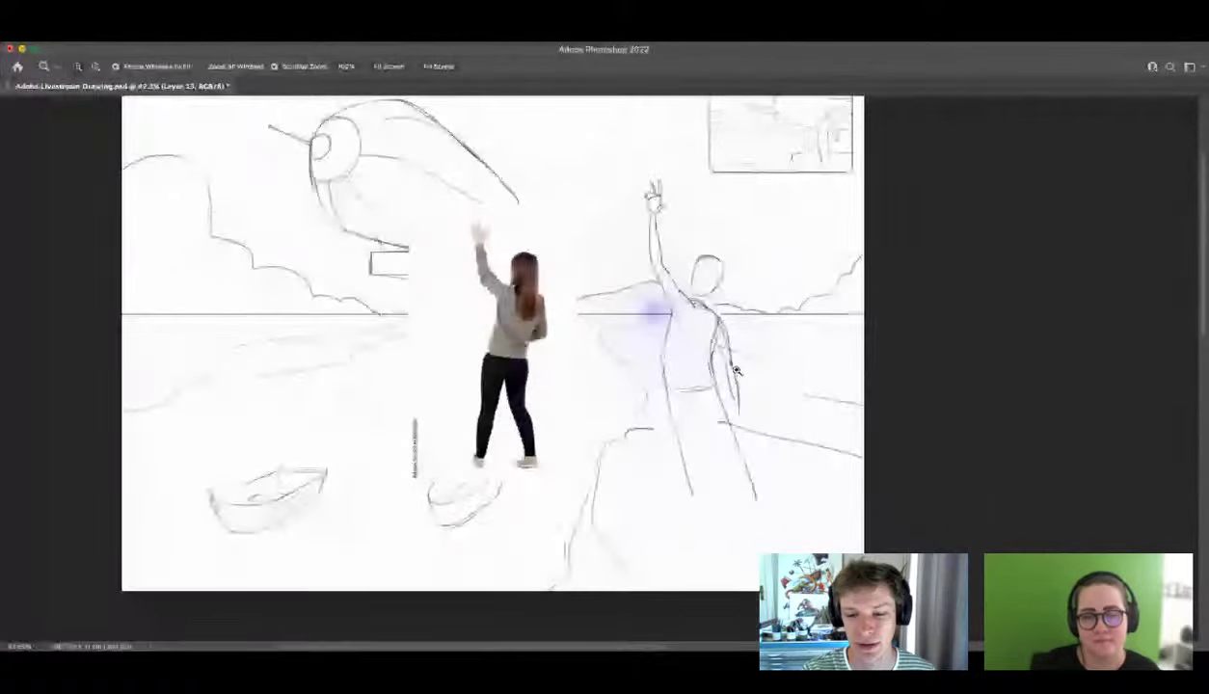
{"action": "scroll", "coordinate": [736, 370], "scroll_direction": "up", "scroll_amount": 1}
{"action": "key", "text": "b"}
{"action": "left_click_drag", "start_coordinate": [656, 390], "coordinate": [704, 545]}
{"action": "mouse_move", "coordinate": [723, 405]}
{"action": "left_mouse_down"}
{"action": "mouse_move", "coordinate": [768, 542]}
{"action": "mouse_move", "coordinate": [703, 550]}
{"action": "left_mouse_up"}
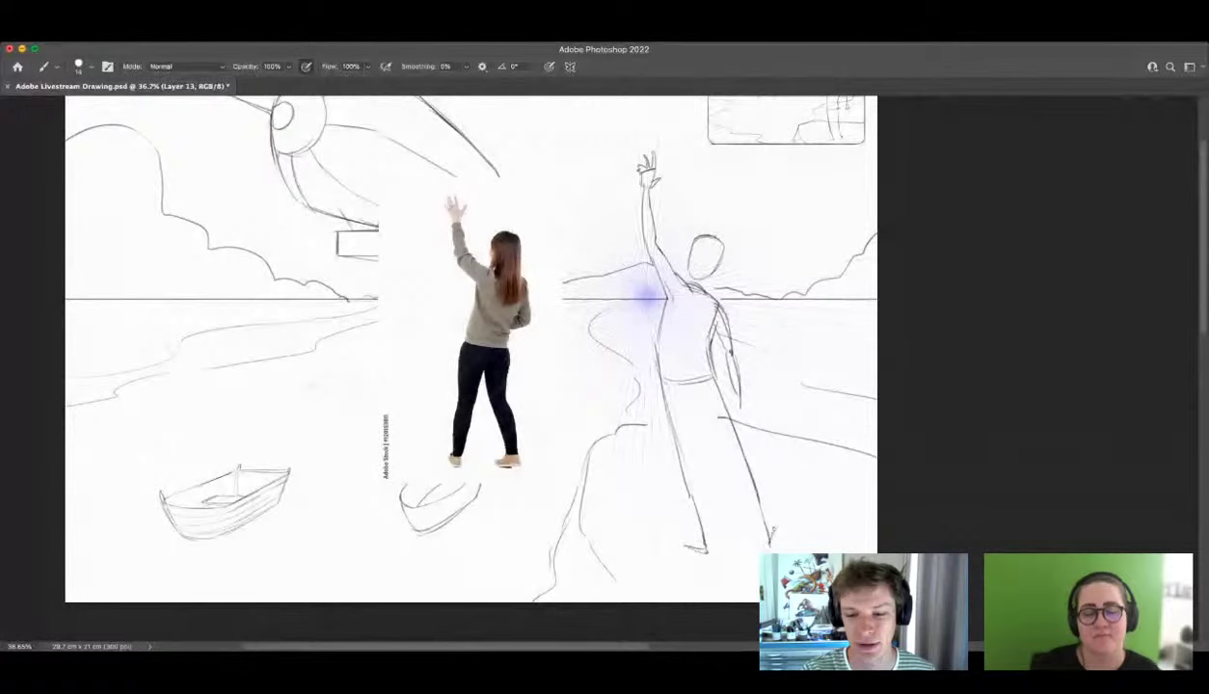
Step: Draw the inner leg lines from the crotch down to both ankles and define the nearer foot
{"action": "key", "text": "z"}
{"action": "left_click", "coordinate": [771, 540]}
{"action": "key", "text": "b"}
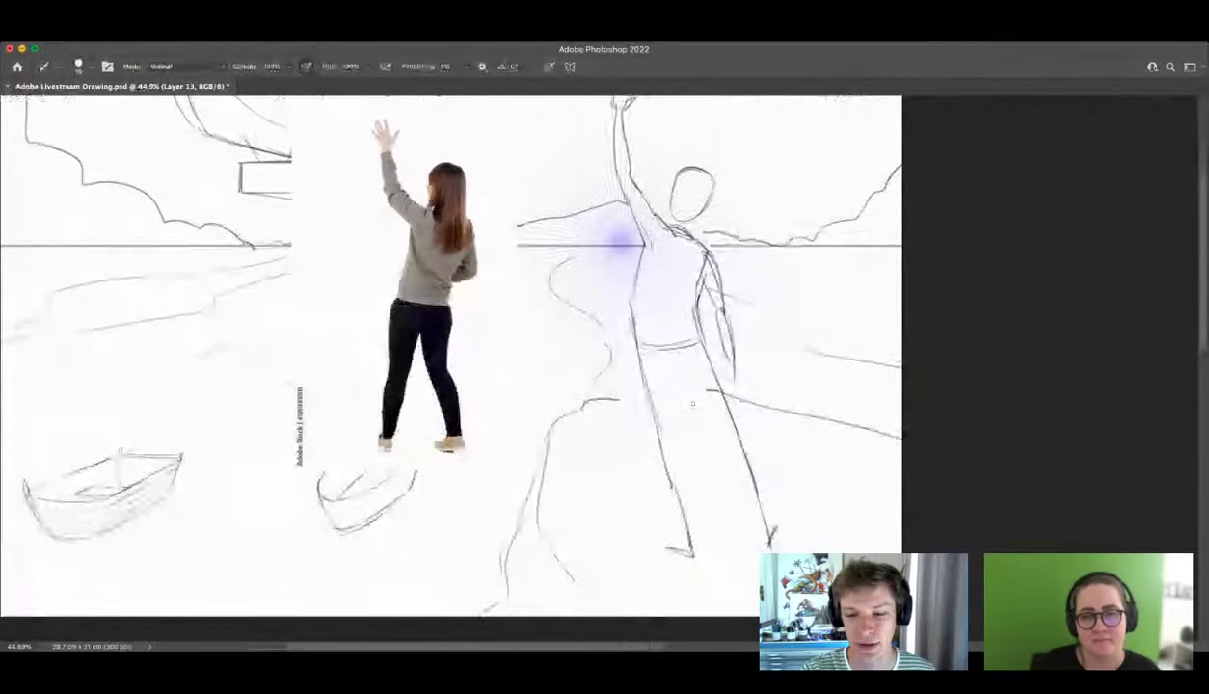
{"action": "left_click_drag", "start_coordinate": [680, 384], "coordinate": [698, 556]}
{"action": "left_click_drag", "start_coordinate": [681, 384], "coordinate": [758, 543]}
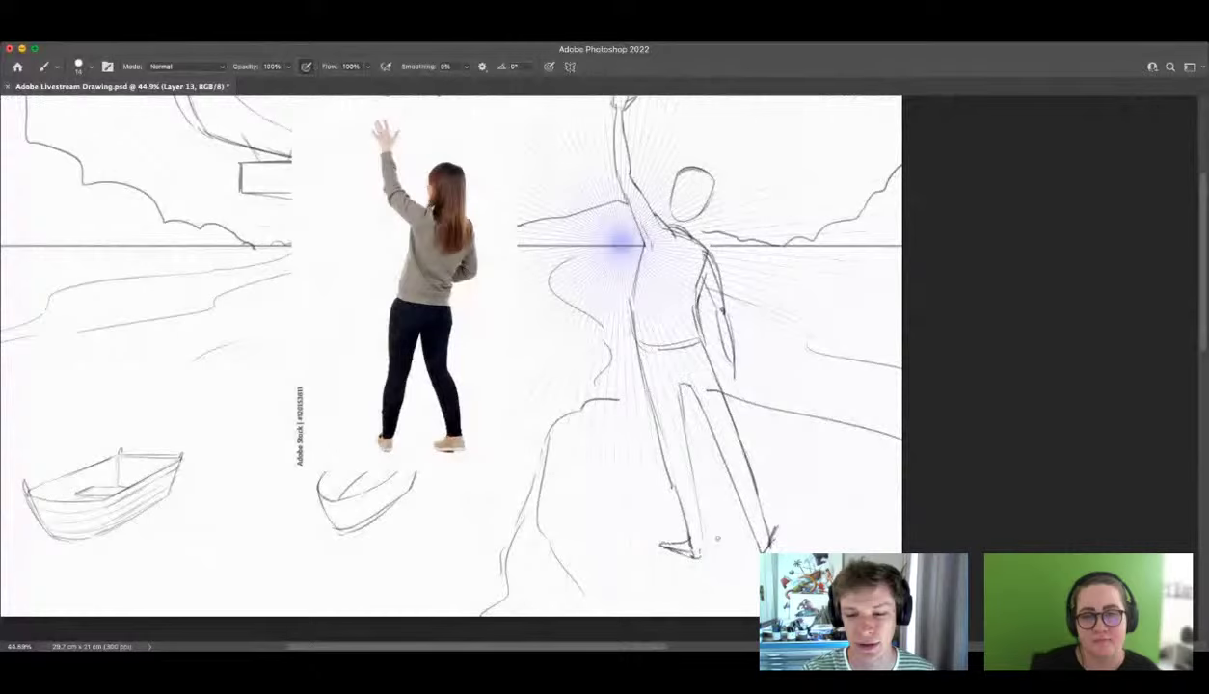
Step: Lasso the figure's head, scale it down to about 88% and tilt it slightly over the shoulders
{"action": "key", "text": "z"}
{"action": "left_click", "coordinate": [690, 551], "text": "alt"}
{"action": "left_click_drag", "start_coordinate": [725, 349], "coordinate": [771, 349]}
{"action": "key", "text": "b"}
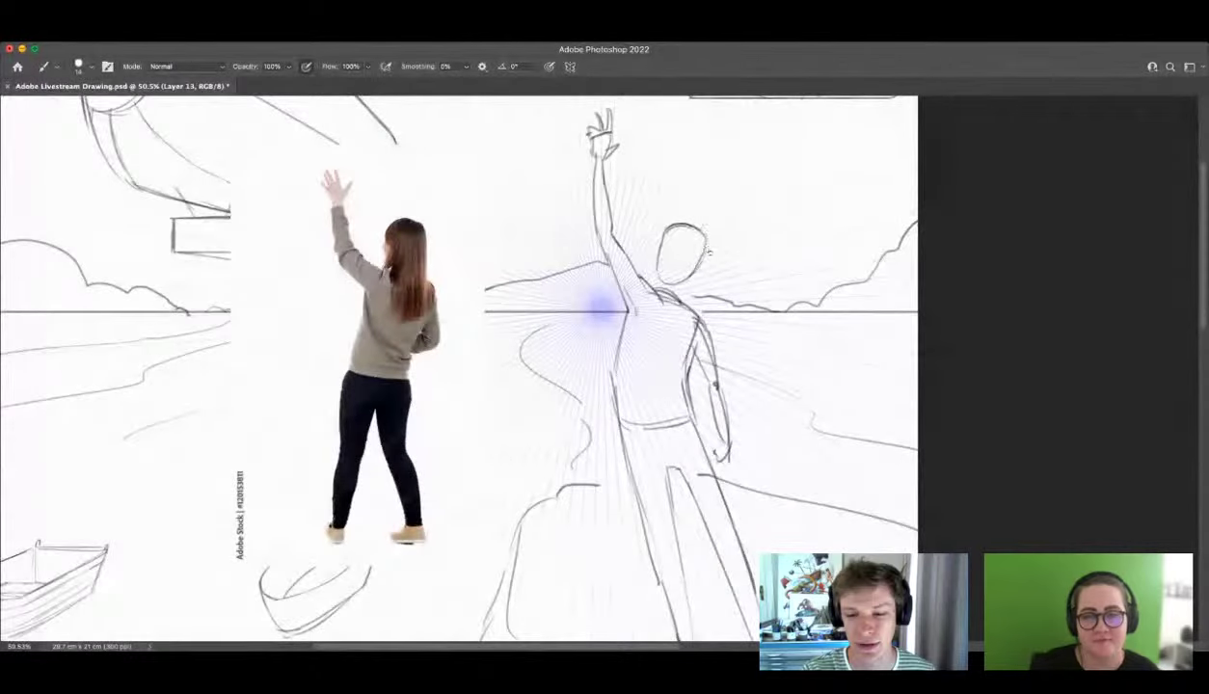
{"action": "key", "text": "l"}
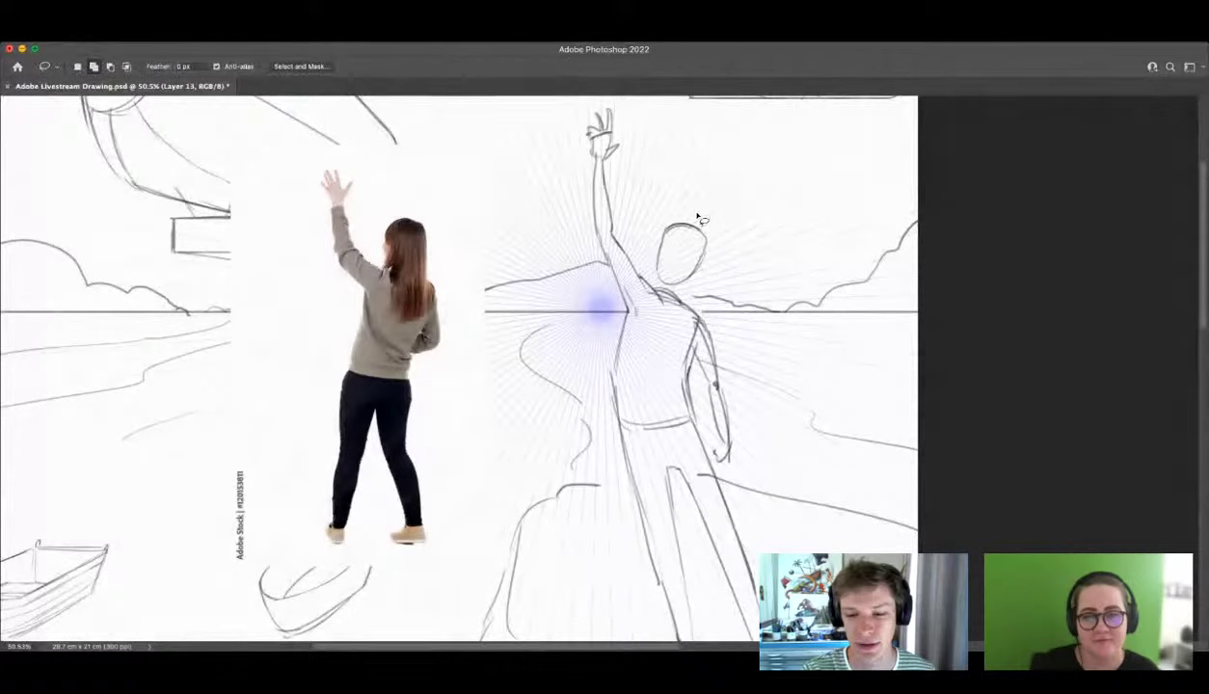
{"action": "mouse_move", "coordinate": [715, 226]}
{"action": "left_mouse_down"}
{"action": "mouse_move", "coordinate": [665, 291]}
{"action": "mouse_move", "coordinate": [647, 279]}
{"action": "mouse_move", "coordinate": [652, 222]}
{"action": "mouse_move", "coordinate": [715, 210]}
{"action": "left_mouse_up"}
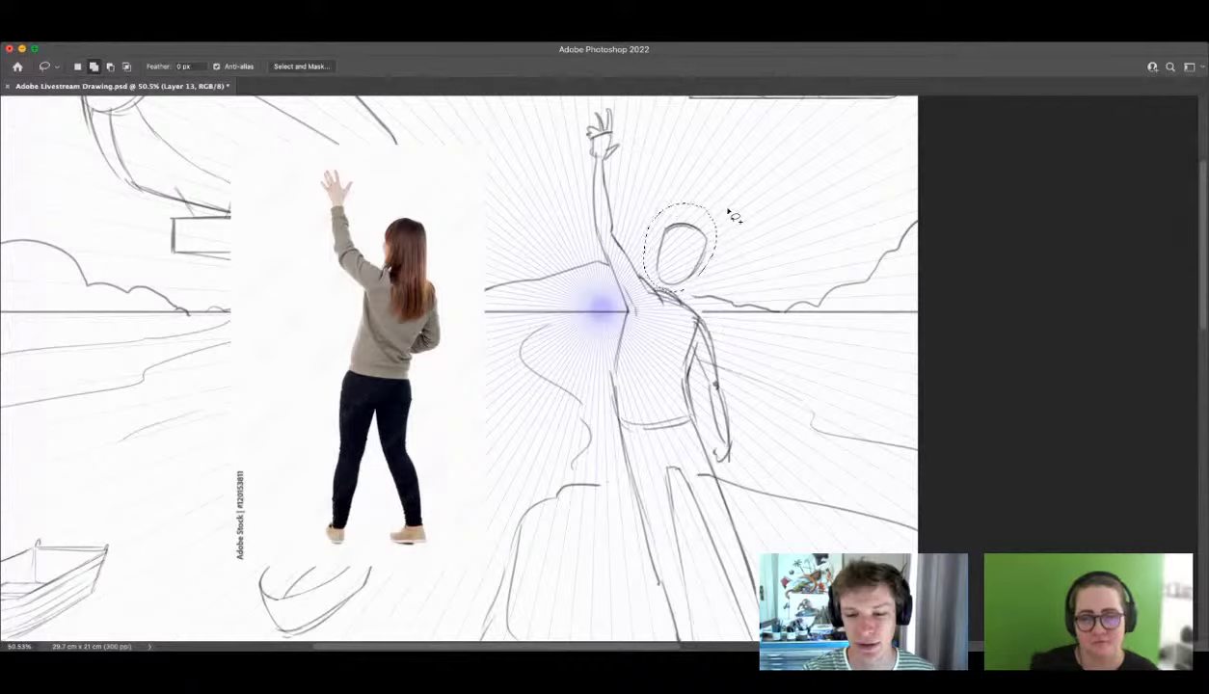
{"action": "key", "text": "v"}
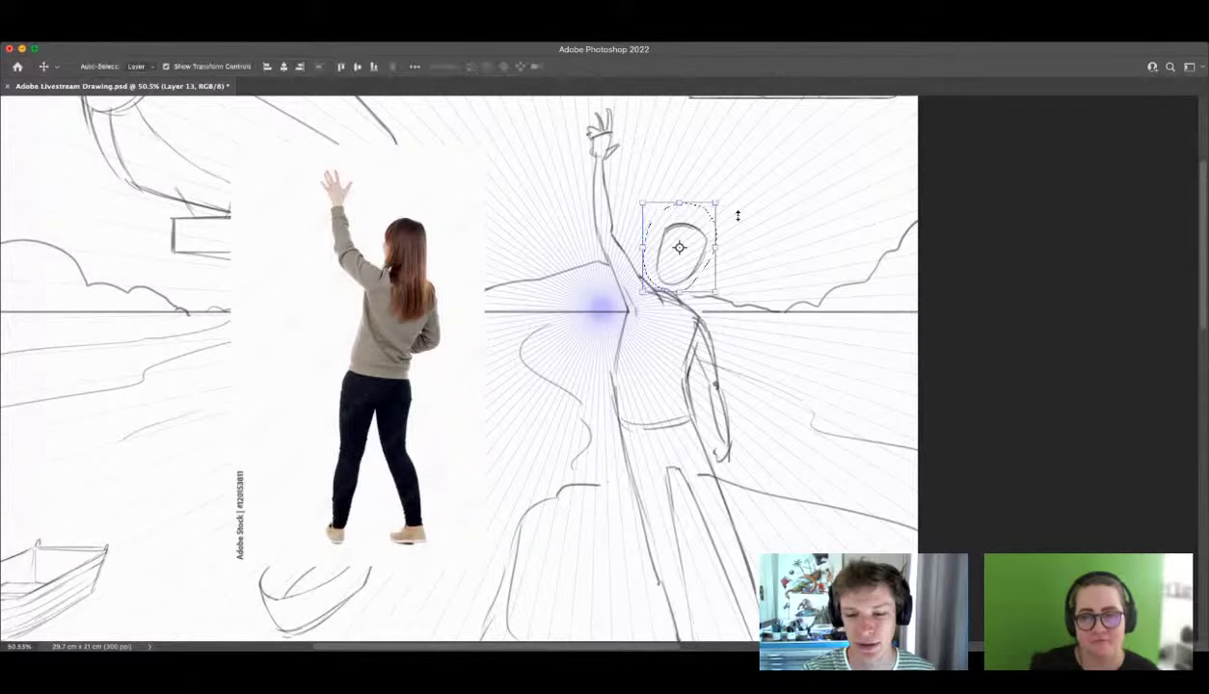
{"action": "left_click_drag", "start_coordinate": [715, 202], "coordinate": [698, 241]}
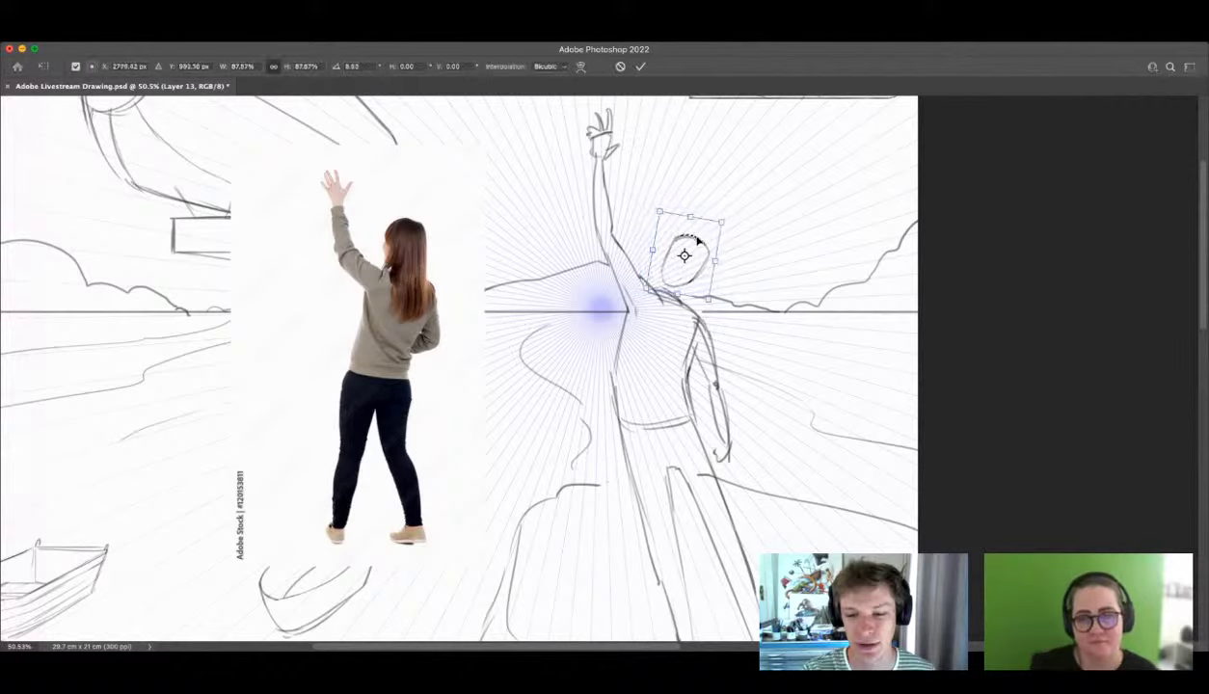
{"action": "key", "text": "Return"}
Step: Erase the neck and shoulder lines behind the head and sketch long hair falling to the upper back, with the face contour
{"action": "key", "text": "z"}
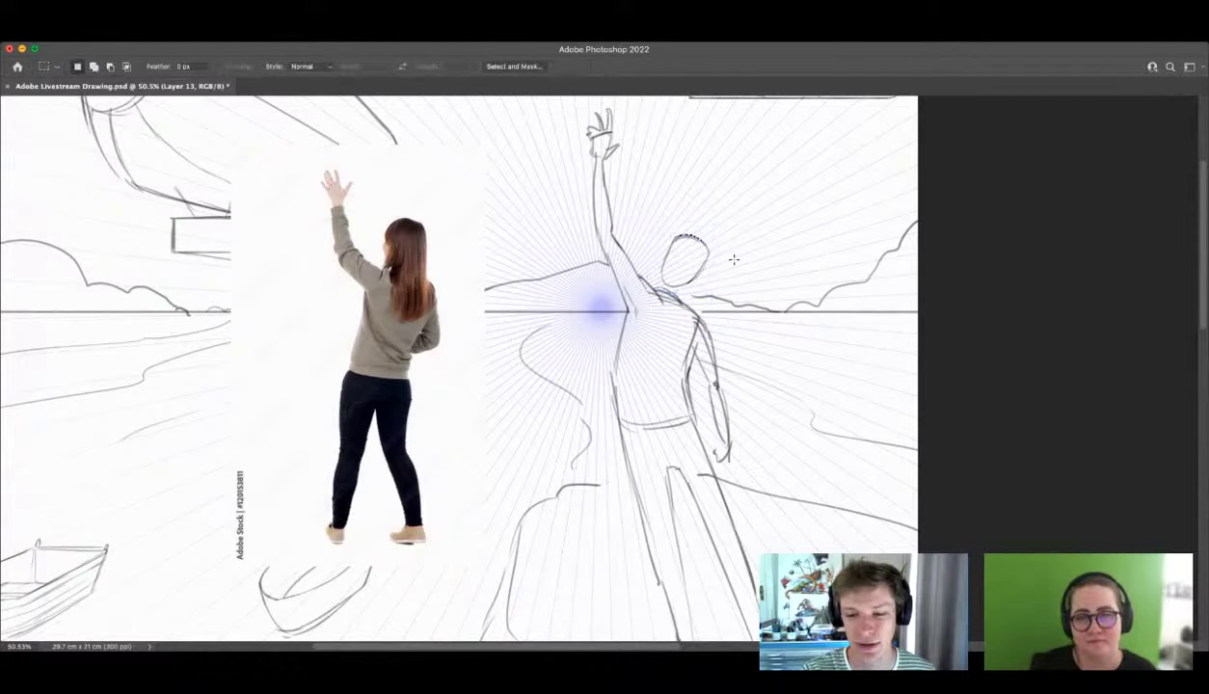
{"action": "left_click_drag", "start_coordinate": [710, 263], "coordinate": [725, 265]}
{"action": "key", "text": "b"}
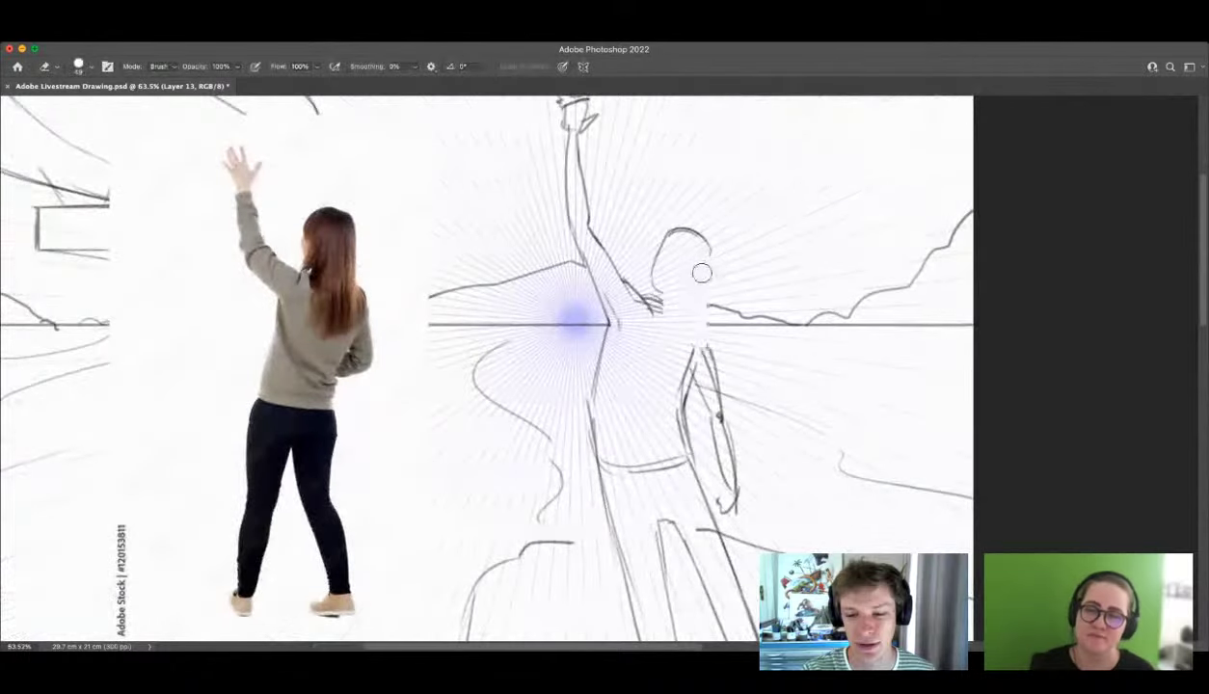
{"action": "mouse_move", "coordinate": [685, 351]}
{"action": "left_mouse_down"}
{"action": "mouse_move", "coordinate": [709, 249]}
{"action": "mouse_move", "coordinate": [718, 359]}
{"action": "mouse_move", "coordinate": [681, 378]}
{"action": "left_mouse_up"}
{"action": "key", "text": "b"}
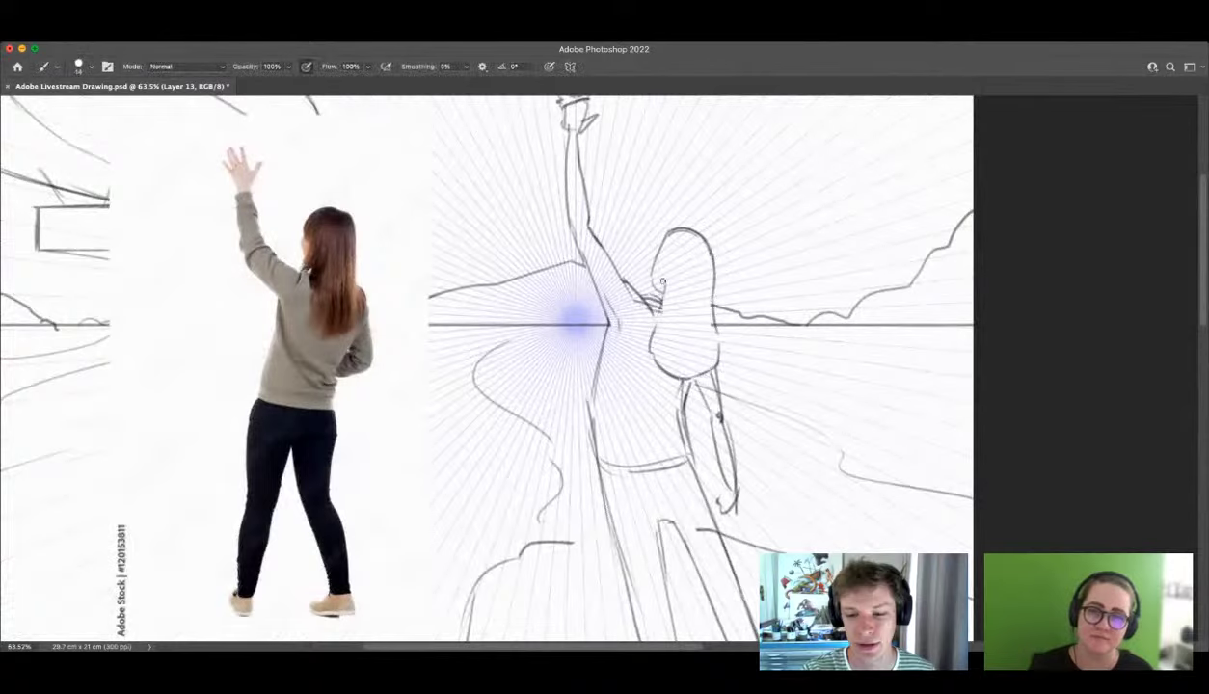
{"action": "left_click_drag", "start_coordinate": [663, 281], "coordinate": [672, 230]}
Step: Lasso the raised arm and transform it slightly shorter and wider, to about 104% width and 97% height
{"action": "key", "text": "z"}
{"action": "mouse_move", "coordinate": [897, 313]}
{"action": "left_mouse_down"}
{"action": "mouse_move", "coordinate": [780, 311]}
{"action": "mouse_move", "coordinate": [833, 310]}
{"action": "left_mouse_up"}
{"action": "key", "text": "l"}
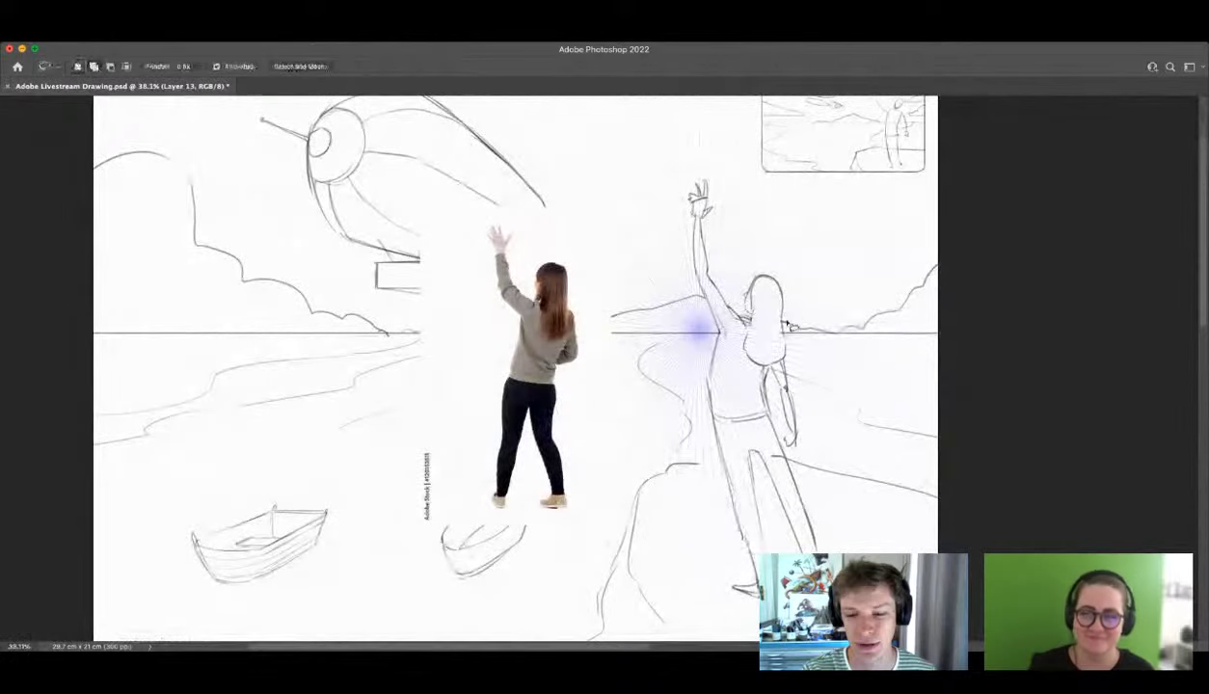
{"action": "mouse_move", "coordinate": [739, 307]}
{"action": "left_mouse_down"}
{"action": "mouse_move", "coordinate": [706, 340]}
{"action": "mouse_move", "coordinate": [715, 243]}
{"action": "mouse_move", "coordinate": [739, 328]}
{"action": "left_mouse_up"}
{"action": "key", "text": "v"}
{"action": "left_click_drag", "start_coordinate": [746, 172], "coordinate": [747, 183]}
{"action": "left_click_drag", "start_coordinate": [736, 286], "coordinate": [745, 281]}
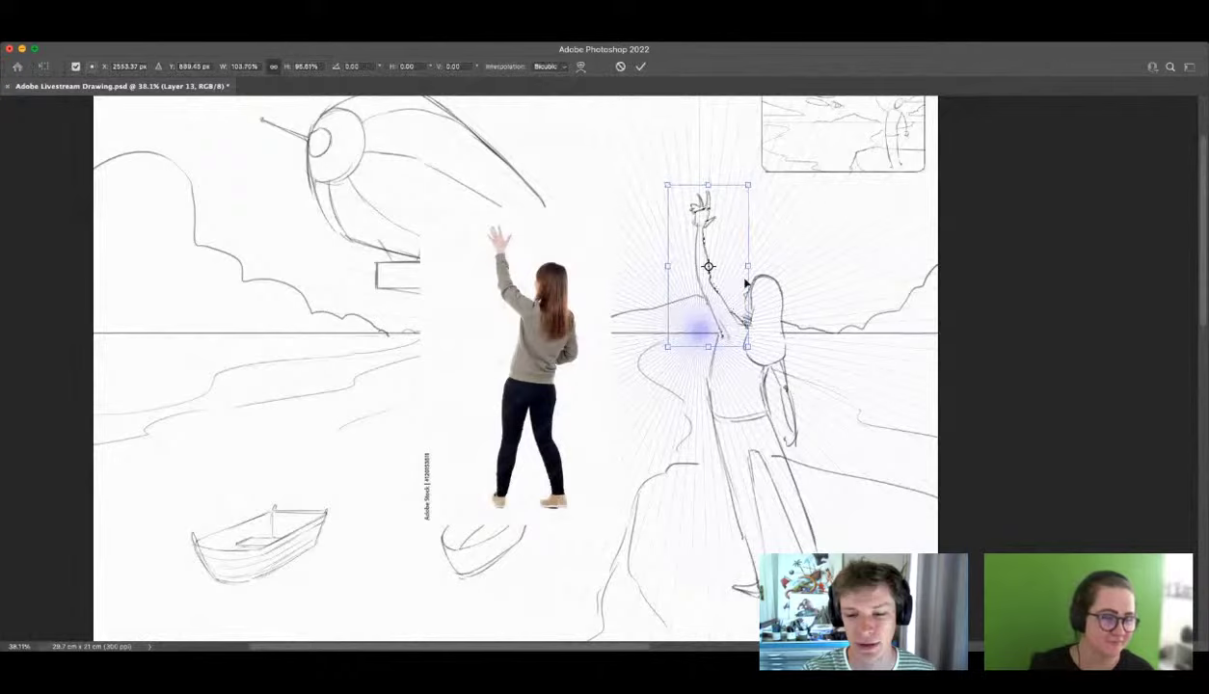
{"action": "key", "text": "Return"}
{"action": "key", "text": "m"}
{"action": "left_click", "coordinate": [730, 273]}
Step: Erase the old torso side line between the raised arm's armpit and the hip
{"action": "left_click_drag", "start_coordinate": [836, 324], "coordinate": [812, 332]}
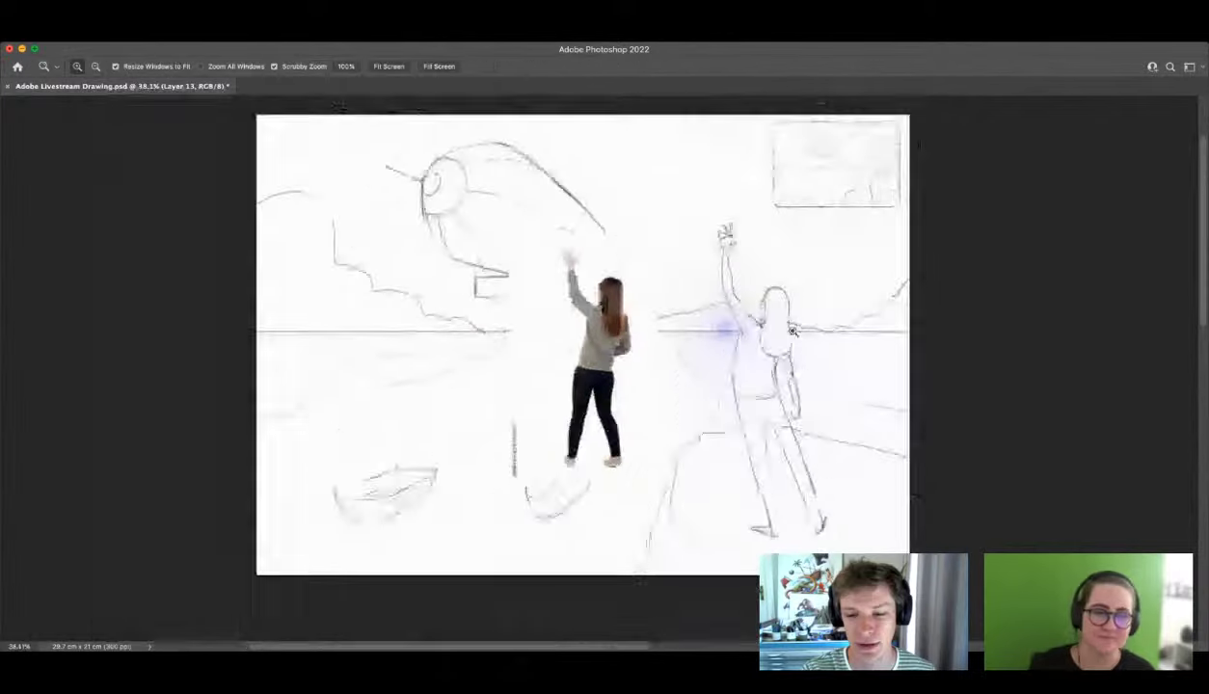
{"action": "left_click_drag", "start_coordinate": [810, 377], "coordinate": [867, 370]}
{"action": "key", "text": "b"}
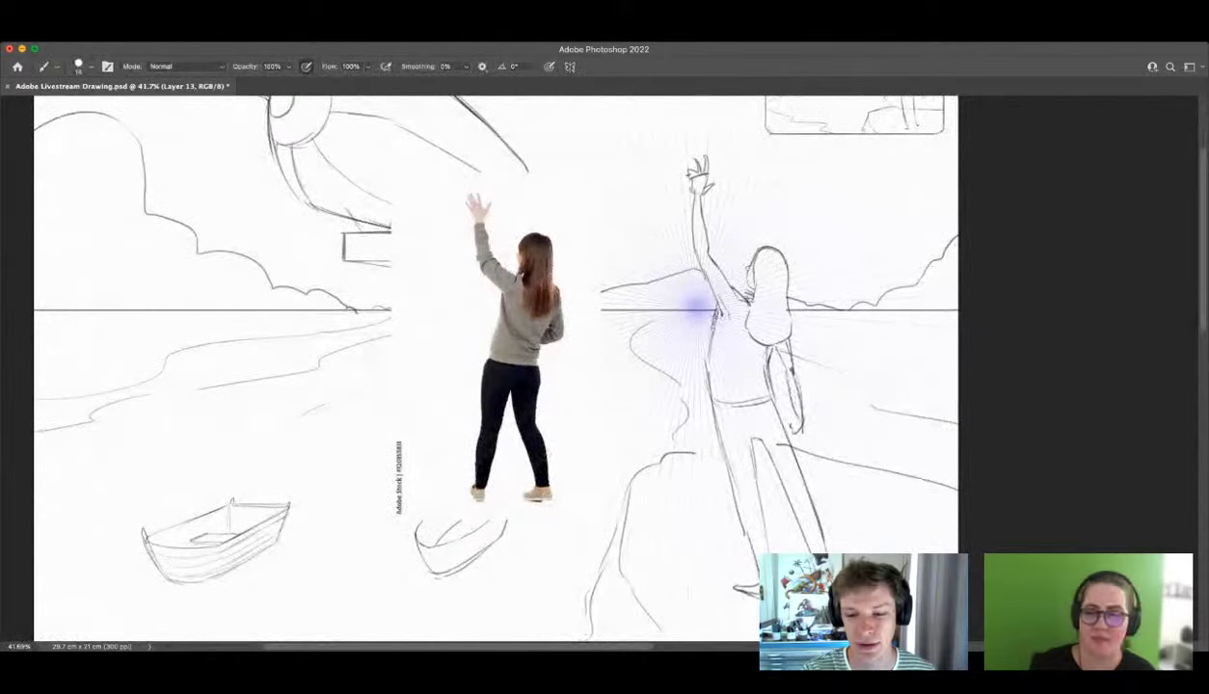
{"action": "key", "text": "e"}
{"action": "mouse_move", "coordinate": [711, 332]}
{"action": "left_mouse_down"}
{"action": "mouse_move", "coordinate": [716, 398]}
{"action": "mouse_move", "coordinate": [705, 391]}
{"action": "left_mouse_up"}
Step: Redraw the torso's side down to the hip, add a curved top hem above the waistline and clean up the opposite side
{"action": "key", "text": "z"}
{"action": "left_click_drag", "start_coordinate": [782, 355], "coordinate": [747, 359]}
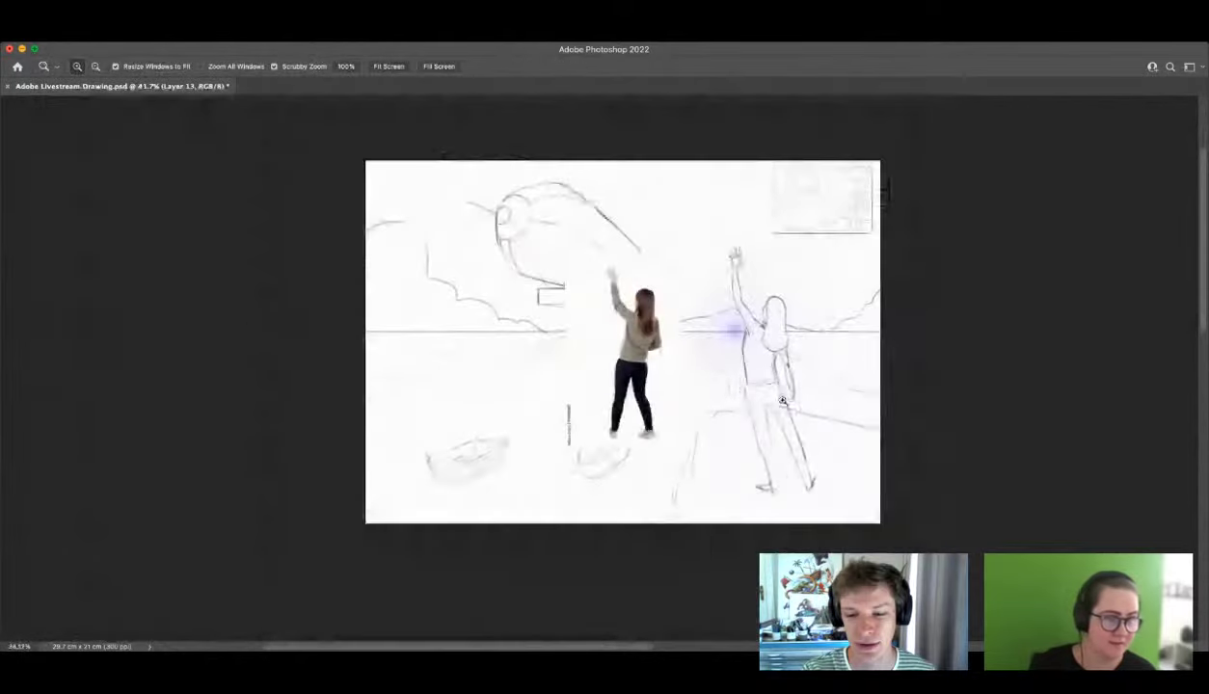
{"action": "left_click_drag", "start_coordinate": [764, 406], "coordinate": [799, 405]}
{"action": "key", "text": "b"}
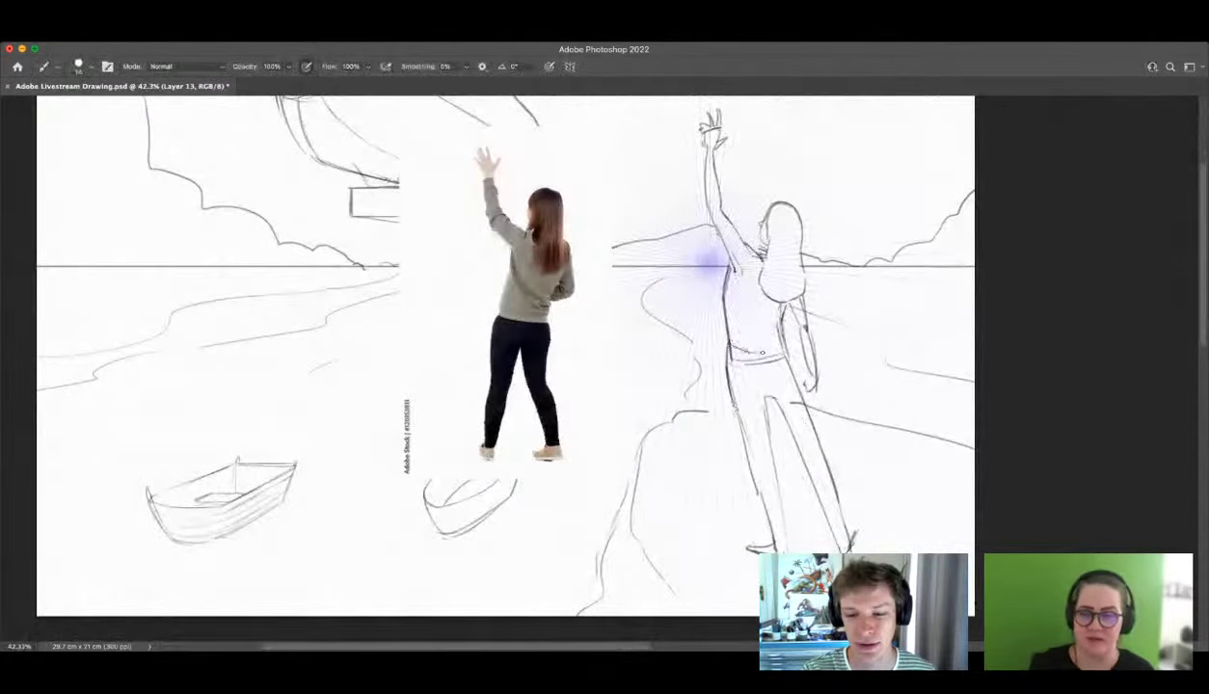
{"action": "key", "text": "e"}
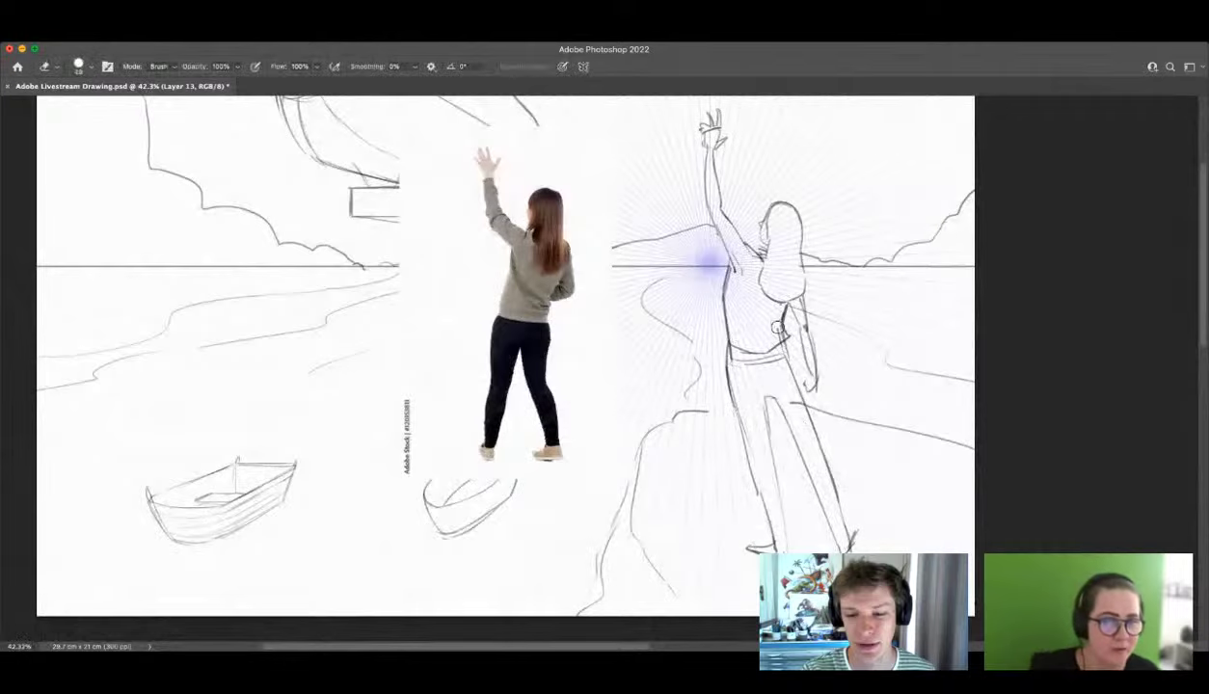
Step: Examine the figure's proportions against the reference photo and the whole composition
{"action": "key", "text": "z"}
{"action": "left_click_drag", "start_coordinate": [782, 362], "coordinate": [757, 374]}
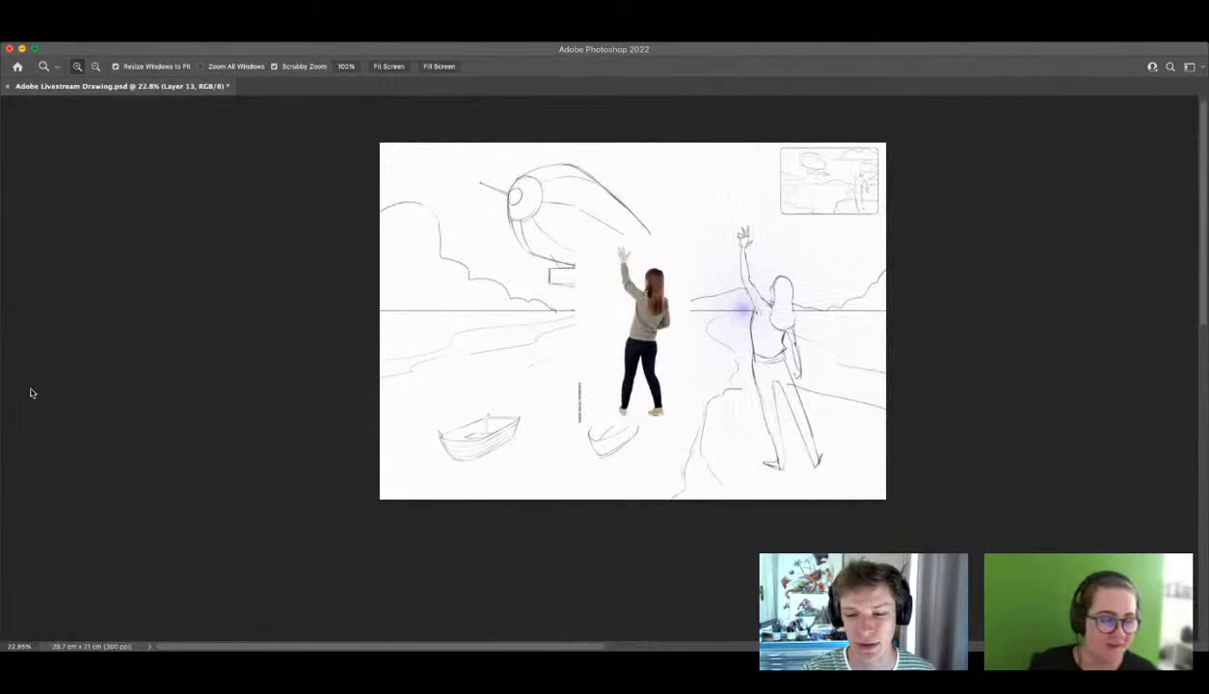
{"action": "mouse_move", "coordinate": [675, 270]}
{"action": "left_mouse_down"}
{"action": "mouse_move", "coordinate": [694, 274]}
{"action": "mouse_move", "coordinate": [675, 271]}
{"action": "left_mouse_up"}
{"action": "left_click_drag", "start_coordinate": [774, 307], "coordinate": [798, 319]}
{"action": "key", "text": "b"}
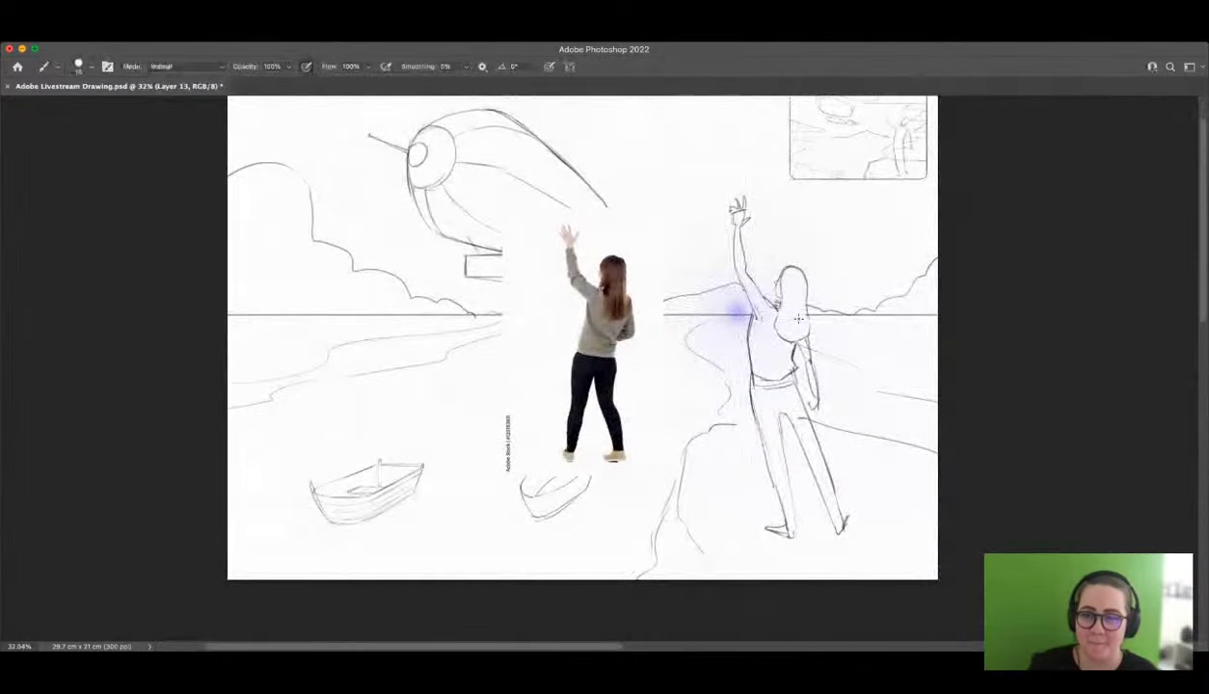
{"action": "key", "text": "z"}
{"action": "left_click_drag", "start_coordinate": [782, 277], "coordinate": [802, 279]}
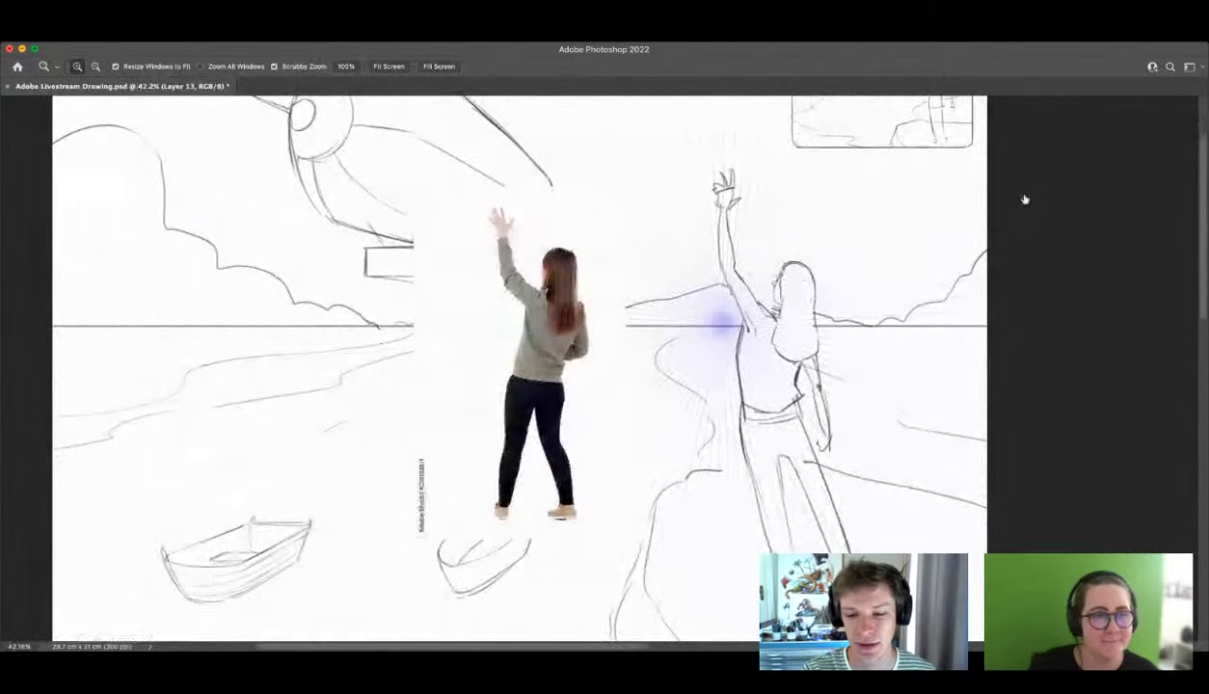
{"action": "left_click_drag", "start_coordinate": [717, 409], "coordinate": [696, 424]}
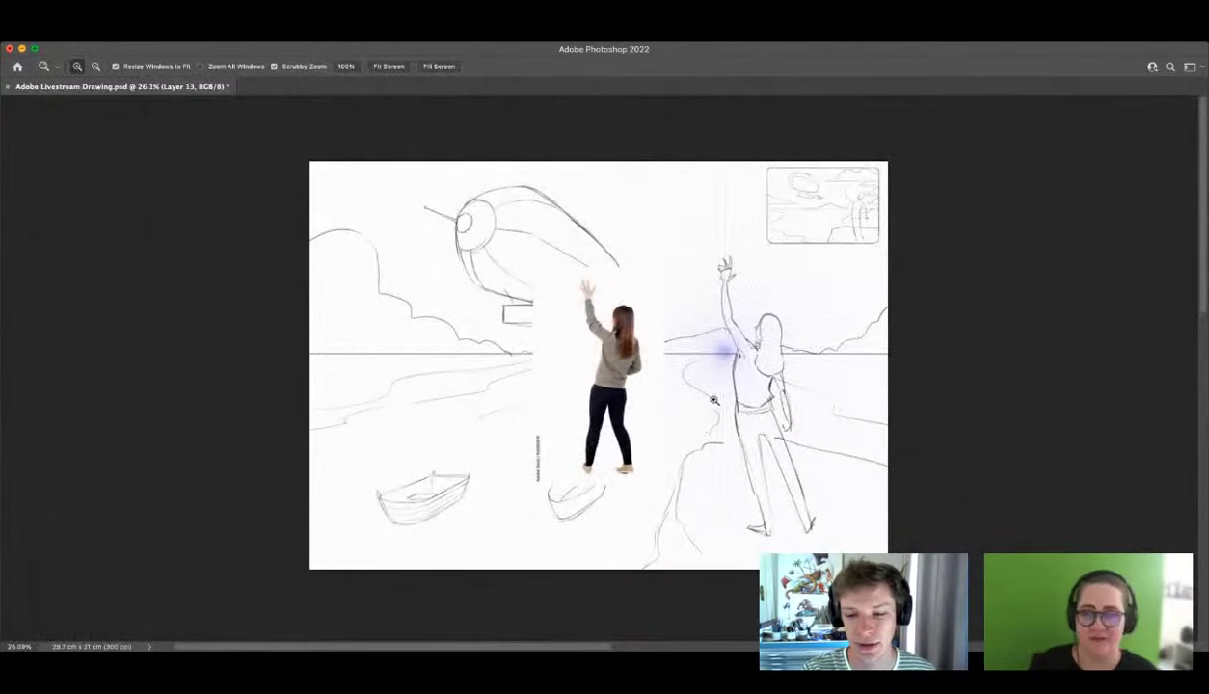
{"action": "left_click_drag", "start_coordinate": [713, 399], "coordinate": [717, 380]}
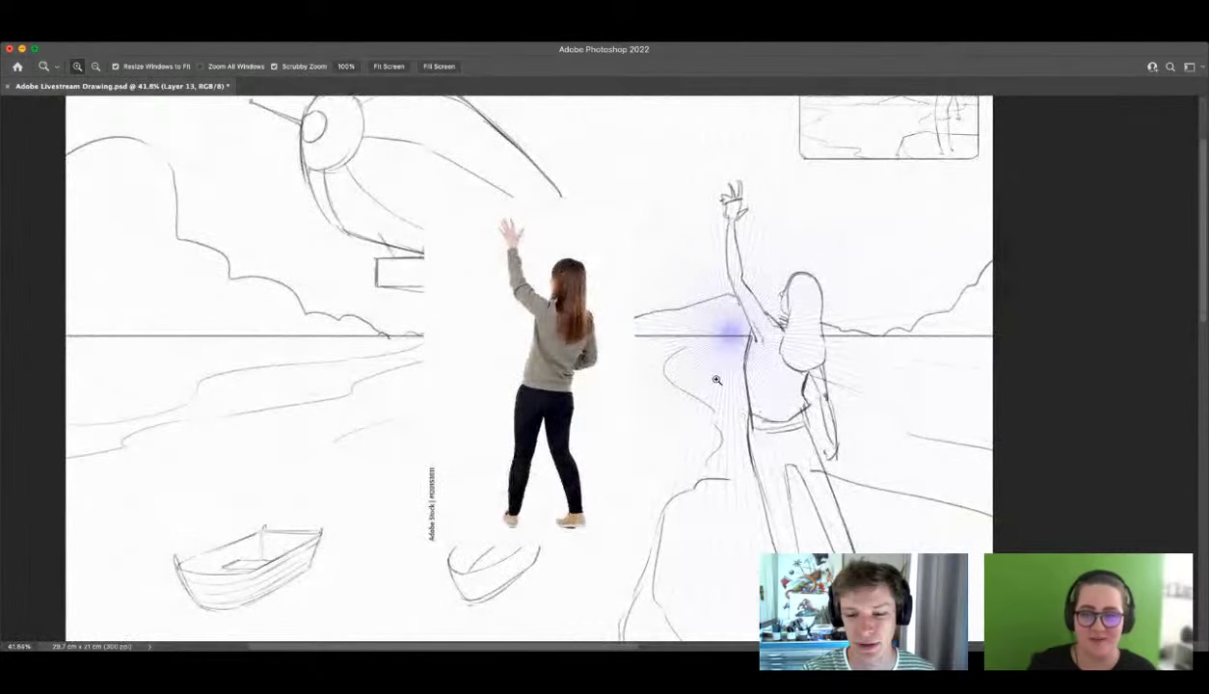
{"action": "key", "text": "z"}
Step: Refine the lowered arm's outline from the shoulder to the hand, and hide the reference photo
{"action": "left_click_drag", "start_coordinate": [868, 393], "coordinate": [844, 413]}
{"action": "mouse_move", "coordinate": [786, 349]}
{"action": "left_mouse_down"}
{"action": "mouse_move", "coordinate": [790, 374]}
{"action": "mouse_move", "coordinate": [820, 398]}
{"action": "left_mouse_up"}
{"action": "key", "text": "z"}
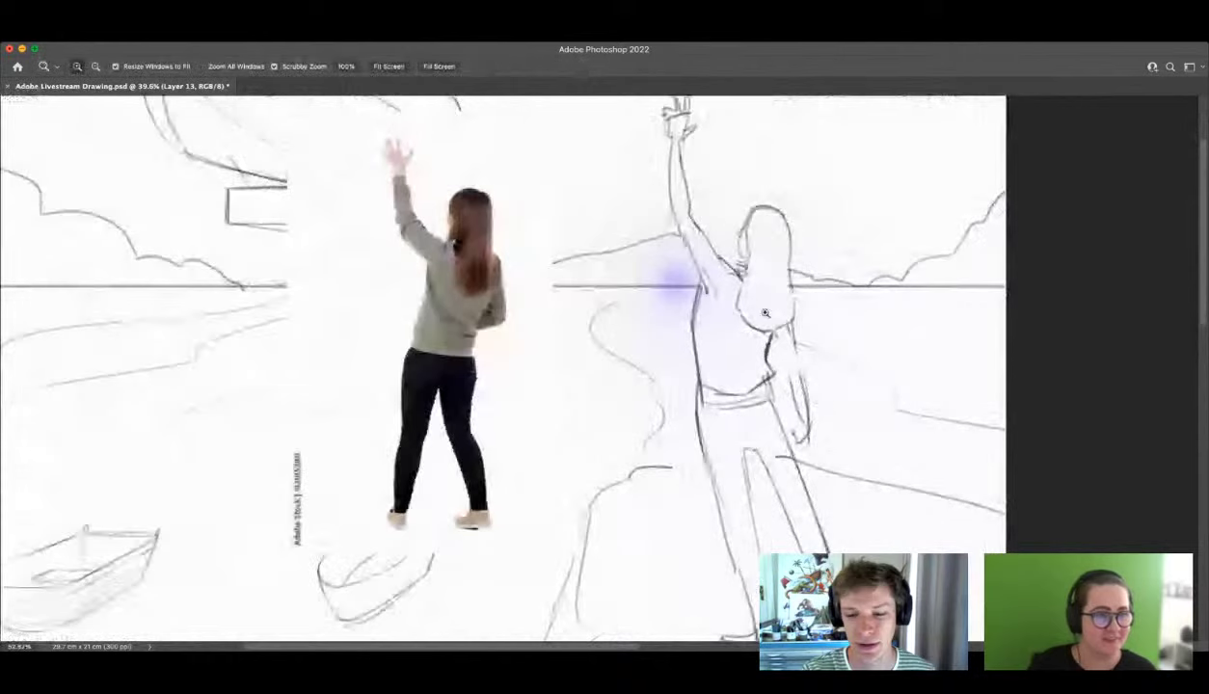
{"action": "key", "text": "b"}
{"action": "left_click_drag", "start_coordinate": [778, 343], "coordinate": [799, 425]}
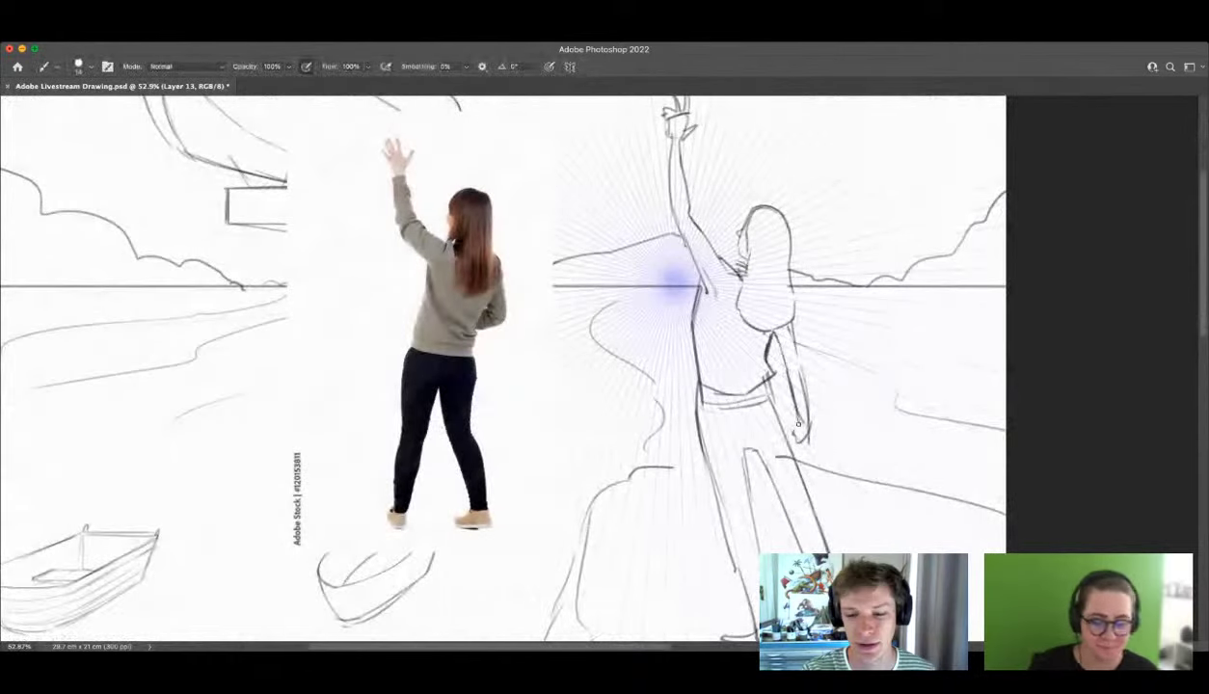
{"action": "key", "text": "e"}
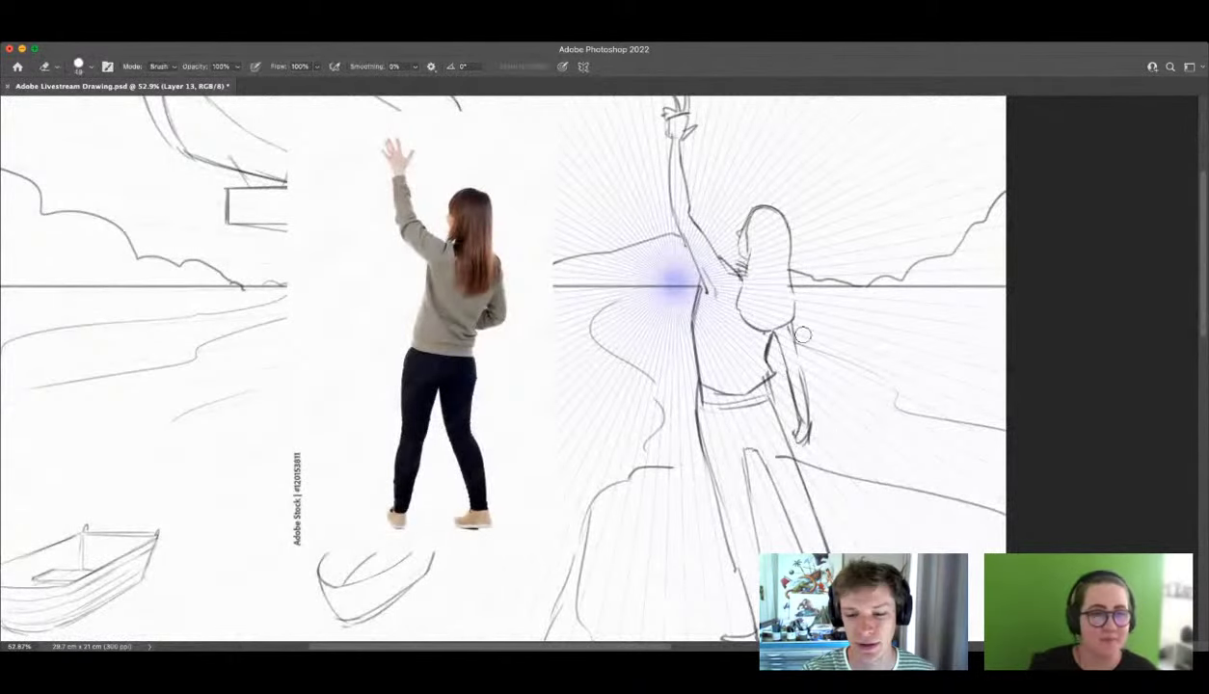
{"action": "key", "text": "z"}
{"action": "mouse_move", "coordinate": [795, 364]}
{"action": "left_mouse_down"}
{"action": "mouse_move", "coordinate": [754, 369]}
{"action": "mouse_move", "coordinate": [739, 343]}
{"action": "mouse_move", "coordinate": [664, 346]}
{"action": "left_mouse_up"}
{"action": "left_click", "coordinate": [1012, 197]}
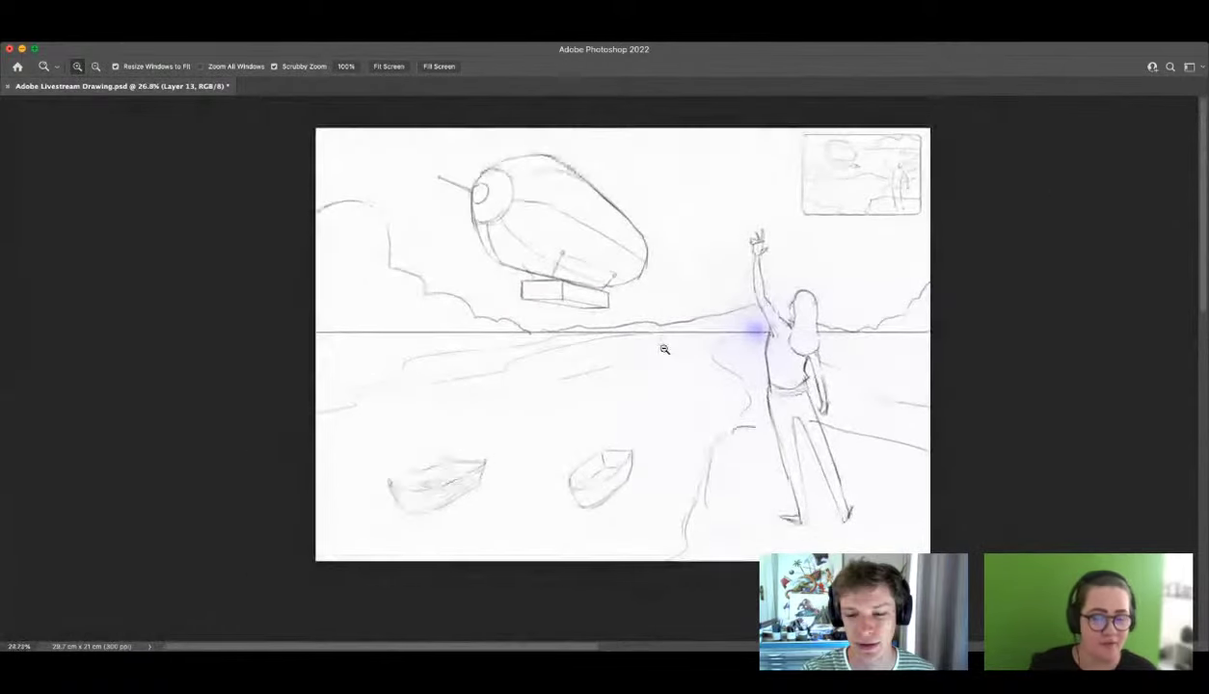
{"action": "key", "text": "l"}
{"action": "key", "text": "z"}
{"action": "mouse_move", "coordinate": [800, 351]}
{"action": "left_mouse_down"}
{"action": "mouse_move", "coordinate": [820, 359]}
{"action": "mouse_move", "coordinate": [805, 363]}
{"action": "mouse_move", "coordinate": [783, 338]}
{"action": "mouse_move", "coordinate": [781, 294]}
{"action": "mouse_move", "coordinate": [826, 302]}
{"action": "mouse_move", "coordinate": [814, 281]}
{"action": "mouse_move", "coordinate": [645, 256]}
{"action": "left_mouse_up"}
{"action": "key", "text": "l"}
{"action": "key", "text": "v"}
{"action": "key", "text": "ctrl+t"}
{"action": "key", "text": "m"}
{"action": "key", "text": "z"}
{"action": "left_click_drag", "start_coordinate": [696, 294], "coordinate": [755, 346]}
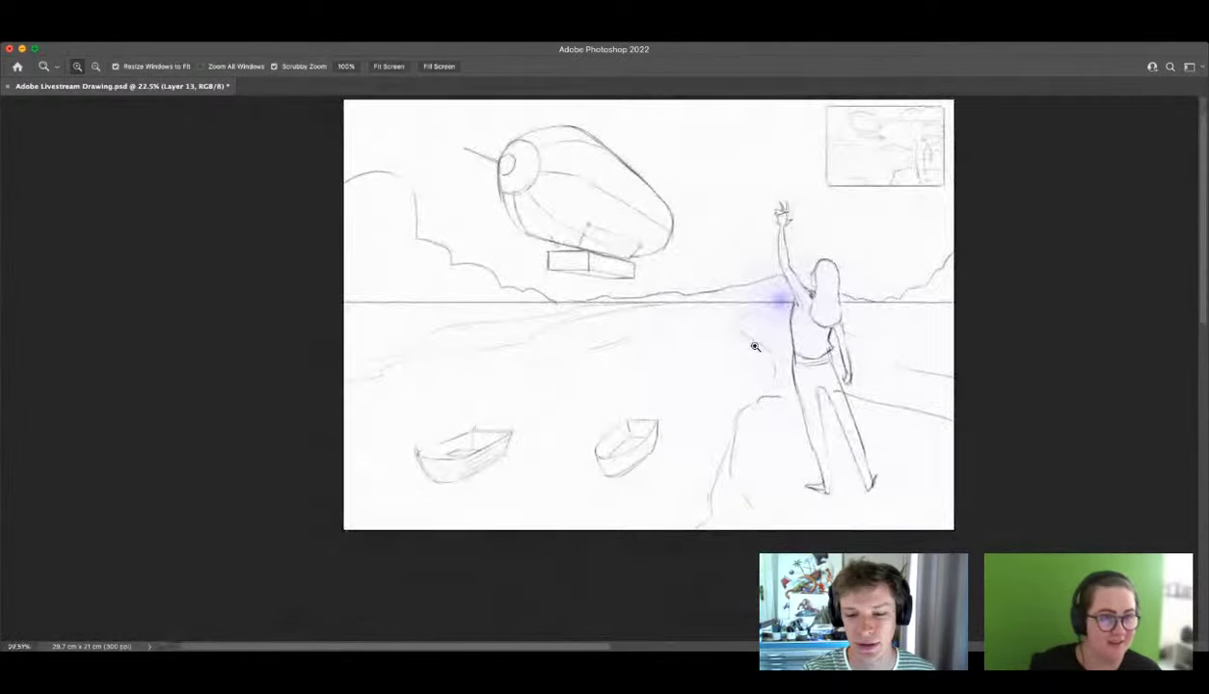
Step: Sketch a boat-shaped hull with a raised bow over the boxy gondola under the airship
{"action": "key", "text": "b"}
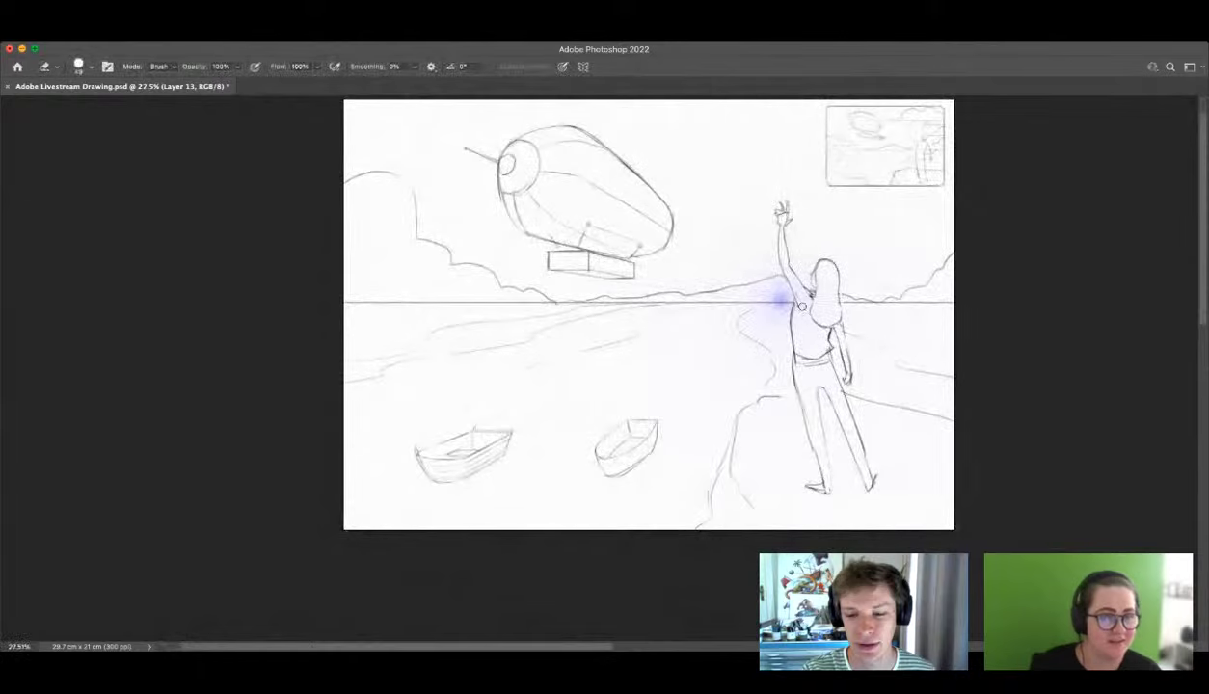
{"action": "key", "text": "z"}
{"action": "mouse_move", "coordinate": [858, 313]}
{"action": "left_mouse_down"}
{"action": "mouse_move", "coordinate": [810, 310]}
{"action": "mouse_move", "coordinate": [894, 316]}
{"action": "mouse_move", "coordinate": [894, 379]}
{"action": "left_mouse_up"}
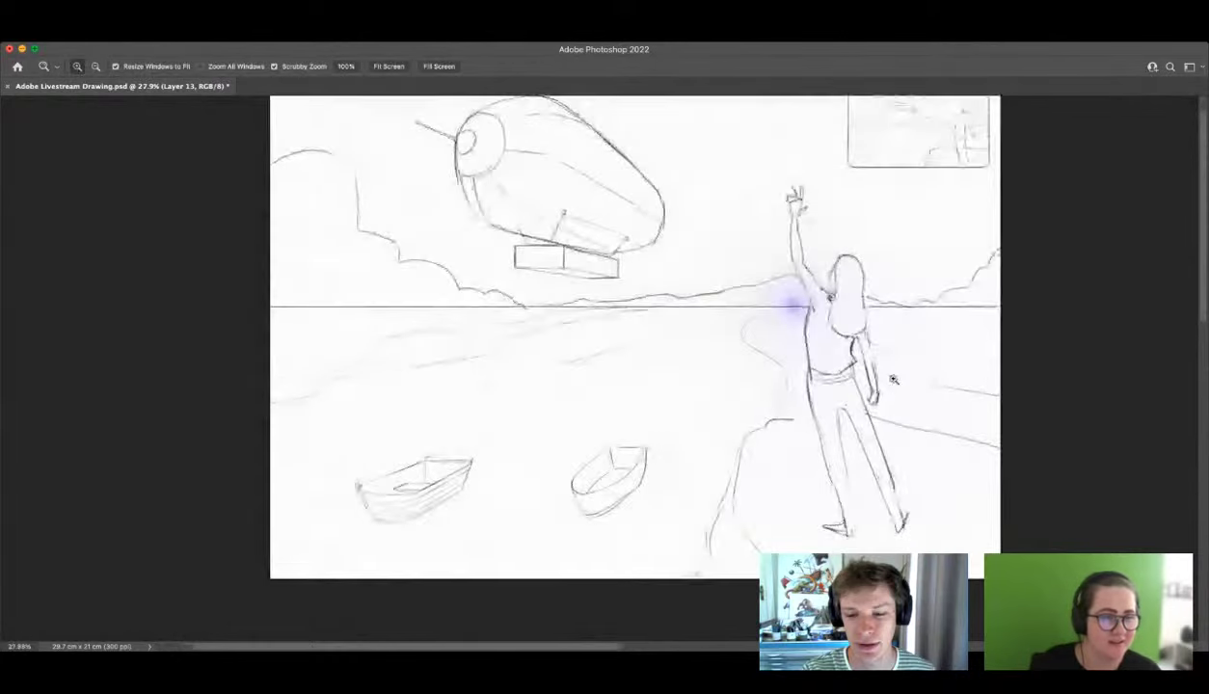
{"action": "key", "text": "b"}
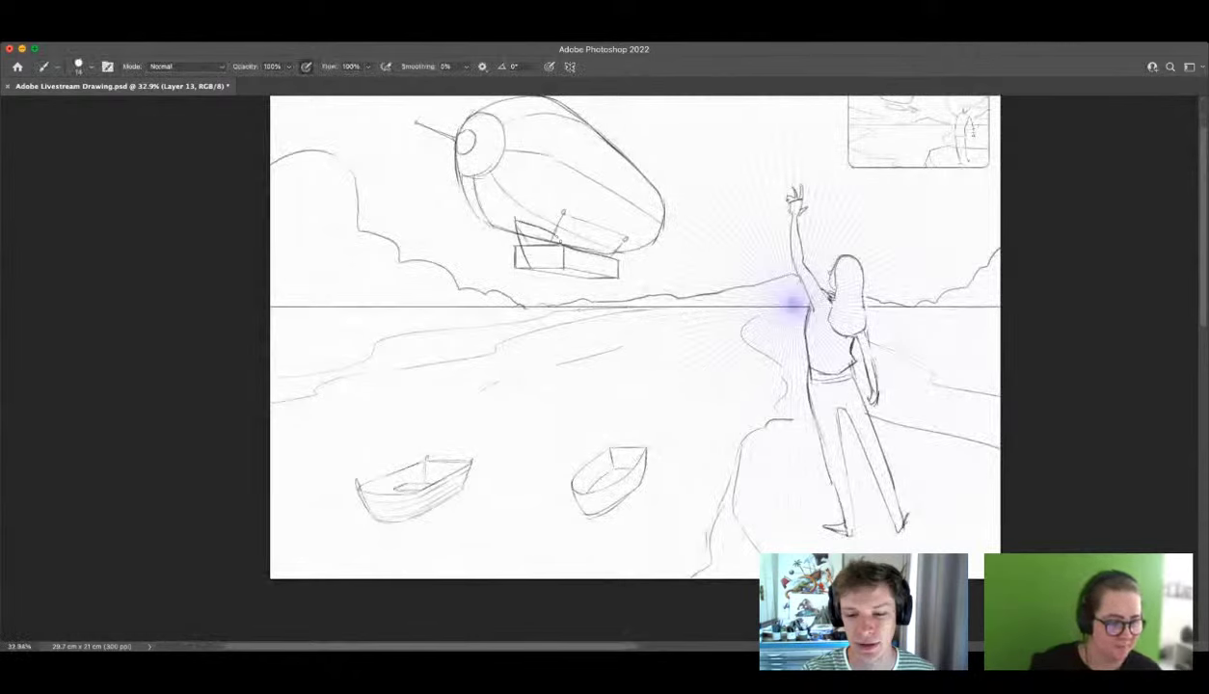
{"action": "mouse_move", "coordinate": [513, 239]}
{"action": "left_mouse_down"}
{"action": "mouse_move", "coordinate": [561, 239]}
{"action": "mouse_move", "coordinate": [597, 254]}
{"action": "mouse_move", "coordinate": [574, 269]}
{"action": "mouse_move", "coordinate": [520, 261]}
{"action": "mouse_move", "coordinate": [588, 275]}
{"action": "left_mouse_up"}
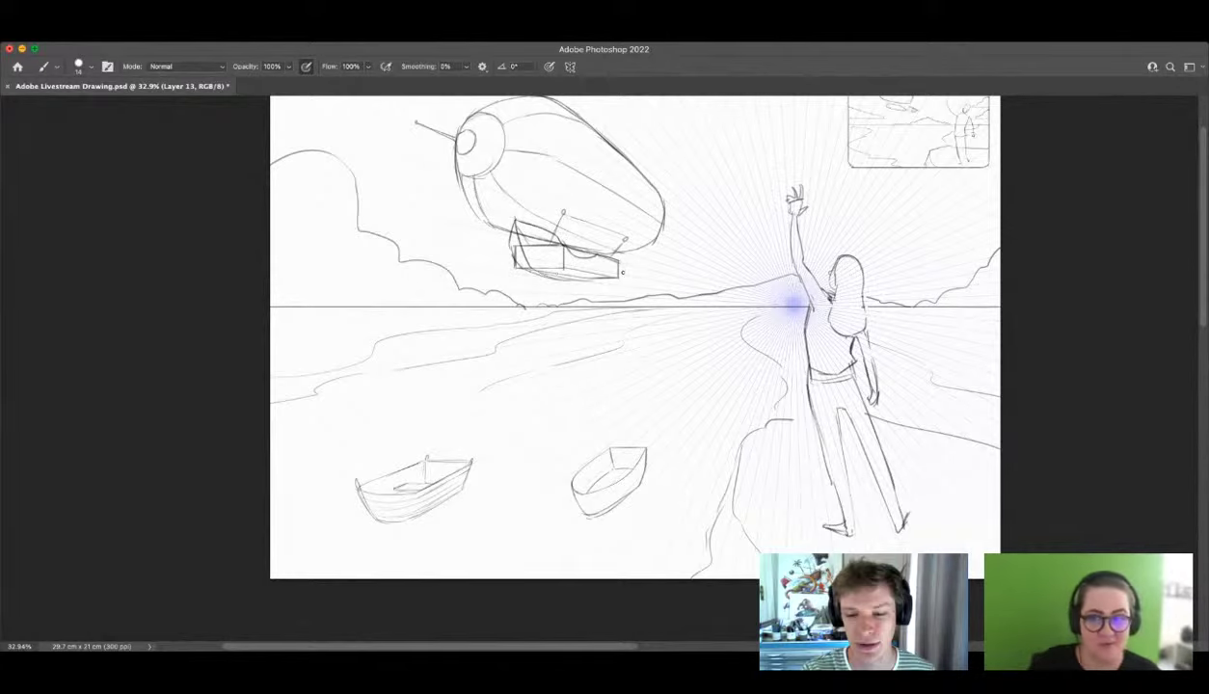
Step: Erase the old box lines inside the airship's hull and reinforce its bow edge
{"action": "key", "text": "e"}
{"action": "left_click_drag", "start_coordinate": [508, 228], "coordinate": [560, 251]}
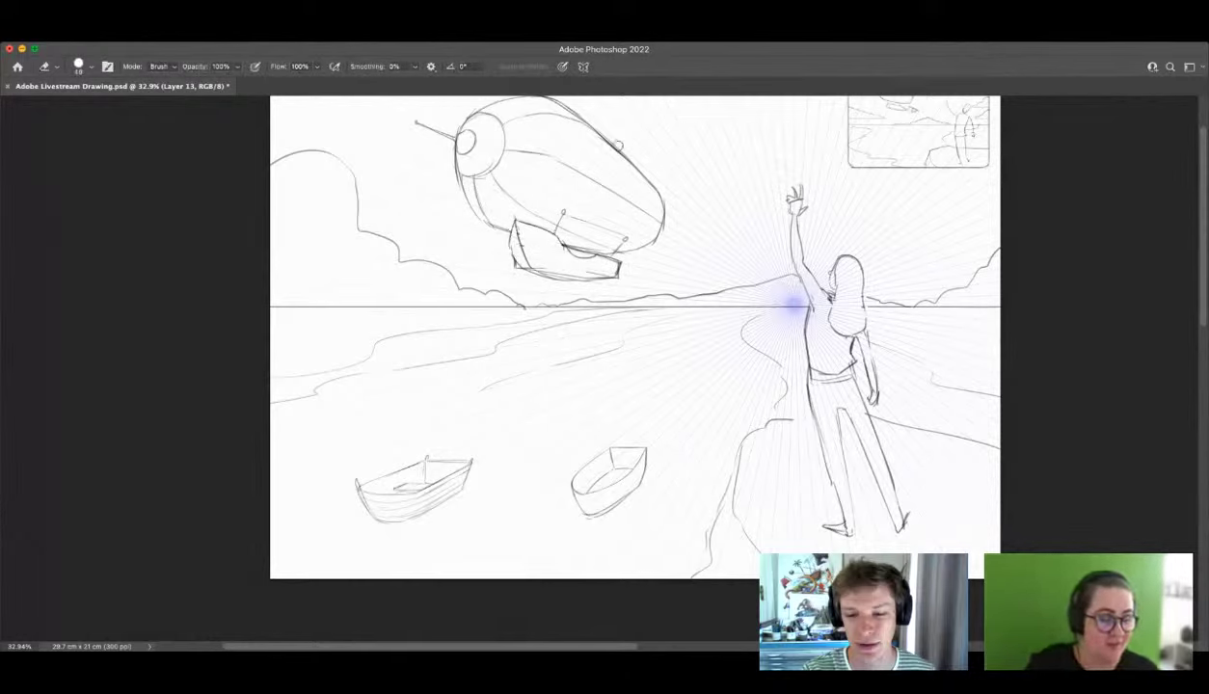
{"action": "key", "text": "b"}
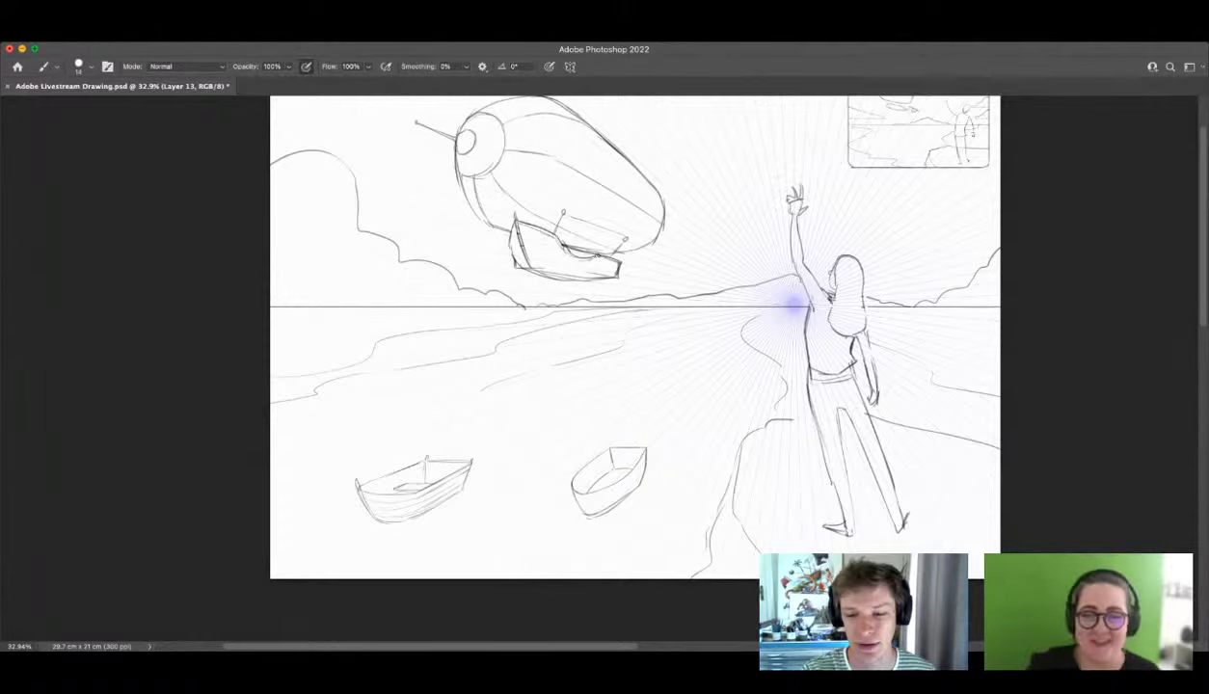
Step: Lasso the boat-shaped hull with its struts and shift it slightly toward the airship's nose, clearing the selection
{"action": "key", "text": "z"}
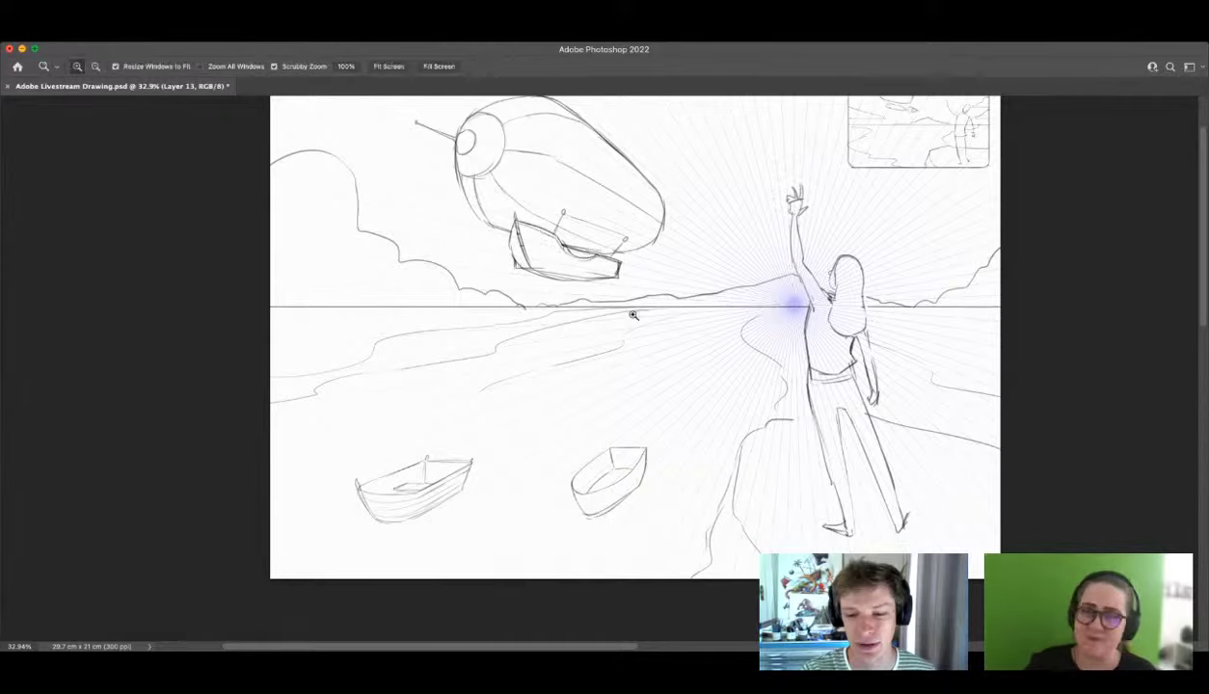
{"action": "left_click_drag", "start_coordinate": [622, 333], "coordinate": [581, 378]}
{"action": "mouse_move", "coordinate": [585, 303]}
{"action": "left_mouse_down"}
{"action": "mouse_move", "coordinate": [636, 318]}
{"action": "mouse_move", "coordinate": [538, 270]}
{"action": "mouse_move", "coordinate": [561, 237]}
{"action": "mouse_move", "coordinate": [632, 241]}
{"action": "left_mouse_up"}
{"action": "key", "text": "l"}
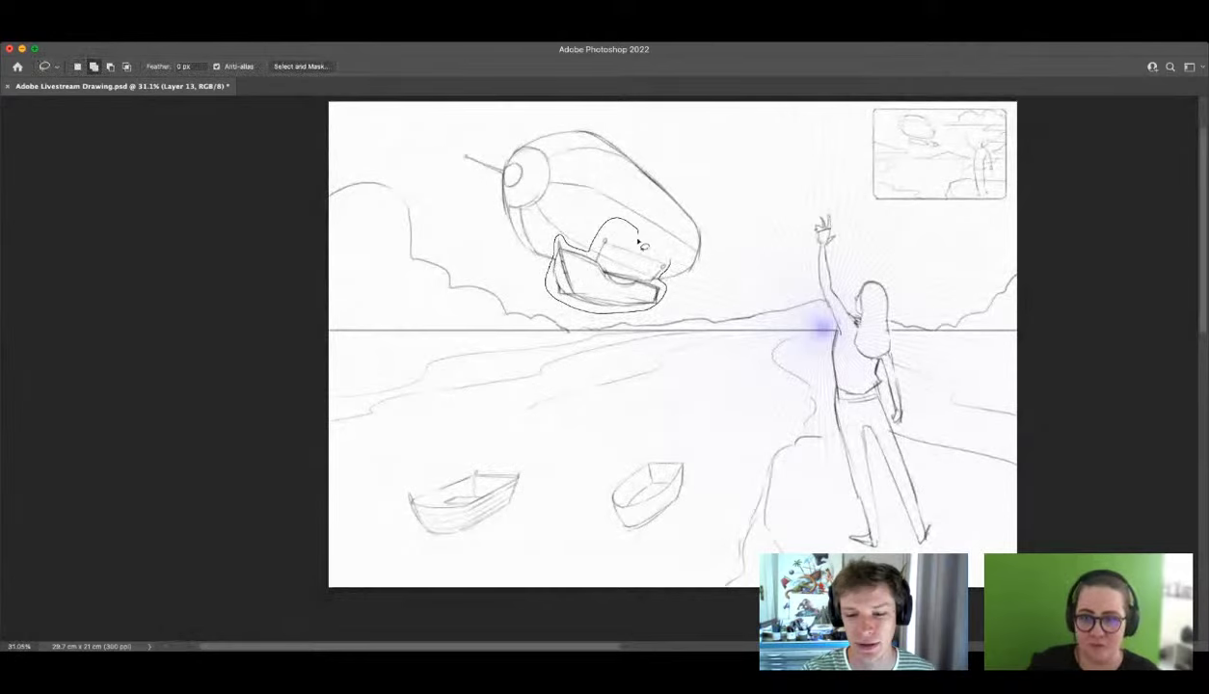
{"action": "key", "text": "v"}
{"action": "mouse_move", "coordinate": [637, 288]}
{"action": "left_mouse_down"}
{"action": "mouse_move", "coordinate": [626, 280]}
{"action": "mouse_move", "coordinate": [672, 275]}
{"action": "left_mouse_up"}
{"action": "key", "text": "ctrl+d"}
{"action": "key", "text": "m"}
{"action": "key", "text": "b"}
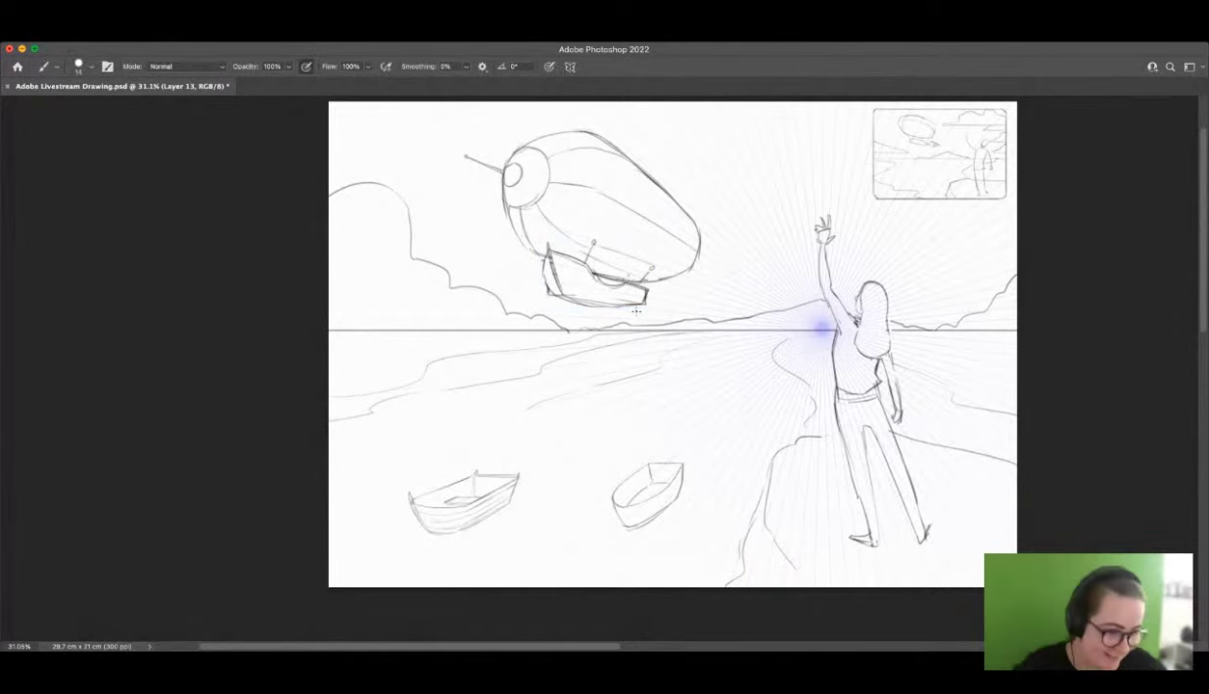
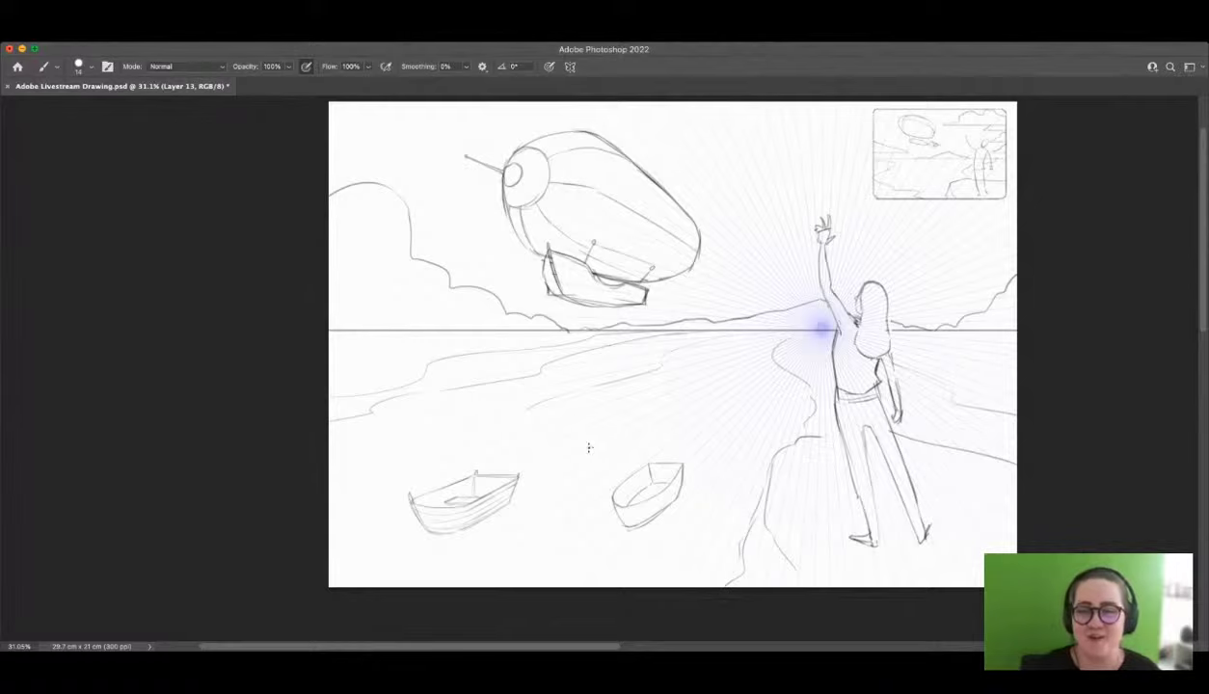
Step: Hide the perspective guide and lower the rough sketch's opacity to 50%
{"action": "key", "text": "z"}
{"action": "left_click_drag", "start_coordinate": [608, 345], "coordinate": [571, 345]}
{"action": "mouse_move", "coordinate": [709, 332]}
{"action": "left_mouse_down"}
{"action": "mouse_move", "coordinate": [740, 331]}
{"action": "mouse_move", "coordinate": [680, 301]}
{"action": "mouse_move", "coordinate": [1061, 262]}
{"action": "left_mouse_up"}
{"action": "left_click_drag", "start_coordinate": [786, 324], "coordinate": [716, 315]}
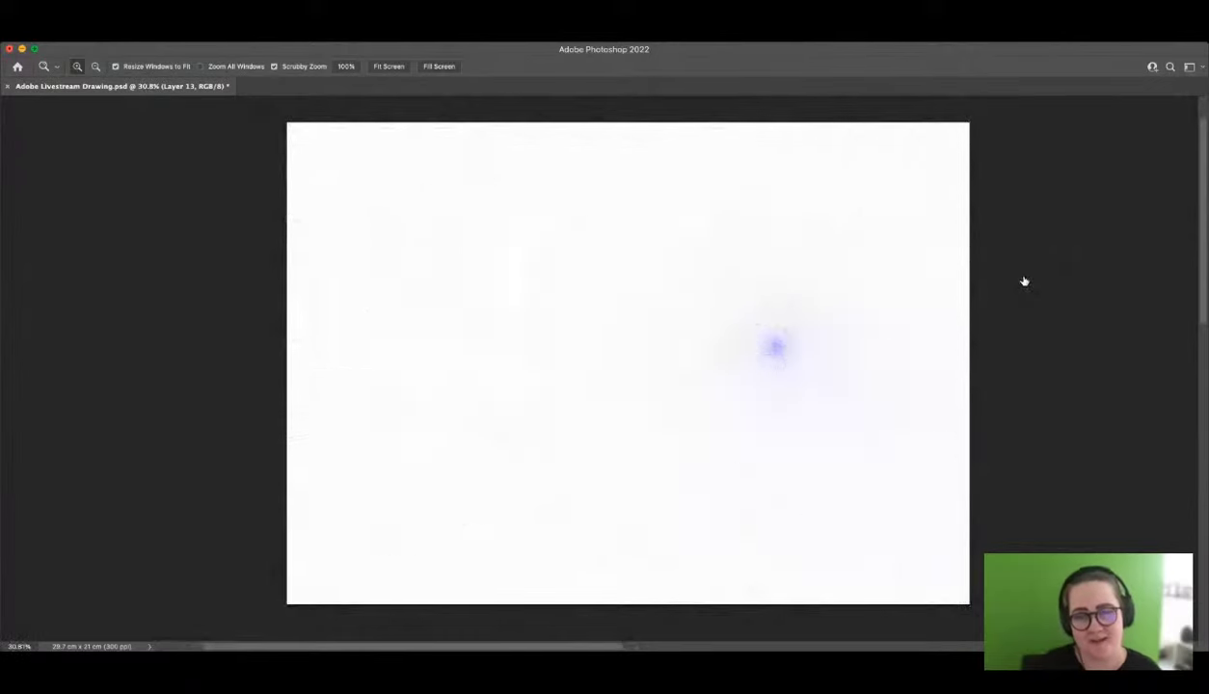
{"action": "key", "text": "v"}
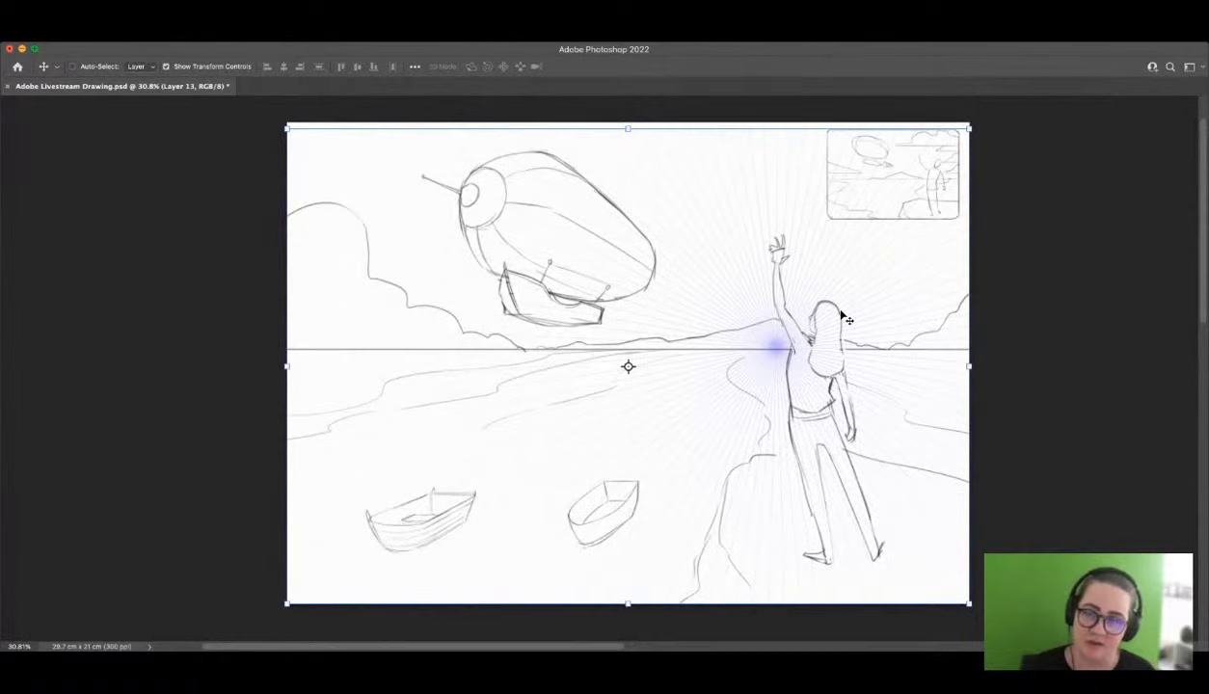
{"action": "key", "text": "z"}
{"action": "left_click_drag", "start_coordinate": [768, 393], "coordinate": [693, 341]}
{"action": "left_click_drag", "start_coordinate": [622, 279], "coordinate": [687, 288]}
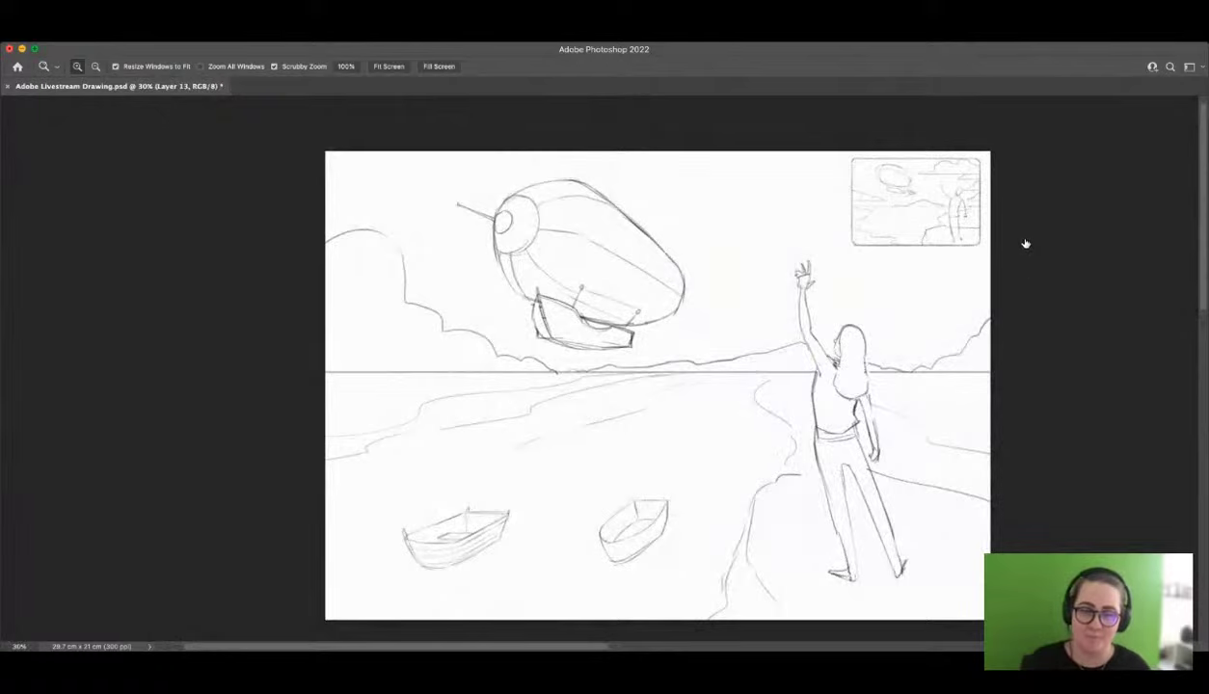
{"action": "key", "text": "5"}
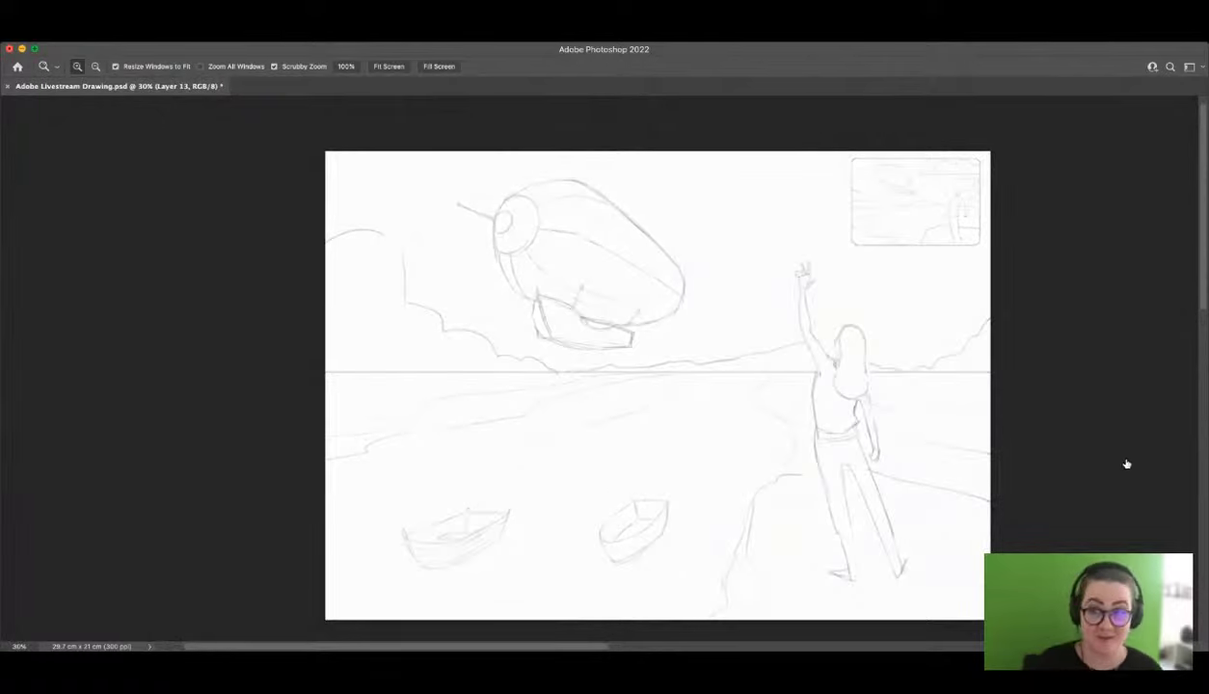
Step: Create a new layer for the airship's line art and set the brush smoothing to 37%
{"action": "left_click_drag", "start_coordinate": [556, 181], "coordinate": [598, 213]}
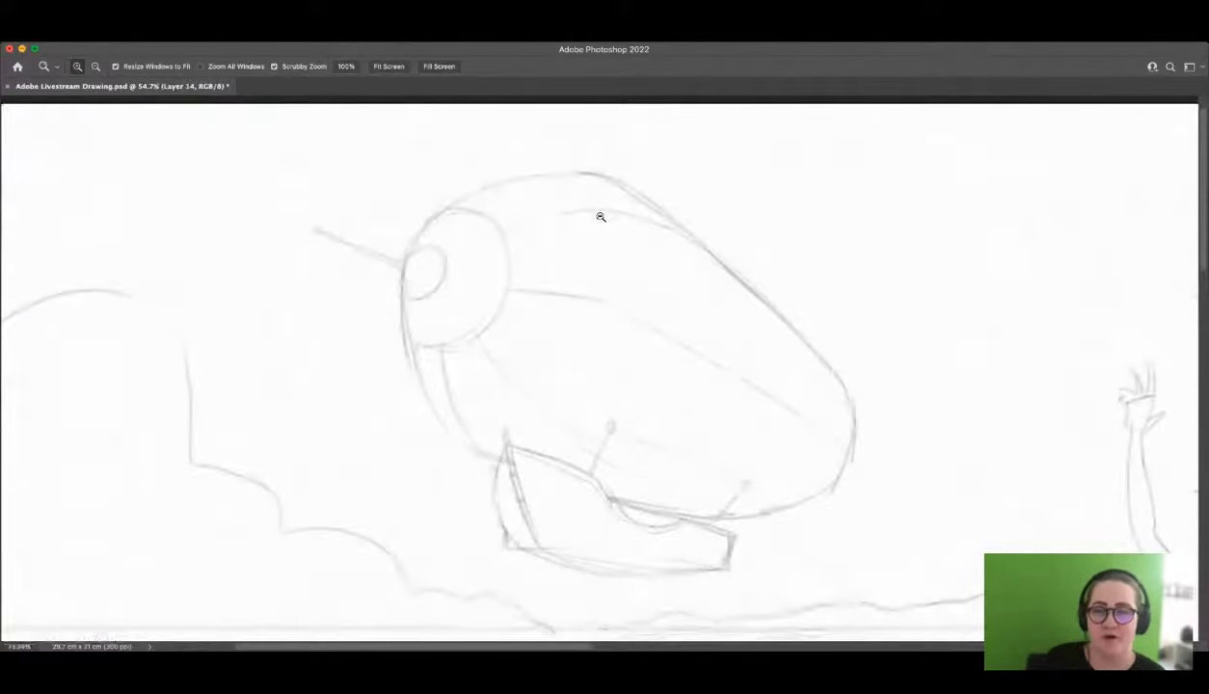
{"action": "key", "text": "b"}
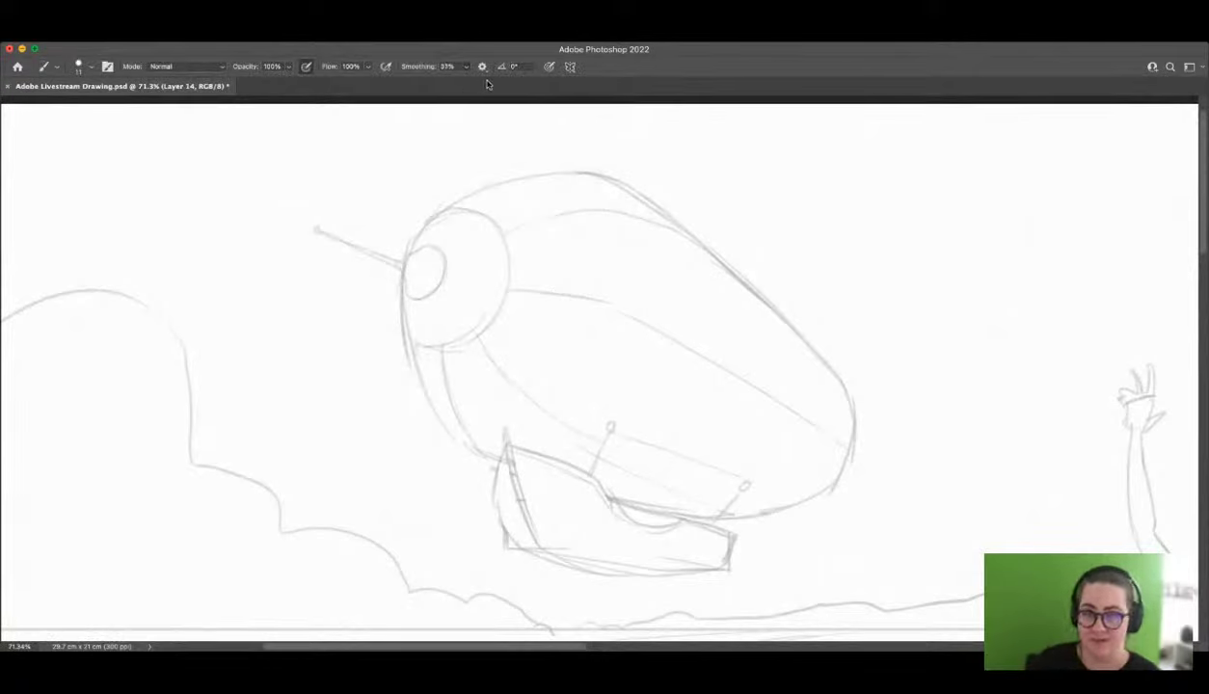
{"action": "mouse_move", "coordinate": [406, 267]}
{"action": "left_mouse_down"}
{"action": "mouse_move", "coordinate": [574, 186]}
{"action": "mouse_move", "coordinate": [737, 317]}
{"action": "left_mouse_up"}
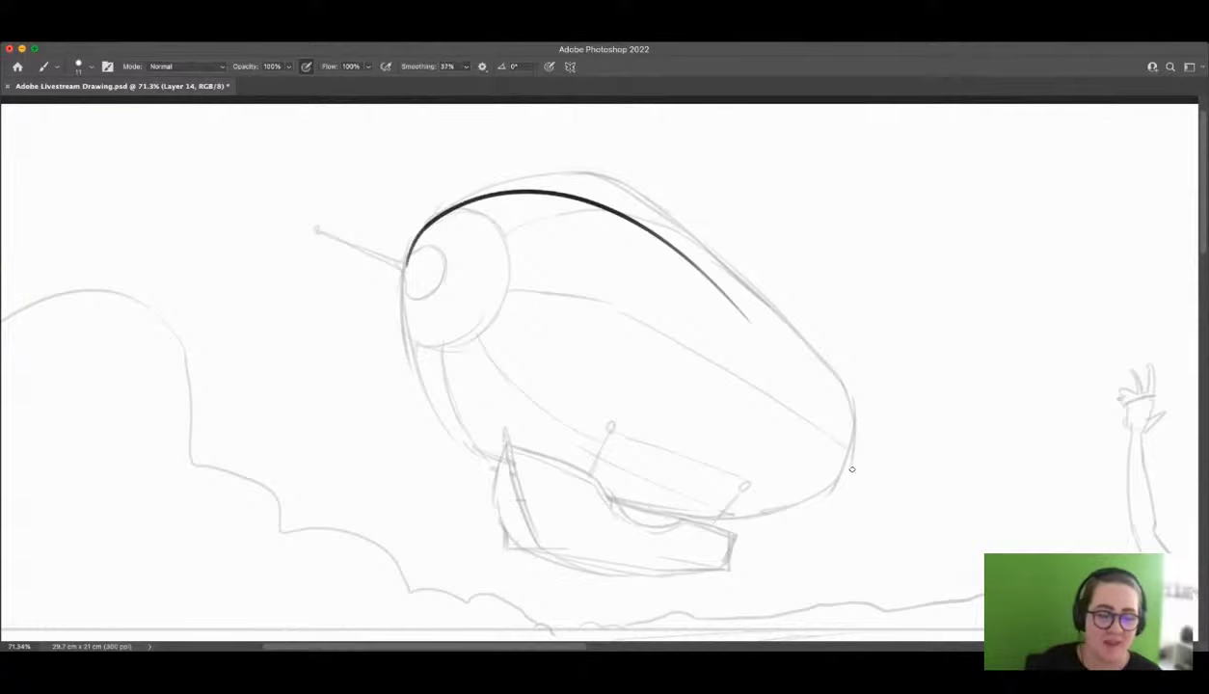
{"action": "key", "text": "ctrl+z"}
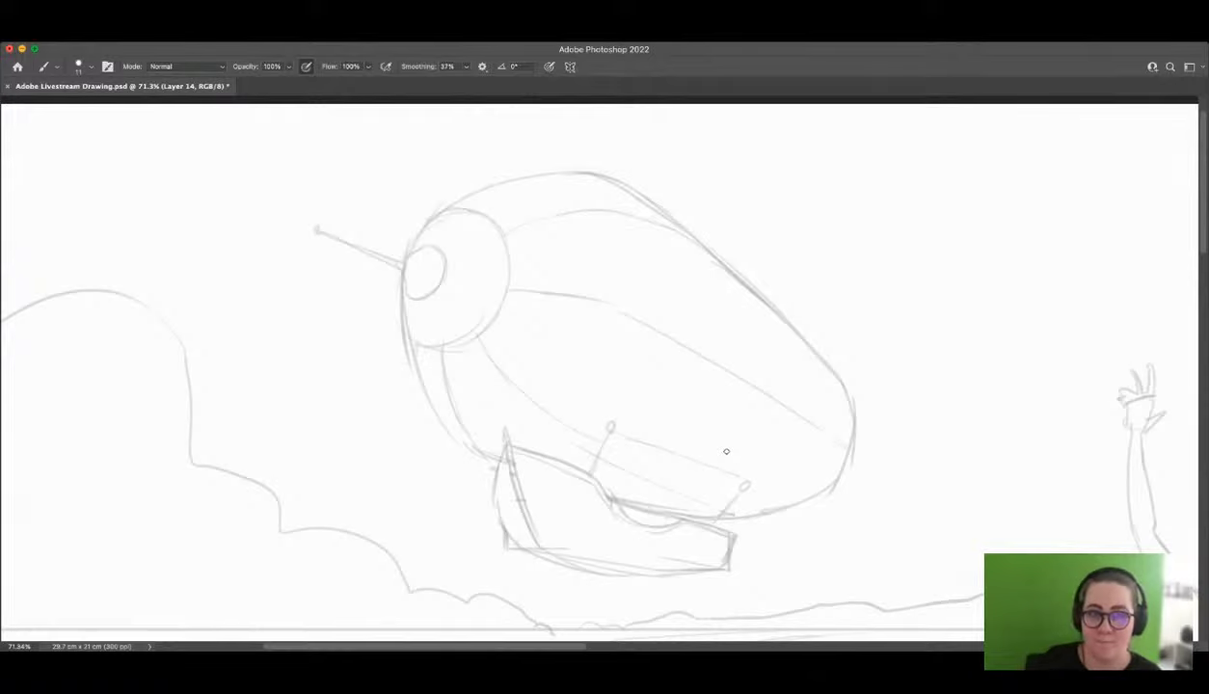
{"action": "mouse_move", "coordinate": [430, 405]}
{"action": "left_mouse_down"}
{"action": "mouse_move", "coordinate": [535, 480]}
{"action": "mouse_move", "coordinate": [775, 500]}
{"action": "left_mouse_up"}
{"action": "key", "text": "ctrl+z"}
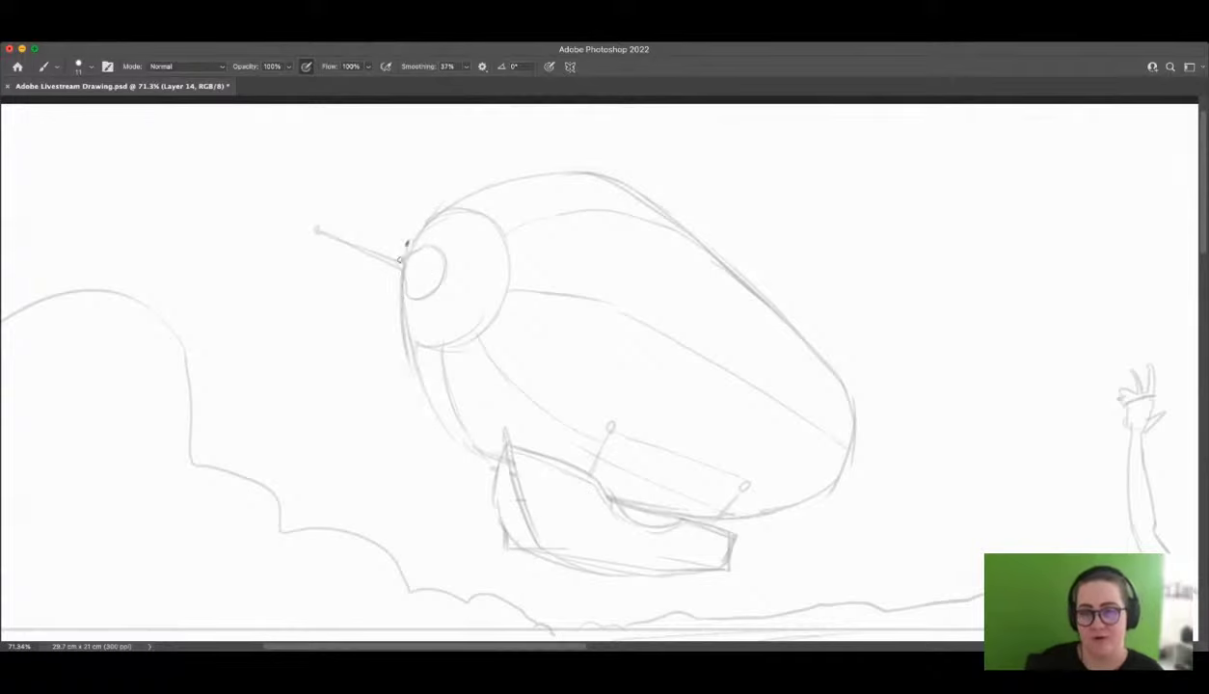
{"action": "mouse_move", "coordinate": [399, 259]}
{"action": "left_mouse_down"}
{"action": "mouse_move", "coordinate": [417, 372]}
{"action": "mouse_move", "coordinate": [527, 463]}
{"action": "mouse_move", "coordinate": [690, 499]}
{"action": "left_mouse_up"}
{"action": "key", "text": "ctrl+z"}
Step: Ink the airship envelope's outline in smooth dark curves around the nose, top, stern and underside, trimming the upper stern corner
{"action": "mouse_move", "coordinate": [404, 235]}
{"action": "left_mouse_down"}
{"action": "mouse_move", "coordinate": [398, 319]}
{"action": "mouse_move", "coordinate": [481, 450]}
{"action": "mouse_move", "coordinate": [689, 513]}
{"action": "left_mouse_up"}
{"action": "mouse_move", "coordinate": [411, 234]}
{"action": "left_mouse_down"}
{"action": "mouse_move", "coordinate": [552, 173]}
{"action": "mouse_move", "coordinate": [845, 375]}
{"action": "mouse_move", "coordinate": [852, 418]}
{"action": "left_mouse_up"}
{"action": "key", "text": "ctrl+z"}
{"action": "mouse_move", "coordinate": [400, 246]}
{"action": "left_mouse_down"}
{"action": "mouse_move", "coordinate": [474, 188]}
{"action": "mouse_move", "coordinate": [667, 212]}
{"action": "mouse_move", "coordinate": [865, 417]}
{"action": "left_mouse_up"}
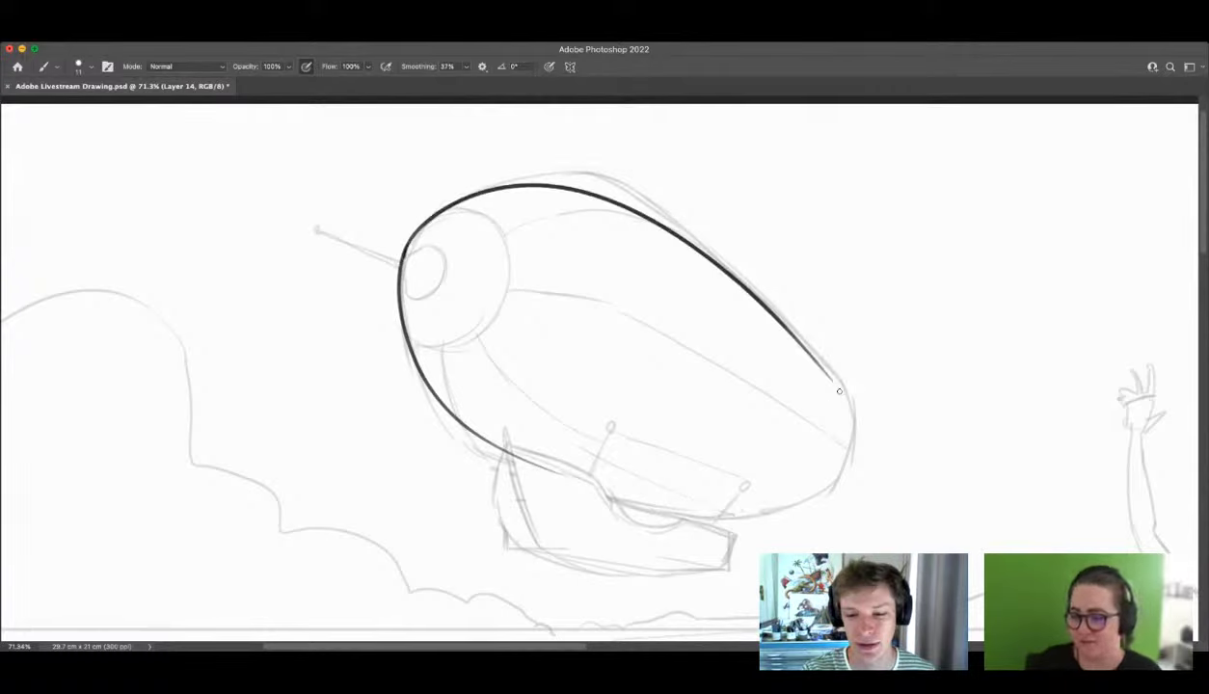
{"action": "left_click_drag", "start_coordinate": [837, 438], "coordinate": [829, 472]}
{"action": "left_click_drag", "start_coordinate": [834, 379], "coordinate": [804, 509]}
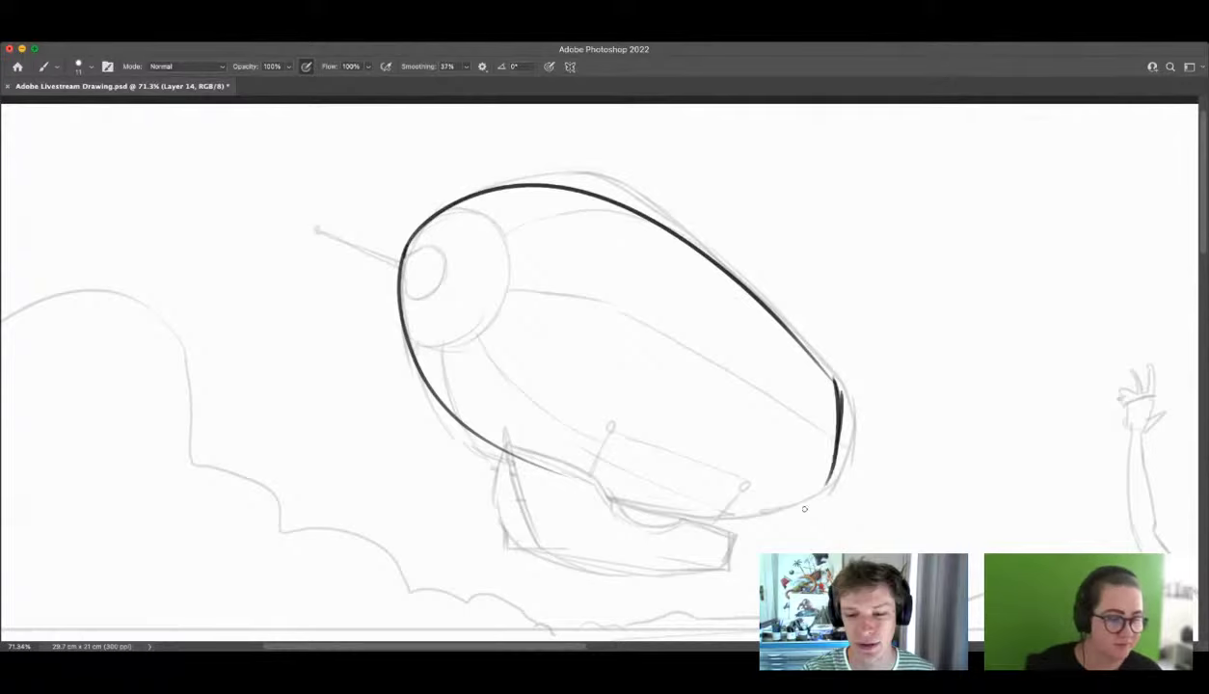
{"action": "mouse_move", "coordinate": [681, 518]}
{"action": "left_mouse_down"}
{"action": "mouse_move", "coordinate": [804, 511]}
{"action": "mouse_move", "coordinate": [726, 520]}
{"action": "mouse_move", "coordinate": [833, 479]}
{"action": "left_mouse_up"}
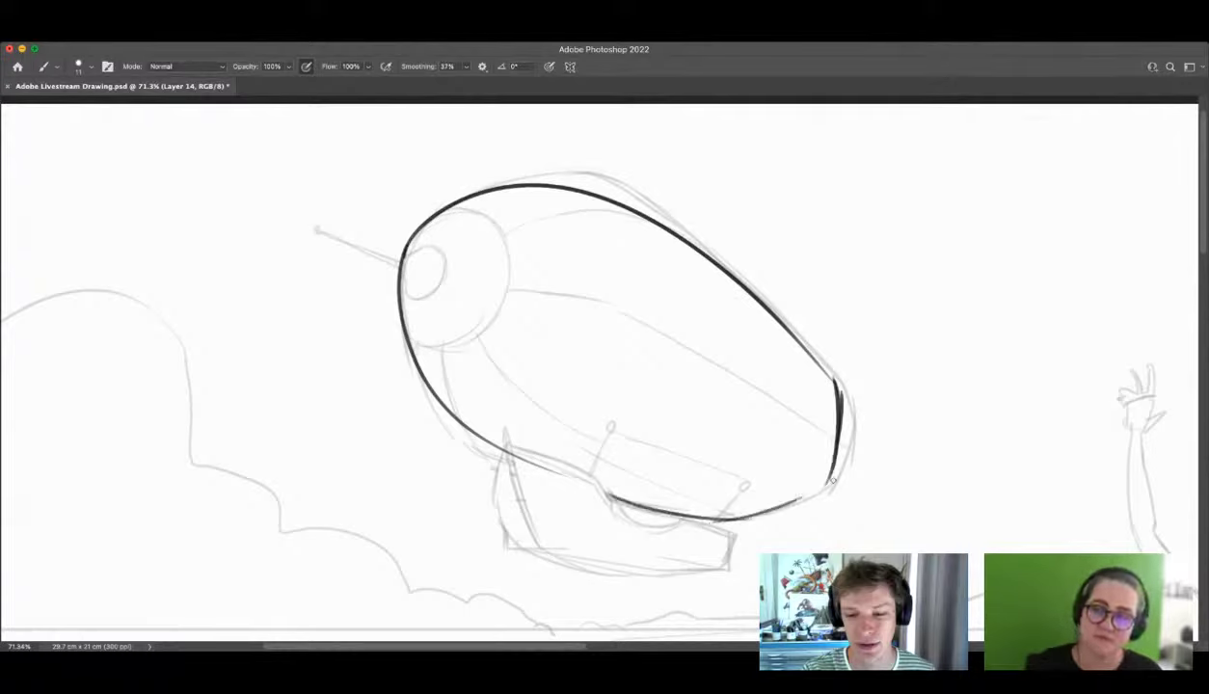
{"action": "key", "text": "z"}
{"action": "left_click_drag", "start_coordinate": [807, 339], "coordinate": [753, 380]}
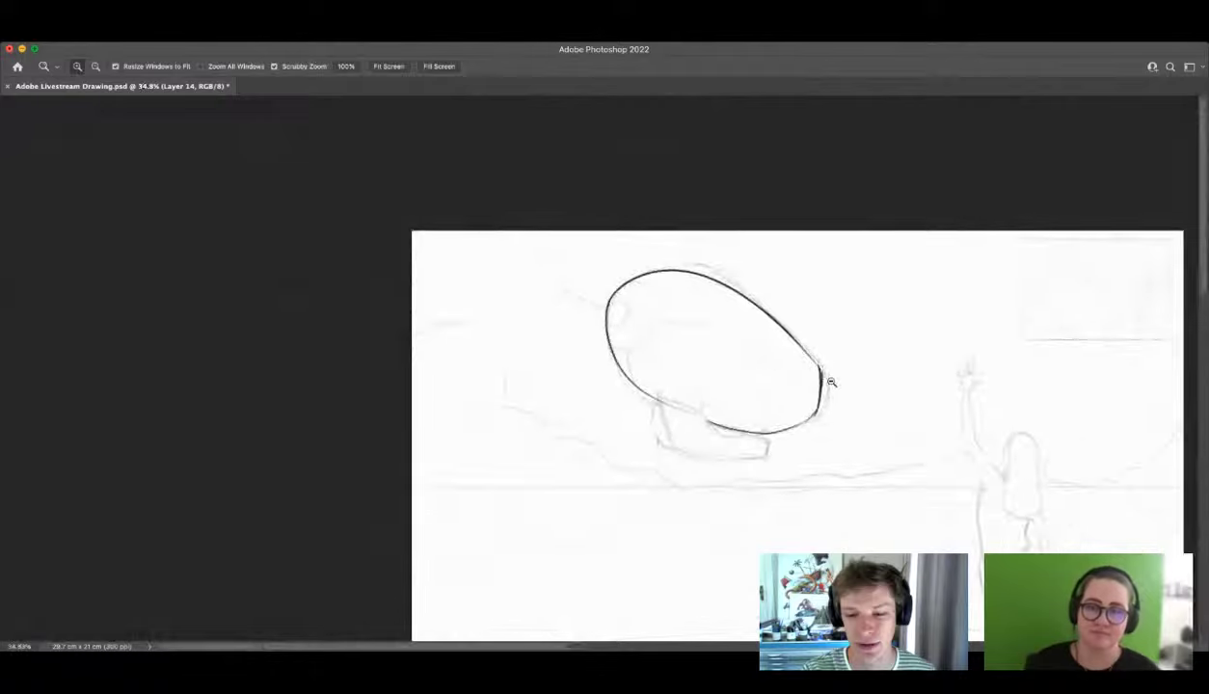
{"action": "key", "text": "e"}
{"action": "mouse_move", "coordinate": [829, 383]}
{"action": "left_mouse_down"}
{"action": "mouse_move", "coordinate": [885, 380]}
{"action": "mouse_move", "coordinate": [804, 343]}
{"action": "left_mouse_up"}
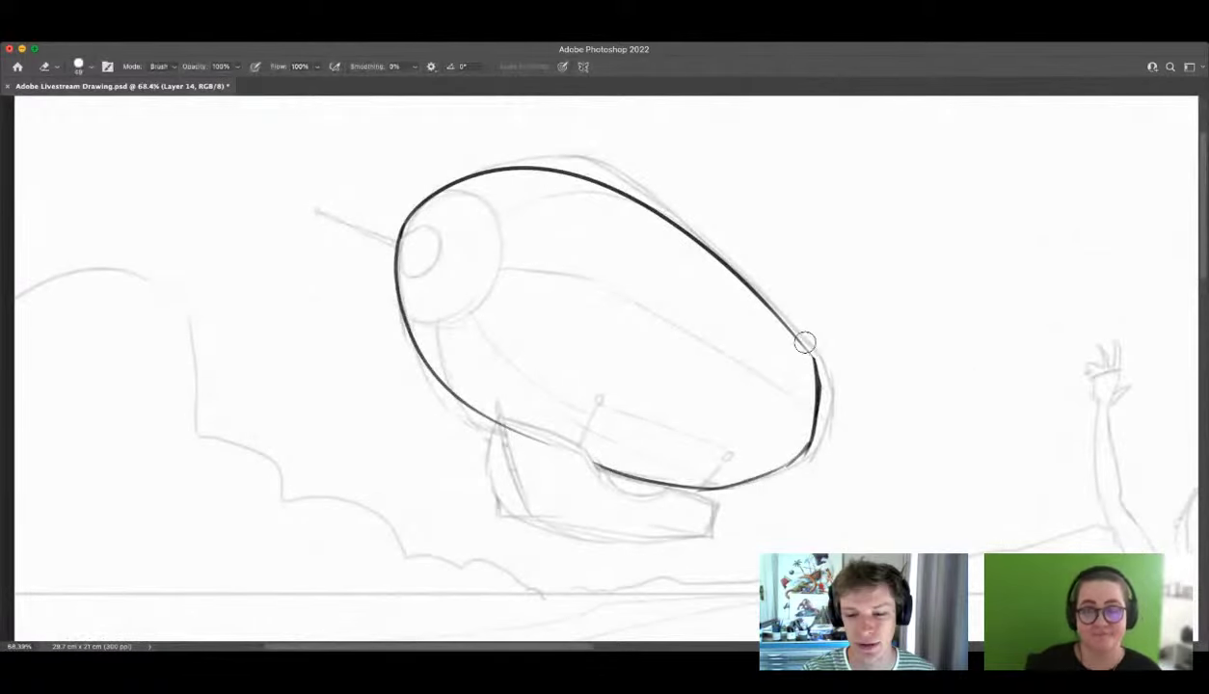
Step: Ink the large ring around the airship's nose with one smooth curve
{"action": "key", "text": "z"}
{"action": "left_click_drag", "start_coordinate": [656, 400], "coordinate": [637, 399]}
{"action": "left_click_drag", "start_coordinate": [656, 337], "coordinate": [681, 351]}
{"action": "key", "text": "b"}
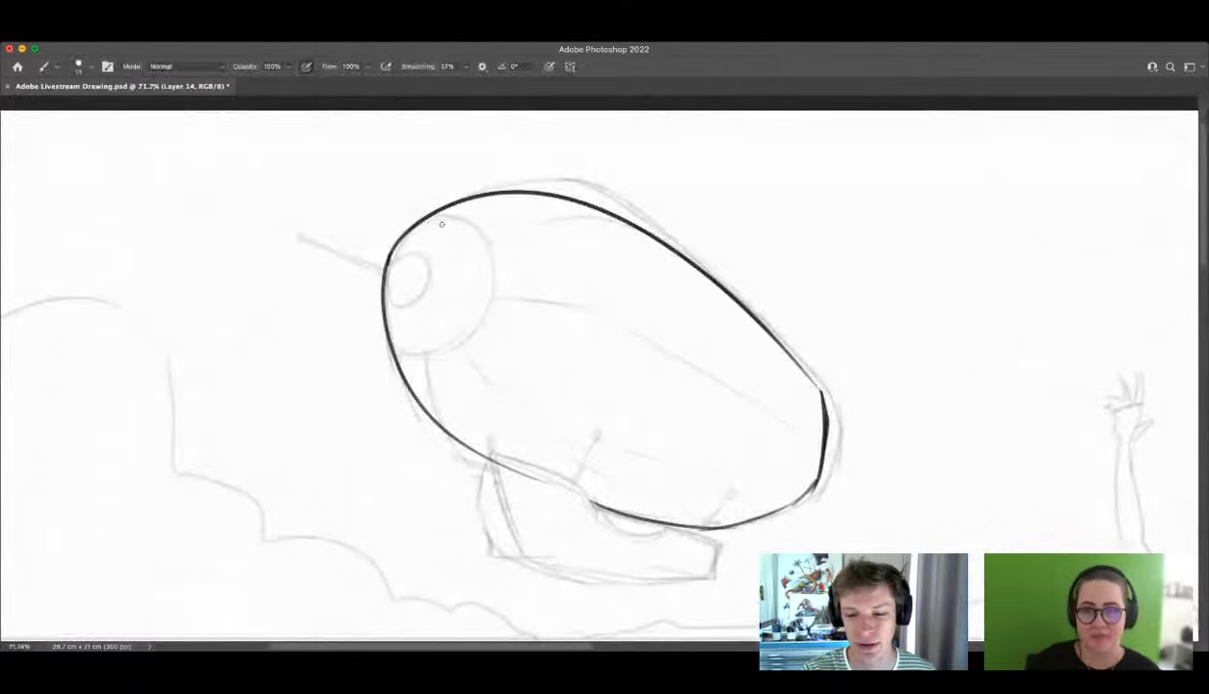
{"action": "mouse_move", "coordinate": [445, 211]}
{"action": "left_mouse_down"}
{"action": "mouse_move", "coordinate": [488, 279]}
{"action": "mouse_move", "coordinate": [461, 343]}
{"action": "mouse_move", "coordinate": [378, 329]}
{"action": "left_mouse_up"}
{"action": "key", "text": "super+z"}
{"action": "mouse_move", "coordinate": [446, 209]}
{"action": "left_mouse_down"}
{"action": "mouse_move", "coordinate": [497, 248]}
{"action": "mouse_move", "coordinate": [493, 307]}
{"action": "mouse_move", "coordinate": [443, 359]}
{"action": "mouse_move", "coordinate": [395, 347]}
{"action": "left_mouse_up"}
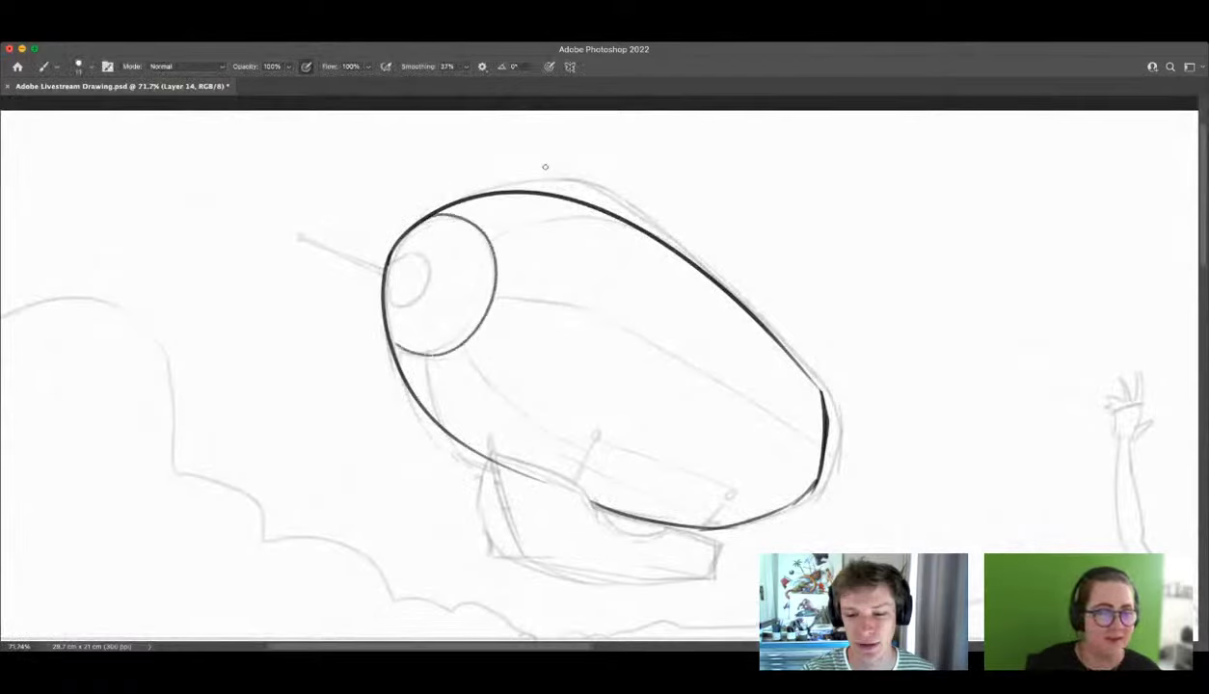
Step: Ink the four curved panel seams running back from the nose ring along the airship's envelope
{"action": "mouse_move", "coordinate": [485, 238]}
{"action": "left_mouse_down"}
{"action": "mouse_move", "coordinate": [602, 231]}
{"action": "mouse_move", "coordinate": [693, 274]}
{"action": "mouse_move", "coordinate": [828, 395]}
{"action": "left_mouse_up"}
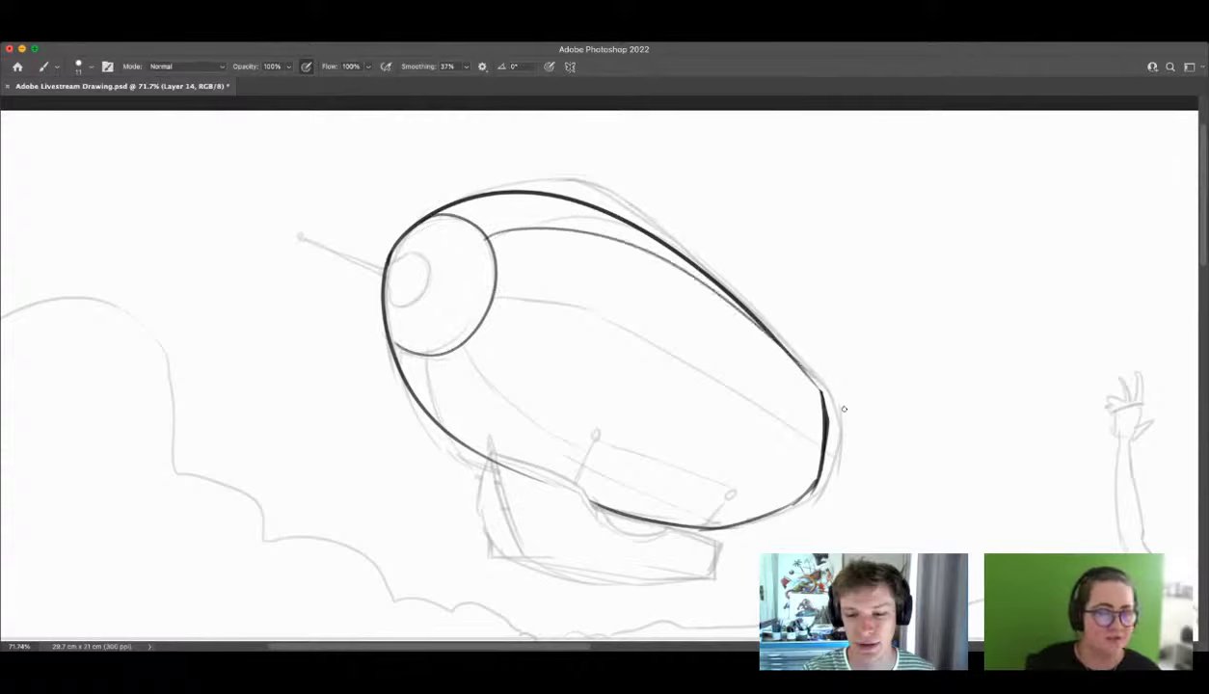
{"action": "mouse_move", "coordinate": [490, 294]}
{"action": "left_mouse_down"}
{"action": "mouse_move", "coordinate": [663, 351]}
{"action": "mouse_move", "coordinate": [815, 445]}
{"action": "left_mouse_up"}
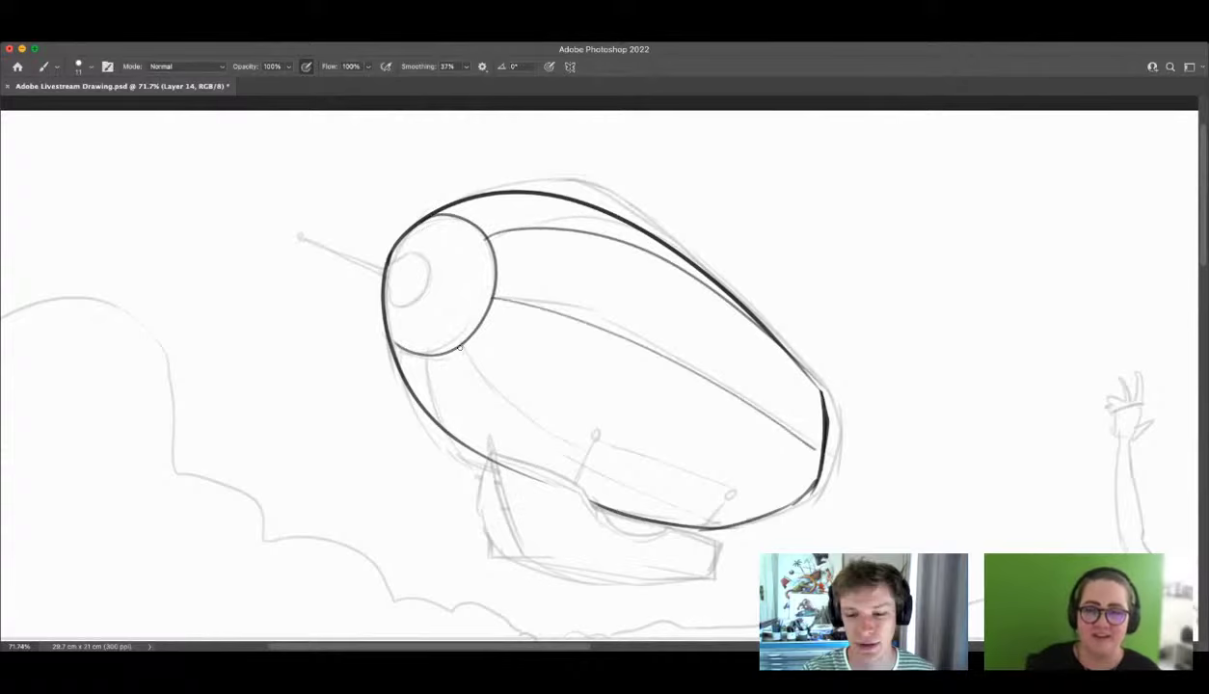
{"action": "mouse_move", "coordinate": [460, 347]}
{"action": "left_mouse_down"}
{"action": "mouse_move", "coordinate": [505, 409]}
{"action": "mouse_move", "coordinate": [711, 513]}
{"action": "left_mouse_up"}
{"action": "left_click_drag", "start_coordinate": [424, 349], "coordinate": [479, 454]}
Step: Ink the small inner nose ring and the tapered spike projecting from the airship's nose
{"action": "key", "text": "z"}
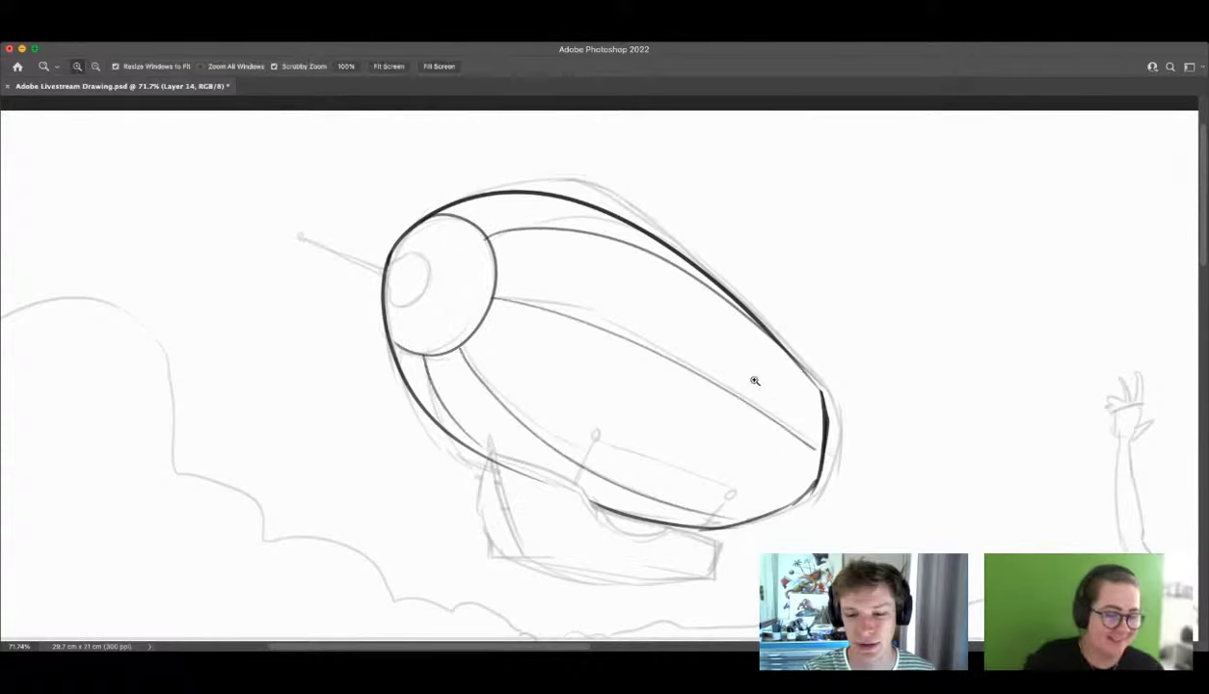
{"action": "left_click_drag", "start_coordinate": [755, 380], "coordinate": [664, 364]}
{"action": "mouse_move", "coordinate": [627, 338]}
{"action": "left_mouse_down"}
{"action": "mouse_move", "coordinate": [734, 347]}
{"action": "mouse_move", "coordinate": [617, 354]}
{"action": "mouse_move", "coordinate": [627, 393]}
{"action": "mouse_move", "coordinate": [495, 295]}
{"action": "mouse_move", "coordinate": [618, 344]}
{"action": "left_mouse_up"}
{"action": "key", "text": "e"}
{"action": "key", "text": "b"}
Step: Erase the inked envelope line where it crosses the gondola behind the bow
{"action": "key", "text": "z"}
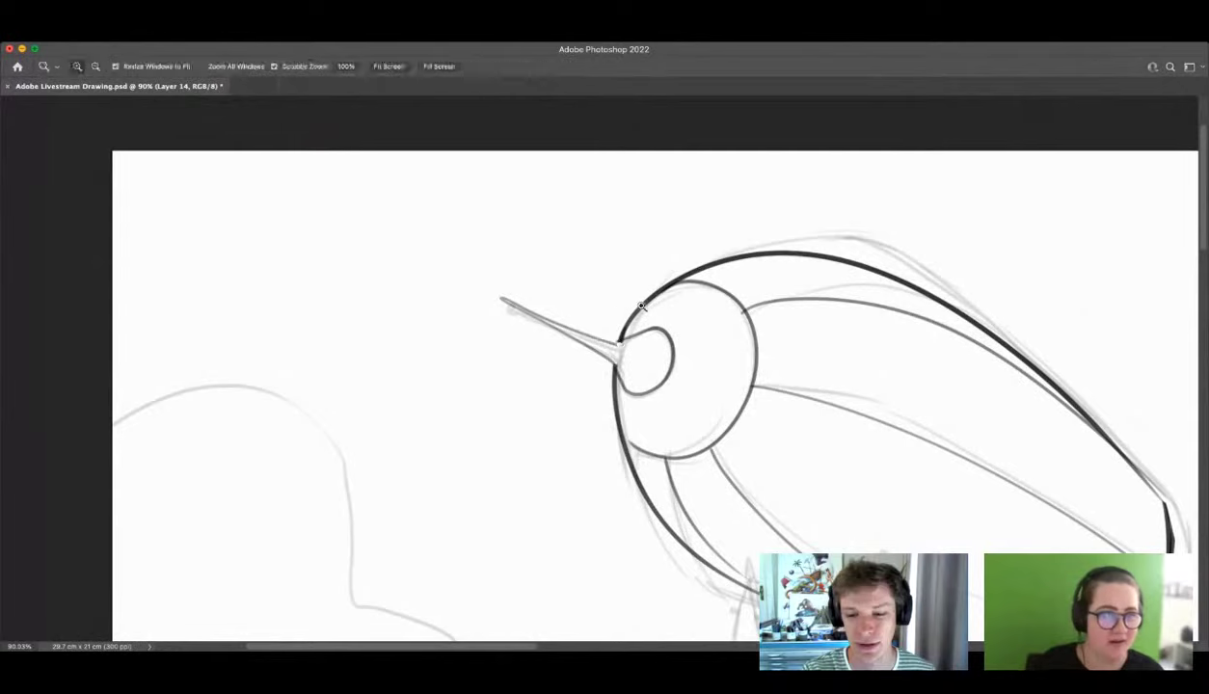
{"action": "mouse_move", "coordinate": [882, 367]}
{"action": "left_mouse_down"}
{"action": "mouse_move", "coordinate": [793, 362]}
{"action": "mouse_move", "coordinate": [783, 390]}
{"action": "left_mouse_up"}
{"action": "left_click_drag", "start_coordinate": [624, 387], "coordinate": [692, 412]}
{"action": "key", "text": "e"}
{"action": "left_click_drag", "start_coordinate": [505, 324], "coordinate": [562, 342]}
Step: Ink the boat-shaped gondola's outline: curved bow post, upper rail with its notch, angled stern and rounded keel
{"action": "key", "text": "b"}
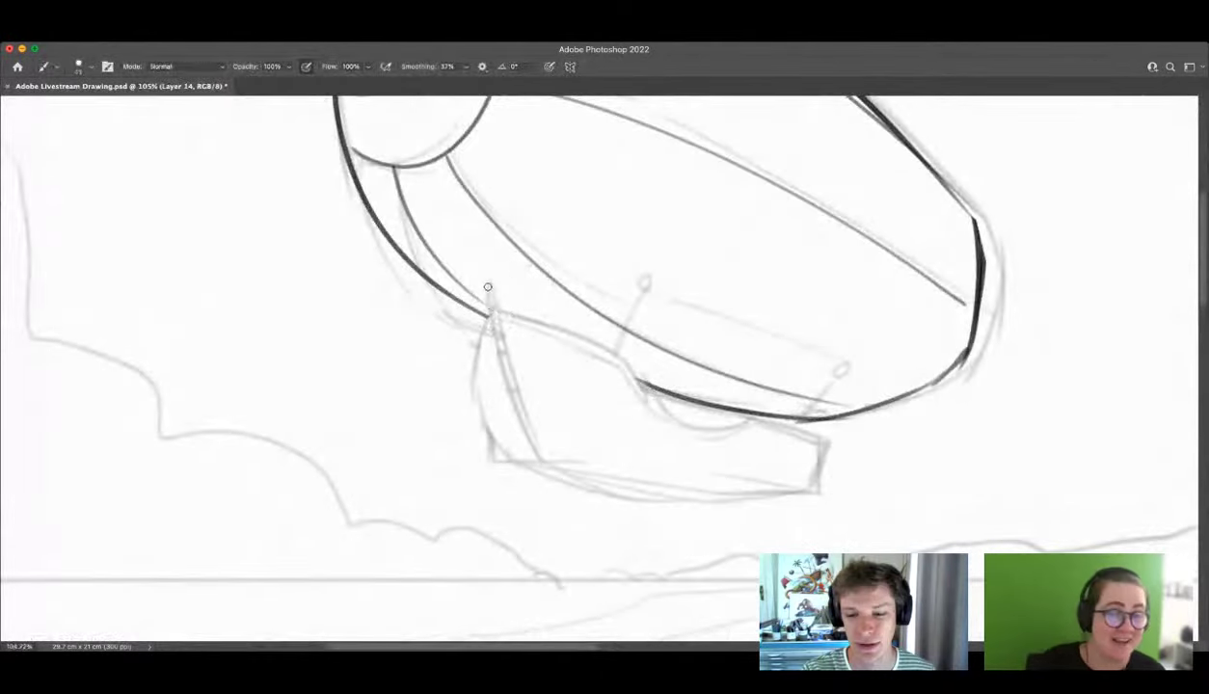
{"action": "mouse_move", "coordinate": [488, 286]}
{"action": "left_mouse_down"}
{"action": "mouse_move", "coordinate": [510, 398]}
{"action": "mouse_move", "coordinate": [540, 458]}
{"action": "left_mouse_up"}
{"action": "key", "text": "super+z"}
{"action": "mouse_move", "coordinate": [482, 273]}
{"action": "left_mouse_down"}
{"action": "mouse_move", "coordinate": [508, 403]}
{"action": "mouse_move", "coordinate": [538, 458]}
{"action": "left_mouse_up"}
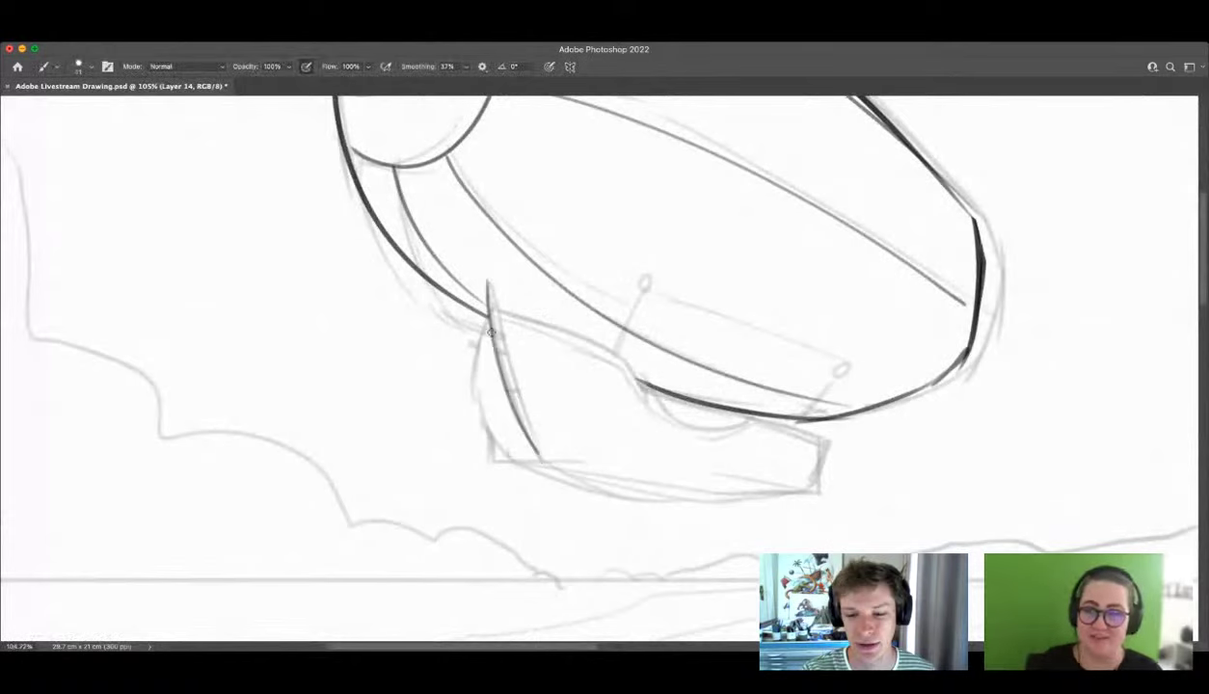
{"action": "mouse_move", "coordinate": [483, 301]}
{"action": "left_mouse_down"}
{"action": "mouse_move", "coordinate": [459, 386]}
{"action": "mouse_move", "coordinate": [555, 459]}
{"action": "left_mouse_up"}
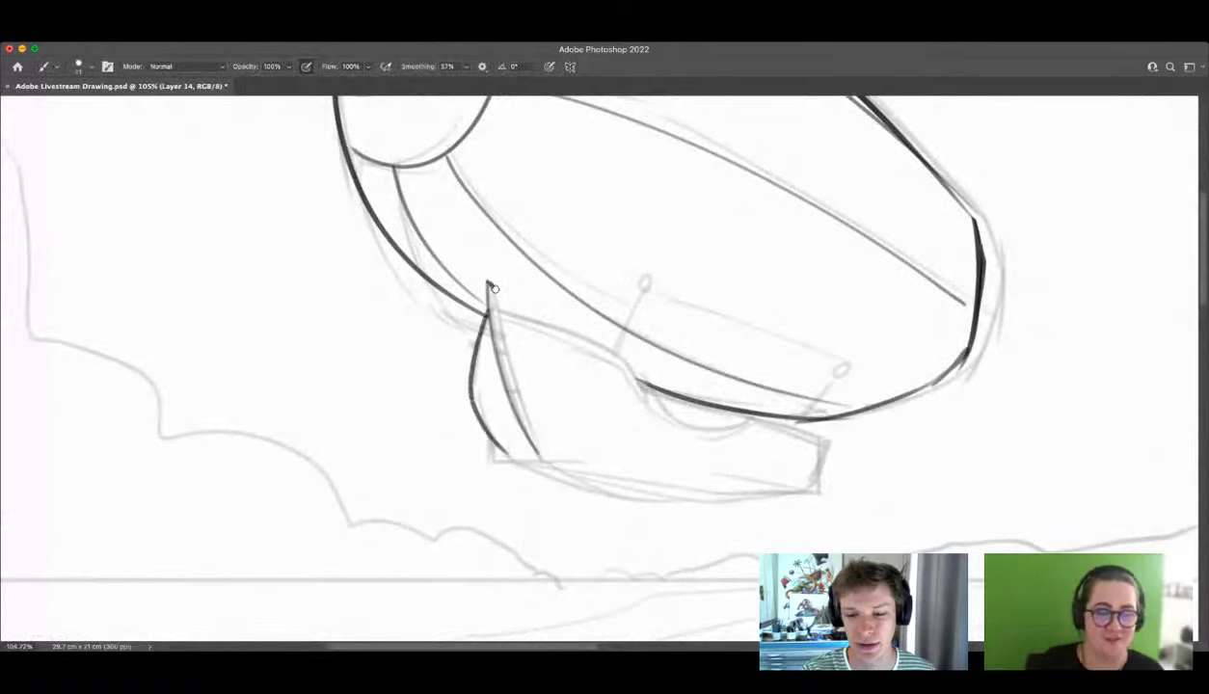
{"action": "mouse_move", "coordinate": [516, 317]}
{"action": "left_mouse_down"}
{"action": "mouse_move", "coordinate": [633, 367]}
{"action": "mouse_move", "coordinate": [671, 413]}
{"action": "mouse_move", "coordinate": [730, 427]}
{"action": "mouse_move", "coordinate": [753, 416]}
{"action": "mouse_move", "coordinate": [834, 441]}
{"action": "mouse_move", "coordinate": [800, 494]}
{"action": "mouse_move", "coordinate": [809, 482]}
{"action": "mouse_move", "coordinate": [776, 496]}
{"action": "mouse_move", "coordinate": [638, 494]}
{"action": "left_mouse_up"}
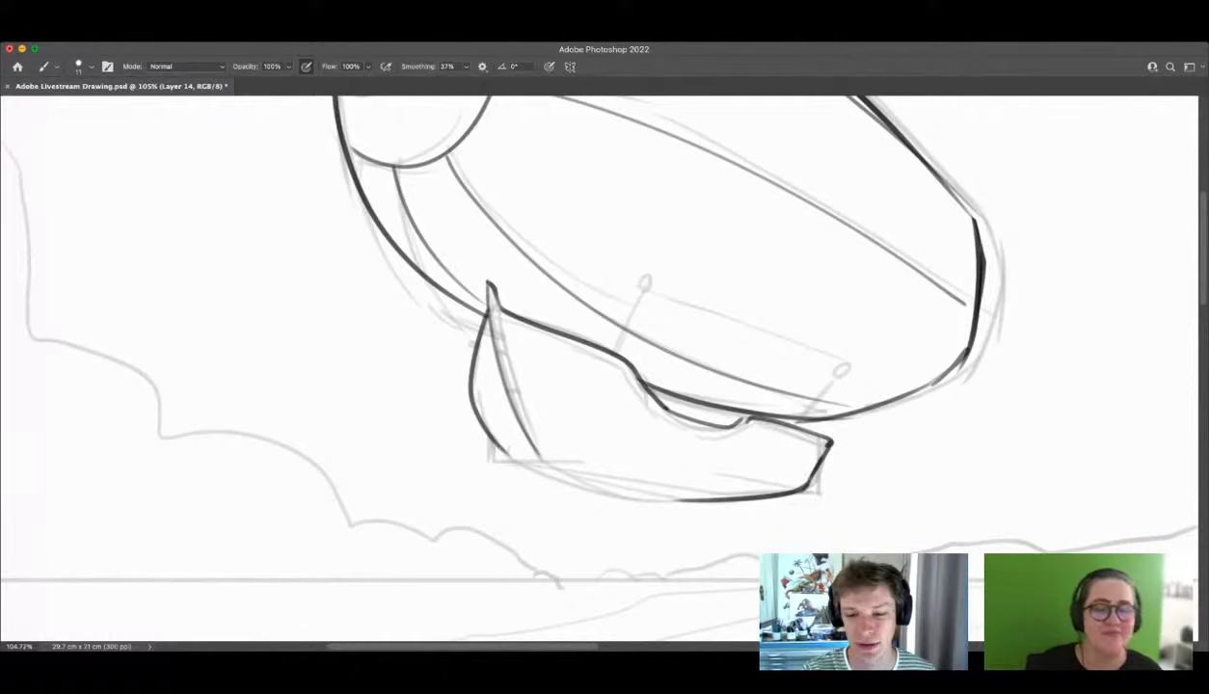
{"action": "left_click_drag", "start_coordinate": [486, 434], "coordinate": [648, 498]}
{"action": "mouse_move", "coordinate": [515, 427]}
{"action": "left_mouse_down"}
{"action": "mouse_move", "coordinate": [649, 504]}
{"action": "mouse_move", "coordinate": [532, 433]}
{"action": "mouse_move", "coordinate": [501, 338]}
{"action": "mouse_move", "coordinate": [492, 293]}
{"action": "left_mouse_up"}
{"action": "mouse_move", "coordinate": [703, 432]}
{"action": "left_mouse_down"}
{"action": "mouse_move", "coordinate": [643, 464]}
{"action": "mouse_move", "coordinate": [747, 448]}
{"action": "left_mouse_up"}
Step: Draw plank lines along the gondola's side and short ones on its bow face
{"action": "key", "text": "w"}
{"action": "scroll", "coordinate": [749, 447], "scroll_direction": "up", "scroll_amount": 1}
{"action": "key", "text": "b"}
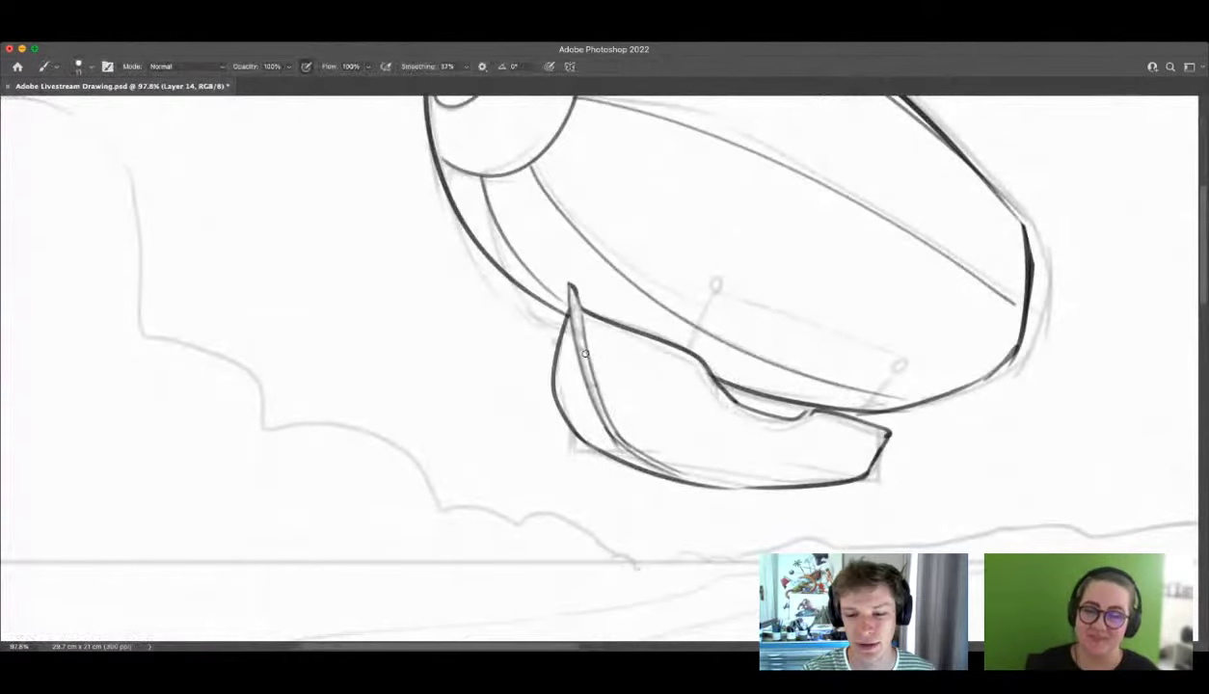
{"action": "left_click_drag", "start_coordinate": [584, 354], "coordinate": [894, 457]}
{"action": "left_click_drag", "start_coordinate": [586, 359], "coordinate": [901, 465]}
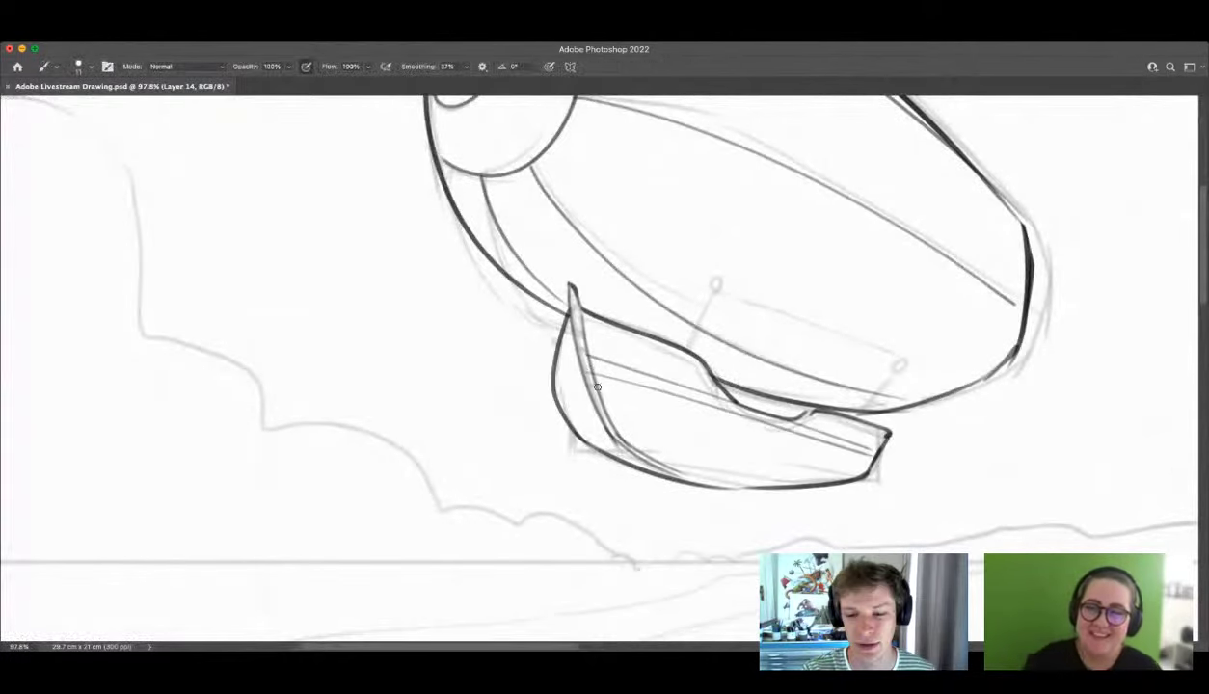
{"action": "mouse_move", "coordinate": [596, 387]}
{"action": "left_mouse_down"}
{"action": "mouse_move", "coordinate": [852, 457]}
{"action": "mouse_move", "coordinate": [613, 406]}
{"action": "mouse_move", "coordinate": [881, 479]}
{"action": "mouse_move", "coordinate": [619, 417]}
{"action": "mouse_move", "coordinate": [863, 471]}
{"action": "left_mouse_up"}
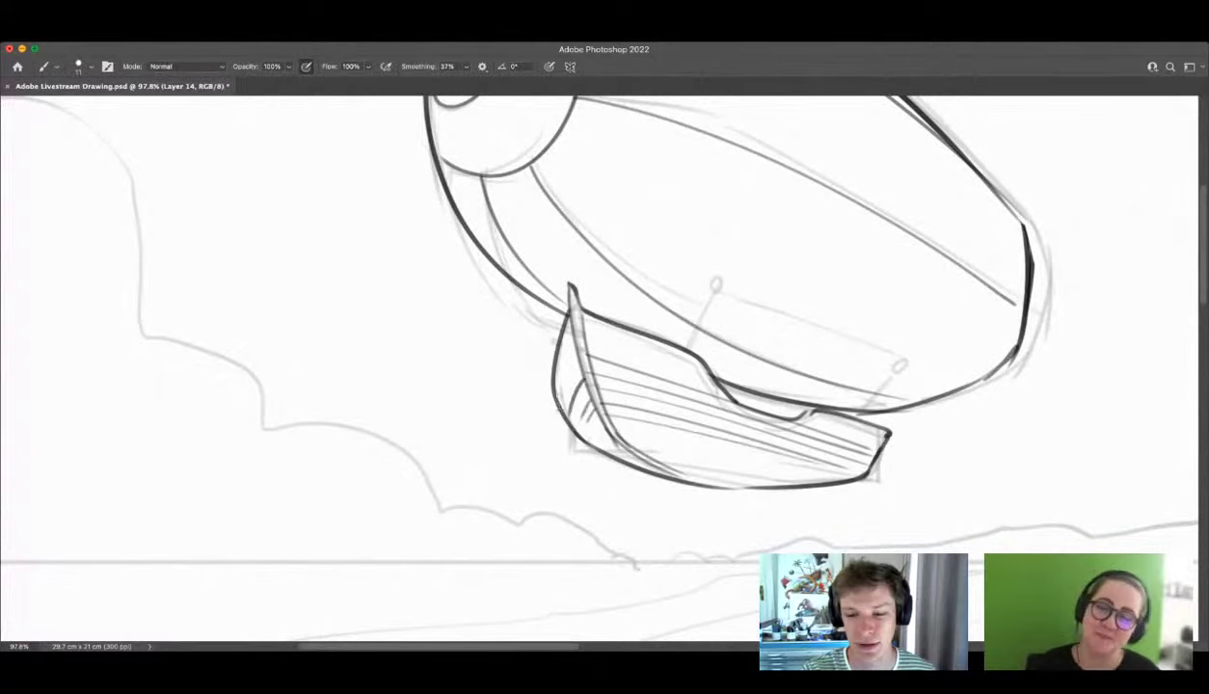
Step: Set the brush smoothing to 0% for inking the waving figure
{"action": "key", "text": "z"}
{"action": "left_click_drag", "start_coordinate": [595, 387], "coordinate": [517, 466]}
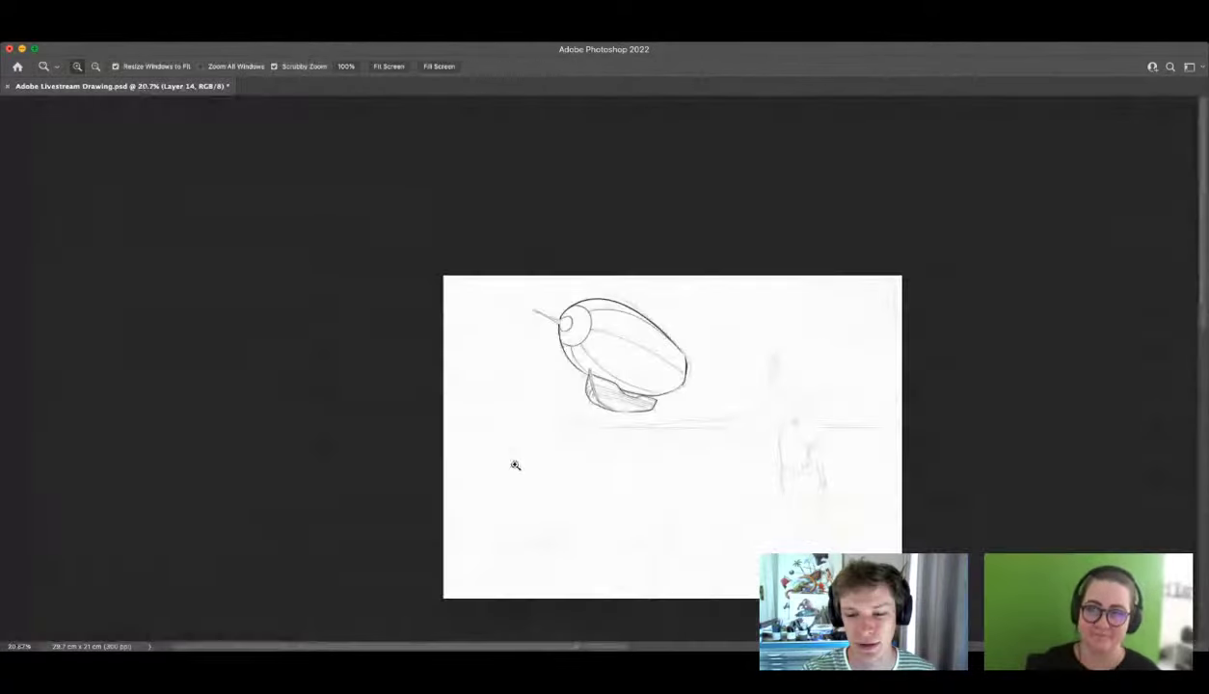
{"action": "left_click_drag", "start_coordinate": [568, 354], "coordinate": [547, 356]}
{"action": "mouse_move", "coordinate": [665, 378]}
{"action": "left_mouse_down"}
{"action": "mouse_move", "coordinate": [693, 402]}
{"action": "mouse_move", "coordinate": [625, 365]}
{"action": "mouse_move", "coordinate": [641, 398]}
{"action": "left_mouse_up"}
{"action": "left_click_drag", "start_coordinate": [580, 336], "coordinate": [558, 336]}
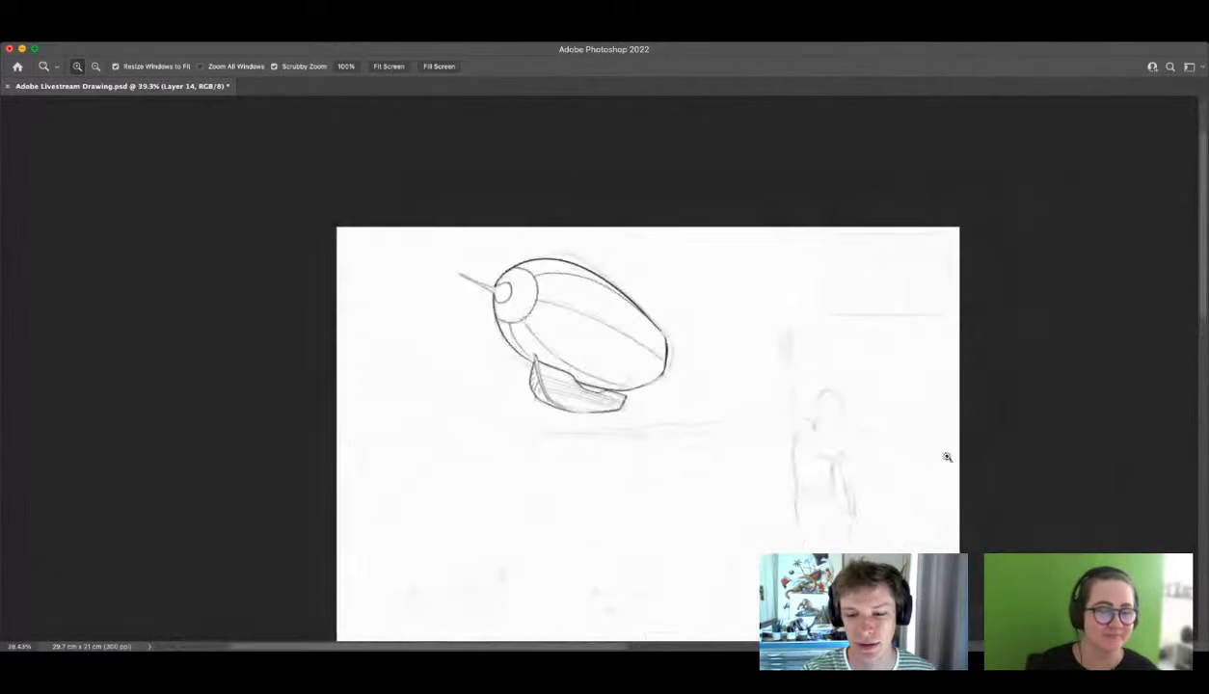
{"action": "left_click_drag", "start_coordinate": [878, 434], "coordinate": [924, 475]}
{"action": "left_click_drag", "start_coordinate": [811, 370], "coordinate": [826, 386]}
{"action": "key", "text": "b"}
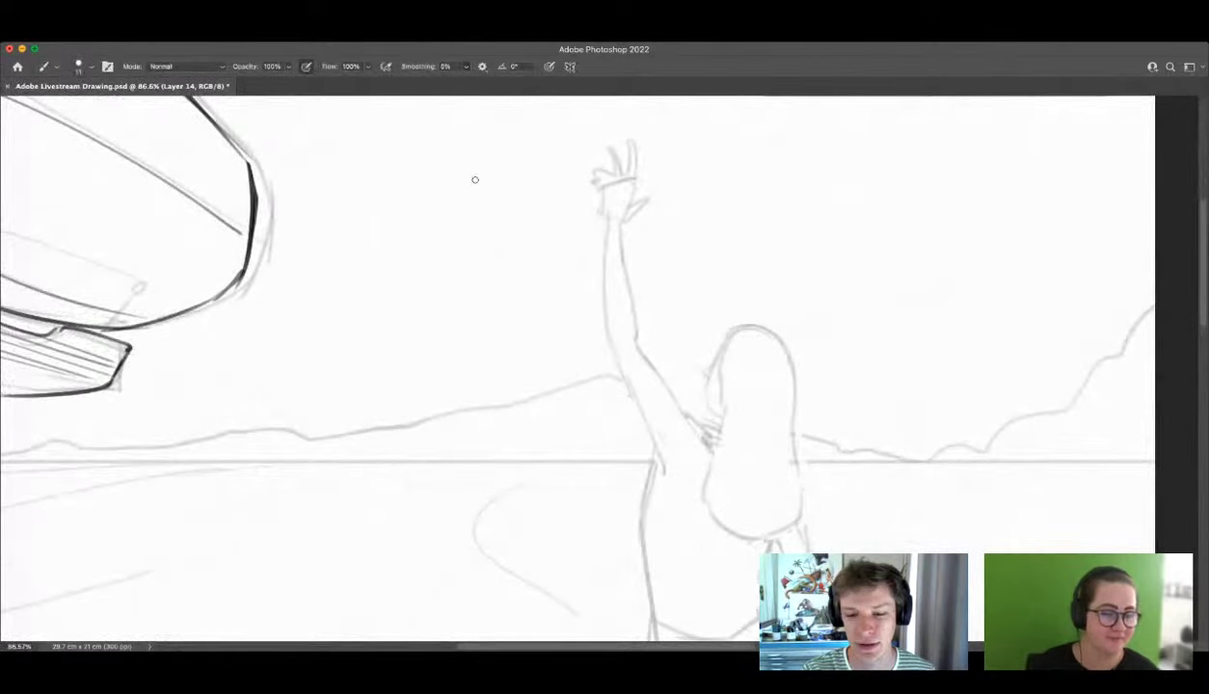
Step: Ink the waving figure's face profile with forehead, nose and chin, and the hairline running down beside the cheek
{"action": "key", "text": "z"}
{"action": "left_click_drag", "start_coordinate": [751, 376], "coordinate": [757, 356]}
{"action": "key", "text": "b"}
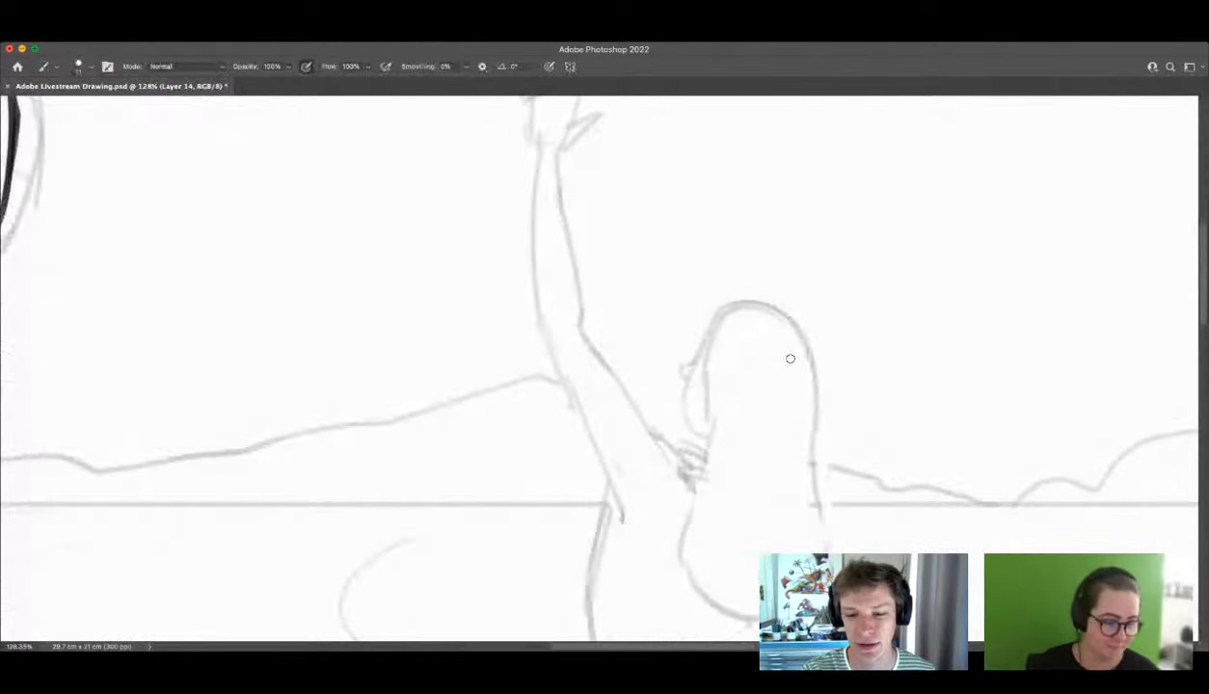
{"action": "key", "text": "z"}
{"action": "left_click_drag", "start_coordinate": [750, 394], "coordinate": [772, 391]}
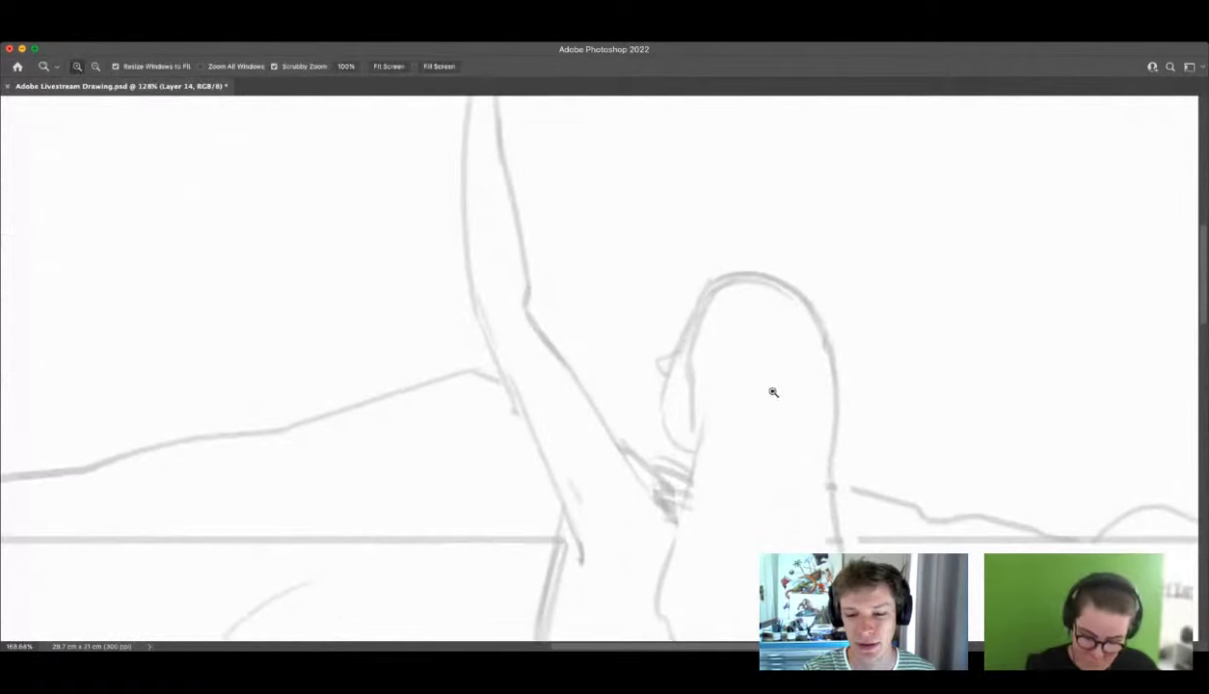
{"action": "key", "text": "b"}
{"action": "mouse_move", "coordinate": [718, 277]}
{"action": "left_mouse_down"}
{"action": "mouse_move", "coordinate": [675, 335]}
{"action": "mouse_move", "coordinate": [705, 287]}
{"action": "mouse_move", "coordinate": [676, 335]}
{"action": "mouse_move", "coordinate": [661, 405]}
{"action": "mouse_move", "coordinate": [661, 381]}
{"action": "mouse_move", "coordinate": [660, 433]}
{"action": "left_mouse_up"}
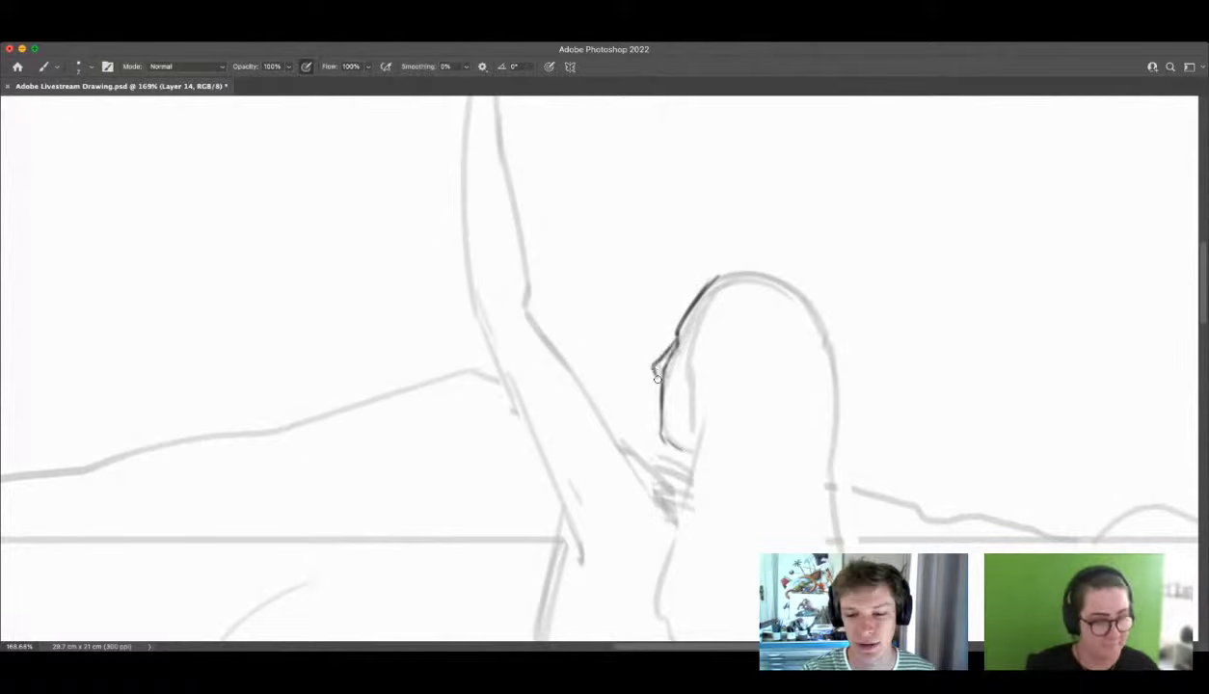
{"action": "mouse_move", "coordinate": [704, 287]}
{"action": "left_mouse_down"}
{"action": "mouse_move", "coordinate": [685, 353]}
{"action": "mouse_move", "coordinate": [692, 427]}
{"action": "left_mouse_up"}
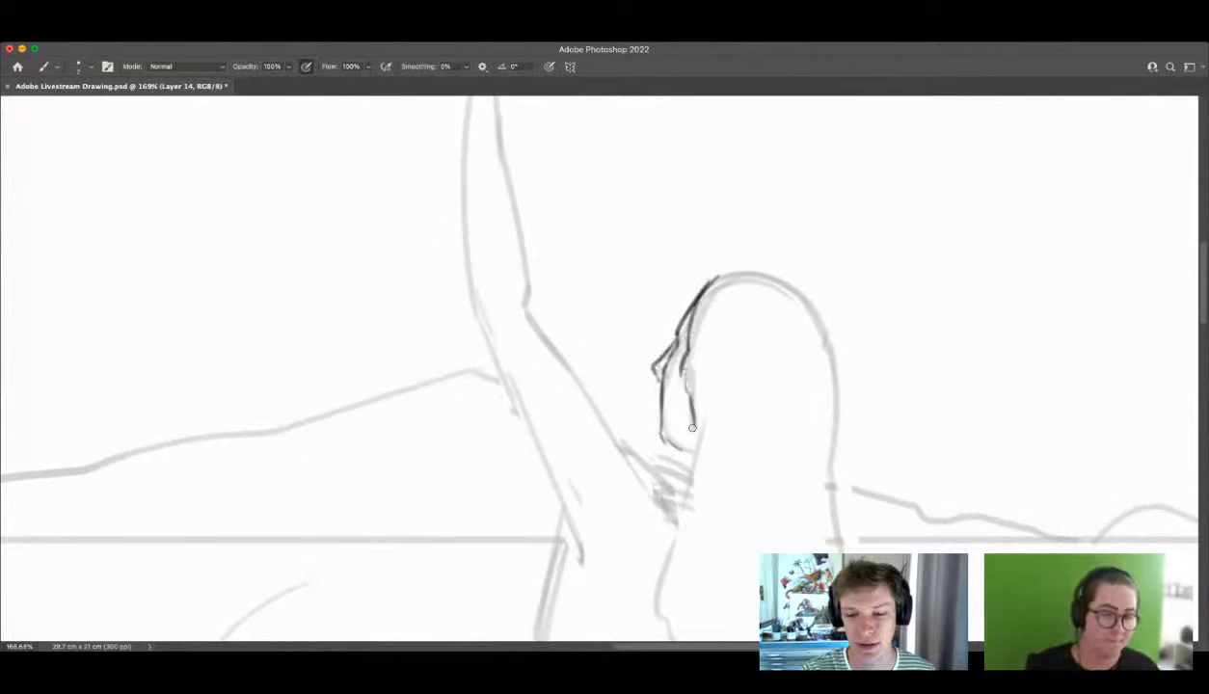
Step: Ink the long hair's outline over the crown and down both sides to wavy, rounded ends at mid-back
{"action": "mouse_move", "coordinate": [709, 278]}
{"action": "left_mouse_down"}
{"action": "mouse_move", "coordinate": [744, 267]}
{"action": "mouse_move", "coordinate": [805, 291]}
{"action": "mouse_move", "coordinate": [836, 333]}
{"action": "mouse_move", "coordinate": [833, 480]}
{"action": "left_mouse_up"}
{"action": "key", "text": "z"}
{"action": "mouse_move", "coordinate": [818, 396]}
{"action": "left_mouse_down"}
{"action": "mouse_move", "coordinate": [745, 408]}
{"action": "mouse_move", "coordinate": [797, 432]}
{"action": "left_mouse_up"}
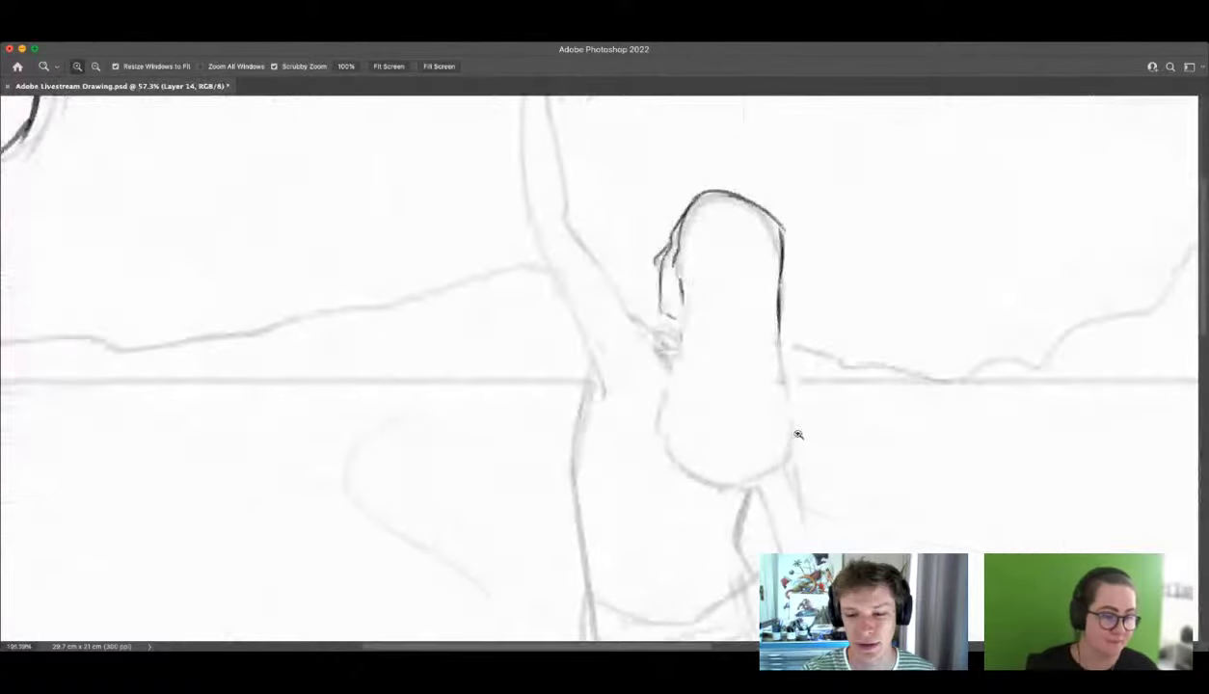
{"action": "key", "text": "b"}
{"action": "mouse_move", "coordinate": [674, 291]}
{"action": "left_mouse_down"}
{"action": "mouse_move", "coordinate": [662, 459]}
{"action": "mouse_move", "coordinate": [718, 498]}
{"action": "mouse_move", "coordinate": [781, 433]}
{"action": "mouse_move", "coordinate": [762, 320]}
{"action": "left_mouse_up"}
Step: Ink both edges of the raised upper arm, from the elbow to the shoulder and the armpit
{"action": "key", "text": "z"}
{"action": "mouse_move", "coordinate": [704, 431]}
{"action": "left_mouse_down"}
{"action": "mouse_move", "coordinate": [679, 431]}
{"action": "mouse_move", "coordinate": [704, 431]}
{"action": "left_mouse_up"}
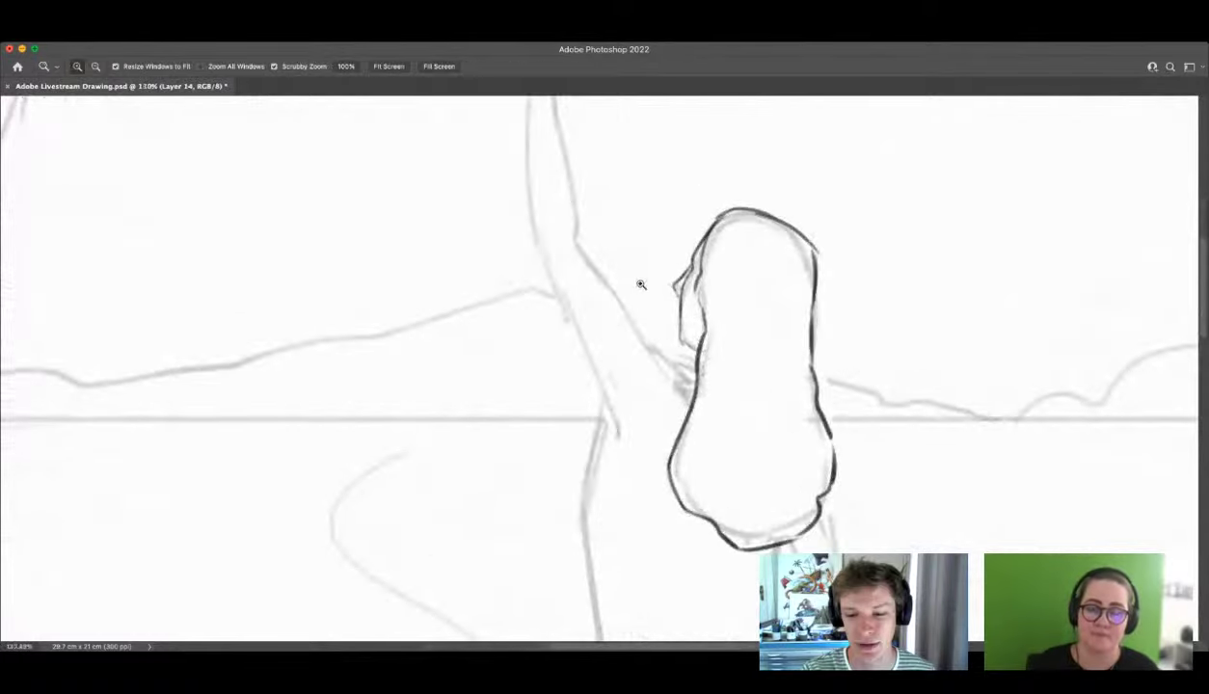
{"action": "key", "text": "b"}
{"action": "mouse_move", "coordinate": [646, 342]}
{"action": "left_mouse_down"}
{"action": "mouse_move", "coordinate": [689, 377]}
{"action": "mouse_move", "coordinate": [585, 258]}
{"action": "mouse_move", "coordinate": [577, 228]}
{"action": "left_mouse_up"}
{"action": "left_click_drag", "start_coordinate": [545, 280], "coordinate": [602, 426]}
Step: Ink the torso's two sides from the armpit and hair down to the waist, and close it with a curved shirt hem
{"action": "key", "text": "z"}
{"action": "left_click_drag", "start_coordinate": [665, 305], "coordinate": [603, 340]}
{"action": "left_click_drag", "start_coordinate": [701, 424], "coordinate": [772, 424]}
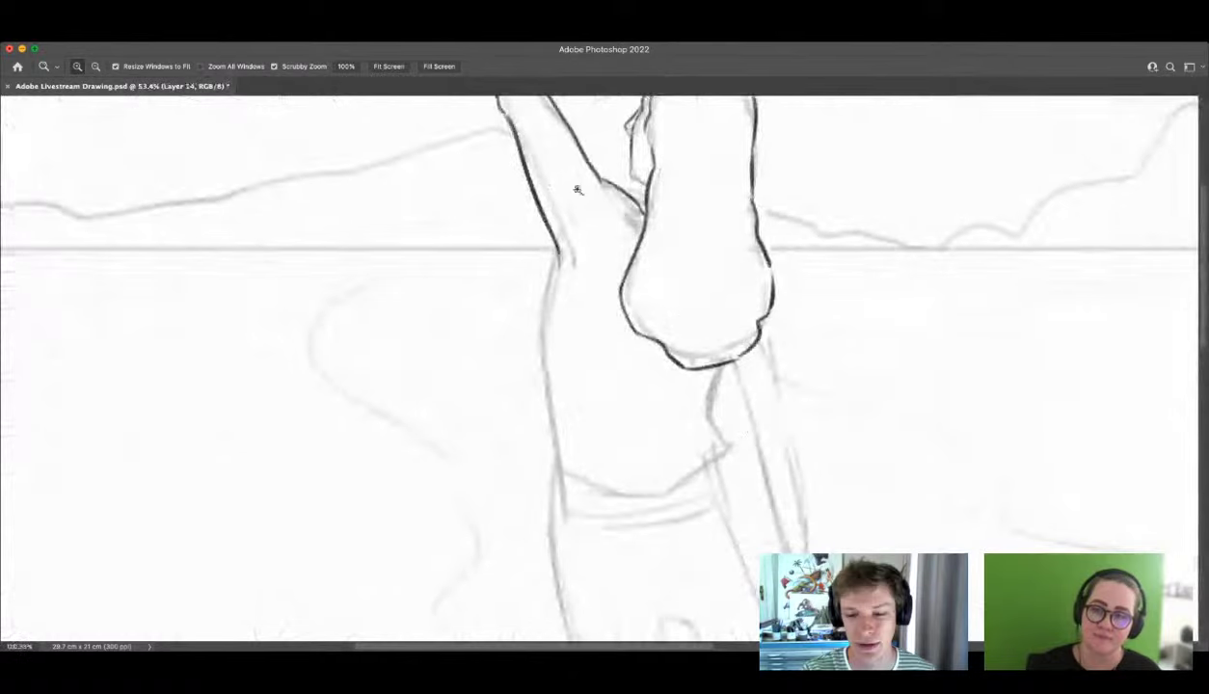
{"action": "key", "text": "b"}
{"action": "mouse_move", "coordinate": [557, 239]}
{"action": "left_mouse_down"}
{"action": "mouse_move", "coordinate": [537, 328]}
{"action": "mouse_move", "coordinate": [556, 488]}
{"action": "left_mouse_up"}
{"action": "key", "text": "z"}
{"action": "left_click_drag", "start_coordinate": [696, 339], "coordinate": [656, 341]}
{"action": "left_click_drag", "start_coordinate": [744, 350], "coordinate": [786, 350]}
{"action": "key", "text": "b"}
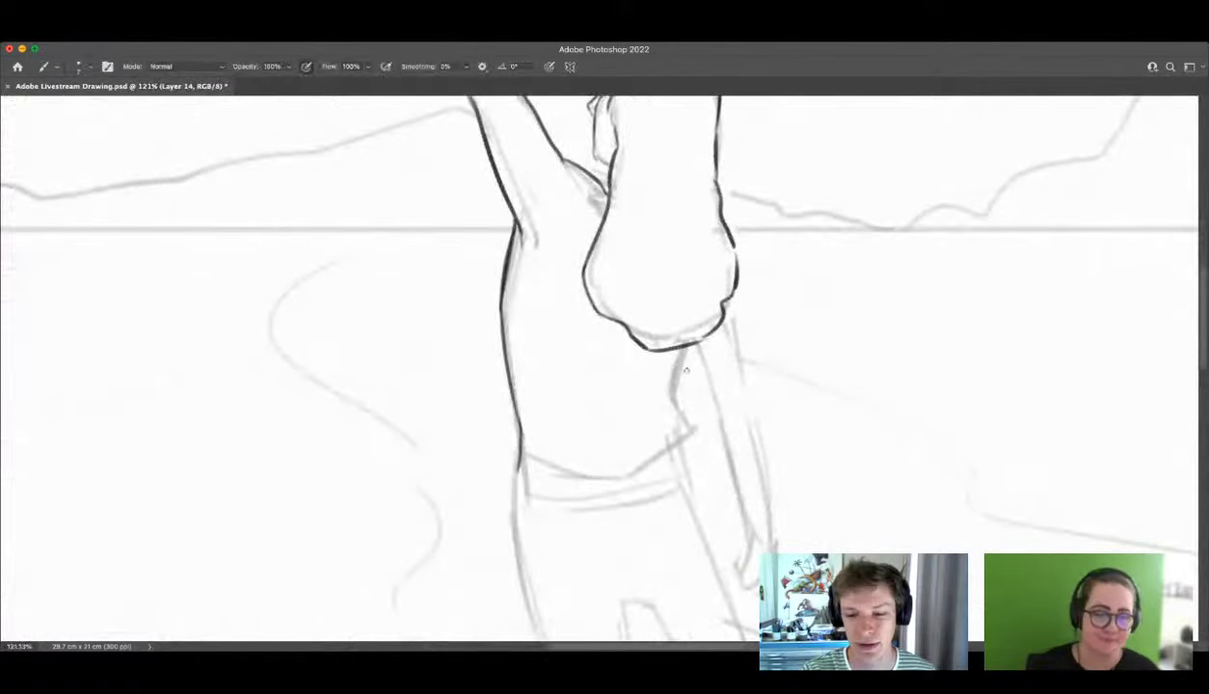
{"action": "mouse_move", "coordinate": [682, 349]}
{"action": "left_mouse_down"}
{"action": "mouse_move", "coordinate": [677, 395]}
{"action": "mouse_move", "coordinate": [693, 433]}
{"action": "left_mouse_up"}
{"action": "mouse_move", "coordinate": [516, 457]}
{"action": "left_mouse_down"}
{"action": "mouse_move", "coordinate": [687, 424]}
{"action": "mouse_move", "coordinate": [617, 424]}
{"action": "left_mouse_up"}
Step: Try out a first pass of the lowered arm's edges and erase it
{"action": "key", "text": "z"}
{"action": "mouse_move", "coordinate": [730, 403]}
{"action": "left_mouse_down"}
{"action": "mouse_move", "coordinate": [750, 437]}
{"action": "mouse_move", "coordinate": [767, 439]}
{"action": "left_mouse_up"}
{"action": "key", "text": "b"}
{"action": "left_click_drag", "start_coordinate": [652, 310], "coordinate": [661, 385]}
{"action": "left_click_drag", "start_coordinate": [629, 337], "coordinate": [697, 473]}
{"action": "left_click_drag", "start_coordinate": [689, 382], "coordinate": [723, 511]}
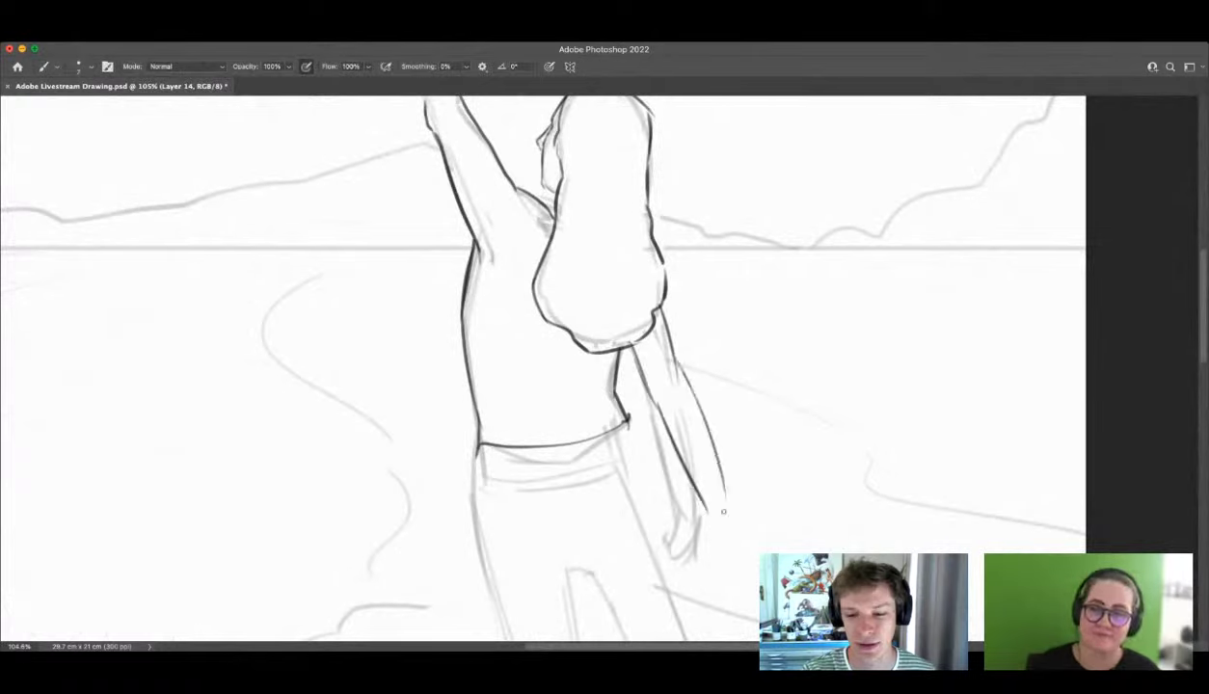
{"action": "key", "text": "e"}
{"action": "mouse_move", "coordinate": [663, 314]}
{"action": "left_mouse_down"}
{"action": "mouse_move", "coordinate": [715, 511]}
{"action": "mouse_move", "coordinate": [636, 357]}
{"action": "mouse_move", "coordinate": [660, 391]}
{"action": "left_mouse_up"}
Step: Ink the lowered arm's outer and inner edges with a slight elbow bend, and add the hand with curled fingers
{"action": "key", "text": "b"}
{"action": "left_click_drag", "start_coordinate": [662, 304], "coordinate": [718, 487]}
{"action": "left_click_drag", "start_coordinate": [672, 415], "coordinate": [705, 498]}
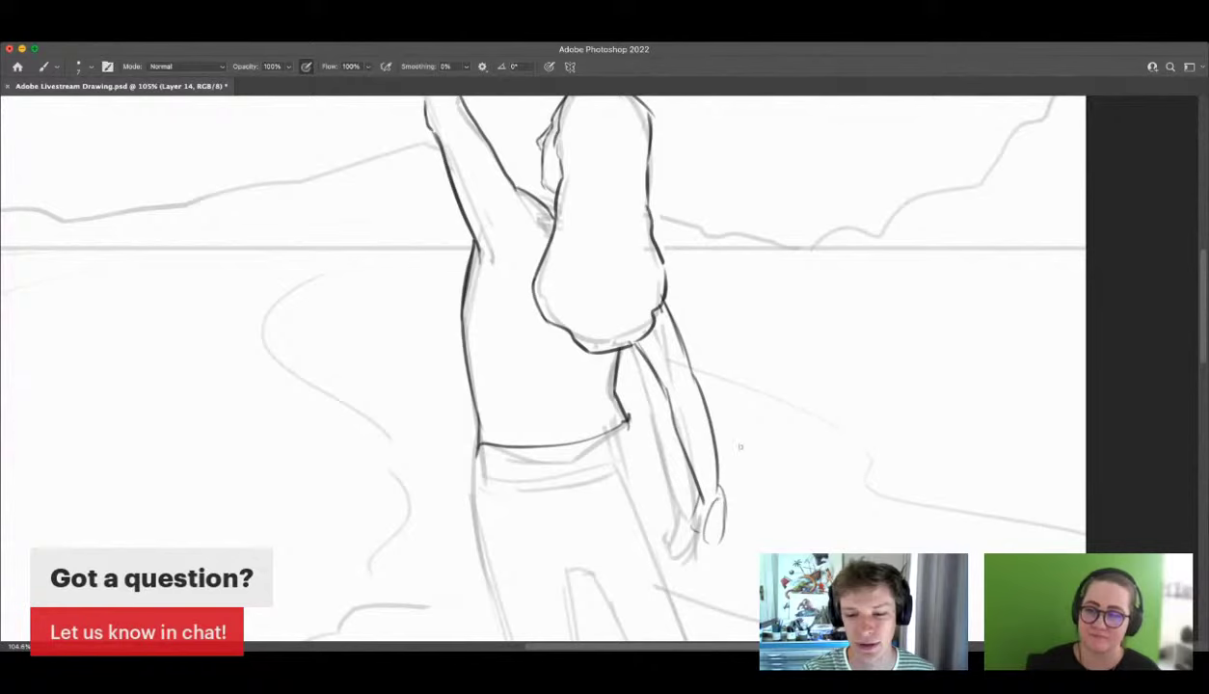
{"action": "left_click_drag", "start_coordinate": [759, 384], "coordinate": [720, 386]}
{"action": "left_click_drag", "start_coordinate": [734, 457], "coordinate": [767, 358]}
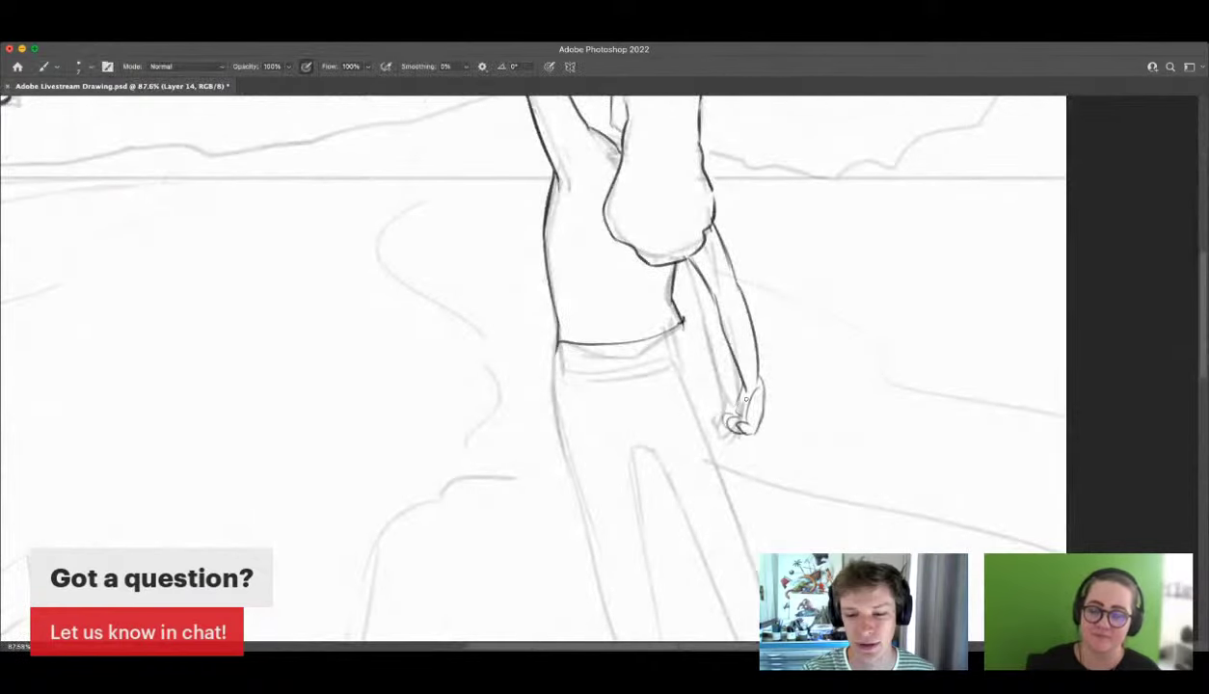
Step: Ink the box-shaped suitcase hanging from the lowered hand, with its top face, side edges and bottom edges
{"action": "key", "text": "h"}
{"action": "left_click_drag", "start_coordinate": [745, 399], "coordinate": [775, 305]}
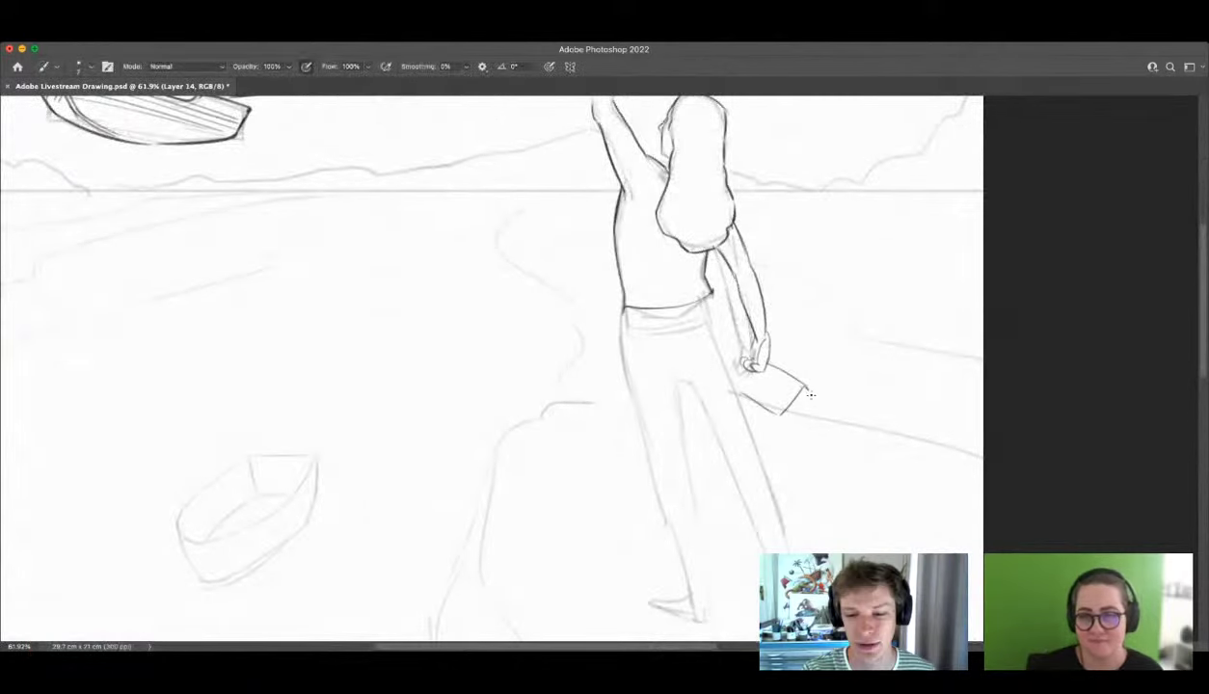
{"action": "left_click_drag", "start_coordinate": [808, 390], "coordinate": [852, 497]}
{"action": "left_click_drag", "start_coordinate": [779, 415], "coordinate": [811, 509]}
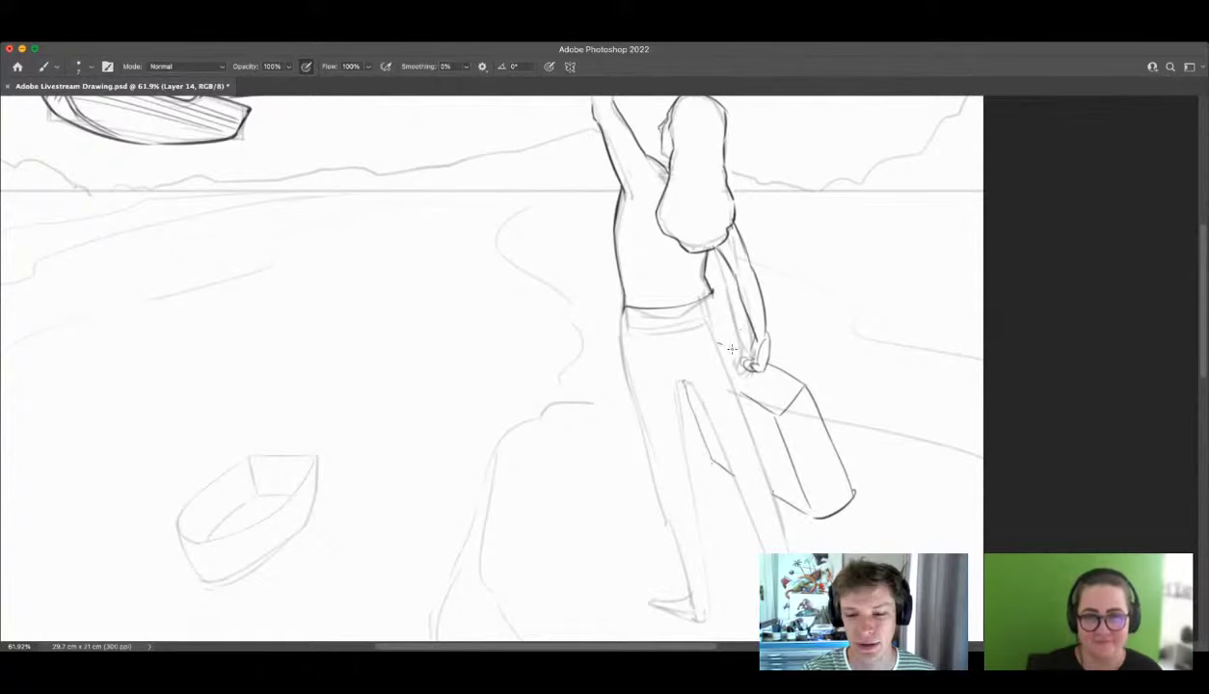
{"action": "left_click_drag", "start_coordinate": [732, 349], "coordinate": [745, 357]}
Step: Ink a long skirt from the waist down, its hem blown out to the side over the suitcase
{"action": "key", "text": "super+space"}
{"action": "mouse_move", "coordinate": [793, 413]}
{"action": "left_mouse_down"}
{"action": "mouse_move", "coordinate": [694, 405]}
{"action": "mouse_move", "coordinate": [805, 409]}
{"action": "left_mouse_up"}
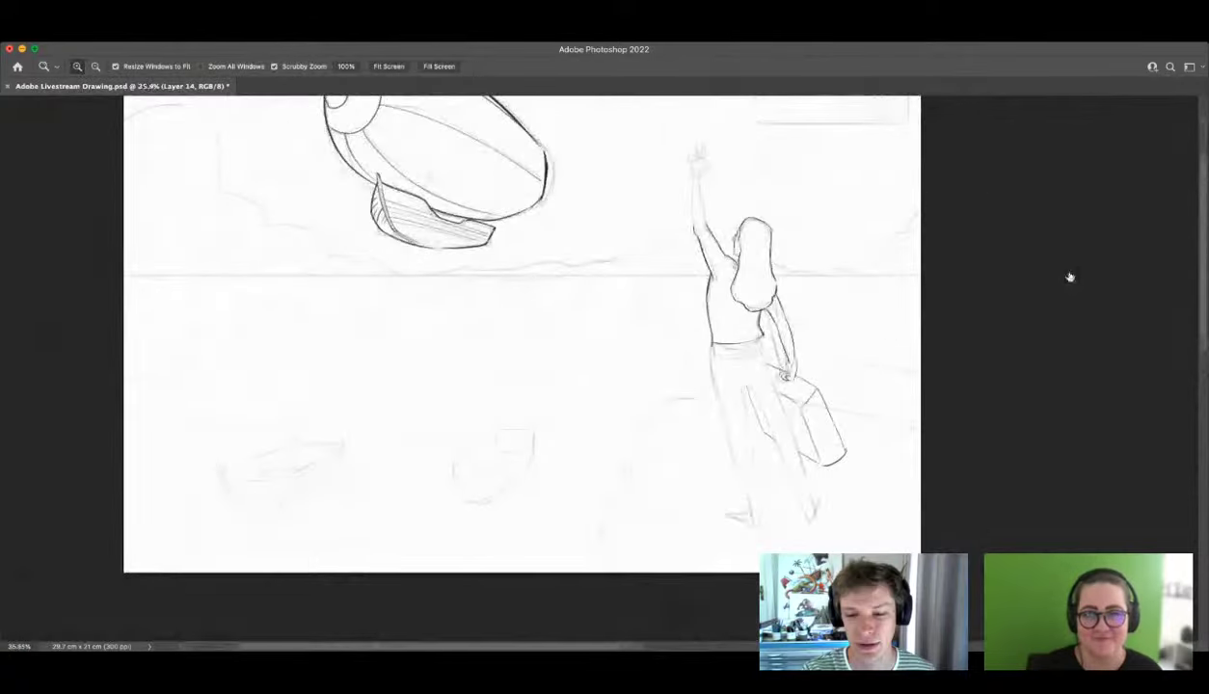
{"action": "left_click_drag", "start_coordinate": [803, 459], "coordinate": [828, 430]}
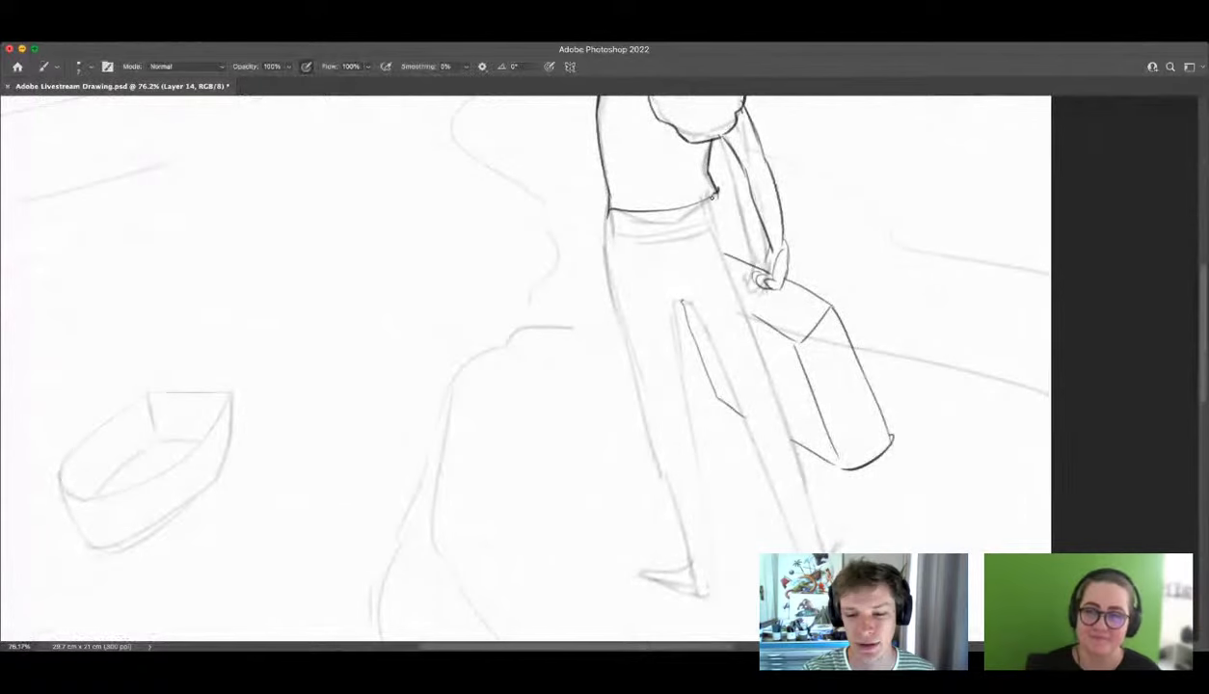
{"action": "left_click_drag", "start_coordinate": [733, 232], "coordinate": [777, 337]}
{"action": "mouse_move", "coordinate": [606, 209]}
{"action": "left_mouse_down"}
{"action": "mouse_move", "coordinate": [598, 289]}
{"action": "mouse_move", "coordinate": [662, 446]}
{"action": "mouse_move", "coordinate": [692, 442]}
{"action": "mouse_move", "coordinate": [882, 345]}
{"action": "mouse_move", "coordinate": [752, 304]}
{"action": "mouse_move", "coordinate": [788, 337]}
{"action": "mouse_move", "coordinate": [777, 395]}
{"action": "mouse_move", "coordinate": [716, 395]}
{"action": "left_mouse_up"}
Step: Erase the suitcase lines that fall inside the skirt, and redraw the skirt's edge just below the hand
{"action": "key", "text": "e"}
{"action": "left_click_drag", "start_coordinate": [819, 405], "coordinate": [835, 412]}
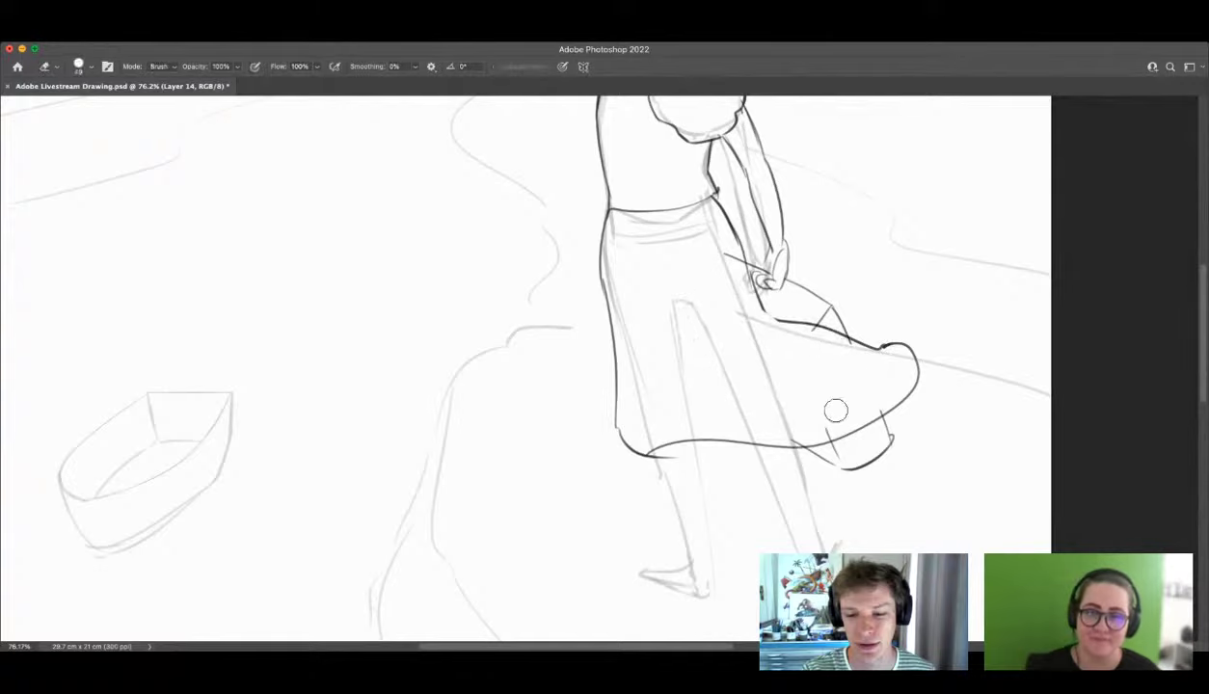
{"action": "left_click_drag", "start_coordinate": [750, 310], "coordinate": [788, 335]}
{"action": "key", "text": "b"}
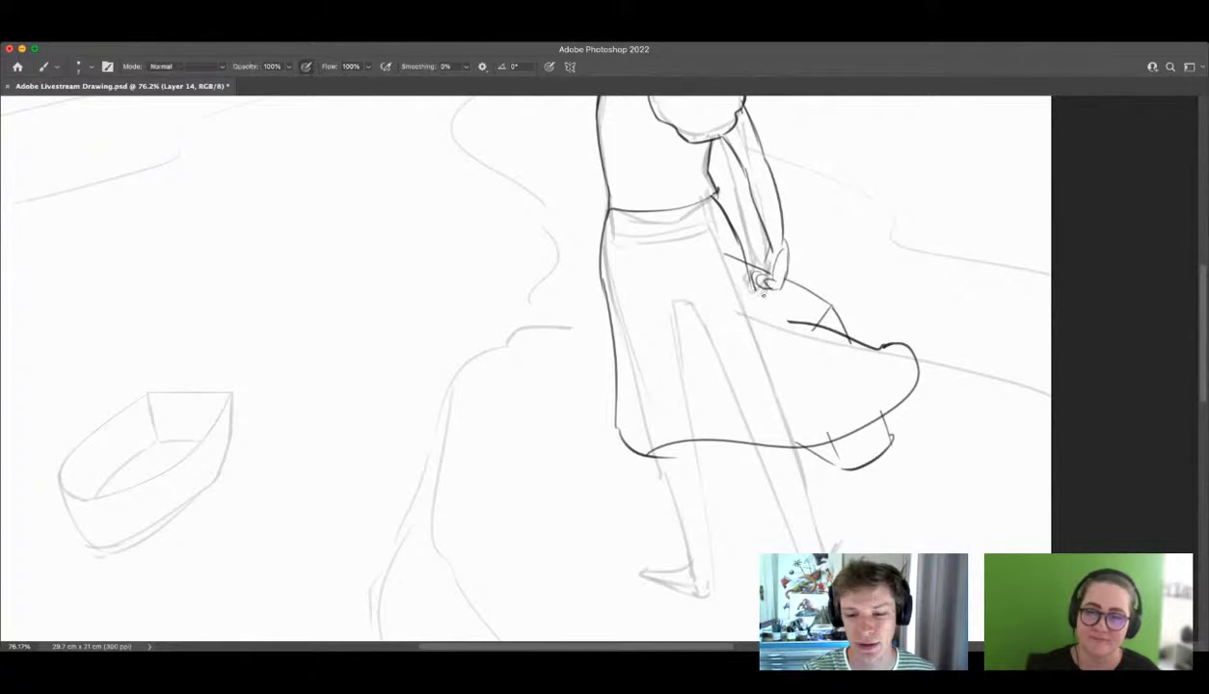
{"action": "key", "text": "e"}
{"action": "left_click_drag", "start_coordinate": [738, 259], "coordinate": [719, 251]}
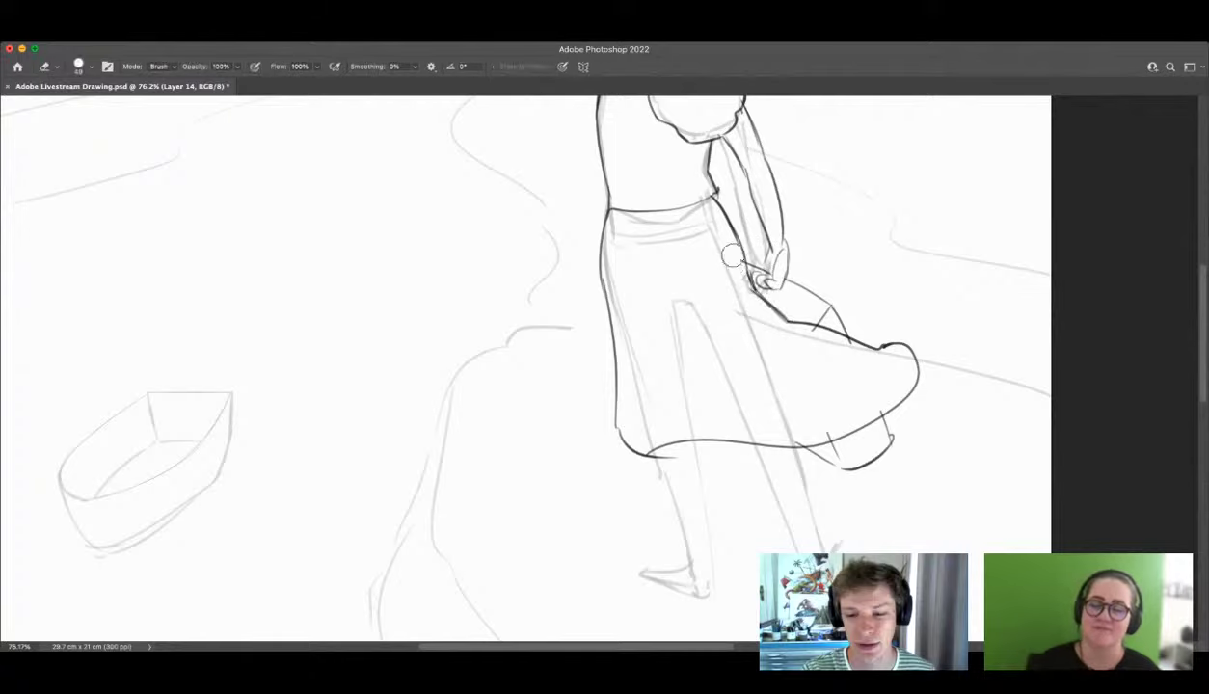
Step: Ink the skirt's waistband and add long curved fold lines sweeping toward the windblown side
{"action": "key", "text": "b"}
{"action": "left_click_drag", "start_coordinate": [612, 214], "coordinate": [719, 205]}
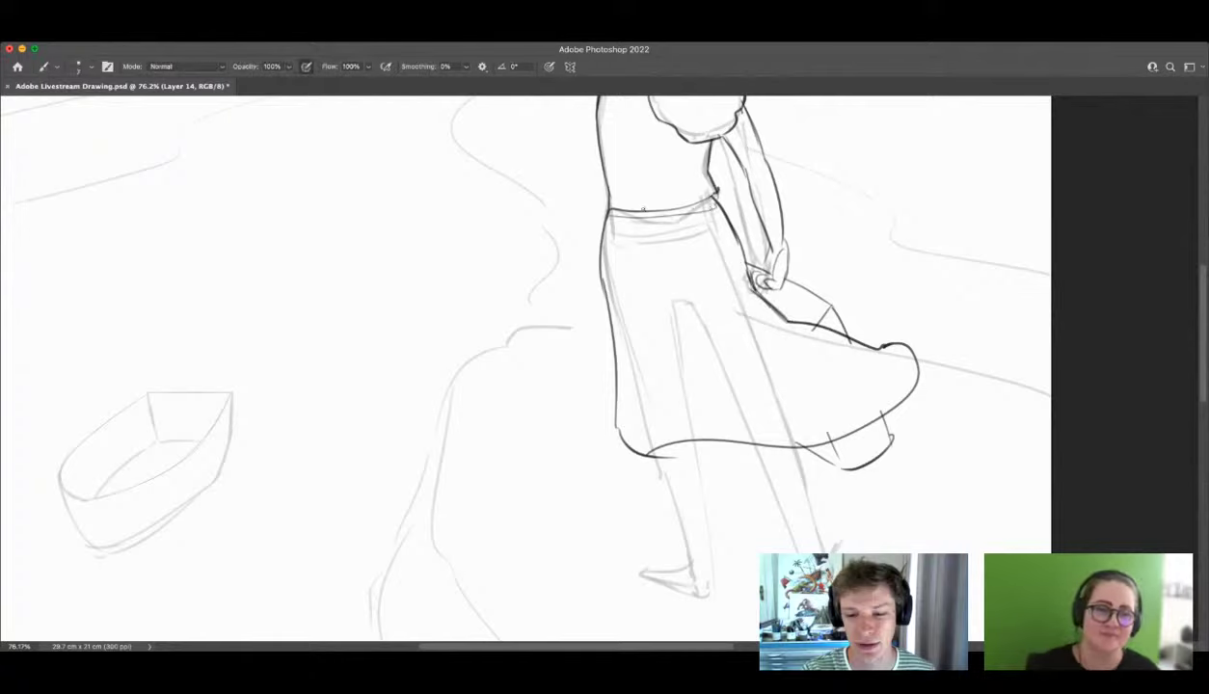
{"action": "left_click_drag", "start_coordinate": [611, 210], "coordinate": [713, 198]}
{"action": "left_click_drag", "start_coordinate": [621, 289], "coordinate": [806, 409]}
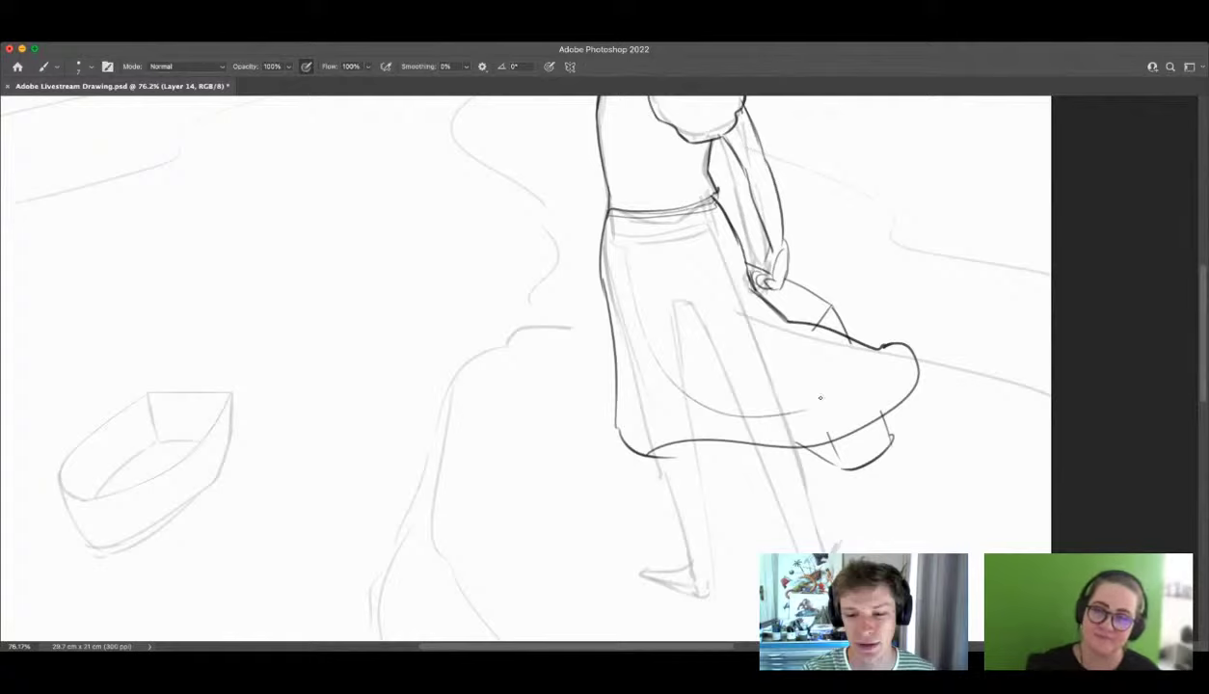
{"action": "left_click_drag", "start_coordinate": [876, 347], "coordinate": [658, 253]}
Step: Ink both lower legs and the bare feet below the skirt's hem
{"action": "key", "text": "z"}
{"action": "mouse_move", "coordinate": [767, 384]}
{"action": "left_mouse_down"}
{"action": "mouse_move", "coordinate": [674, 409]}
{"action": "mouse_move", "coordinate": [839, 406]}
{"action": "left_mouse_up"}
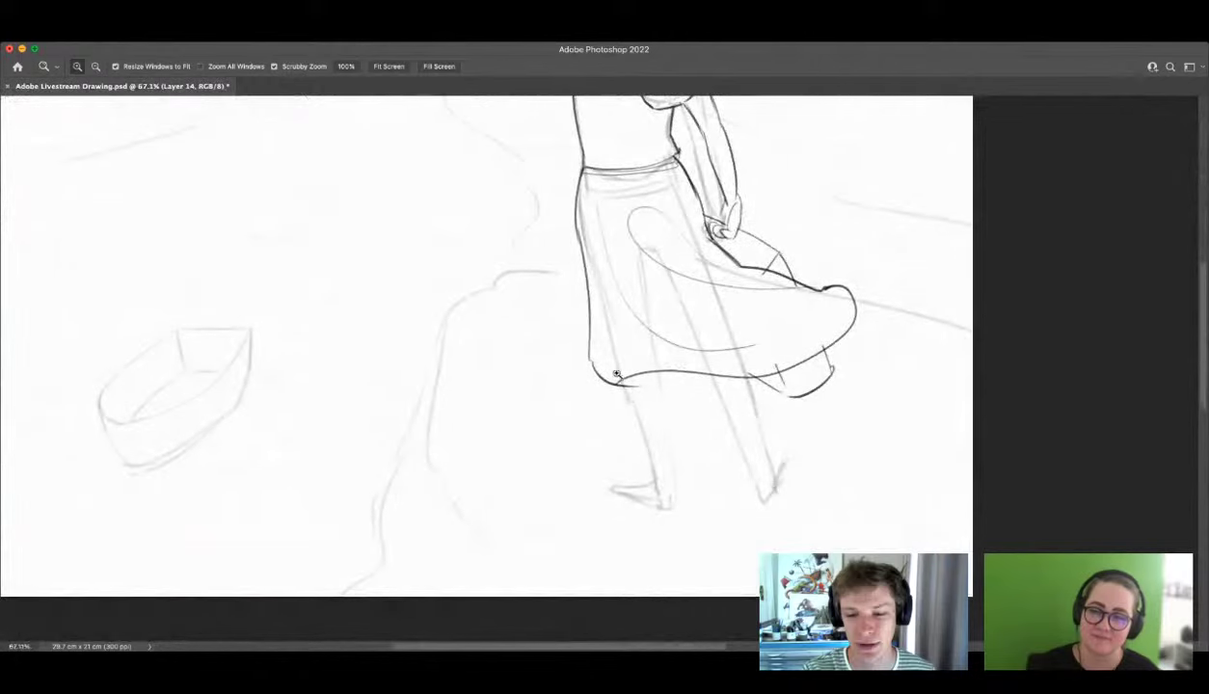
{"action": "key", "text": "b"}
{"action": "left_click_drag", "start_coordinate": [622, 378], "coordinate": [653, 479]}
{"action": "left_click_drag", "start_coordinate": [660, 376], "coordinate": [677, 497]}
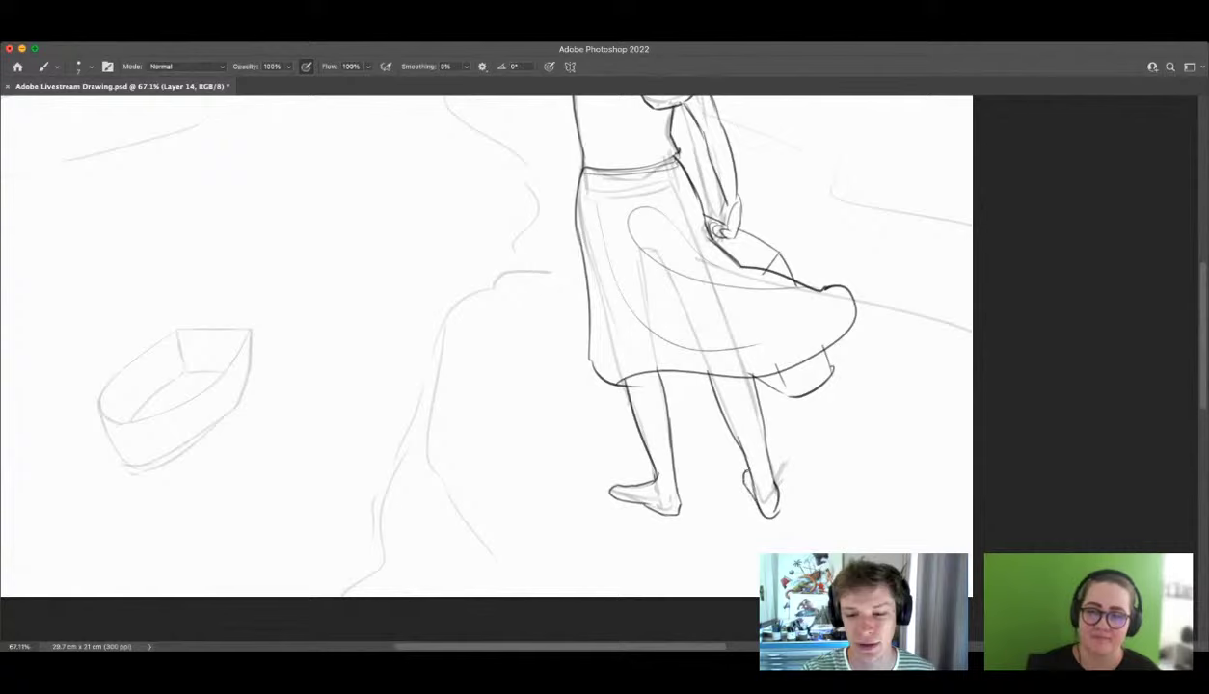
Step: Lasso the lower leg and foot nearest the suitcase, move them slightly upward and deselect
{"action": "key", "text": "z"}
{"action": "left_click_drag", "start_coordinate": [769, 478], "coordinate": [709, 571]}
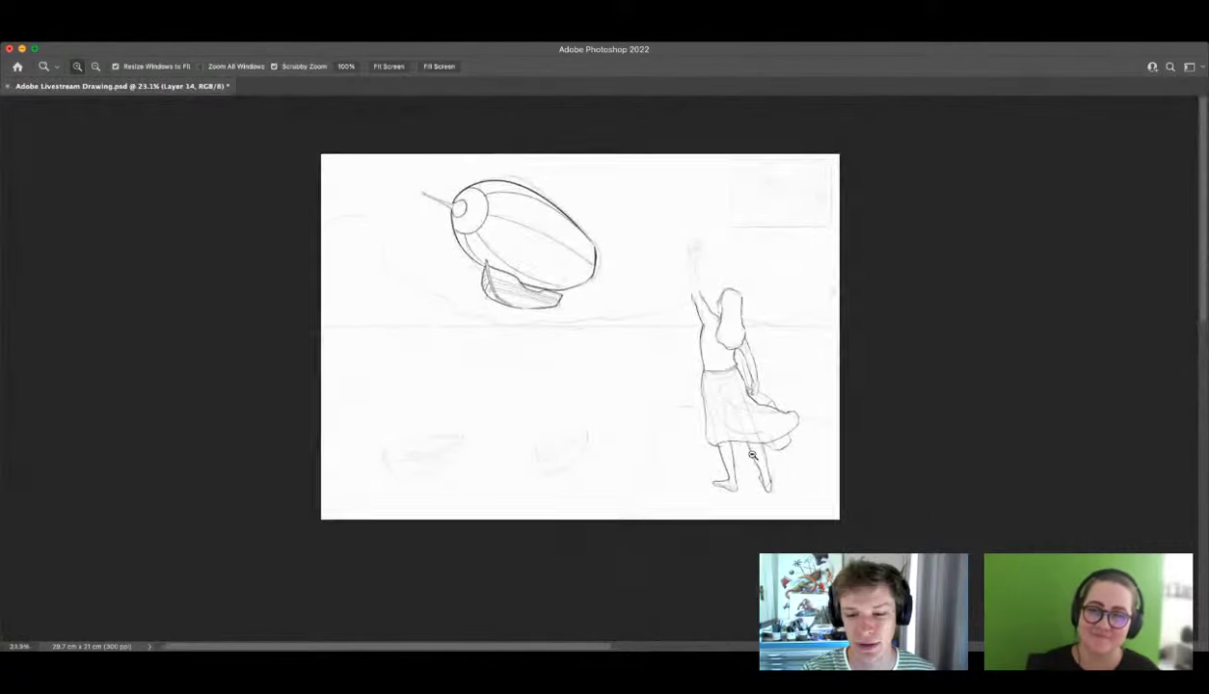
{"action": "left_click_drag", "start_coordinate": [752, 453], "coordinate": [784, 493]}
{"action": "key", "text": "l"}
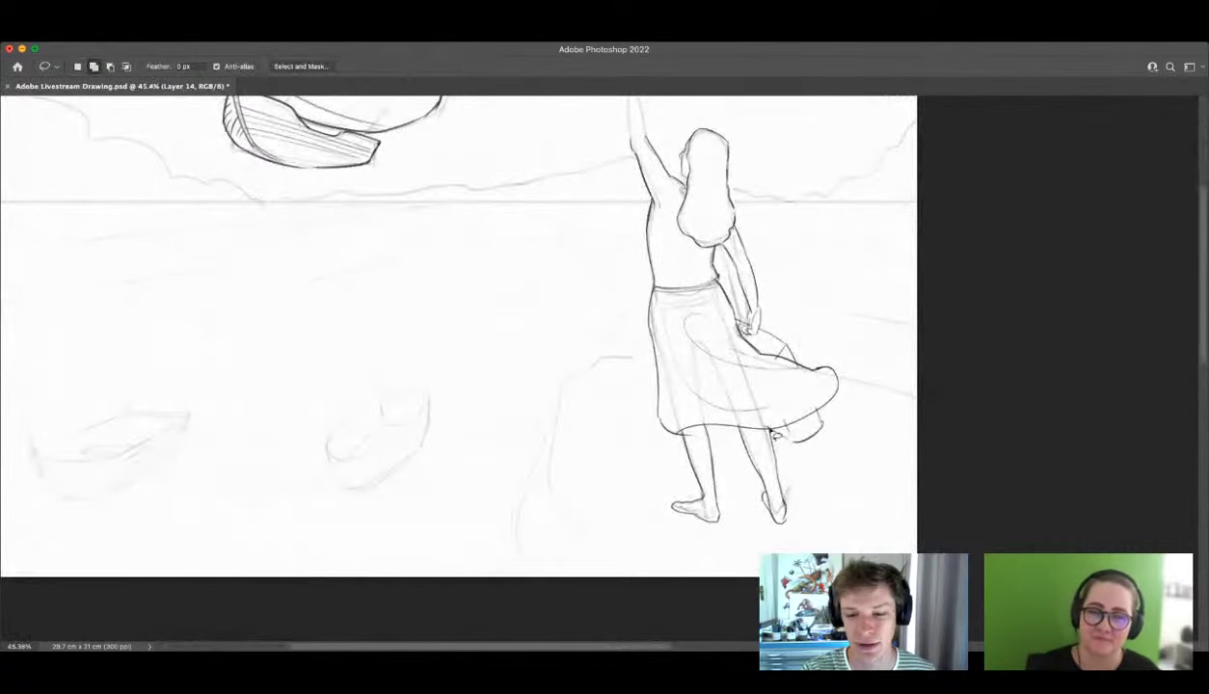
{"action": "mouse_move", "coordinate": [776, 436]}
{"action": "left_mouse_down"}
{"action": "mouse_move", "coordinate": [731, 521]}
{"action": "mouse_move", "coordinate": [752, 424]}
{"action": "left_mouse_up"}
{"action": "key", "text": "v"}
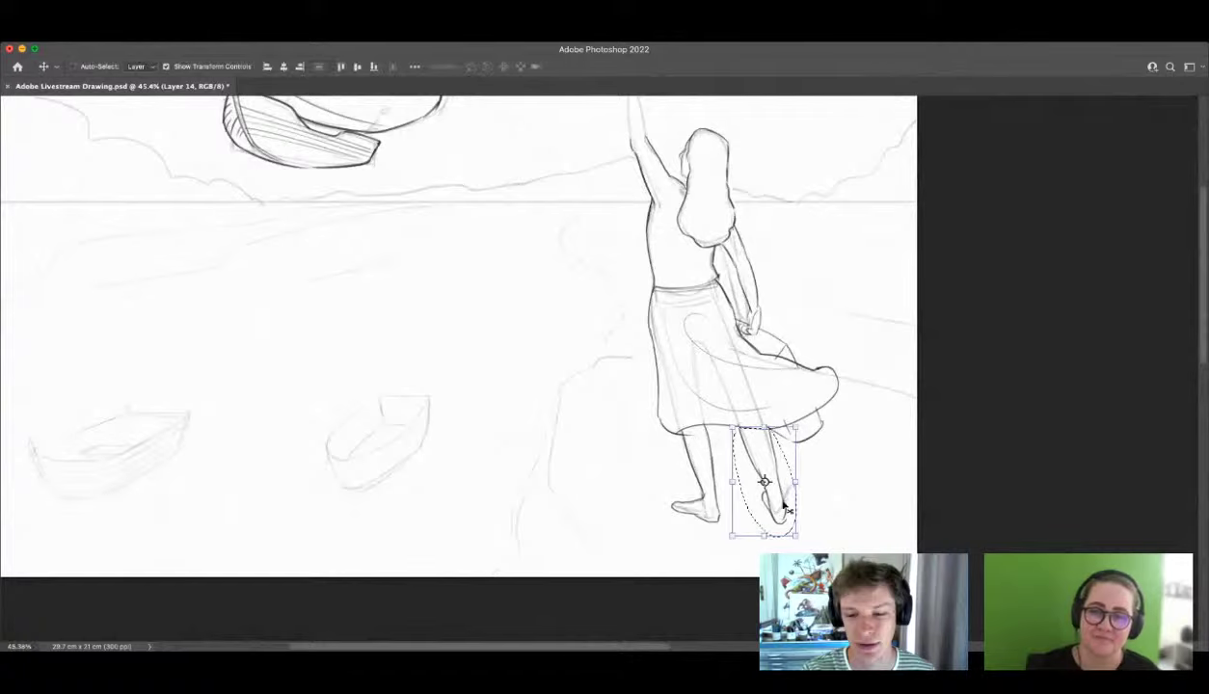
{"action": "left_click_drag", "start_coordinate": [784, 506], "coordinate": [782, 500]}
{"action": "key", "text": "m"}
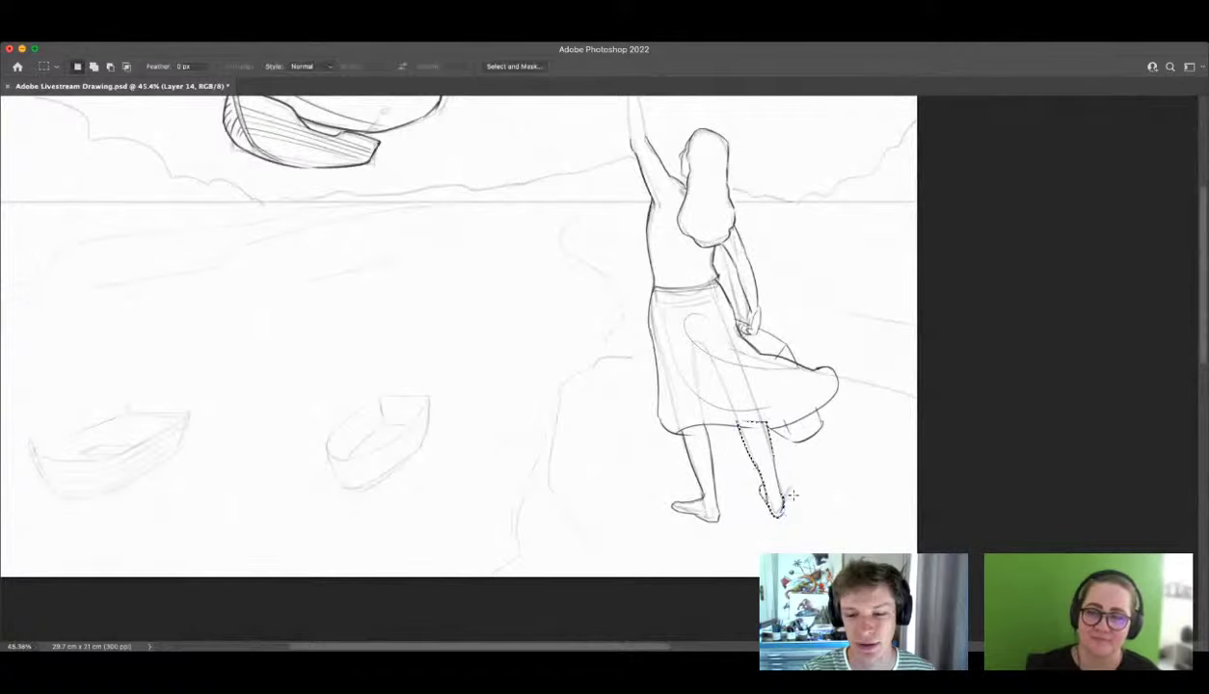
Step: Clean up the hem where the moved leg overlaps the skirt, and add an inner hem curve between the legs
{"action": "key", "text": "z"}
{"action": "left_click_drag", "start_coordinate": [749, 431], "coordinate": [776, 431]}
{"action": "key", "text": "b"}
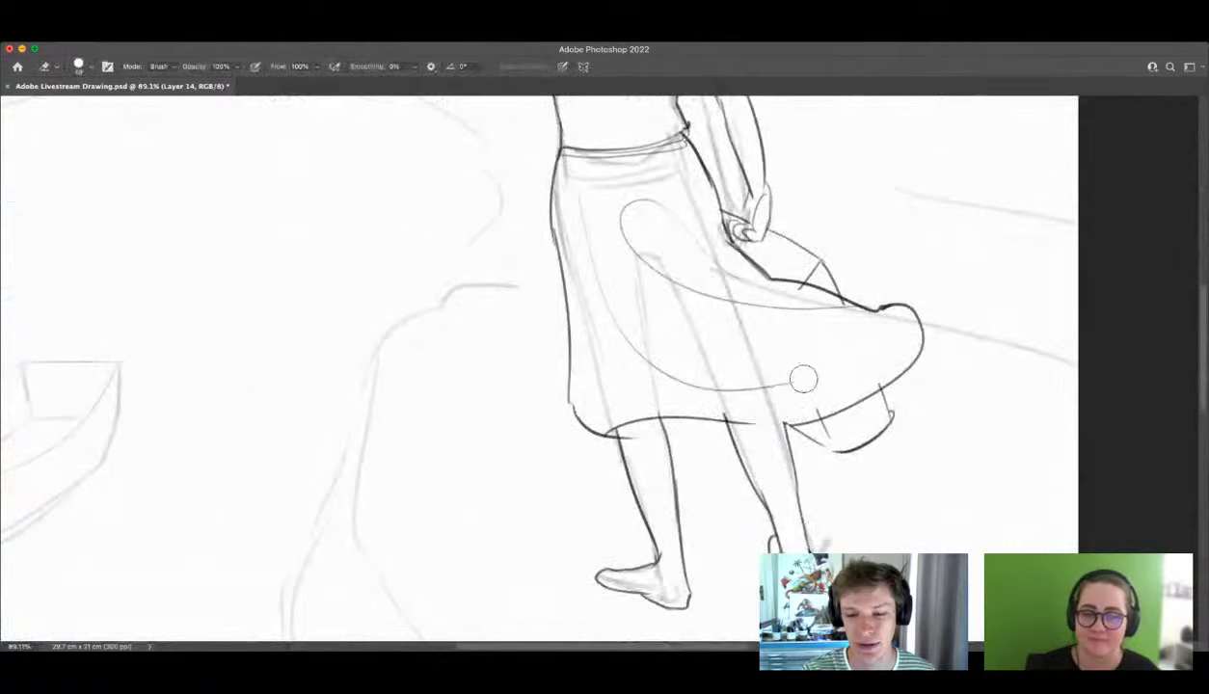
{"action": "key", "text": "b"}
{"action": "key", "text": "z"}
{"action": "mouse_move", "coordinate": [747, 435]}
{"action": "left_mouse_down"}
{"action": "mouse_move", "coordinate": [718, 437]}
{"action": "mouse_move", "coordinate": [779, 437]}
{"action": "left_mouse_up"}
{"action": "key", "text": "b"}
{"action": "mouse_move", "coordinate": [661, 459]}
{"action": "left_mouse_down"}
{"action": "mouse_move", "coordinate": [748, 446]}
{"action": "mouse_move", "coordinate": [716, 502]}
{"action": "left_mouse_up"}
Step: Ink the raised forearm and the waving hand with spread fingers and thumb, erasing the stray line inside the palm
{"action": "key", "text": "z"}
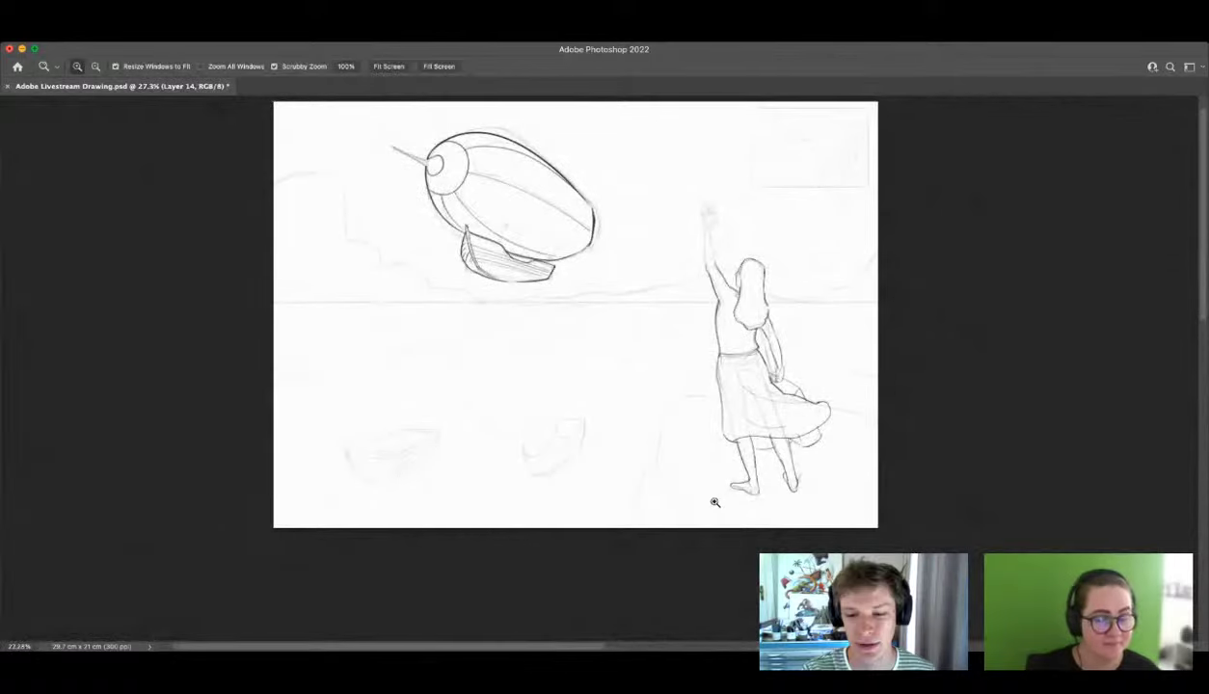
{"action": "mouse_move", "coordinate": [718, 238]}
{"action": "left_mouse_down"}
{"action": "mouse_move", "coordinate": [729, 226]}
{"action": "mouse_move", "coordinate": [688, 230]}
{"action": "mouse_move", "coordinate": [637, 324]}
{"action": "mouse_move", "coordinate": [634, 363]}
{"action": "left_mouse_up"}
{"action": "key", "text": "b"}
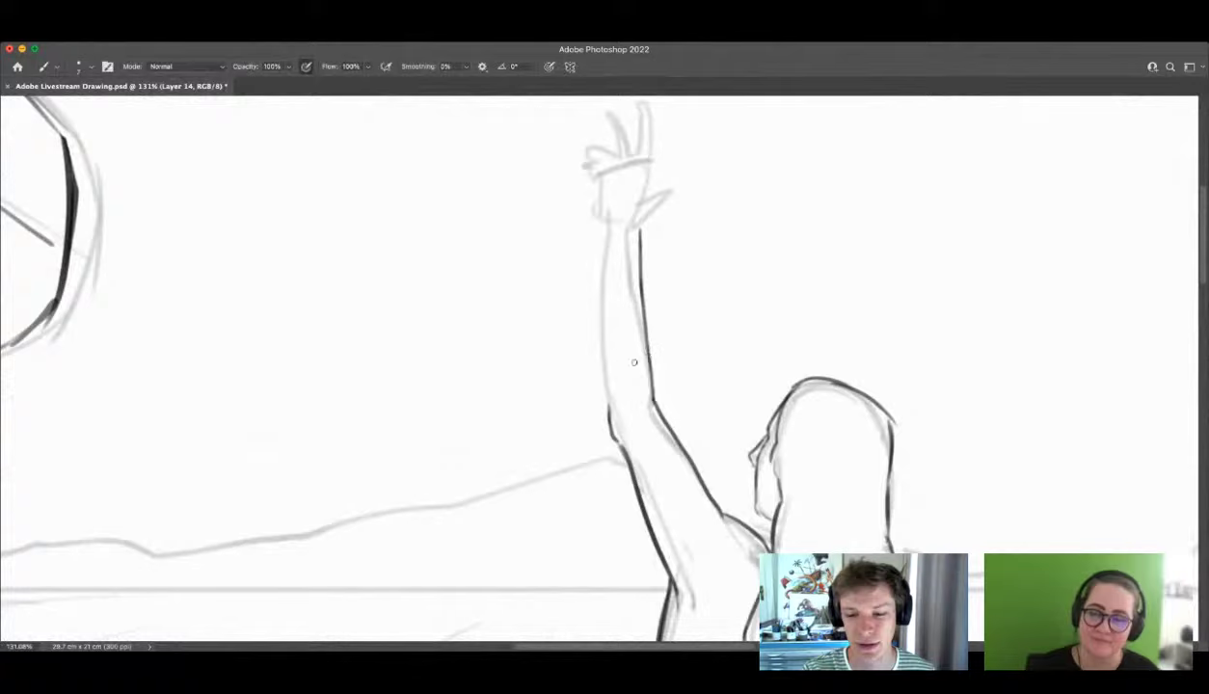
{"action": "left_click_drag", "start_coordinate": [601, 236], "coordinate": [610, 397]}
{"action": "mouse_move", "coordinate": [599, 232]}
{"action": "left_mouse_down"}
{"action": "mouse_move", "coordinate": [596, 182]}
{"action": "mouse_move", "coordinate": [640, 154]}
{"action": "mouse_move", "coordinate": [644, 114]}
{"action": "mouse_move", "coordinate": [625, 155]}
{"action": "mouse_move", "coordinate": [585, 133]}
{"action": "mouse_move", "coordinate": [597, 168]}
{"action": "left_mouse_up"}
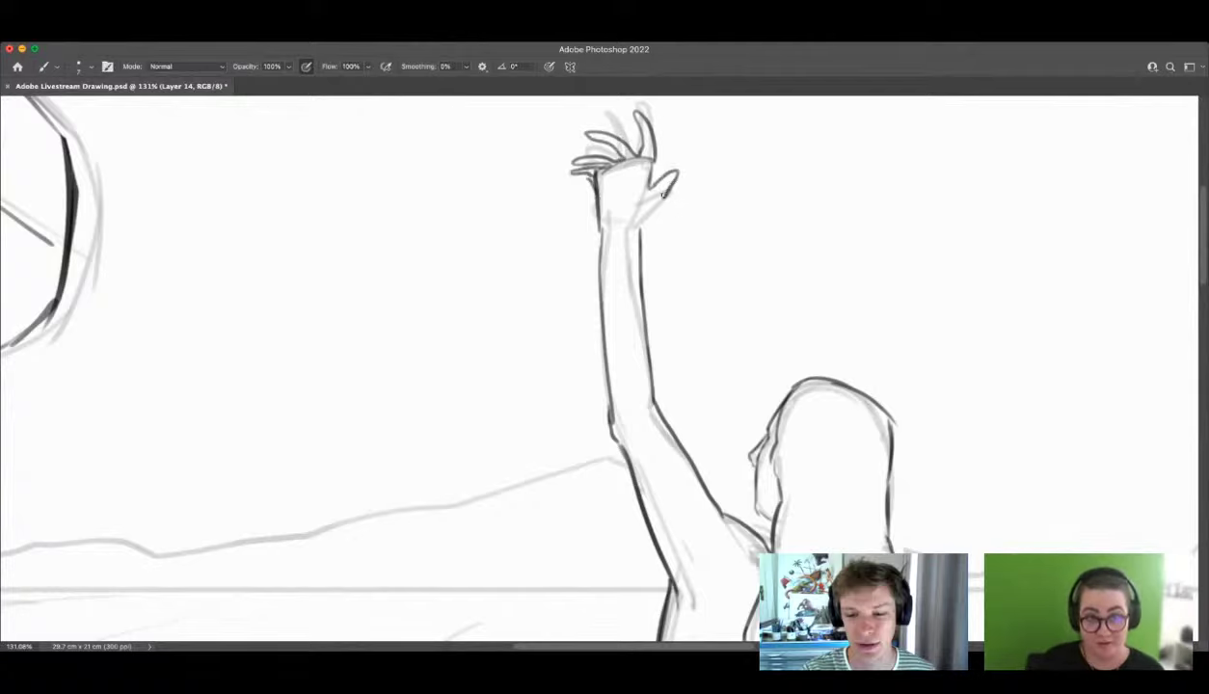
{"action": "key", "text": "e"}
{"action": "left_click_drag", "start_coordinate": [643, 168], "coordinate": [646, 188]}
{"action": "key", "text": "b"}
Step: Lasso the face profile, enlarge it to about 108% and deselect
{"action": "key", "text": "z"}
{"action": "left_click_drag", "start_coordinate": [633, 241], "coordinate": [583, 303]}
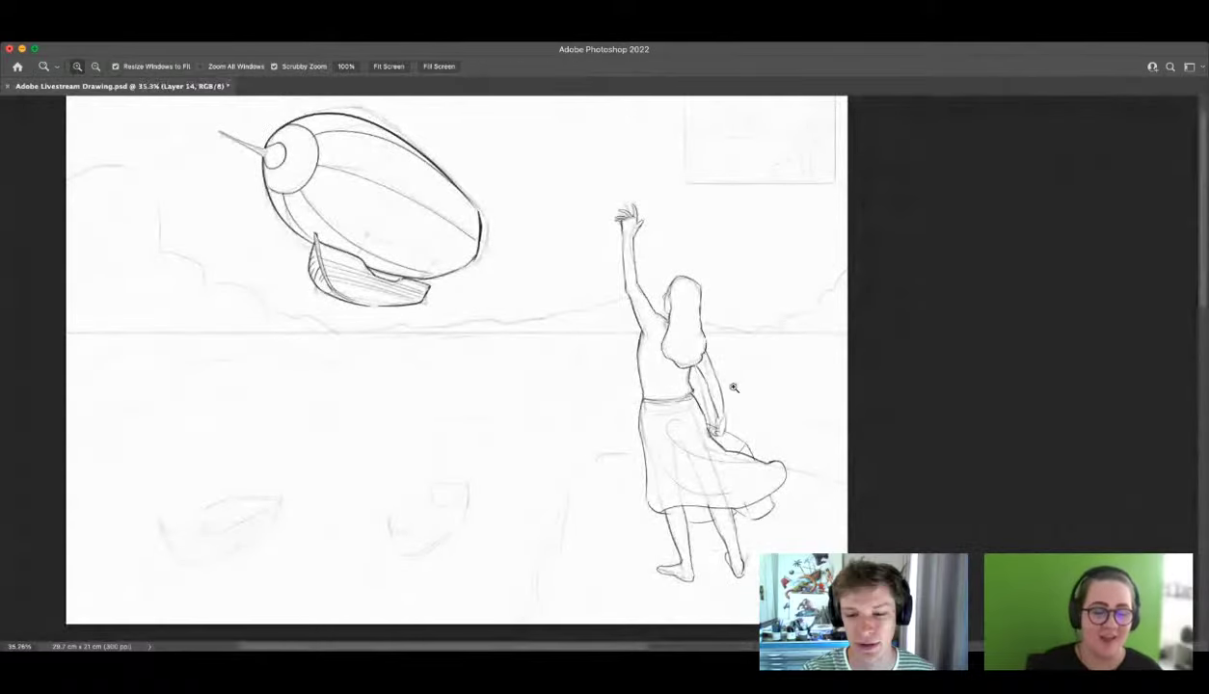
{"action": "left_click_drag", "start_coordinate": [719, 380], "coordinate": [790, 375]}
{"action": "key", "text": "l"}
{"action": "mouse_move", "coordinate": [728, 288]}
{"action": "left_mouse_down"}
{"action": "mouse_move", "coordinate": [698, 345]}
{"action": "mouse_move", "coordinate": [716, 372]}
{"action": "mouse_move", "coordinate": [735, 295]}
{"action": "left_mouse_up"}
{"action": "key", "text": "v"}
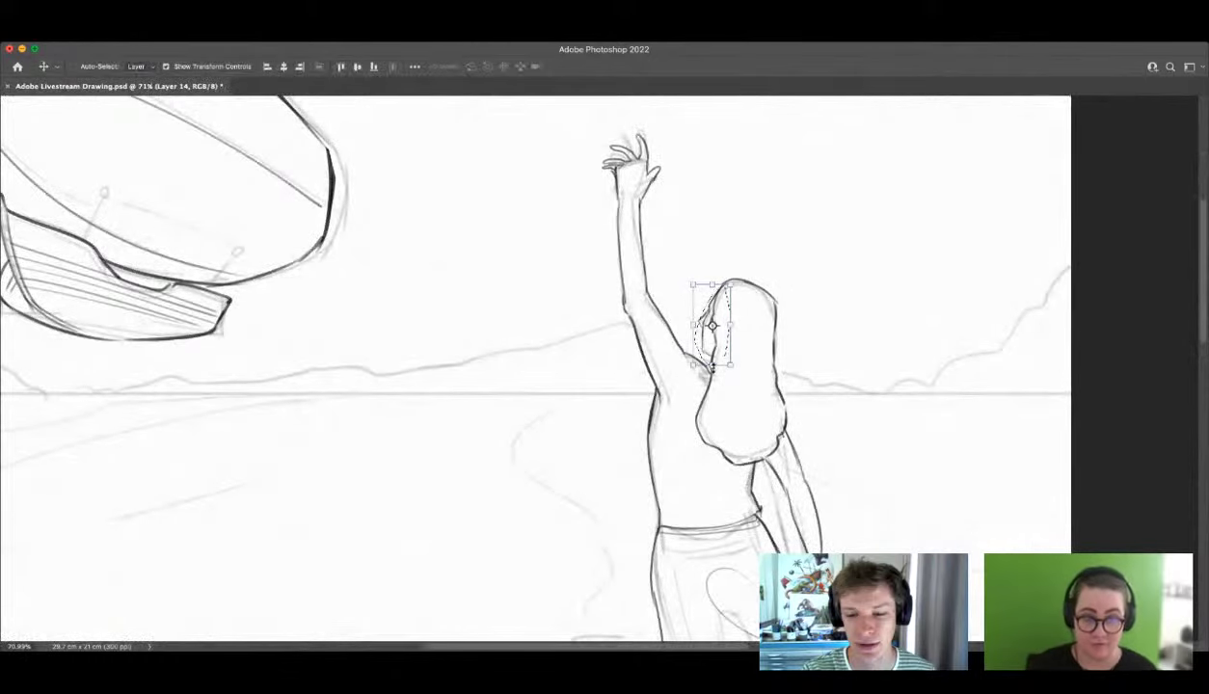
{"action": "left_click_drag", "start_coordinate": [693, 367], "coordinate": [691, 371]}
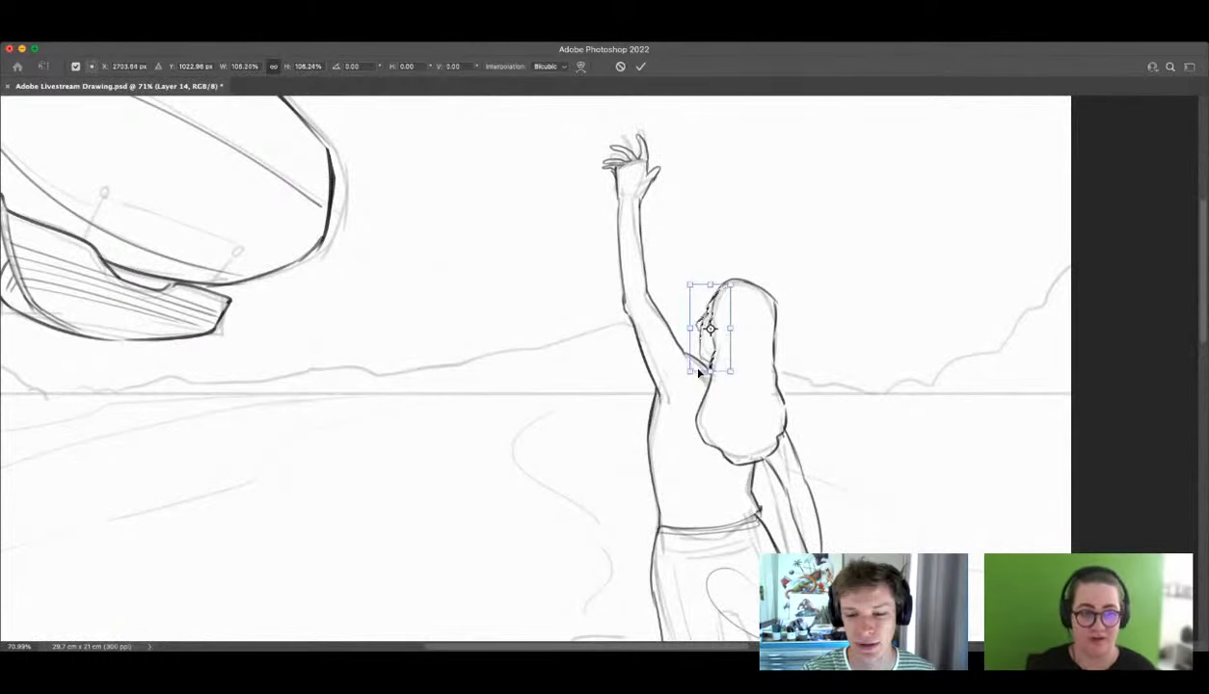
{"action": "key", "text": "Return"}
{"action": "key", "text": "l"}
Step: Ink a short sleeve on the raised arm, with a double hem across the upper arm and a seam at the shoulder
{"action": "key", "text": "z"}
{"action": "mouse_move", "coordinate": [831, 317]}
{"action": "left_mouse_down"}
{"action": "mouse_move", "coordinate": [762, 349]}
{"action": "mouse_move", "coordinate": [805, 371]}
{"action": "left_mouse_up"}
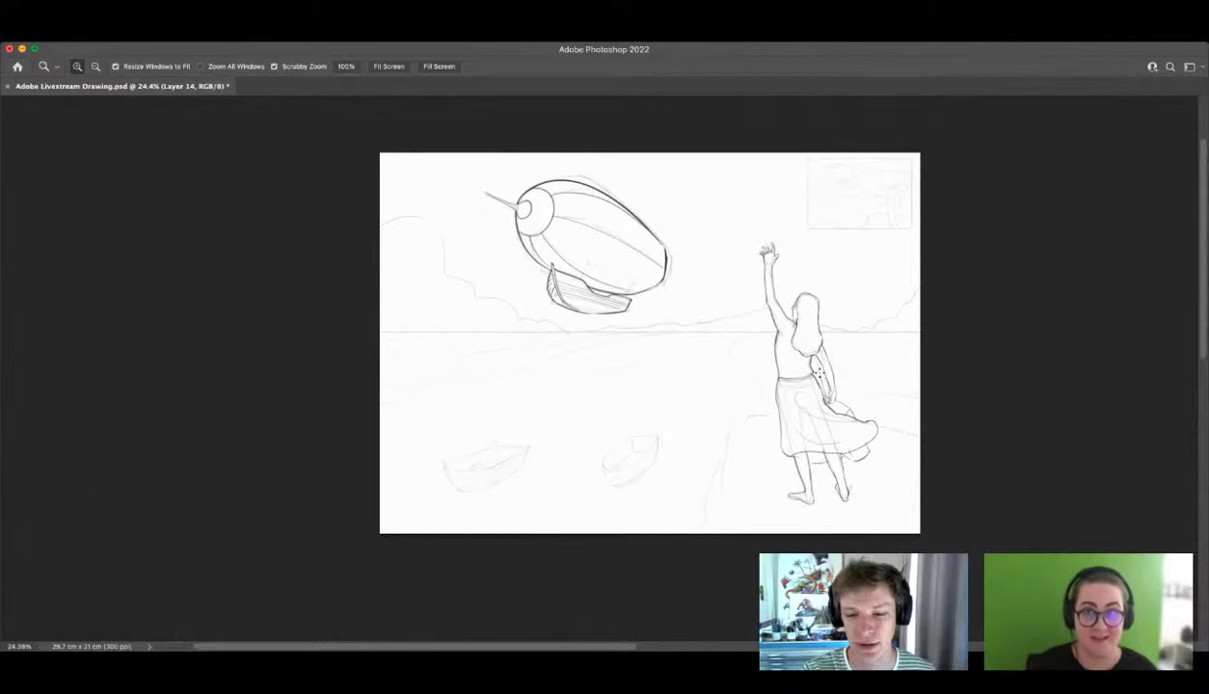
{"action": "key", "text": "b"}
{"action": "key", "text": "z"}
{"action": "left_click_drag", "start_coordinate": [789, 323], "coordinate": [842, 324]}
{"action": "key", "text": "b"}
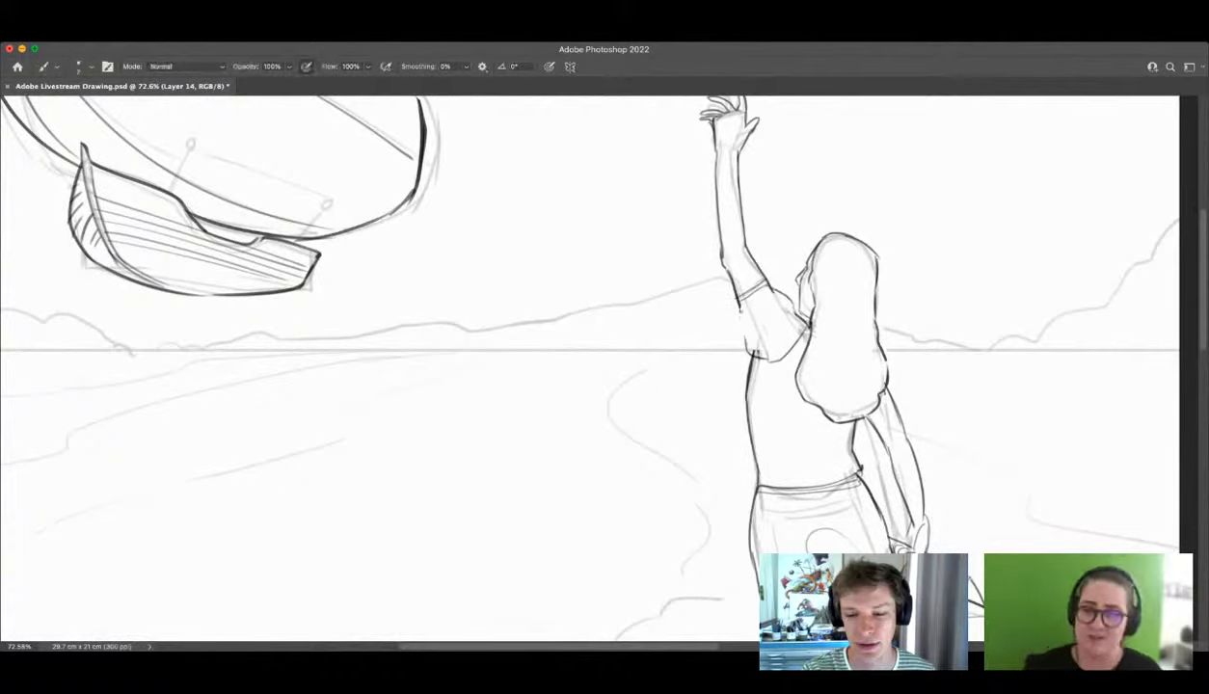
{"action": "mouse_move", "coordinate": [761, 343]}
{"action": "left_mouse_down"}
{"action": "mouse_move", "coordinate": [747, 283]}
{"action": "mouse_move", "coordinate": [770, 289]}
{"action": "left_mouse_up"}
{"action": "mouse_move", "coordinate": [848, 323]}
{"action": "left_mouse_down"}
{"action": "mouse_move", "coordinate": [769, 343]}
{"action": "mouse_move", "coordinate": [714, 333]}
{"action": "left_mouse_up"}
{"action": "left_click_drag", "start_coordinate": [800, 316], "coordinate": [891, 318]}
Step: Erase the rounded armhole seam and redraw it as a doubled diagonal seam from the neck down to the side of the torso
{"action": "key", "text": "e"}
{"action": "left_click_drag", "start_coordinate": [762, 323], "coordinate": [739, 366]}
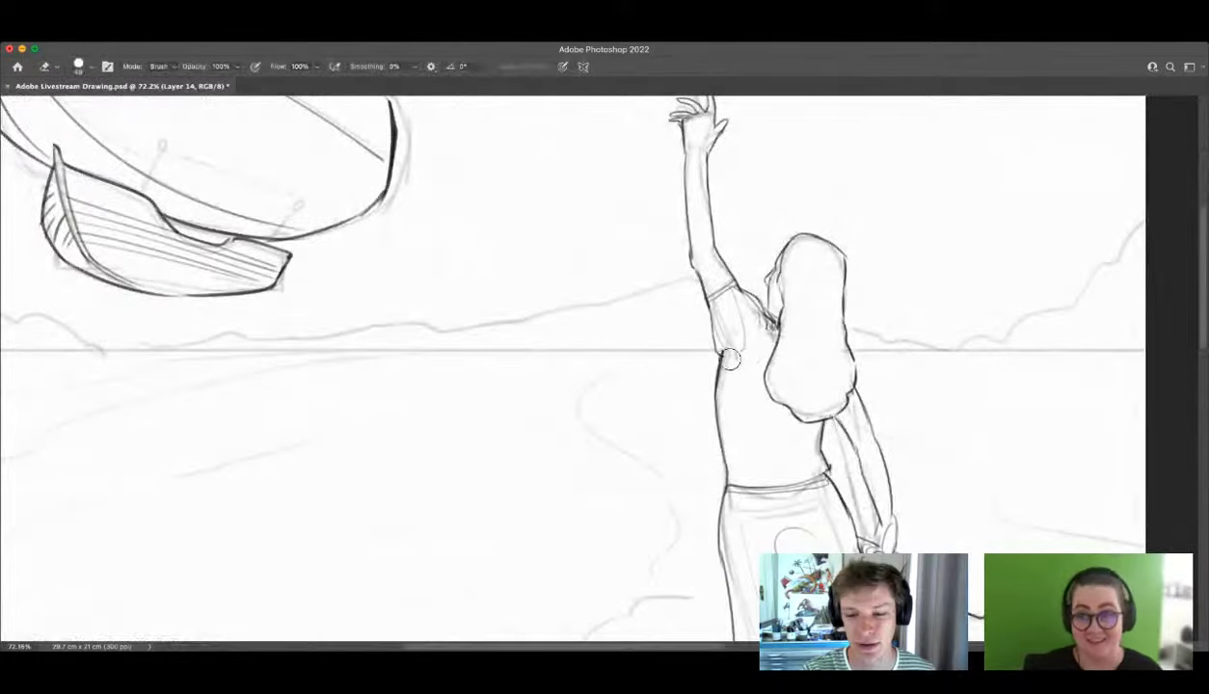
{"action": "key", "text": "b"}
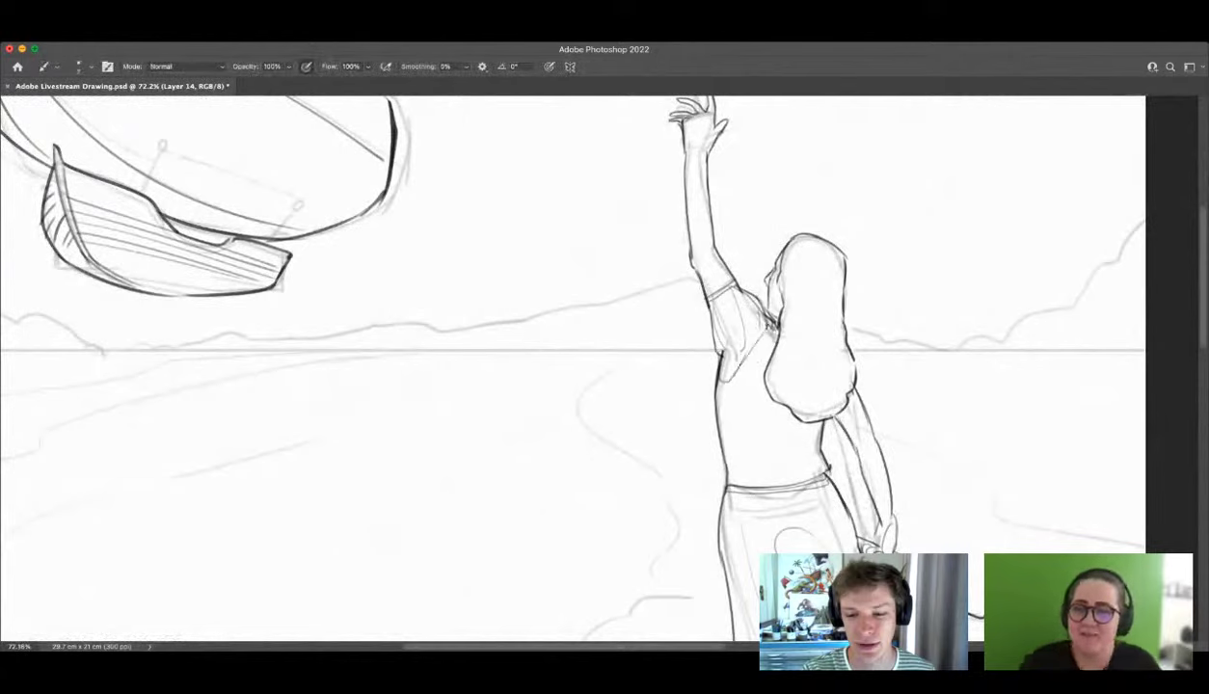
{"action": "left_click_drag", "start_coordinate": [753, 319], "coordinate": [730, 376]}
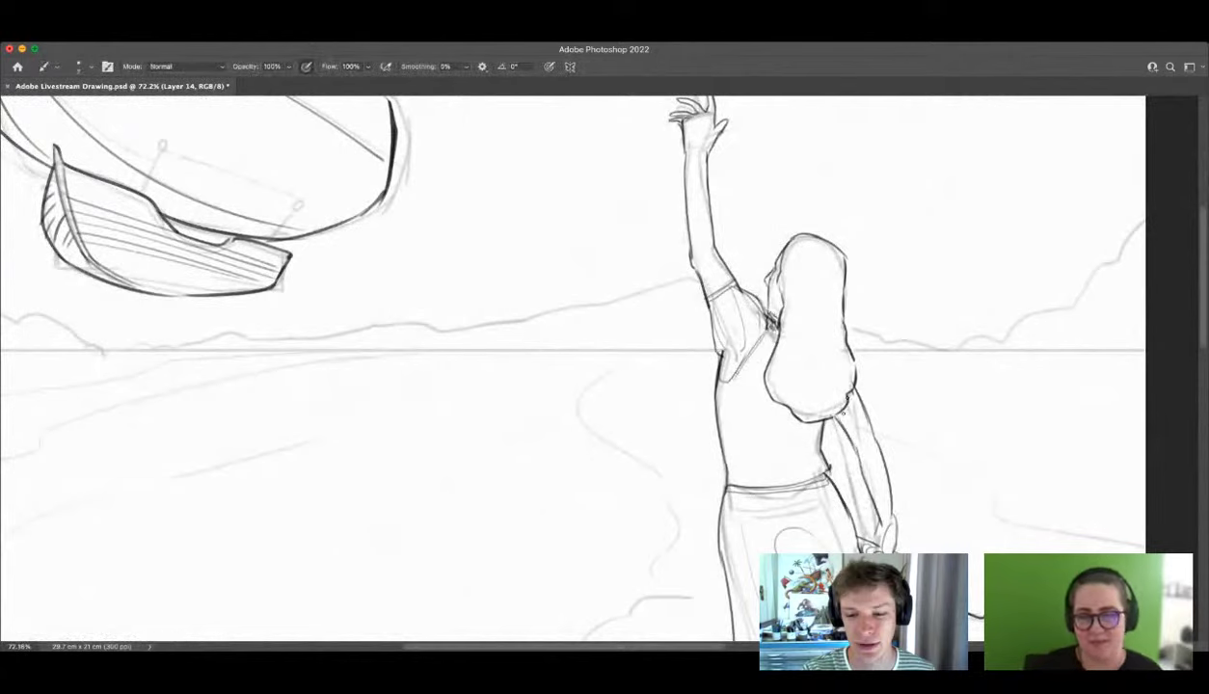
Step: Ink the short sleeve's hem across the upper part of the lowered arm
{"action": "key", "text": "z"}
{"action": "left_click_drag", "start_coordinate": [846, 368], "coordinate": [771, 370]}
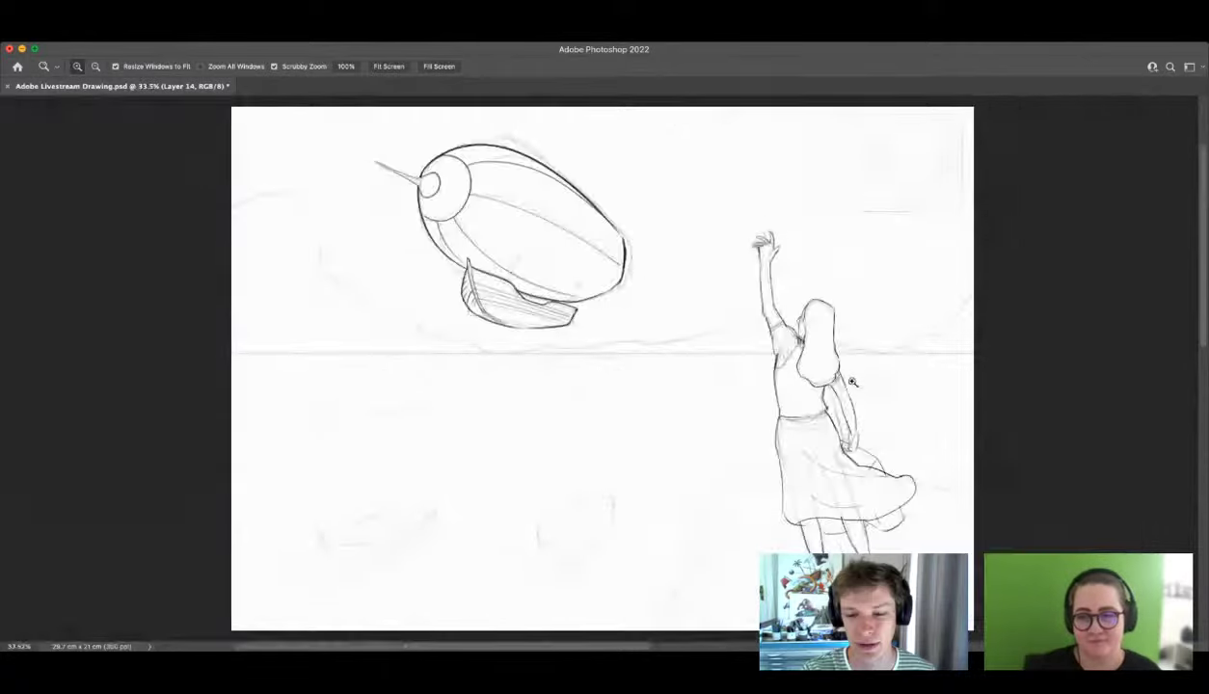
{"action": "left_click_drag", "start_coordinate": [856, 382], "coordinate": [911, 380]}
{"action": "key", "text": "z"}
{"action": "left_click_drag", "start_coordinate": [855, 347], "coordinate": [813, 374]}
{"action": "left_click_drag", "start_coordinate": [885, 444], "coordinate": [916, 434]}
{"action": "left_click_drag", "start_coordinate": [752, 368], "coordinate": [713, 378]}
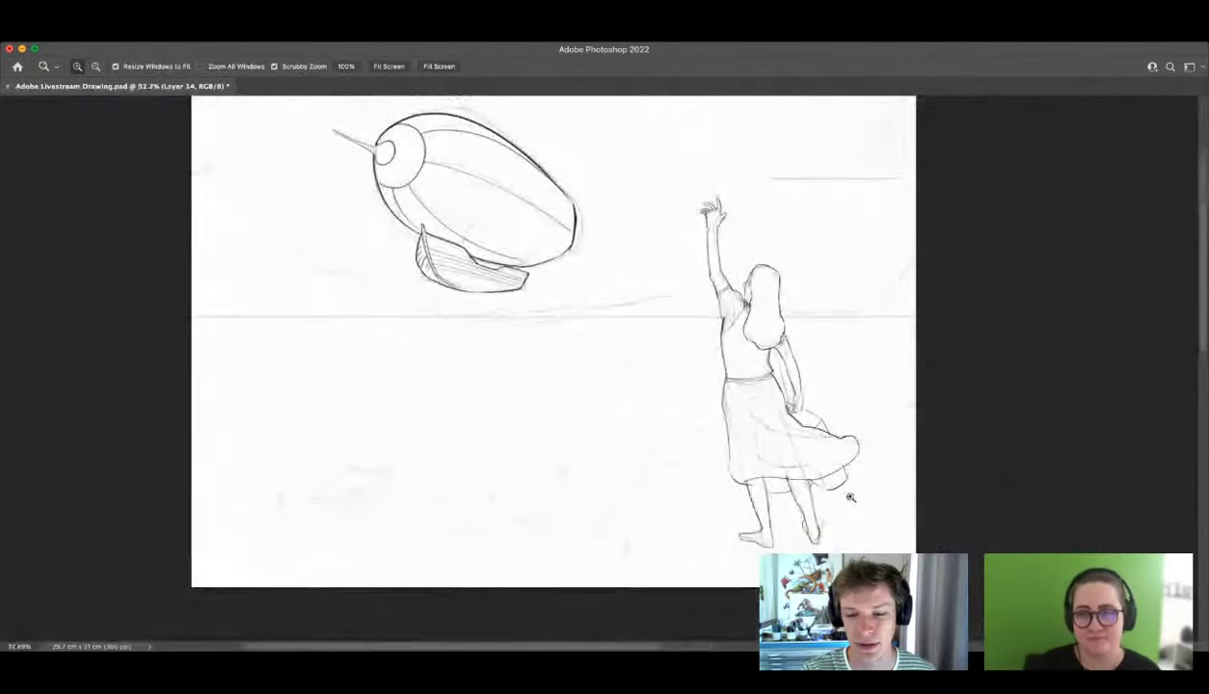
Step: Erase both outlines of the raised forearm between wrist and elbow and re-ink them with smoother curves
{"action": "left_click_drag", "start_coordinate": [849, 495], "coordinate": [856, 493]}
{"action": "left_click_drag", "start_coordinate": [709, 224], "coordinate": [769, 233]}
{"action": "key", "text": "e"}
{"action": "mouse_move", "coordinate": [681, 168]}
{"action": "left_mouse_down"}
{"action": "mouse_move", "coordinate": [693, 291]}
{"action": "mouse_move", "coordinate": [664, 191]}
{"action": "mouse_move", "coordinate": [664, 281]}
{"action": "left_mouse_up"}
{"action": "key", "text": "b"}
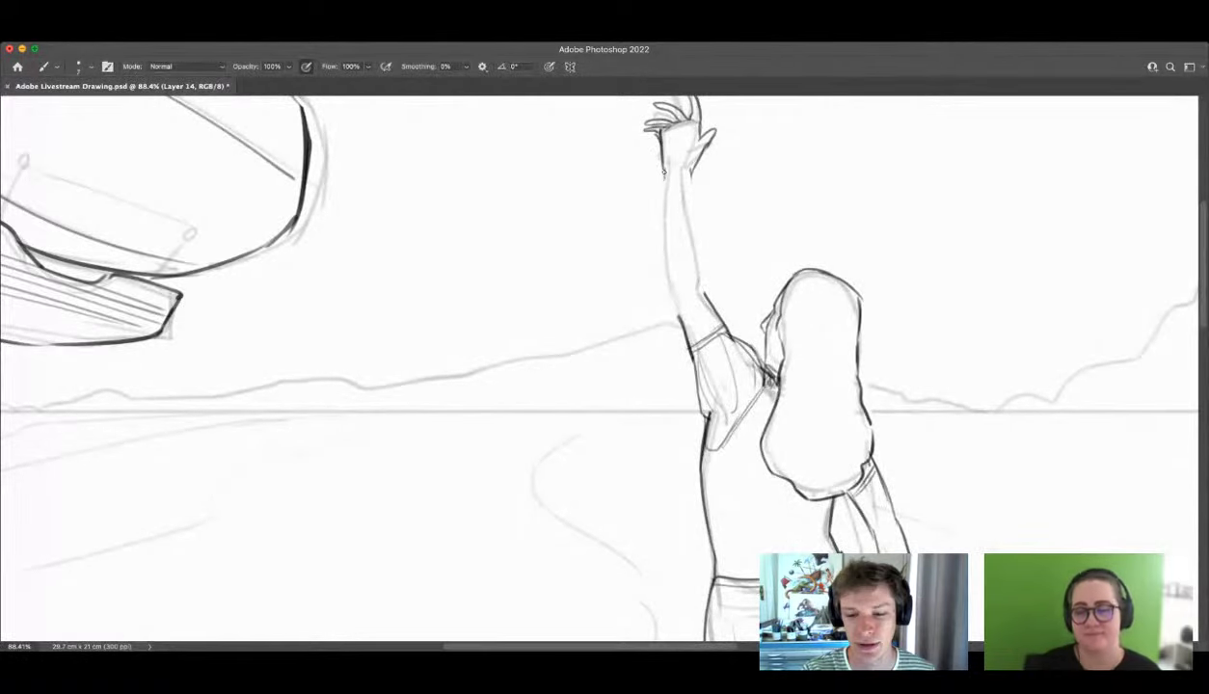
{"action": "left_click_drag", "start_coordinate": [660, 163], "coordinate": [665, 241]}
{"action": "left_click_drag", "start_coordinate": [662, 189], "coordinate": [673, 304]}
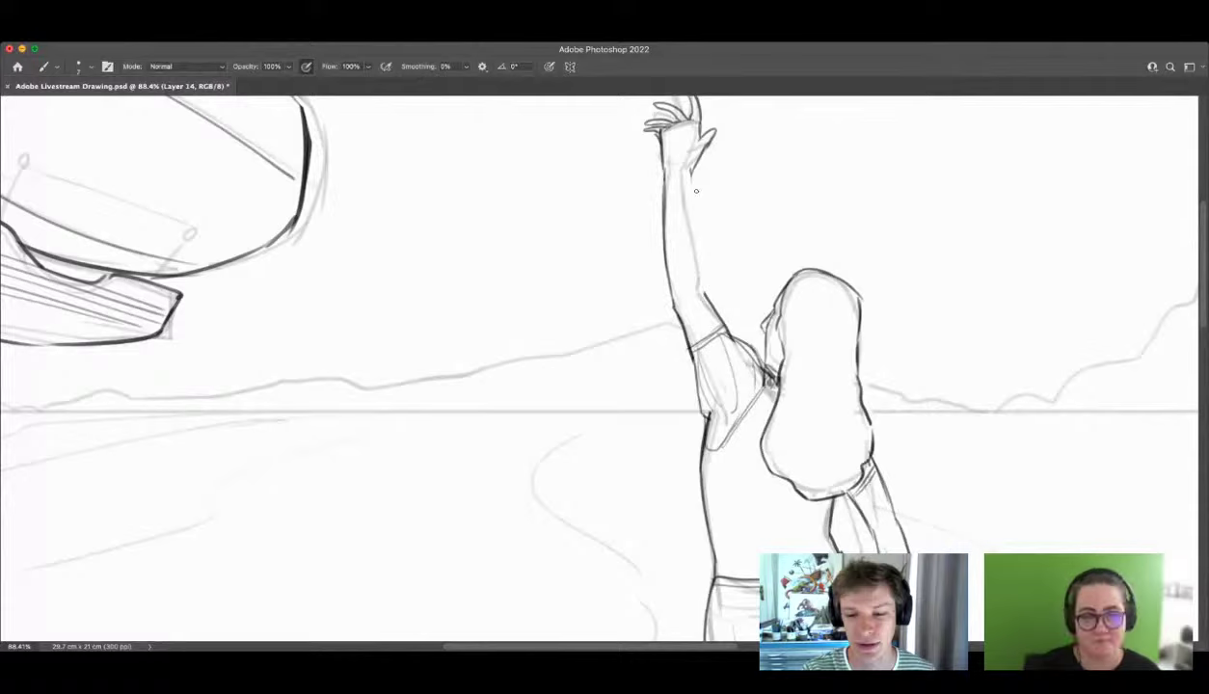
{"action": "left_click_drag", "start_coordinate": [692, 172], "coordinate": [706, 295]}
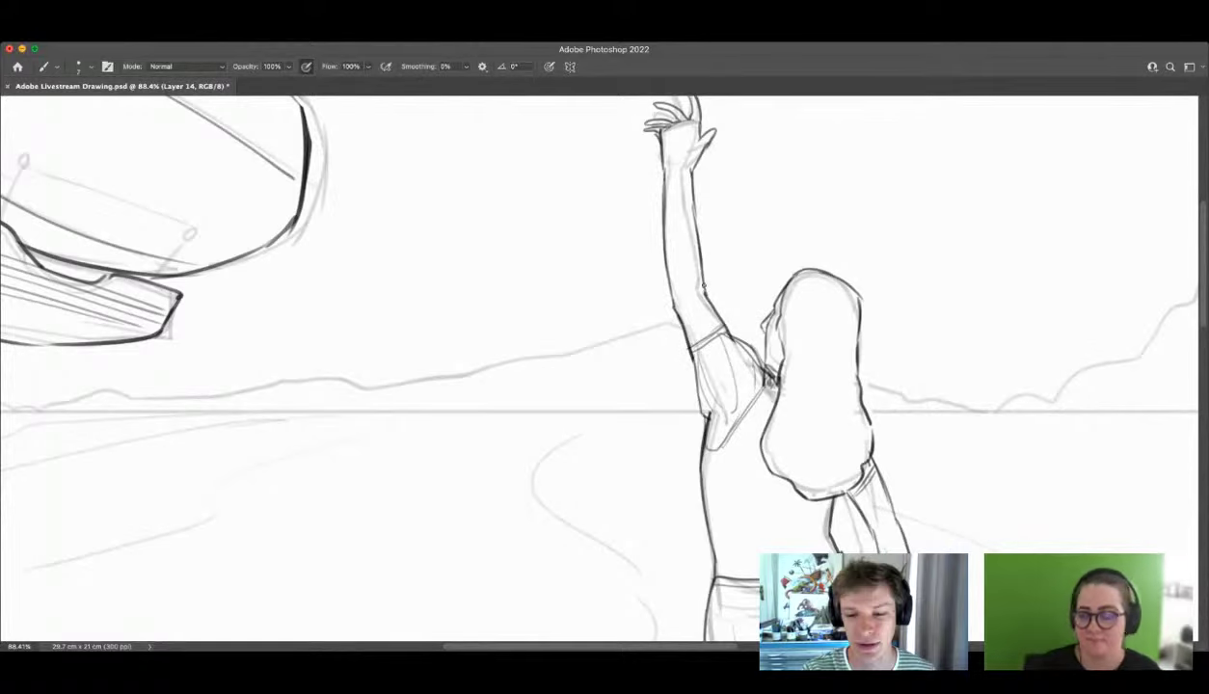
Step: Try rotating the lassoed raised arm about the shoulder, then undo the rotation and deselect
{"action": "key", "text": "z"}
{"action": "mouse_move", "coordinate": [786, 307]}
{"action": "left_mouse_down"}
{"action": "mouse_move", "coordinate": [747, 310]}
{"action": "mouse_move", "coordinate": [807, 302]}
{"action": "mouse_move", "coordinate": [738, 438]}
{"action": "mouse_move", "coordinate": [706, 396]}
{"action": "mouse_move", "coordinate": [774, 305]}
{"action": "mouse_move", "coordinate": [755, 421]}
{"action": "left_mouse_up"}
{"action": "key", "text": "l"}
{"action": "key", "text": "v"}
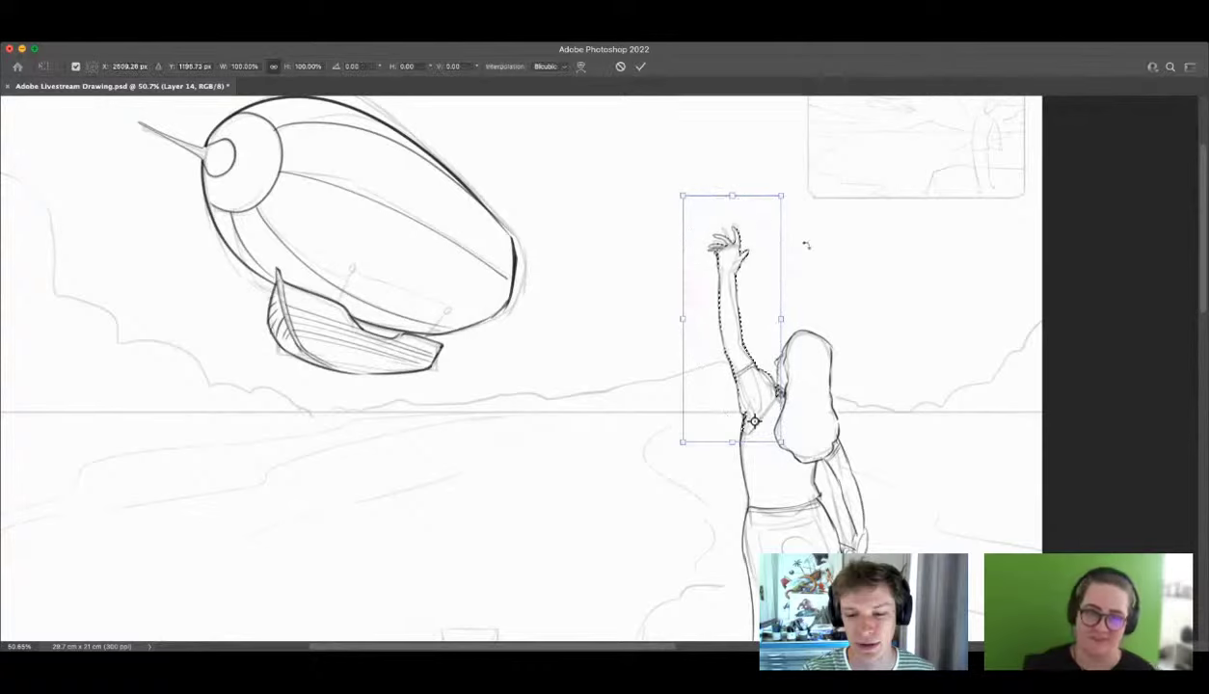
{"action": "left_click_drag", "start_coordinate": [796, 188], "coordinate": [770, 188]}
{"action": "key", "text": "super+z"}
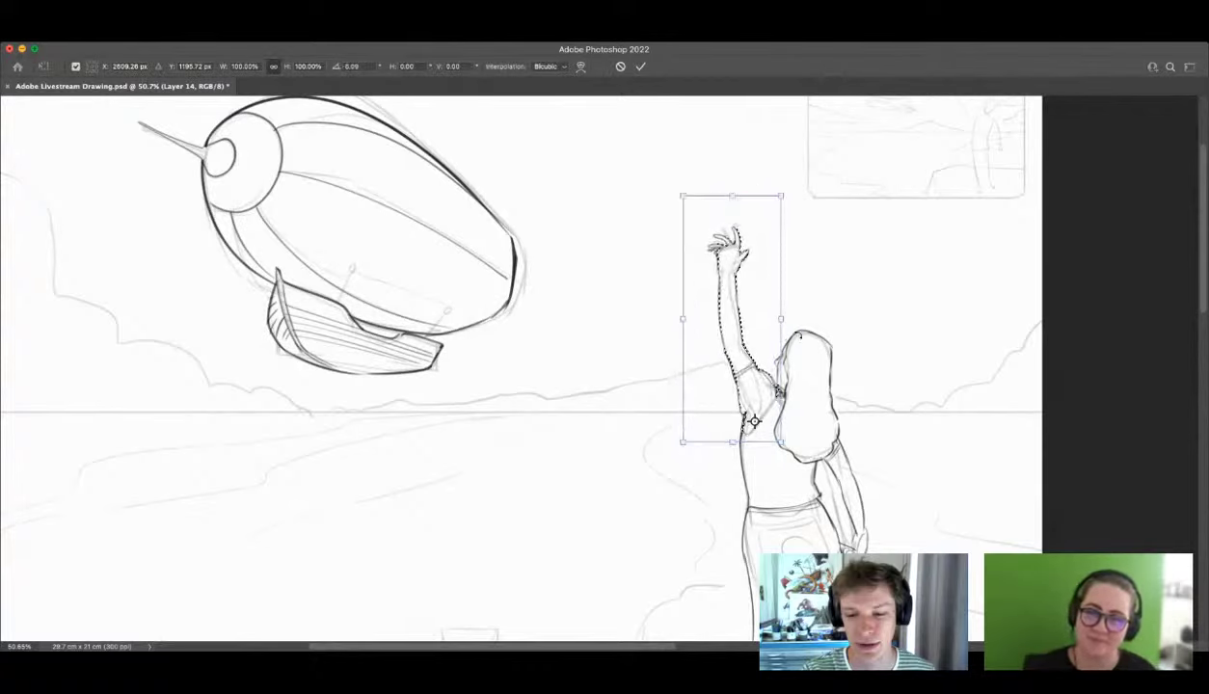
{"action": "key", "text": "Return"}
{"action": "key", "text": "ctrl+d"}
{"action": "key", "text": "l"}
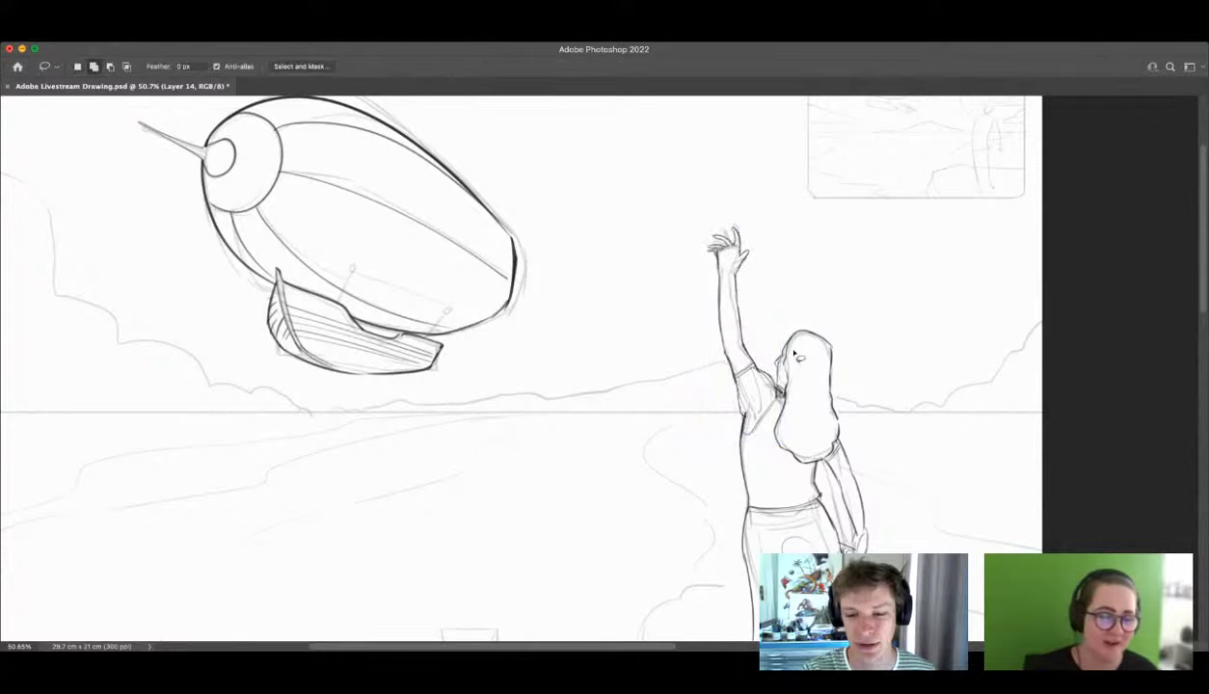
Step: Examine the whole composition at small scale, comparing the airship with the waving figure
{"action": "key", "text": "z"}
{"action": "left_click_drag", "start_coordinate": [829, 297], "coordinate": [770, 343]}
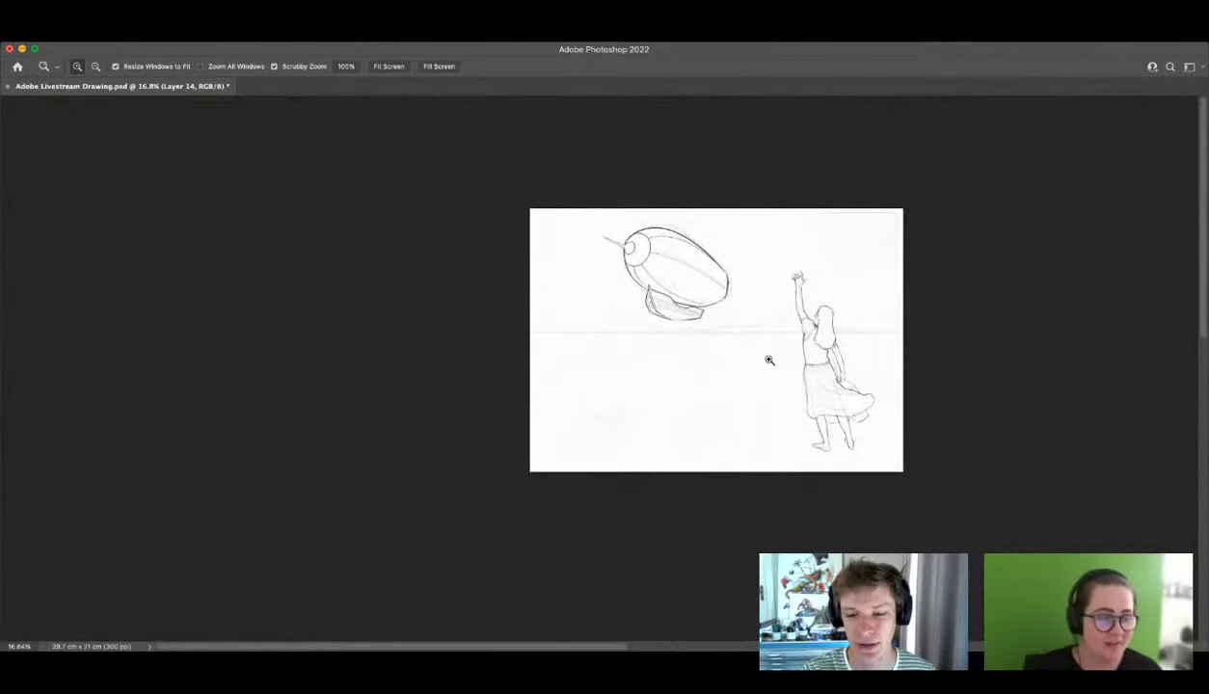
{"action": "scroll", "coordinate": [690, 357], "scroll_direction": "up", "scroll_amount": 2}
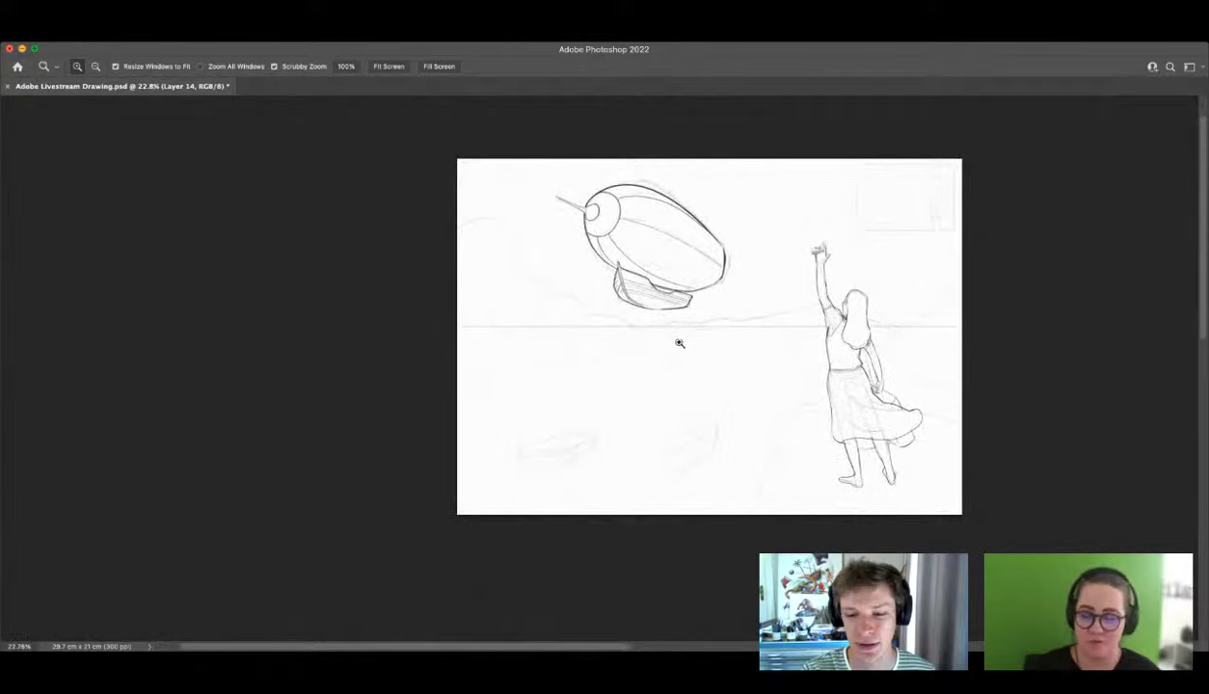
{"action": "scroll", "coordinate": [679, 344], "scroll_direction": "down", "scroll_amount": 2}
{"action": "scroll", "coordinate": [663, 237], "scroll_direction": "up", "scroll_amount": 3}
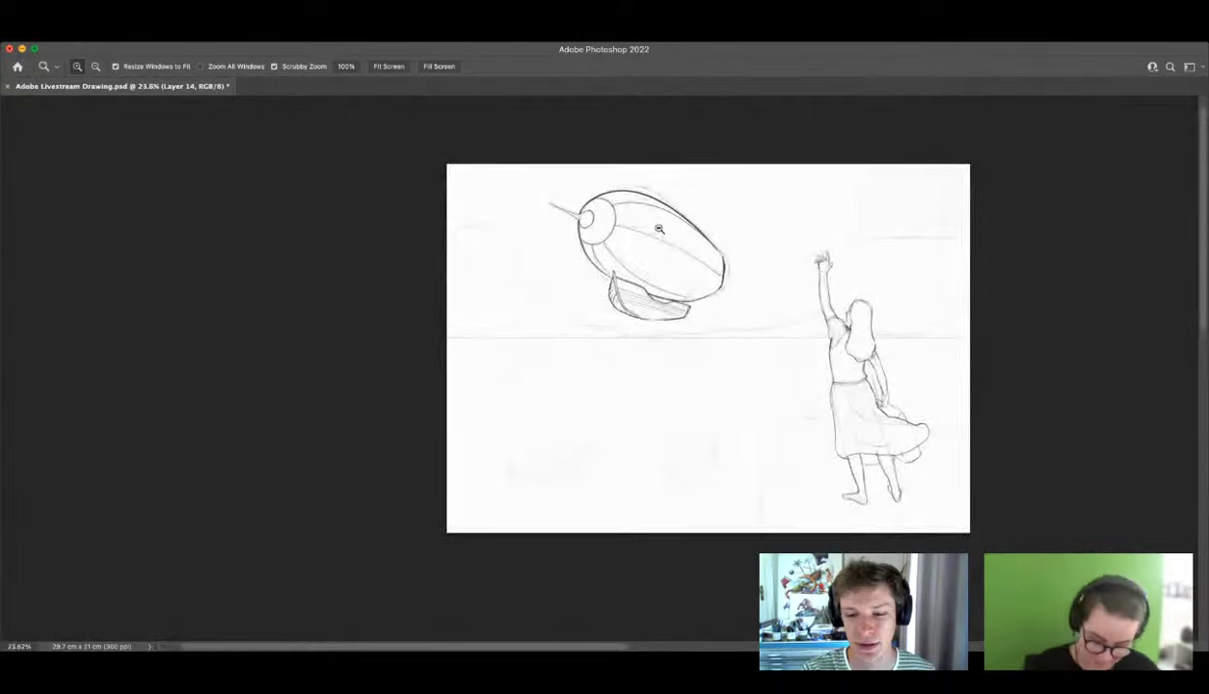
{"action": "scroll", "coordinate": [660, 228], "scroll_direction": "down", "scroll_amount": 1}
{"action": "scroll", "coordinate": [651, 236], "scroll_direction": "up", "scroll_amount": 1}
{"action": "scroll", "coordinate": [638, 245], "scroll_direction": "down", "scroll_amount": 3}
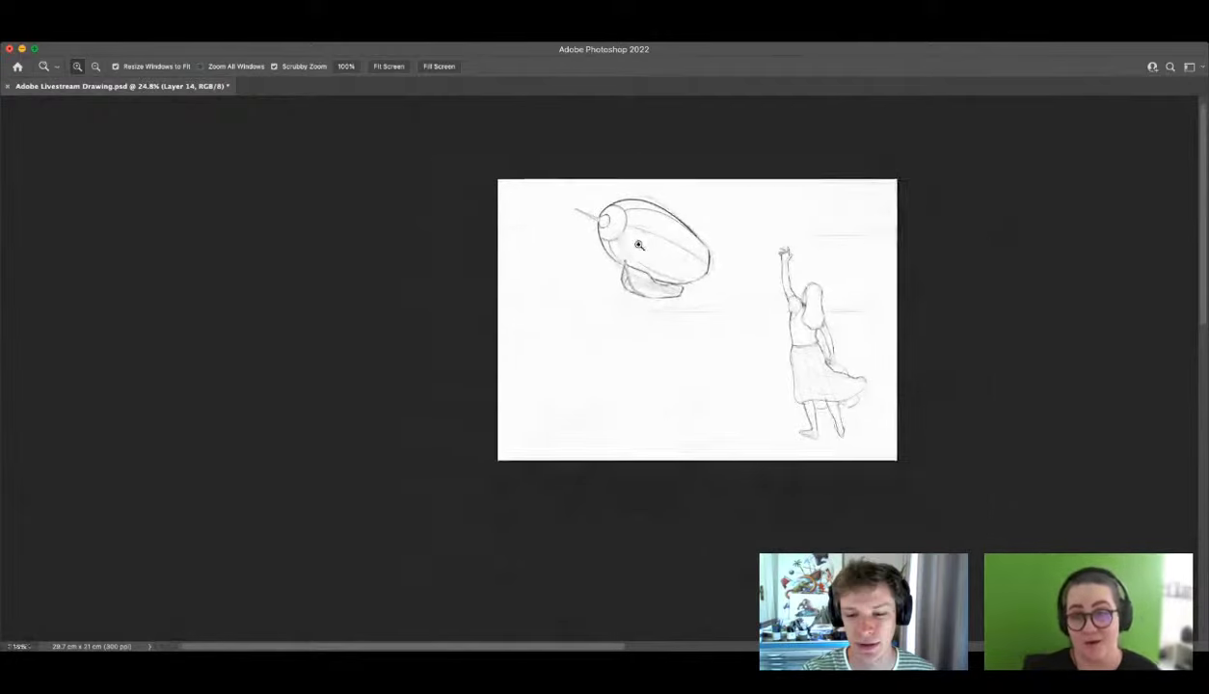
{"action": "scroll", "coordinate": [638, 245], "scroll_direction": "up", "scroll_amount": 1}
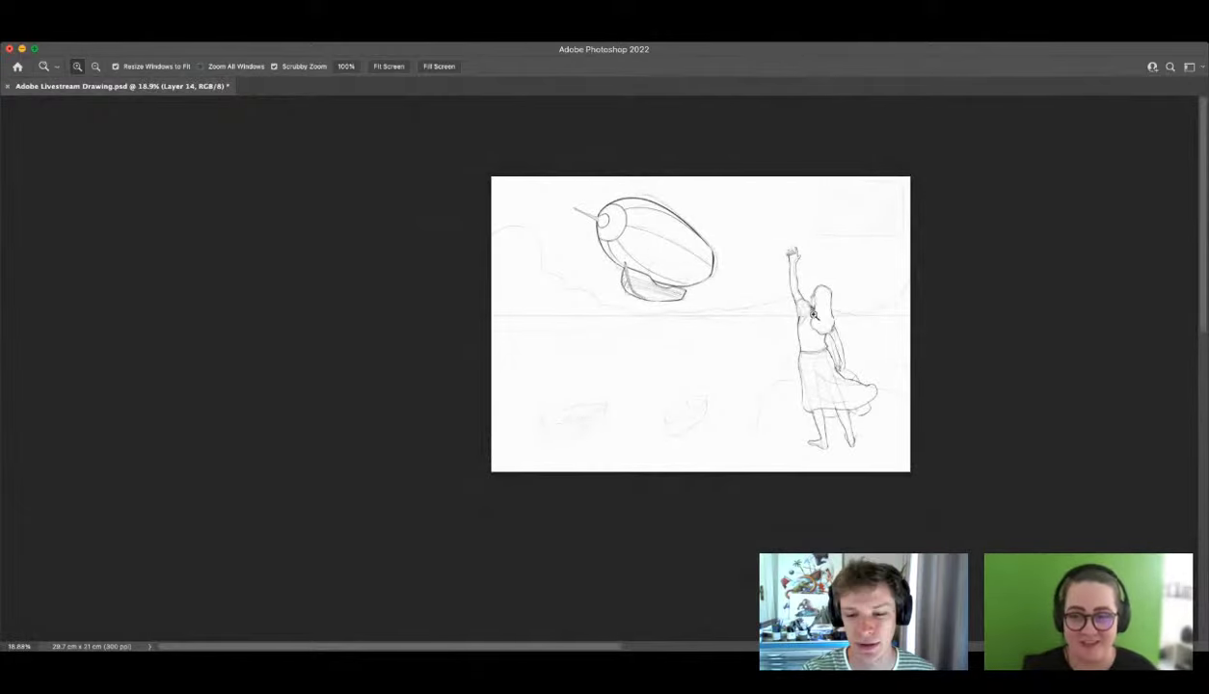
{"action": "scroll", "coordinate": [813, 314], "scroll_direction": "up", "scroll_amount": 1}
Step: Ink the straight horizon line across the scene, behind the figure
{"action": "scroll", "coordinate": [740, 337], "scroll_direction": "up", "scroll_amount": 5}
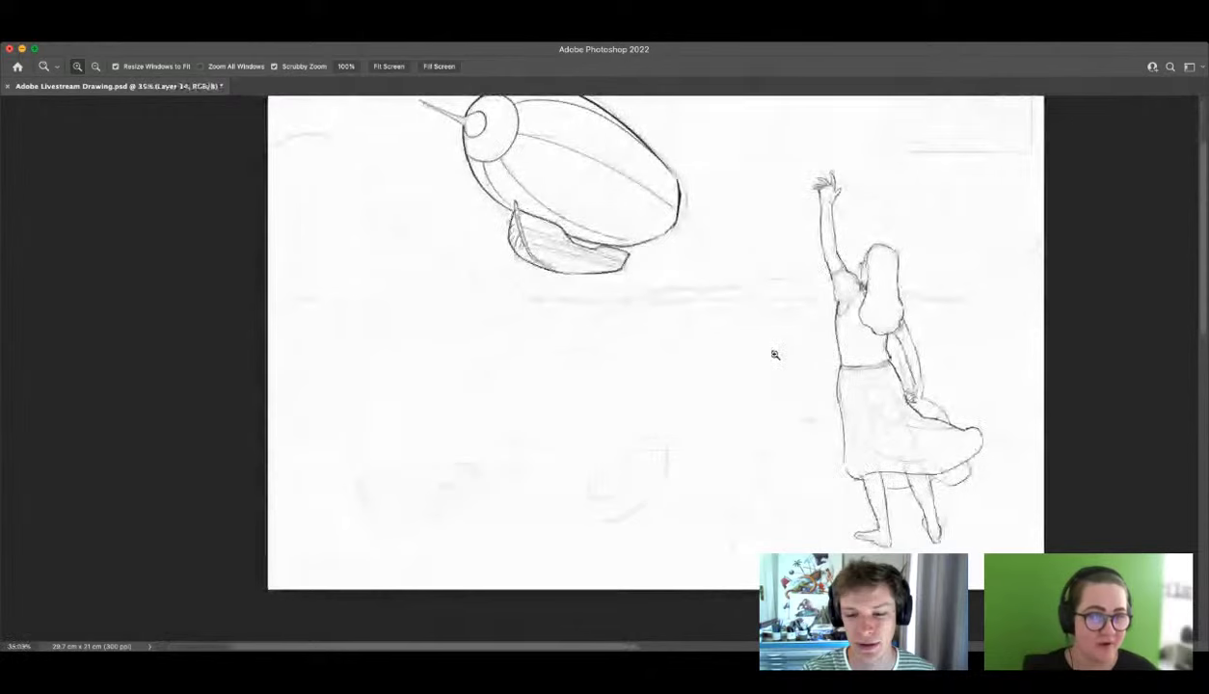
{"action": "key", "text": "b"}
{"action": "left_click_drag", "start_coordinate": [830, 301], "coordinate": [355, 301]}
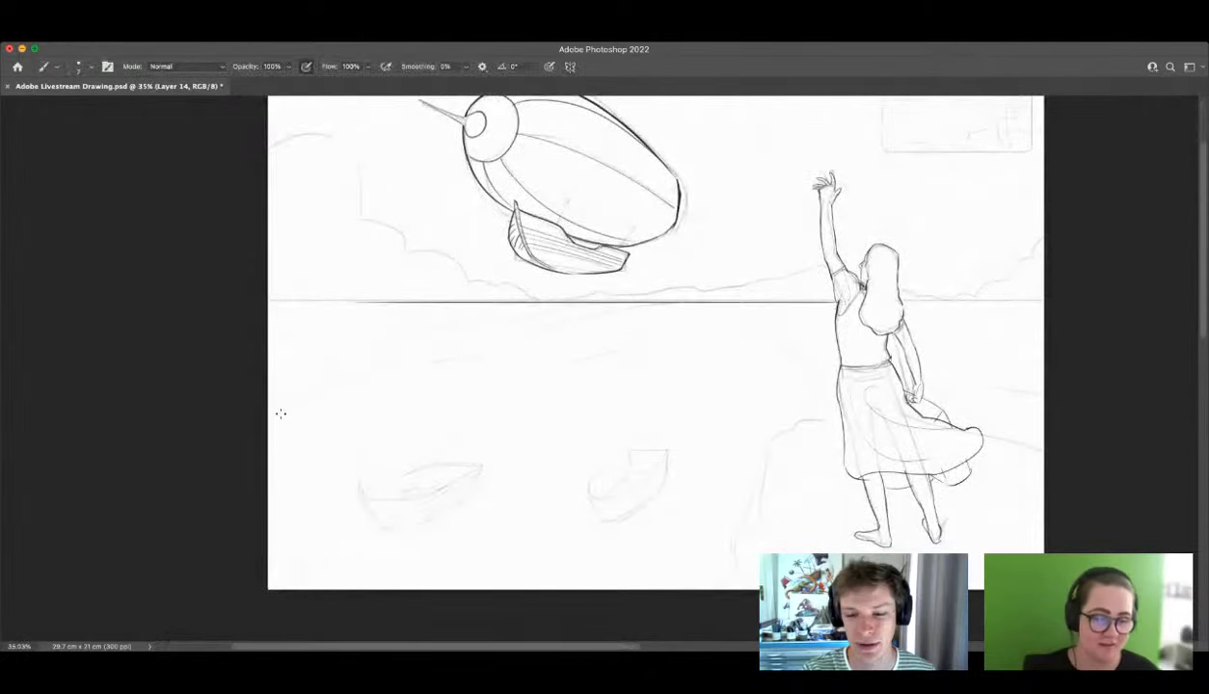
{"action": "key", "text": "z"}
Step: Ink the distant hill ridge above the horizon, running from the raised arm to beneath the airship
{"action": "scroll", "coordinate": [797, 280], "scroll_direction": "up", "scroll_amount": 4}
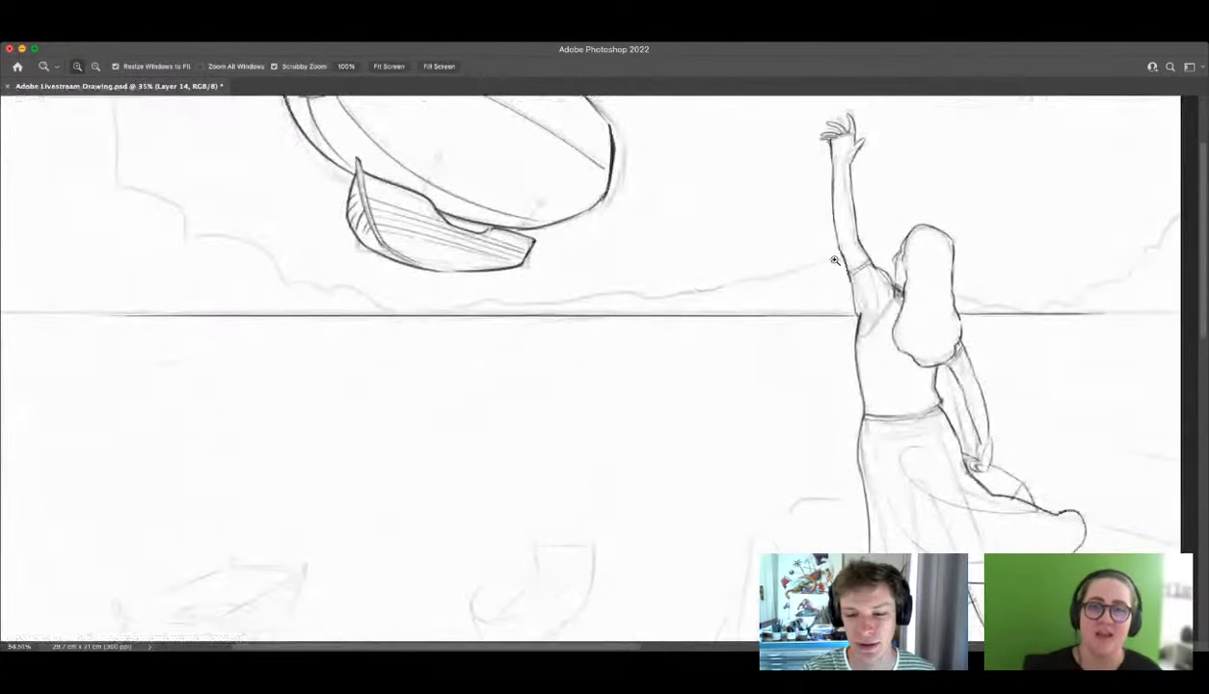
{"action": "key", "text": "b"}
{"action": "mouse_move", "coordinate": [830, 257]}
{"action": "left_mouse_down"}
{"action": "mouse_move", "coordinate": [658, 297]}
{"action": "mouse_move", "coordinate": [596, 289]}
{"action": "mouse_move", "coordinate": [497, 302]}
{"action": "left_mouse_up"}
{"action": "left_click_drag", "start_coordinate": [387, 305], "coordinate": [295, 280]}
Step: Ink the billowing cloud outline behind the airship, rising from the end of the ridge to the canvas edge
{"action": "key", "text": "z"}
{"action": "scroll", "coordinate": [570, 268], "scroll_direction": "down", "scroll_amount": 4}
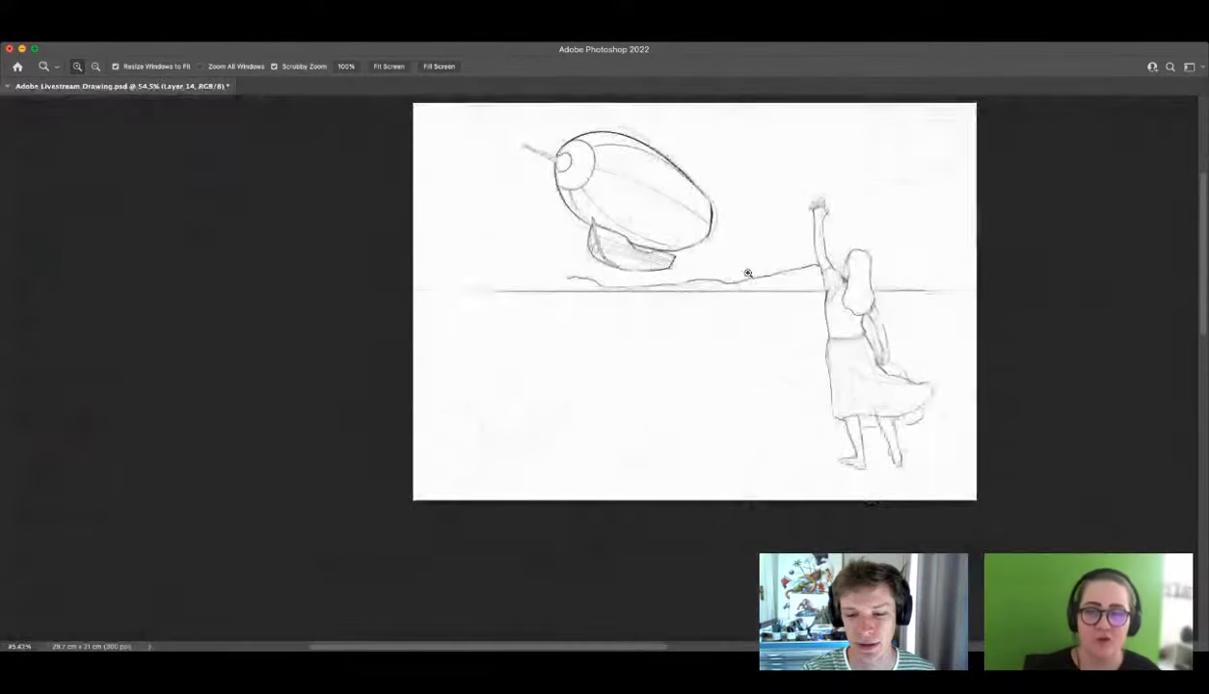
{"action": "scroll", "coordinate": [571, 268], "scroll_direction": "up", "scroll_amount": 2}
{"action": "key", "text": "b"}
{"action": "mouse_move", "coordinate": [563, 280]}
{"action": "left_mouse_down"}
{"action": "mouse_move", "coordinate": [459, 296]}
{"action": "mouse_move", "coordinate": [510, 259]}
{"action": "left_mouse_up"}
{"action": "mouse_move", "coordinate": [469, 223]}
{"action": "left_mouse_down"}
{"action": "mouse_move", "coordinate": [435, 208]}
{"action": "mouse_move", "coordinate": [427, 145]}
{"action": "mouse_move", "coordinate": [356, 117]}
{"action": "left_mouse_up"}
Step: Ink the low hills and cloud outline behind the figure's hair, out to the nearest canvas edge
{"action": "key", "text": "z"}
{"action": "scroll", "coordinate": [444, 318], "scroll_direction": "down", "scroll_amount": 3}
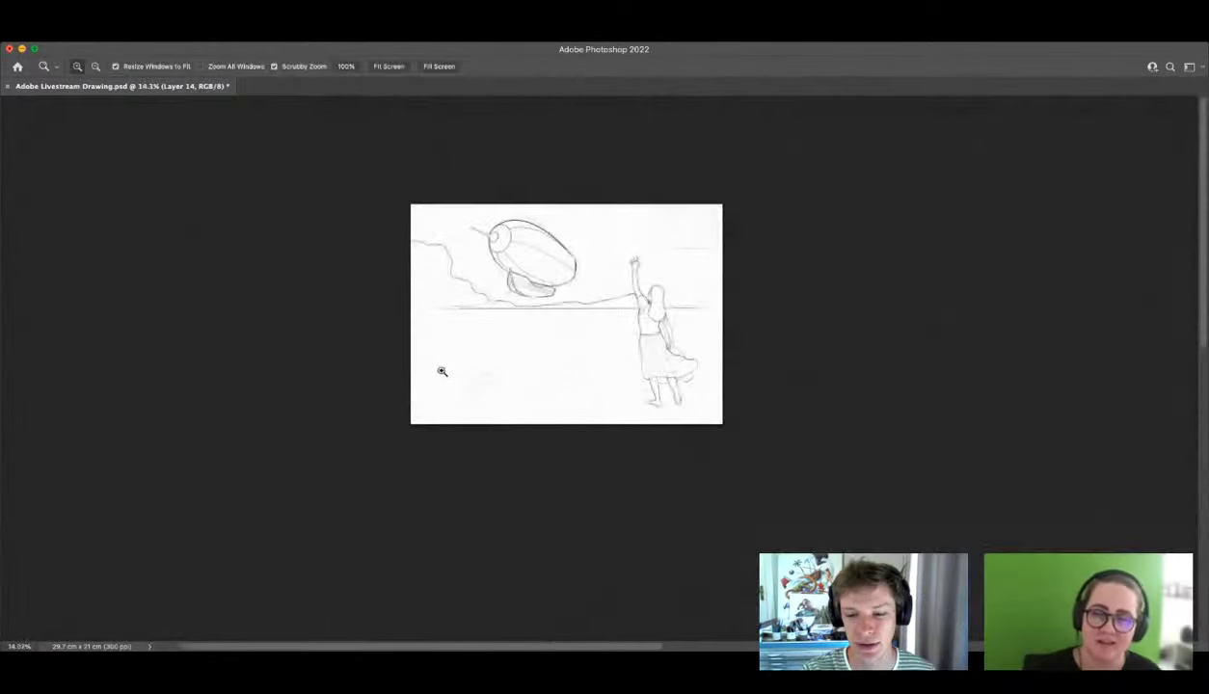
{"action": "scroll", "coordinate": [439, 369], "scroll_direction": "up", "scroll_amount": 2}
{"action": "left_click_drag", "start_coordinate": [728, 305], "coordinate": [742, 342]}
{"action": "mouse_move", "coordinate": [810, 372]}
{"action": "left_mouse_down"}
{"action": "mouse_move", "coordinate": [700, 308]}
{"action": "mouse_move", "coordinate": [722, 305]}
{"action": "mouse_move", "coordinate": [627, 331]}
{"action": "mouse_move", "coordinate": [838, 309]}
{"action": "mouse_move", "coordinate": [1026, 308]}
{"action": "mouse_move", "coordinate": [990, 359]}
{"action": "mouse_move", "coordinate": [961, 342]}
{"action": "mouse_move", "coordinate": [669, 300]}
{"action": "mouse_move", "coordinate": [902, 319]}
{"action": "left_mouse_up"}
{"action": "key", "text": "b"}
{"action": "key", "text": "z"}
{"action": "left_click_drag", "start_coordinate": [841, 359], "coordinate": [826, 422]}
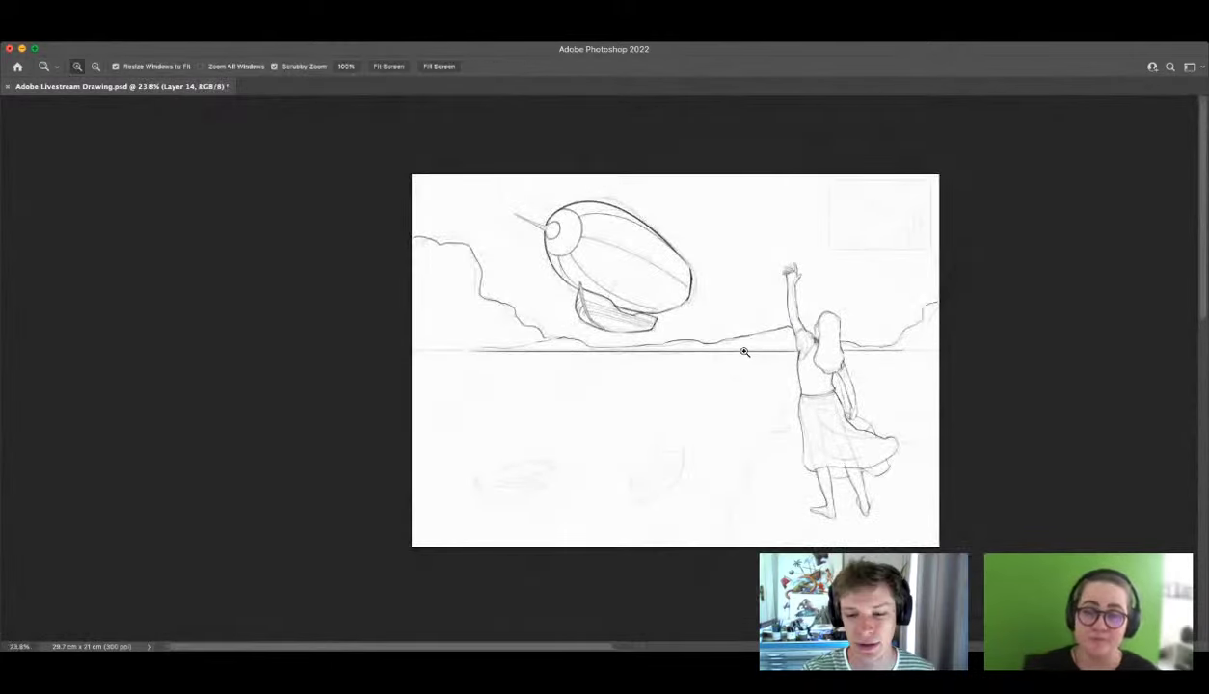
Step: Examine the overall drawing, checking the inked background against the airship and the figure
{"action": "left_click_drag", "start_coordinate": [752, 369], "coordinate": [760, 377]}
{"action": "left_click_drag", "start_coordinate": [714, 313], "coordinate": [696, 322]}
{"action": "left_click_drag", "start_coordinate": [777, 395], "coordinate": [802, 391]}
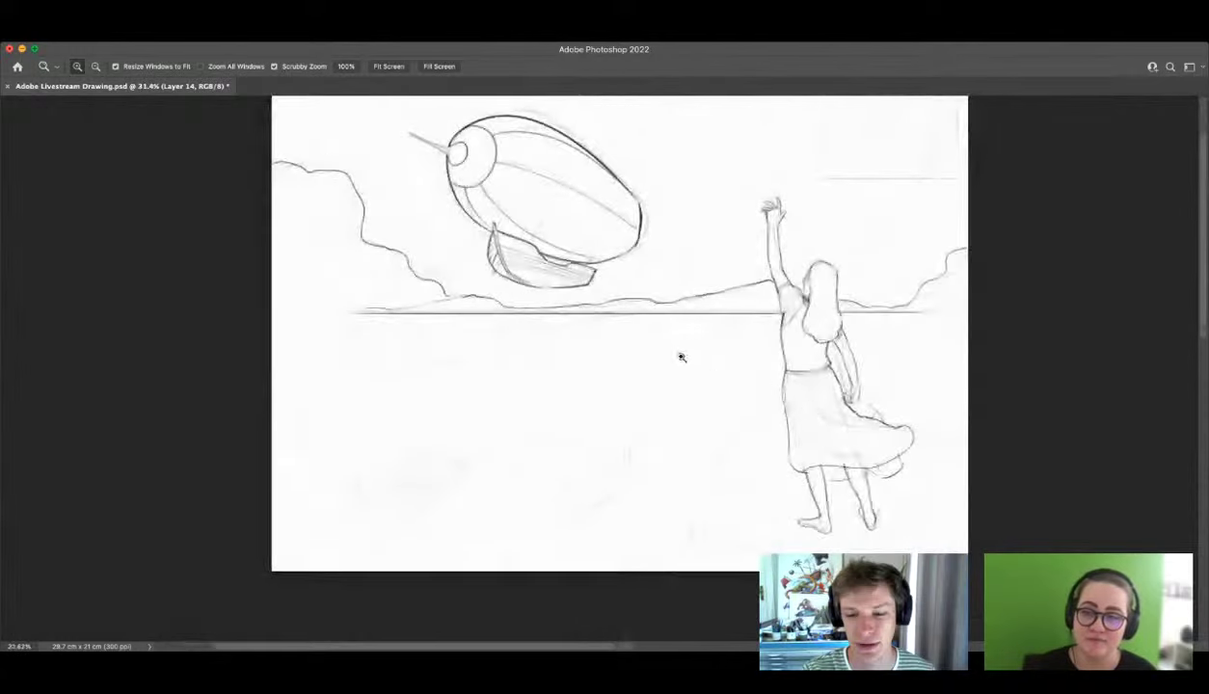
{"action": "left_click_drag", "start_coordinate": [681, 358], "coordinate": [688, 370]}
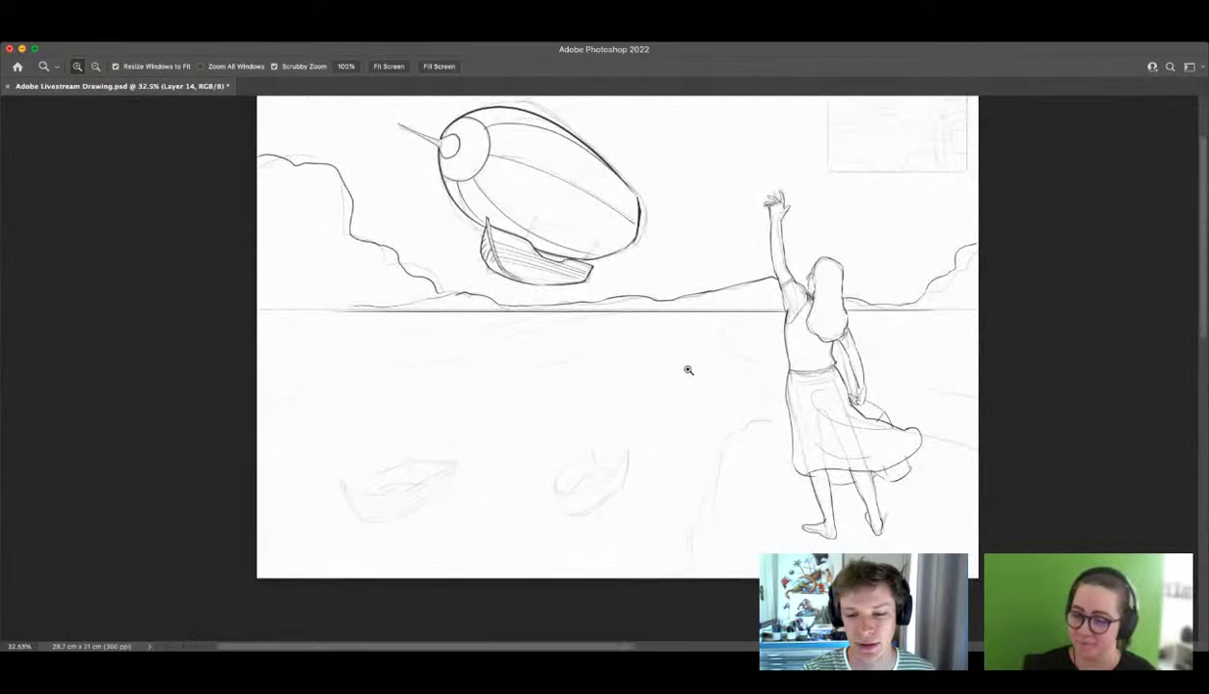
{"action": "left_click_drag", "start_coordinate": [659, 375], "coordinate": [957, 264]}
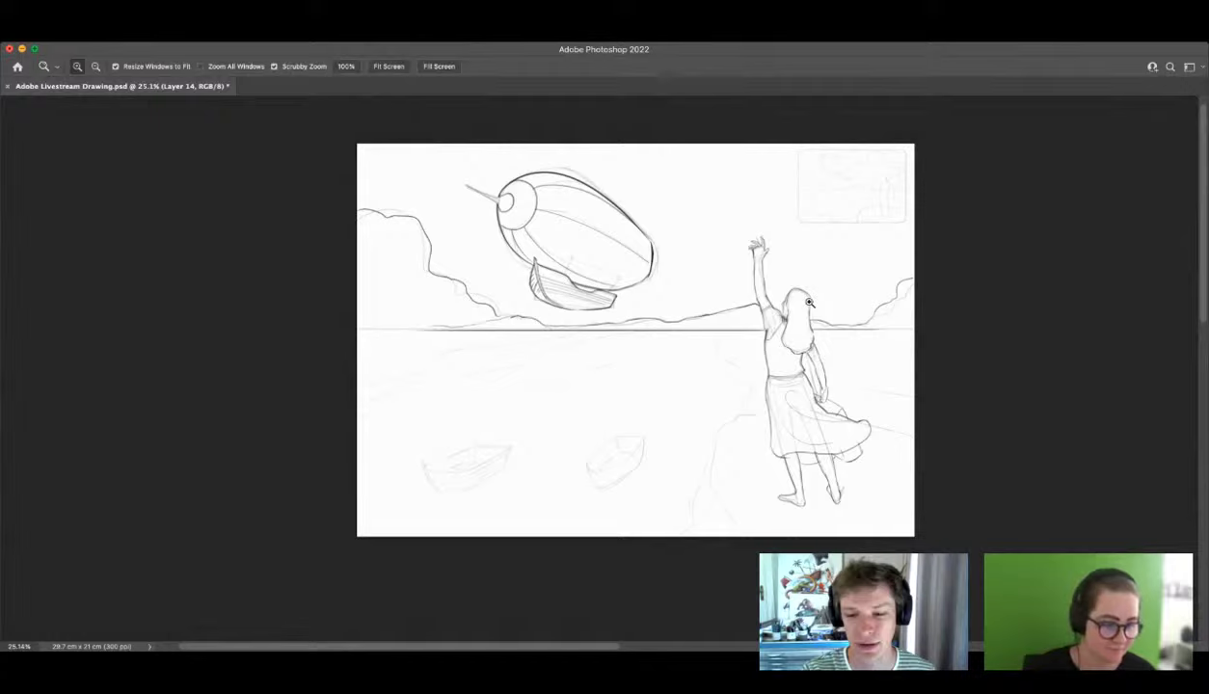
{"action": "left_click_drag", "start_coordinate": [801, 305], "coordinate": [733, 297]}
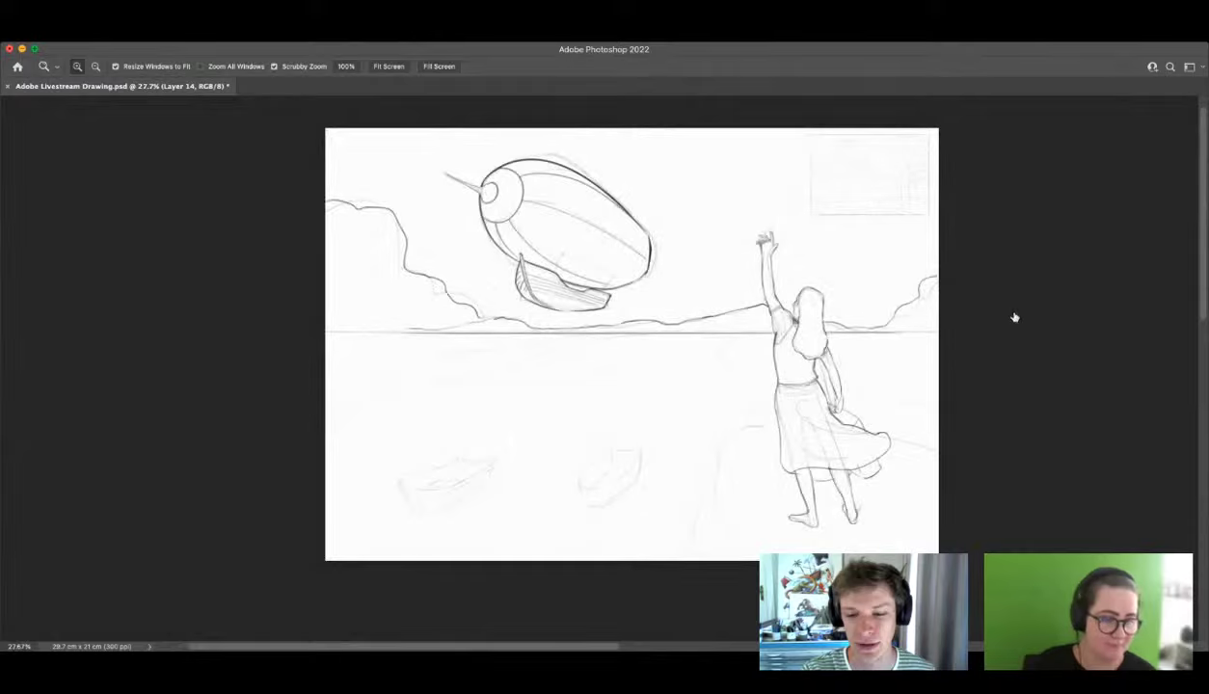
{"action": "left_click_drag", "start_coordinate": [851, 290], "coordinate": [777, 301]}
{"action": "left_click_drag", "start_coordinate": [828, 380], "coordinate": [926, 385]}
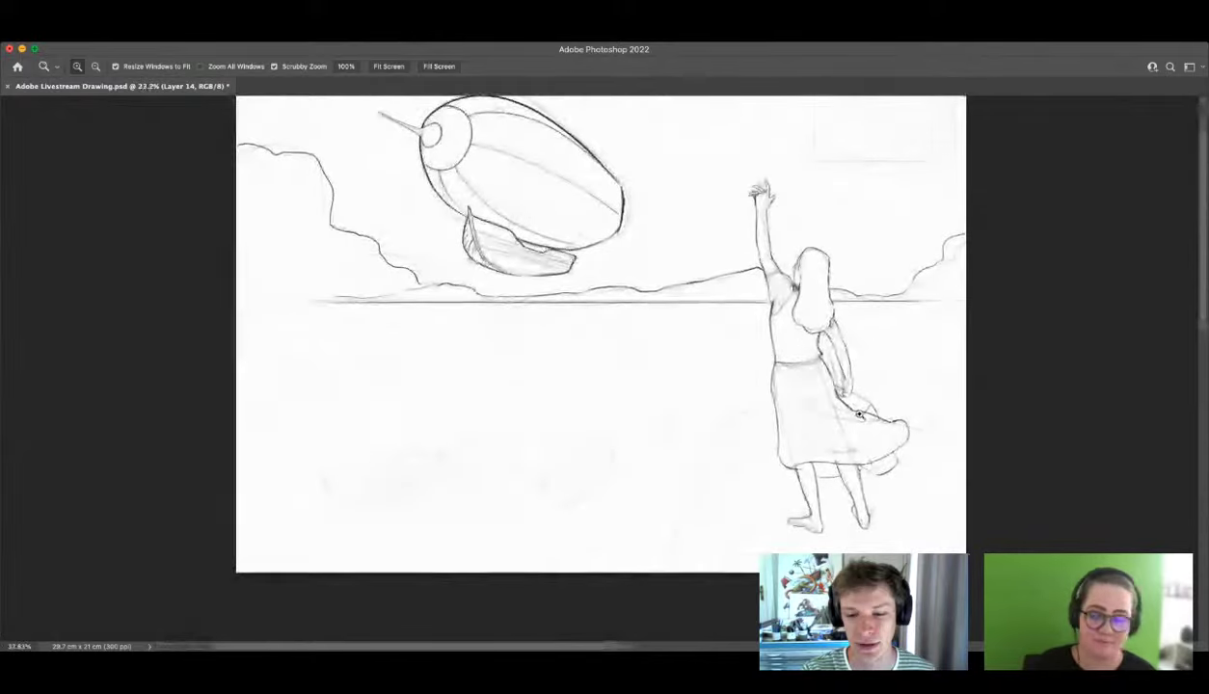
Step: Ink the cliff edge beside the skirt with jagged grass tufts along its crest and a rock contour down to the canvas's lower edge
{"action": "left_click_drag", "start_coordinate": [786, 504], "coordinate": [866, 492]}
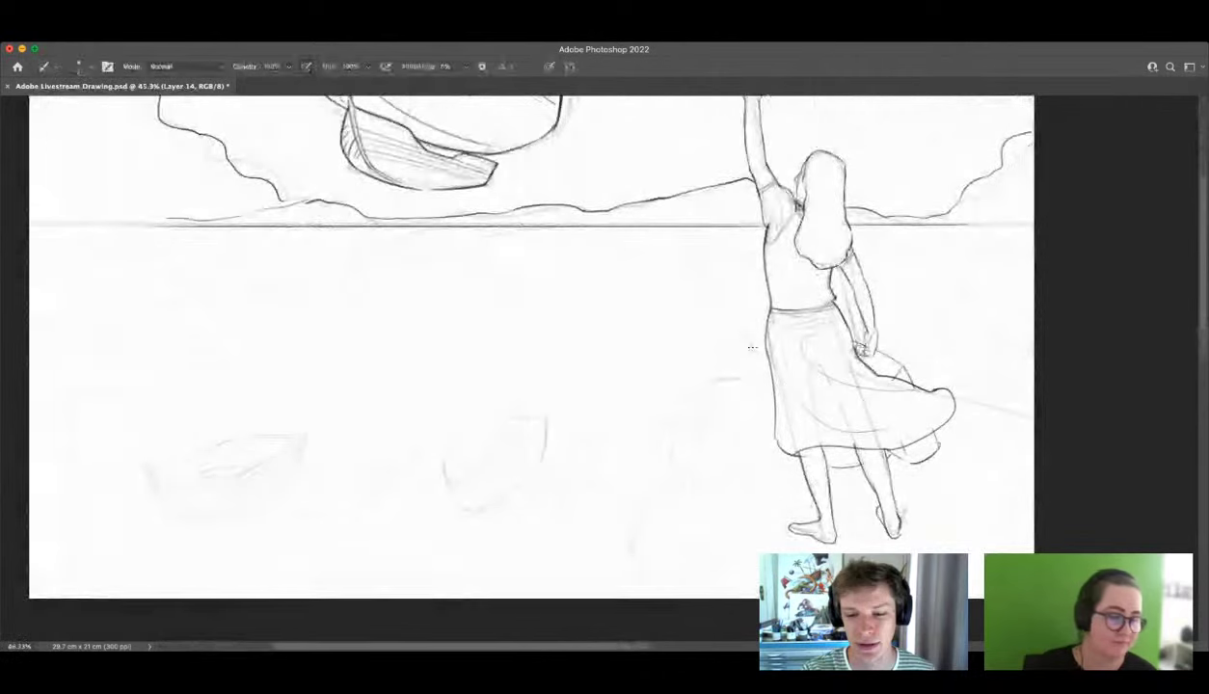
{"action": "left_click_drag", "start_coordinate": [733, 374], "coordinate": [701, 376]}
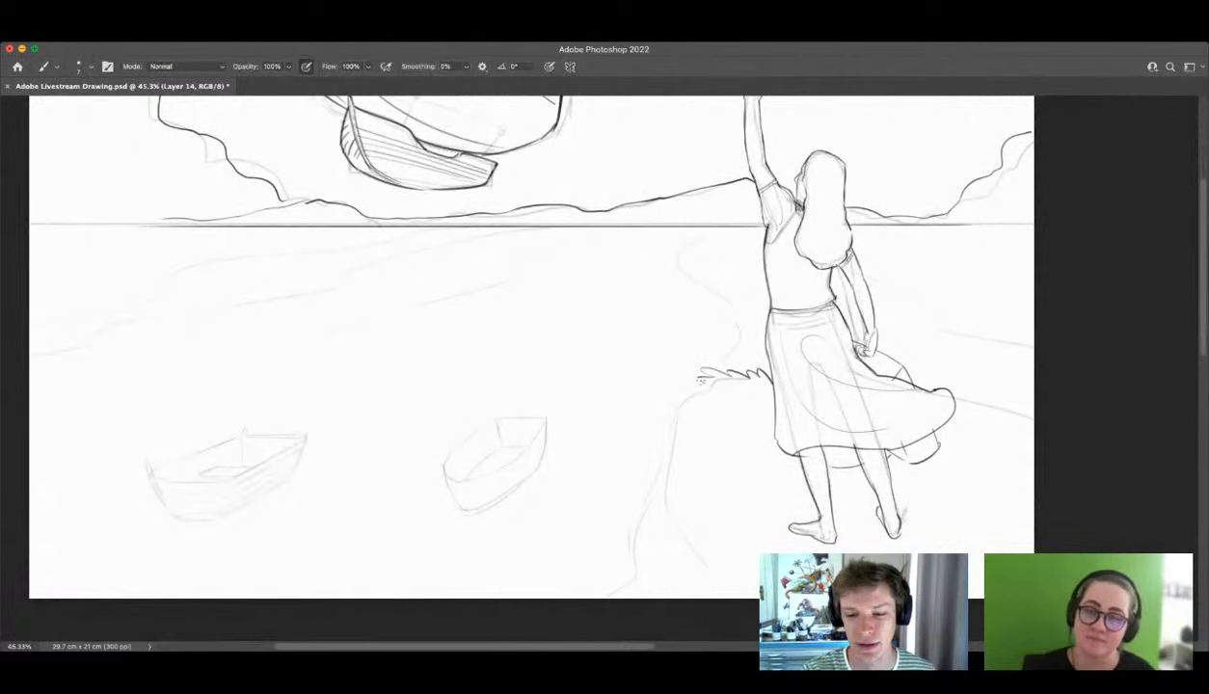
{"action": "mouse_move", "coordinate": [666, 437]}
{"action": "left_mouse_down"}
{"action": "mouse_move", "coordinate": [656, 510]}
{"action": "mouse_move", "coordinate": [675, 545]}
{"action": "left_mouse_up"}
{"action": "left_click_drag", "start_coordinate": [657, 479], "coordinate": [645, 533]}
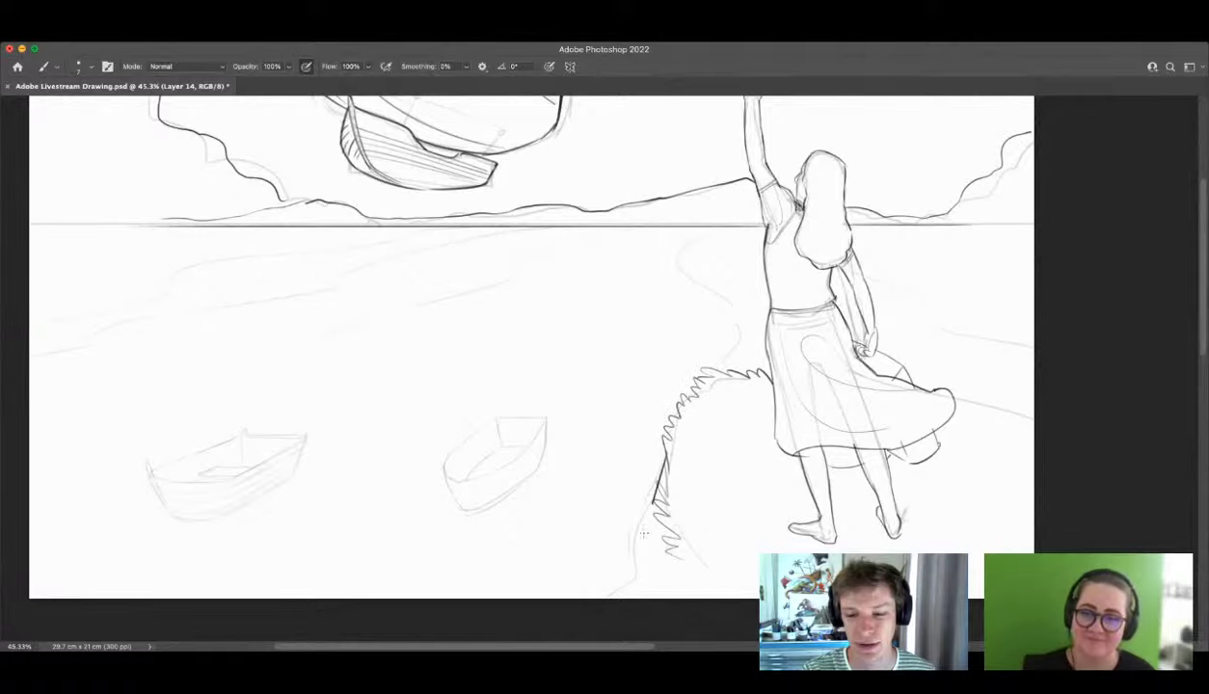
{"action": "key", "text": "z"}
{"action": "mouse_move", "coordinate": [759, 395]}
{"action": "left_mouse_down"}
{"action": "mouse_move", "coordinate": [735, 451]}
{"action": "mouse_move", "coordinate": [773, 479]}
{"action": "left_mouse_up"}
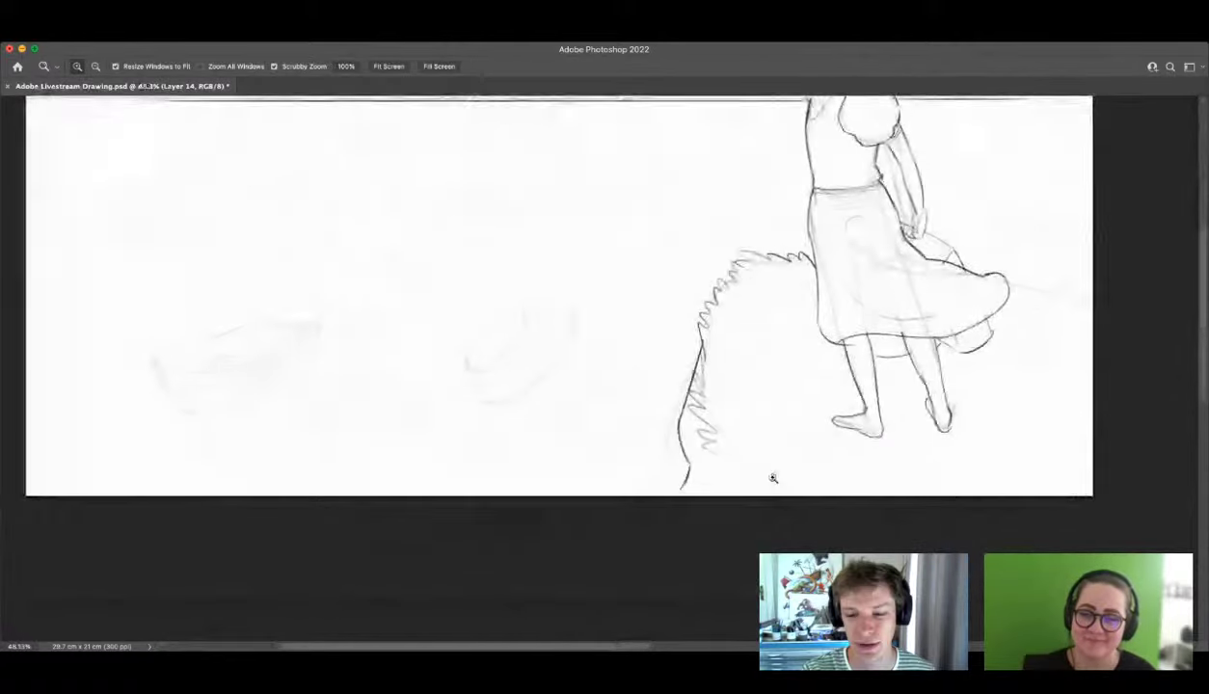
{"action": "key", "text": "b"}
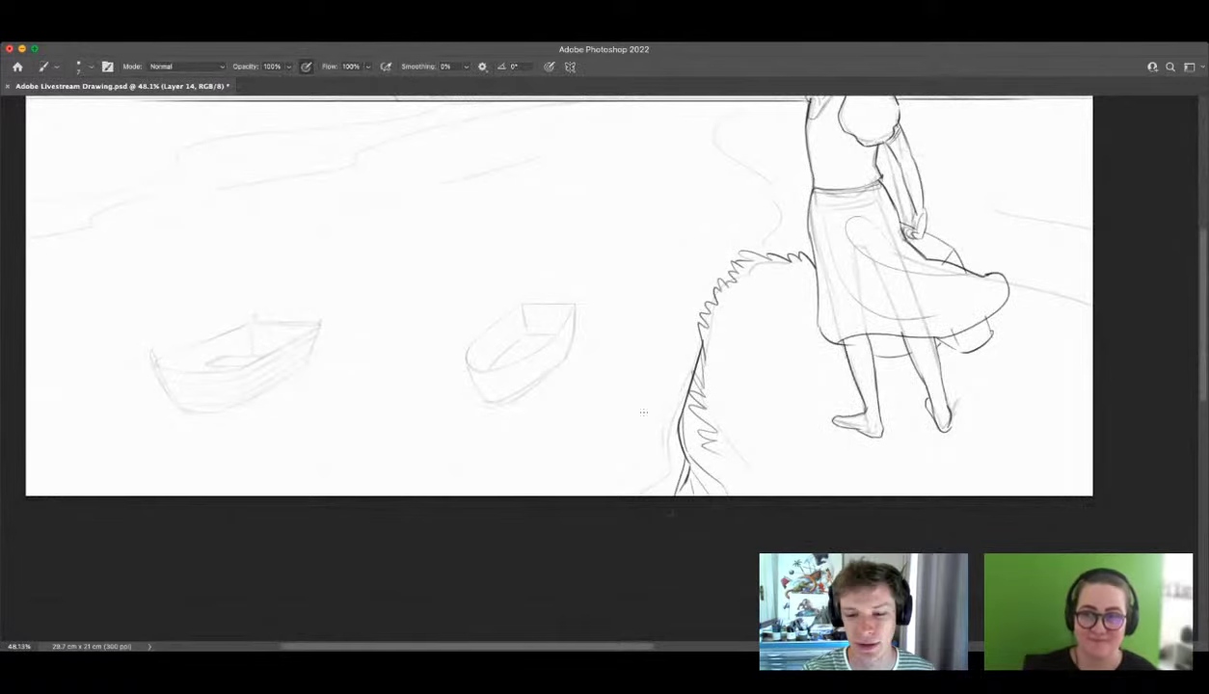
Step: Draw the torso and bent leg of a rower seated in the left-hand rowboat of the sketch
{"action": "key", "text": "z"}
{"action": "scroll", "coordinate": [627, 473], "scroll_direction": "down", "scroll_amount": 5}
{"action": "scroll", "coordinate": [453, 445], "scroll_direction": "up", "scroll_amount": 3}
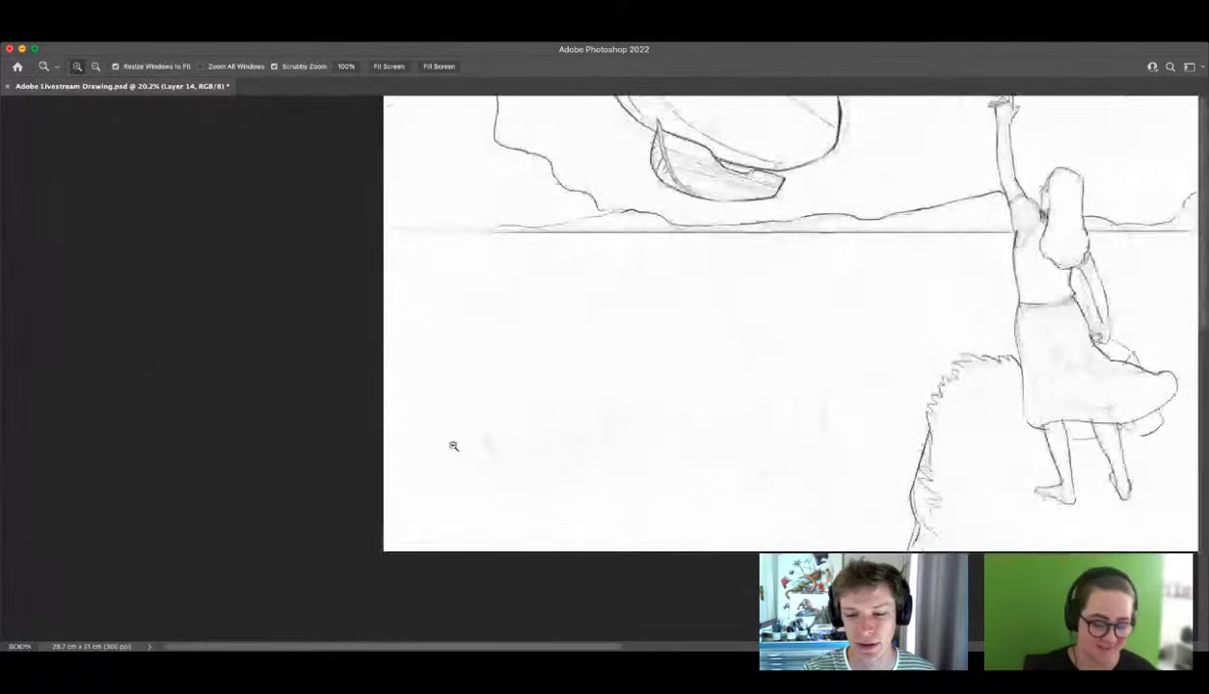
{"action": "scroll", "coordinate": [594, 446], "scroll_direction": "up", "scroll_amount": 5}
{"action": "key", "text": "b"}
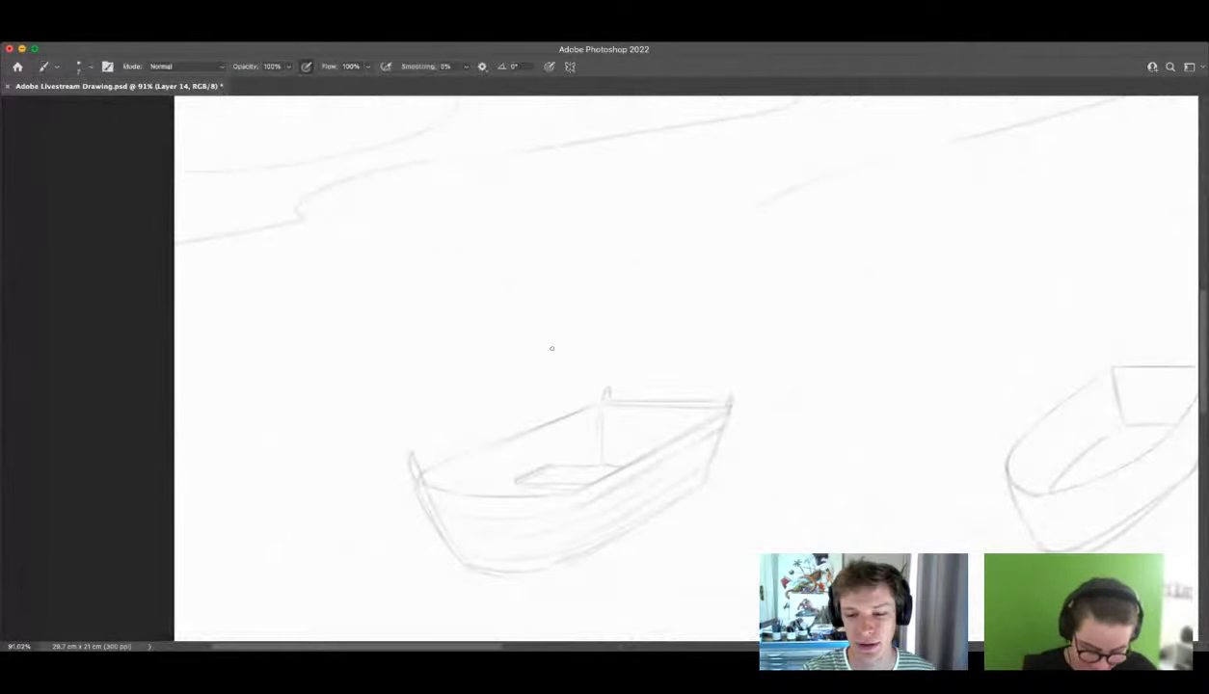
{"action": "key", "text": "z"}
{"action": "scroll", "coordinate": [598, 381], "scroll_direction": "down", "scroll_amount": 2}
{"action": "scroll", "coordinate": [610, 378], "scroll_direction": "up", "scroll_amount": 3}
{"action": "key", "text": "b"}
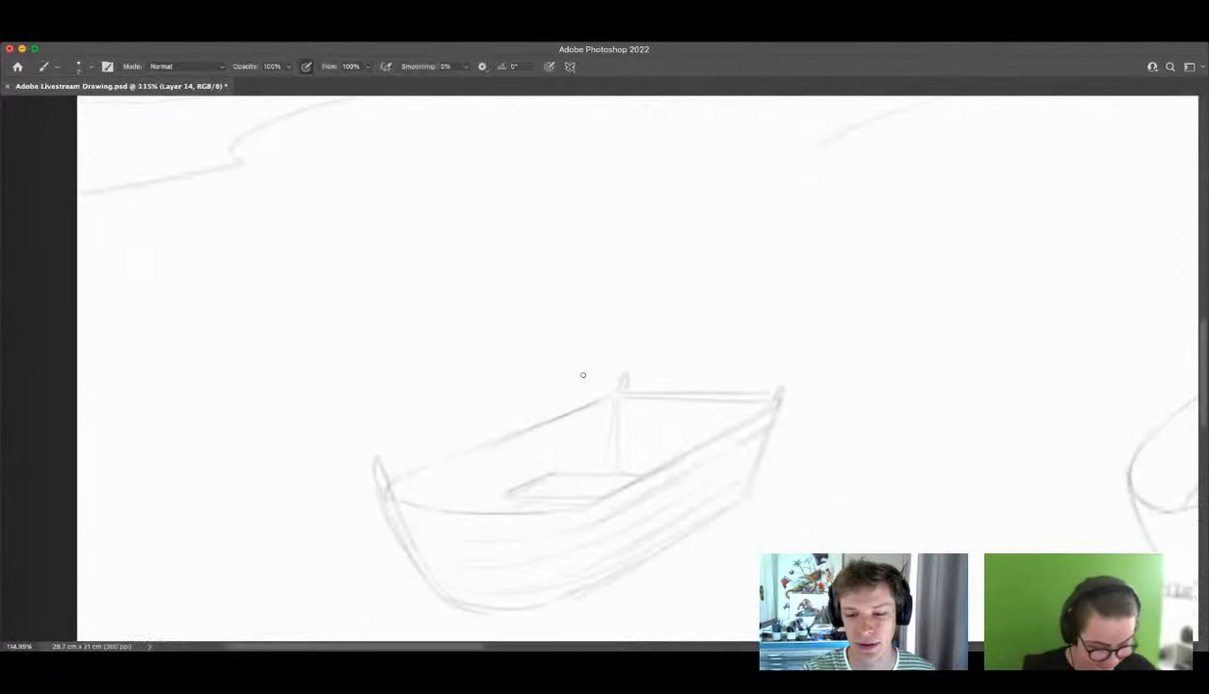
{"action": "mouse_move", "coordinate": [535, 382]}
{"action": "left_mouse_down"}
{"action": "mouse_move", "coordinate": [596, 382]}
{"action": "mouse_move", "coordinate": [542, 487]}
{"action": "mouse_move", "coordinate": [574, 498]}
{"action": "left_mouse_up"}
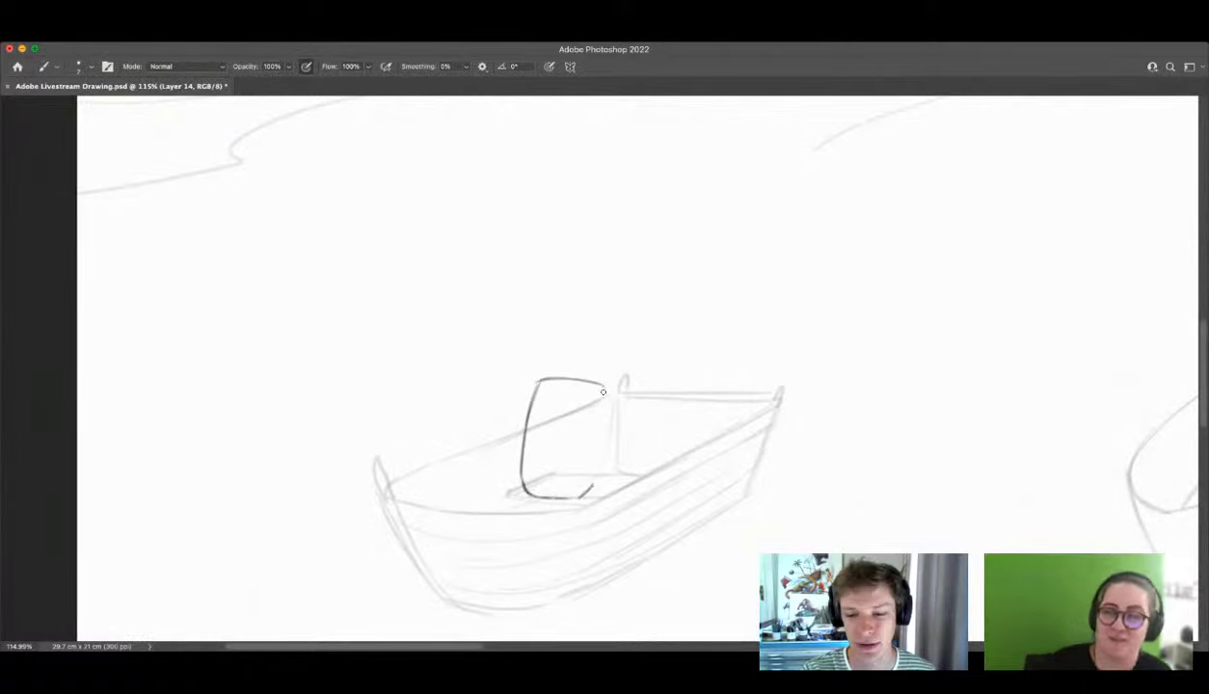
{"action": "mouse_move", "coordinate": [602, 392]}
{"action": "left_mouse_down"}
{"action": "mouse_move", "coordinate": [590, 492]}
{"action": "mouse_move", "coordinate": [626, 475]}
{"action": "mouse_move", "coordinate": [632, 447]}
{"action": "mouse_move", "coordinate": [633, 479]}
{"action": "left_mouse_up"}
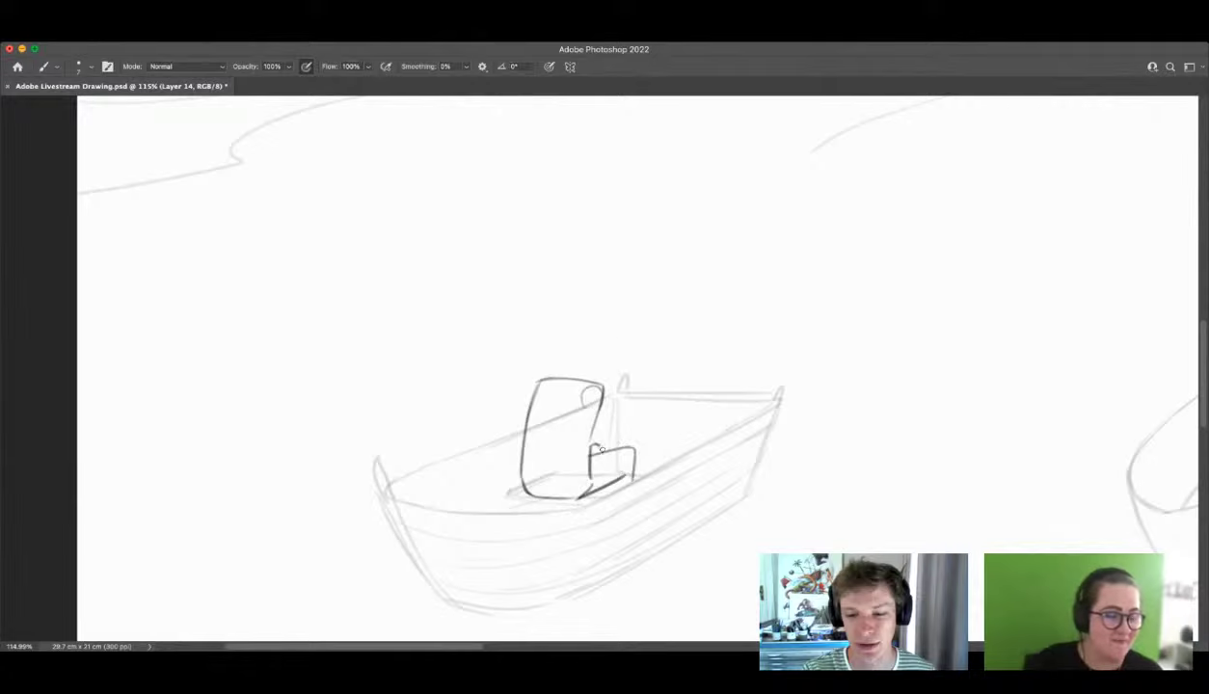
Step: Draw the rower's arms, gripping hand, head, and an oar reaching down past the boat's side
{"action": "mouse_move", "coordinate": [590, 394]}
{"action": "left_mouse_down"}
{"action": "mouse_move", "coordinate": [598, 424]}
{"action": "mouse_move", "coordinate": [662, 430]}
{"action": "mouse_move", "coordinate": [685, 414]}
{"action": "mouse_move", "coordinate": [722, 574]}
{"action": "left_mouse_up"}
{"action": "left_click_drag", "start_coordinate": [682, 424], "coordinate": [735, 577]}
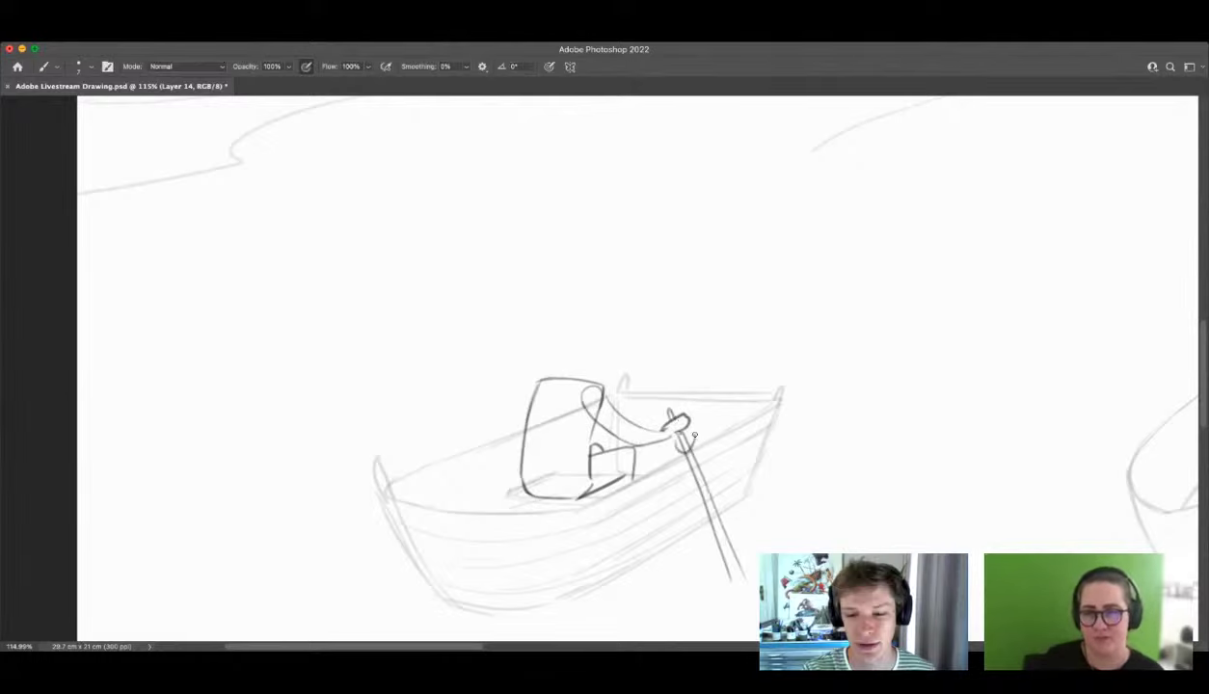
{"action": "mouse_move", "coordinate": [692, 461]}
{"action": "left_mouse_down"}
{"action": "mouse_move", "coordinate": [594, 507]}
{"action": "mouse_move", "coordinate": [638, 469]}
{"action": "mouse_move", "coordinate": [679, 460]}
{"action": "left_mouse_up"}
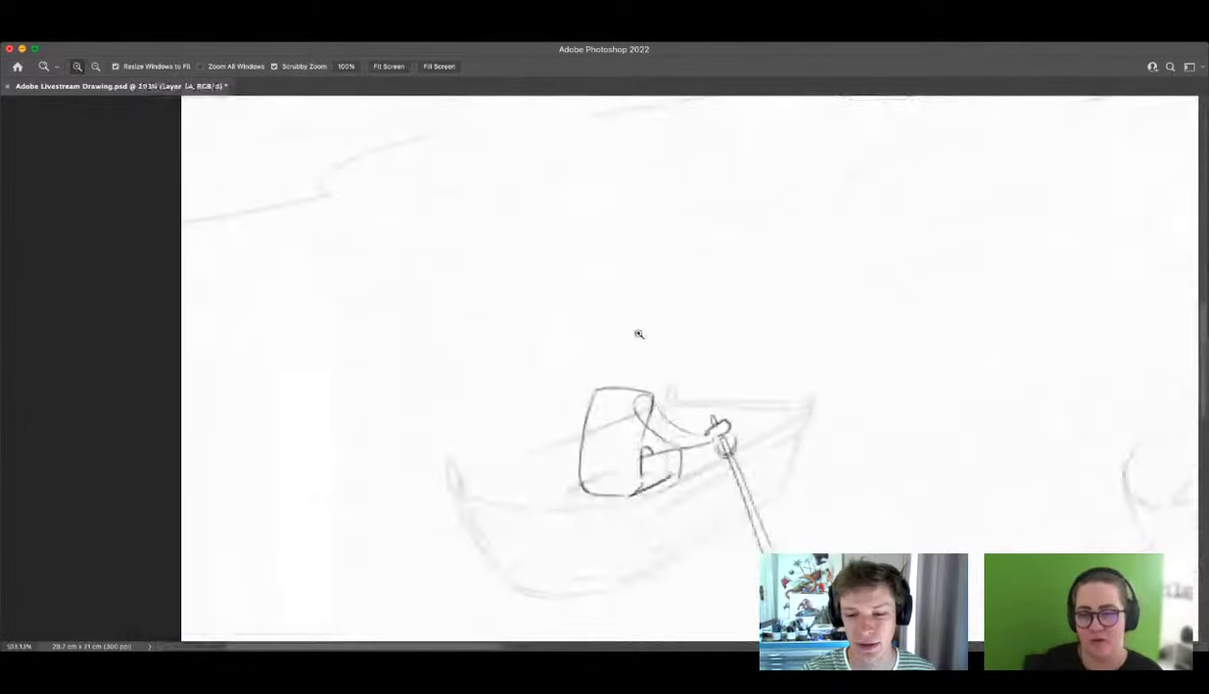
{"action": "mouse_move", "coordinate": [583, 388]}
{"action": "left_mouse_down"}
{"action": "mouse_move", "coordinate": [554, 418]}
{"action": "mouse_move", "coordinate": [578, 431]}
{"action": "left_mouse_up"}
{"action": "mouse_move", "coordinate": [599, 345]}
{"action": "left_mouse_down"}
{"action": "mouse_move", "coordinate": [609, 383]}
{"action": "mouse_move", "coordinate": [633, 330]}
{"action": "left_mouse_up"}
Step: Rough in an oval airship envelope above the empty rowboat, with a tiny waving figure beside it
{"action": "left_click_drag", "start_coordinate": [611, 402], "coordinate": [511, 424]}
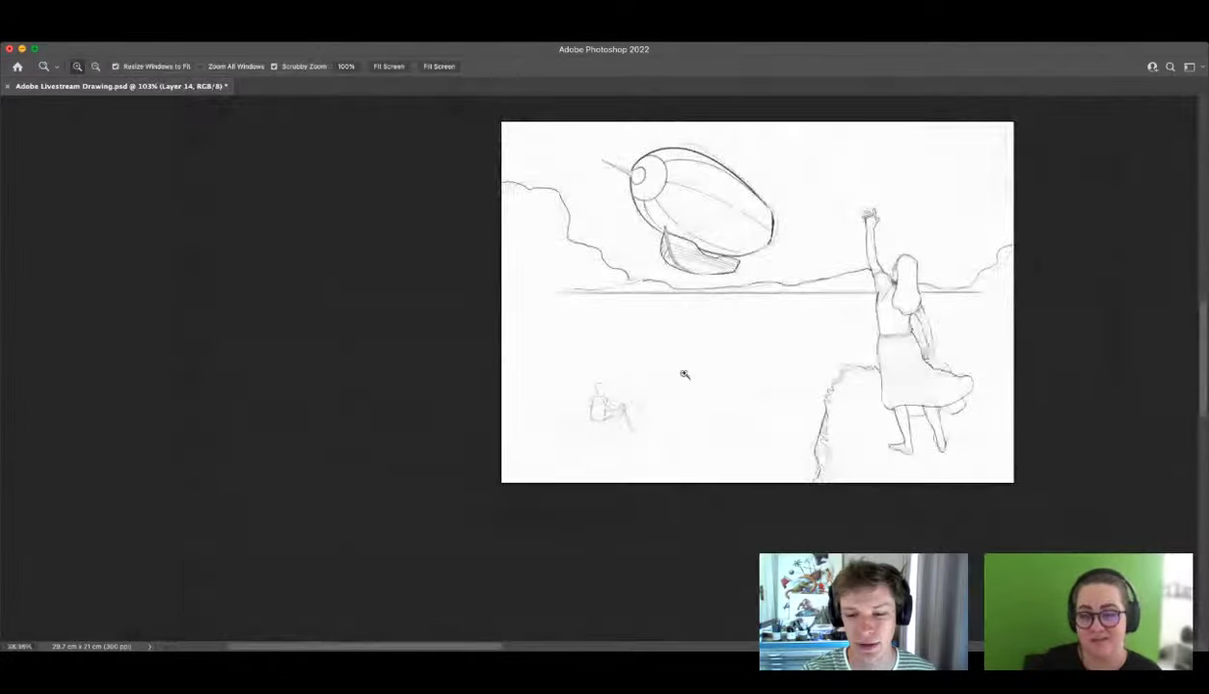
{"action": "left_click_drag", "start_coordinate": [629, 431], "coordinate": [562, 454]}
{"action": "scroll", "coordinate": [747, 357], "scroll_direction": "up", "scroll_amount": 4}
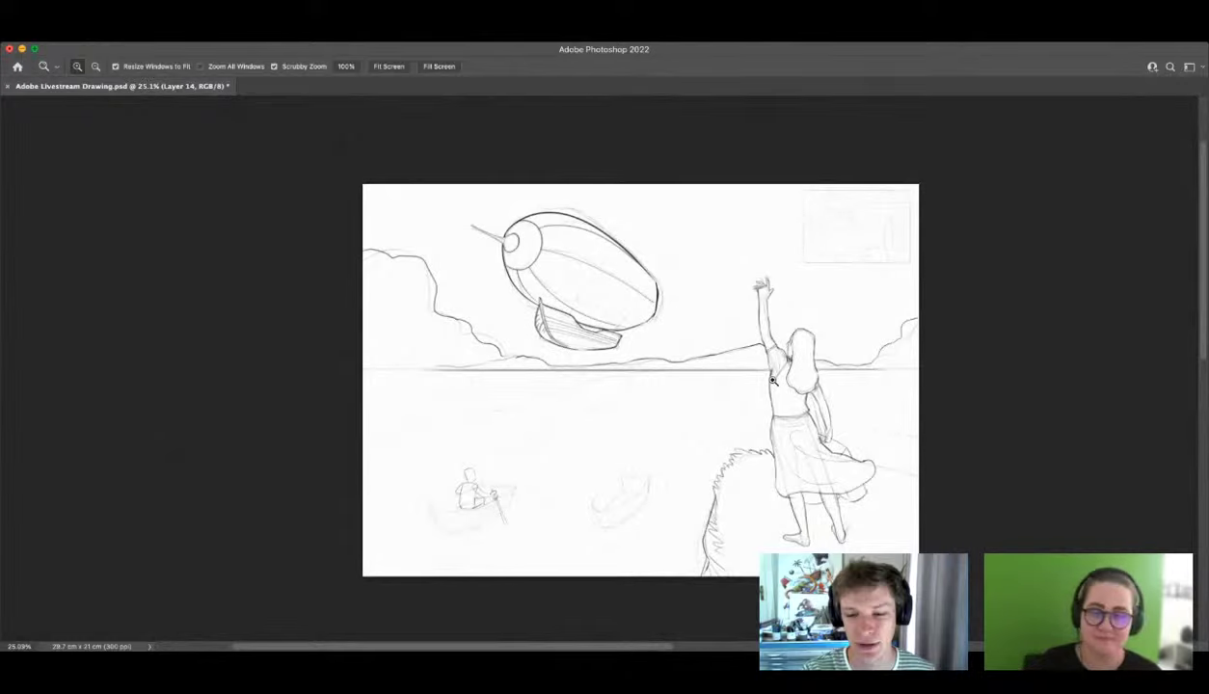
{"action": "mouse_move", "coordinate": [807, 389]}
{"action": "left_mouse_down"}
{"action": "mouse_move", "coordinate": [799, 397]}
{"action": "mouse_move", "coordinate": [850, 425]}
{"action": "left_mouse_up"}
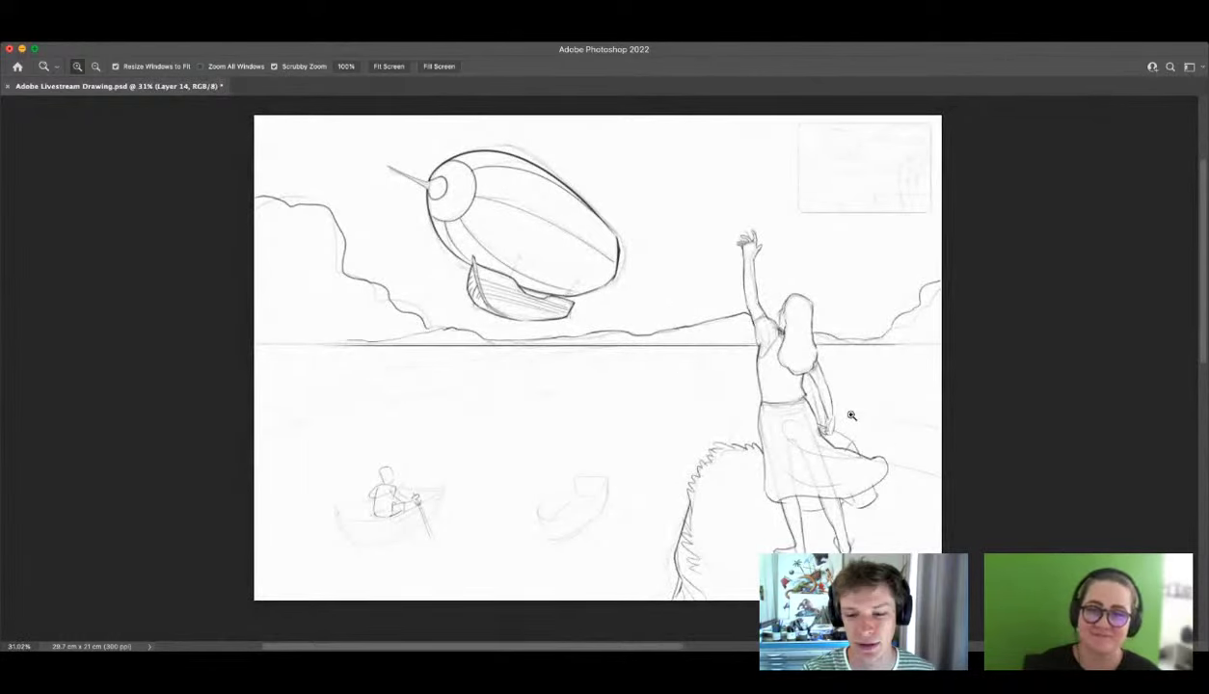
{"action": "scroll", "coordinate": [681, 397], "scroll_direction": "down", "scroll_amount": 1}
{"action": "scroll", "coordinate": [574, 472], "scroll_direction": "up", "scroll_amount": 4}
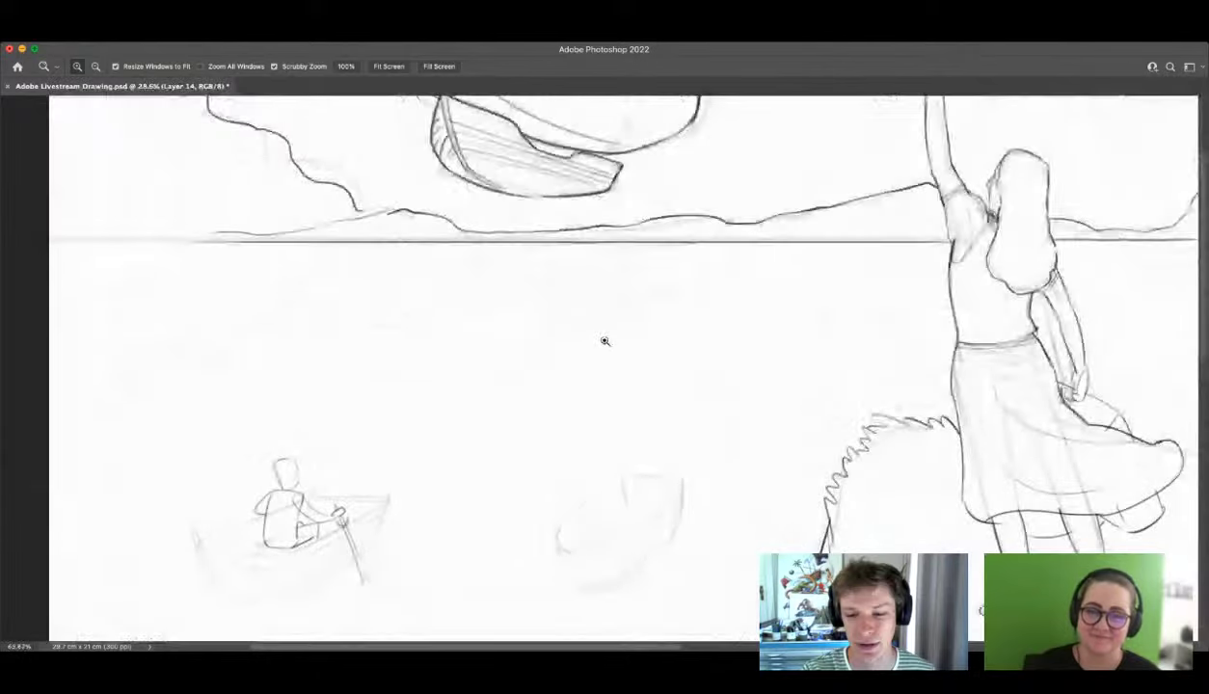
{"action": "key", "text": "b"}
{"action": "left_click_drag", "start_coordinate": [527, 364], "coordinate": [607, 322]}
{"action": "mouse_move", "coordinate": [522, 375]}
{"action": "left_mouse_down"}
{"action": "mouse_move", "coordinate": [509, 432]}
{"action": "mouse_move", "coordinate": [540, 451]}
{"action": "mouse_move", "coordinate": [623, 440]}
{"action": "left_mouse_up"}
{"action": "mouse_move", "coordinate": [566, 340]}
{"action": "left_mouse_down"}
{"action": "mouse_move", "coordinate": [664, 315]}
{"action": "mouse_move", "coordinate": [656, 419]}
{"action": "left_mouse_up"}
{"action": "key", "text": "z"}
{"action": "scroll", "coordinate": [736, 492], "scroll_direction": "up", "scroll_amount": 2}
{"action": "key", "text": "b"}
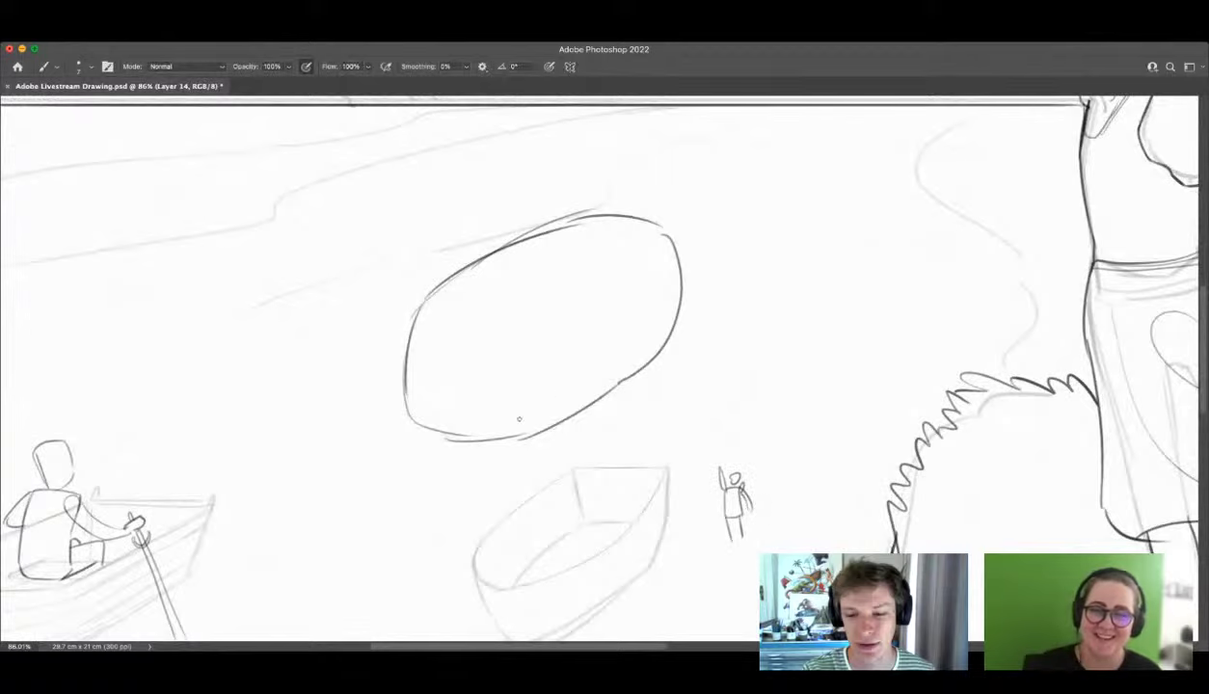
Step: Add a planked gondola beneath the rough airship, plus curved nose-cap and panel lines on its envelope
{"action": "mouse_move", "coordinate": [552, 429]}
{"action": "left_mouse_down"}
{"action": "mouse_move", "coordinate": [623, 372]}
{"action": "mouse_move", "coordinate": [626, 416]}
{"action": "mouse_move", "coordinate": [553, 470]}
{"action": "left_mouse_up"}
{"action": "left_click_drag", "start_coordinate": [499, 441], "coordinate": [624, 382]}
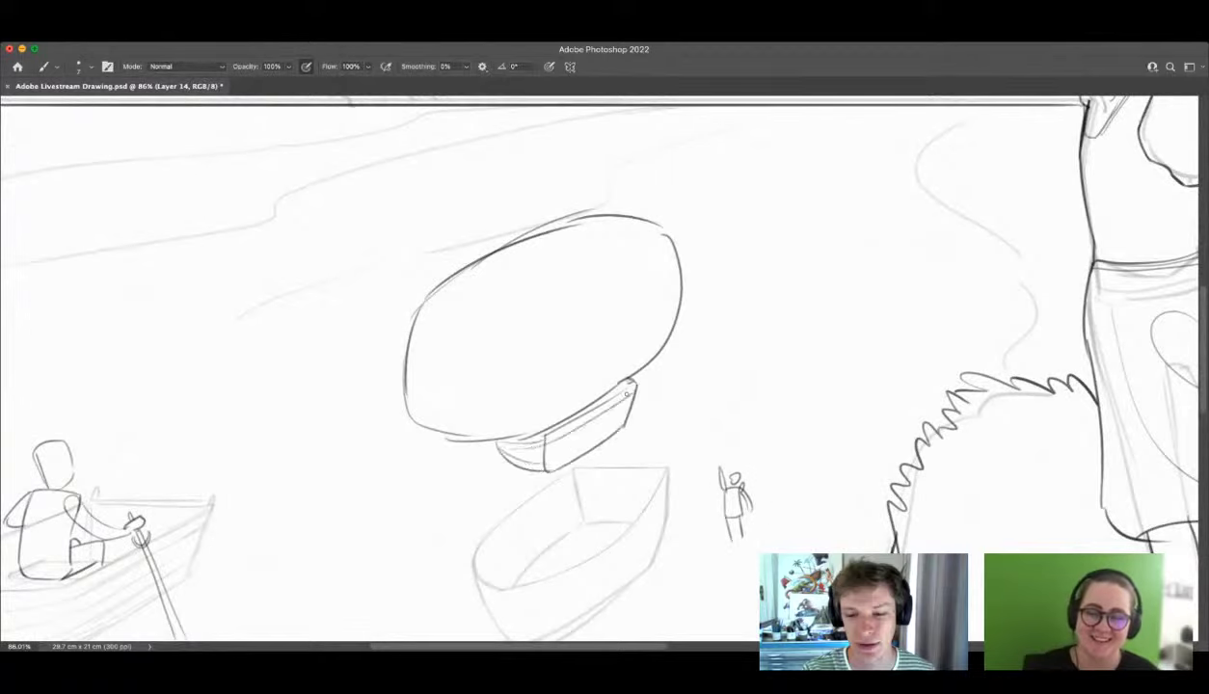
{"action": "mouse_move", "coordinate": [536, 444]}
{"action": "left_mouse_down"}
{"action": "mouse_move", "coordinate": [618, 395]}
{"action": "mouse_move", "coordinate": [605, 415]}
{"action": "left_mouse_up"}
{"action": "left_click_drag", "start_coordinate": [442, 319], "coordinate": [528, 424]}
{"action": "left_click_drag", "start_coordinate": [408, 387], "coordinate": [433, 423]}
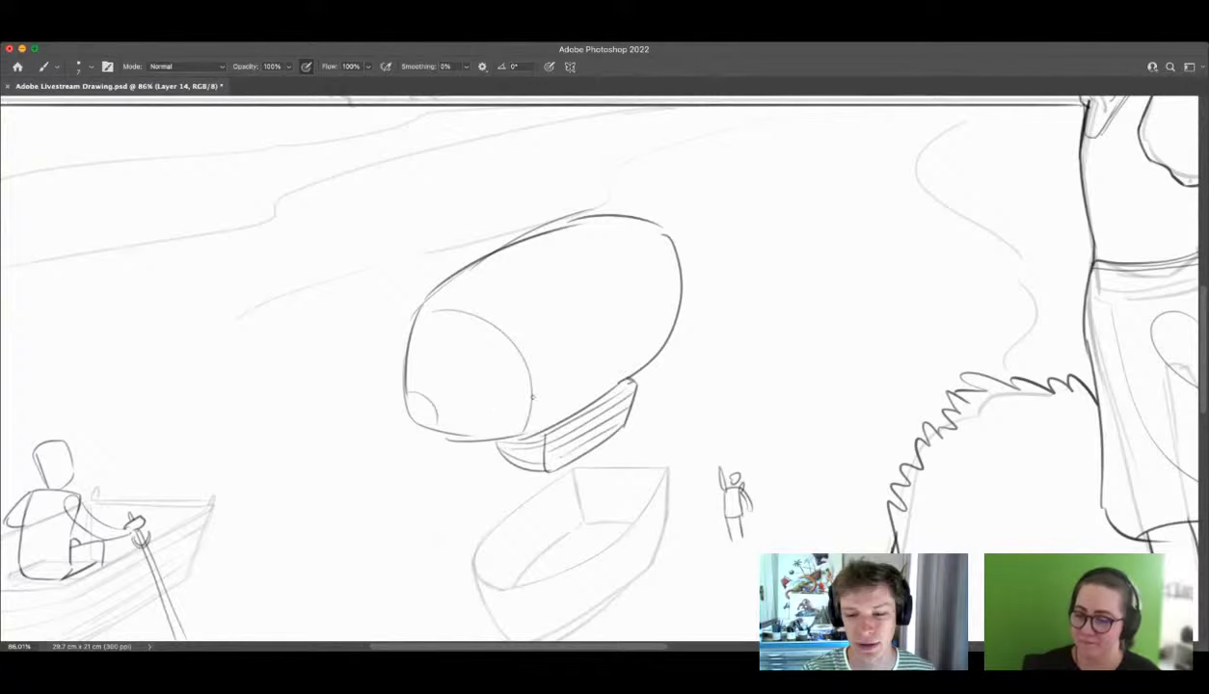
Step: Lasso the rough airship and tiny waving figure, delete them and clear the selection
{"action": "key", "text": "z"}
{"action": "left_click_drag", "start_coordinate": [662, 381], "coordinate": [586, 397]}
{"action": "left_click_drag", "start_coordinate": [686, 374], "coordinate": [711, 353]}
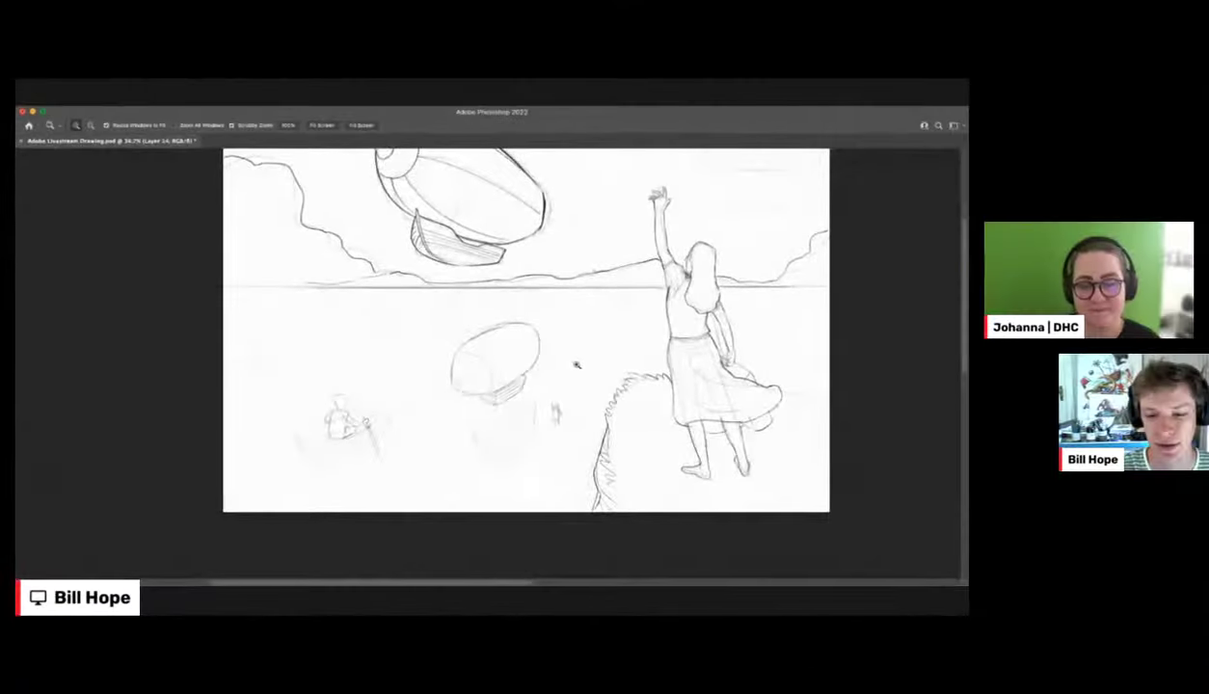
{"action": "key", "text": "l"}
{"action": "mouse_move", "coordinate": [643, 312]}
{"action": "left_mouse_down"}
{"action": "mouse_move", "coordinate": [575, 474]}
{"action": "mouse_move", "coordinate": [641, 308]}
{"action": "left_mouse_up"}
{"action": "key", "text": "Delete"}
{"action": "key", "text": "m"}
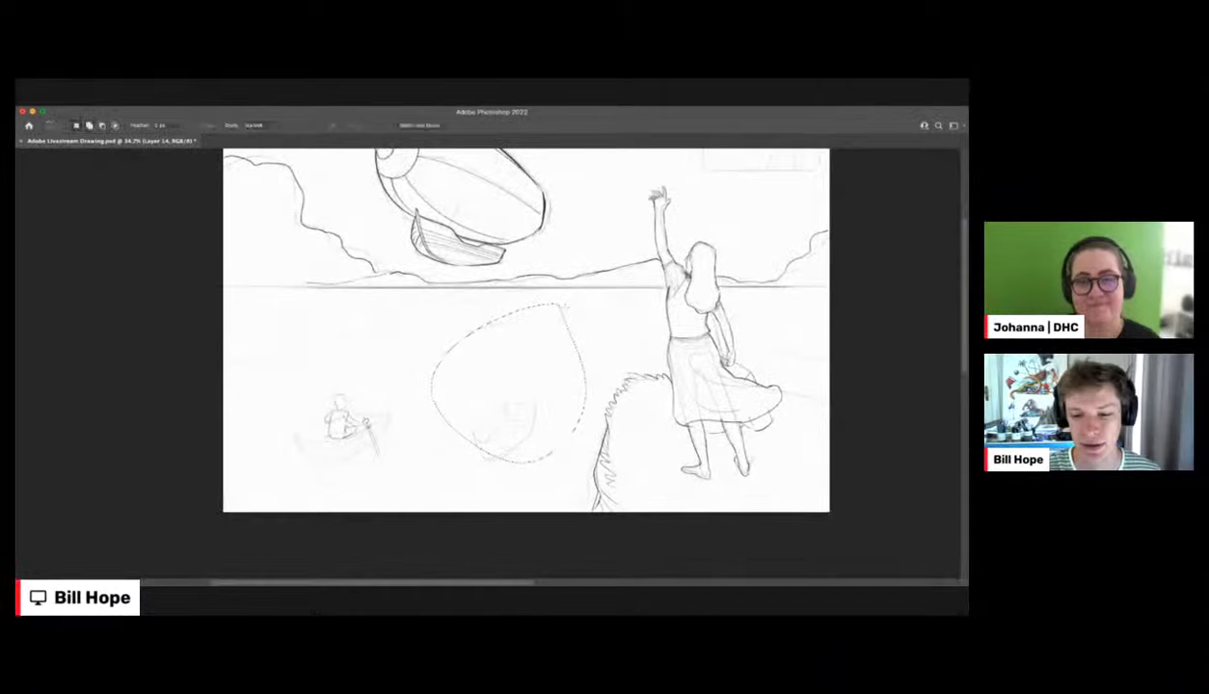
{"action": "left_click", "coordinate": [550, 381]}
Step: Examine the overall composition, checking the open sky and water around the airship and the waving figure
{"action": "key", "text": "z"}
{"action": "left_click_drag", "start_coordinate": [551, 380], "coordinate": [487, 384]}
{"action": "left_click_drag", "start_coordinate": [567, 335], "coordinate": [657, 303]}
{"action": "left_click", "coordinate": [673, 292]}
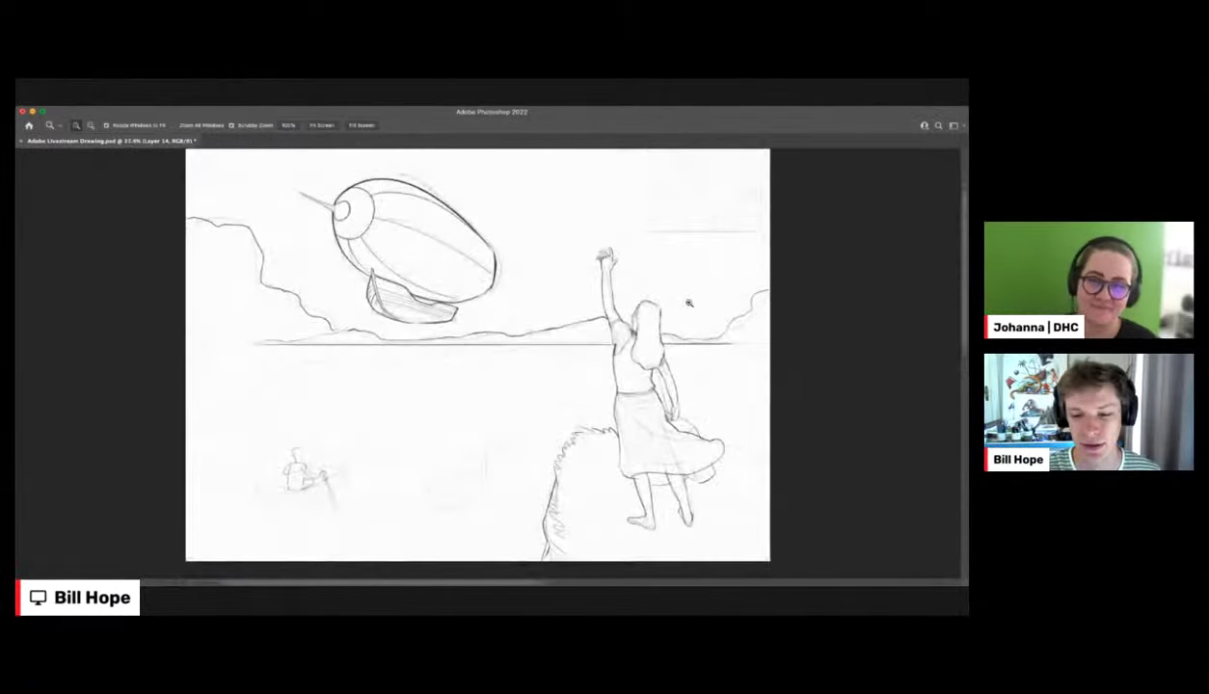
{"action": "key", "text": "b"}
{"action": "key", "text": "z"}
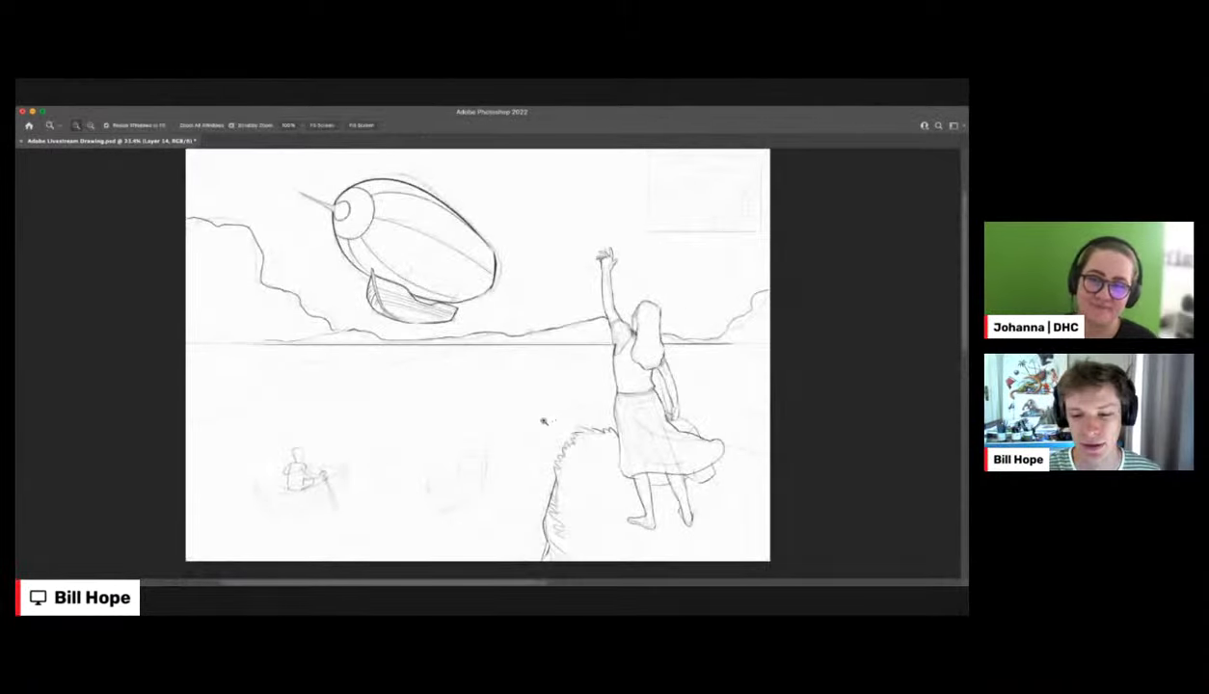
{"action": "left_click_drag", "start_coordinate": [545, 419], "coordinate": [490, 410]}
{"action": "mouse_move", "coordinate": [570, 229]}
{"action": "left_mouse_down"}
{"action": "mouse_move", "coordinate": [675, 241]}
{"action": "mouse_move", "coordinate": [631, 229]}
{"action": "left_mouse_up"}
Step: Hide the sketch underlay and show perspective rays radiating from a horizon point beside the figure's raised-arm shoulder
{"action": "key", "text": "b"}
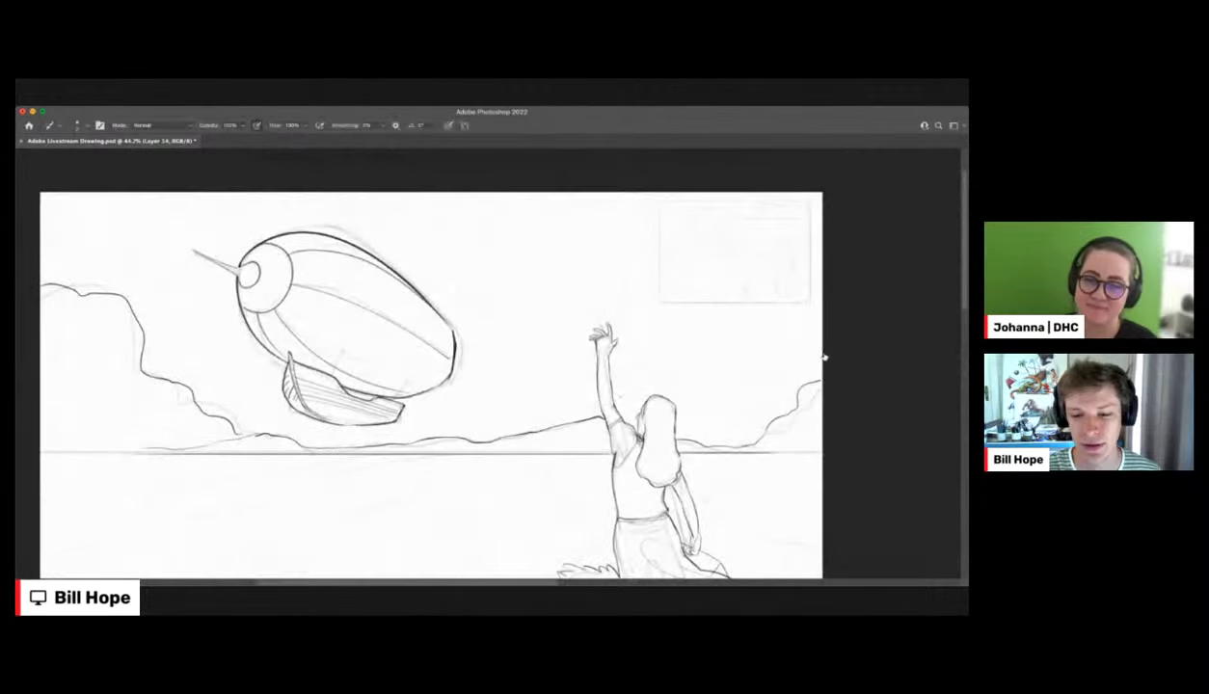
{"action": "left_click", "coordinate": [599, 446]}
{"action": "key", "text": "z"}
{"action": "left_click_drag", "start_coordinate": [720, 321], "coordinate": [723, 327]}
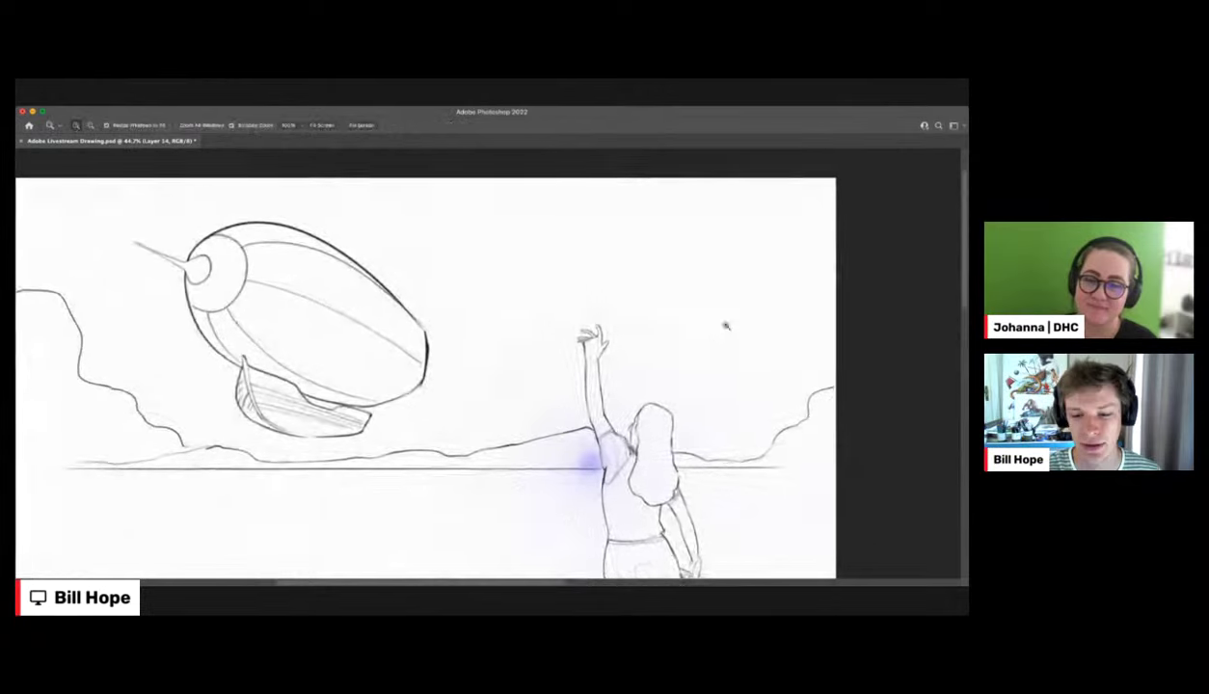
{"action": "key", "text": "b"}
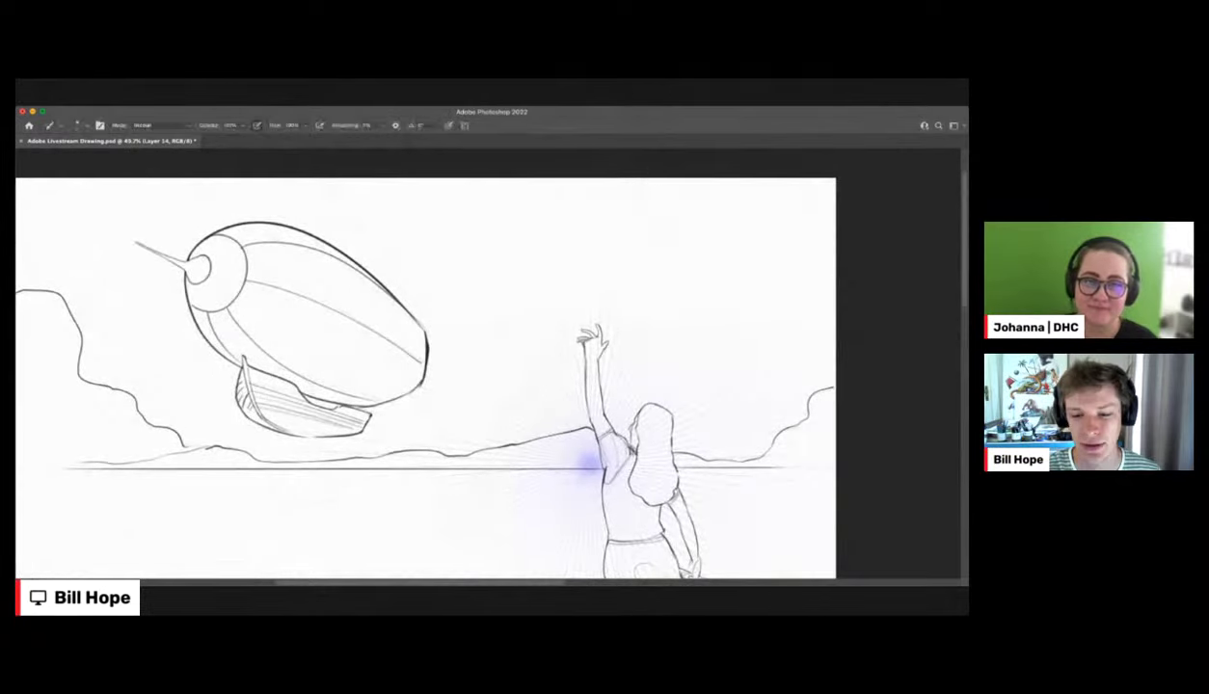
Step: Ink wavy cloud outlines along the perspective rays, from the upper canvas edge and the right-hand sky toward the waving figure
{"action": "mouse_move", "coordinate": [606, 178]}
{"action": "left_mouse_down"}
{"action": "mouse_move", "coordinate": [577, 189]}
{"action": "mouse_move", "coordinate": [554, 249]}
{"action": "left_mouse_up"}
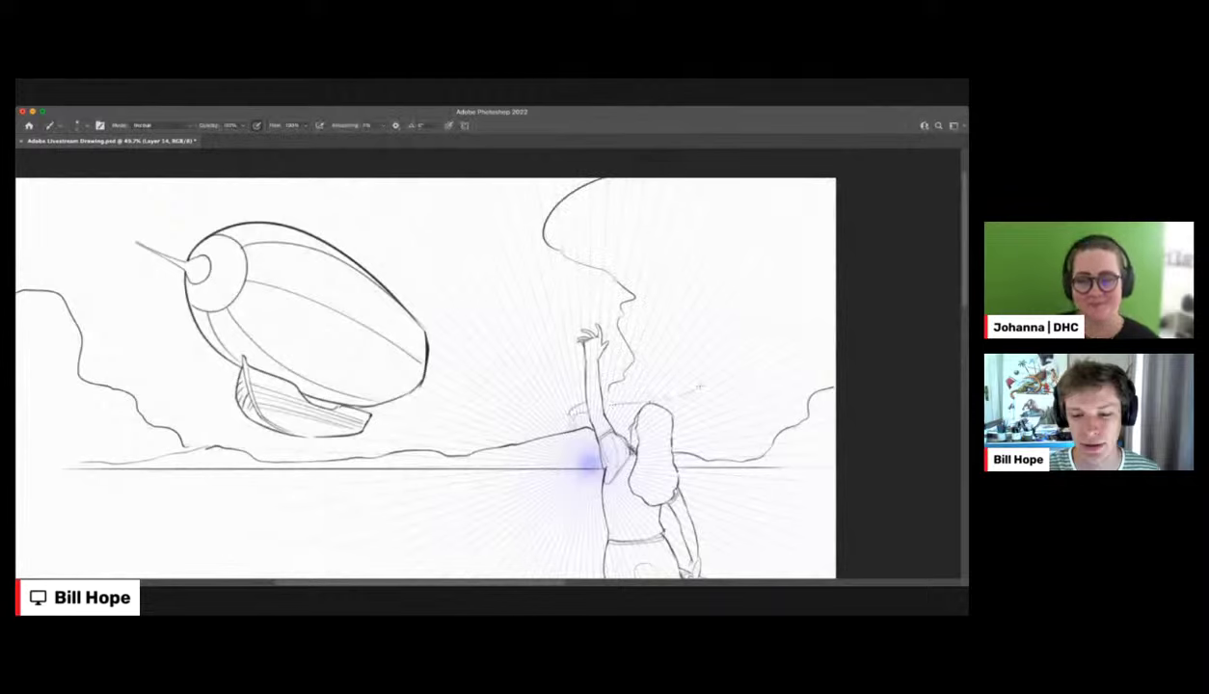
{"action": "left_click_drag", "start_coordinate": [724, 376], "coordinate": [795, 362]}
{"action": "left_click_drag", "start_coordinate": [485, 179], "coordinate": [470, 229]}
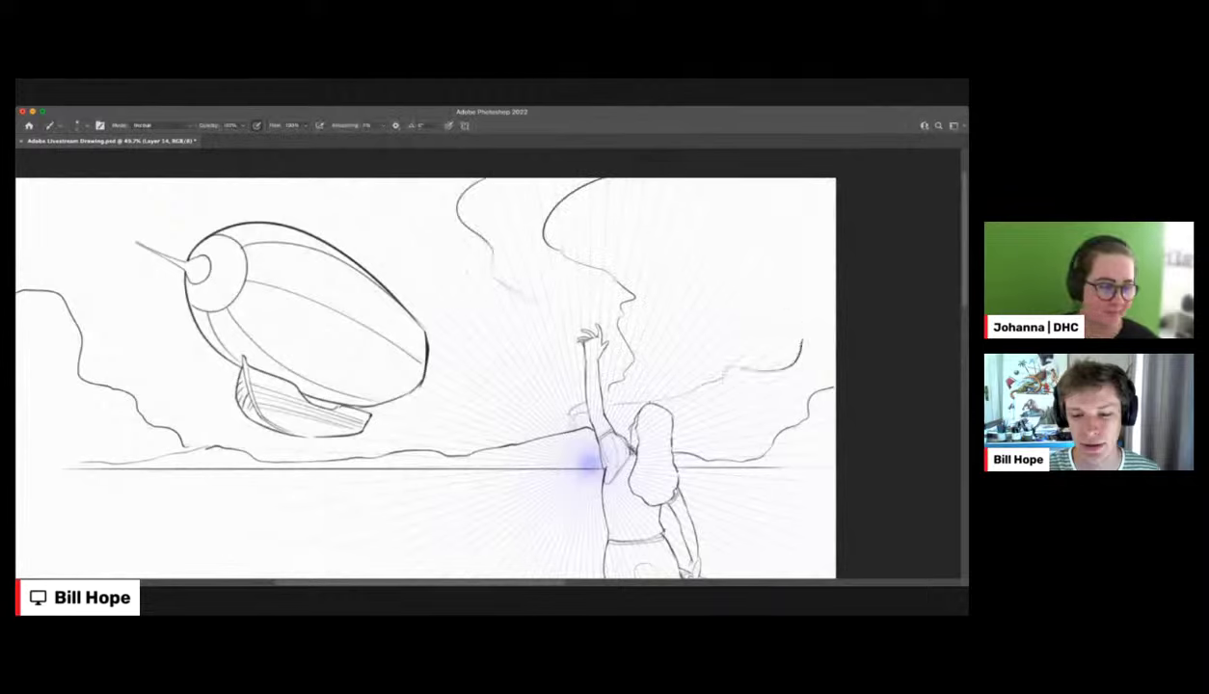
{"action": "mouse_move", "coordinate": [484, 301]}
{"action": "left_mouse_down"}
{"action": "mouse_move", "coordinate": [448, 299]}
{"action": "mouse_move", "coordinate": [395, 256]}
{"action": "left_mouse_up"}
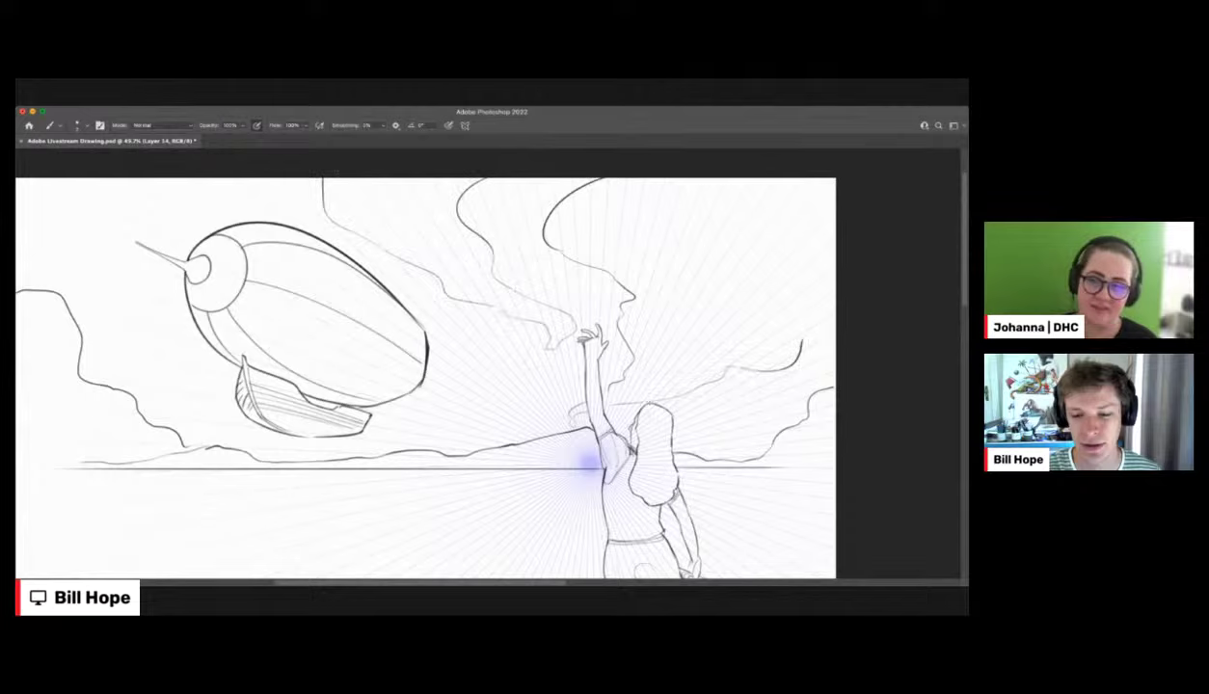
{"action": "left_click_drag", "start_coordinate": [673, 302], "coordinate": [622, 303]}
{"action": "left_click_drag", "start_coordinate": [415, 302], "coordinate": [431, 303]}
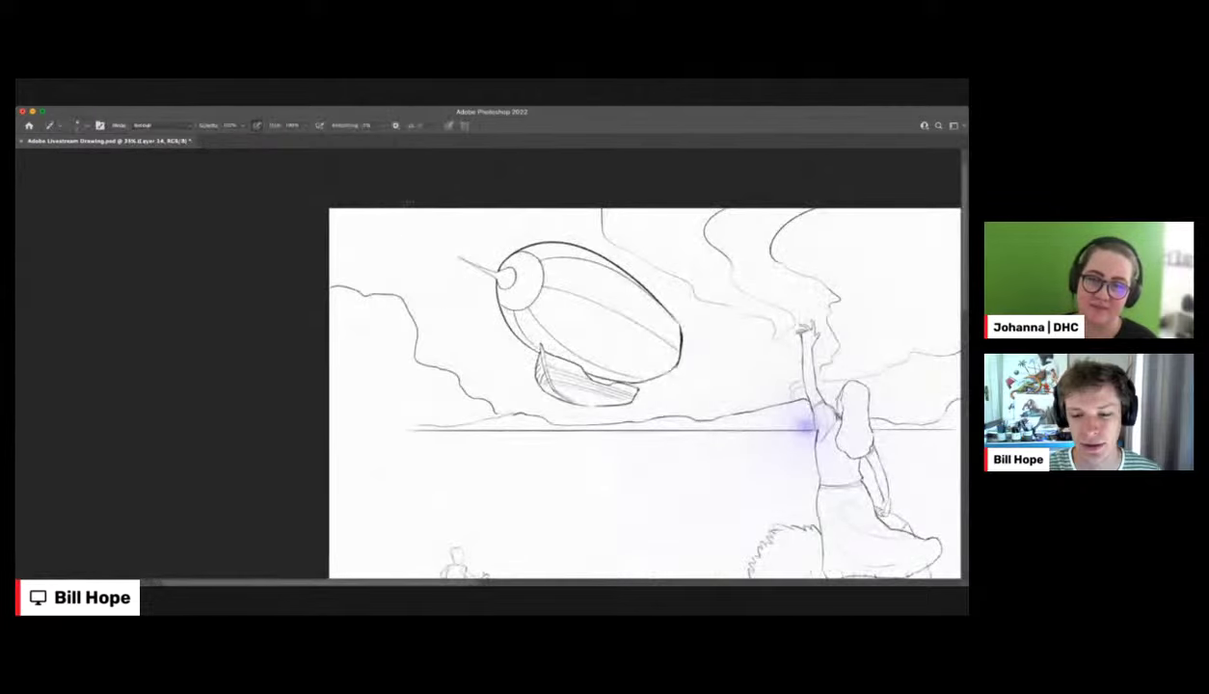
{"action": "left_click_drag", "start_coordinate": [430, 256], "coordinate": [489, 328]}
{"action": "left_click_drag", "start_coordinate": [569, 338], "coordinate": [424, 342]}
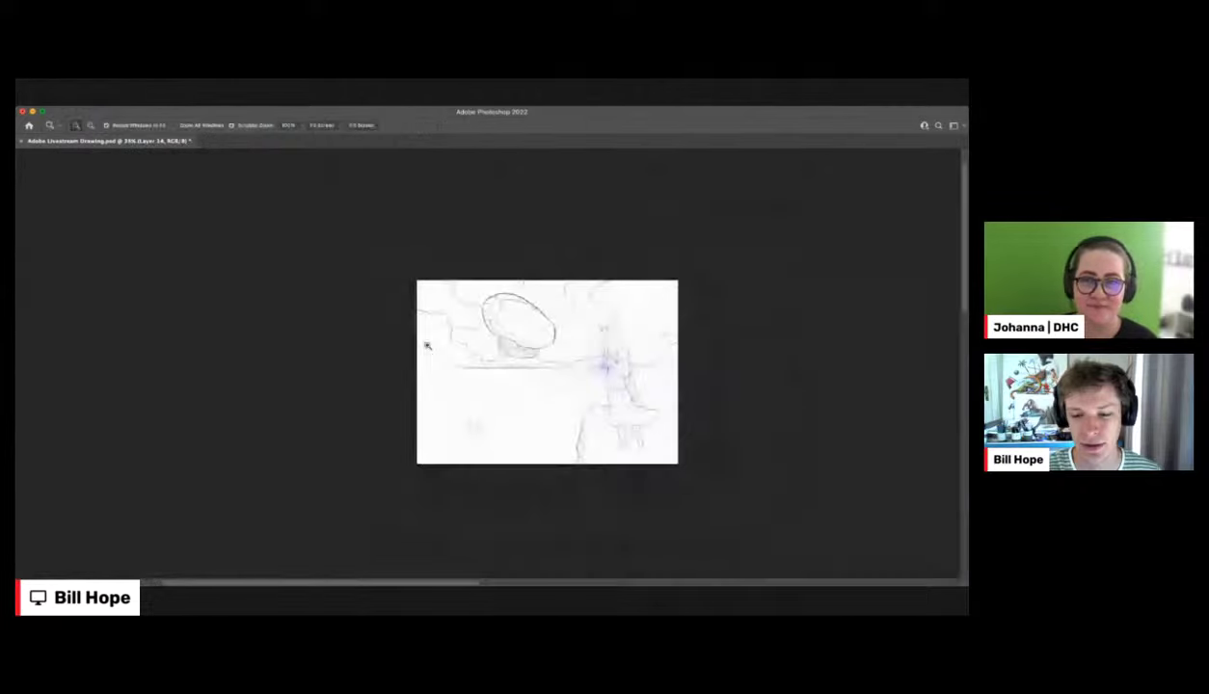
{"action": "left_click_drag", "start_coordinate": [603, 352], "coordinate": [725, 306]}
{"action": "key", "text": "b"}
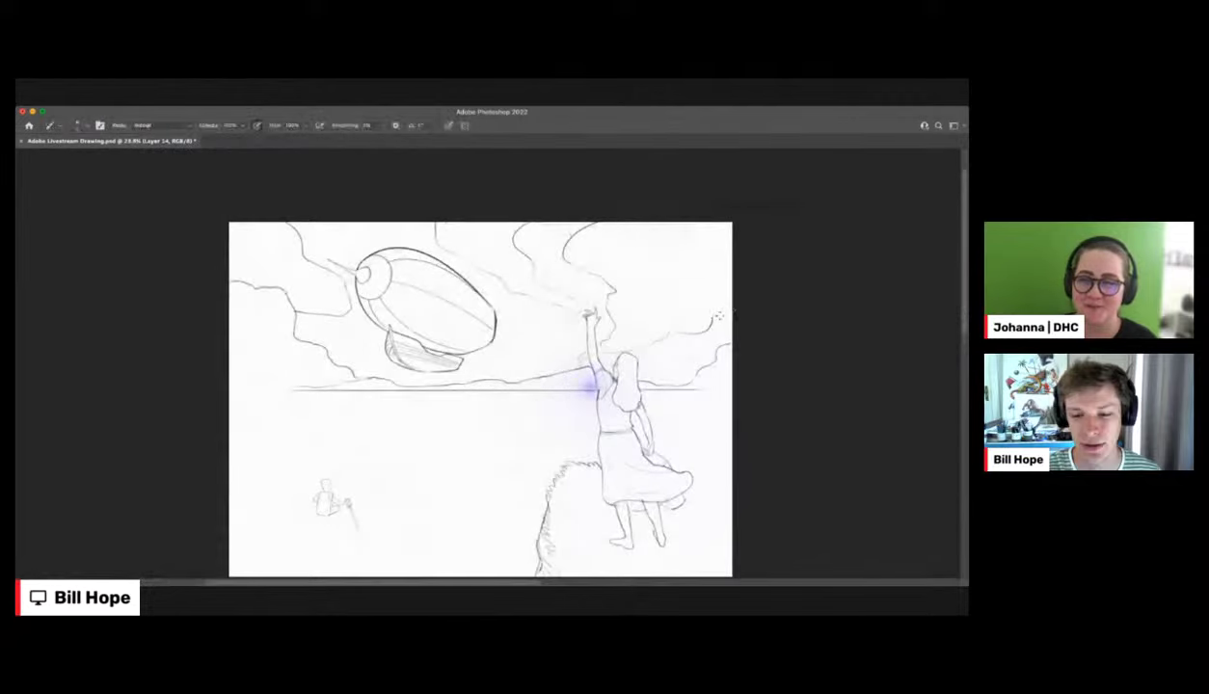
{"action": "key", "text": "z"}
{"action": "left_click_drag", "start_coordinate": [467, 295], "coordinate": [493, 293]}
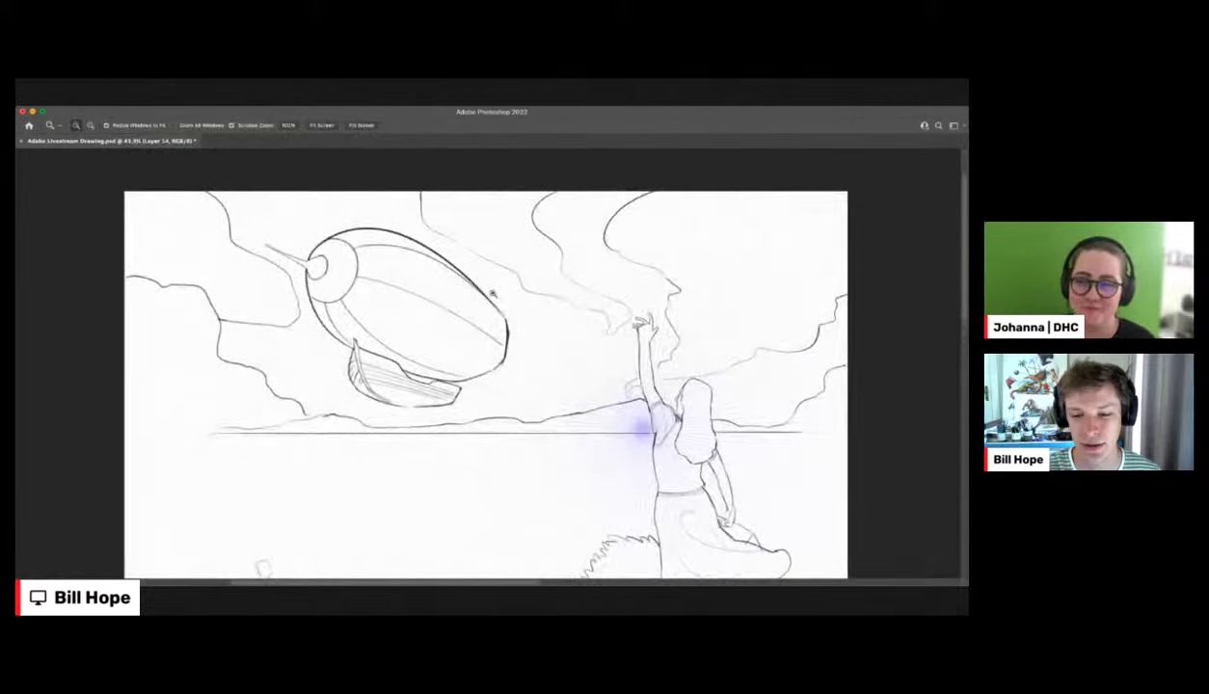
{"action": "left_click_drag", "start_coordinate": [576, 324], "coordinate": [557, 326]}
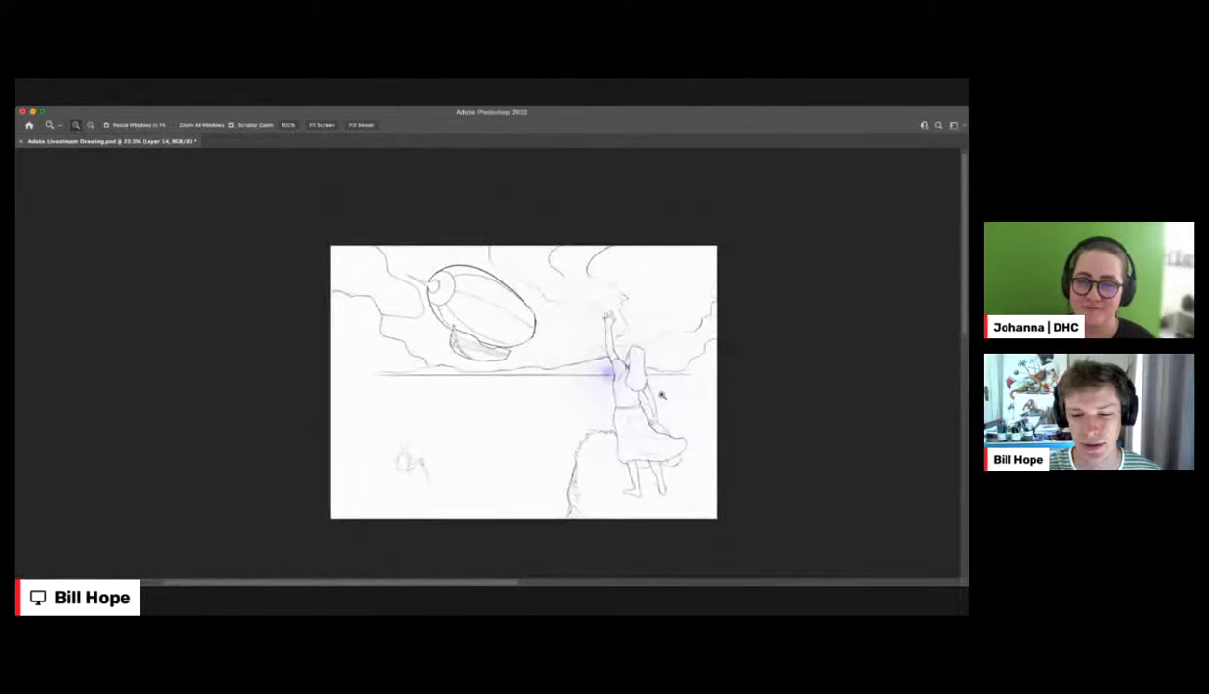
{"action": "left_click_drag", "start_coordinate": [379, 495], "coordinate": [391, 500]}
{"action": "left_click_drag", "start_coordinate": [614, 344], "coordinate": [597, 349]}
Step: On a new layer, ink the rowboat's seat, the gunwale beside the rower and the curved front rim over the rough sketch
{"action": "left_click_drag", "start_coordinate": [486, 423], "coordinate": [680, 316]}
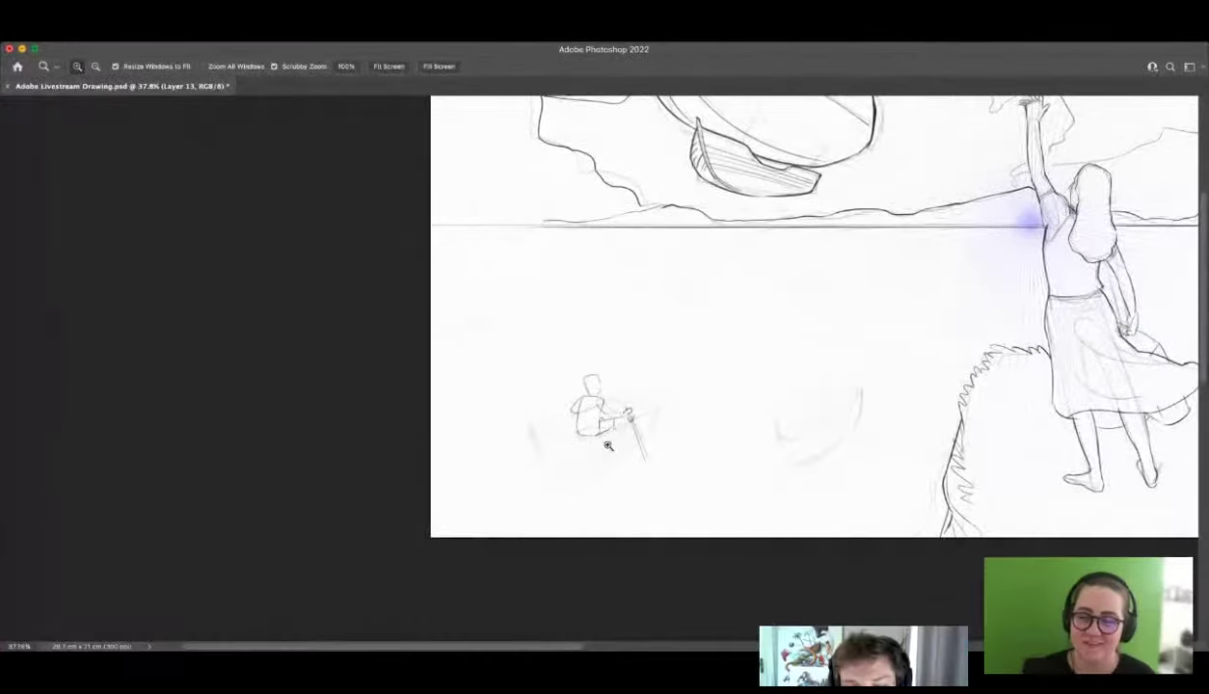
{"action": "left_click_drag", "start_coordinate": [494, 419], "coordinate": [526, 405]}
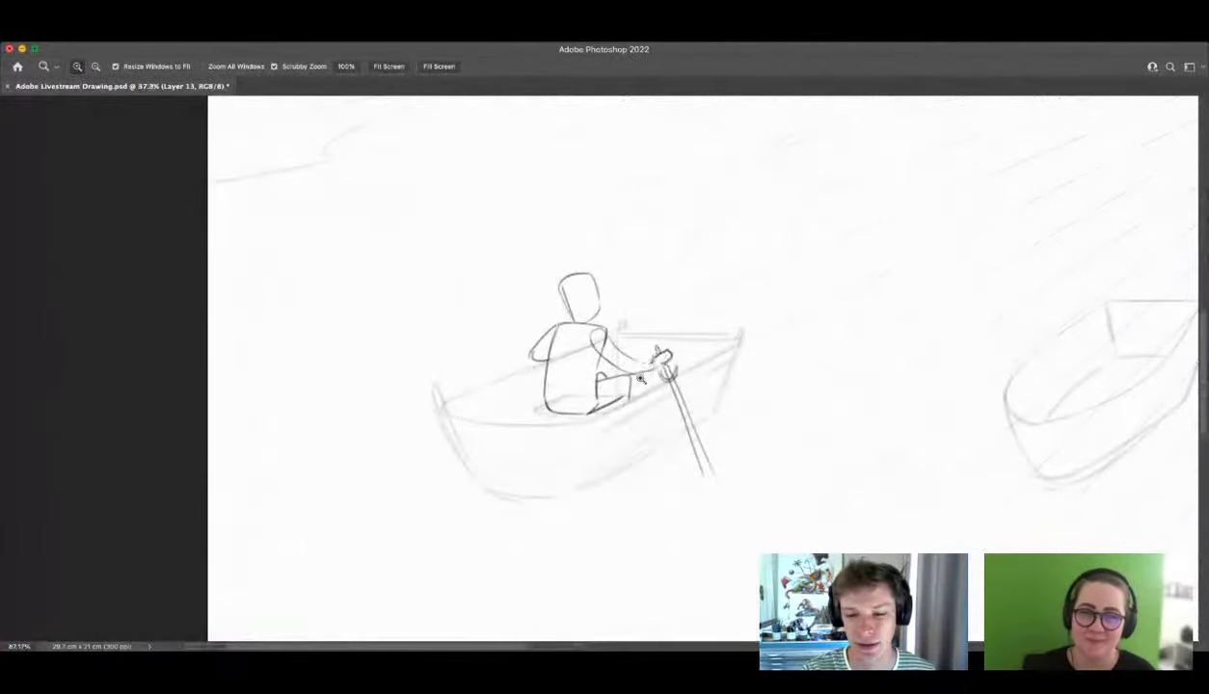
{"action": "left_click_drag", "start_coordinate": [639, 379], "coordinate": [651, 380]}
{"action": "key", "text": "b"}
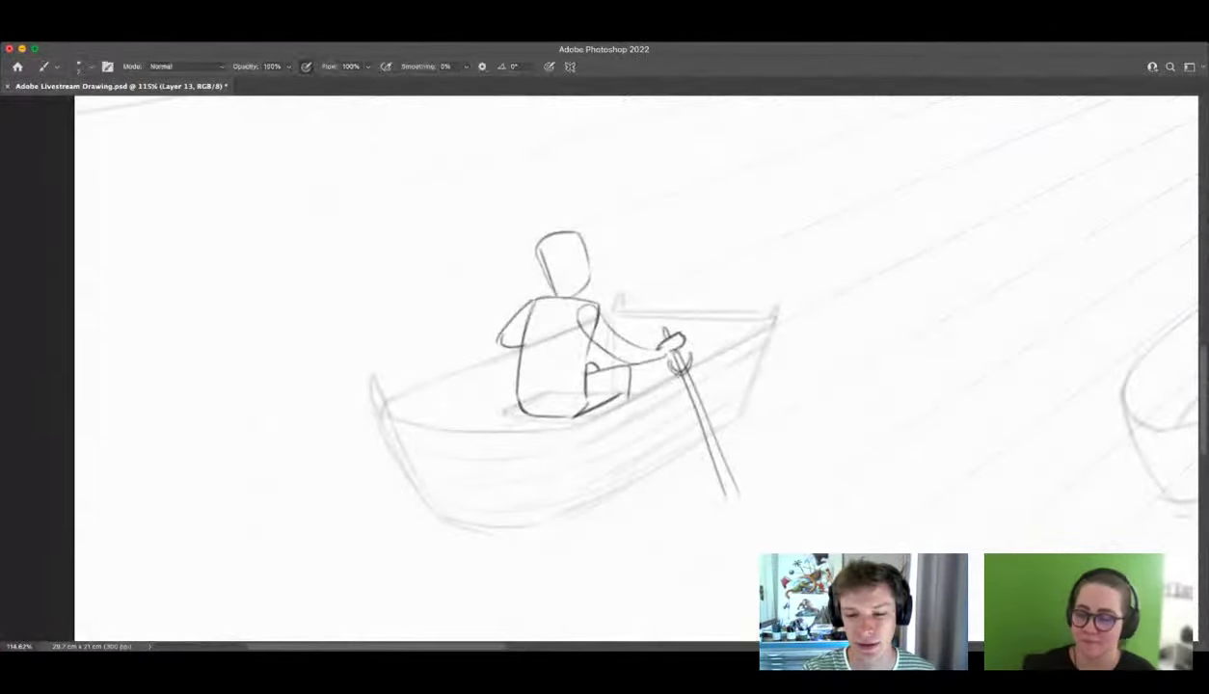
{"action": "key", "text": "shift+alt+super+n"}
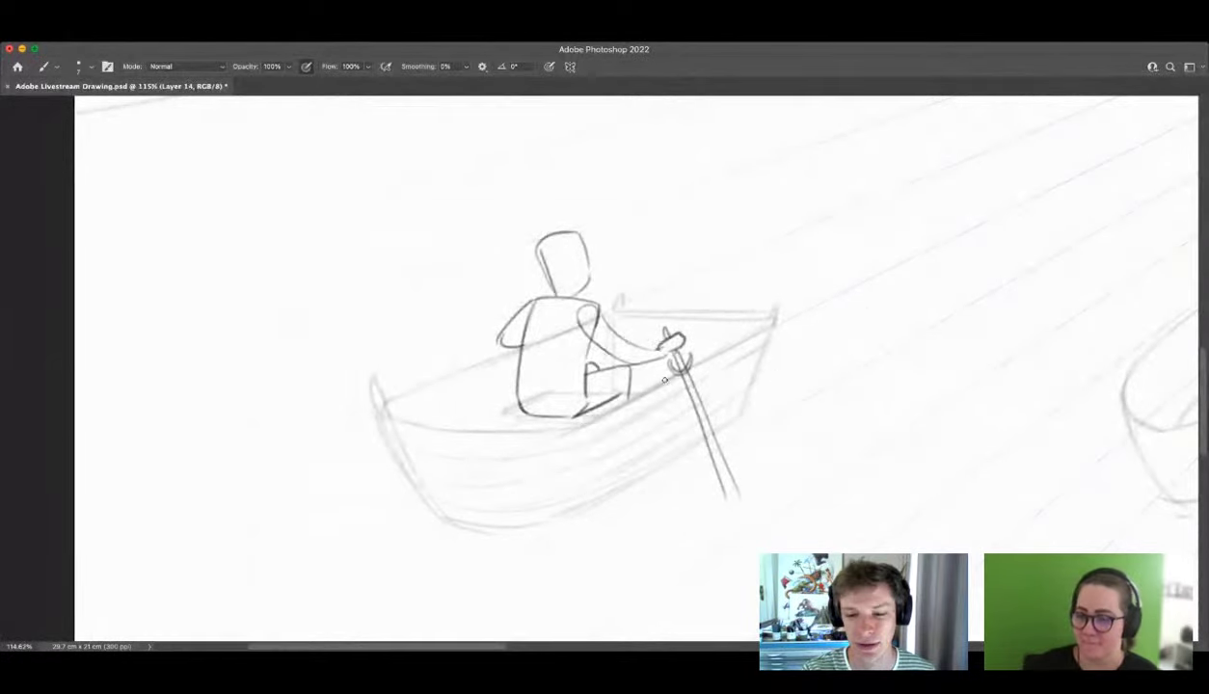
{"action": "left_click_drag", "start_coordinate": [679, 374], "coordinate": [557, 430]}
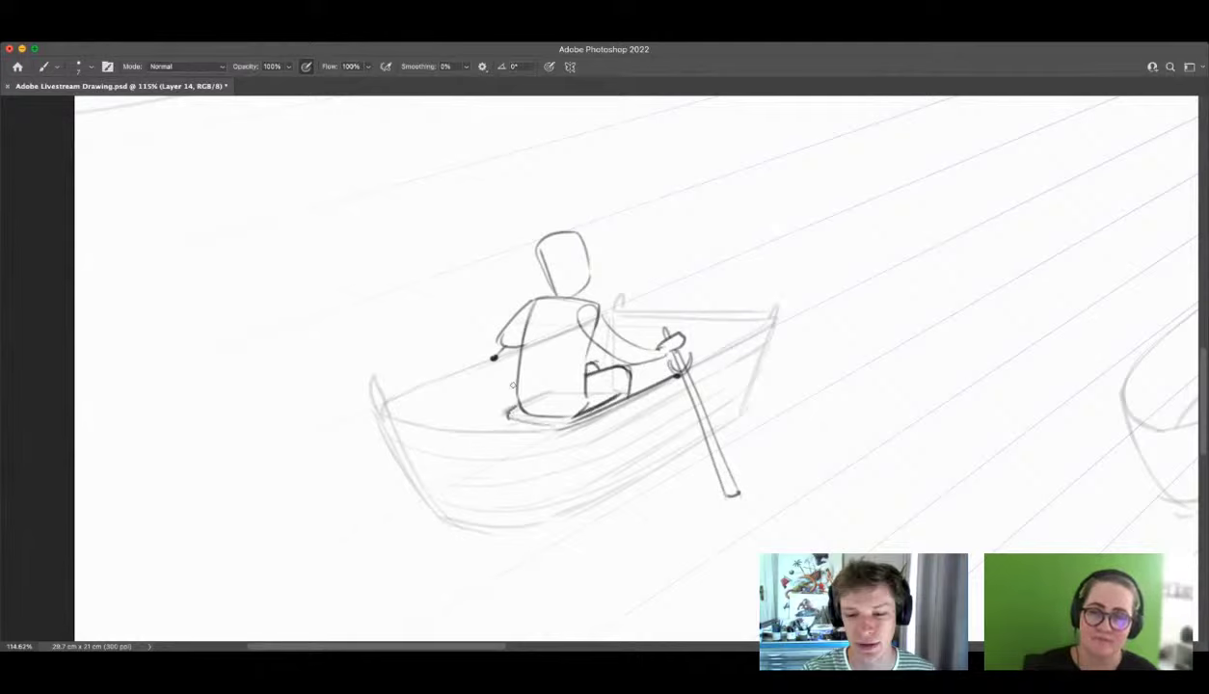
{"action": "mouse_move", "coordinate": [501, 355]}
{"action": "left_mouse_down"}
{"action": "mouse_move", "coordinate": [380, 399]}
{"action": "mouse_move", "coordinate": [418, 427]}
{"action": "mouse_move", "coordinate": [527, 435]}
{"action": "left_mouse_up"}
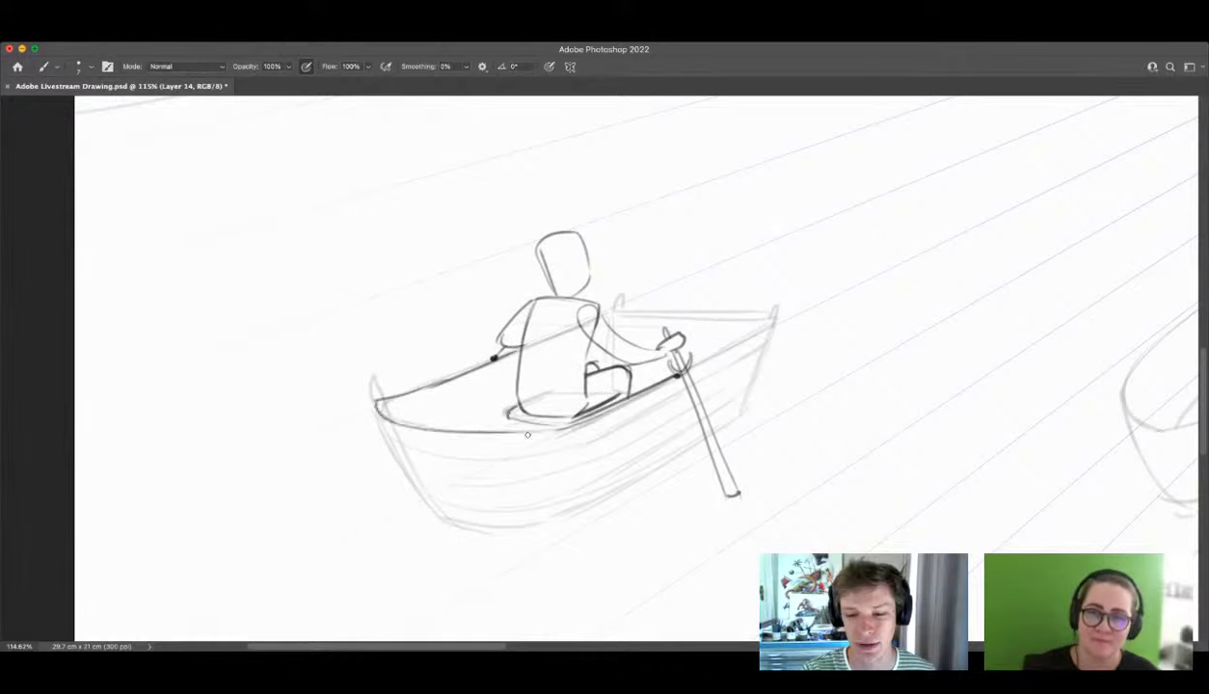
Step: Ink the rowboat's hull: the bow post, the remaining gunwale, the stern edge and the curved bottom line
{"action": "left_click_drag", "start_coordinate": [376, 411], "coordinate": [442, 513]}
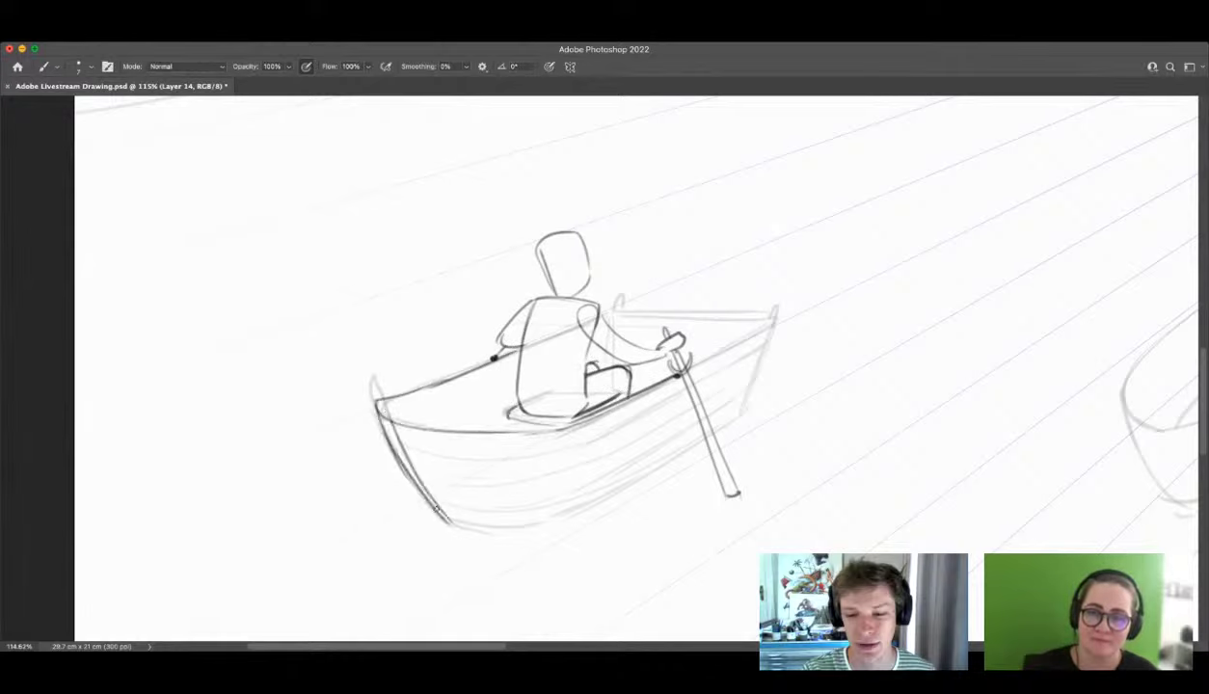
{"action": "mouse_move", "coordinate": [372, 383]}
{"action": "left_mouse_down"}
{"action": "mouse_move", "coordinate": [523, 425]}
{"action": "mouse_move", "coordinate": [399, 417]}
{"action": "mouse_move", "coordinate": [414, 422]}
{"action": "mouse_move", "coordinate": [573, 412]}
{"action": "left_mouse_up"}
{"action": "mouse_move", "coordinate": [687, 368]}
{"action": "left_mouse_down"}
{"action": "mouse_move", "coordinate": [767, 323]}
{"action": "mouse_move", "coordinate": [621, 322]}
{"action": "mouse_move", "coordinate": [630, 331]}
{"action": "mouse_move", "coordinate": [615, 316]}
{"action": "mouse_move", "coordinate": [774, 311]}
{"action": "mouse_move", "coordinate": [750, 412]}
{"action": "left_mouse_up"}
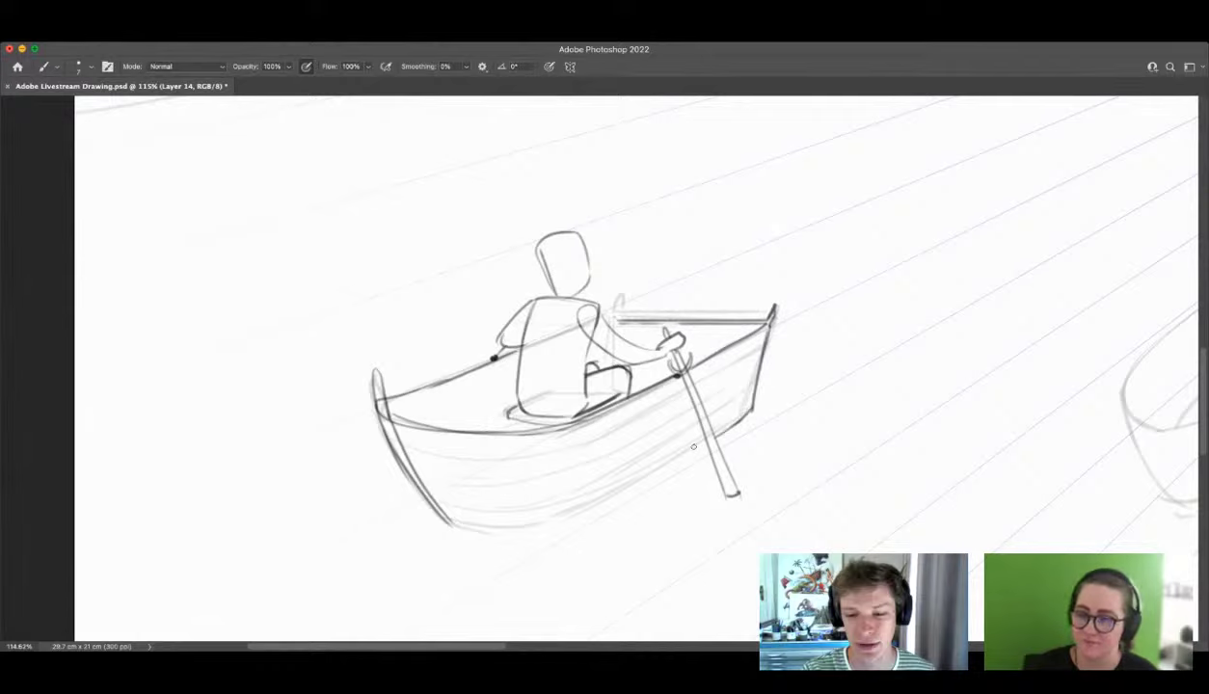
{"action": "mouse_move", "coordinate": [691, 436]}
{"action": "left_mouse_down"}
{"action": "mouse_move", "coordinate": [495, 525]}
{"action": "mouse_move", "coordinate": [564, 460]}
{"action": "mouse_move", "coordinate": [474, 489]}
{"action": "mouse_move", "coordinate": [530, 457]}
{"action": "mouse_move", "coordinate": [517, 496]}
{"action": "left_mouse_up"}
Step: Add a hanging lifebuoy on the rowboat's side, a fender by the bow and plank lines inside the boat
{"action": "left_click_drag", "start_coordinate": [527, 441], "coordinate": [543, 463]}
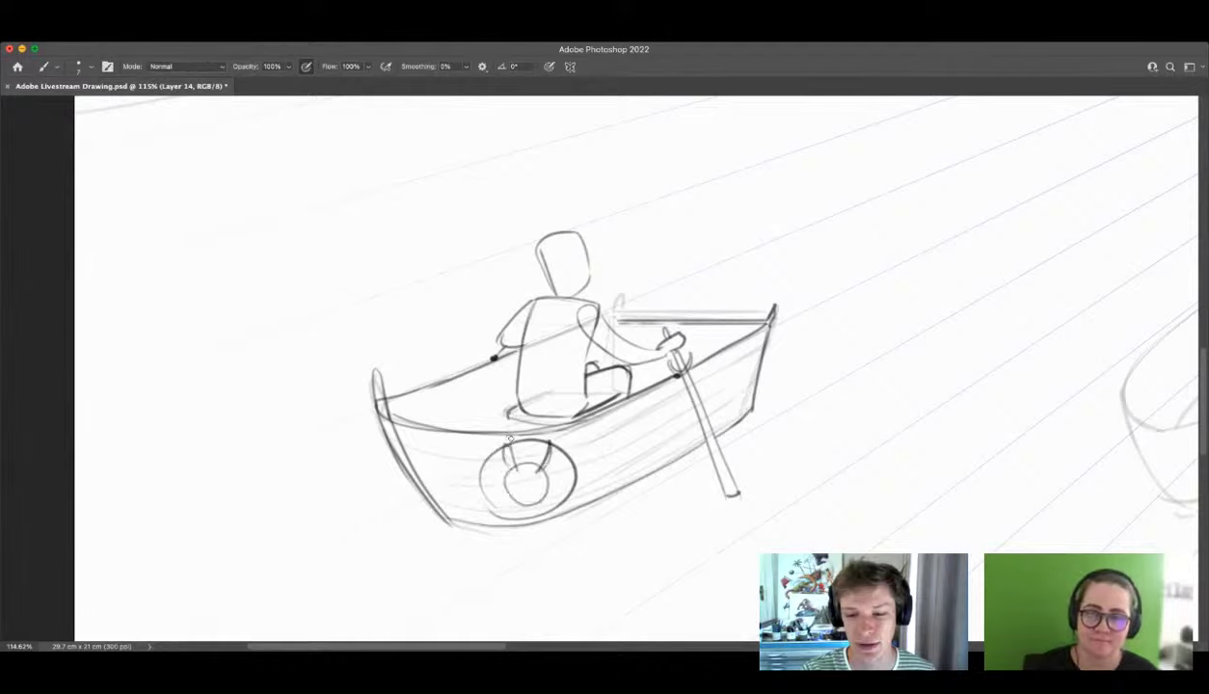
{"action": "mouse_move", "coordinate": [380, 421]}
{"action": "left_mouse_down"}
{"action": "mouse_move", "coordinate": [373, 455]}
{"action": "mouse_move", "coordinate": [396, 485]}
{"action": "left_mouse_up"}
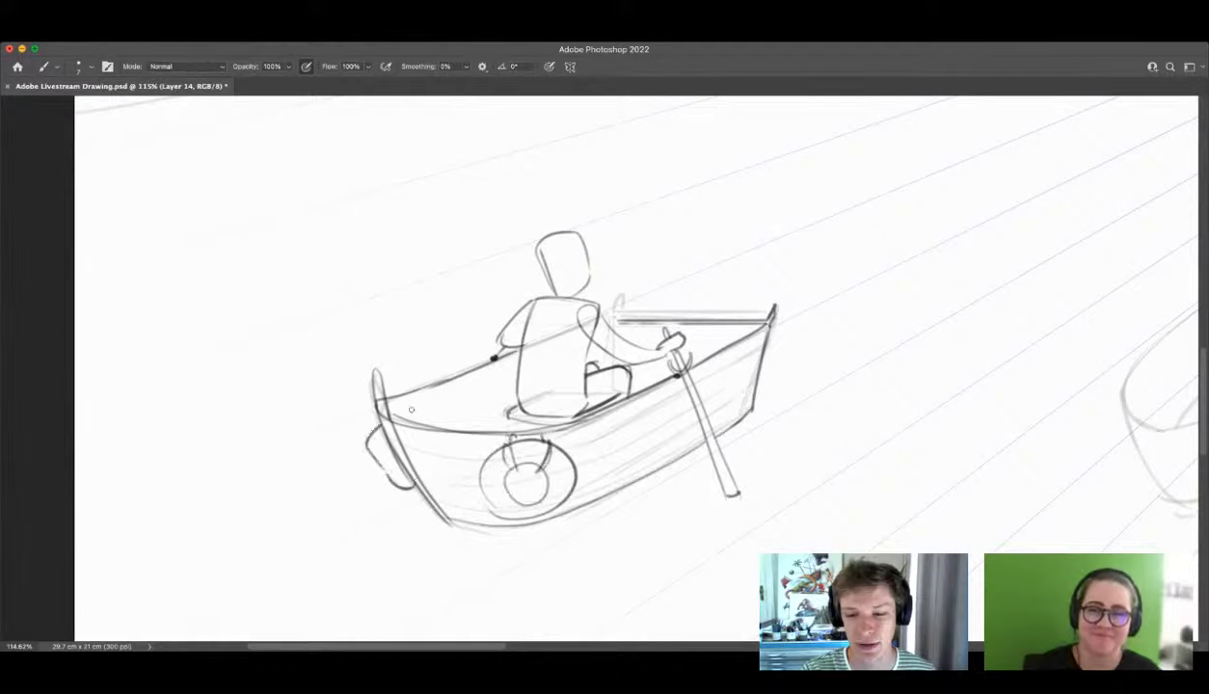
{"action": "mouse_move", "coordinate": [385, 402]}
{"action": "left_mouse_down"}
{"action": "mouse_move", "coordinate": [521, 355]}
{"action": "mouse_move", "coordinate": [510, 387]}
{"action": "mouse_move", "coordinate": [454, 416]}
{"action": "mouse_move", "coordinate": [519, 391]}
{"action": "mouse_move", "coordinate": [457, 420]}
{"action": "left_mouse_up"}
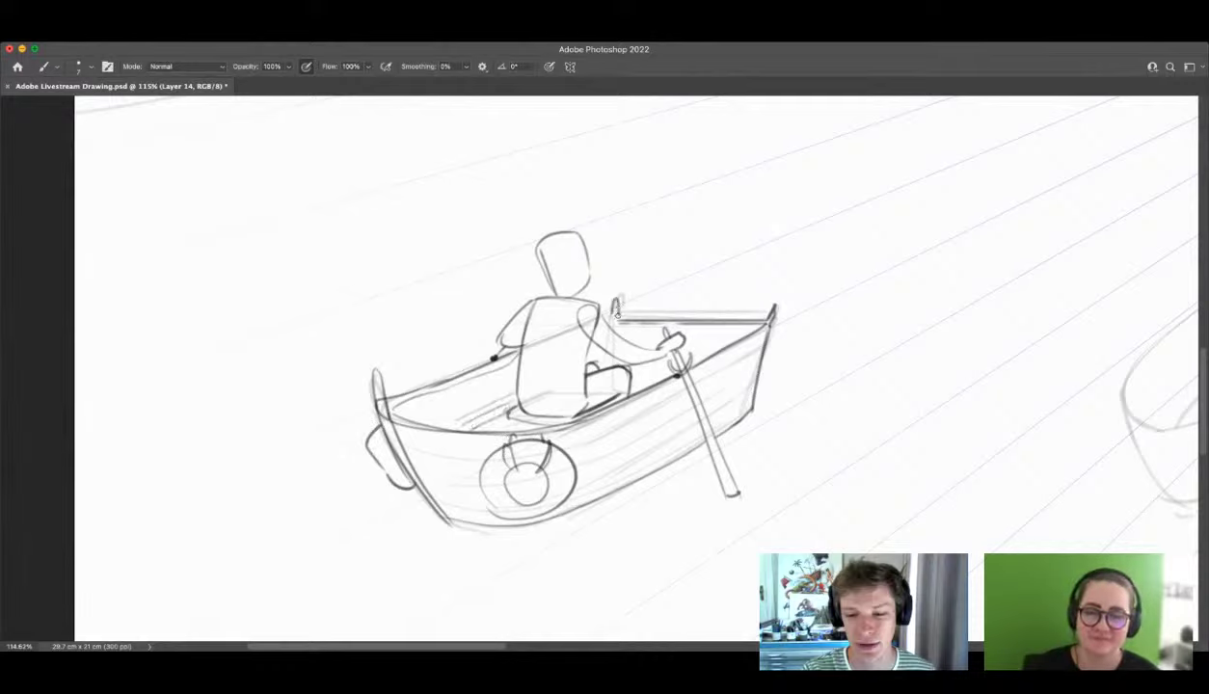
Step: Draw a jagged grassy slope rising from behind the woman's skirt to the canvas edge
{"action": "key", "text": "z"}
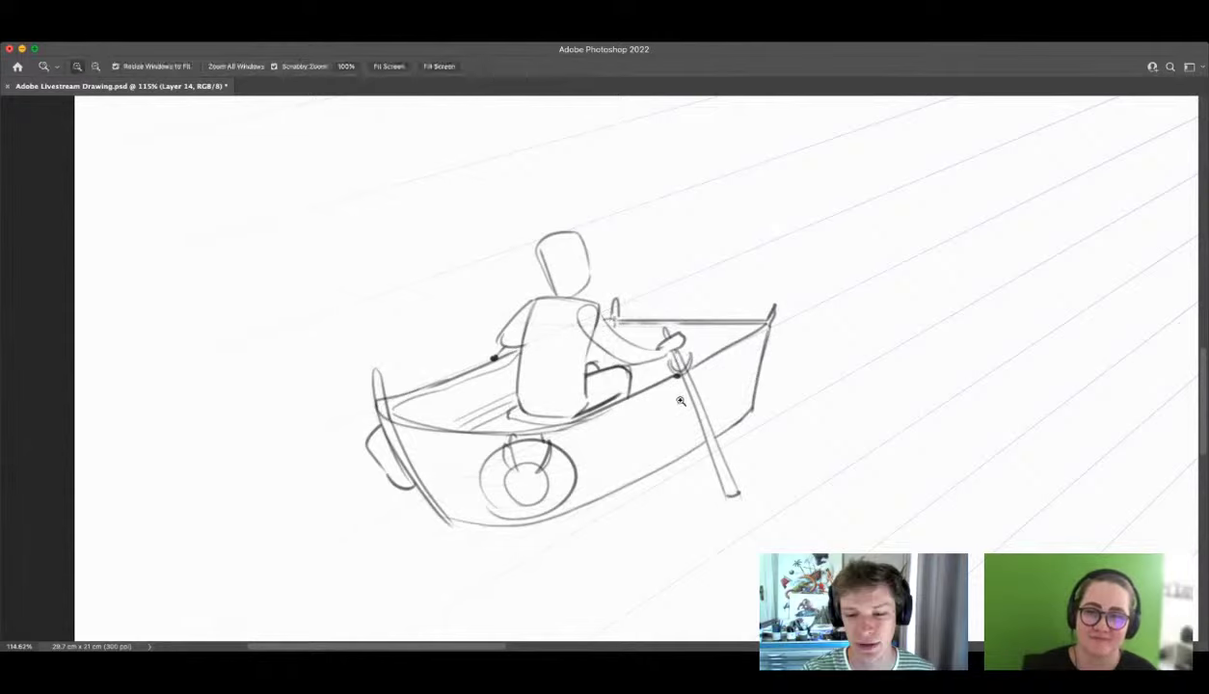
{"action": "left_click_drag", "start_coordinate": [969, 311], "coordinate": [777, 396]}
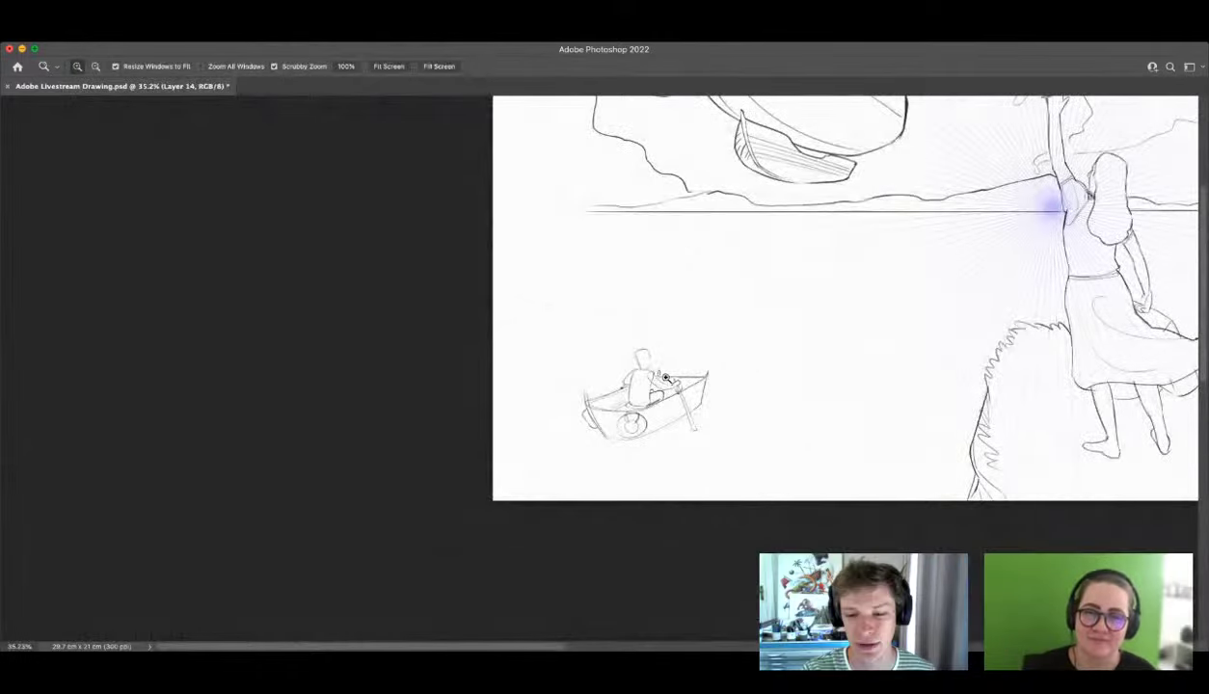
{"action": "mouse_move", "coordinate": [626, 332]}
{"action": "left_mouse_down"}
{"action": "mouse_move", "coordinate": [515, 343]}
{"action": "mouse_move", "coordinate": [714, 318]}
{"action": "mouse_move", "coordinate": [680, 359]}
{"action": "mouse_move", "coordinate": [736, 393]}
{"action": "mouse_move", "coordinate": [904, 372]}
{"action": "mouse_move", "coordinate": [844, 345]}
{"action": "left_mouse_up"}
{"action": "key", "text": "b"}
{"action": "key", "text": "z"}
{"action": "key", "text": "b"}
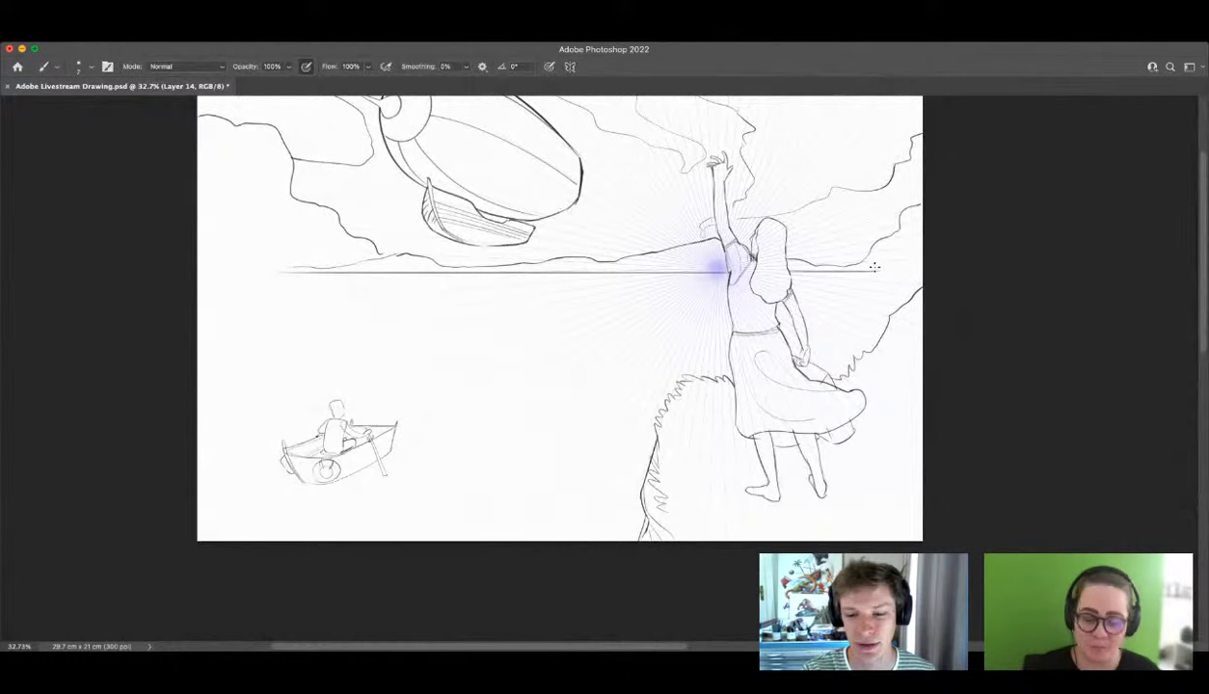
Step: Extend the horizon line to both side edges of the canvas
{"action": "left_click_drag", "start_coordinate": [874, 271], "coordinate": [928, 271]}
{"action": "key", "text": "z"}
{"action": "left_click_drag", "start_coordinate": [831, 393], "coordinate": [804, 391]}
{"action": "left_click_drag", "start_coordinate": [726, 349], "coordinate": [761, 354]}
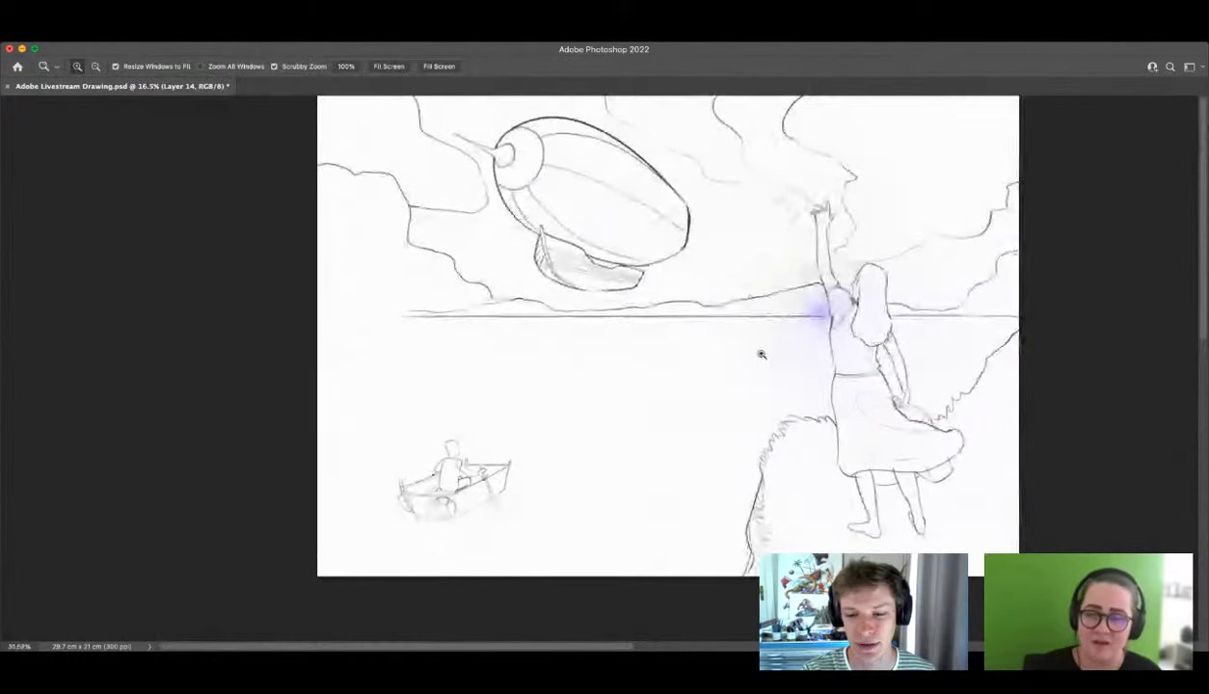
{"action": "key", "text": "b"}
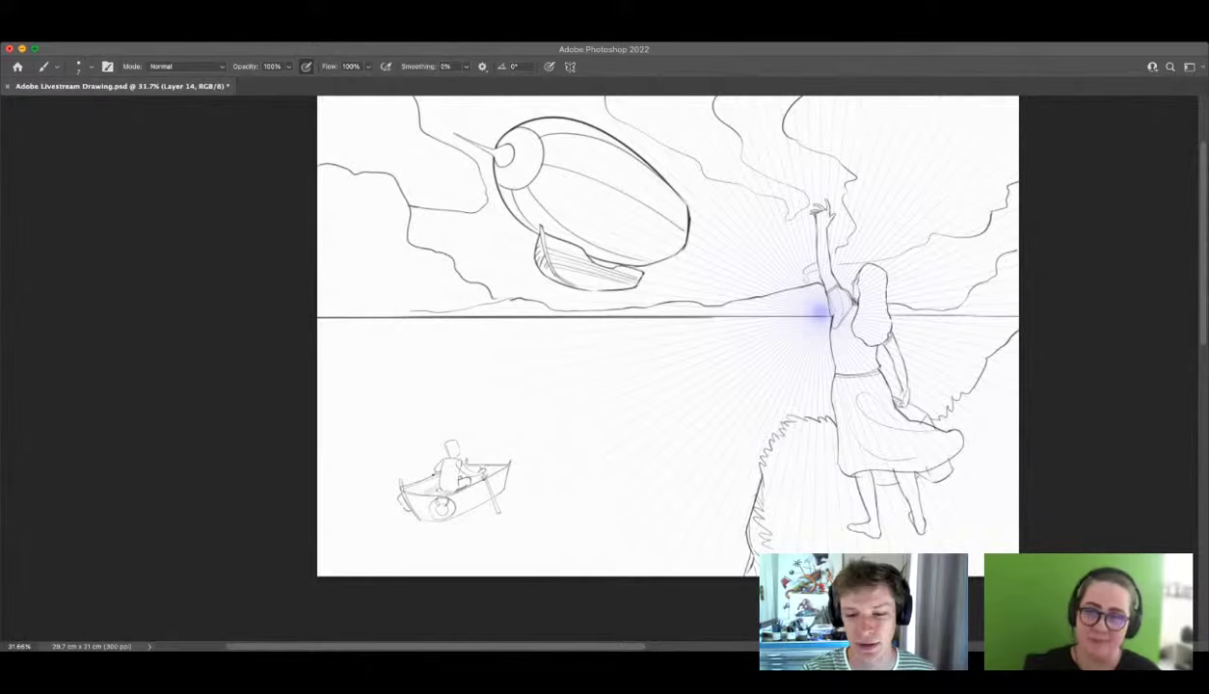
Step: Lasso the woman's raised arm from the hand down to the shoulder
{"action": "key", "text": "z"}
{"action": "left_click_drag", "start_coordinate": [594, 405], "coordinate": [552, 415]}
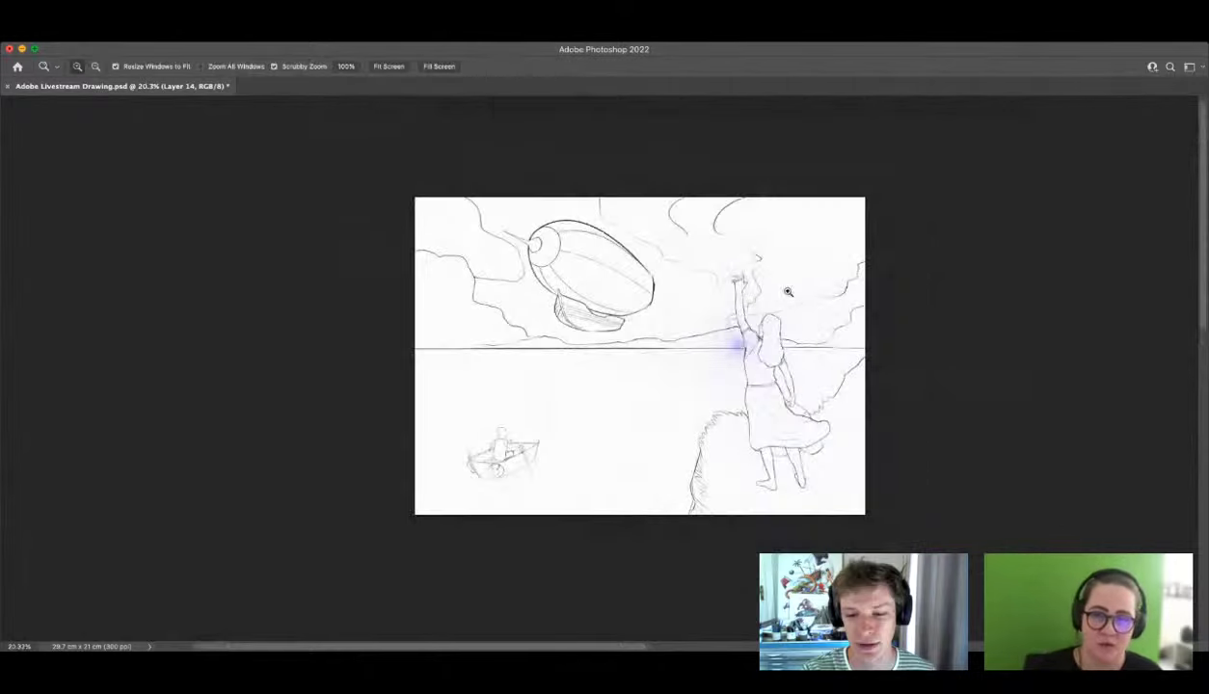
{"action": "left_click_drag", "start_coordinate": [754, 310], "coordinate": [771, 338]}
{"action": "scroll", "coordinate": [771, 338], "scroll_direction": "up", "scroll_amount": 2}
{"action": "scroll", "coordinate": [776, 342], "scroll_direction": "down", "scroll_amount": 1}
{"action": "scroll", "coordinate": [786, 349], "scroll_direction": "up", "scroll_amount": 3}
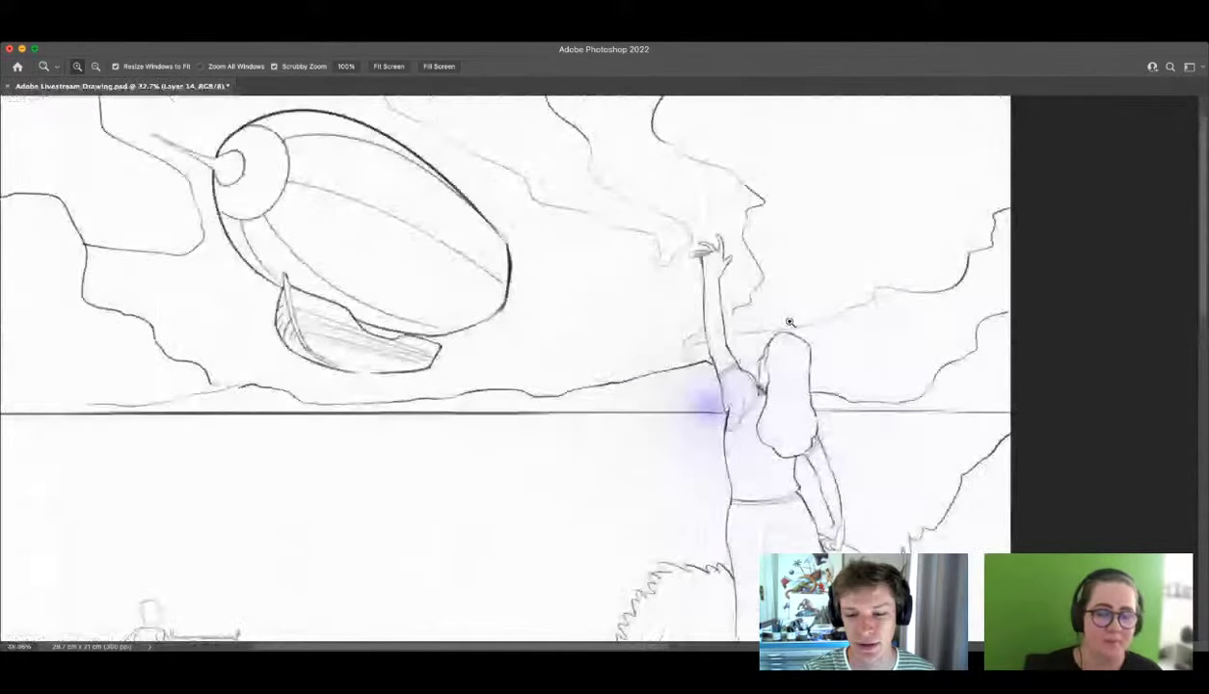
{"action": "key", "text": "l"}
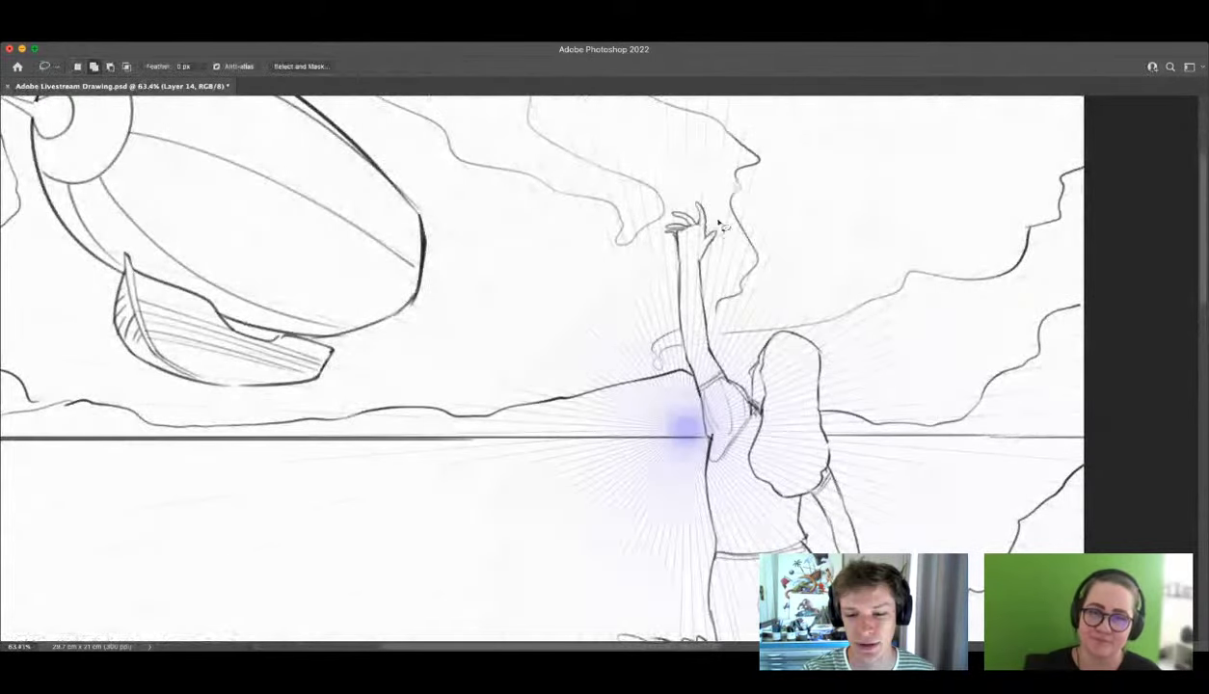
{"action": "mouse_move", "coordinate": [713, 205]}
{"action": "left_mouse_down"}
{"action": "mouse_move", "coordinate": [718, 355]}
{"action": "mouse_move", "coordinate": [759, 412]}
{"action": "left_mouse_up"}
{"action": "key", "text": "m"}
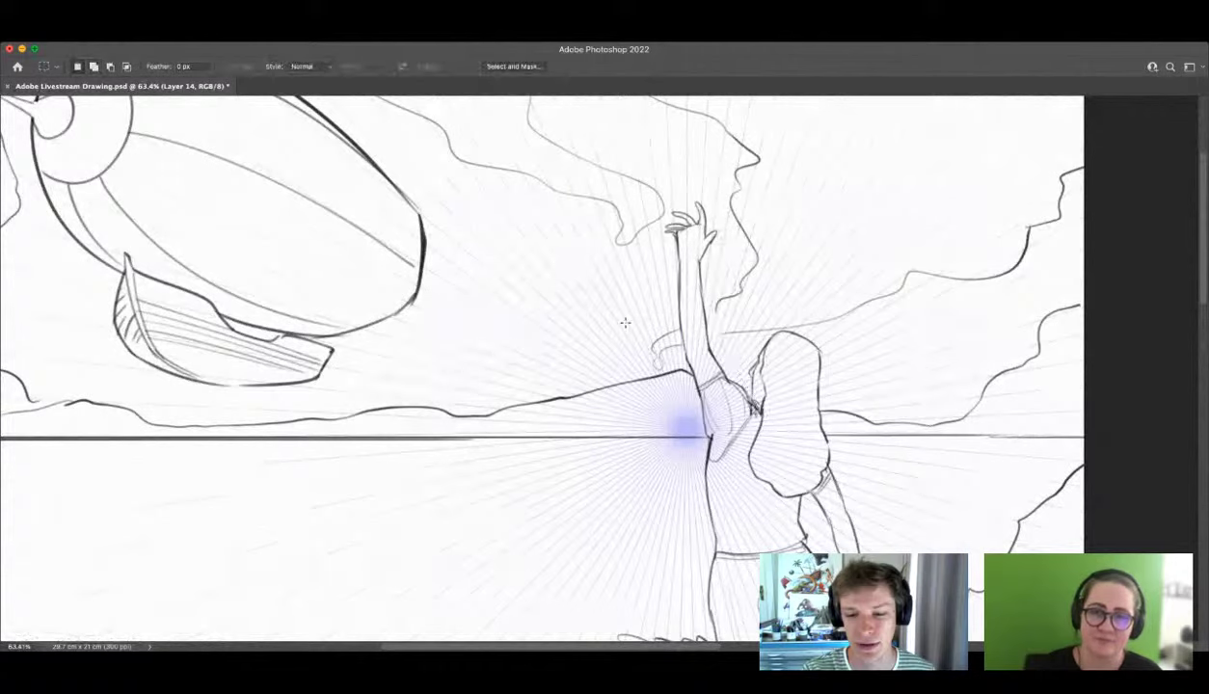
{"action": "key", "text": "l"}
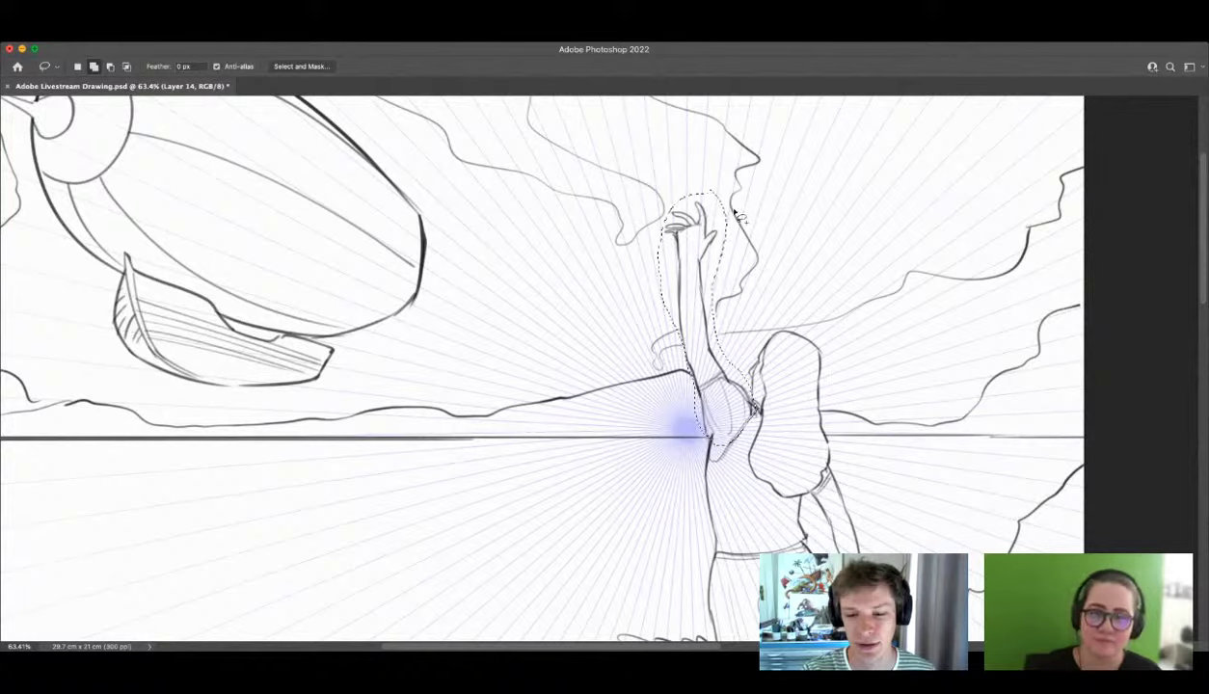
Step: Try rotating the selected arm around its centre, and undo the rotation
{"action": "key", "text": "v"}
{"action": "mouse_move", "coordinate": [729, 243]}
{"action": "left_mouse_down"}
{"action": "mouse_move", "coordinate": [621, 241]}
{"action": "mouse_move", "coordinate": [847, 245]}
{"action": "mouse_move", "coordinate": [702, 269]}
{"action": "left_mouse_up"}
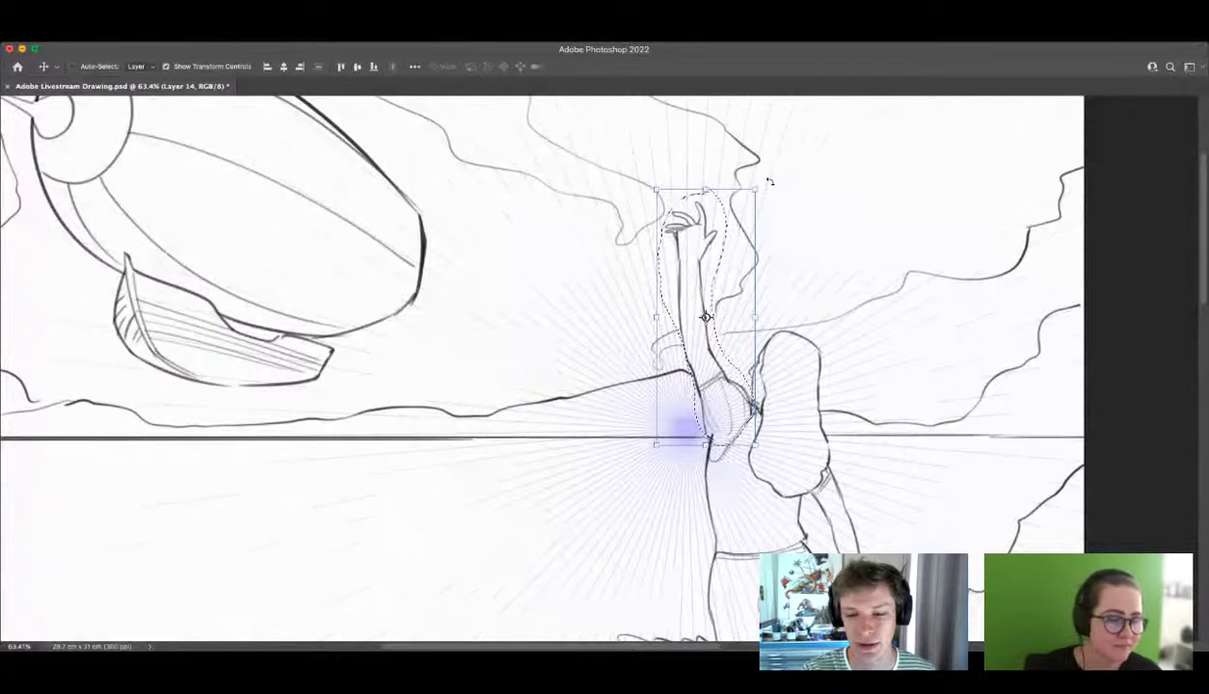
{"action": "left_click_drag", "start_coordinate": [769, 181], "coordinate": [796, 215]}
{"action": "key", "text": "super+z"}
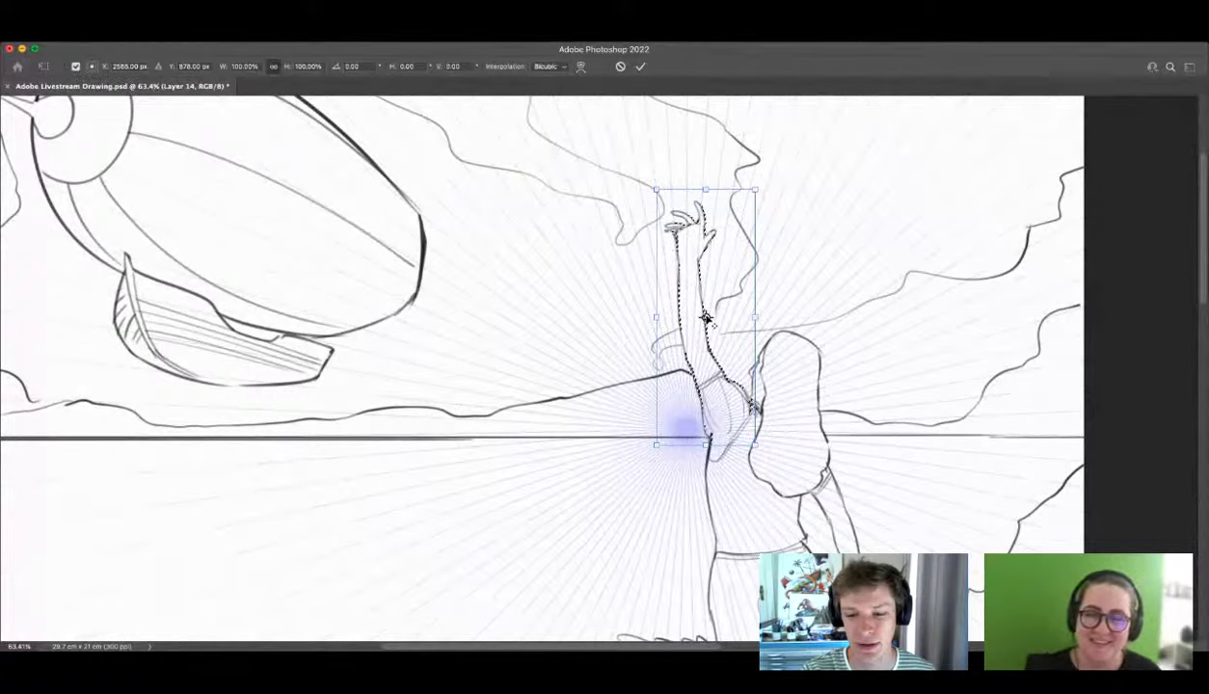
Step: Try transforming the arm around a pivot placed beside the hand, and undo the attempts
{"action": "left_click_drag", "start_coordinate": [704, 318], "coordinate": [726, 213]}
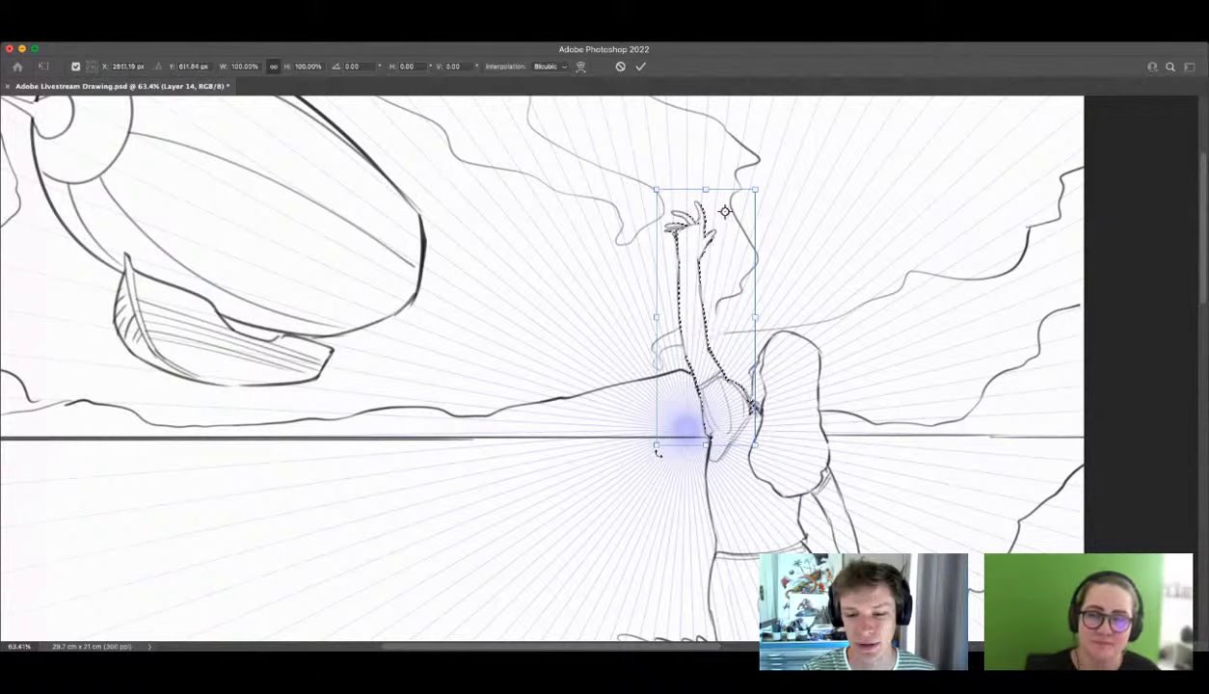
{"action": "left_click_drag", "start_coordinate": [657, 444], "coordinate": [675, 392]}
{"action": "key", "text": "super+z"}
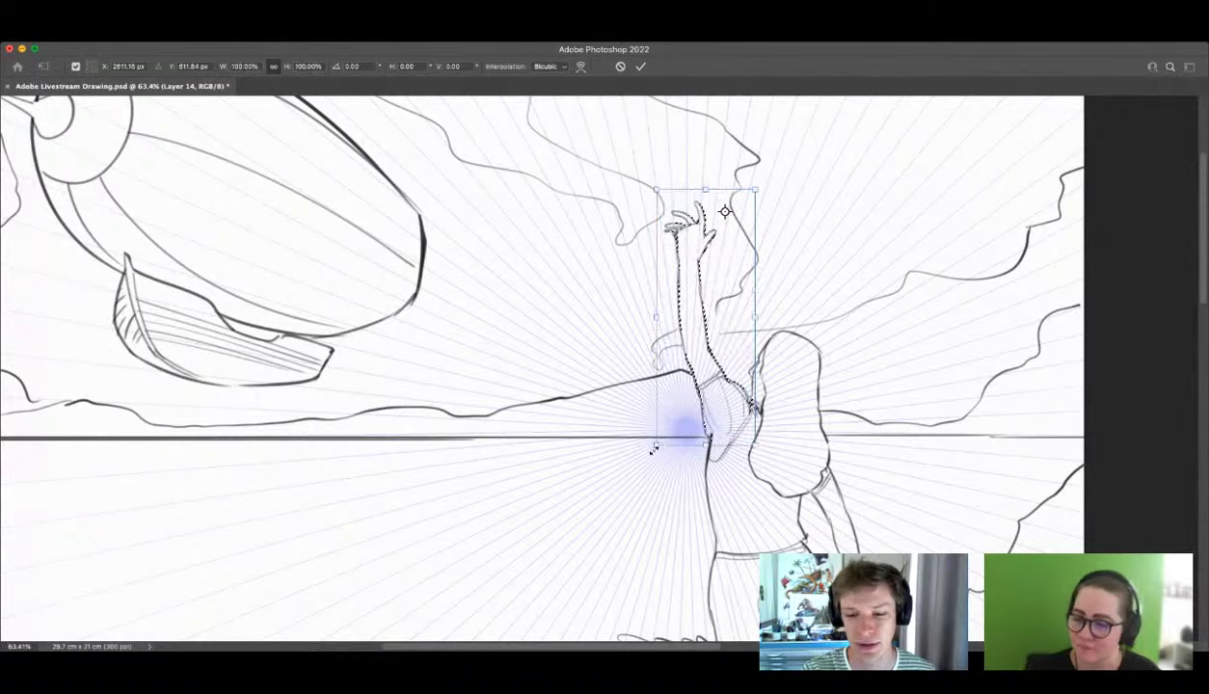
{"action": "left_click_drag", "start_coordinate": [647, 456], "coordinate": [885, 370]}
{"action": "key", "text": "super+z"}
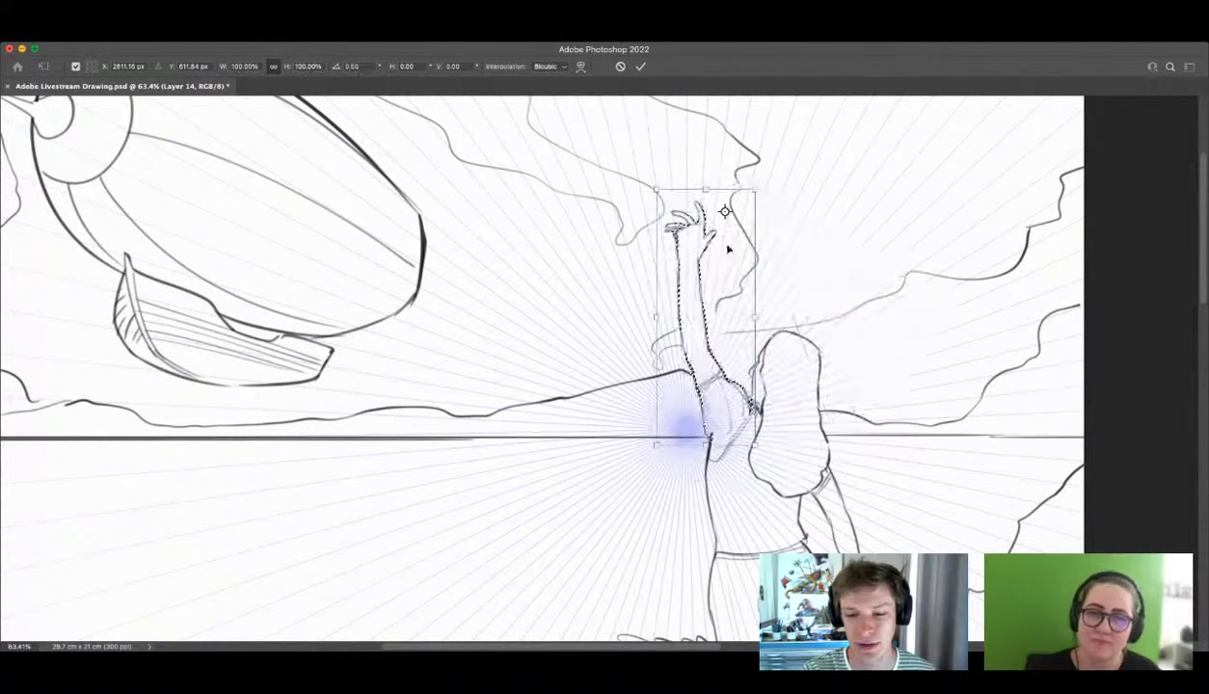
Step: Rotate the arm about -14.7° around a pivot at the shoulder, nudge it to fit the body, apply the transform and deselect
{"action": "left_click_drag", "start_coordinate": [725, 212], "coordinate": [733, 414]}
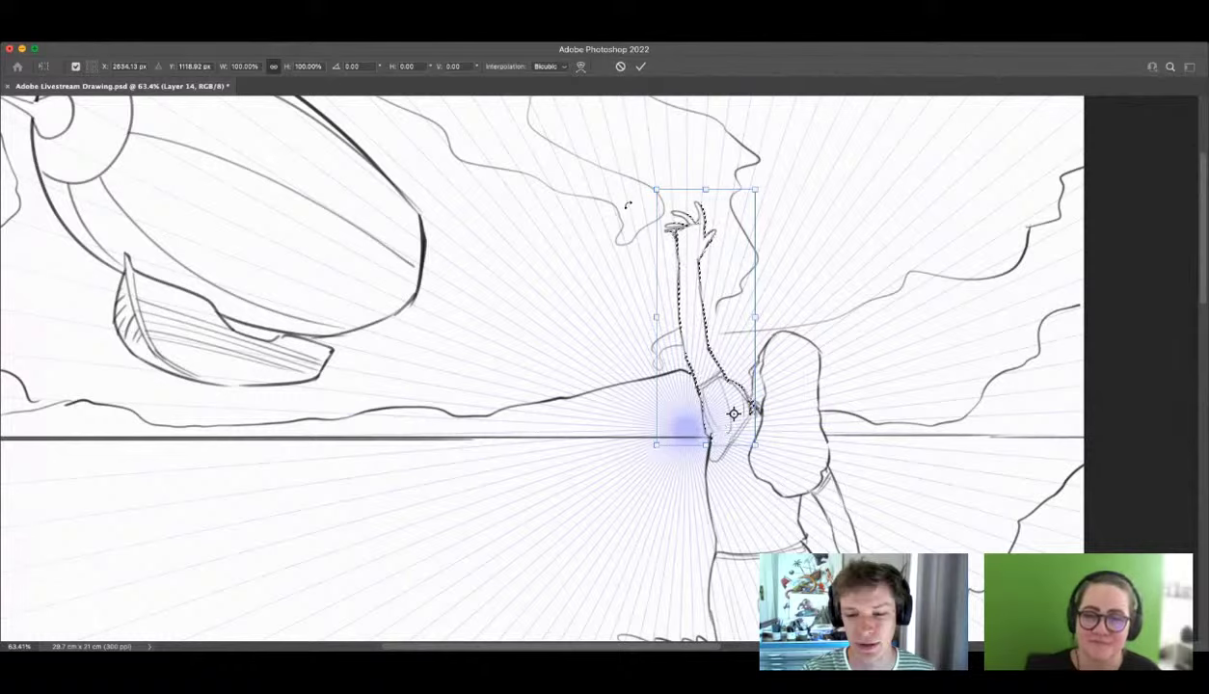
{"action": "left_click_drag", "start_coordinate": [623, 203], "coordinate": [607, 243]}
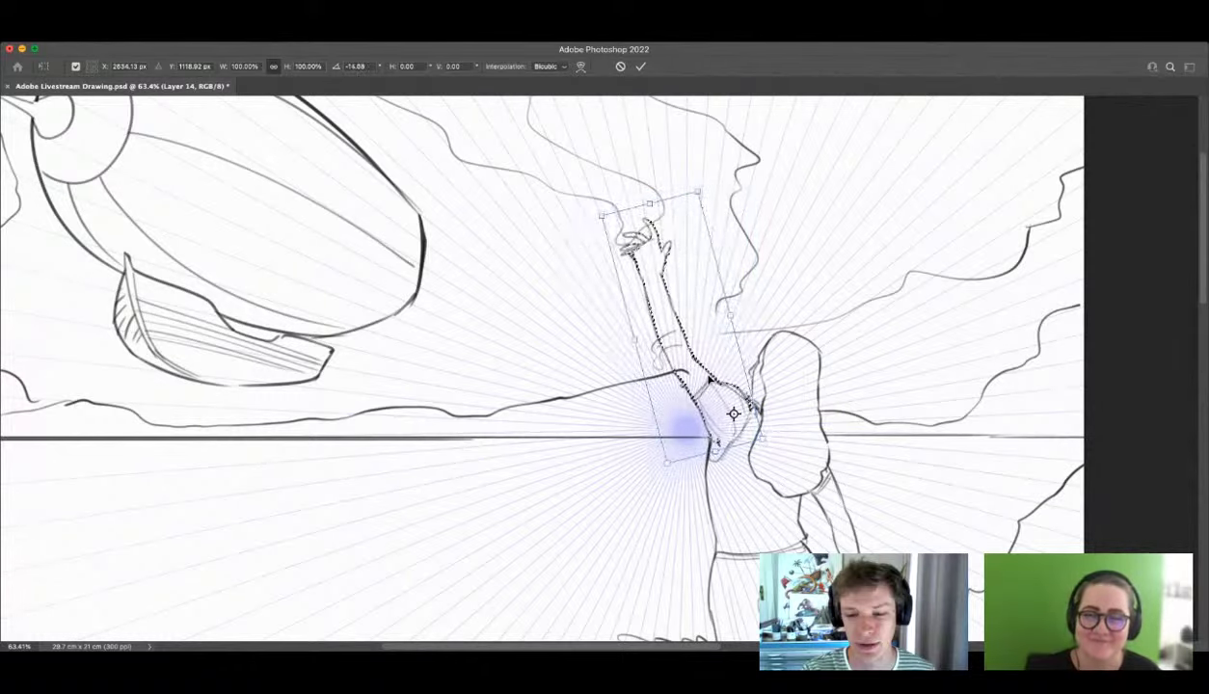
{"action": "left_click_drag", "start_coordinate": [709, 380], "coordinate": [706, 386]}
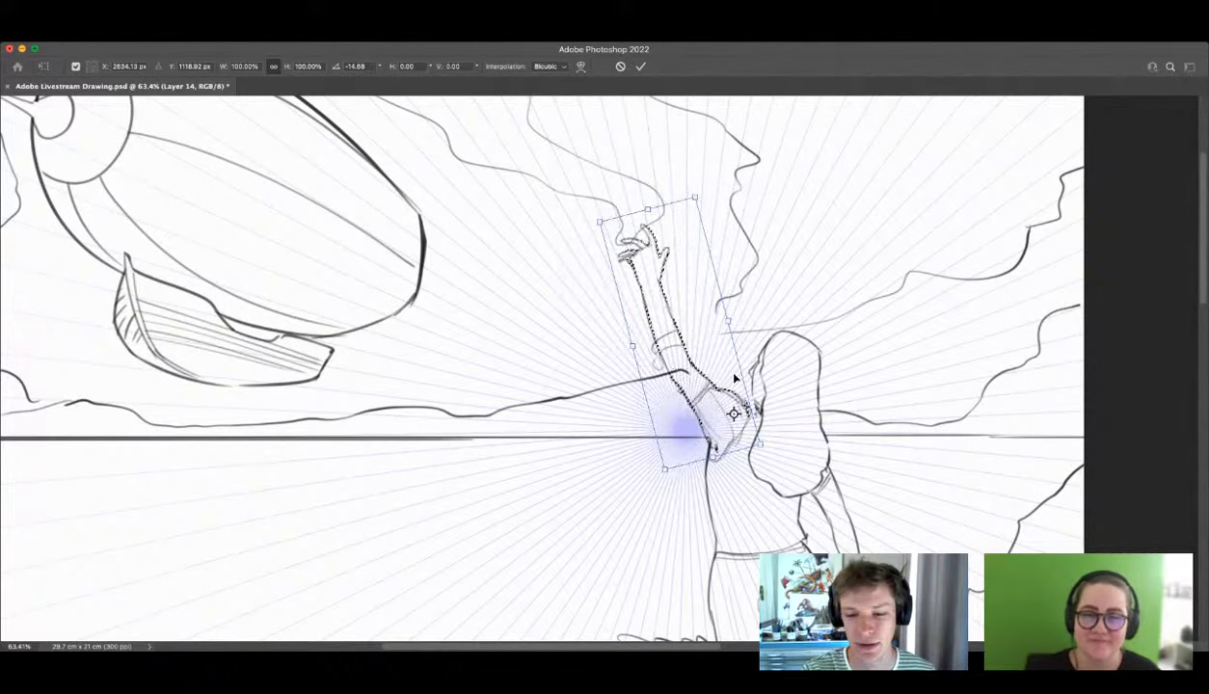
{"action": "left_click_drag", "start_coordinate": [720, 403], "coordinate": [723, 402]}
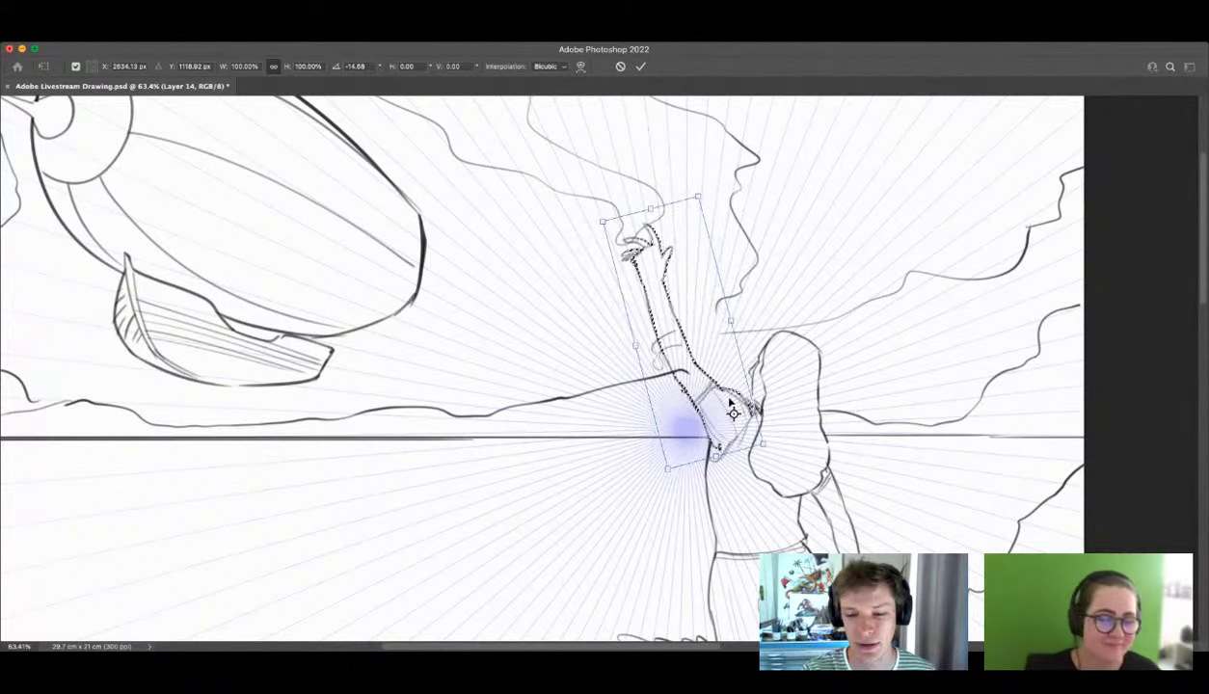
{"action": "key", "text": "Return"}
{"action": "key", "text": "ctrl+d"}
{"action": "key", "text": "z"}
{"action": "left_click_drag", "start_coordinate": [698, 275], "coordinate": [588, 290]}
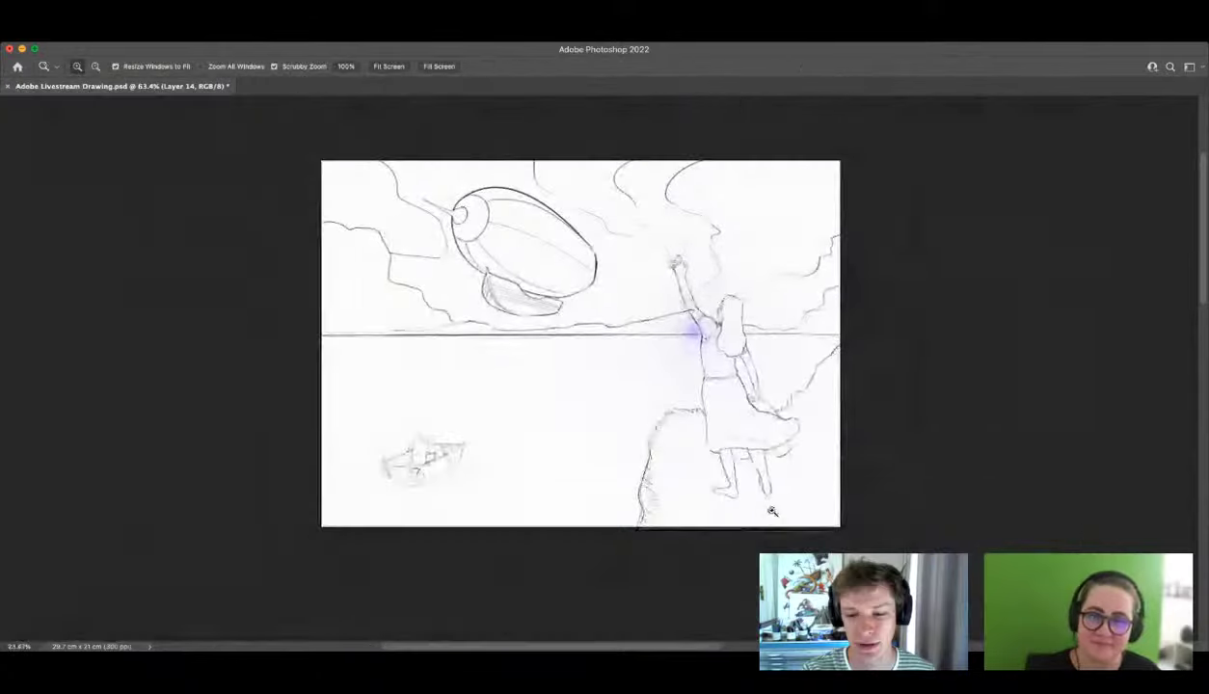
{"action": "left_click_drag", "start_coordinate": [743, 448], "coordinate": [783, 444]}
{"action": "left_click_drag", "start_coordinate": [743, 316], "coordinate": [800, 316]}
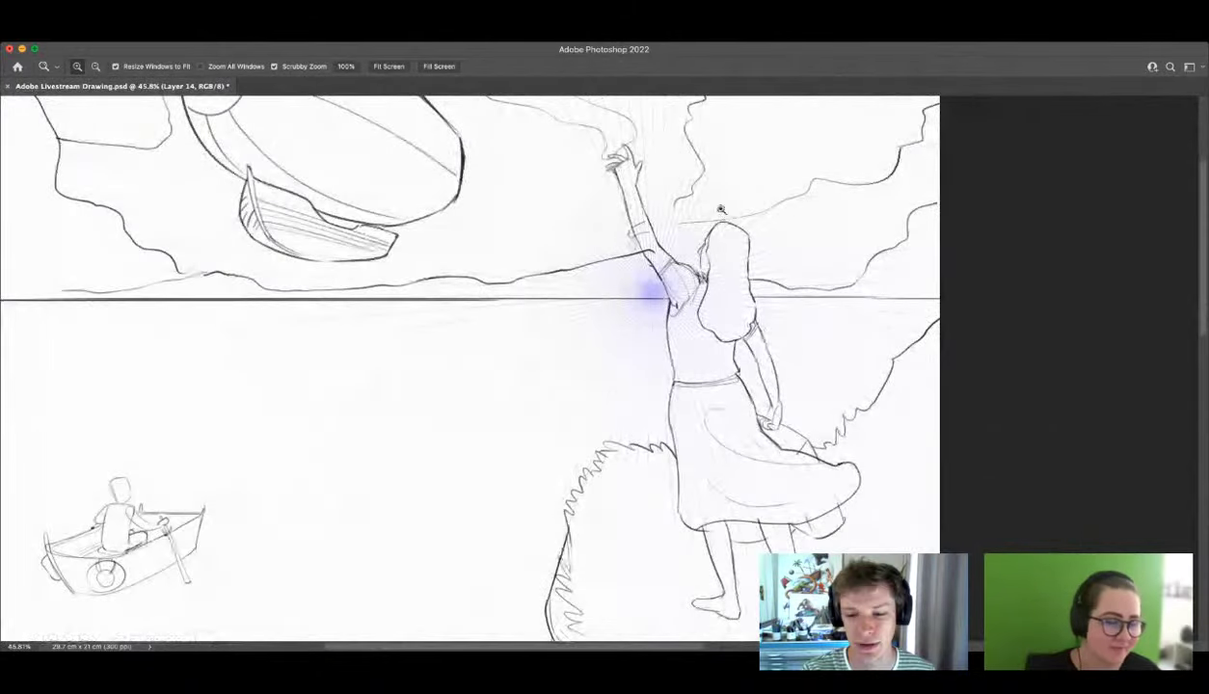
Step: Examine the woman's adjusted arm up close and check the whole composition from a distance
{"action": "left_click_drag", "start_coordinate": [721, 210], "coordinate": [742, 214]}
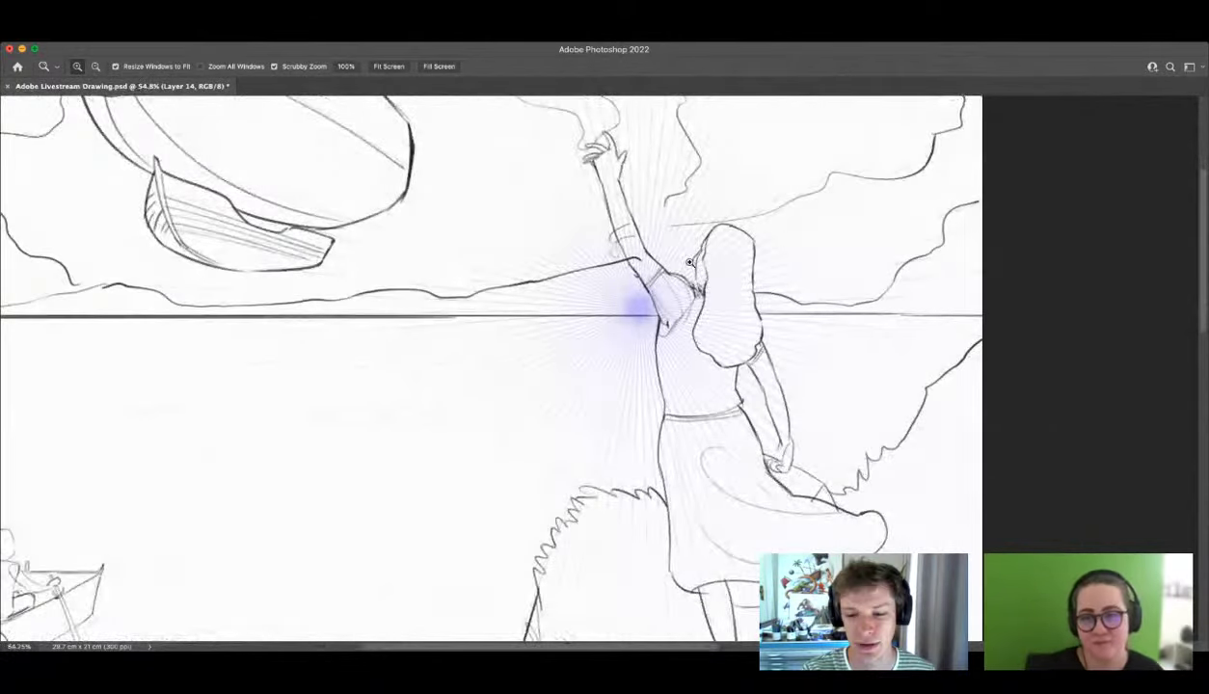
{"action": "key", "text": "b"}
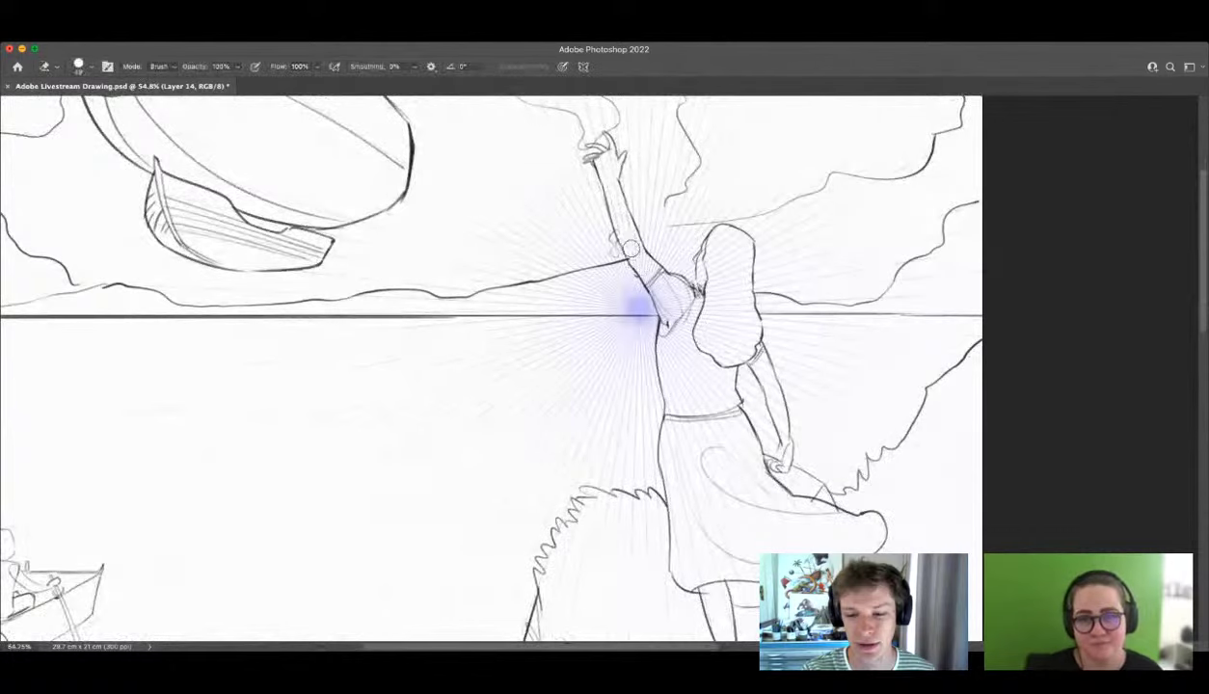
{"action": "key", "text": "z"}
{"action": "left_click_drag", "start_coordinate": [718, 274], "coordinate": [666, 290]}
{"action": "left_click_drag", "start_coordinate": [721, 316], "coordinate": [759, 292]}
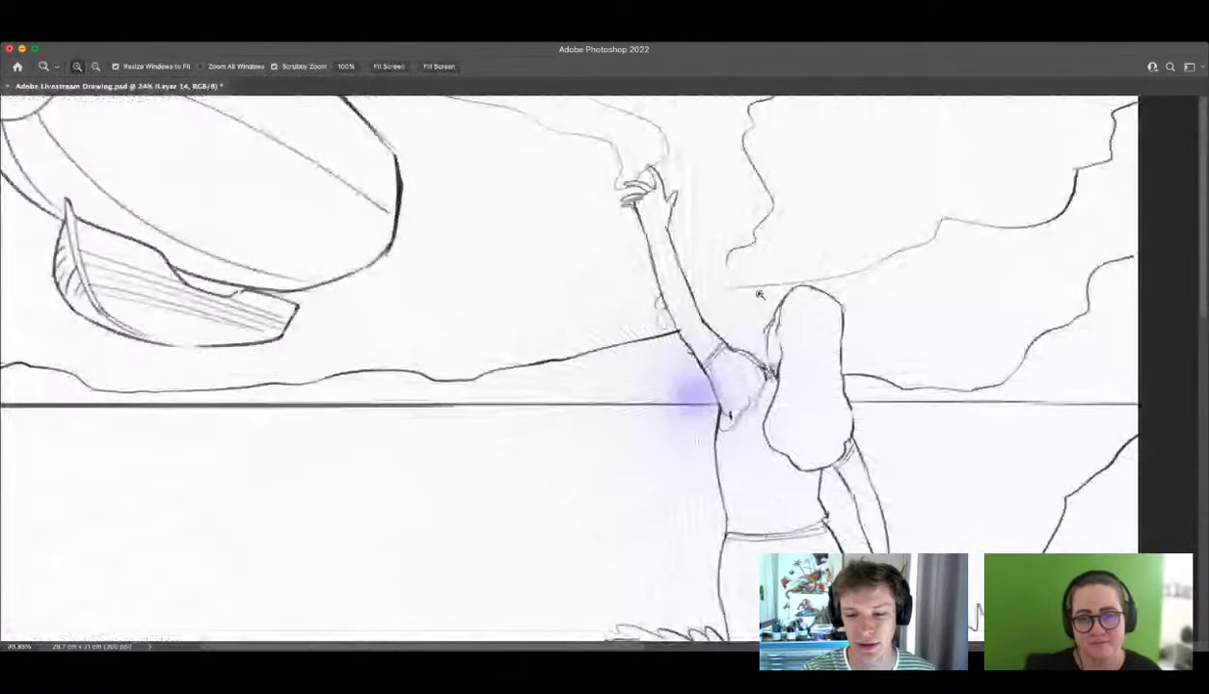
{"action": "key", "text": "b"}
{"action": "key", "text": "z"}
{"action": "left_click_drag", "start_coordinate": [858, 320], "coordinate": [738, 347]}
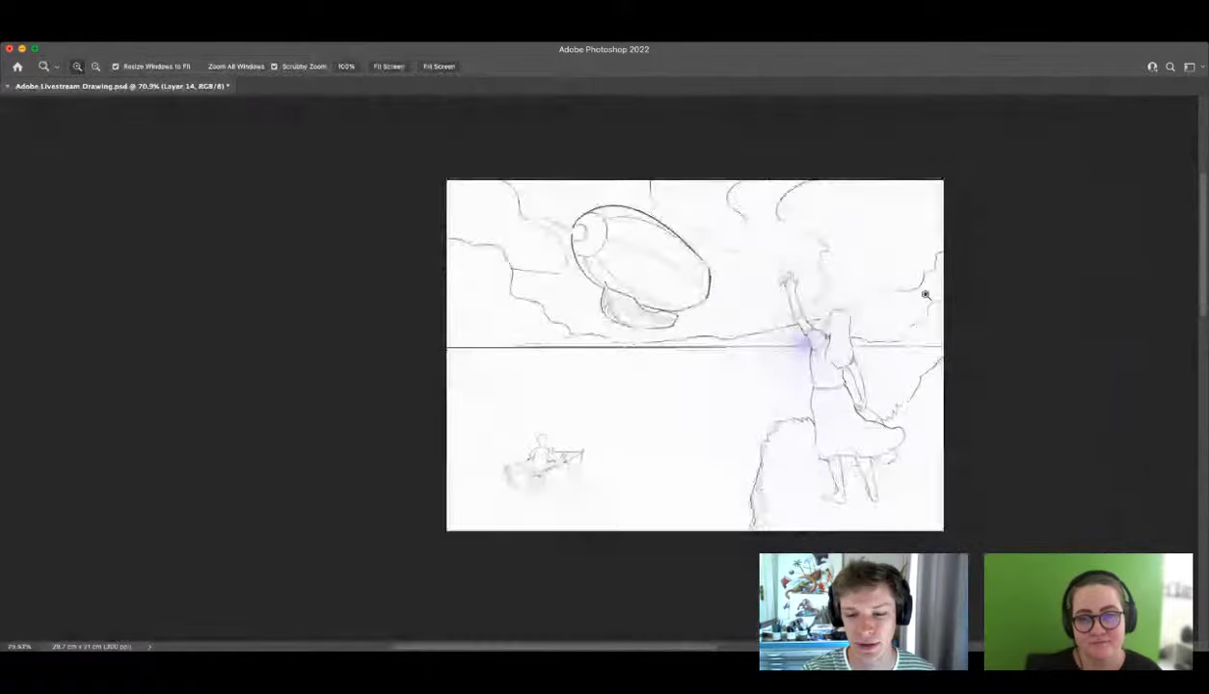
{"action": "left_click_drag", "start_coordinate": [765, 446], "coordinate": [773, 446]}
{"action": "left_click_drag", "start_coordinate": [645, 443], "coordinate": [687, 445]}
{"action": "key", "text": "b"}
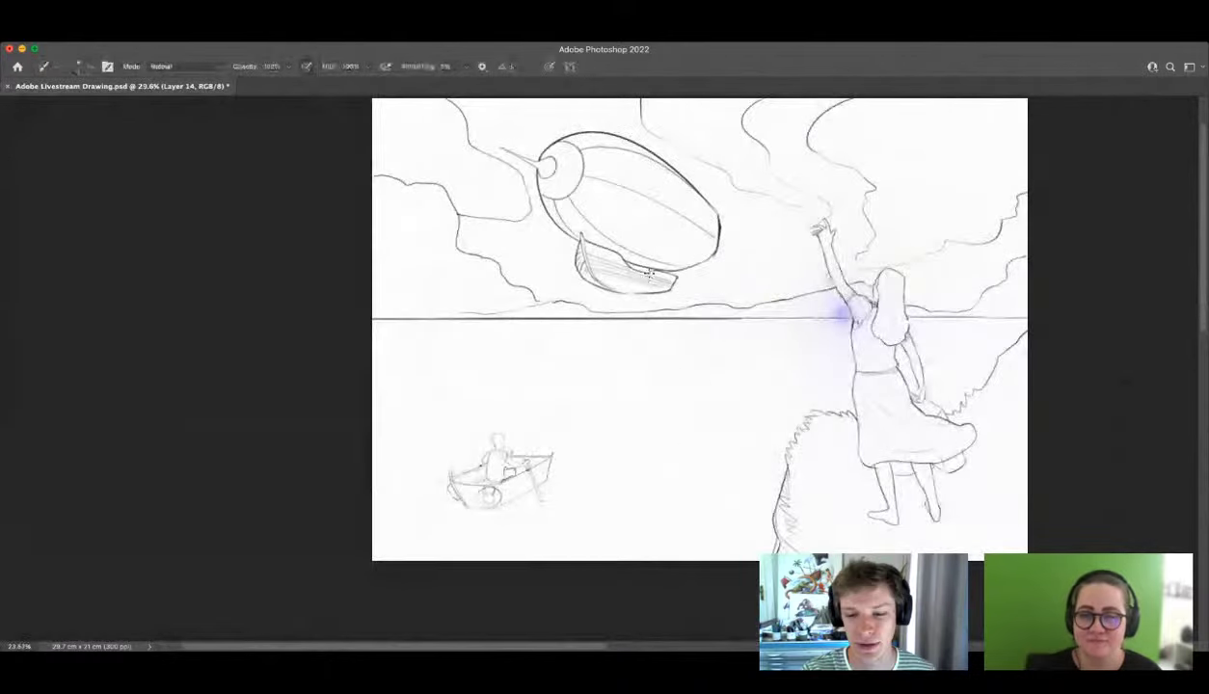
{"action": "key", "text": "z"}
{"action": "left_click_drag", "start_coordinate": [644, 485], "coordinate": [612, 468]}
{"action": "left_click_drag", "start_coordinate": [609, 259], "coordinate": [651, 271]}
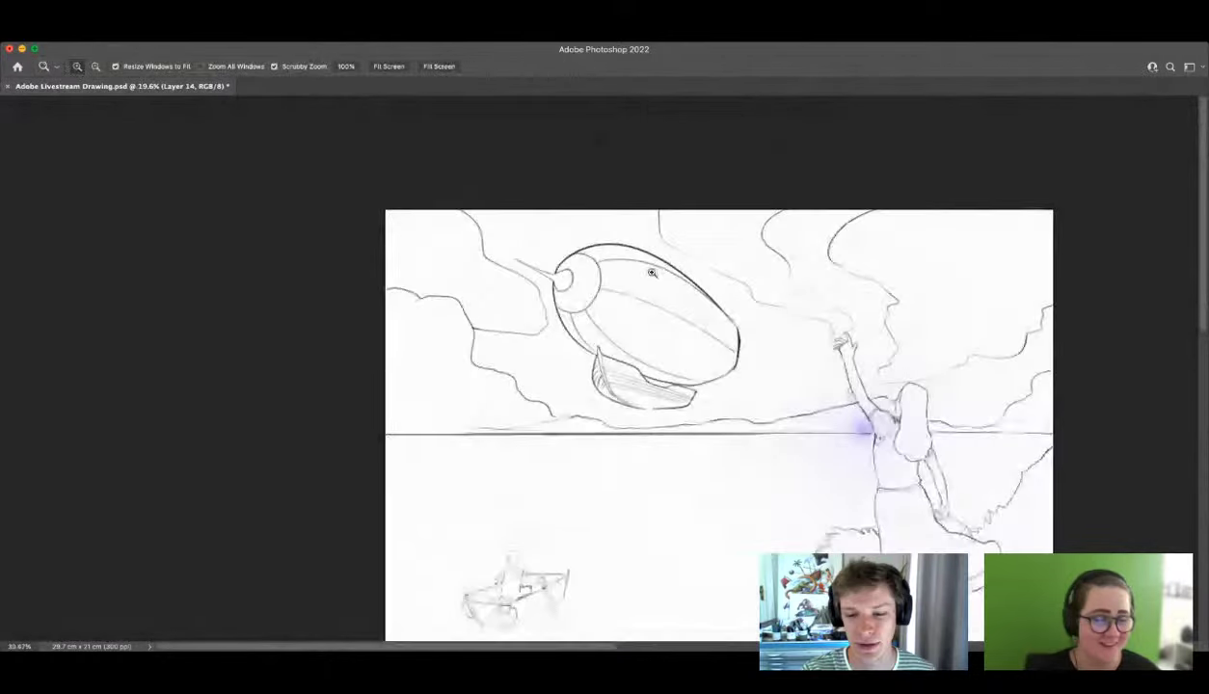
Step: Fade the line drawing to a faint guide and show the airship reference picture
{"action": "left_click", "coordinate": [1048, 228]}
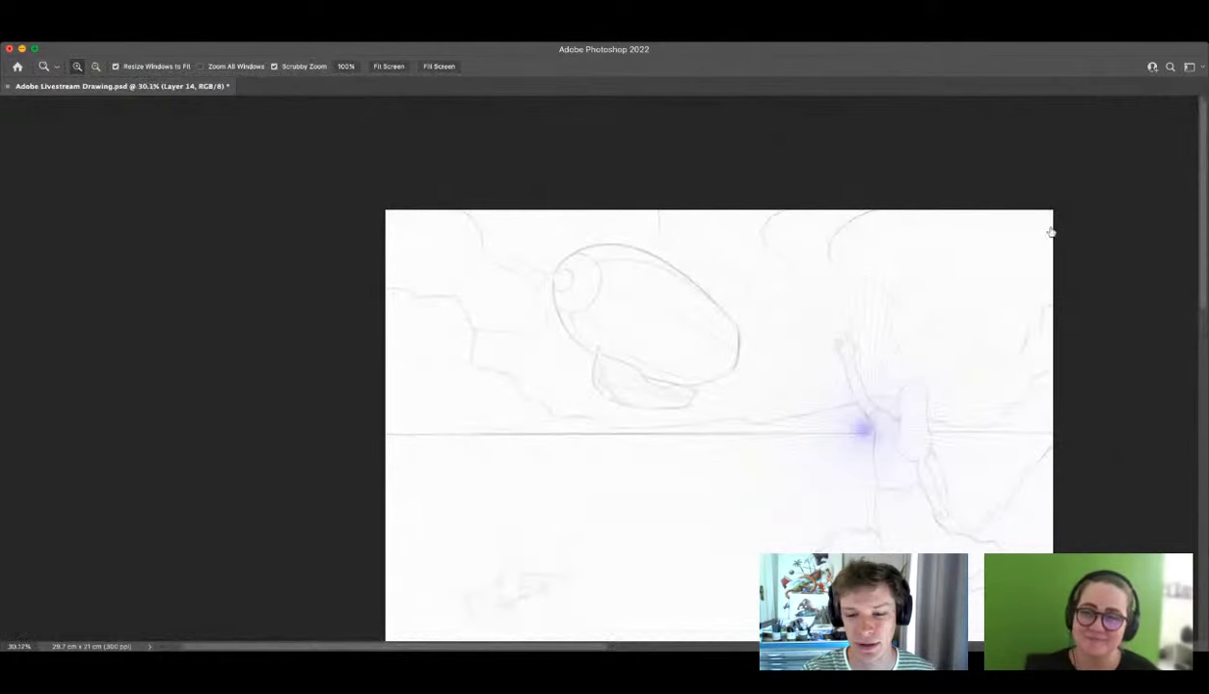
{"action": "left_click", "coordinate": [1022, 232]}
{"action": "left_click", "coordinate": [1054, 235]}
{"action": "left_click_drag", "start_coordinate": [750, 422], "coordinate": [776, 425]}
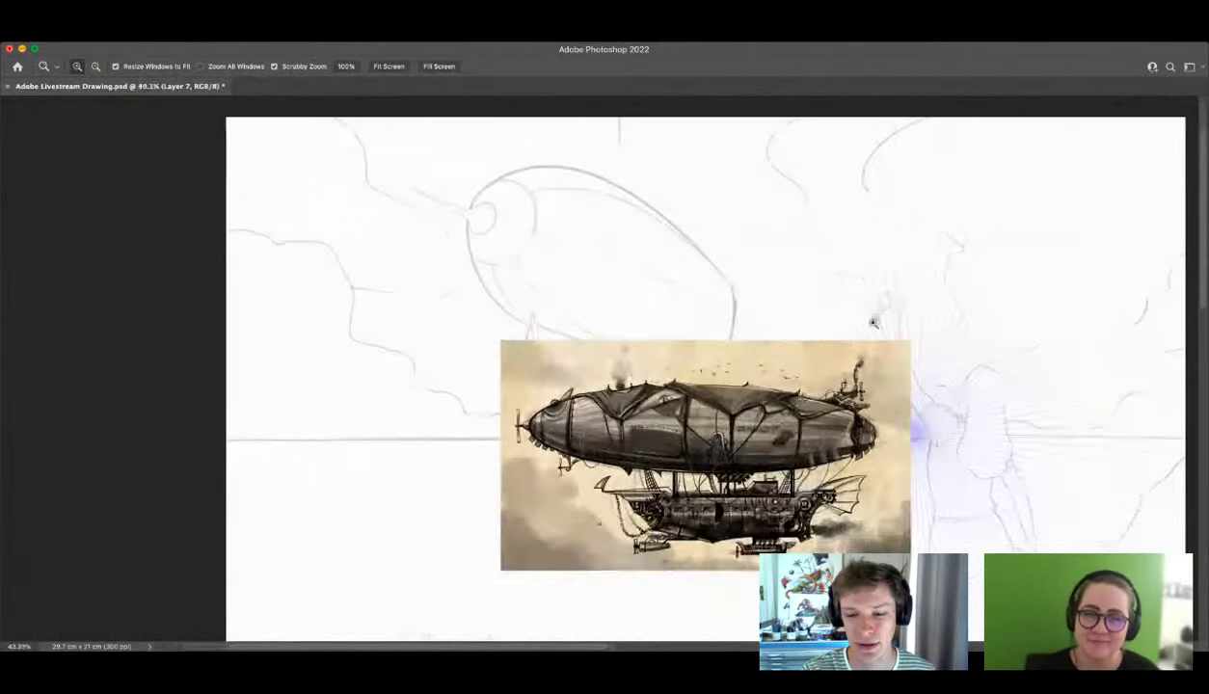
Step: Scale the airship reference picture to about 60% and place it beside the sketched airship, below its nose
{"action": "key", "text": "v"}
{"action": "key", "text": "ctrl+t"}
{"action": "left_click_drag", "start_coordinate": [907, 340], "coordinate": [741, 430]}
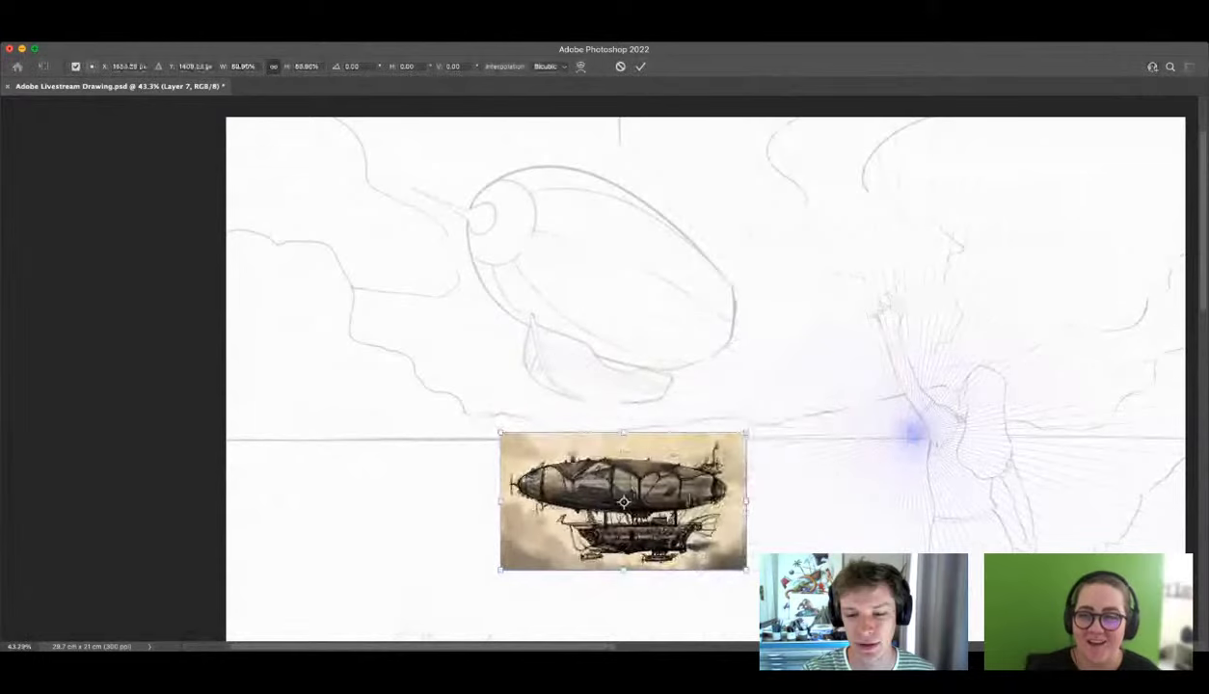
{"action": "left_click_drag", "start_coordinate": [665, 501], "coordinate": [437, 411]}
{"action": "key", "text": "Return"}
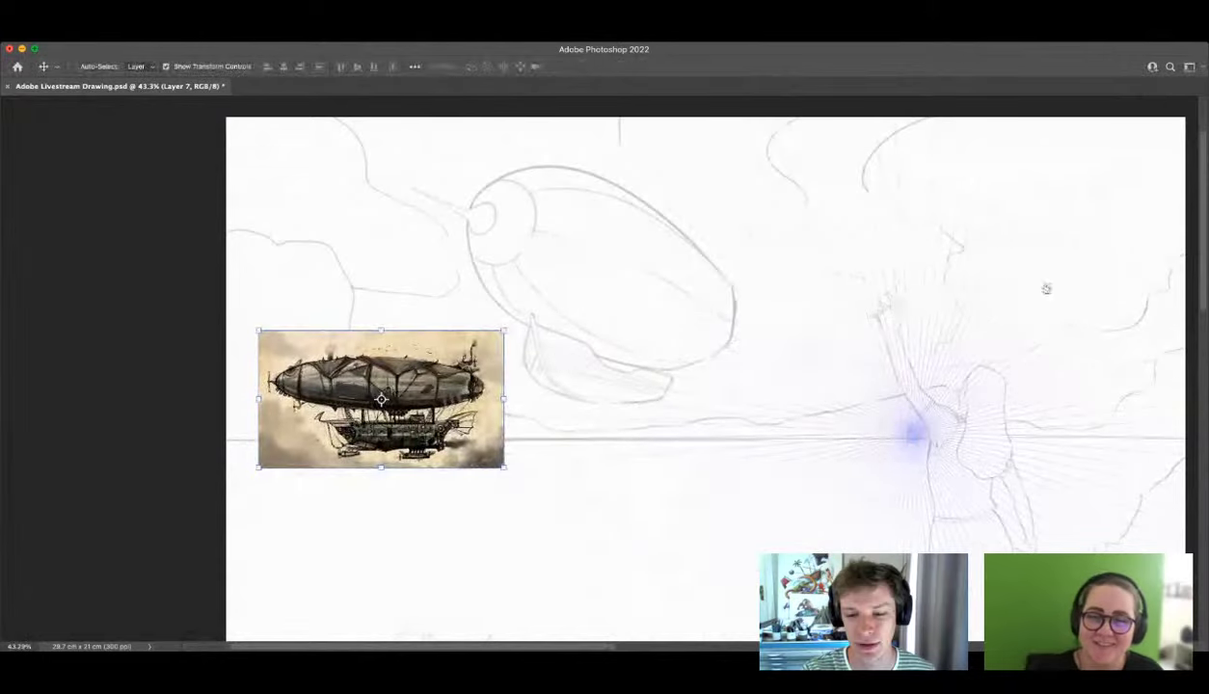
Step: Add a new layer for inking the airship and switch to the Brush
{"action": "key", "text": "z"}
{"action": "left_click_drag", "start_coordinate": [823, 339], "coordinate": [789, 335]}
{"action": "left_click_drag", "start_coordinate": [584, 337], "coordinate": [627, 354]}
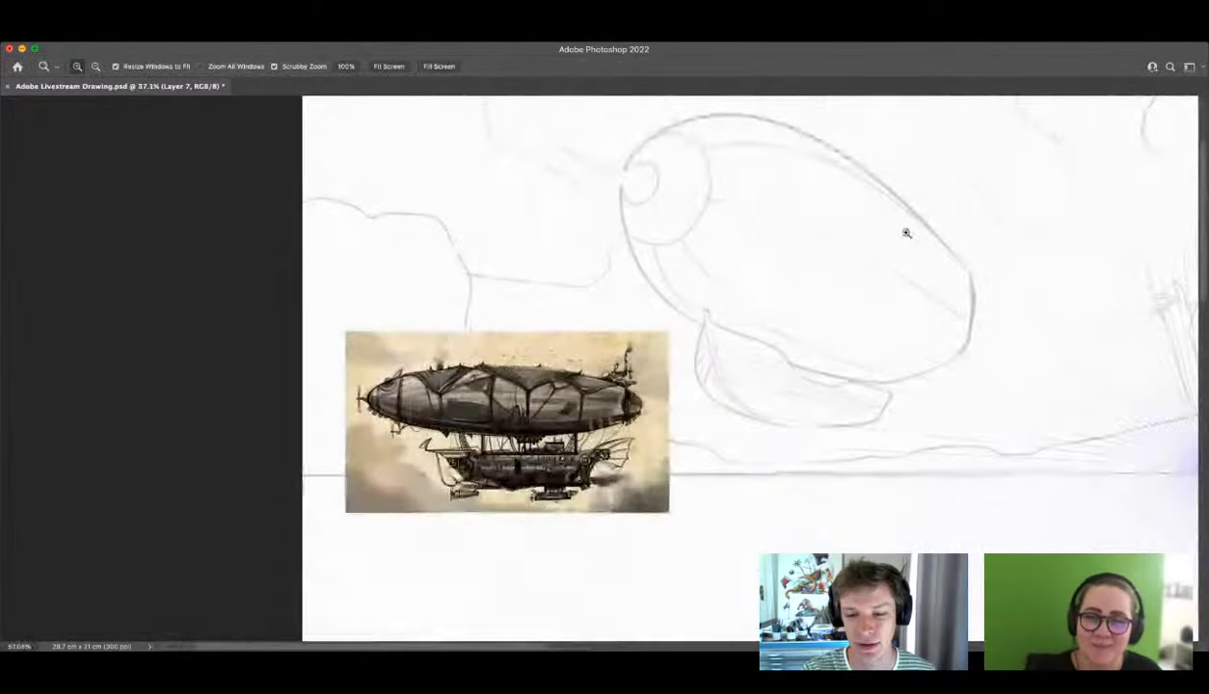
{"action": "left_click_drag", "start_coordinate": [880, 258], "coordinate": [898, 247]}
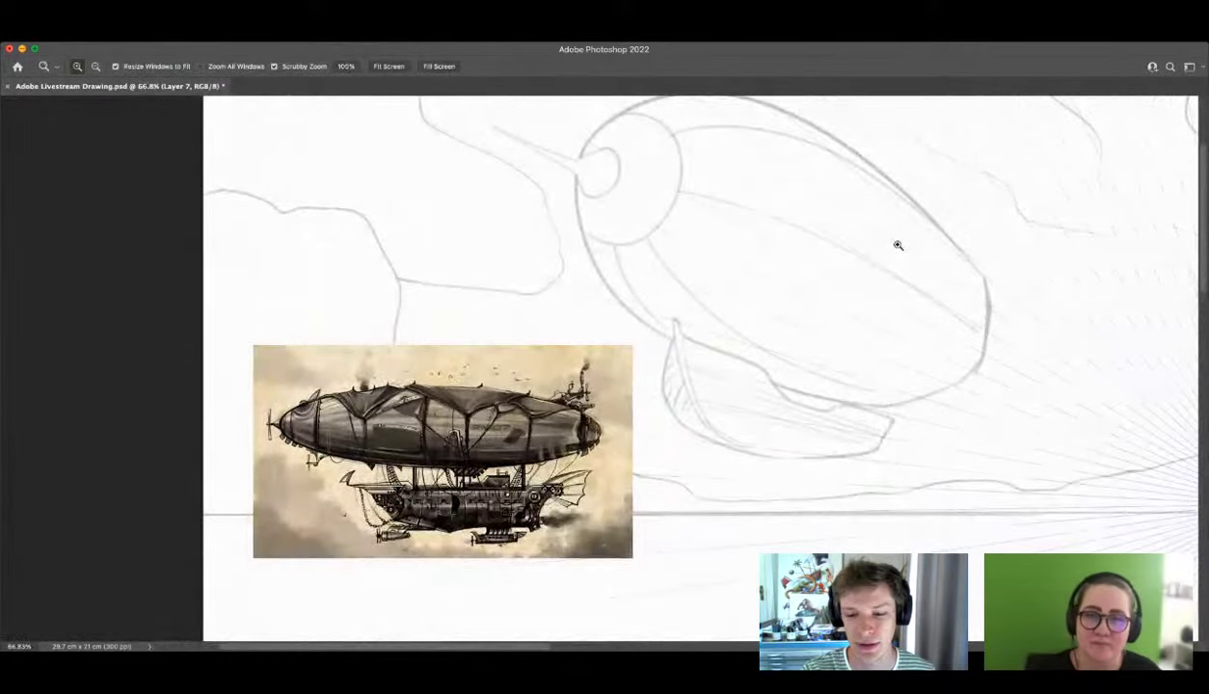
{"action": "left_click_drag", "start_coordinate": [740, 380], "coordinate": [761, 410]}
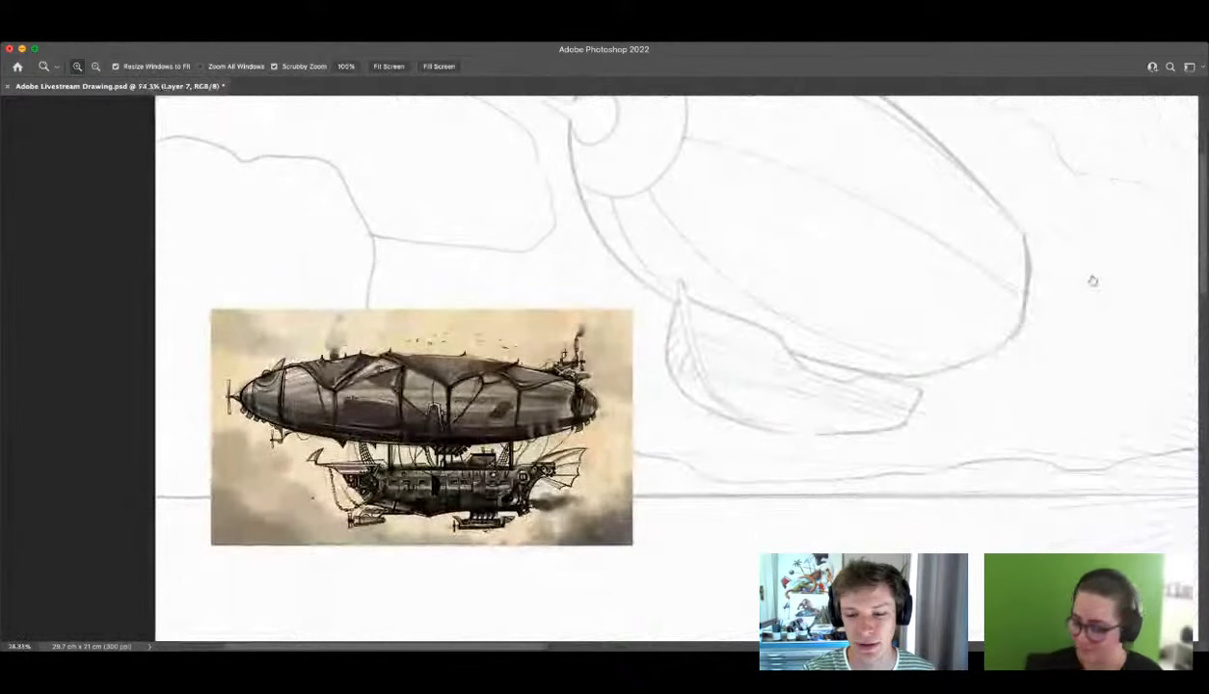
{"action": "mouse_move", "coordinate": [1101, 464]}
{"action": "left_mouse_down"}
{"action": "mouse_move", "coordinate": [774, 157]}
{"action": "mouse_move", "coordinate": [804, 243]}
{"action": "left_mouse_up"}
{"action": "key", "text": "b"}
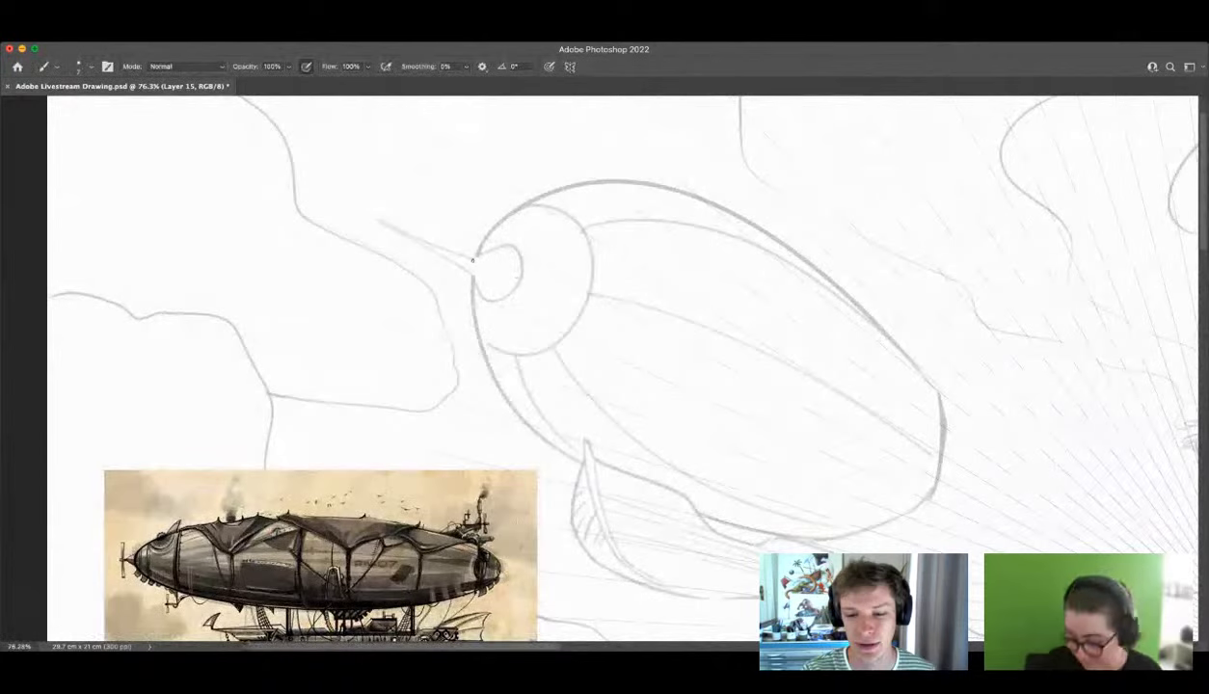
Step: Try tracing the airship's upper outline from nose to tail in a single stroke, undoing the misfitting attempts
{"action": "mouse_move", "coordinate": [473, 259]}
{"action": "left_mouse_down"}
{"action": "mouse_move", "coordinate": [490, 229]}
{"action": "mouse_move", "coordinate": [643, 175]}
{"action": "mouse_move", "coordinate": [900, 328]}
{"action": "mouse_move", "coordinate": [975, 423]}
{"action": "left_mouse_up"}
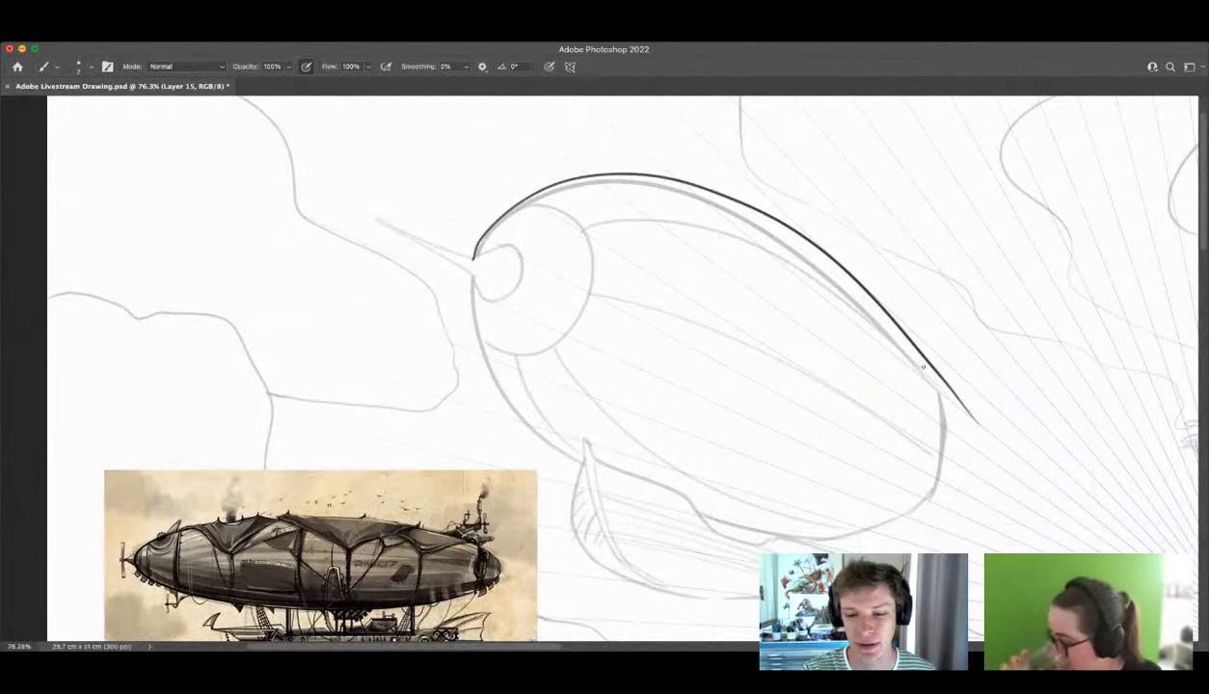
{"action": "key", "text": "super+z"}
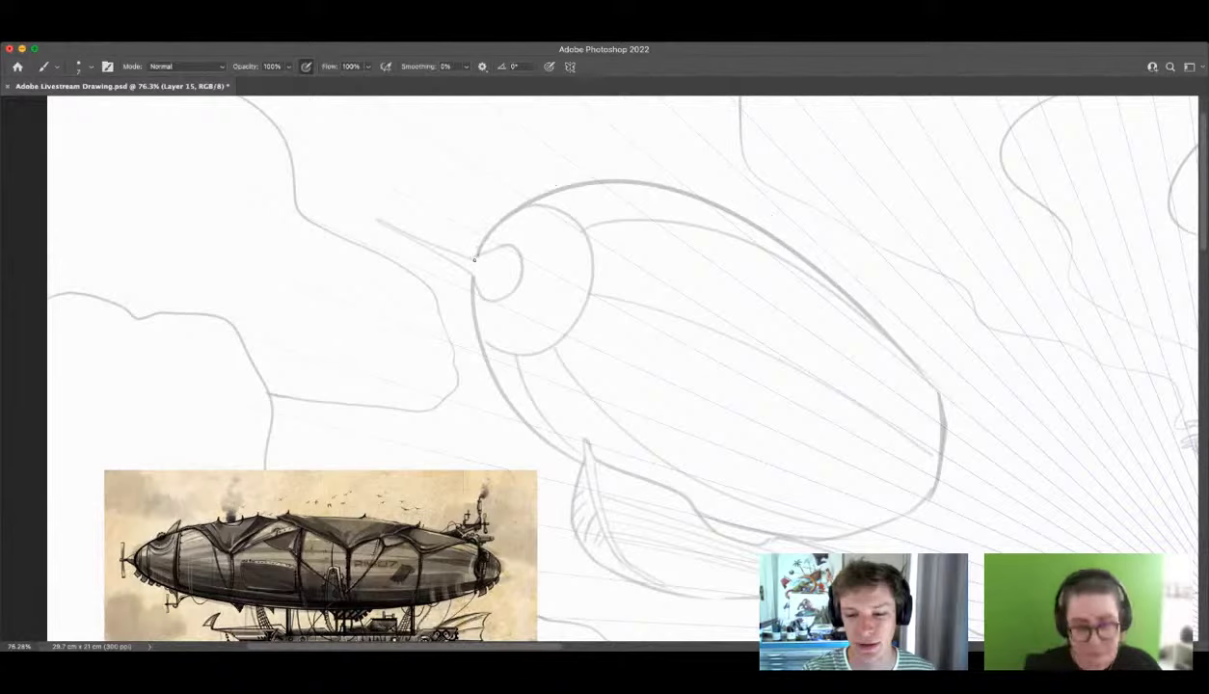
{"action": "mouse_move", "coordinate": [473, 258]}
{"action": "left_mouse_down"}
{"action": "mouse_move", "coordinate": [530, 202]}
{"action": "mouse_move", "coordinate": [785, 233]}
{"action": "mouse_move", "coordinate": [962, 436]}
{"action": "left_mouse_up"}
{"action": "key", "text": "super+z"}
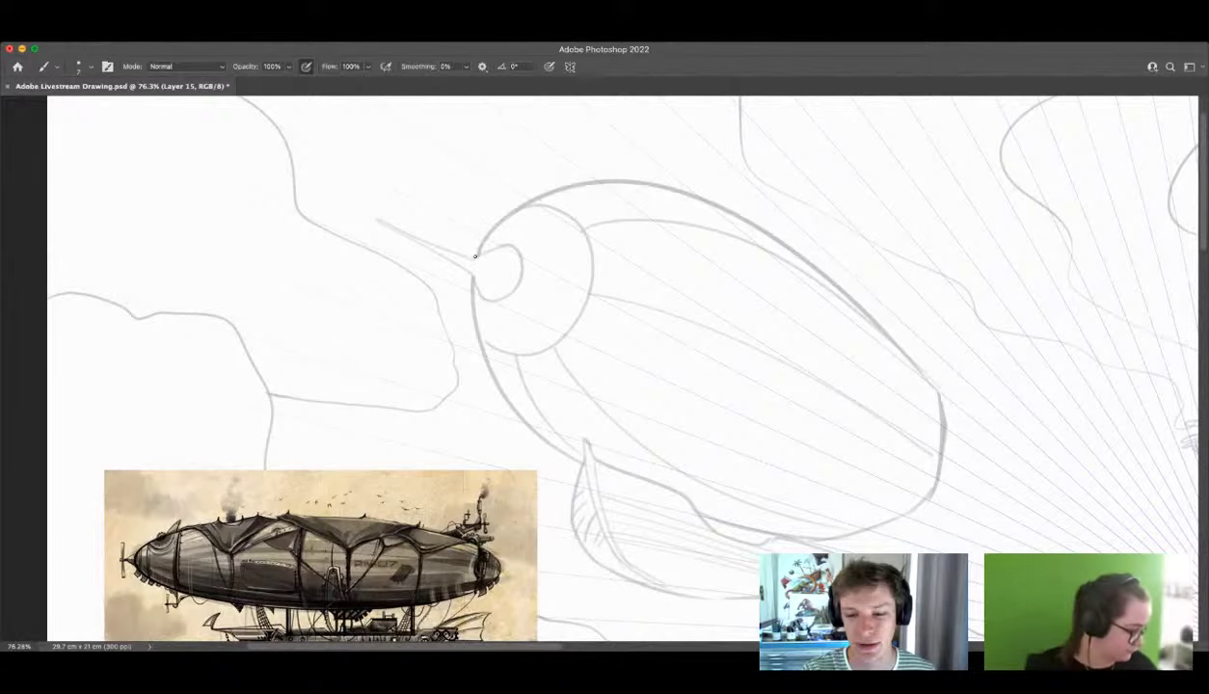
{"action": "mouse_move", "coordinate": [474, 255]}
{"action": "left_mouse_down"}
{"action": "mouse_move", "coordinate": [835, 295]}
{"action": "mouse_move", "coordinate": [961, 440]}
{"action": "left_mouse_up"}
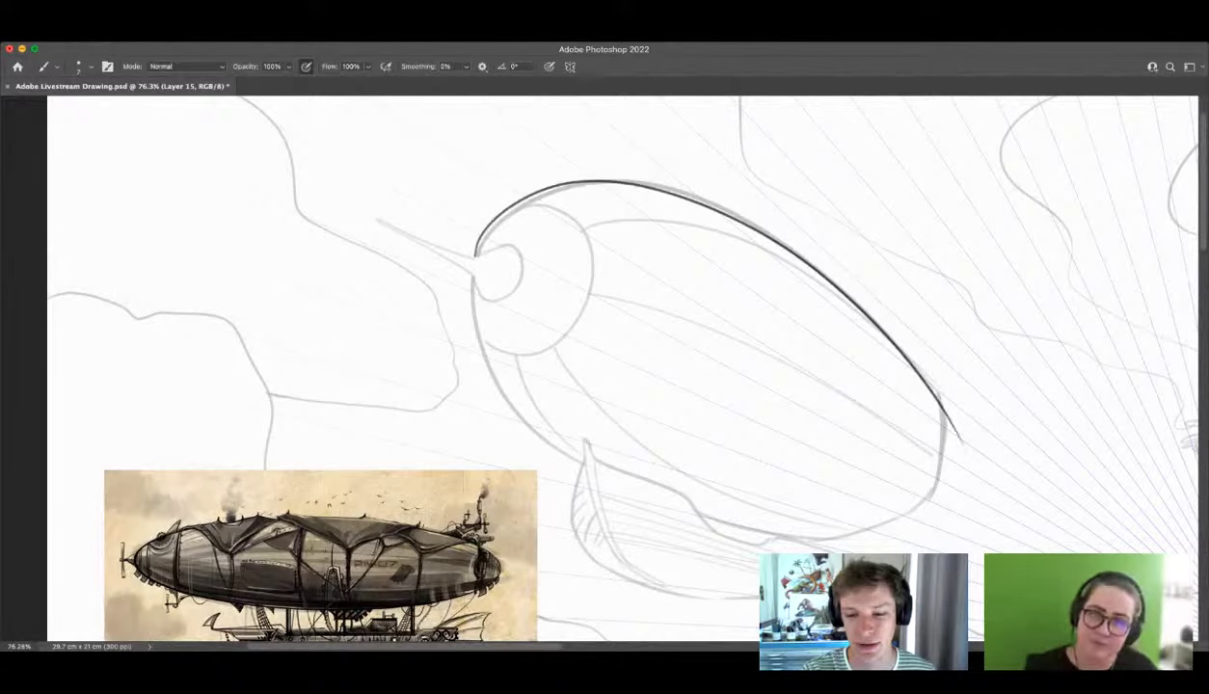
{"action": "key", "text": "super+z"}
{"action": "key", "text": "z"}
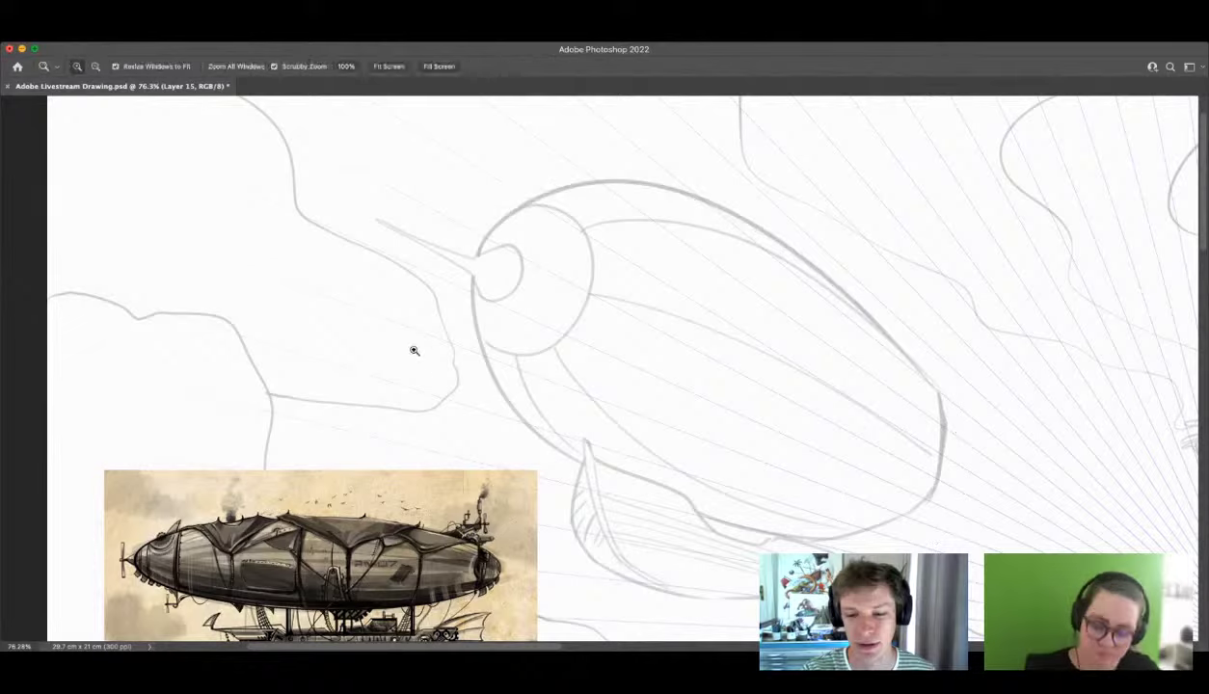
{"action": "key", "text": "v"}
{"action": "key", "text": "b"}
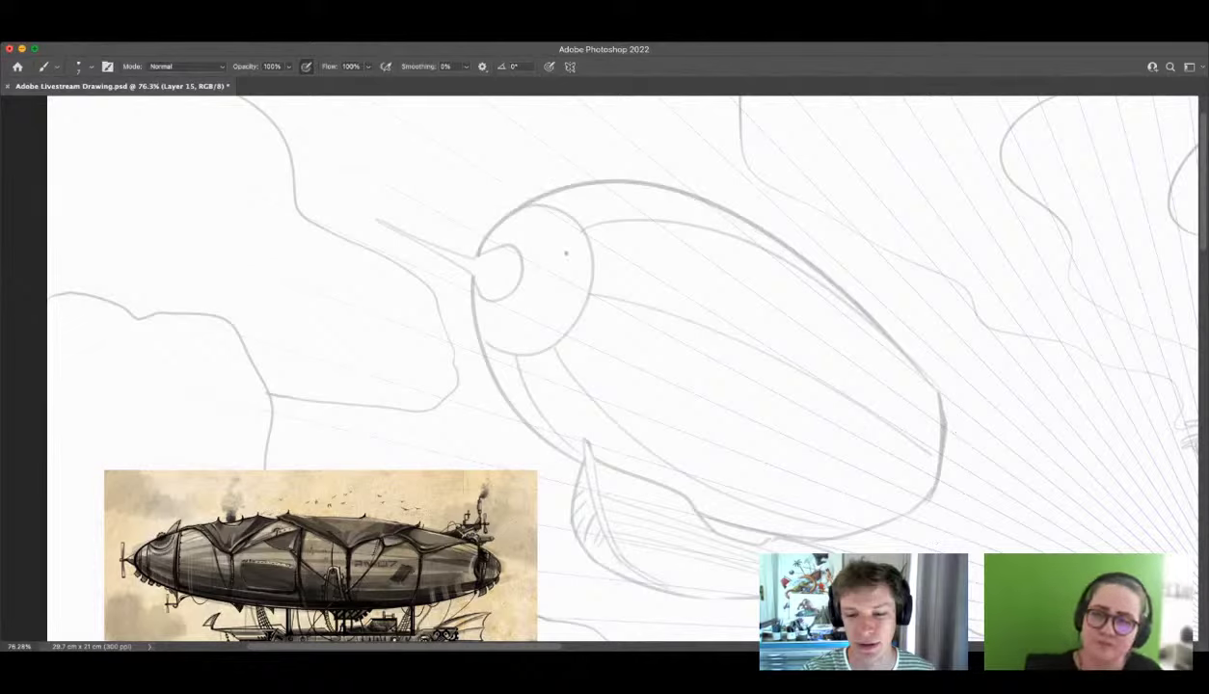
{"action": "mouse_move", "coordinate": [475, 256]}
{"action": "left_mouse_down"}
{"action": "mouse_move", "coordinate": [535, 203]}
{"action": "mouse_move", "coordinate": [868, 315]}
{"action": "mouse_move", "coordinate": [976, 458]}
{"action": "left_mouse_up"}
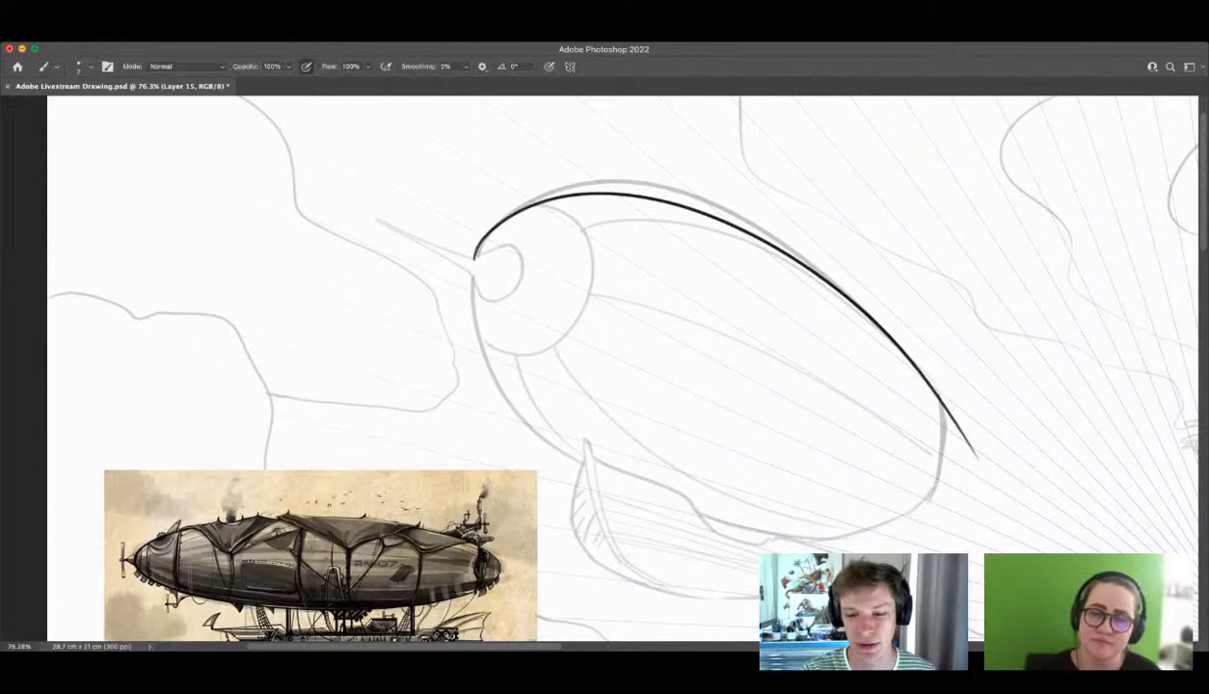
{"action": "key", "text": "super+z"}
{"action": "mouse_move", "coordinate": [489, 219]}
{"action": "left_mouse_down"}
{"action": "mouse_move", "coordinate": [793, 253]}
{"action": "mouse_move", "coordinate": [988, 499]}
{"action": "left_mouse_up"}
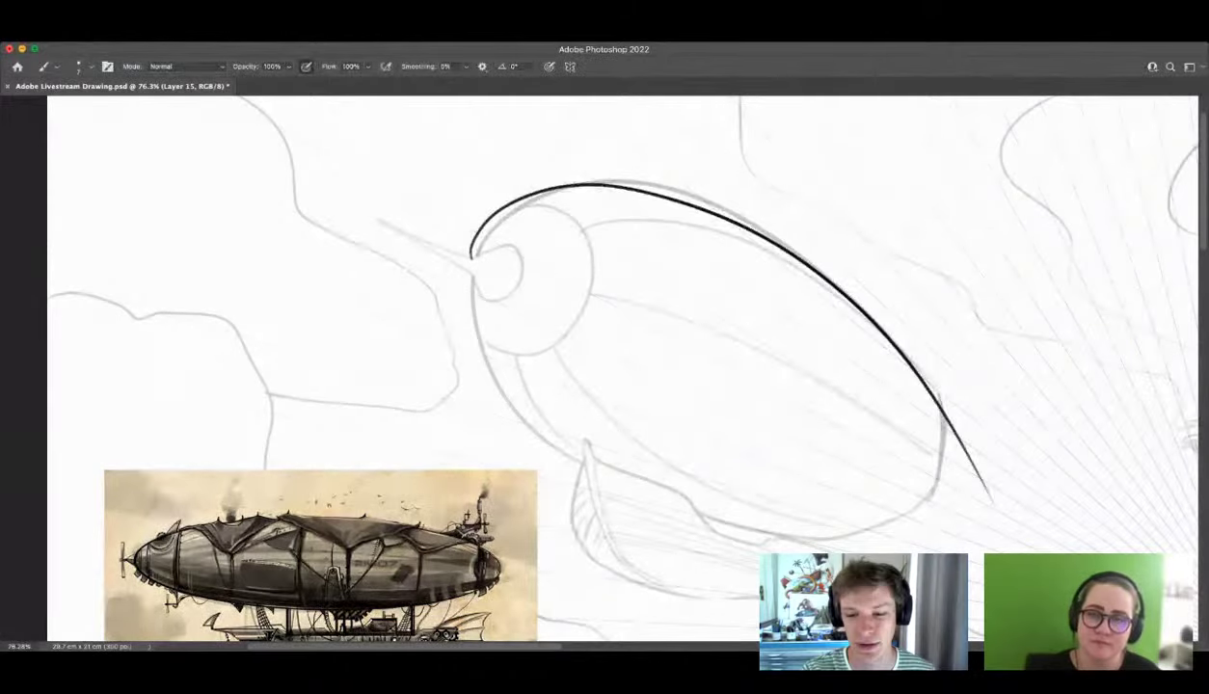
Step: Stretch the outline stroke slightly in width, warp it to follow the sketched upper hull contour, and apply the transform
{"action": "key", "text": "super+space"}
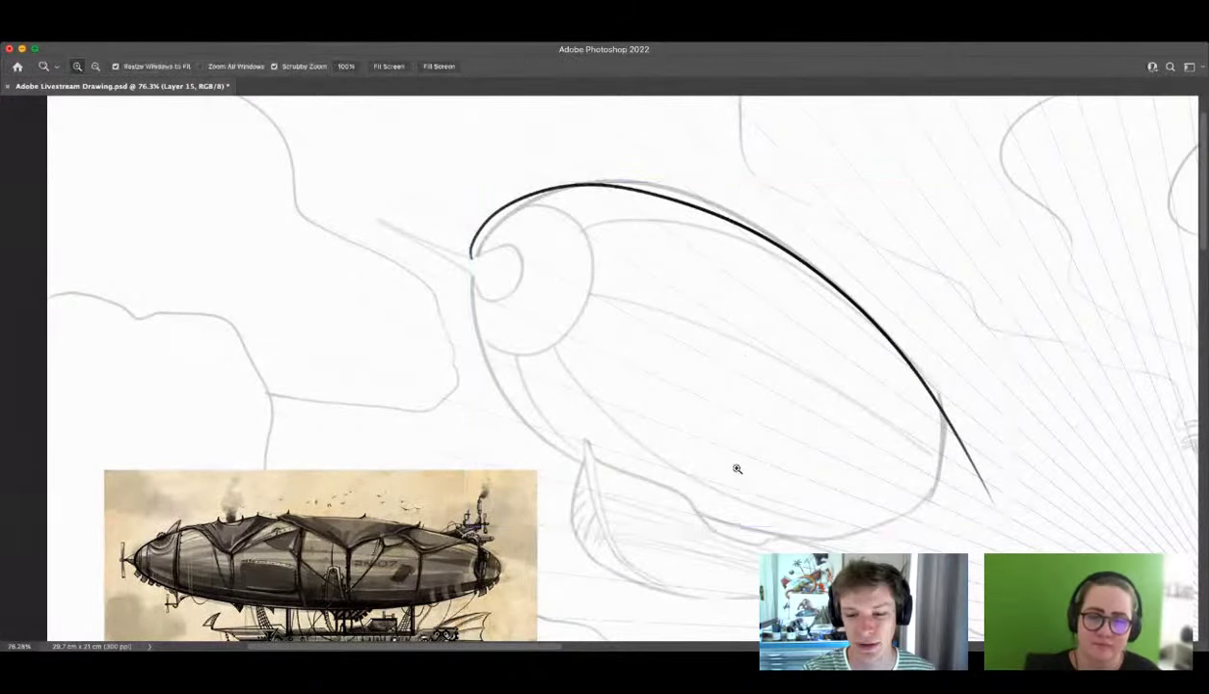
{"action": "left_click_drag", "start_coordinate": [738, 468], "coordinate": [677, 464]}
{"action": "scroll", "coordinate": [805, 425], "scroll_direction": "up", "scroll_amount": 3}
{"action": "key", "text": "super+t"}
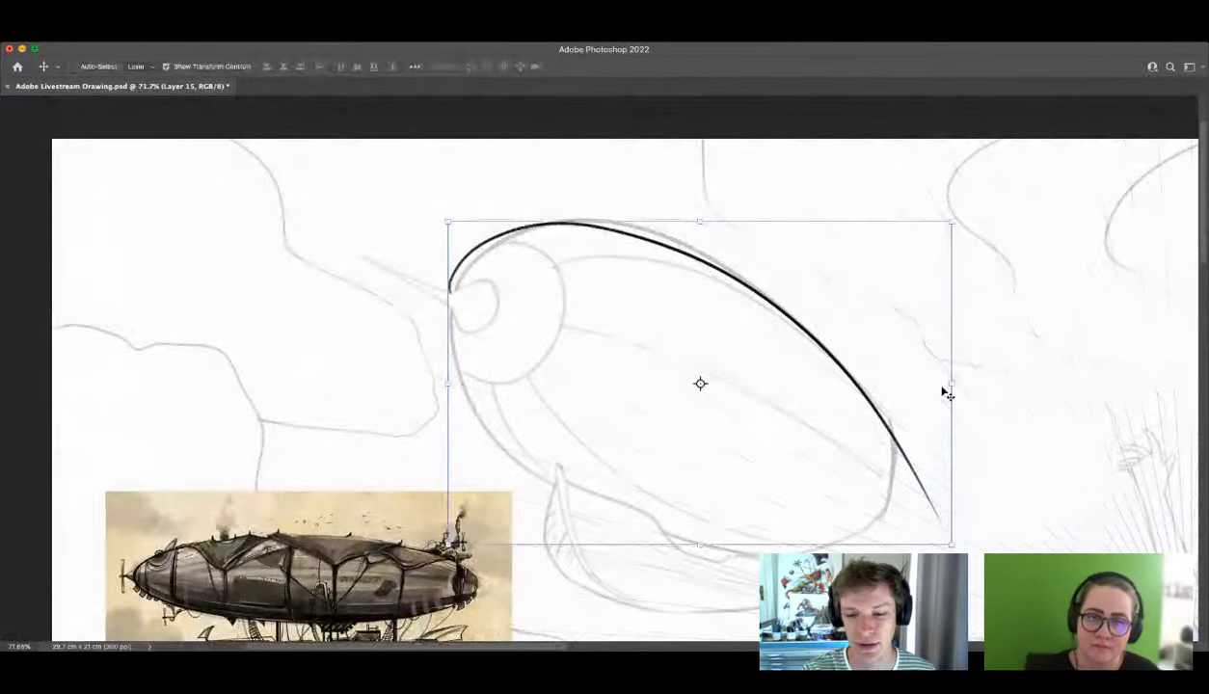
{"action": "left_click_drag", "start_coordinate": [937, 385], "coordinate": [959, 384]}
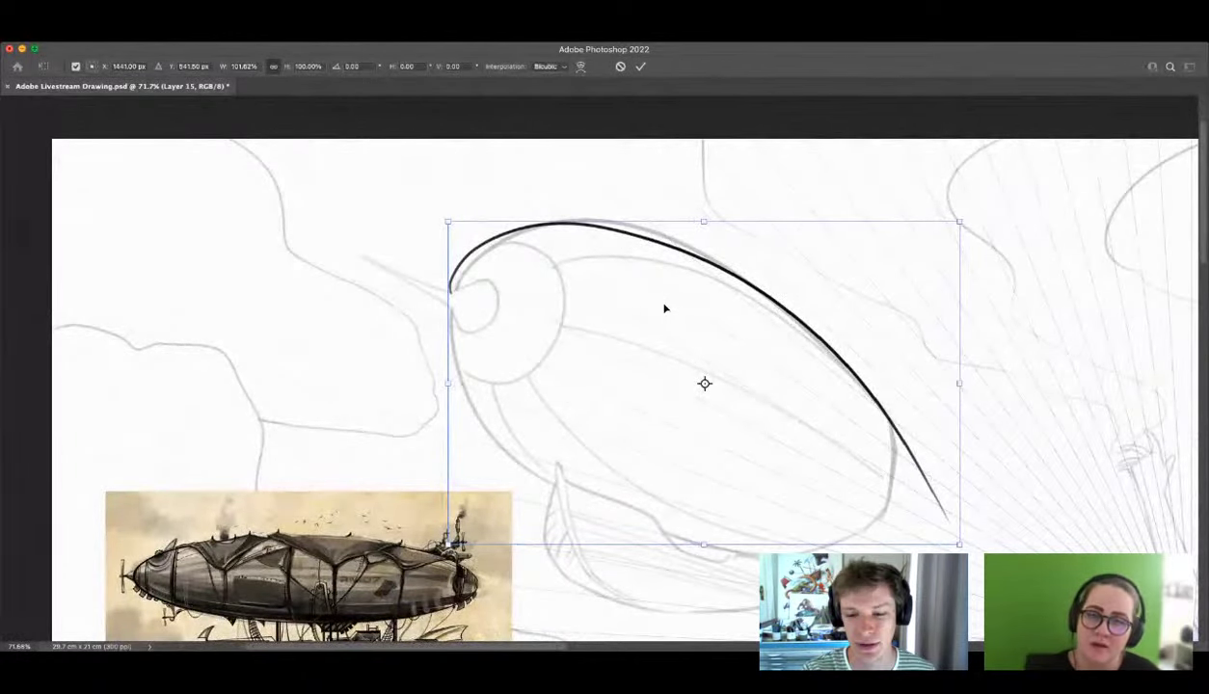
{"action": "left_click", "coordinate": [535, 277]}
{"action": "left_click_drag", "start_coordinate": [462, 257], "coordinate": [472, 262]}
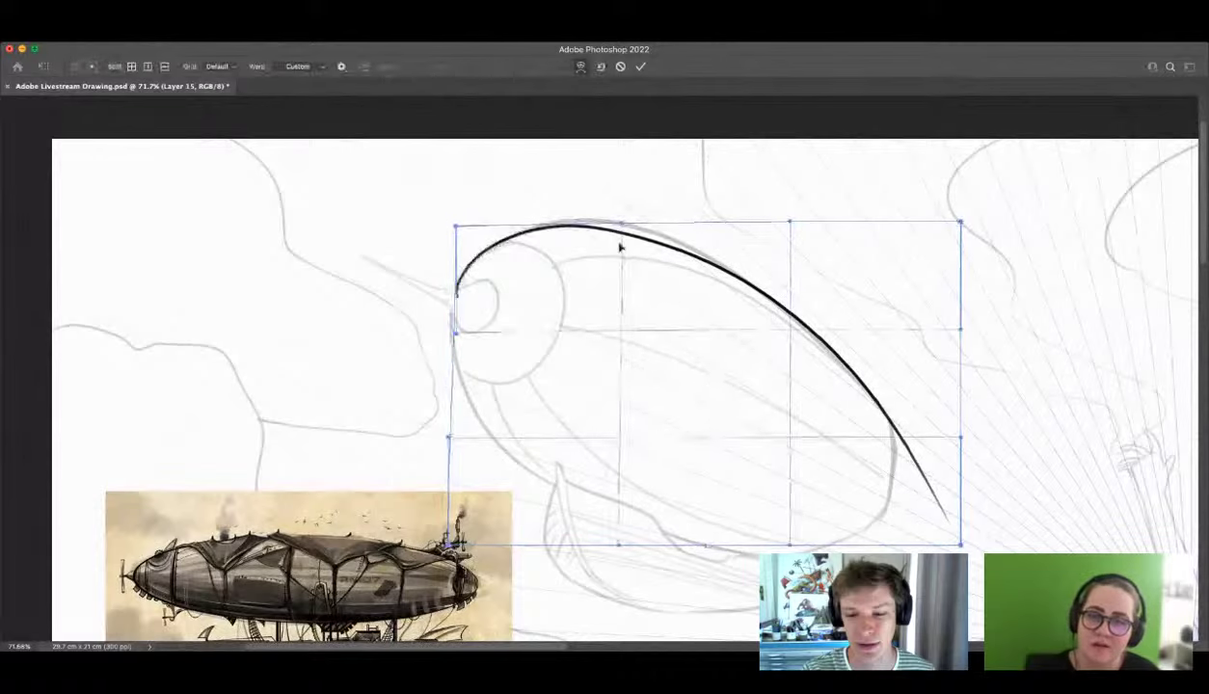
{"action": "left_click_drag", "start_coordinate": [620, 246], "coordinate": [628, 234]}
{"action": "left_click_drag", "start_coordinate": [807, 292], "coordinate": [806, 307]}
{"action": "left_click_drag", "start_coordinate": [521, 245], "coordinate": [521, 248]}
{"action": "left_click_drag", "start_coordinate": [650, 235], "coordinate": [653, 231]}
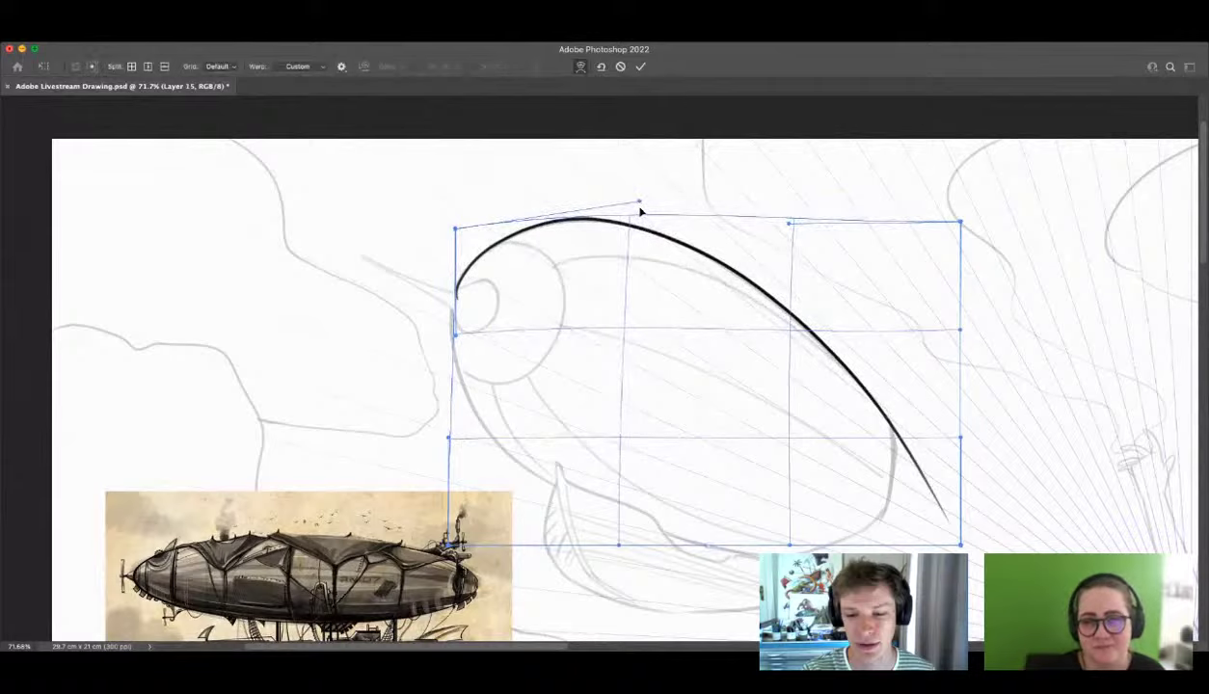
{"action": "key", "text": "Return"}
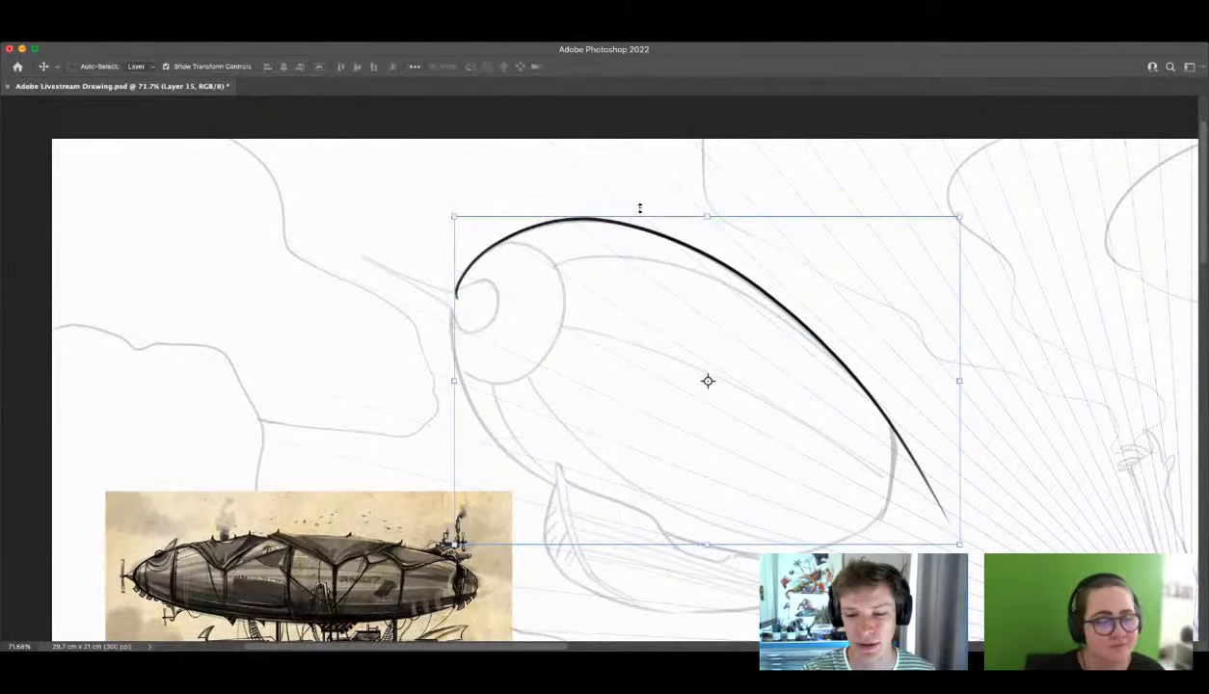
Step: Undo the warp transform and the upper outline stroke of the airship
{"action": "key", "text": "z"}
{"action": "left_click_drag", "start_coordinate": [705, 318], "coordinate": [799, 345]}
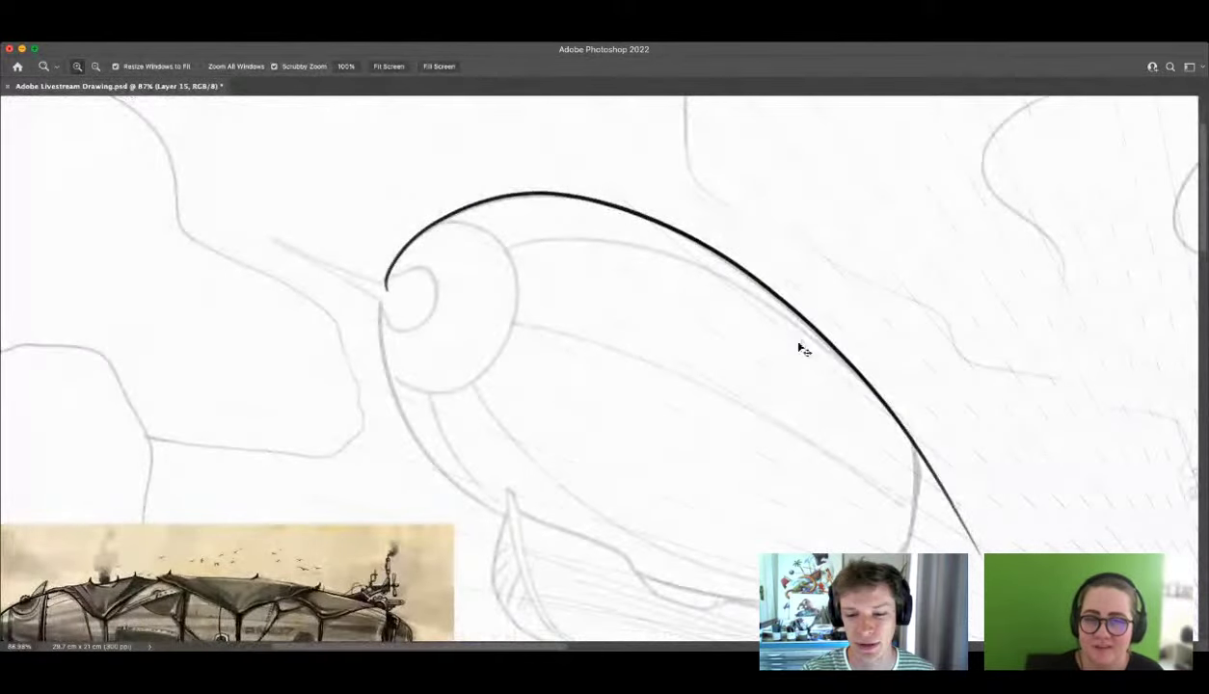
{"action": "key", "text": "super+z"}
{"action": "key", "text": "super+z"}
Step: Set the brush smoothing to 80% and test it with loose curves and a zigzag over the airship, undoing the test strokes
{"action": "key", "text": "b"}
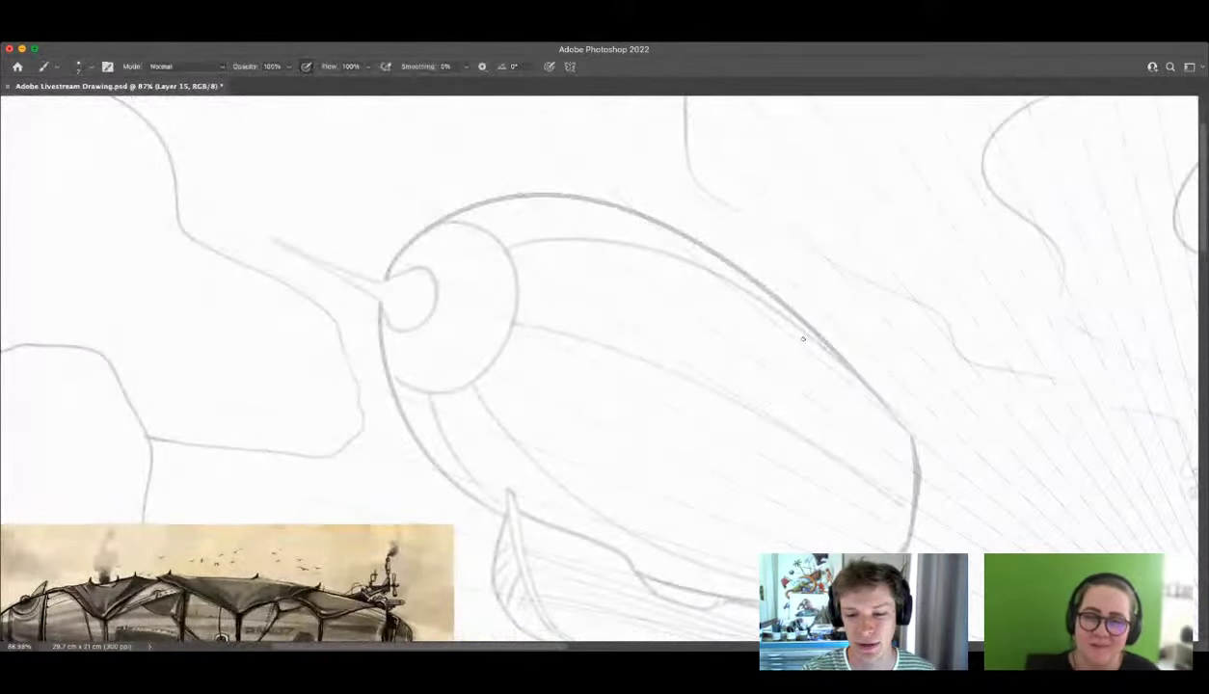
{"action": "mouse_move", "coordinate": [363, 324]}
{"action": "left_mouse_down"}
{"action": "mouse_move", "coordinate": [468, 241]}
{"action": "mouse_move", "coordinate": [621, 310]}
{"action": "mouse_move", "coordinate": [714, 378]}
{"action": "left_mouse_up"}
{"action": "key", "text": "ctrl+z"}
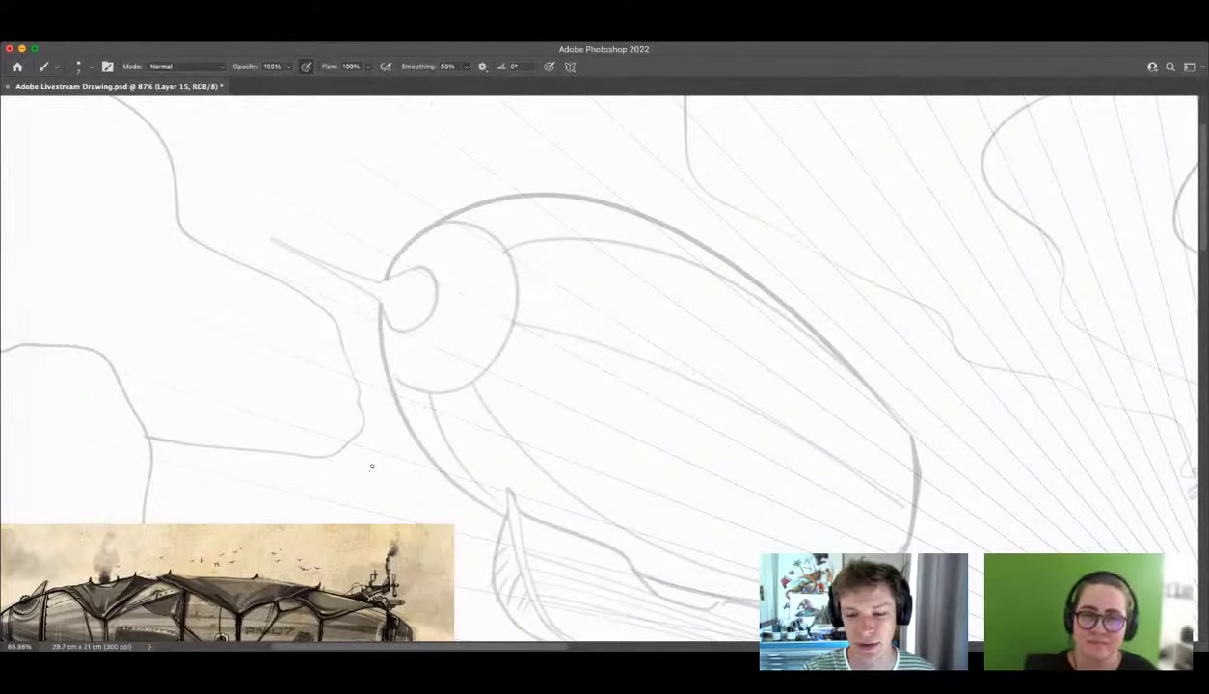
{"action": "mouse_move", "coordinate": [371, 467]}
{"action": "left_mouse_down"}
{"action": "mouse_move", "coordinate": [510, 248]}
{"action": "mouse_move", "coordinate": [723, 425]}
{"action": "mouse_move", "coordinate": [487, 494]}
{"action": "mouse_move", "coordinate": [683, 573]}
{"action": "left_mouse_up"}
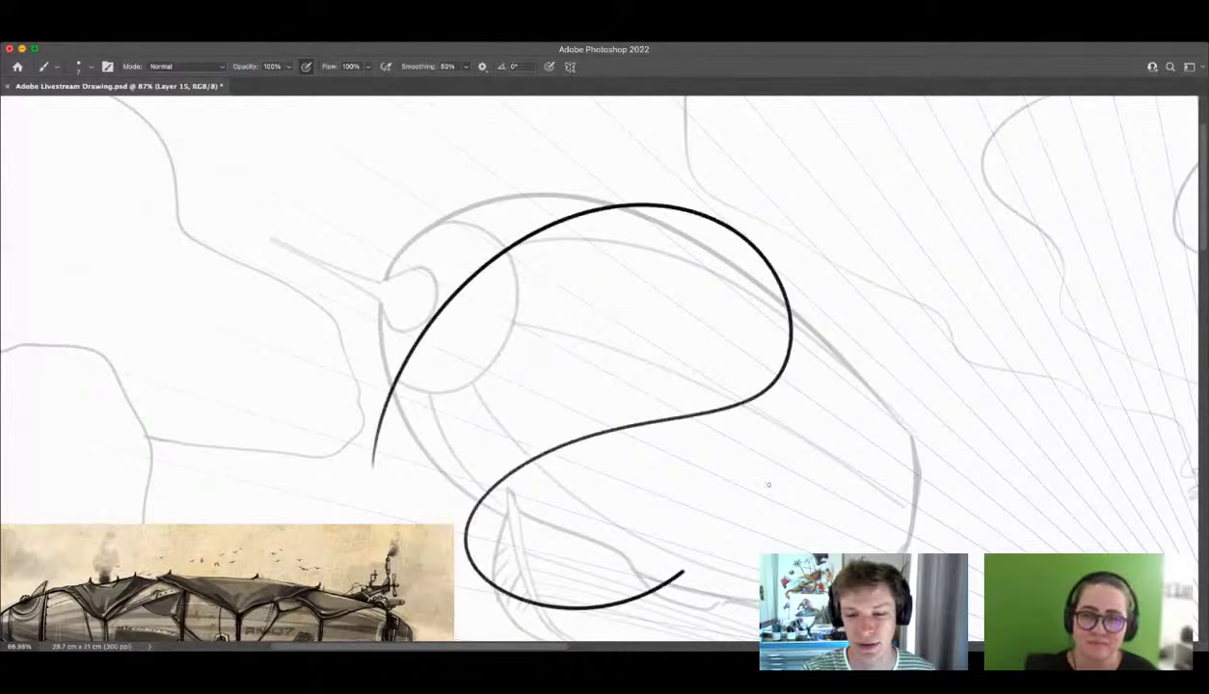
{"action": "mouse_move", "coordinate": [768, 484]}
{"action": "left_mouse_down"}
{"action": "mouse_move", "coordinate": [703, 286]}
{"action": "mouse_move", "coordinate": [729, 127]}
{"action": "mouse_move", "coordinate": [830, 237]}
{"action": "mouse_move", "coordinate": [565, 397]}
{"action": "mouse_move", "coordinate": [477, 520]}
{"action": "left_mouse_up"}
{"action": "key", "text": "ctrl+z"}
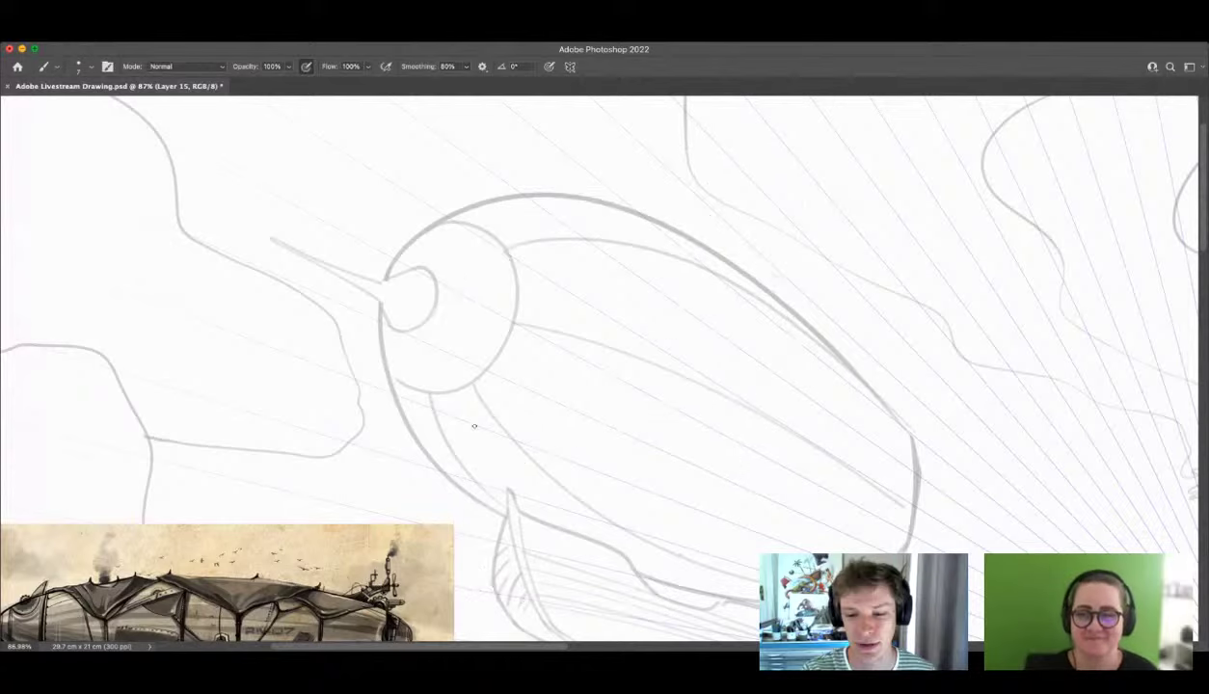
{"action": "mouse_move", "coordinate": [431, 311]}
{"action": "left_mouse_down"}
{"action": "mouse_move", "coordinate": [464, 291]}
{"action": "mouse_move", "coordinate": [622, 349]}
{"action": "left_mouse_up"}
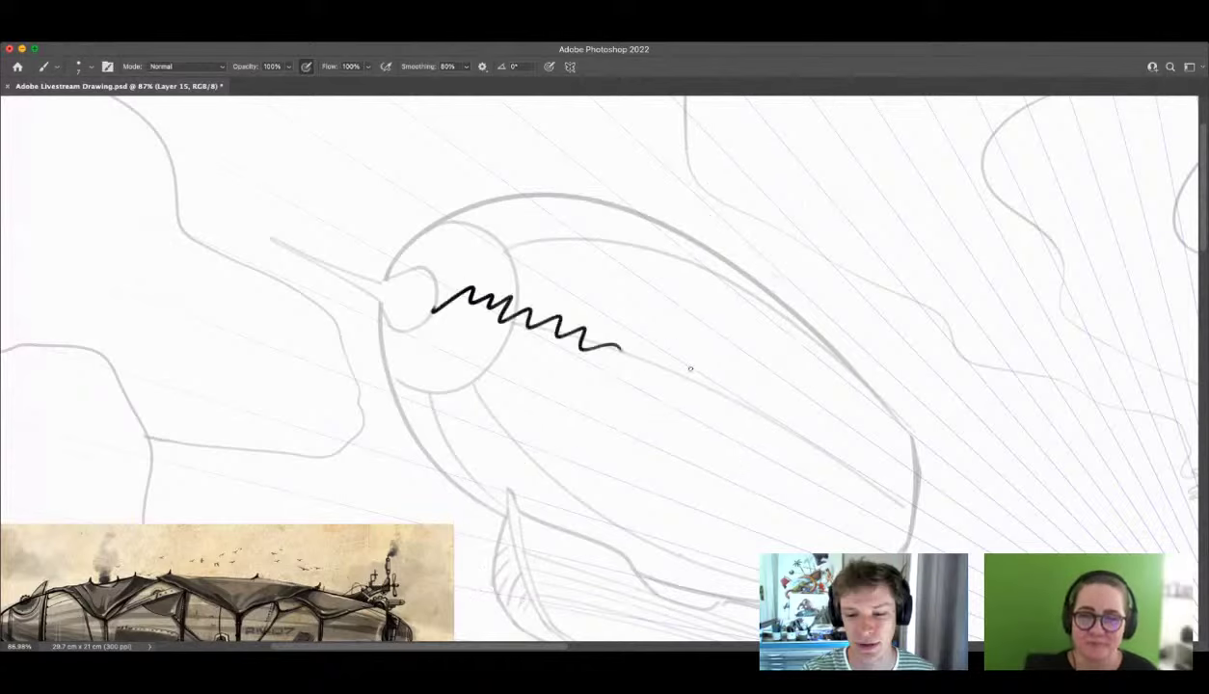
{"action": "key", "text": "cmd+z"}
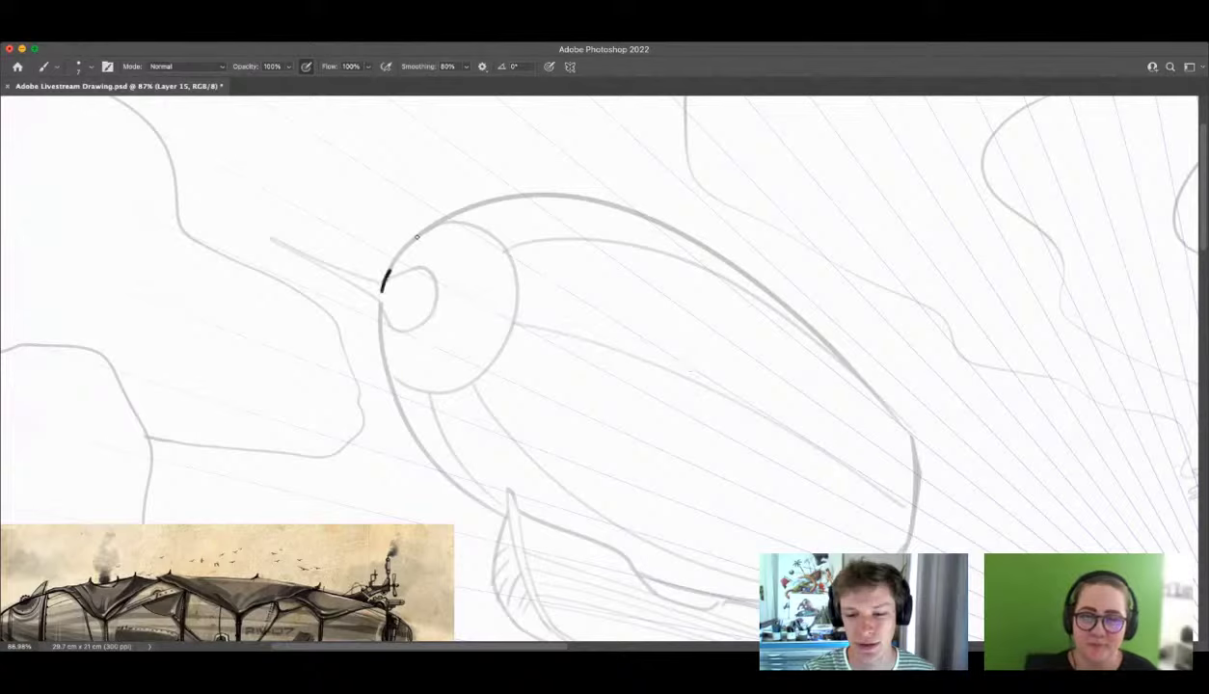
Step: Trace the airship's upper outline in one stroke, warp its crest up to the sketched hull contour, and delete the stroke's layer
{"action": "mouse_move", "coordinate": [416, 236]}
{"action": "left_mouse_down"}
{"action": "mouse_move", "coordinate": [675, 246]}
{"action": "mouse_move", "coordinate": [854, 390]}
{"action": "left_mouse_up"}
{"action": "key", "text": "super+z"}
{"action": "mouse_move", "coordinate": [377, 287]}
{"action": "left_mouse_down"}
{"action": "mouse_move", "coordinate": [389, 258]}
{"action": "mouse_move", "coordinate": [555, 189]}
{"action": "mouse_move", "coordinate": [762, 275]}
{"action": "mouse_move", "coordinate": [964, 495]}
{"action": "left_mouse_up"}
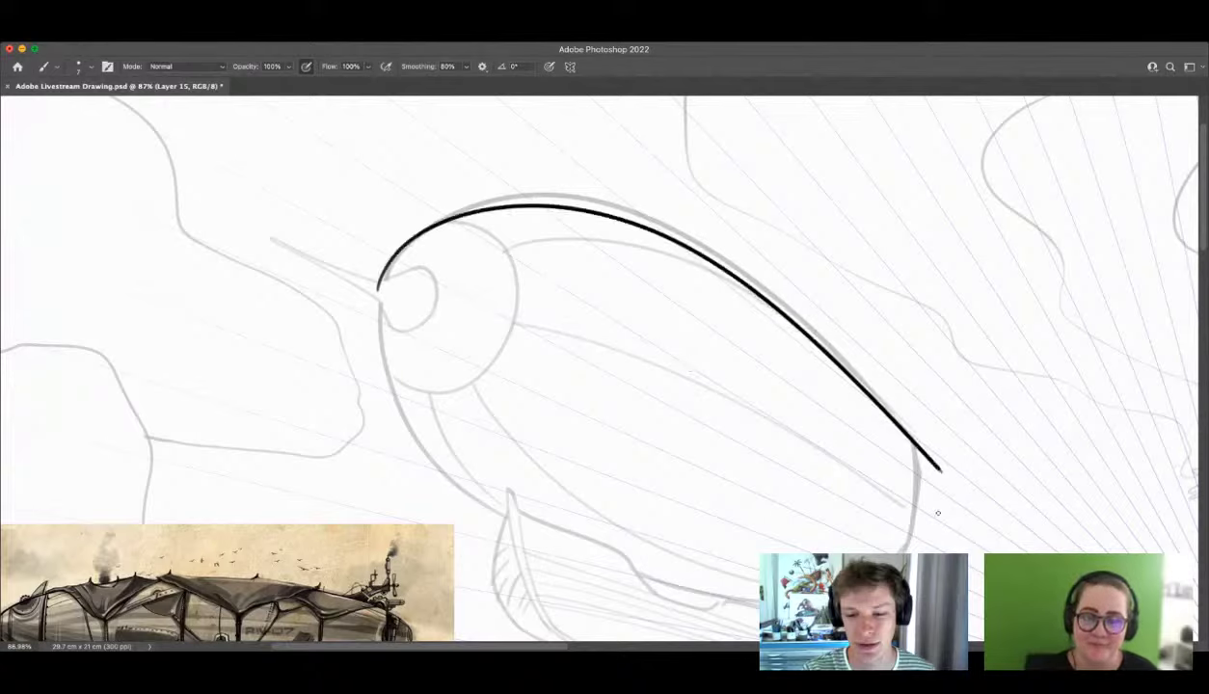
{"action": "key", "text": "v"}
{"action": "left_click_drag", "start_coordinate": [939, 337], "coordinate": [946, 337]}
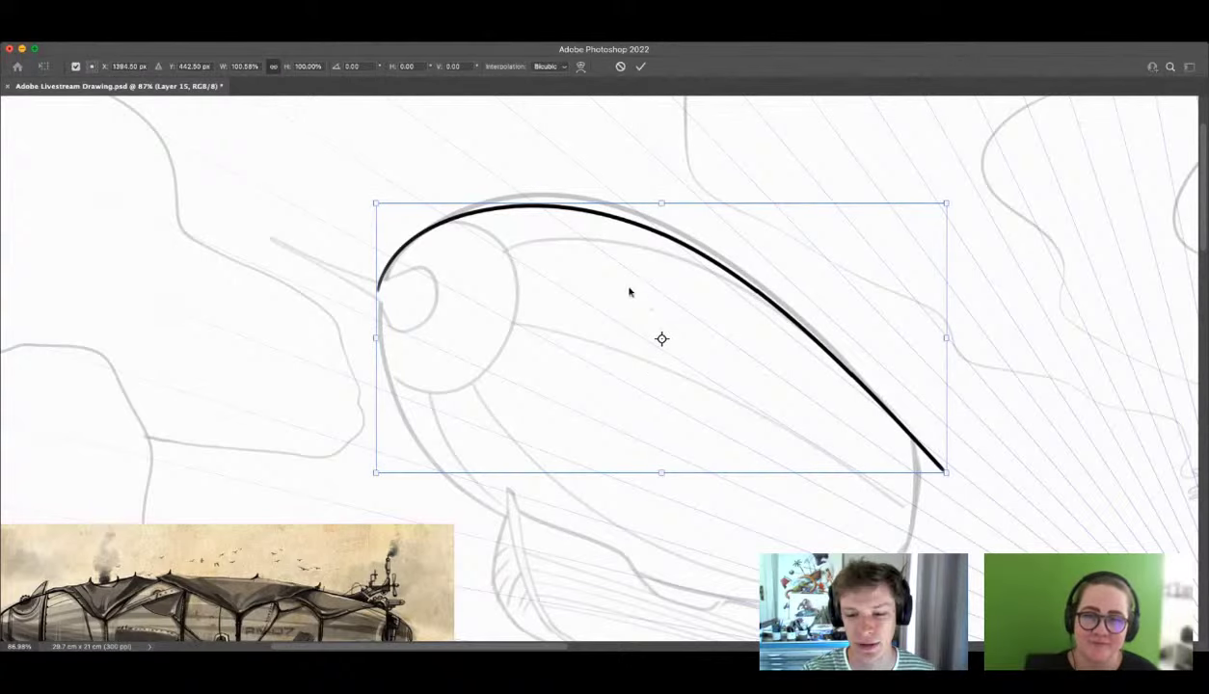
{"action": "left_click", "coordinate": [580, 66]}
{"action": "left_click_drag", "start_coordinate": [552, 236], "coordinate": [553, 219]}
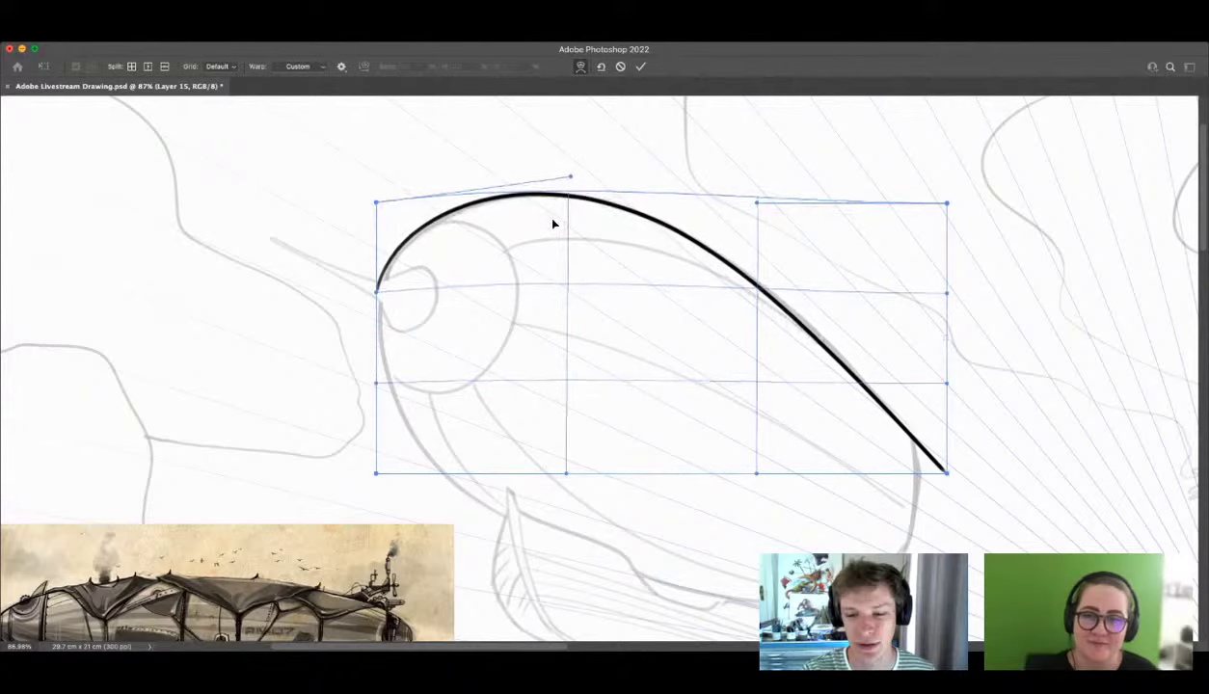
{"action": "key", "text": "Return"}
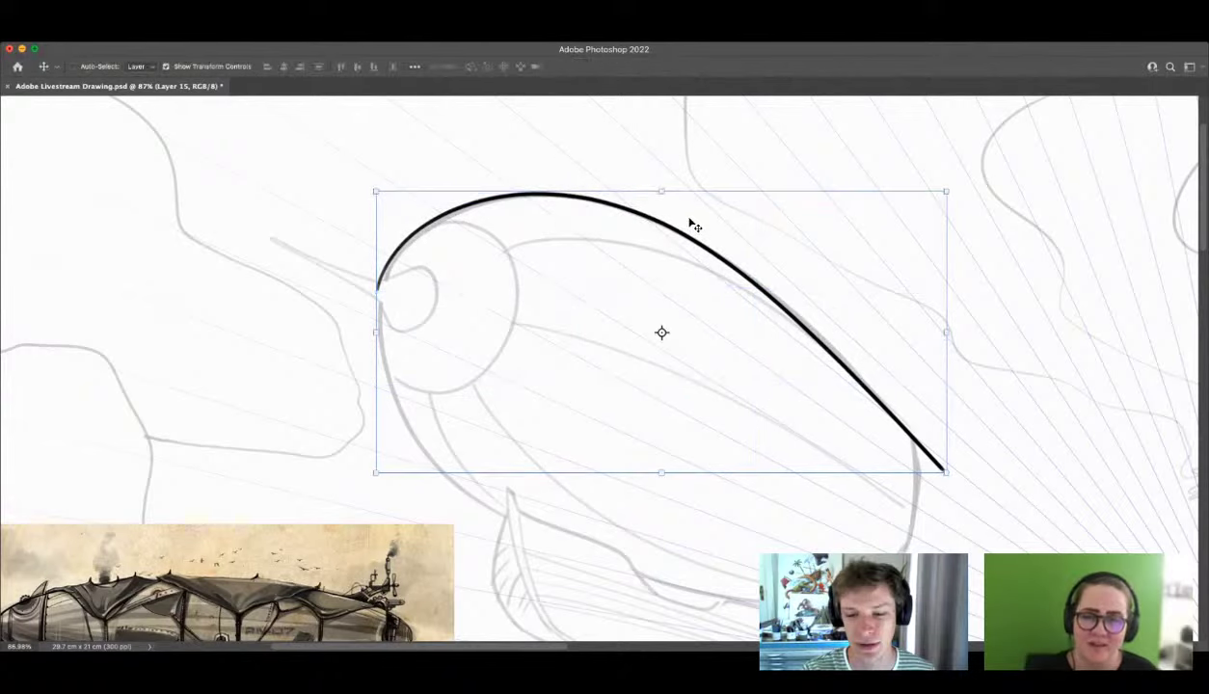
{"action": "key", "text": "Delete"}
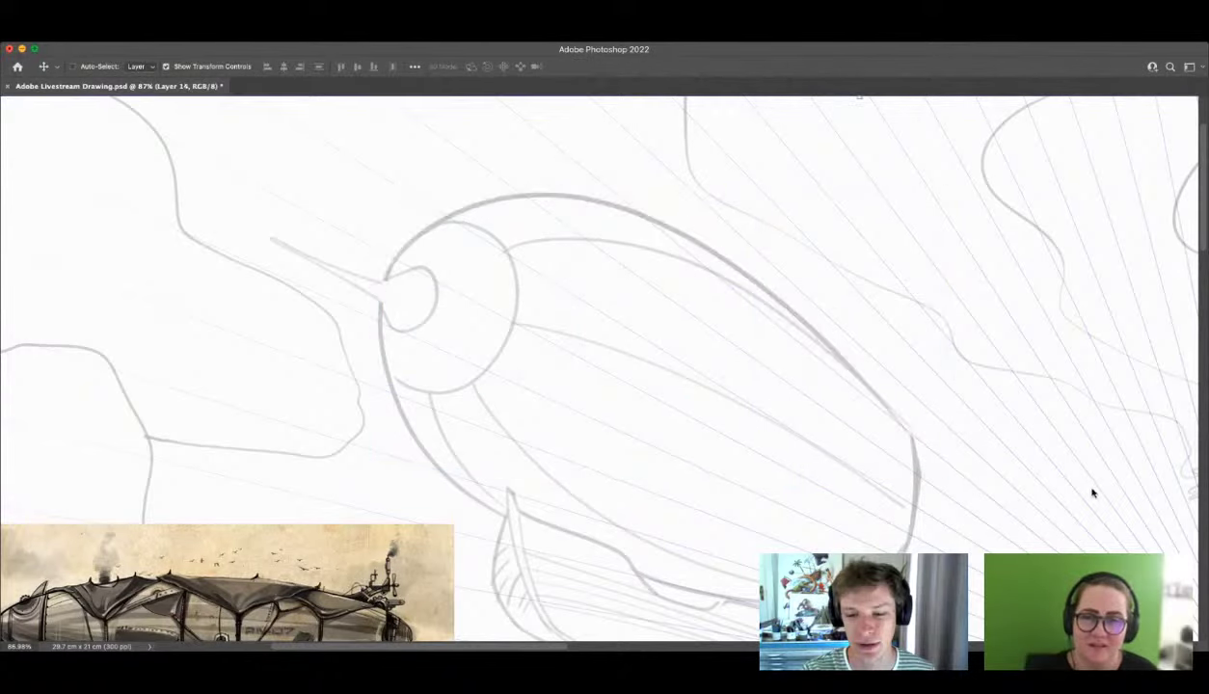
Step: Draw a Pen path on a new layer along the airship's upper hull from nose to tail and convert it to a shape
{"action": "left_click", "coordinate": [1132, 469]}
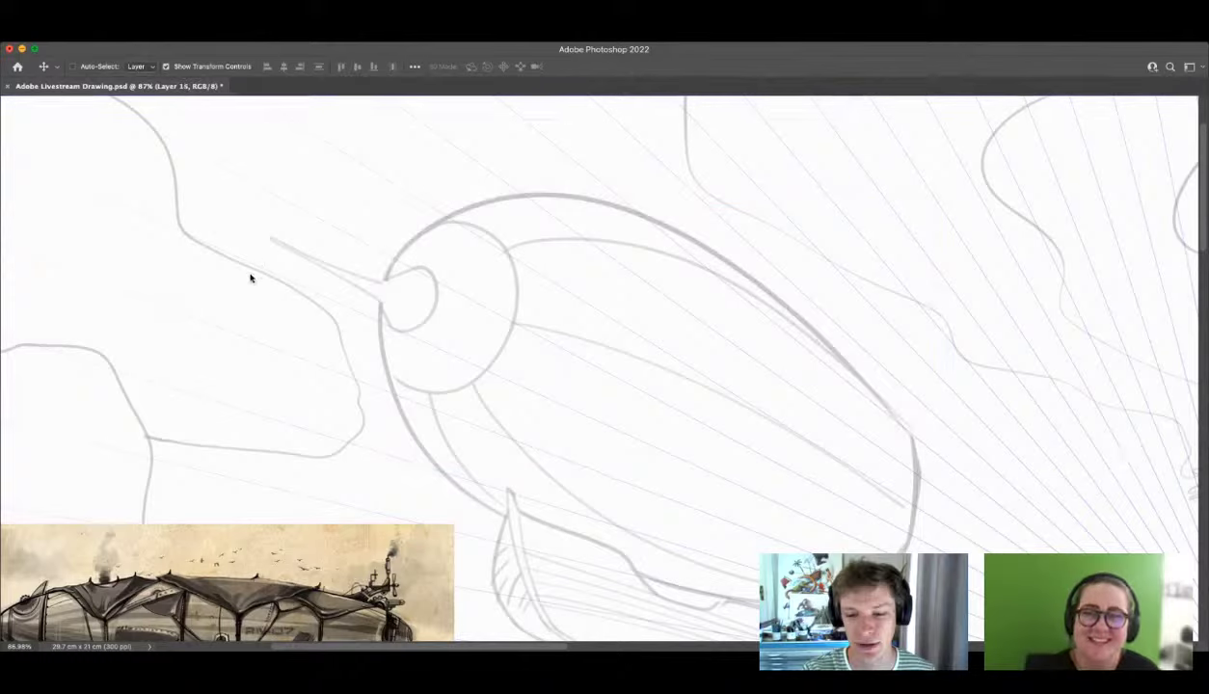
{"action": "key", "text": "p"}
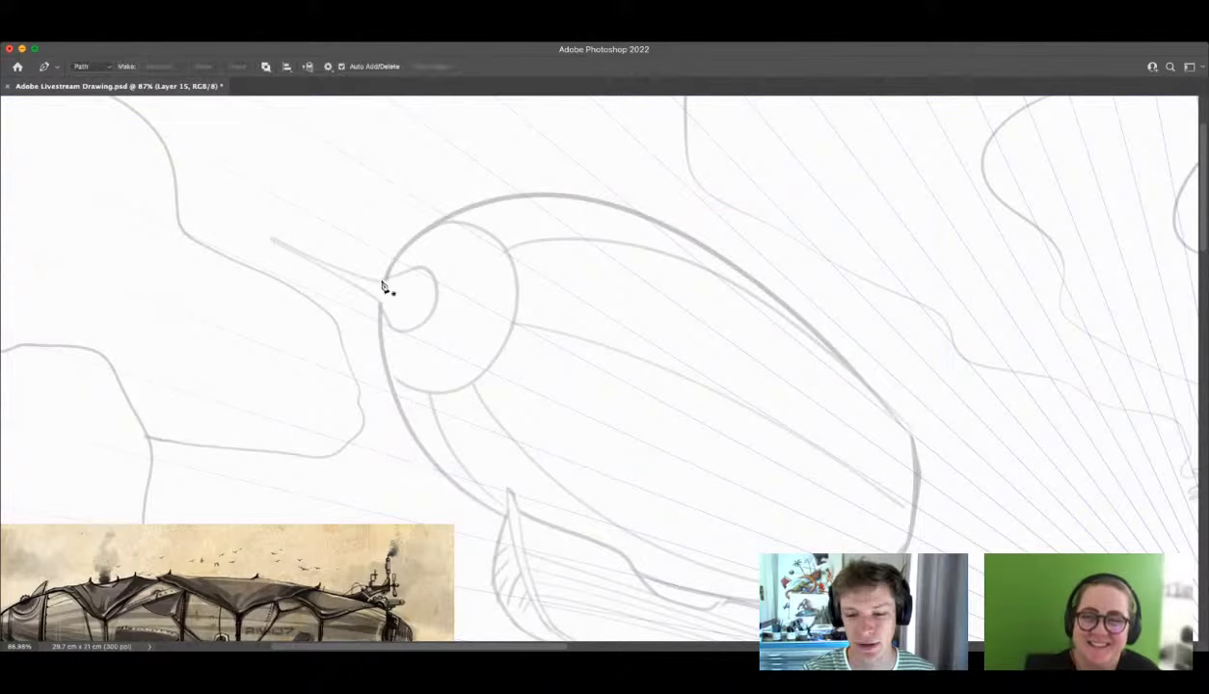
{"action": "left_click", "coordinate": [382, 280]}
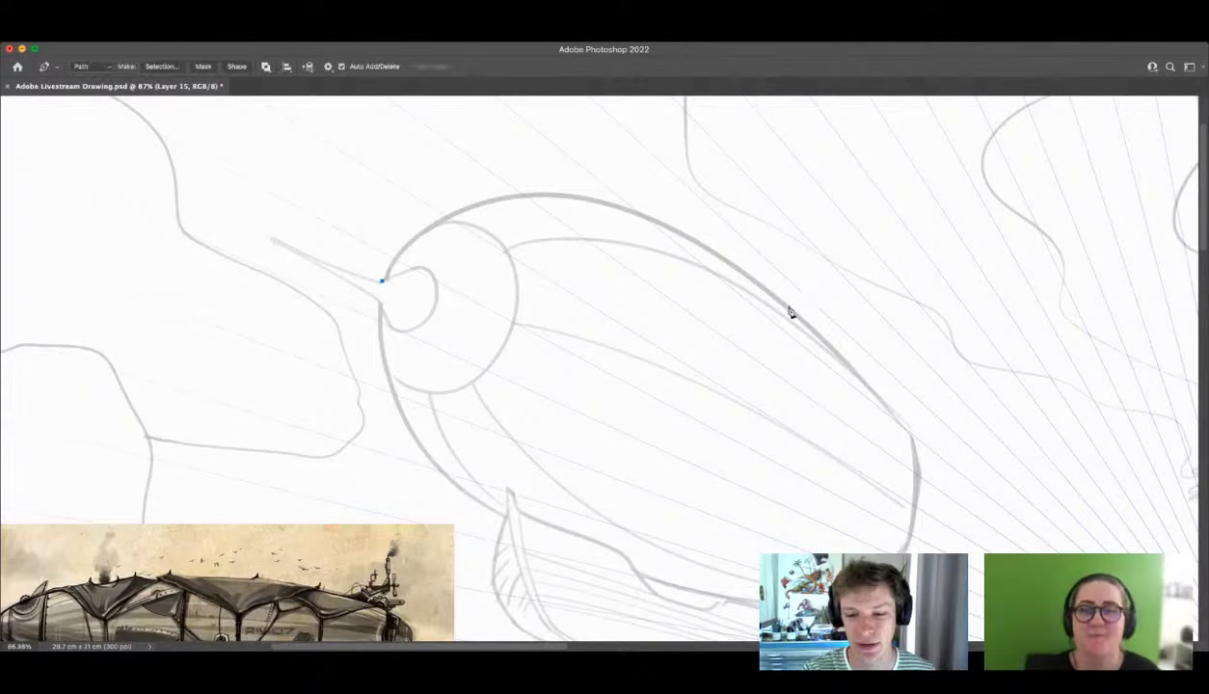
{"action": "left_click_drag", "start_coordinate": [666, 228], "coordinate": [873, 323]}
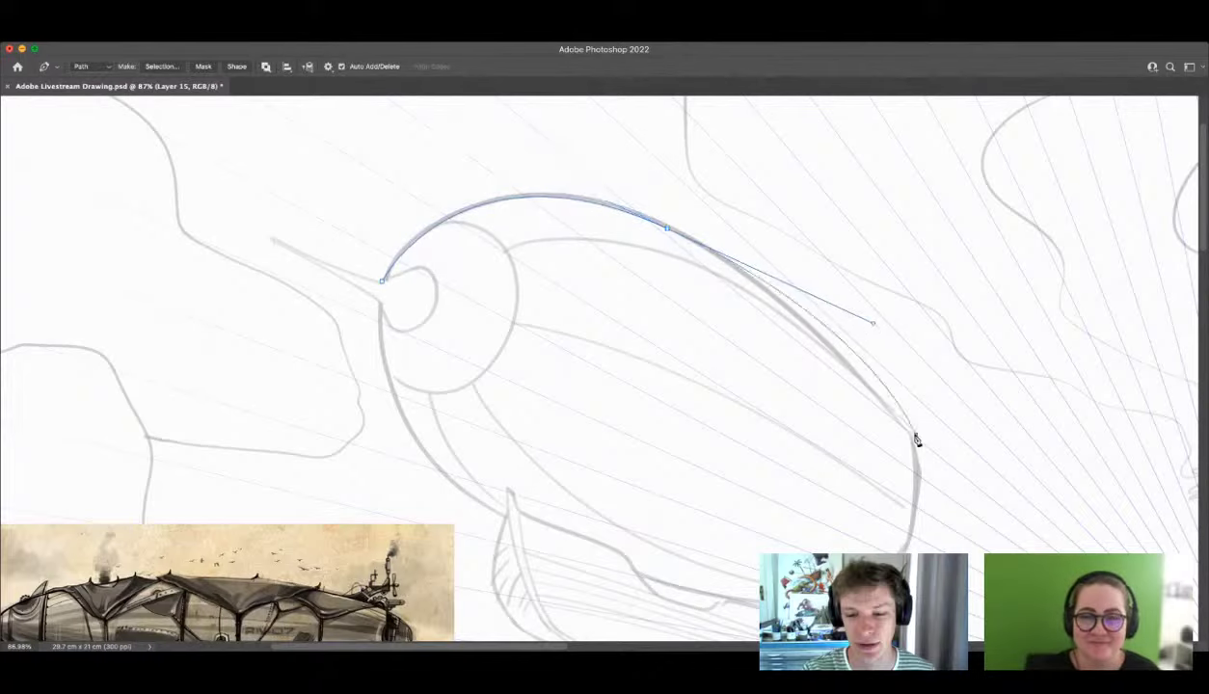
{"action": "left_click_drag", "start_coordinate": [914, 435], "coordinate": [863, 332]}
{"action": "key", "text": "super+z"}
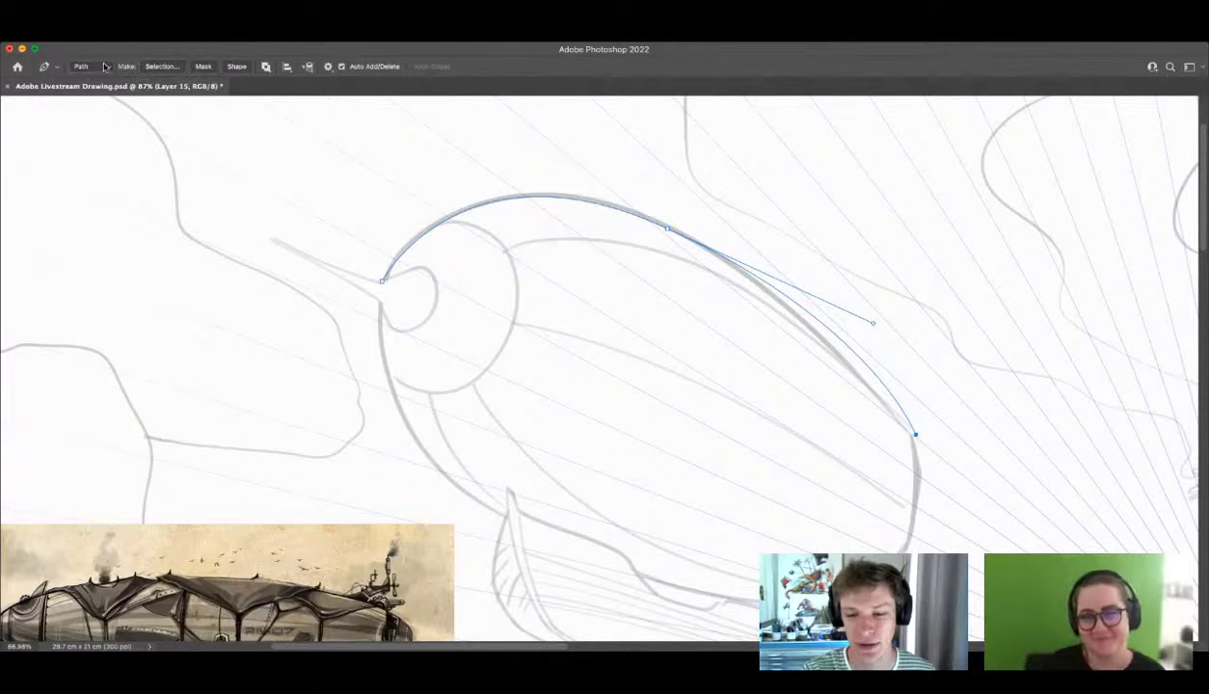
{"action": "left_click", "coordinate": [225, 68]}
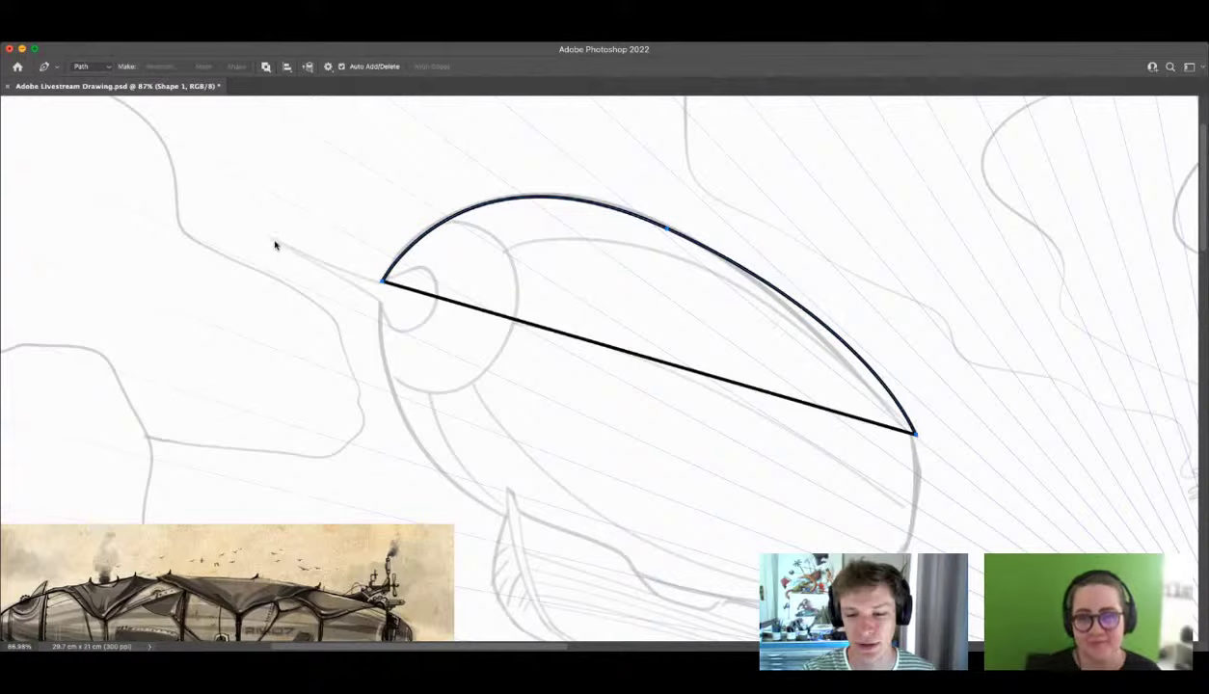
Step: Try reshaping the tail anchor of the hull shape with the Convert Point tool, undo the last handle change, and delete the shape
{"action": "left_click", "coordinate": [311, 300]}
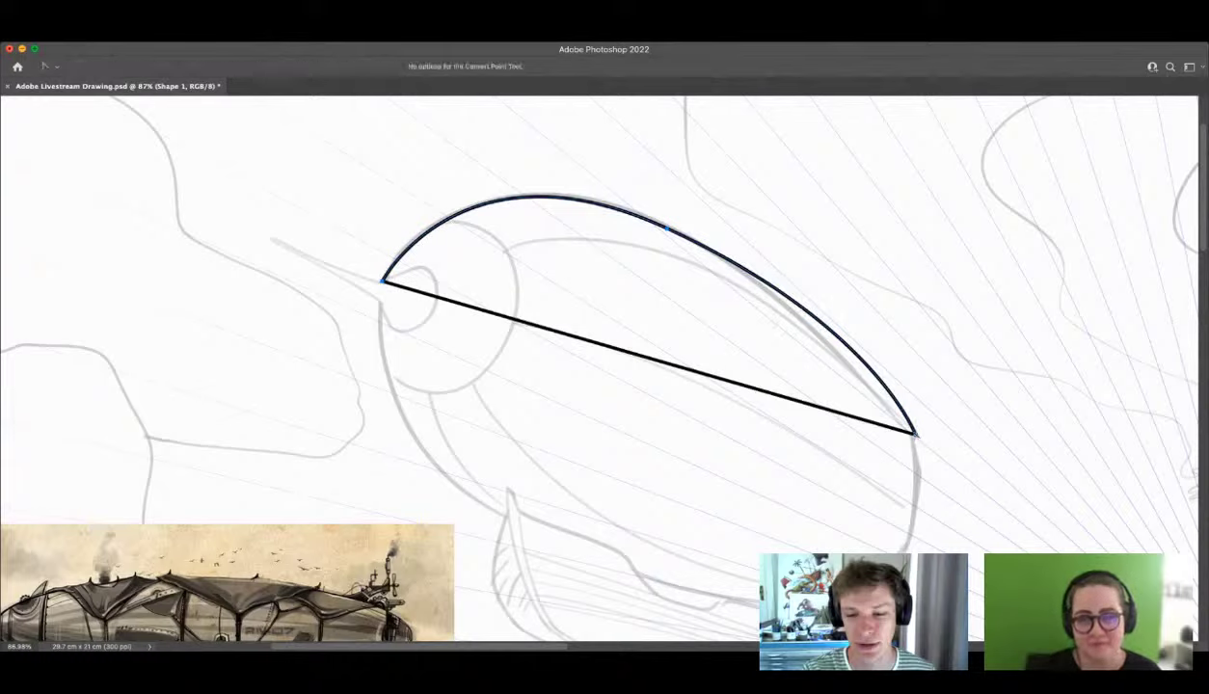
{"action": "left_click_drag", "start_coordinate": [914, 433], "coordinate": [899, 532]}
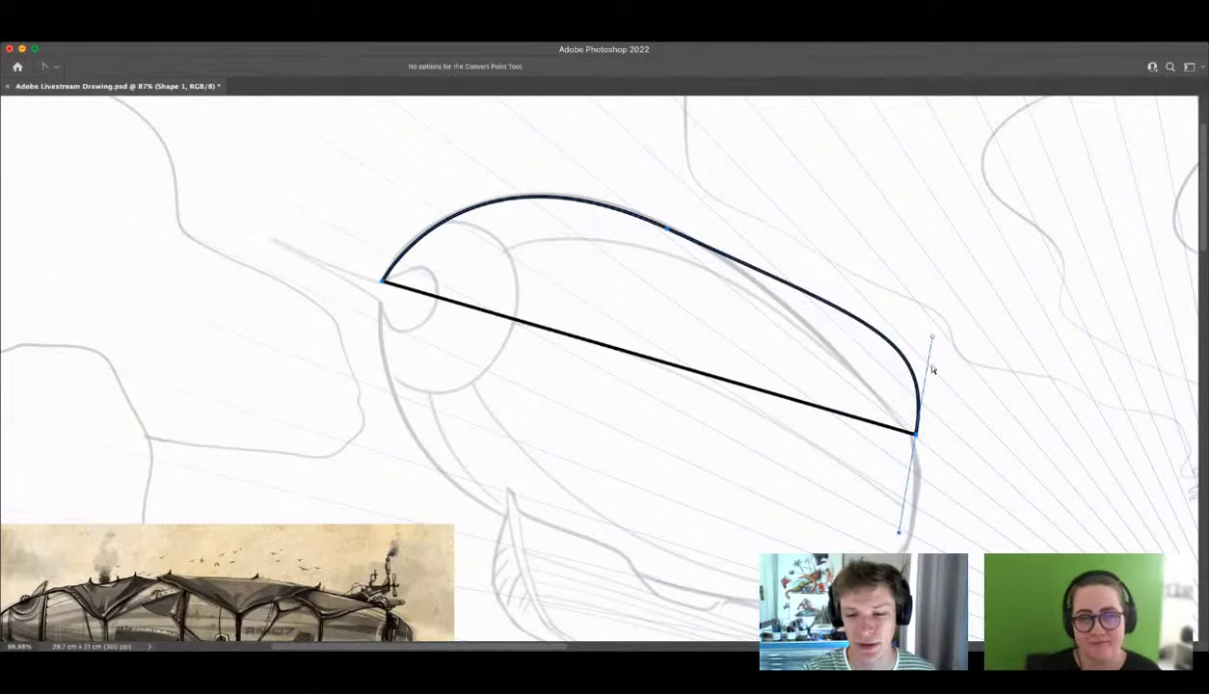
{"action": "left_click_drag", "start_coordinate": [932, 342], "coordinate": [606, 486]}
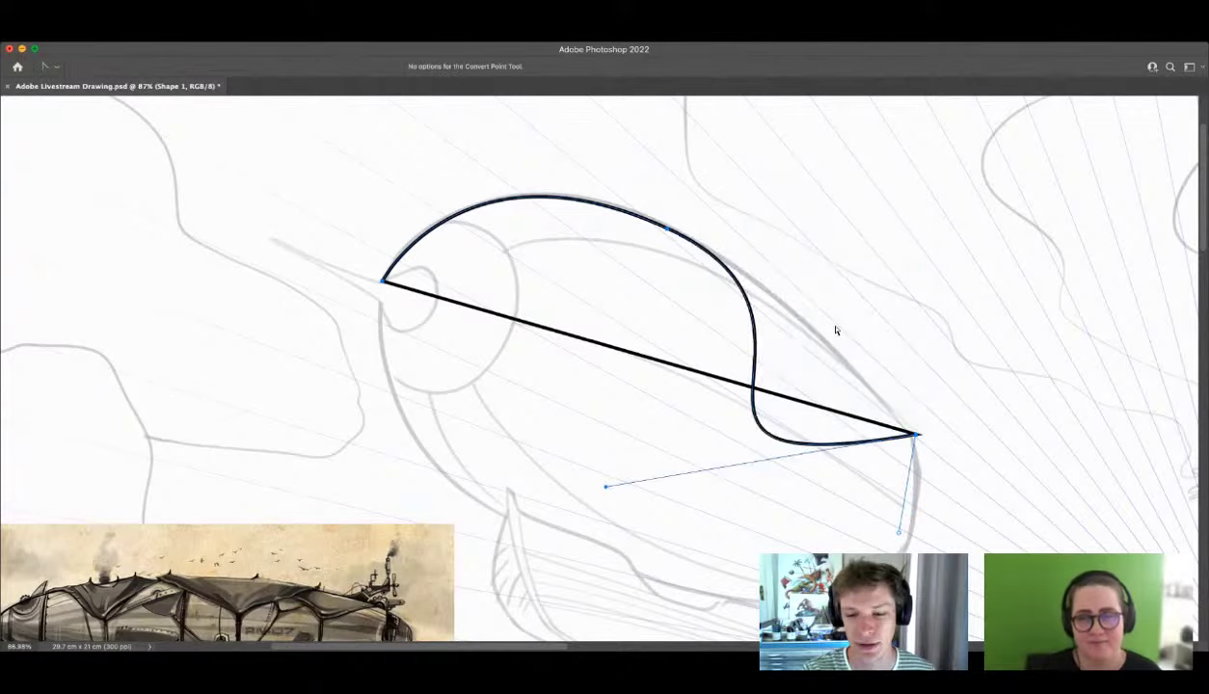
{"action": "key", "text": "super+z"}
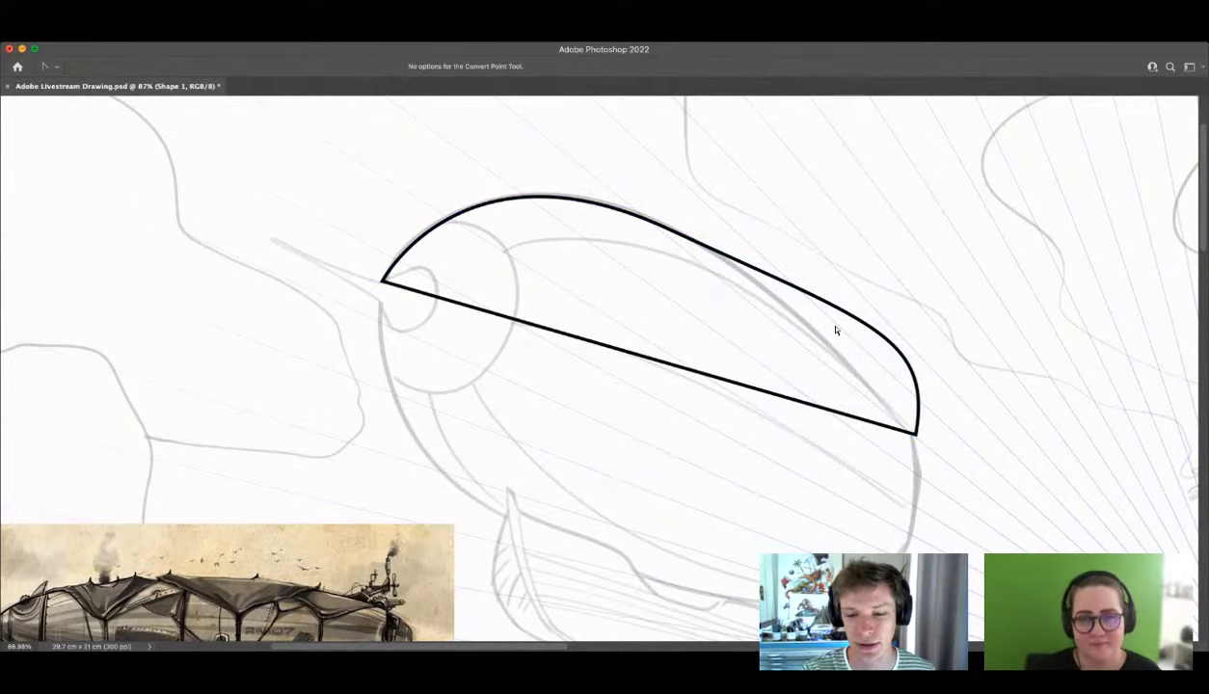
{"action": "key", "text": "Delete"}
Step: Set the brush smoothing to 0% and sketch the canopy's front edge on a new layer, curving from the upper hull down to the middle seam
{"action": "key", "text": "z"}
{"action": "left_click_drag", "start_coordinate": [787, 255], "coordinate": [719, 301]}
{"action": "left_click_drag", "start_coordinate": [747, 417], "coordinate": [766, 430]}
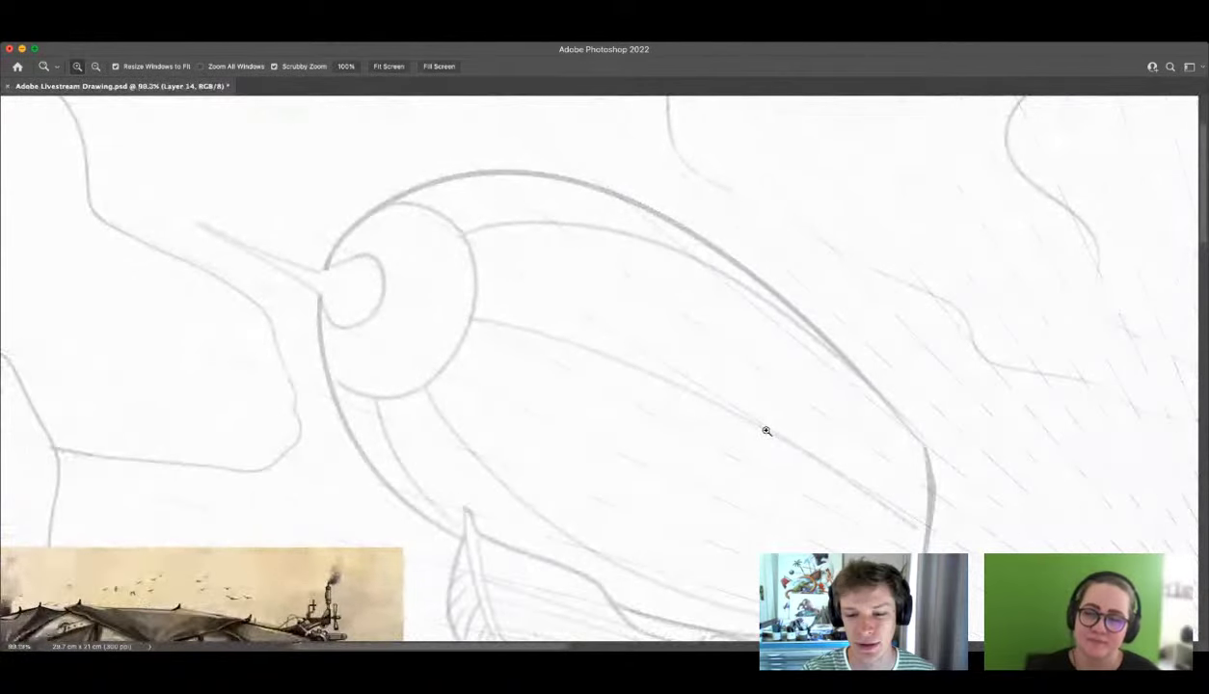
{"action": "key", "text": "b"}
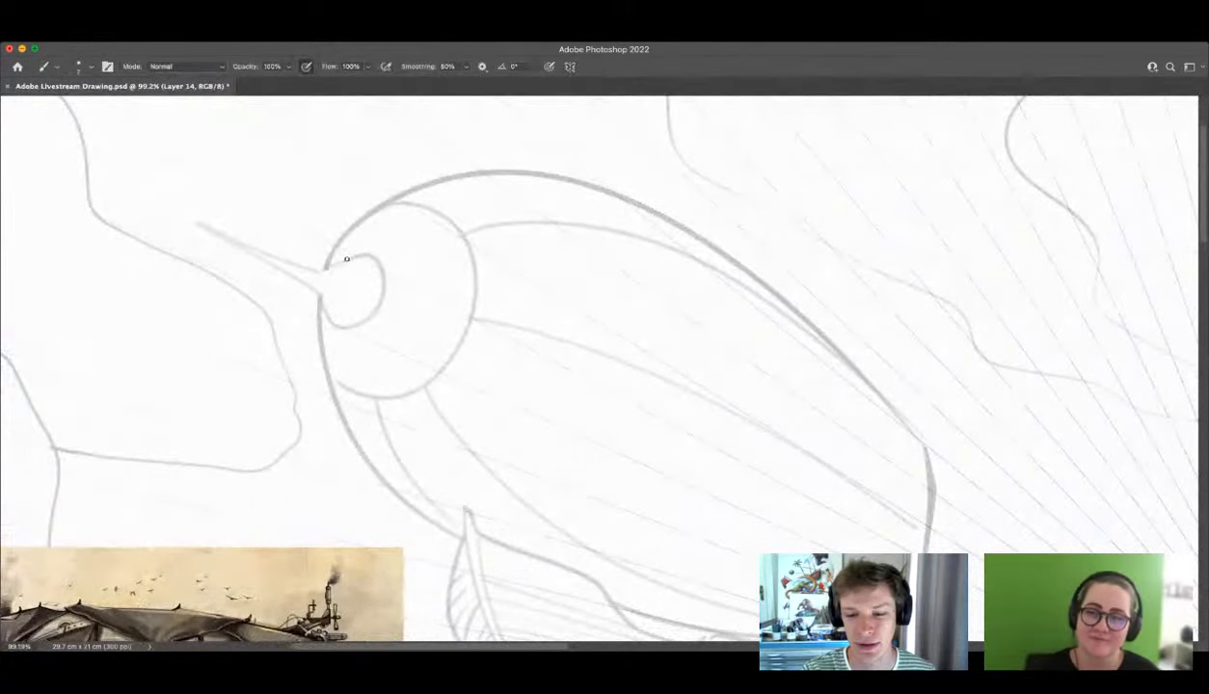
{"action": "key", "text": "z"}
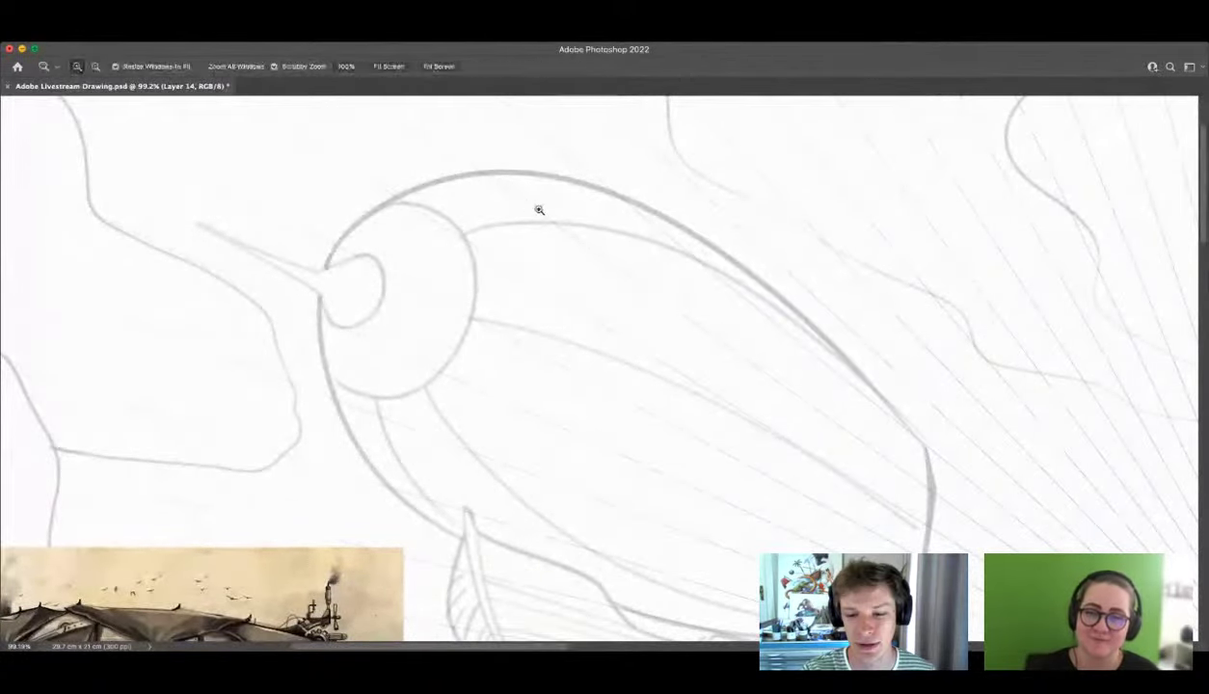
{"action": "mouse_move", "coordinate": [540, 208]}
{"action": "left_mouse_down"}
{"action": "mouse_move", "coordinate": [517, 223]}
{"action": "mouse_move", "coordinate": [604, 284]}
{"action": "mouse_move", "coordinate": [575, 300]}
{"action": "left_mouse_up"}
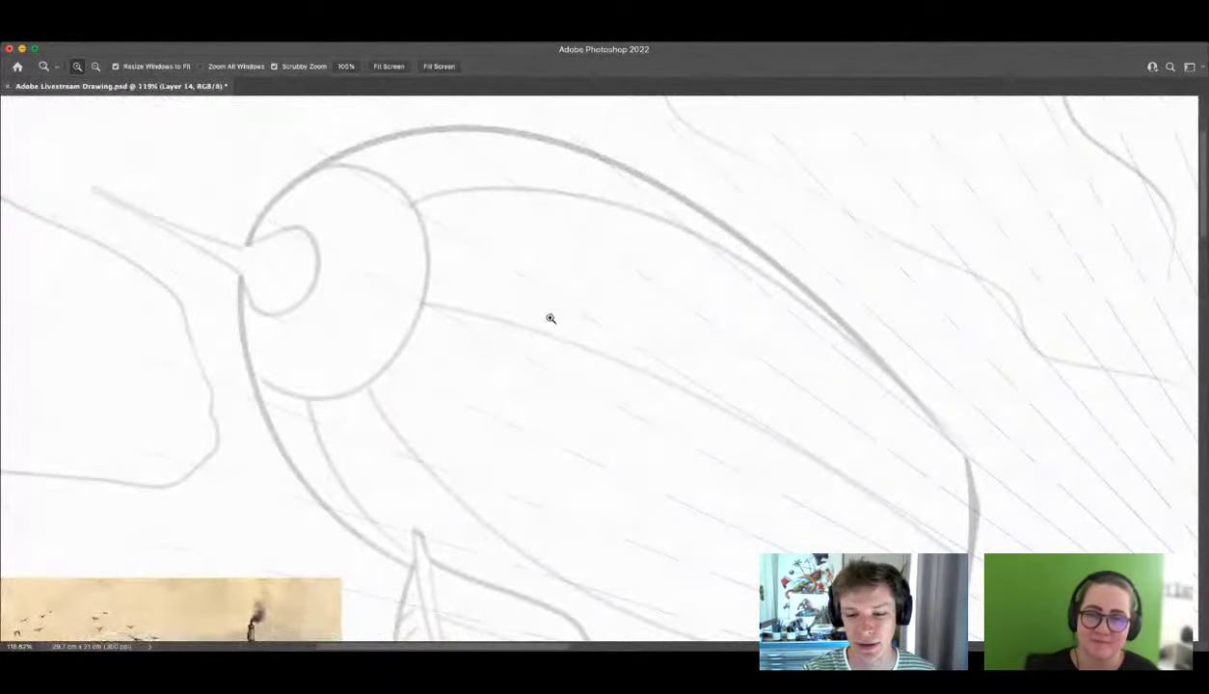
{"action": "key", "text": "b"}
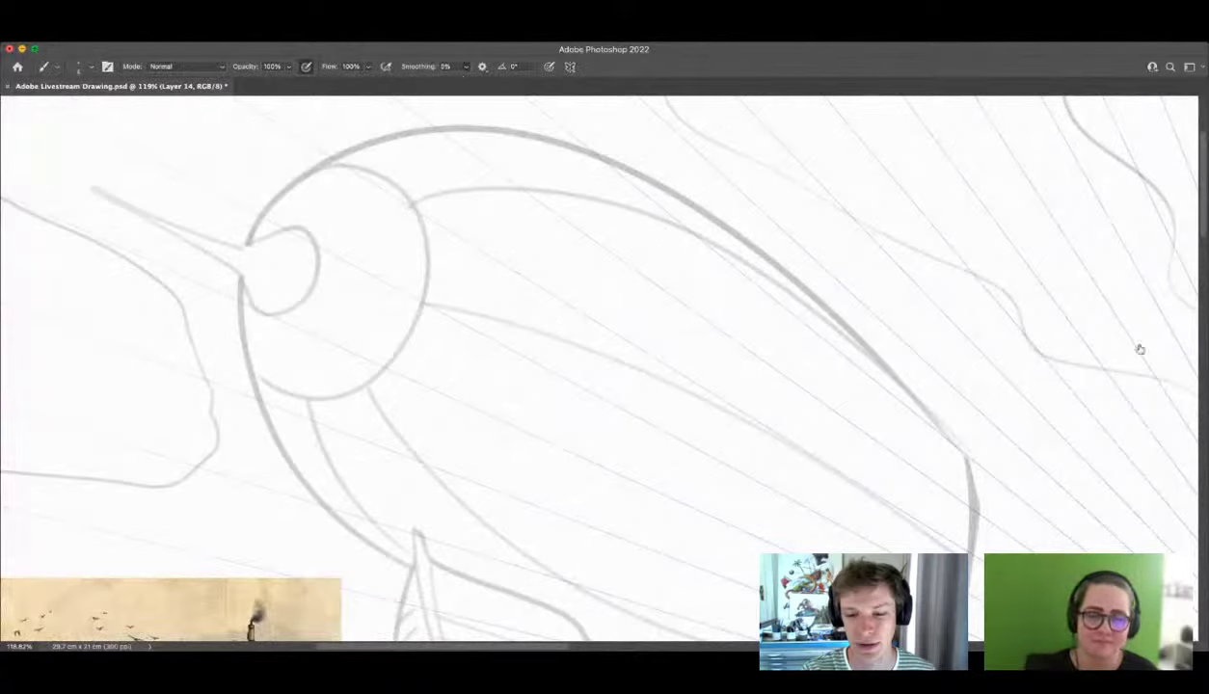
{"action": "left_click_drag", "start_coordinate": [569, 146], "coordinate": [700, 318]}
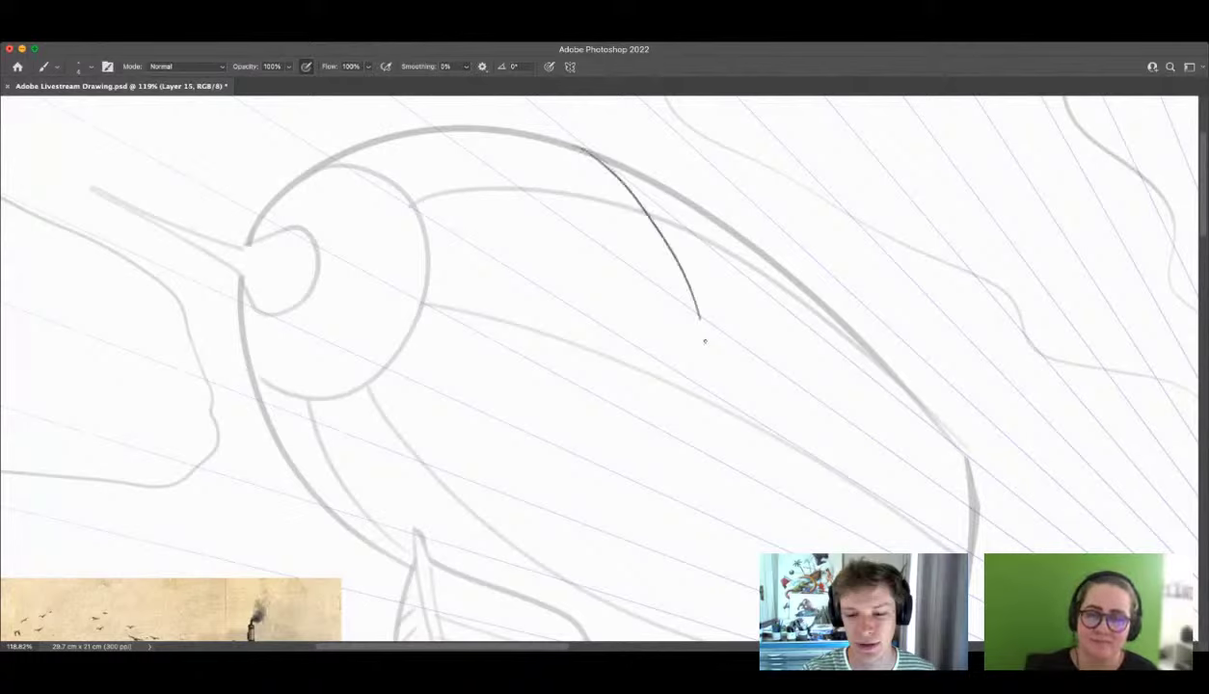
{"action": "left_click_drag", "start_coordinate": [617, 172], "coordinate": [711, 354]}
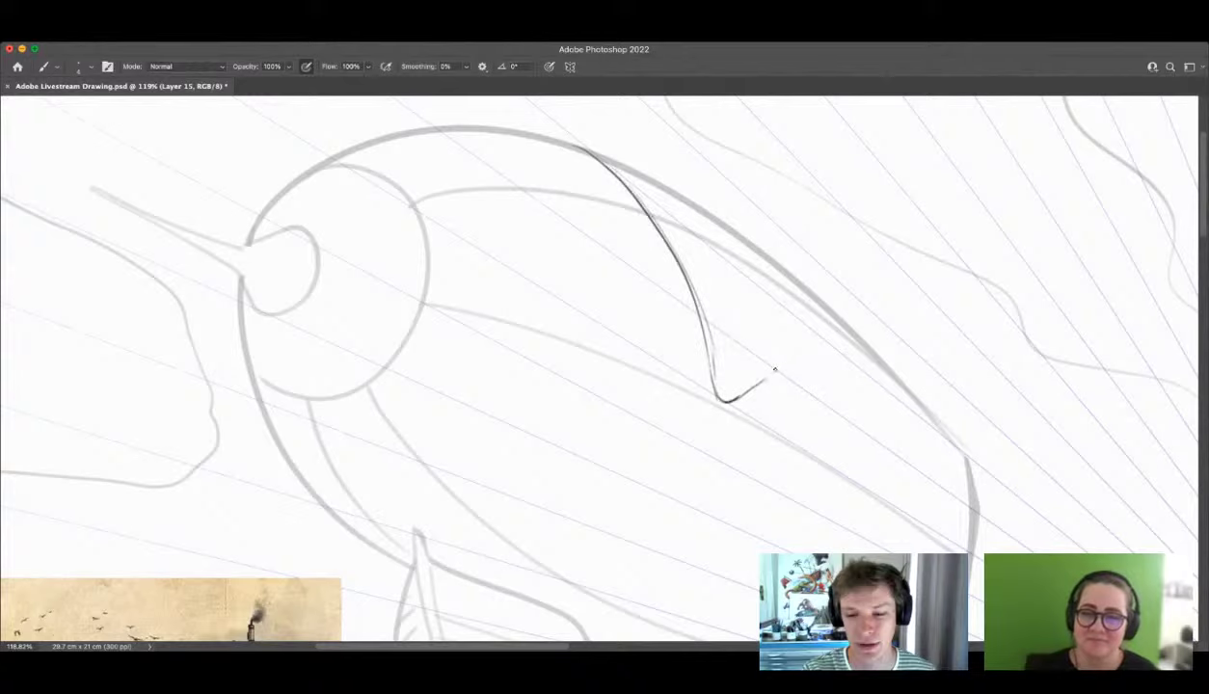
Step: Extend the canopy's lower edge in a zigzag toward the tail and draw its upper edge along the top of the hull
{"action": "mouse_move", "coordinate": [774, 369]}
{"action": "left_mouse_down"}
{"action": "mouse_move", "coordinate": [821, 347]}
{"action": "mouse_move", "coordinate": [728, 355]}
{"action": "left_mouse_up"}
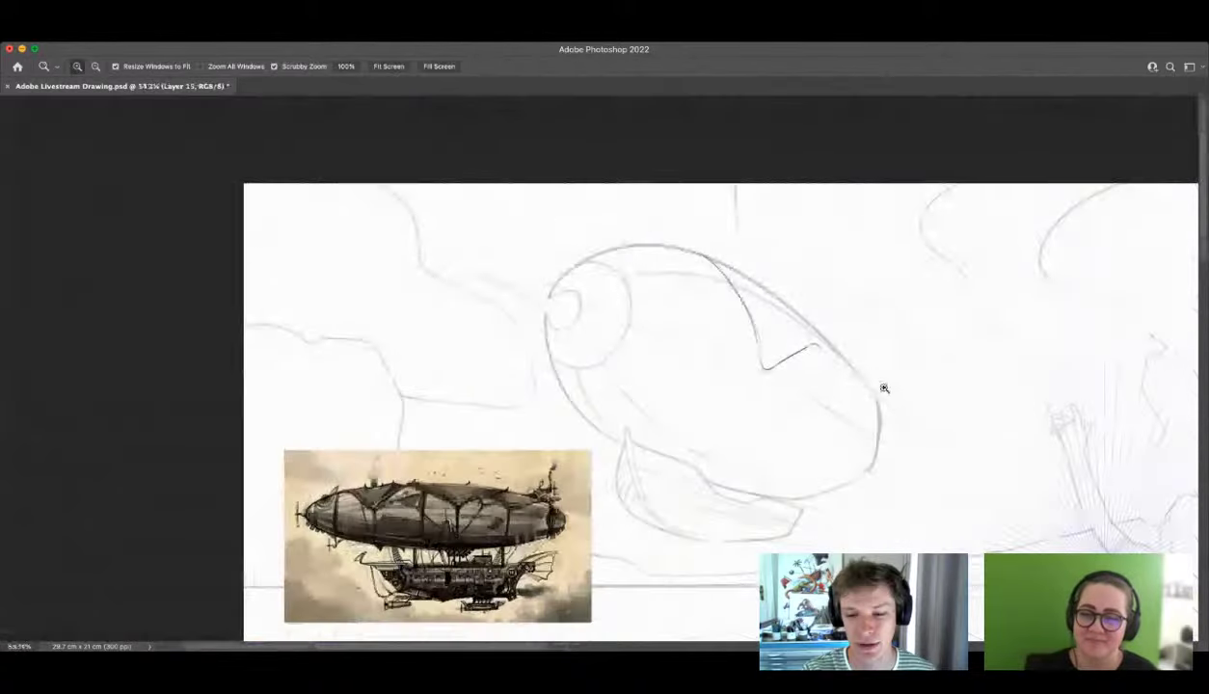
{"action": "left_click_drag", "start_coordinate": [889, 388], "coordinate": [964, 386]}
{"action": "mouse_move", "coordinate": [714, 281]}
{"action": "left_mouse_down"}
{"action": "mouse_move", "coordinate": [764, 430]}
{"action": "mouse_move", "coordinate": [837, 369]}
{"action": "mouse_move", "coordinate": [762, 359]}
{"action": "left_mouse_up"}
{"action": "left_click_drag", "start_coordinate": [775, 308], "coordinate": [807, 319]}
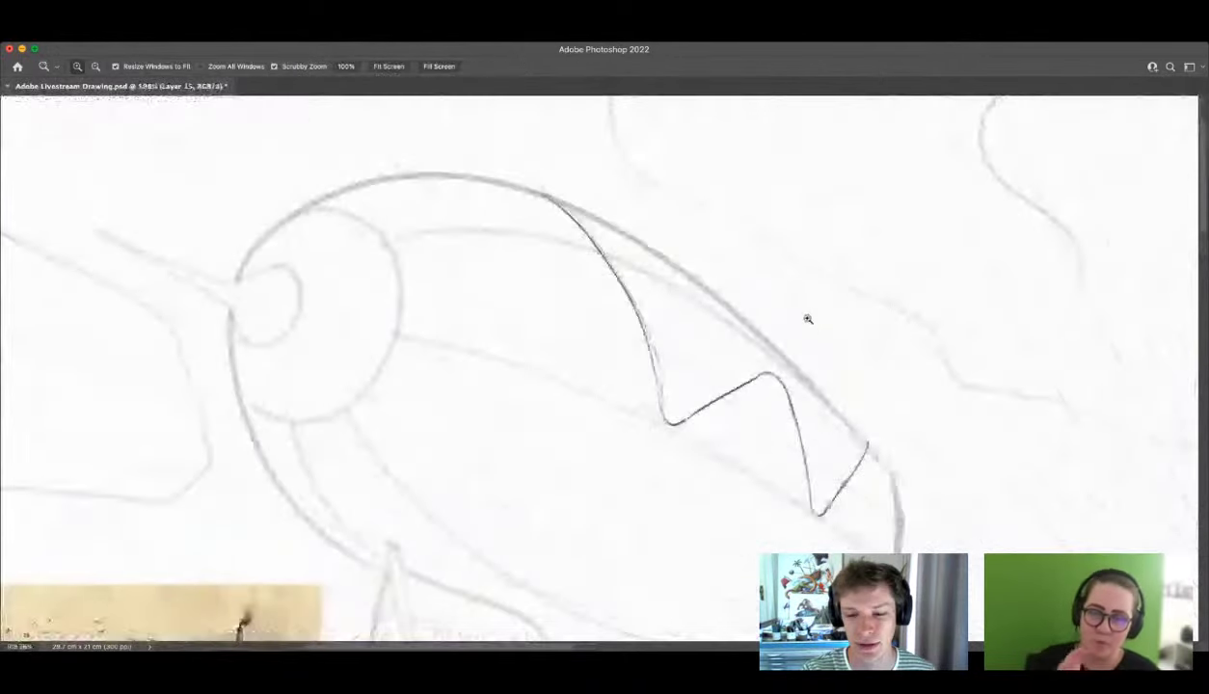
{"action": "mouse_move", "coordinate": [515, 183]}
{"action": "left_mouse_down"}
{"action": "mouse_move", "coordinate": [563, 193]}
{"action": "mouse_move", "coordinate": [753, 326]}
{"action": "mouse_move", "coordinate": [868, 443]}
{"action": "mouse_move", "coordinate": [791, 395]}
{"action": "left_mouse_up"}
{"action": "left_click_drag", "start_coordinate": [813, 460], "coordinate": [858, 441]}
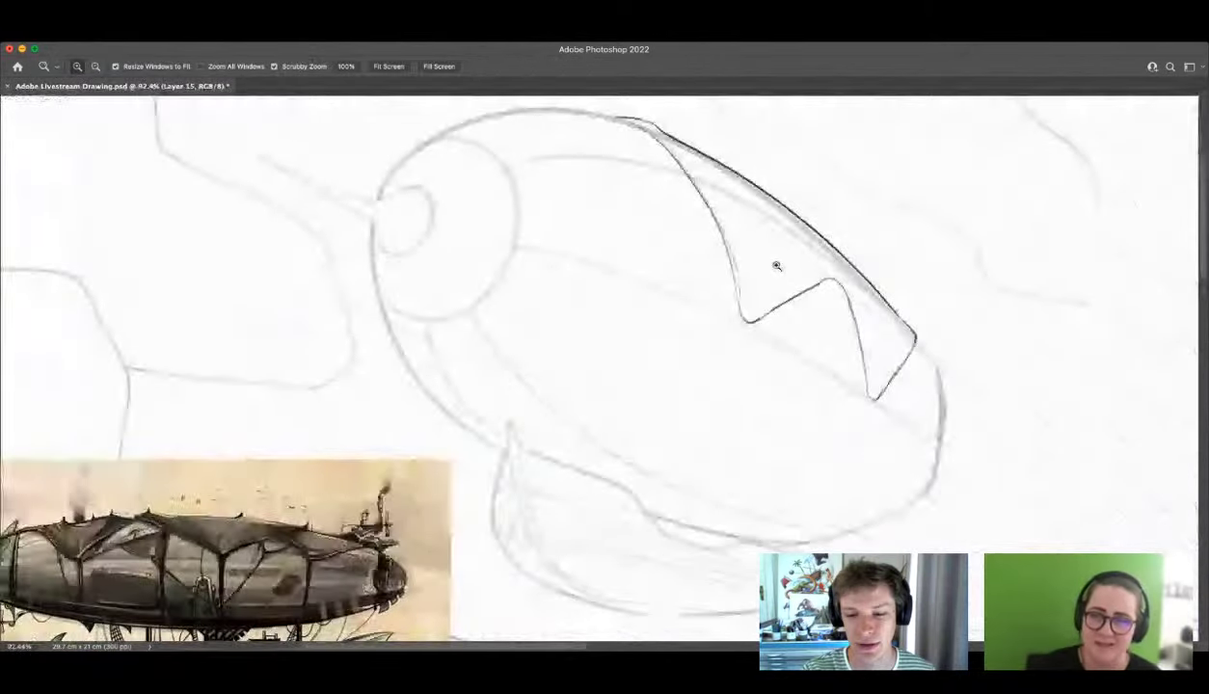
Step: Draw a small ring with a fastening loop at each of the canopy's two lower corners
{"action": "key", "text": "b"}
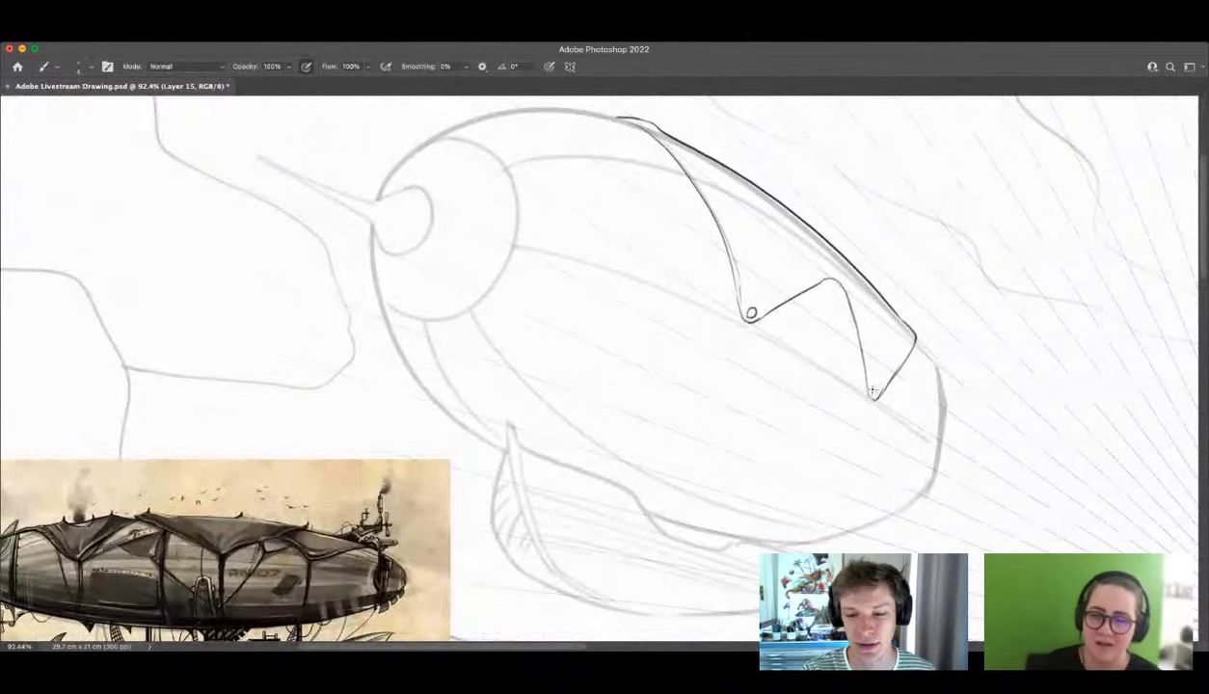
{"action": "key", "text": "z"}
{"action": "scroll", "coordinate": [820, 352], "scroll_direction": "down", "scroll_amount": 5}
{"action": "scroll", "coordinate": [845, 356], "scroll_direction": "up", "scroll_amount": 1}
{"action": "scroll", "coordinate": [783, 358], "scroll_direction": "up", "scroll_amount": 4}
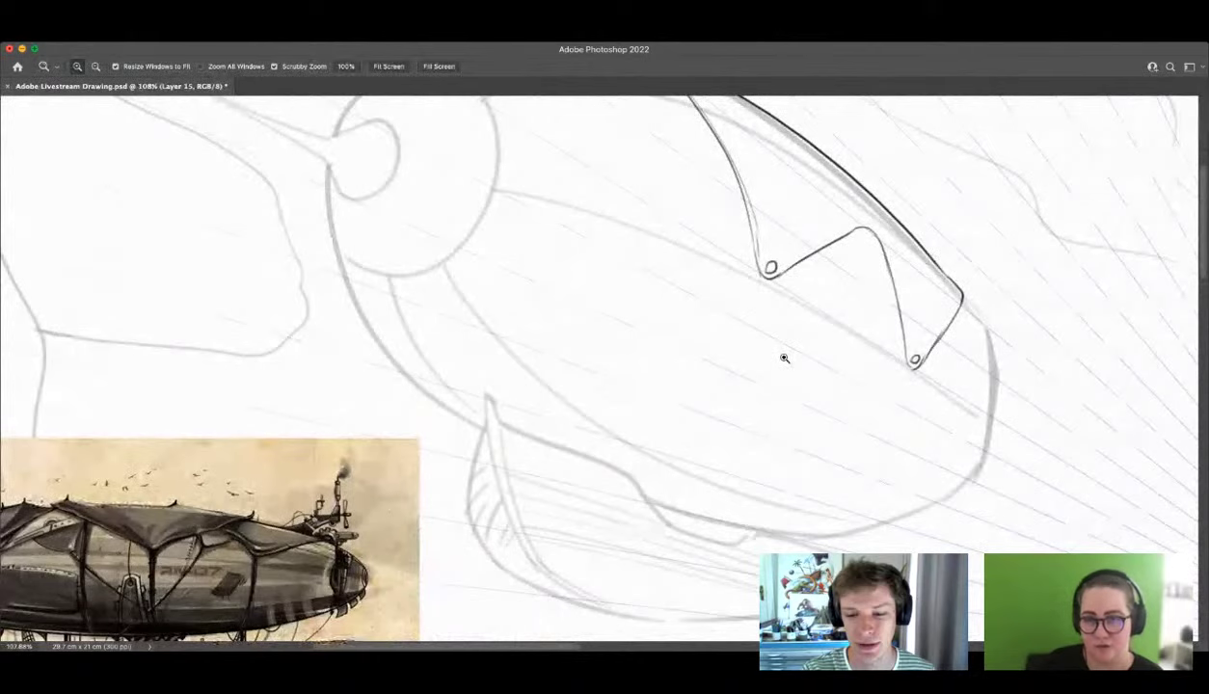
{"action": "key", "text": "b"}
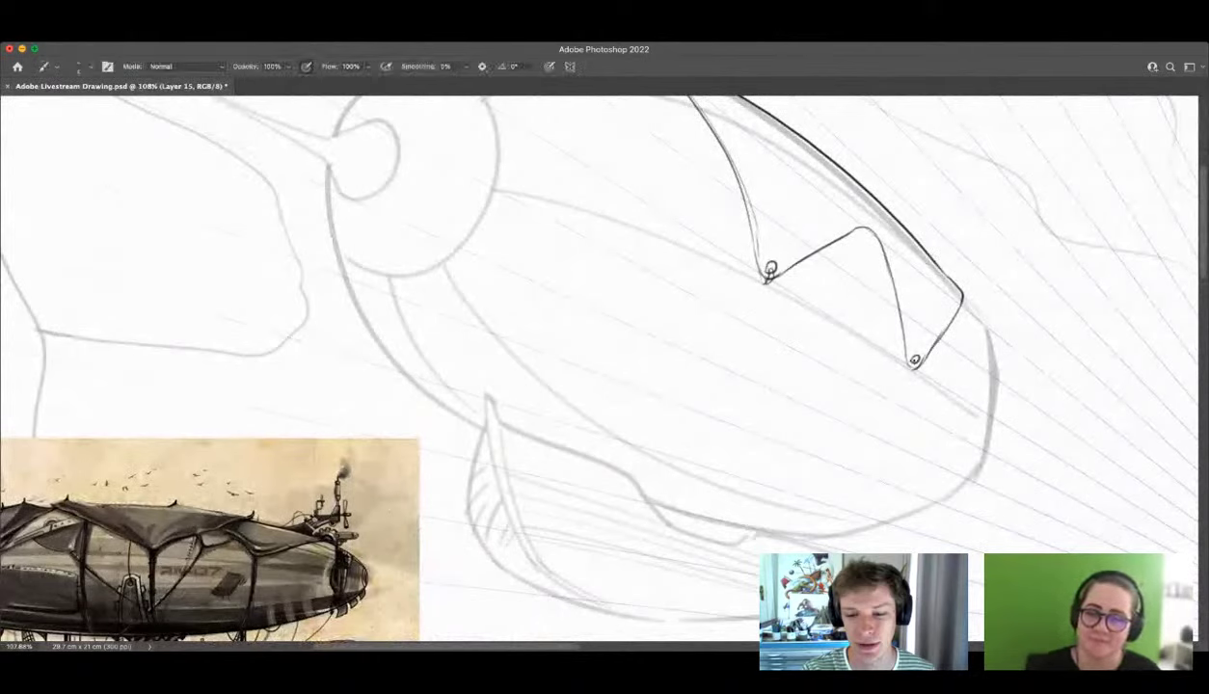
Step: Draw two curved straps from the corner rings around the hull down to the airship's lower edge
{"action": "left_click_drag", "start_coordinate": [882, 434], "coordinate": [899, 443]}
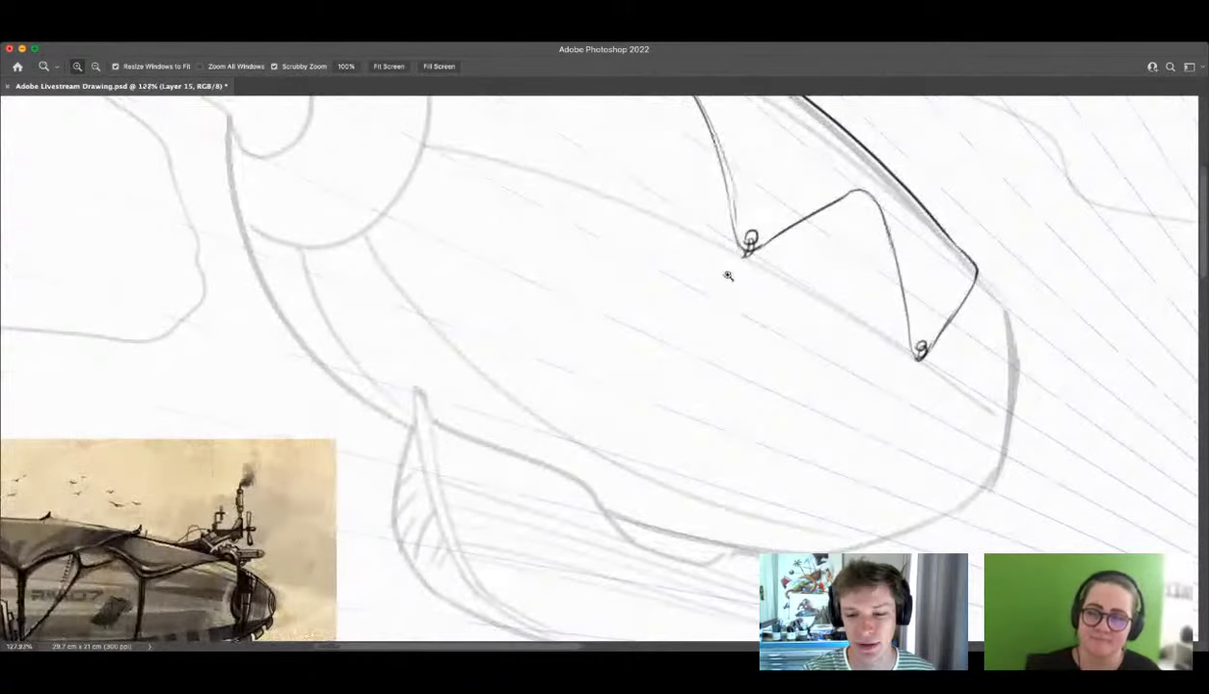
{"action": "mouse_move", "coordinate": [737, 279]}
{"action": "left_mouse_down"}
{"action": "mouse_move", "coordinate": [681, 384]}
{"action": "mouse_move", "coordinate": [539, 464]}
{"action": "left_mouse_up"}
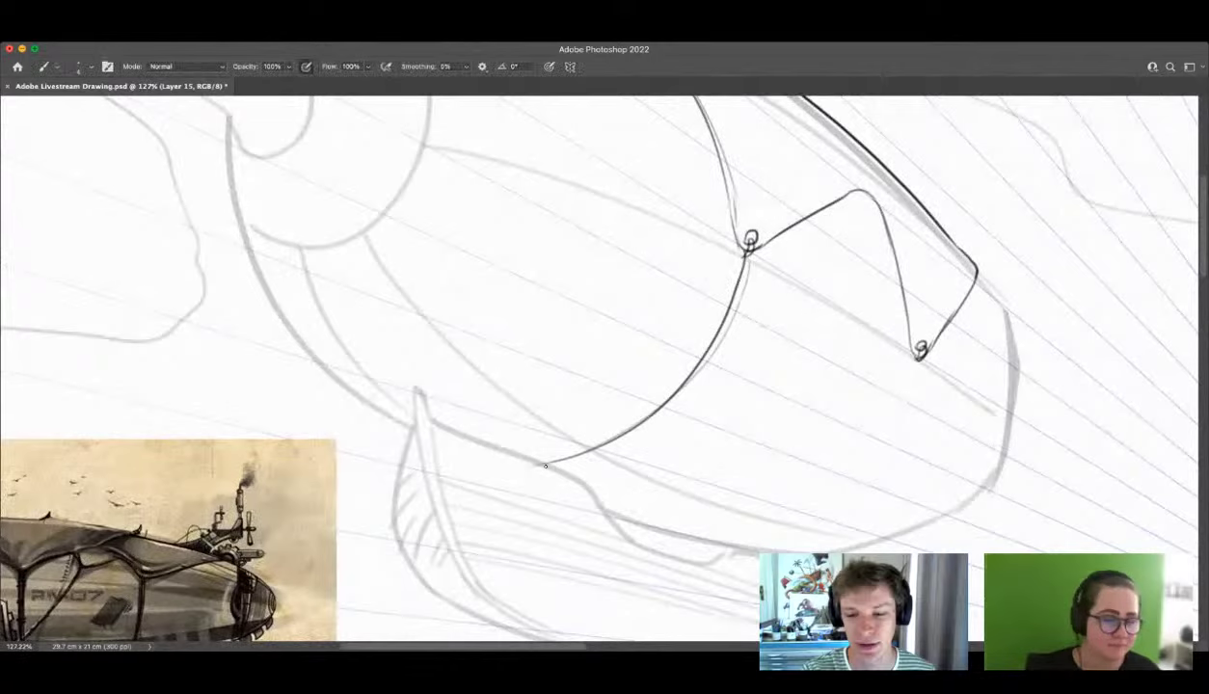
{"action": "mouse_move", "coordinate": [916, 358]}
{"action": "left_mouse_down"}
{"action": "mouse_move", "coordinate": [776, 482]}
{"action": "mouse_move", "coordinate": [672, 529]}
{"action": "left_mouse_up"}
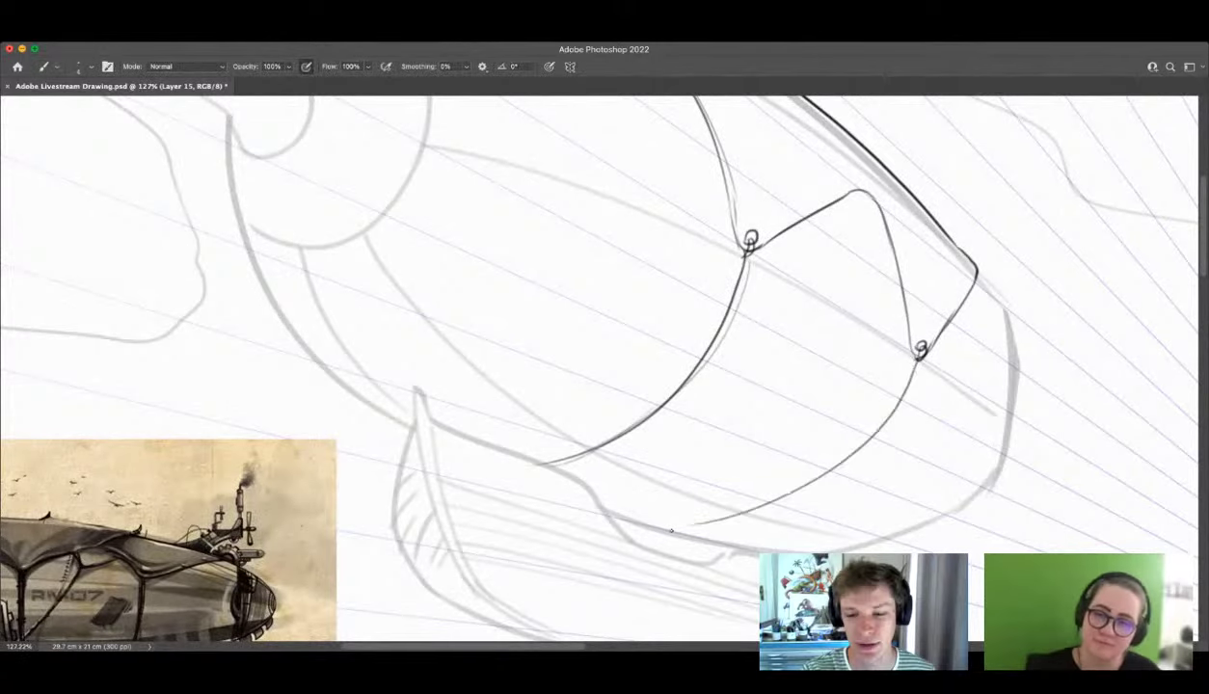
Step: Draw a row of short, narrow stitches along the faded circular seam of the airship's nose cap
{"action": "key", "text": "z"}
{"action": "left_click_drag", "start_coordinate": [780, 440], "coordinate": [690, 434]}
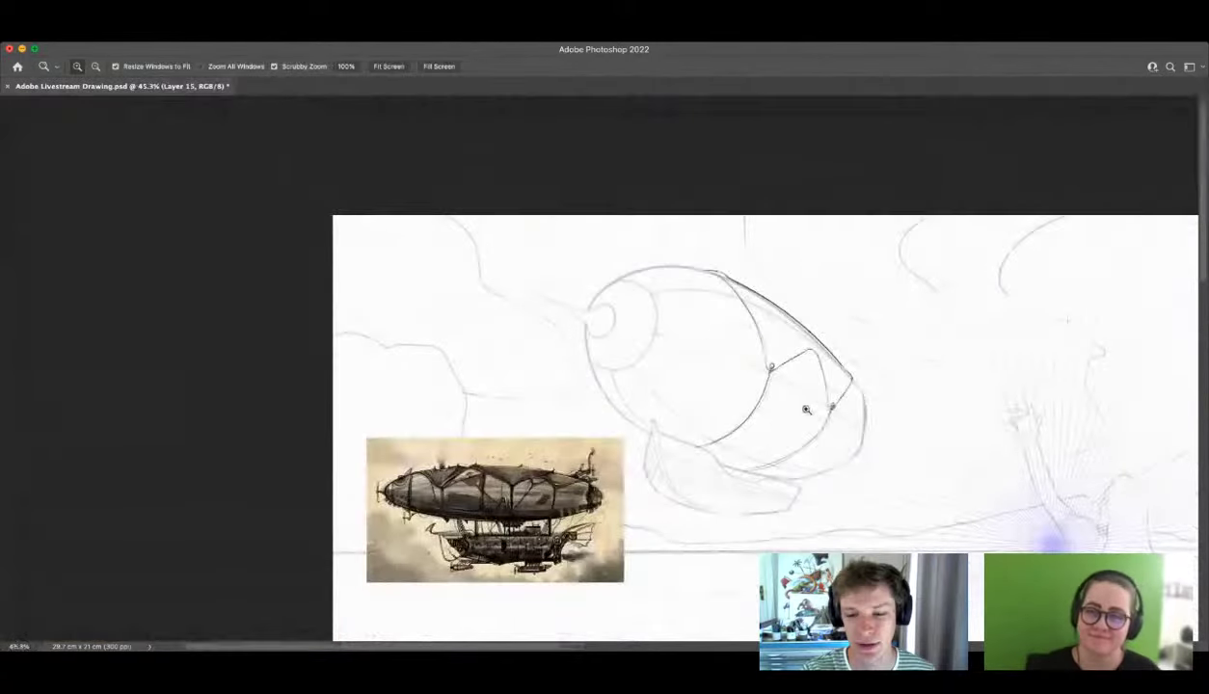
{"action": "left_click_drag", "start_coordinate": [786, 422], "coordinate": [851, 439]}
{"action": "left_click_drag", "start_coordinate": [662, 371], "coordinate": [696, 370]}
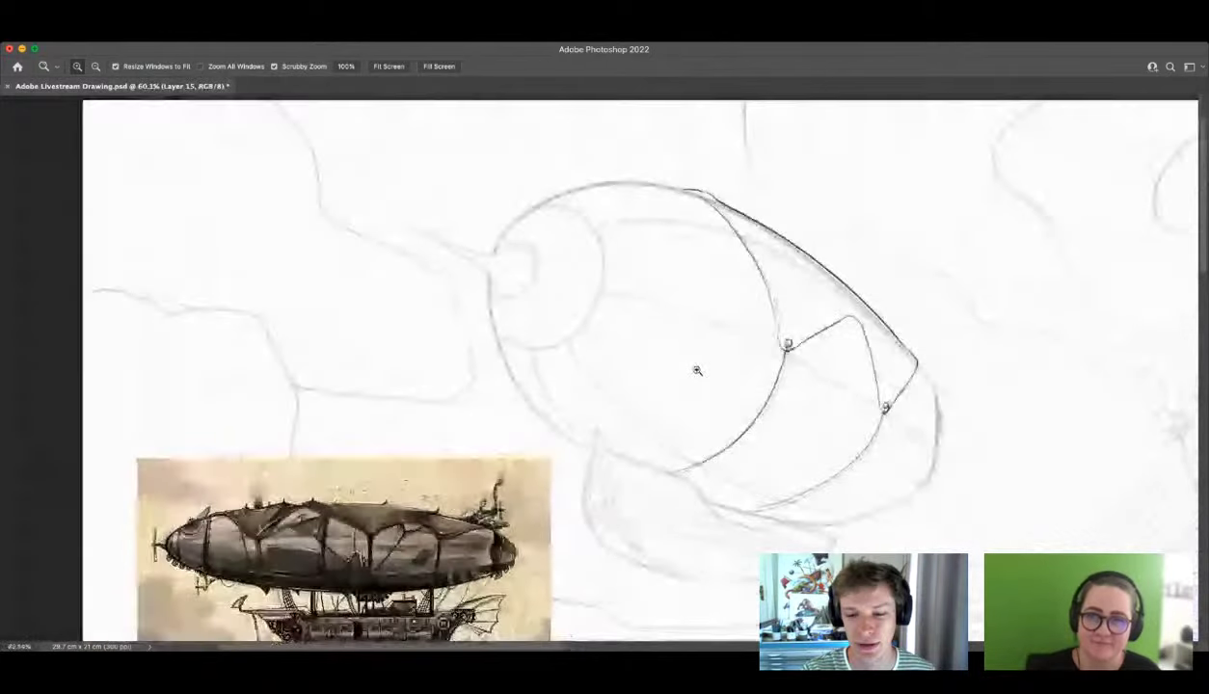
{"action": "left_click_drag", "start_coordinate": [627, 295], "coordinate": [667, 307]}
{"action": "key", "text": "b"}
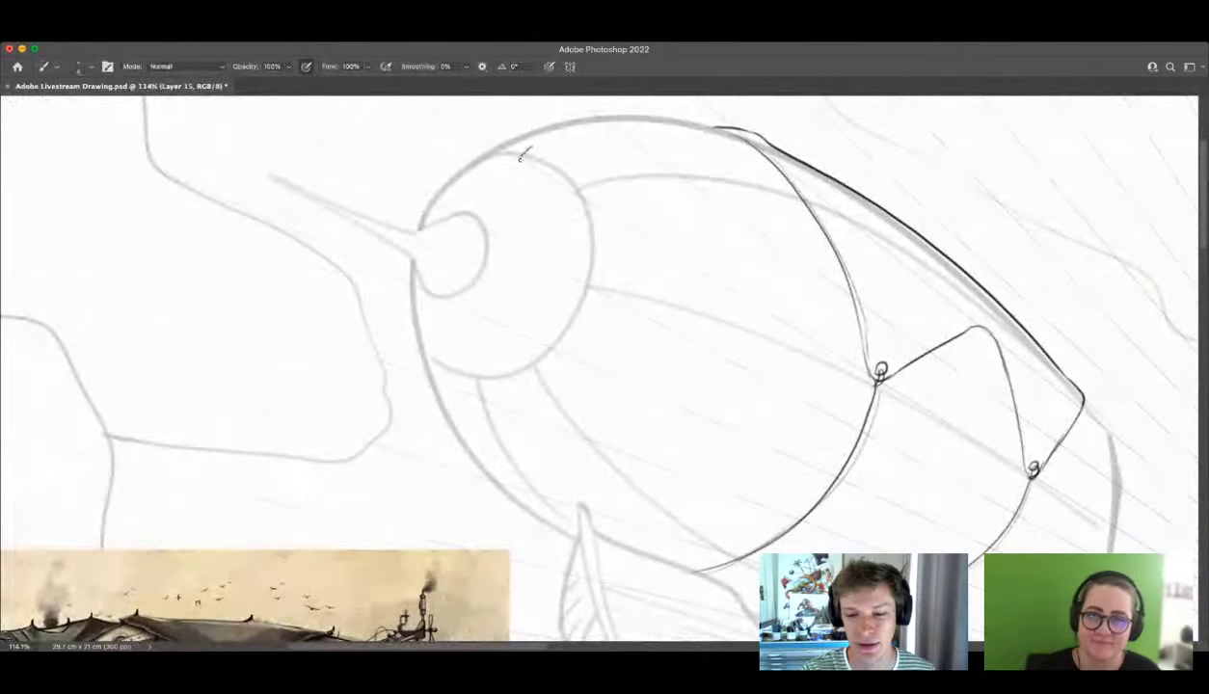
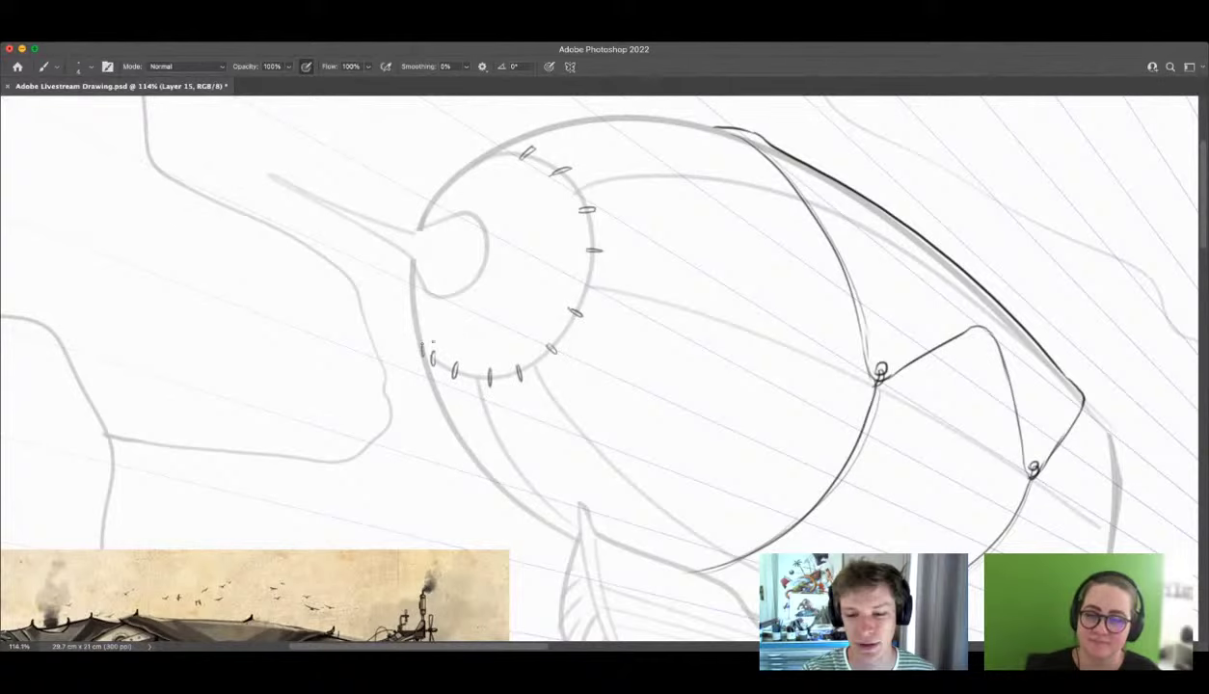
{"action": "left_click_drag", "start_coordinate": [567, 374], "coordinate": [529, 362]}
{"action": "left_click_drag", "start_coordinate": [530, 258], "coordinate": [585, 243]}
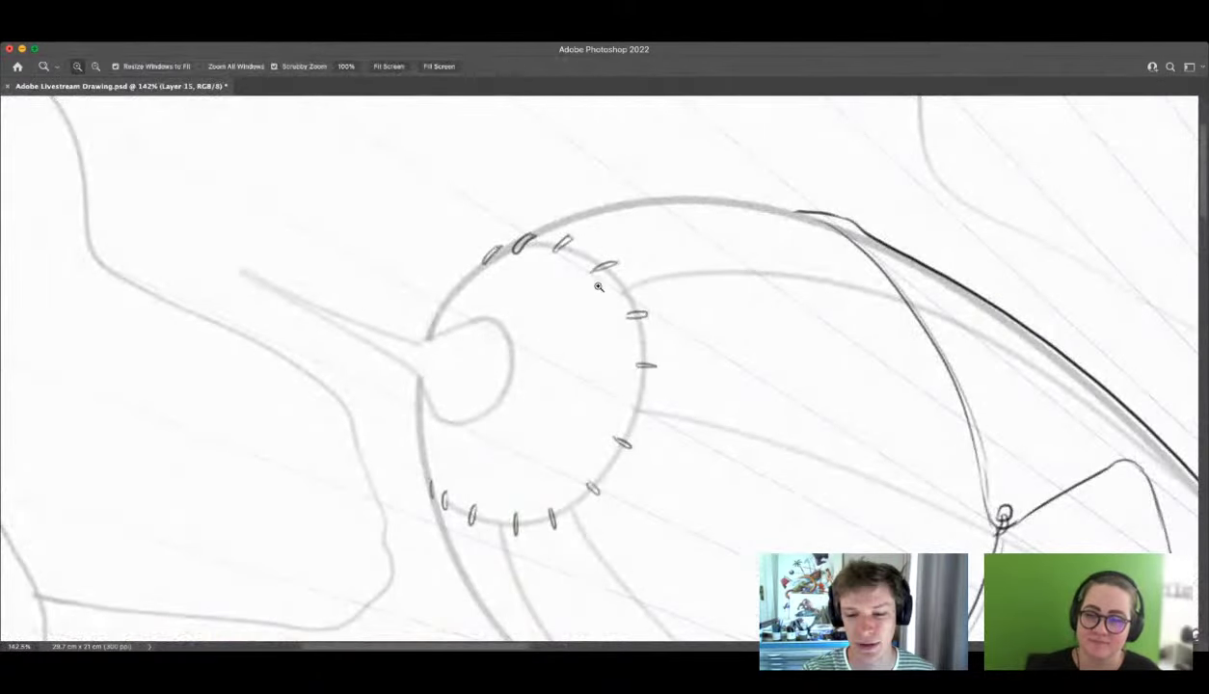
Step: Trace the upper hull outline from the nose tip over the nose cap to the canopy's front edge
{"action": "left_click_drag", "start_coordinate": [612, 287], "coordinate": [574, 284]}
{"action": "left_click_drag", "start_coordinate": [682, 275], "coordinate": [721, 275]}
{"action": "key", "text": "b"}
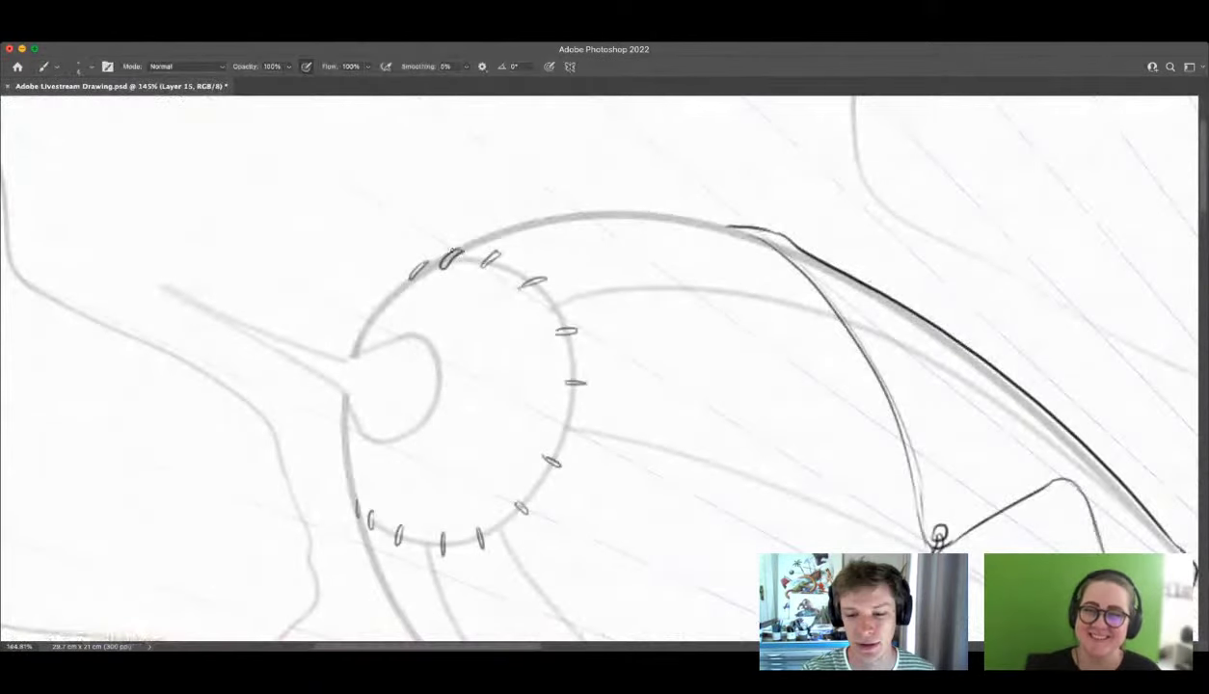
{"action": "mouse_move", "coordinate": [443, 253]}
{"action": "left_mouse_down"}
{"action": "mouse_move", "coordinate": [600, 218]}
{"action": "mouse_move", "coordinate": [710, 214]}
{"action": "left_mouse_up"}
{"action": "key", "text": "super+z"}
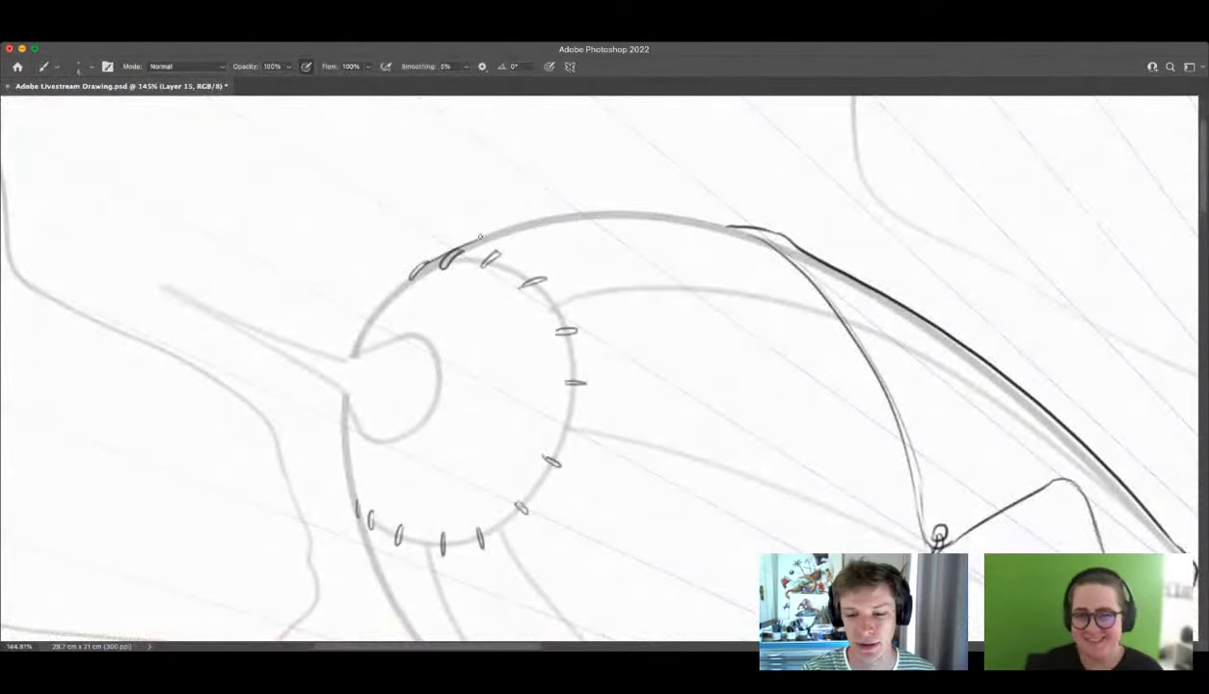
{"action": "mouse_move", "coordinate": [460, 242]}
{"action": "left_mouse_down"}
{"action": "mouse_move", "coordinate": [676, 221]}
{"action": "mouse_move", "coordinate": [751, 239]}
{"action": "left_mouse_up"}
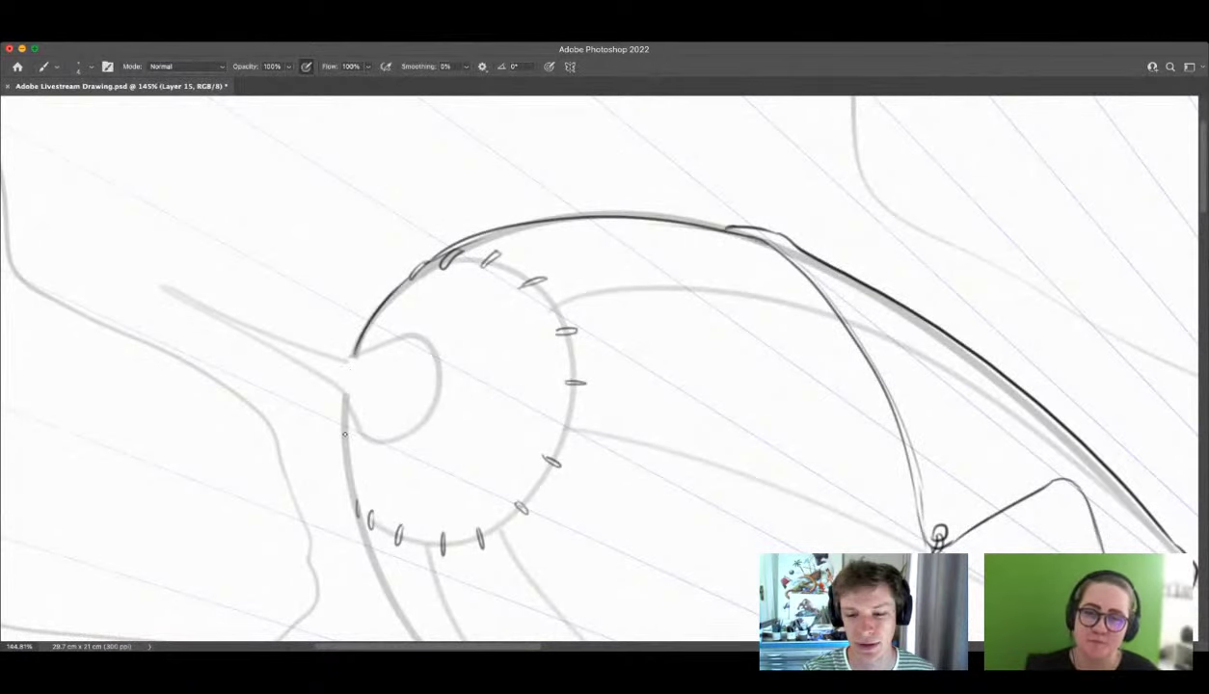
Step: Trace the lower hull outline from the nose tip down along the airship's belly to the fin
{"action": "key", "text": "z"}
{"action": "left_click_drag", "start_coordinate": [574, 292], "coordinate": [540, 297]}
{"action": "left_click_drag", "start_coordinate": [572, 492], "coordinate": [615, 486]}
{"action": "key", "text": "b"}
{"action": "mouse_move", "coordinate": [378, 332]}
{"action": "left_mouse_down"}
{"action": "mouse_move", "coordinate": [409, 406]}
{"action": "mouse_move", "coordinate": [547, 540]}
{"action": "left_mouse_up"}
Step: Try to trace the nose cap's circular seam freehand through the stitches
{"action": "key", "text": "z"}
{"action": "left_click_drag", "start_coordinate": [666, 420], "coordinate": [618, 429]}
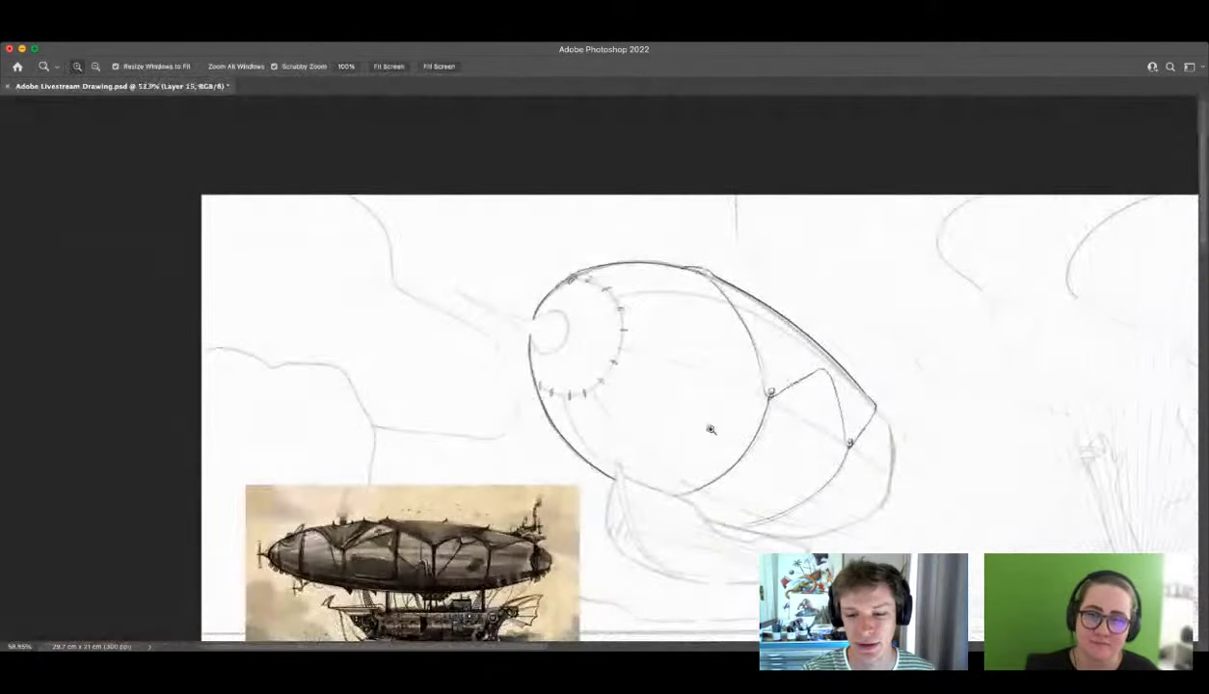
{"action": "left_click_drag", "start_coordinate": [706, 482], "coordinate": [730, 478]}
{"action": "scroll", "coordinate": [665, 405], "scroll_direction": "down", "scroll_amount": 1}
{"action": "scroll", "coordinate": [685, 358], "scroll_direction": "up", "scroll_amount": 4}
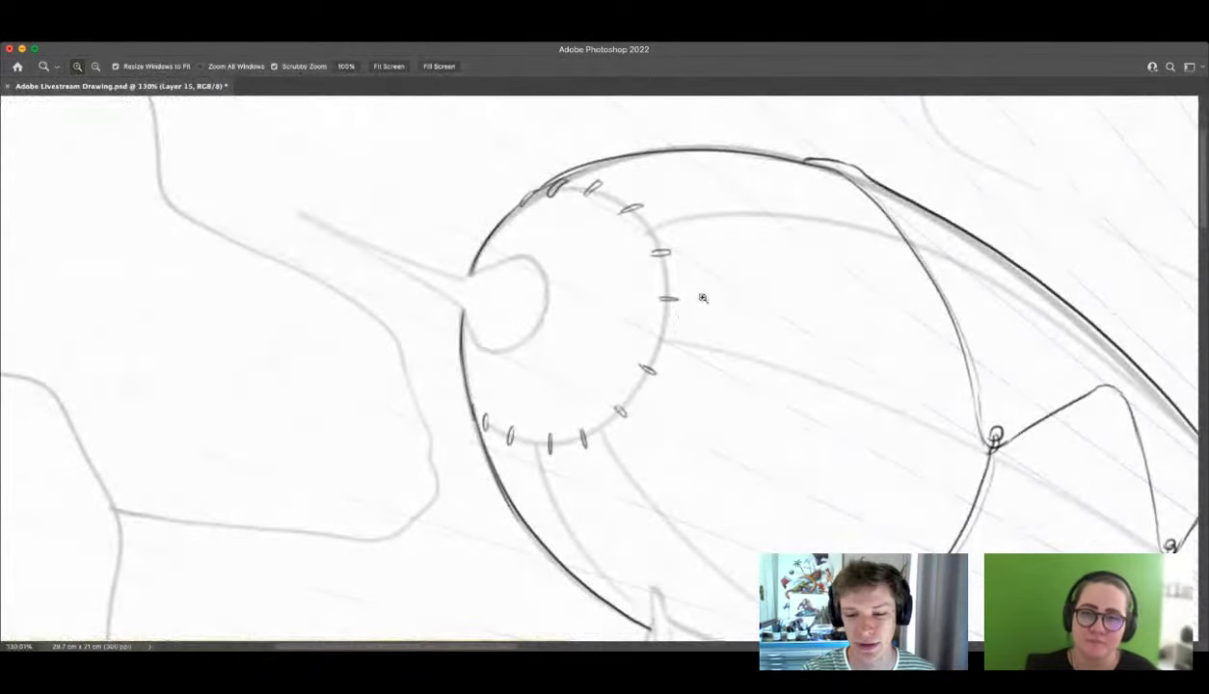
{"action": "scroll", "coordinate": [569, 222], "scroll_direction": "up", "scroll_amount": 1}
{"action": "scroll", "coordinate": [569, 193], "scroll_direction": "up", "scroll_amount": 1}
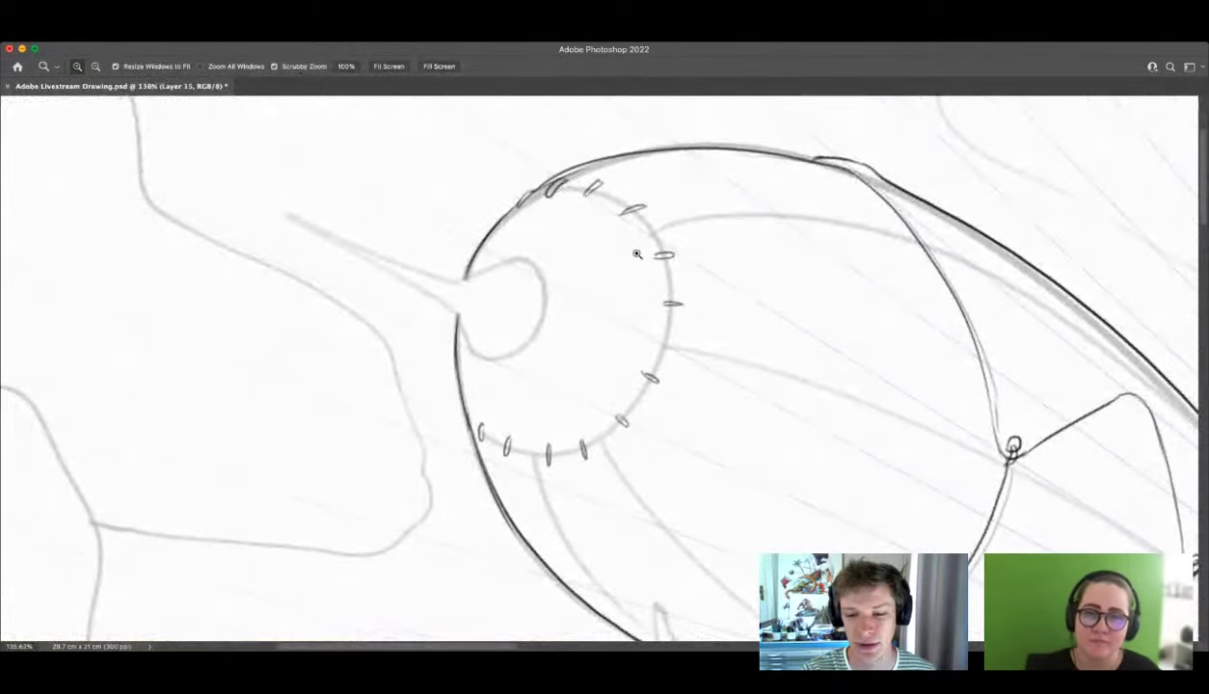
{"action": "scroll", "coordinate": [583, 203], "scroll_direction": "up", "scroll_amount": 2}
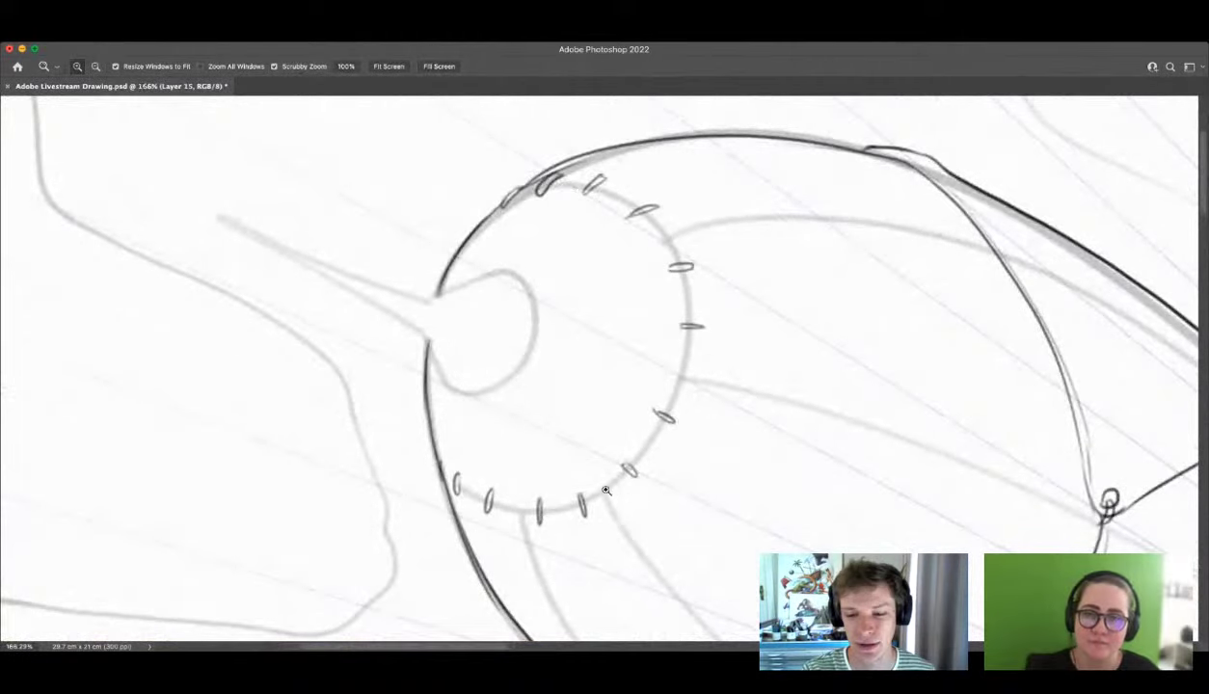
{"action": "key", "text": "w"}
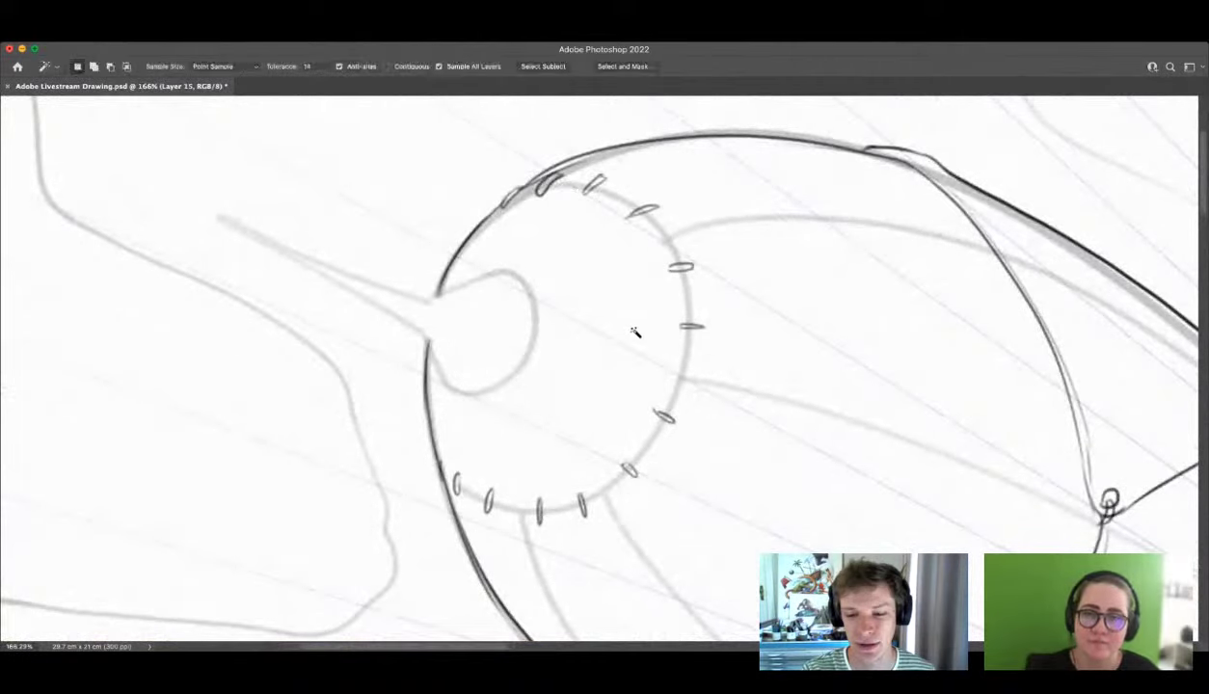
{"action": "key", "text": "b"}
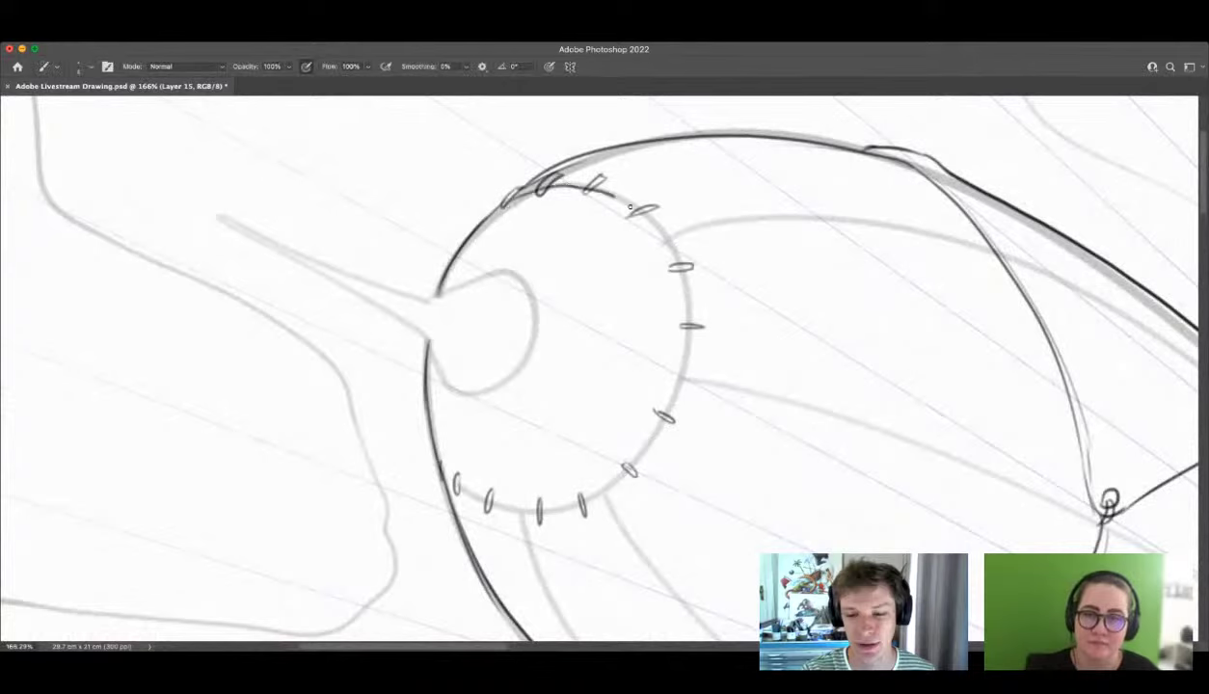
{"action": "mouse_move", "coordinate": [629, 205]}
{"action": "left_mouse_down"}
{"action": "mouse_move", "coordinate": [674, 270]}
{"action": "mouse_move", "coordinate": [683, 379]}
{"action": "mouse_move", "coordinate": [636, 470]}
{"action": "mouse_move", "coordinate": [514, 516]}
{"action": "left_mouse_up"}
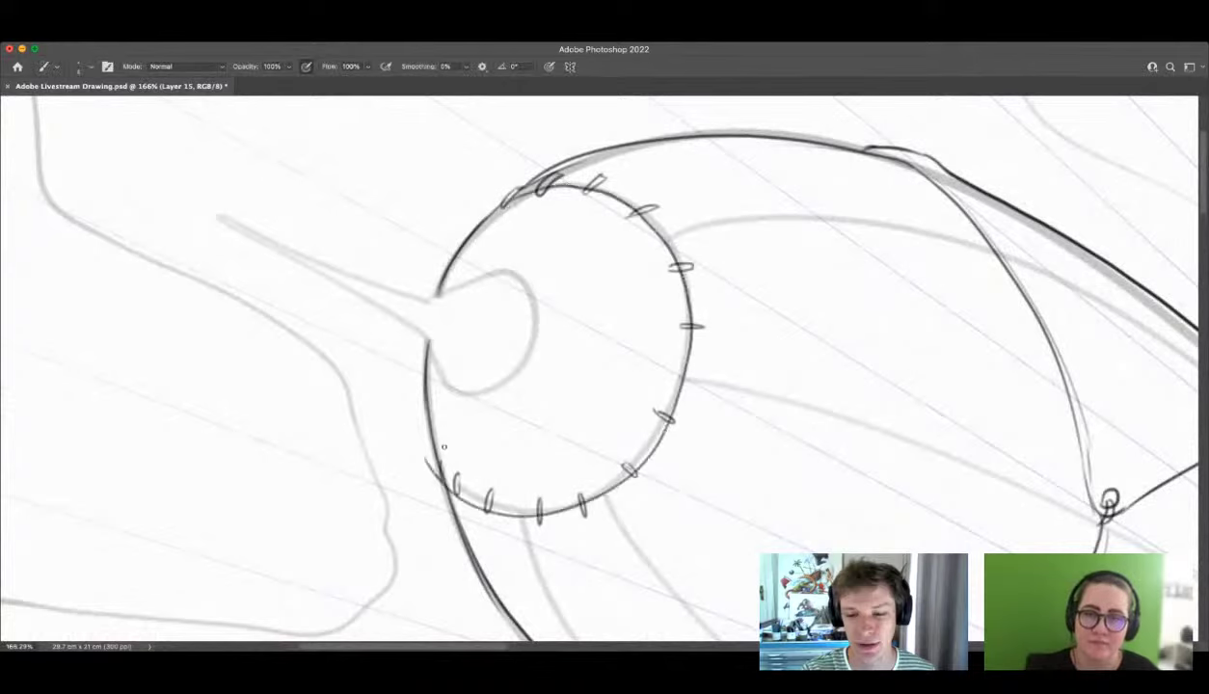
{"action": "key", "text": "super+z"}
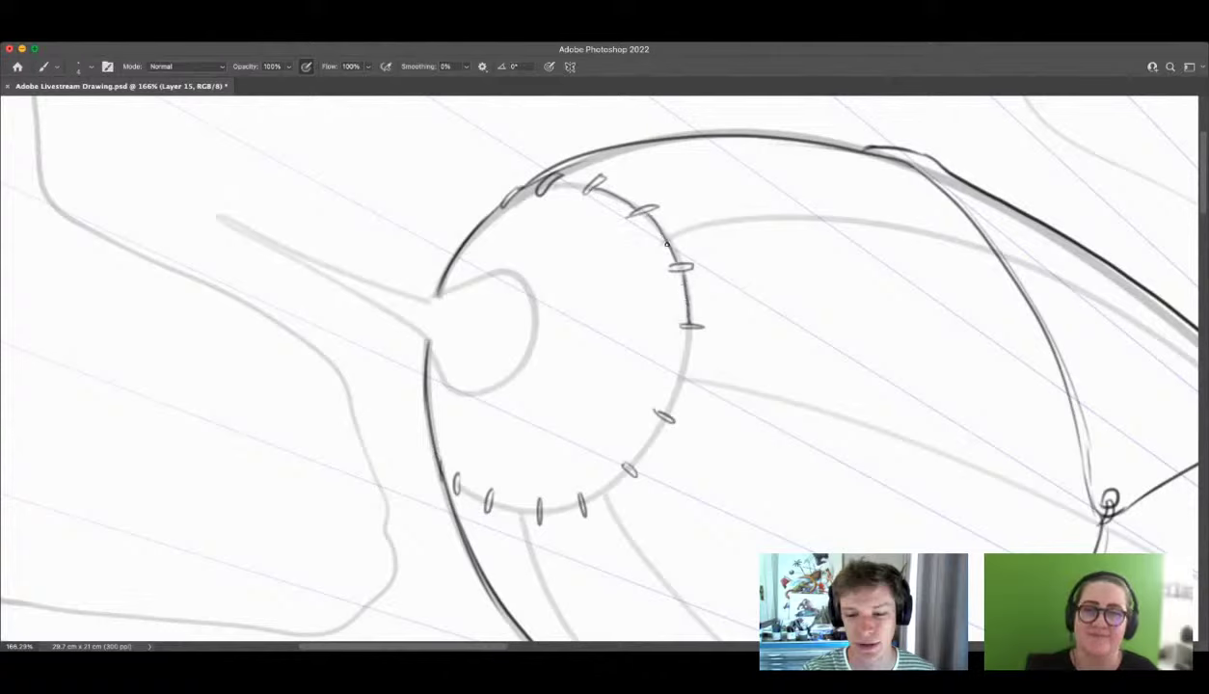
{"action": "left_click_drag", "start_coordinate": [626, 200], "coordinate": [689, 359]}
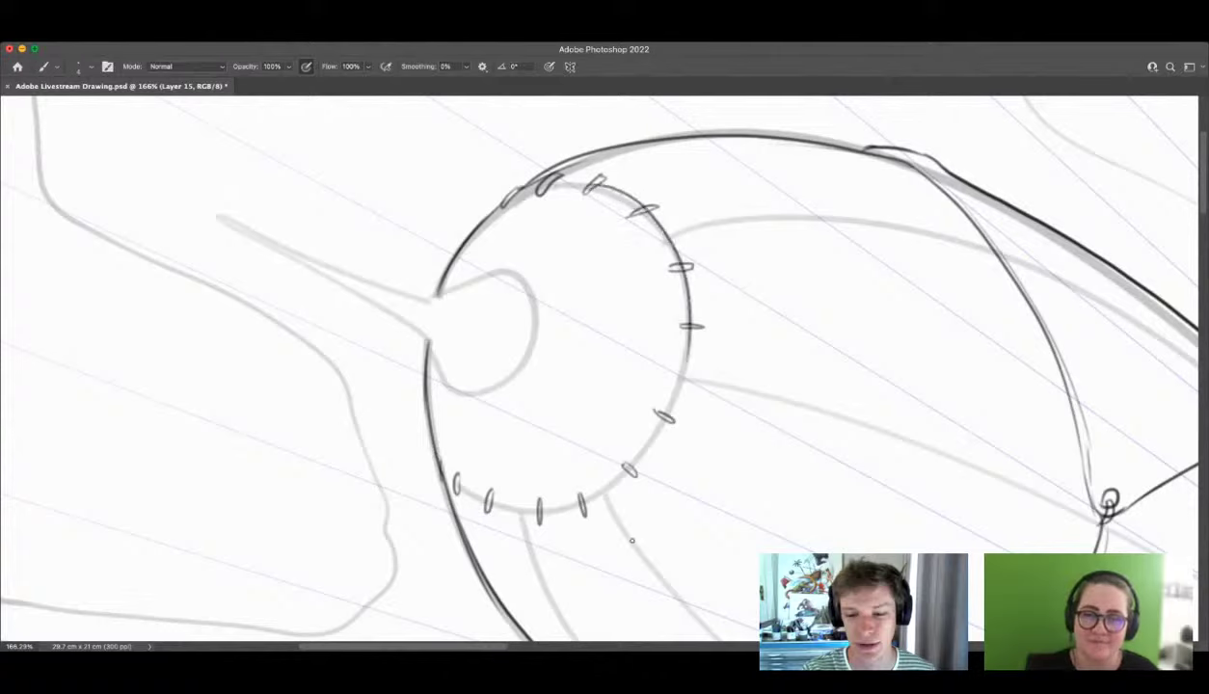
{"action": "key", "text": "super+z"}
Step: Select the empty area around the stitches with the Magic Wand, with Sample All Layers off and Contiguous on
{"action": "left_click_drag", "start_coordinate": [561, 275], "coordinate": [575, 290]}
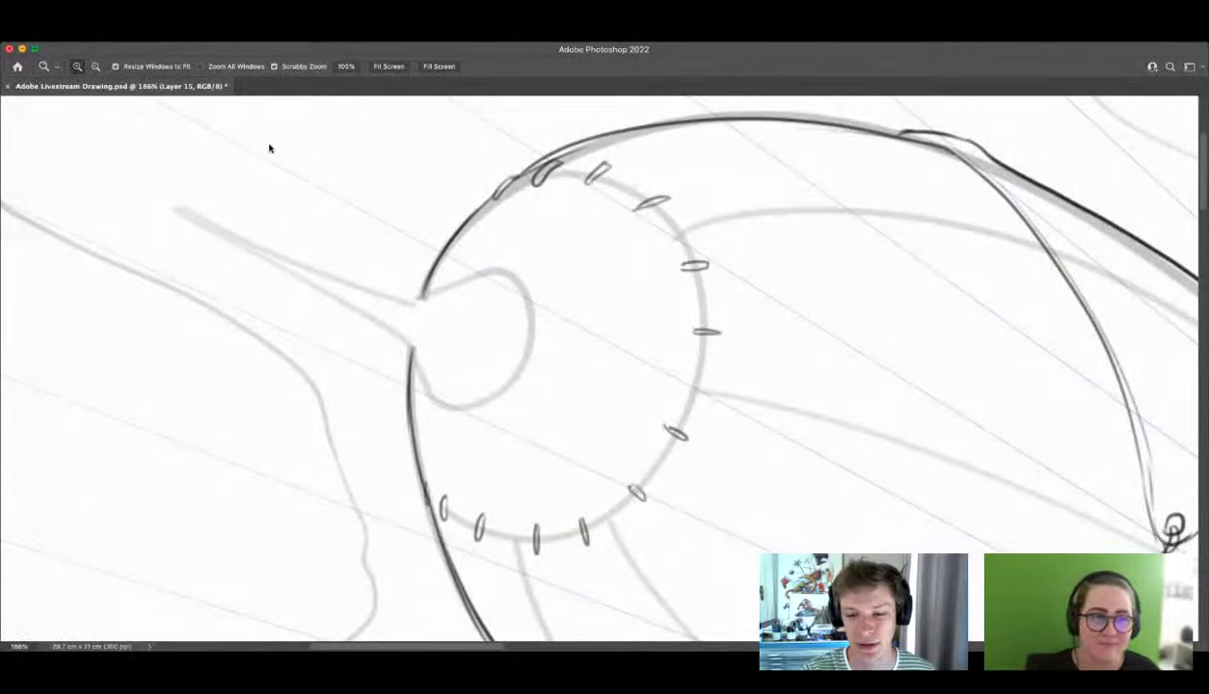
{"action": "key", "text": "w"}
{"action": "left_click", "coordinate": [581, 296]}
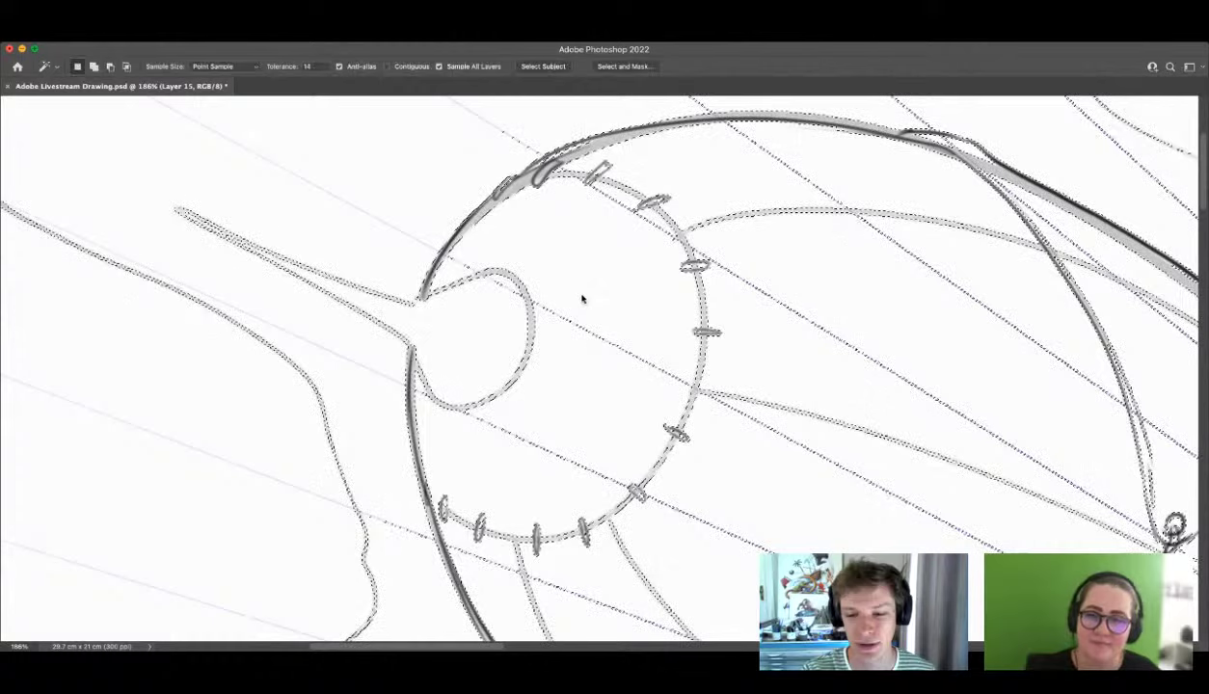
{"action": "key", "text": "ctrl+d"}
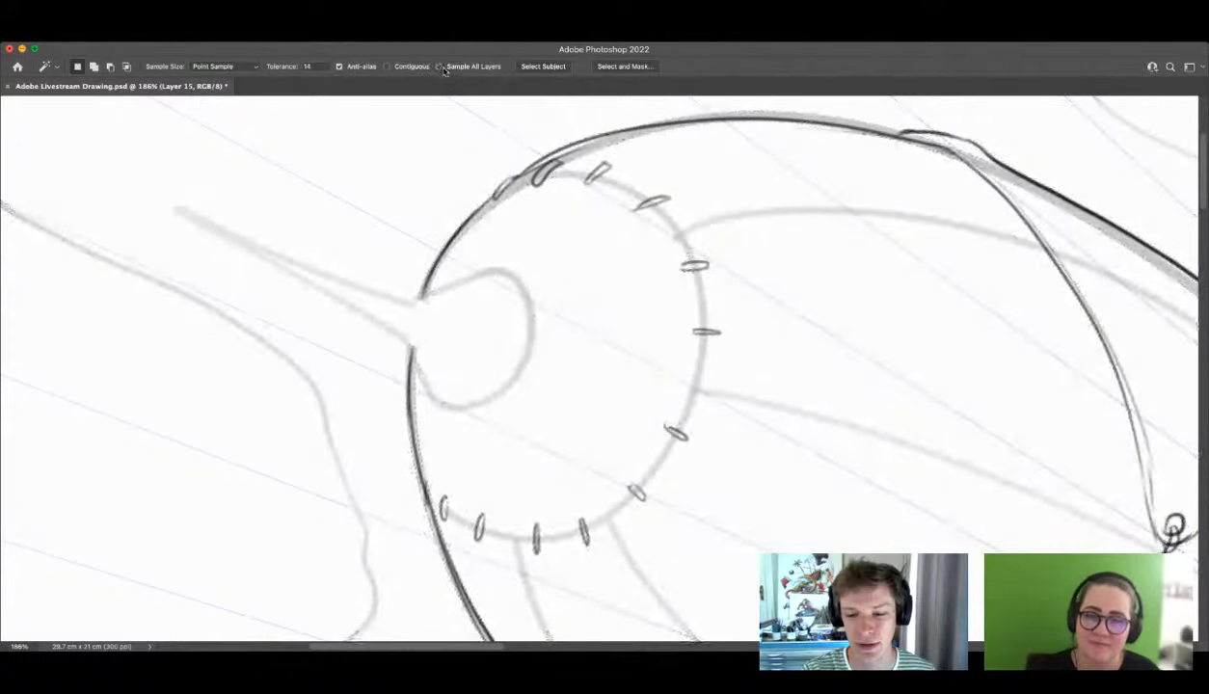
{"action": "left_click", "coordinate": [644, 292]}
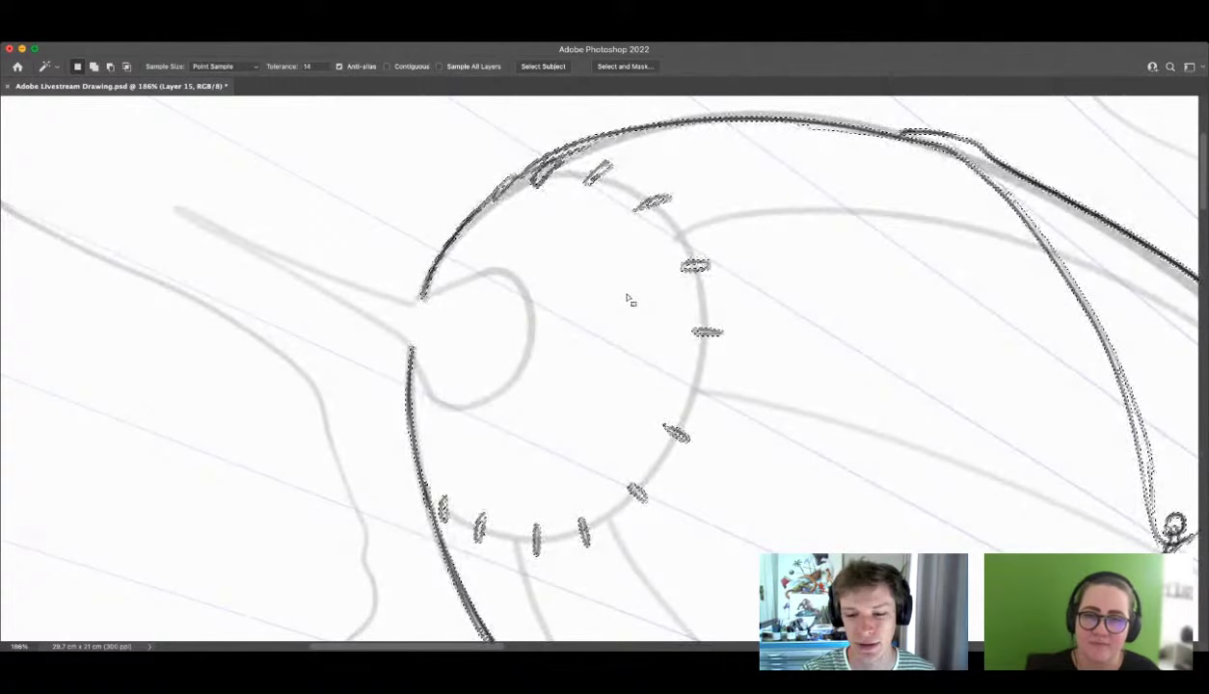
{"action": "key", "text": "ctrl+d"}
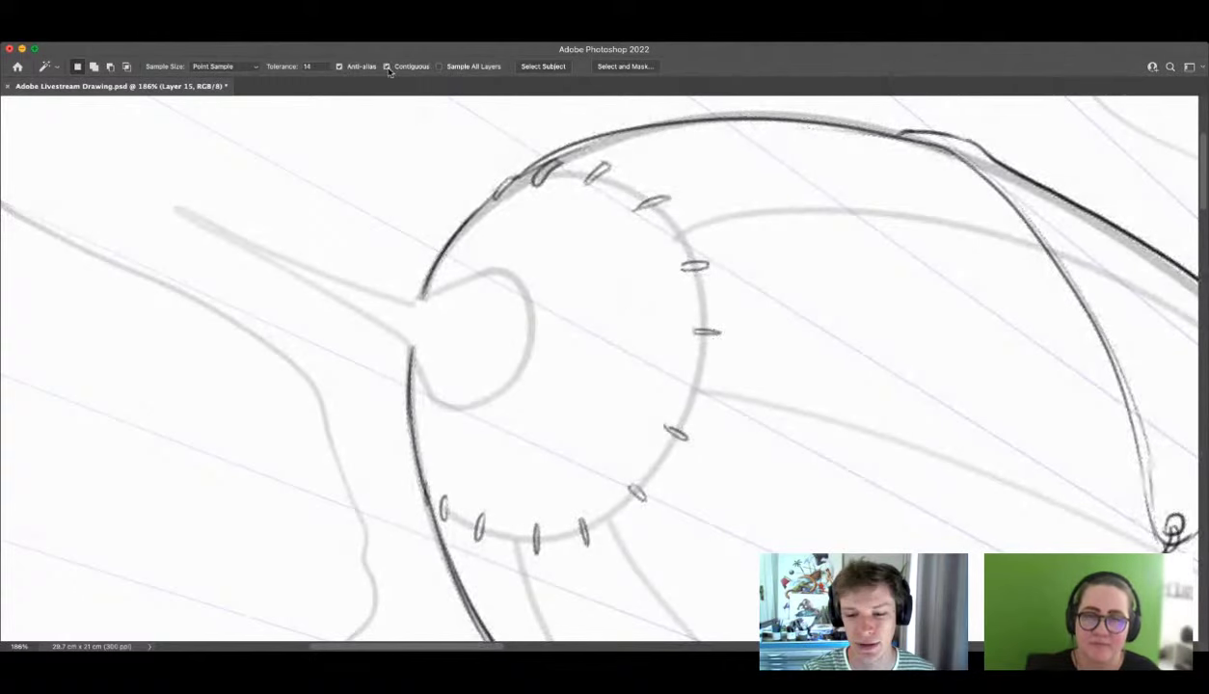
{"action": "left_click", "coordinate": [386, 66]}
{"action": "left_click", "coordinate": [654, 316]}
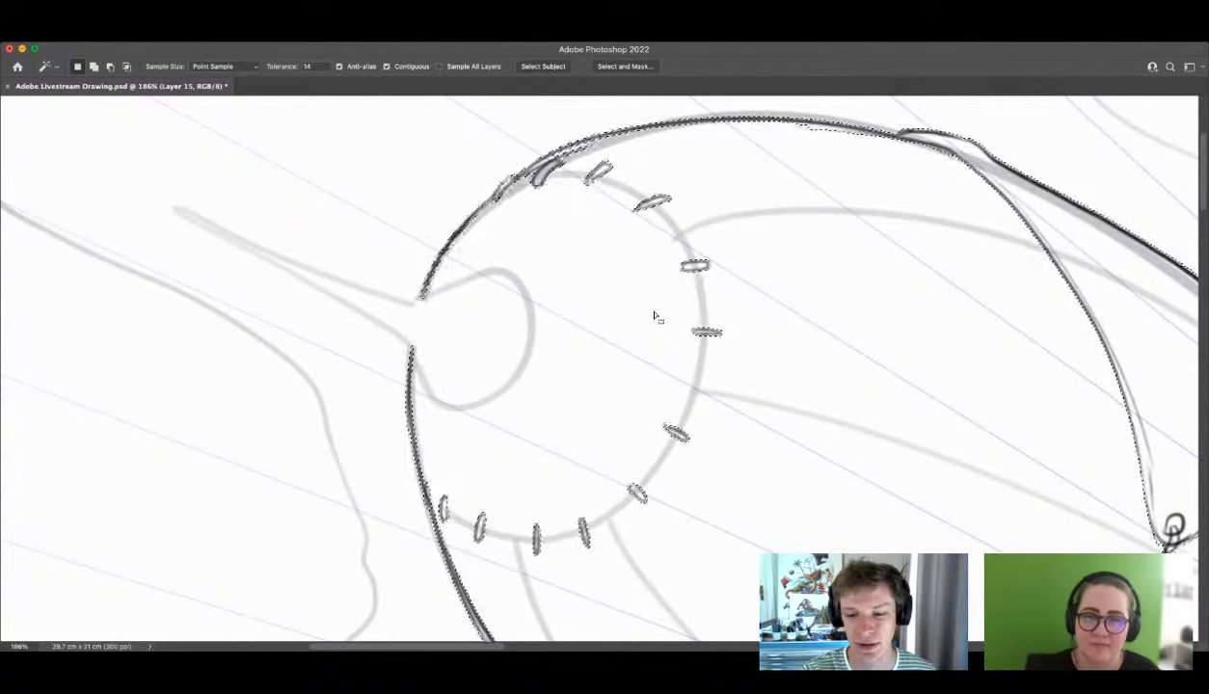
Step: Test the selection with scribbles across the nose cap and its outline, and undo them
{"action": "key", "text": "b"}
{"action": "left_click_drag", "start_coordinate": [531, 231], "coordinate": [498, 423]}
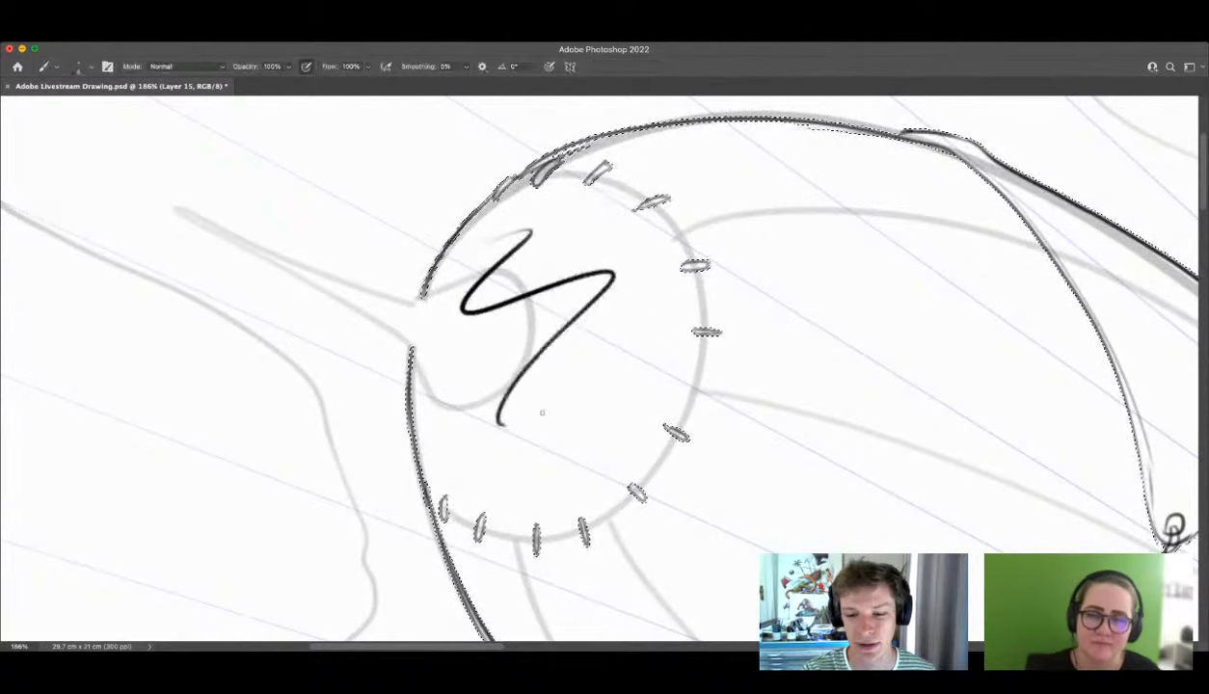
{"action": "key", "text": "ctrl+z"}
{"action": "mouse_move", "coordinate": [438, 196]}
{"action": "left_mouse_down"}
{"action": "mouse_move", "coordinate": [490, 273]}
{"action": "mouse_move", "coordinate": [505, 224]}
{"action": "mouse_move", "coordinate": [555, 213]}
{"action": "left_mouse_up"}
{"action": "key", "text": "z"}
{"action": "left_click_drag", "start_coordinate": [530, 265], "coordinate": [449, 334]}
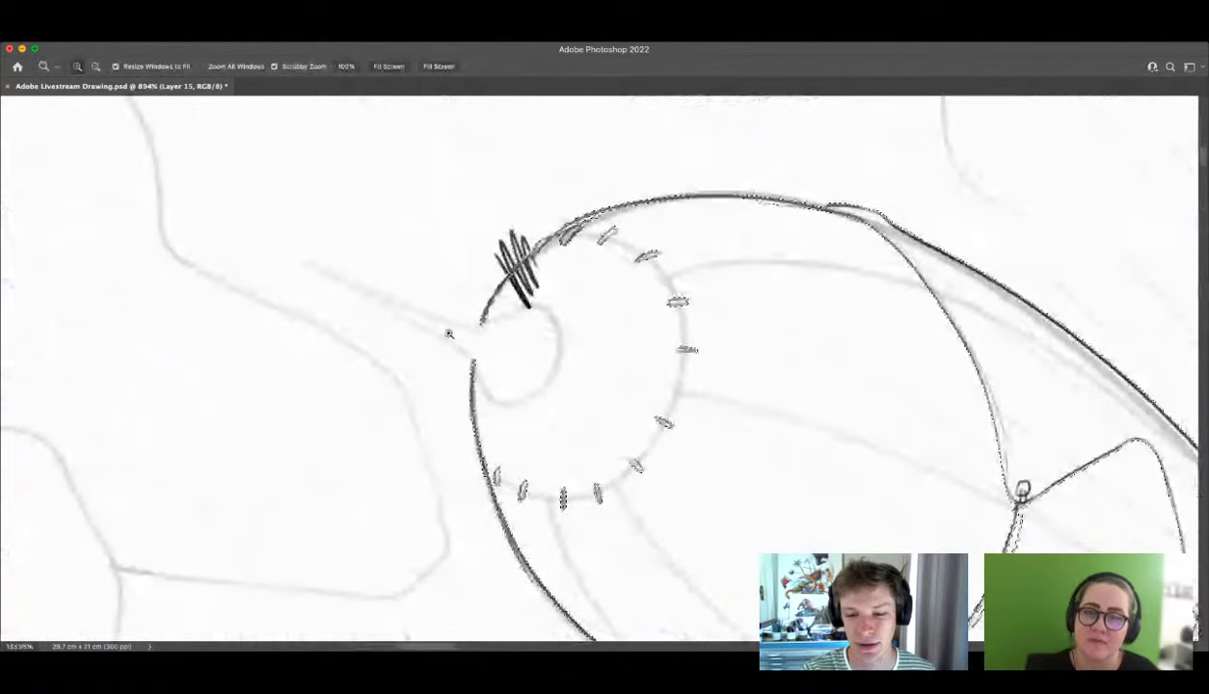
{"action": "key", "text": "ctrl+z"}
Step: Trace the nose cap's circular seam between the masked stitches down to the lower hull outline, and clear the selection
{"action": "left_click_drag", "start_coordinate": [597, 391], "coordinate": [624, 393]}
{"action": "key", "text": "b"}
{"action": "mouse_move", "coordinate": [496, 156]}
{"action": "left_mouse_down"}
{"action": "mouse_move", "coordinate": [554, 131]}
{"action": "mouse_move", "coordinate": [617, 135]}
{"action": "mouse_move", "coordinate": [737, 318]}
{"action": "mouse_move", "coordinate": [656, 501]}
{"action": "left_mouse_up"}
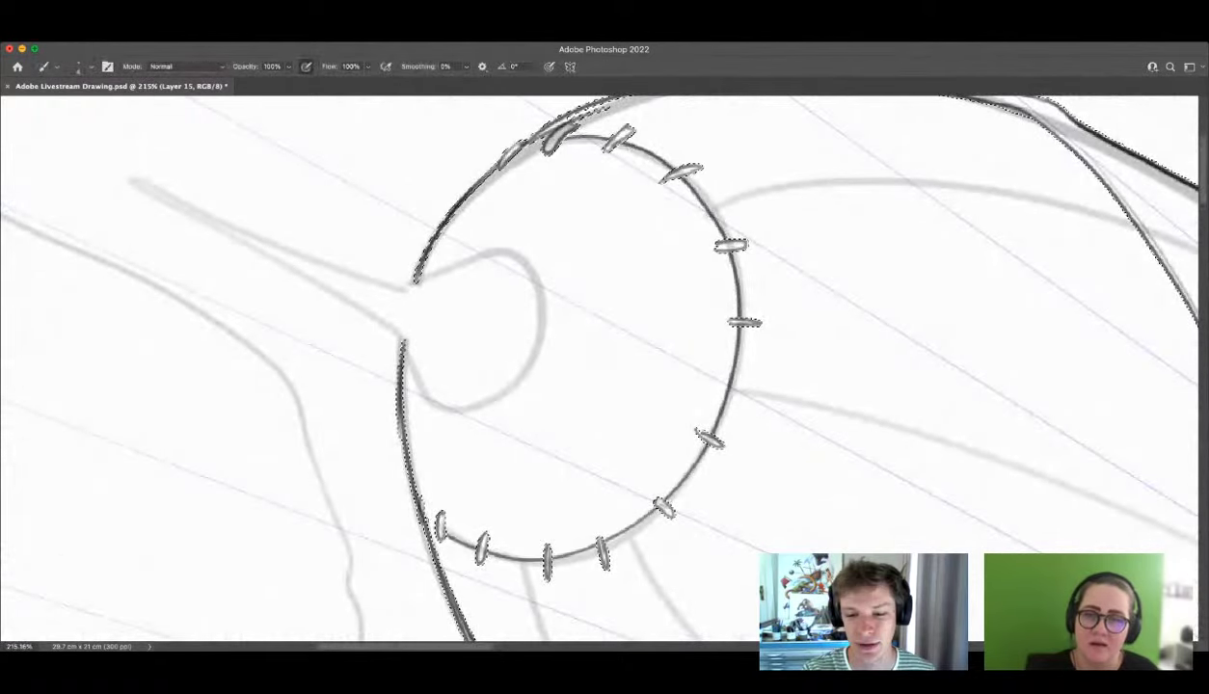
{"action": "left_click_drag", "start_coordinate": [427, 521], "coordinate": [408, 498]}
{"action": "key", "text": "m"}
{"action": "left_click", "coordinate": [526, 393]}
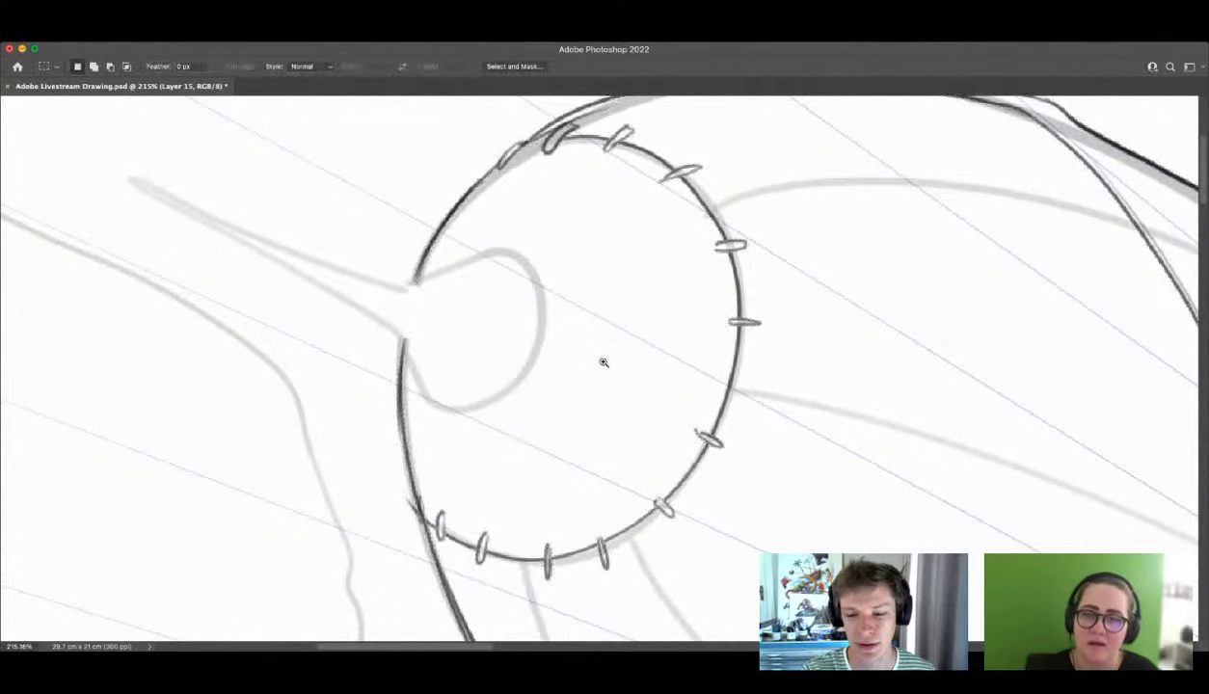
Step: Trace the small rounded cap at the airship's nose tip over the faded sketch and undo the last extra stroke
{"action": "key", "text": "z"}
{"action": "left_click_drag", "start_coordinate": [603, 363], "coordinate": [574, 358]}
{"action": "left_click_drag", "start_coordinate": [577, 172], "coordinate": [582, 169]}
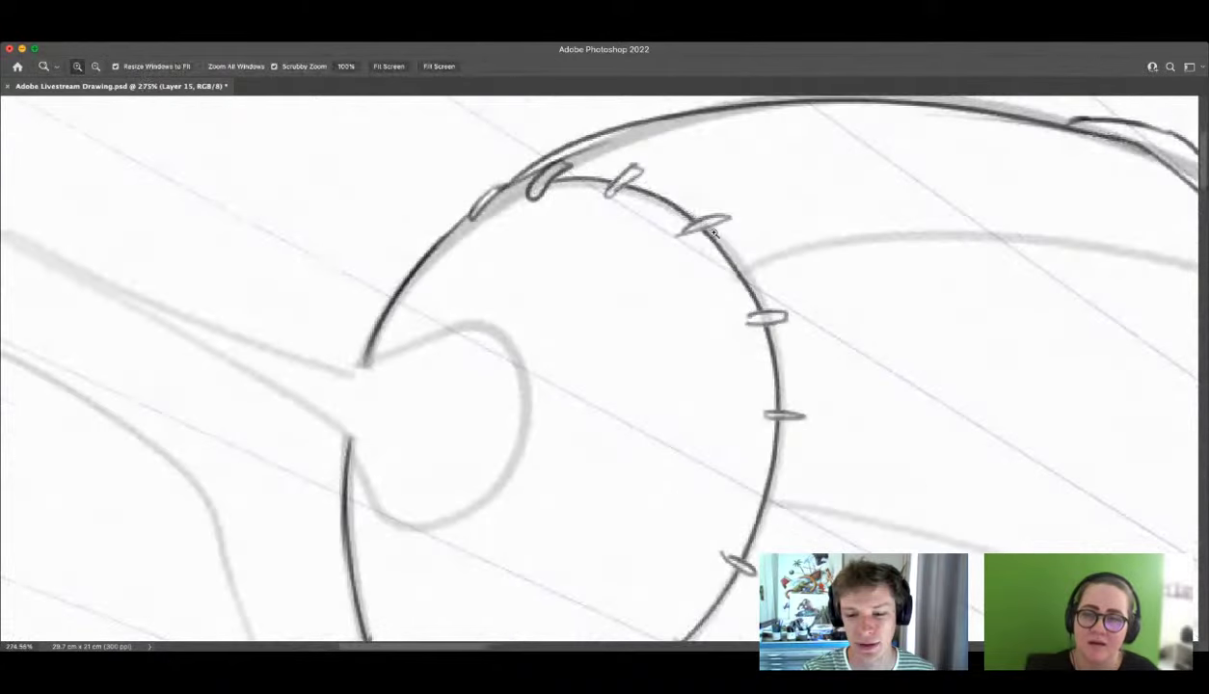
{"action": "left_click_drag", "start_coordinate": [745, 292], "coordinate": [748, 332]}
{"action": "left_click_drag", "start_coordinate": [651, 310], "coordinate": [716, 317]}
{"action": "key", "text": "b"}
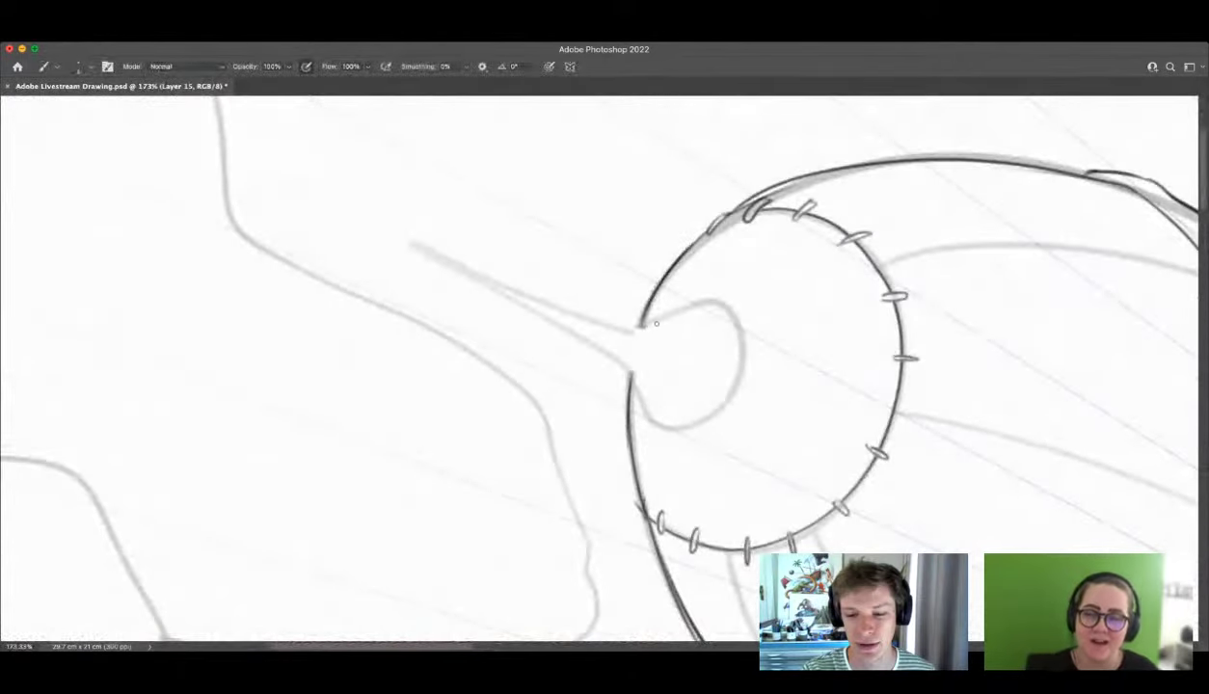
{"action": "mouse_move", "coordinate": [641, 325]}
{"action": "left_mouse_down"}
{"action": "mouse_move", "coordinate": [696, 304]}
{"action": "mouse_move", "coordinate": [736, 329]}
{"action": "left_mouse_up"}
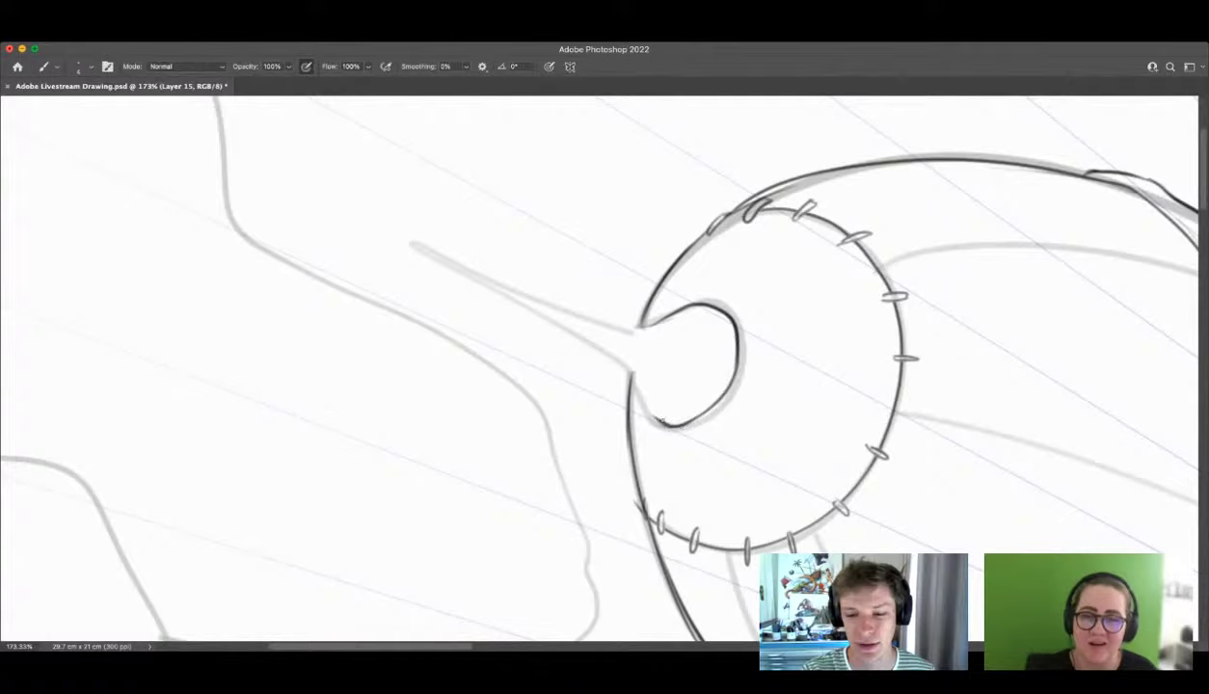
{"action": "key", "text": "super+z"}
{"action": "key", "text": "z"}
{"action": "left_click_drag", "start_coordinate": [771, 358], "coordinate": [723, 362]}
{"action": "left_click_drag", "start_coordinate": [597, 295], "coordinate": [624, 303]}
{"action": "left_click_drag", "start_coordinate": [714, 348], "coordinate": [749, 355]}
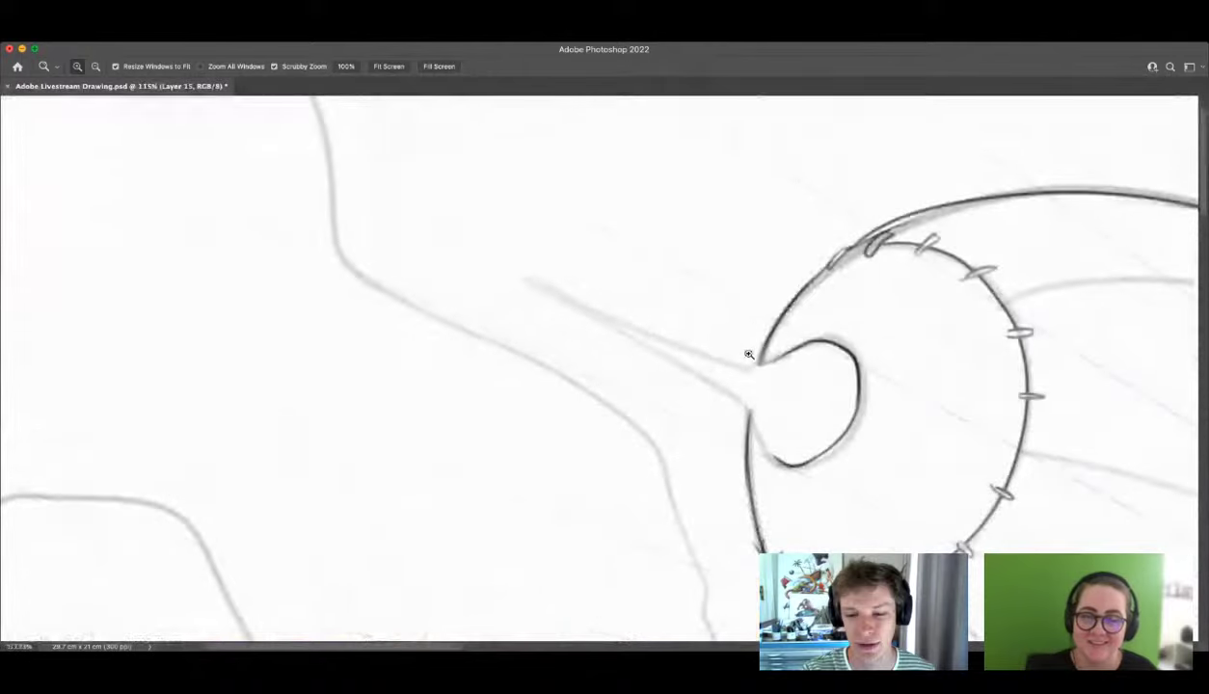
{"action": "left_click_drag", "start_coordinate": [807, 397], "coordinate": [750, 368]}
{"action": "key", "text": "b"}
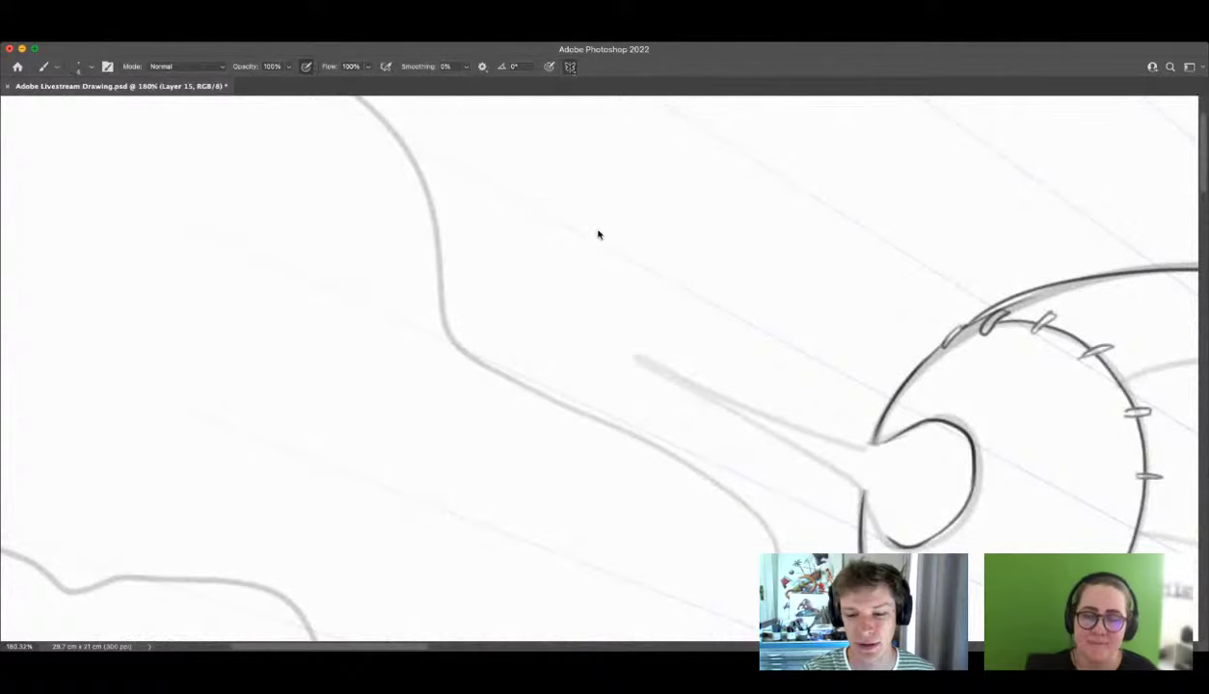
{"action": "key", "text": "super+t"}
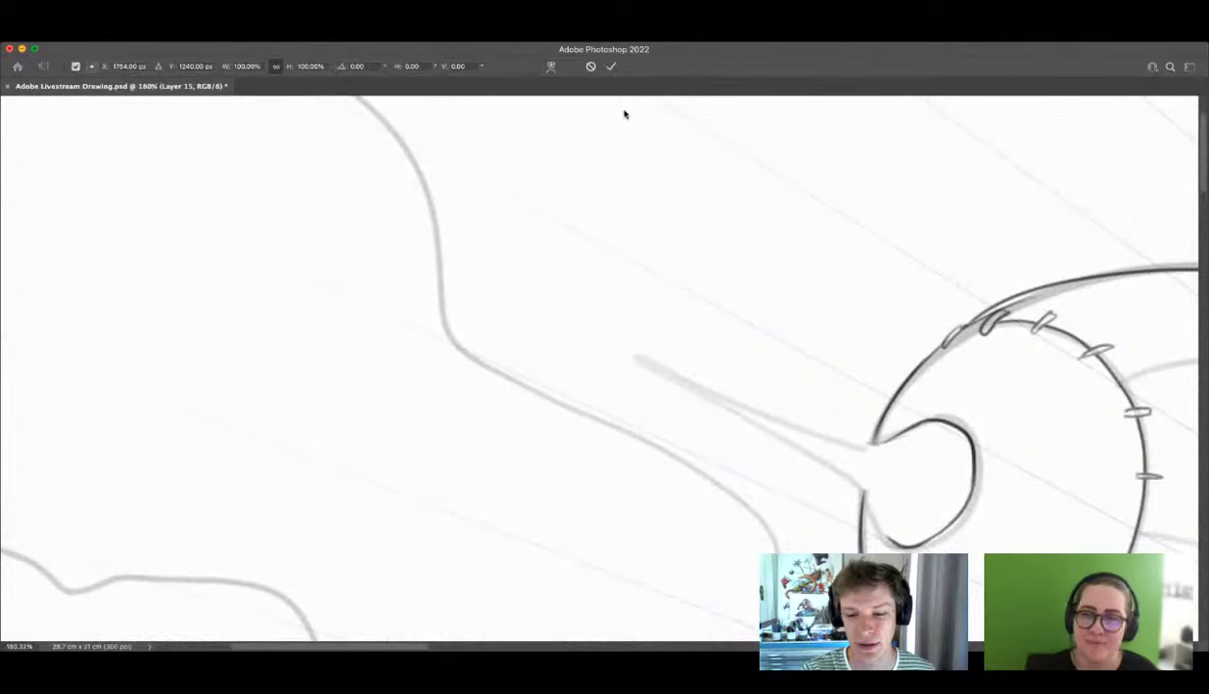
{"action": "key", "text": "Escape"}
{"action": "key", "text": "z"}
{"action": "left_click_drag", "start_coordinate": [513, 285], "coordinate": [429, 330]}
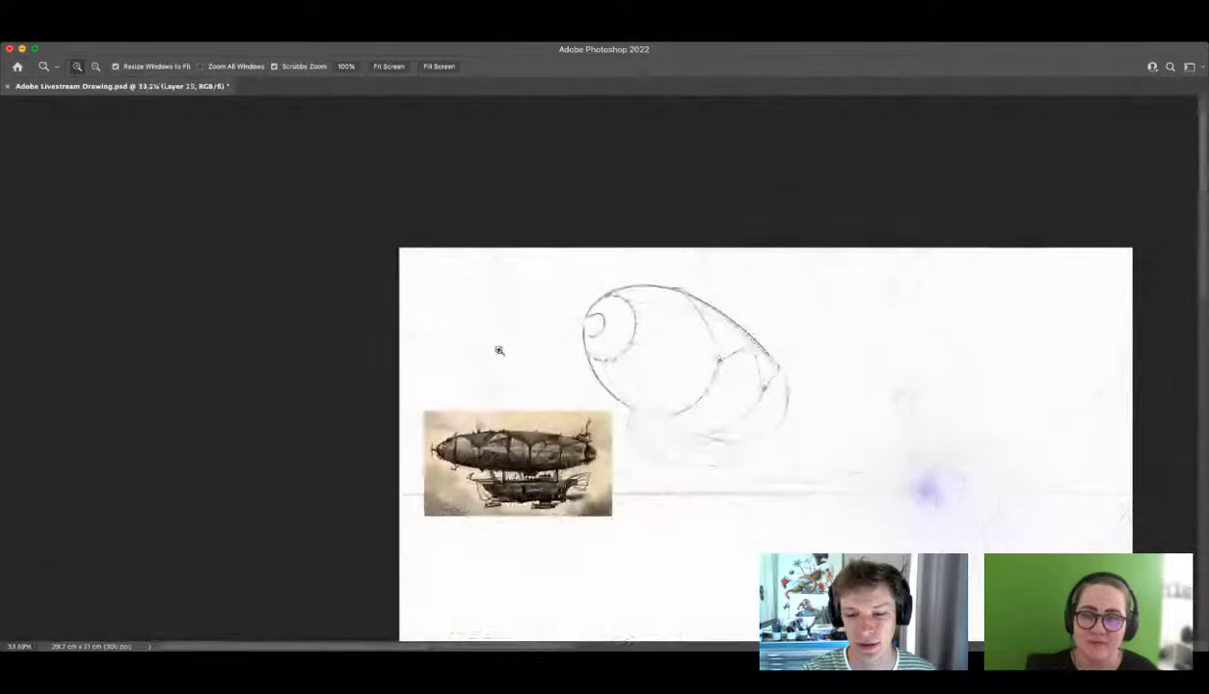
{"action": "left_click_drag", "start_coordinate": [673, 340], "coordinate": [626, 349]}
{"action": "scroll", "coordinate": [627, 349], "scroll_direction": "up", "scroll_amount": 7}
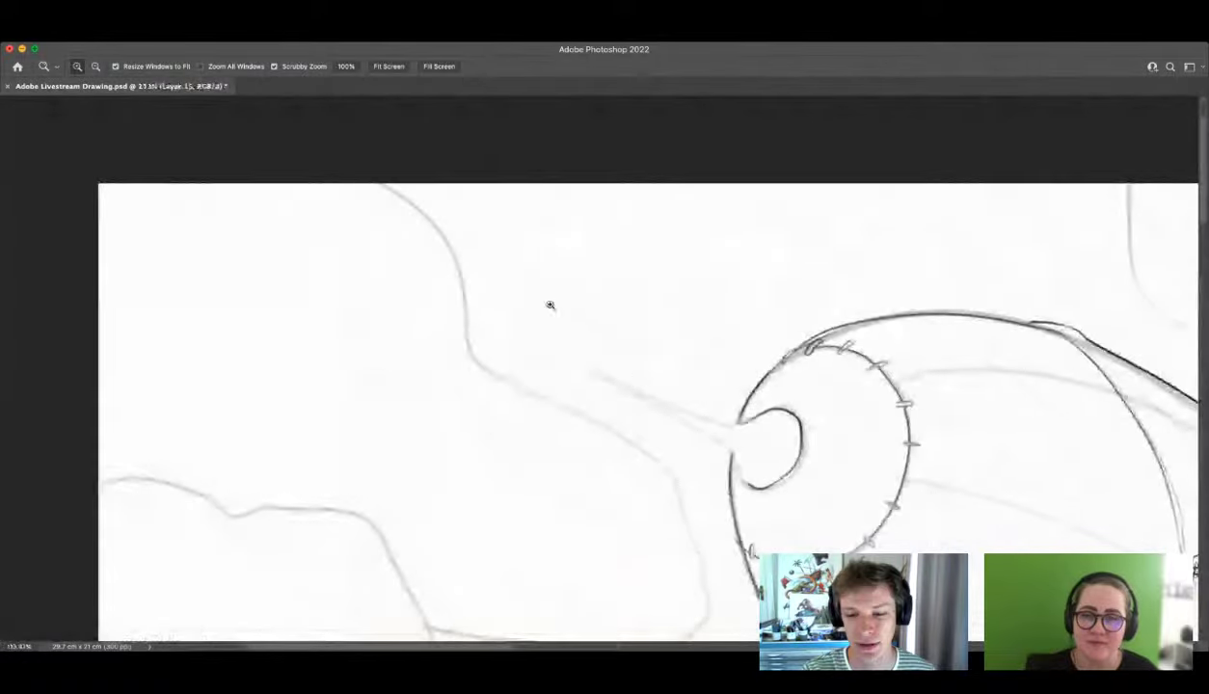
Step: Set up a vertical paint symmetry axis for the brush through the empty area beyond the airship's tail
{"action": "key", "text": "super+t"}
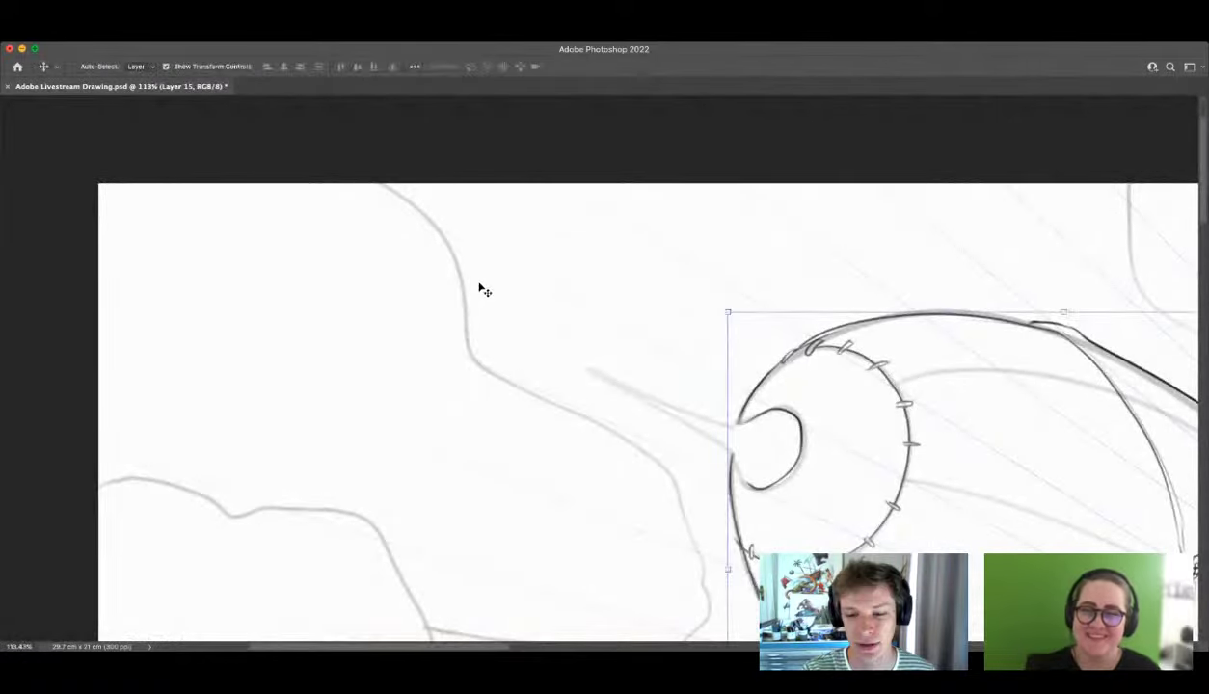
{"action": "key", "text": "Escape"}
{"action": "key", "text": "b"}
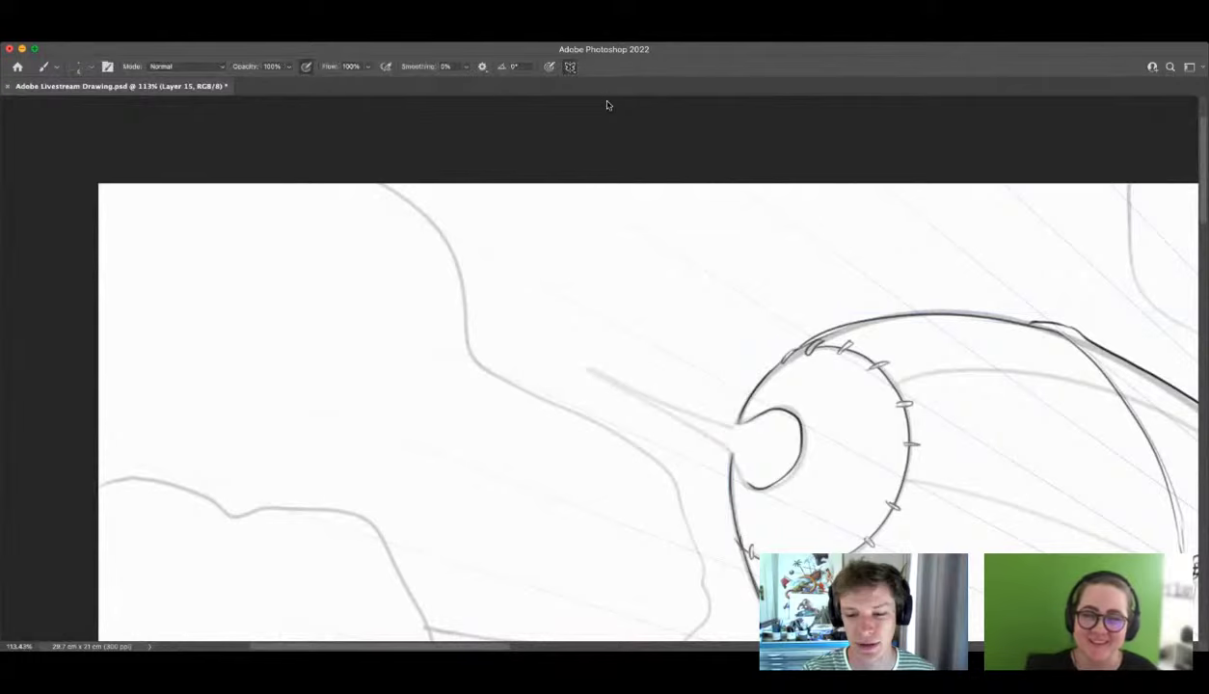
{"action": "key", "text": "super+t"}
{"action": "key", "text": "Escape"}
{"action": "key", "text": "z"}
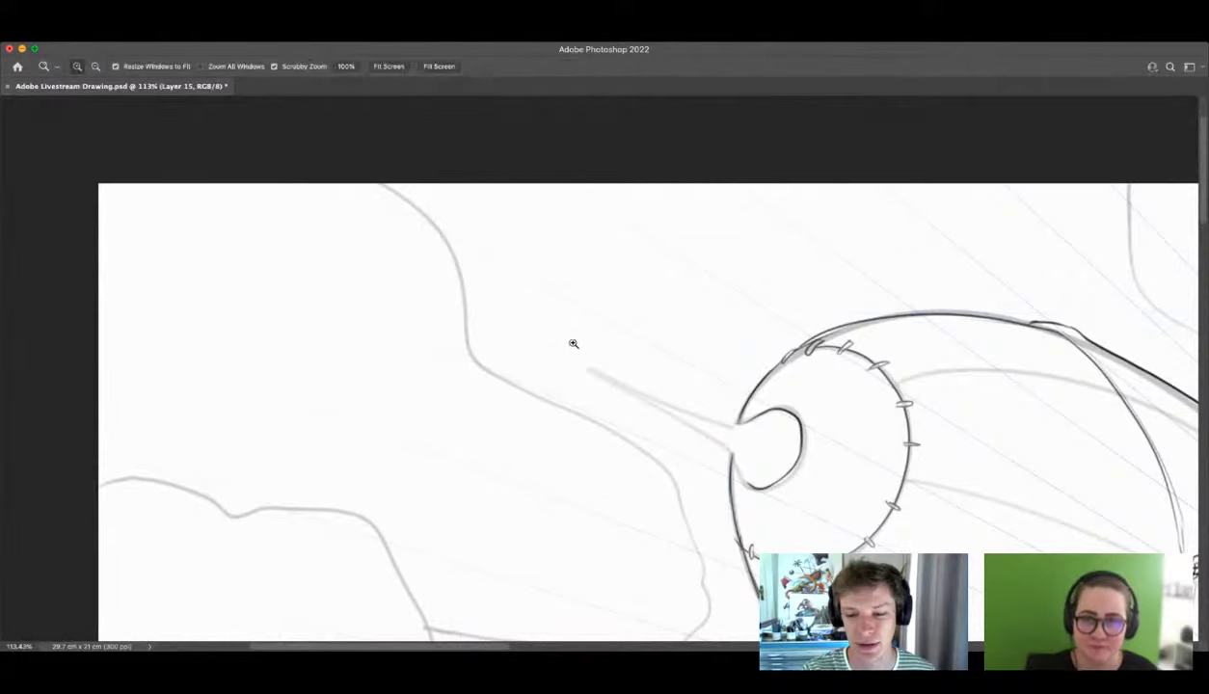
{"action": "left_click_drag", "start_coordinate": [567, 342], "coordinate": [611, 398]}
{"action": "left_click_drag", "start_coordinate": [839, 450], "coordinate": [861, 459]}
{"action": "key", "text": "b"}
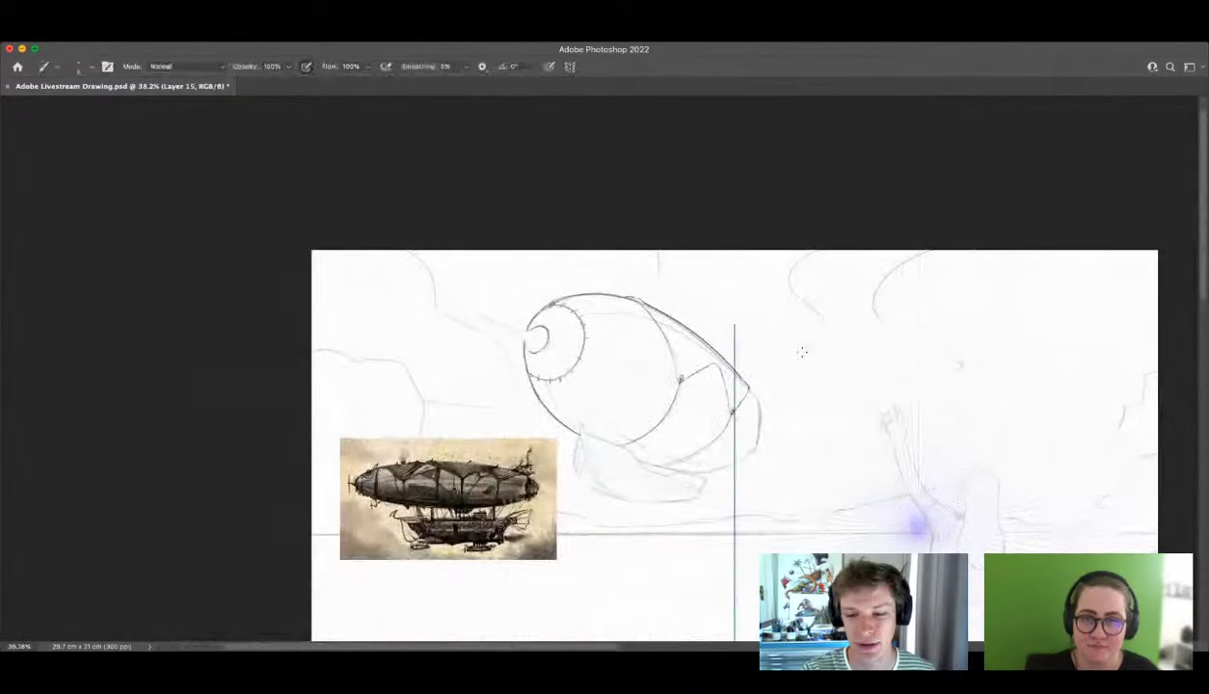
Step: Draw a mirrored ornamental spire with a pointed tip and stacked bulges along the symmetry axis, down to the horizon line
{"action": "key", "text": "z"}
{"action": "scroll", "coordinate": [746, 560], "scroll_direction": "up", "scroll_amount": 8}
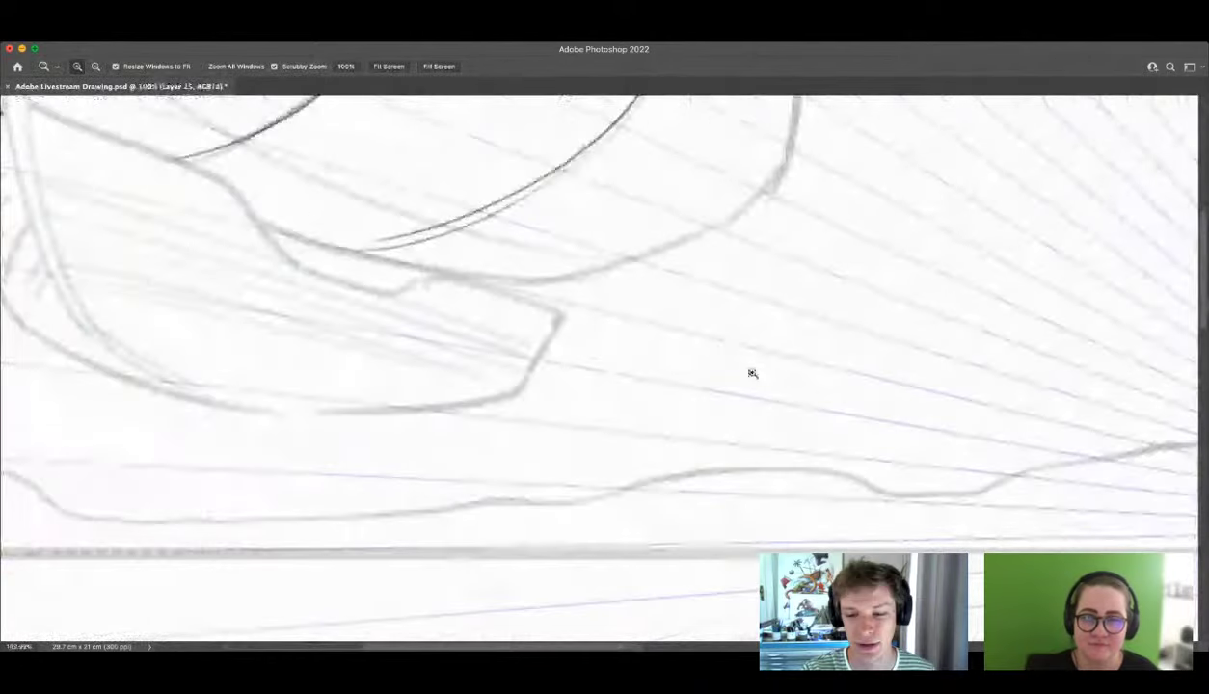
{"action": "key", "text": "b"}
{"action": "mouse_move", "coordinate": [693, 239]}
{"action": "left_mouse_down"}
{"action": "mouse_move", "coordinate": [711, 329]}
{"action": "mouse_move", "coordinate": [702, 388]}
{"action": "left_mouse_up"}
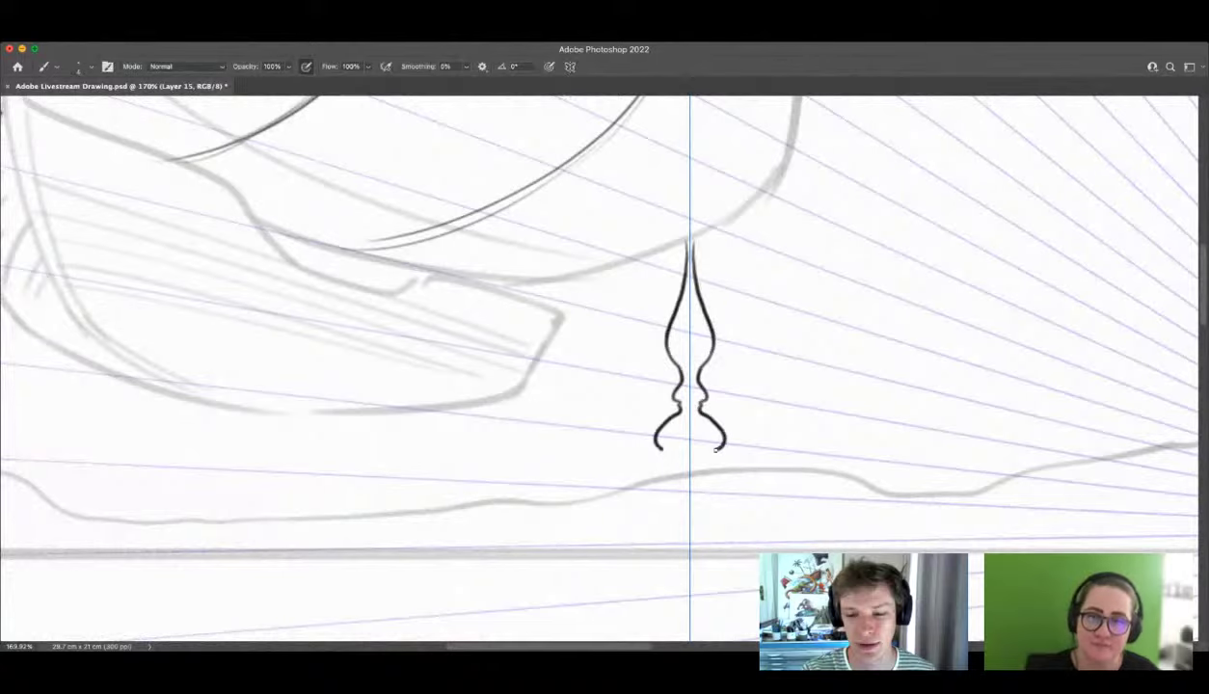
{"action": "mouse_move", "coordinate": [703, 469]}
{"action": "left_mouse_down"}
{"action": "mouse_move", "coordinate": [719, 506]}
{"action": "mouse_move", "coordinate": [709, 538]}
{"action": "left_mouse_up"}
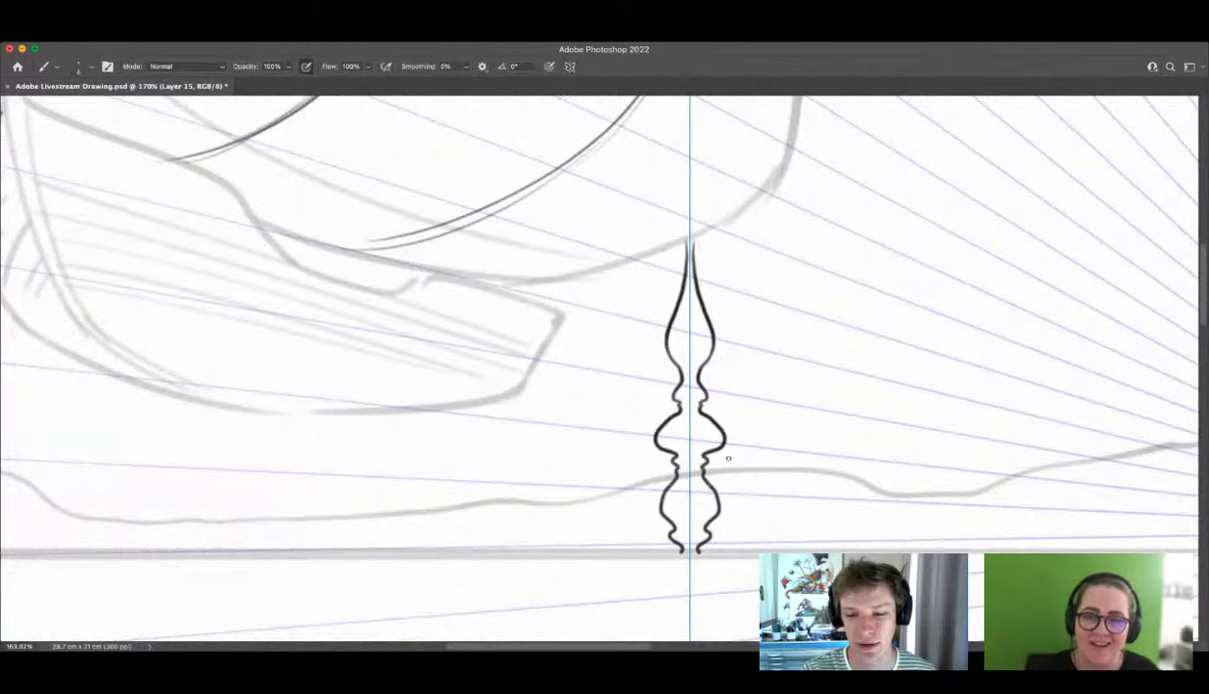
Step: Turn off the brush's paint symmetry
{"action": "key", "text": "z"}
{"action": "scroll", "coordinate": [728, 458], "scroll_direction": "down", "scroll_amount": 5}
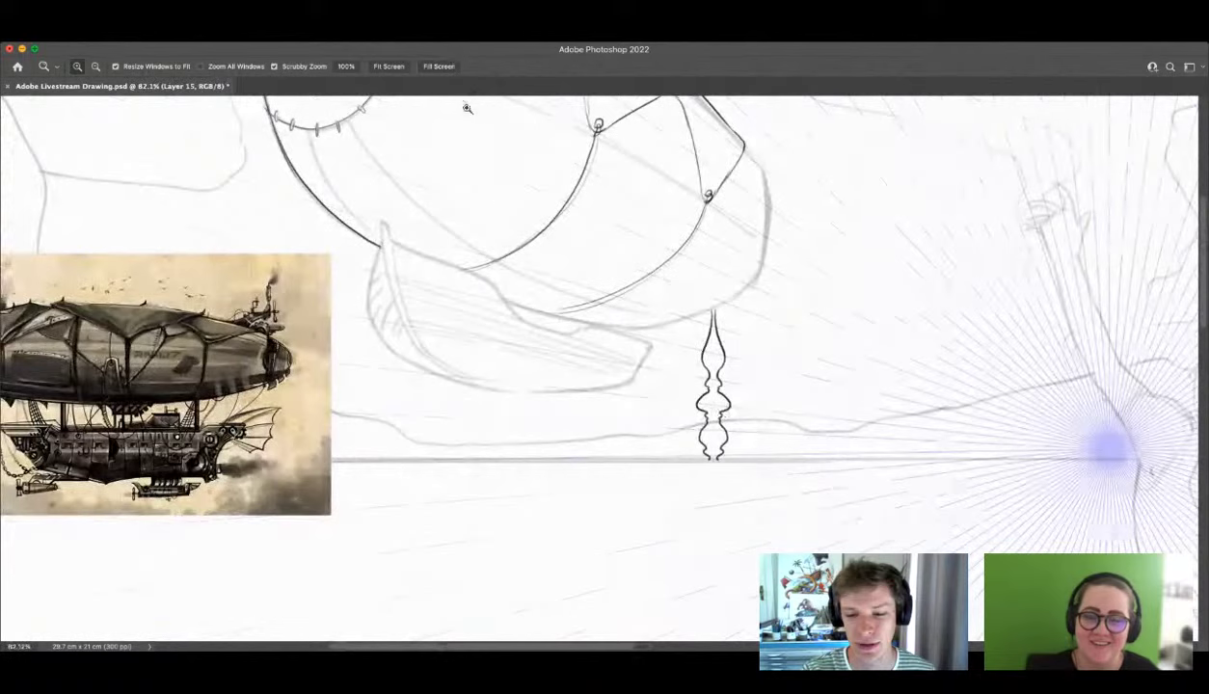
{"action": "key", "text": "v"}
{"action": "key", "text": "b"}
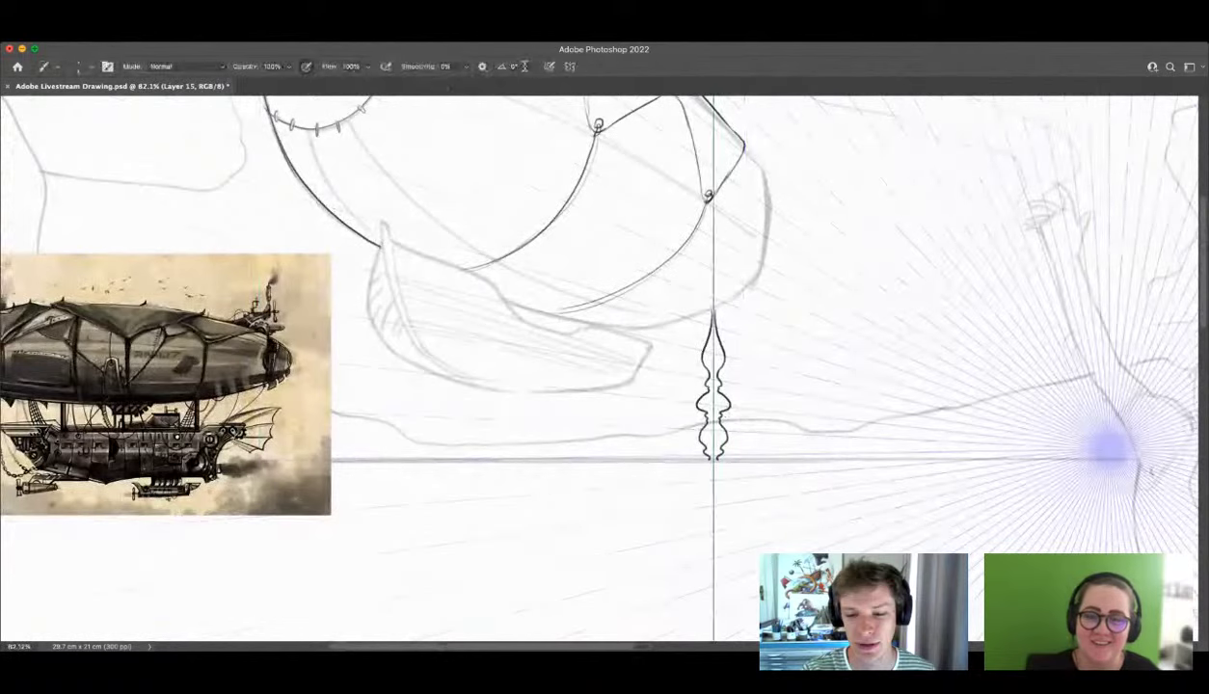
{"action": "left_click", "coordinate": [570, 67]}
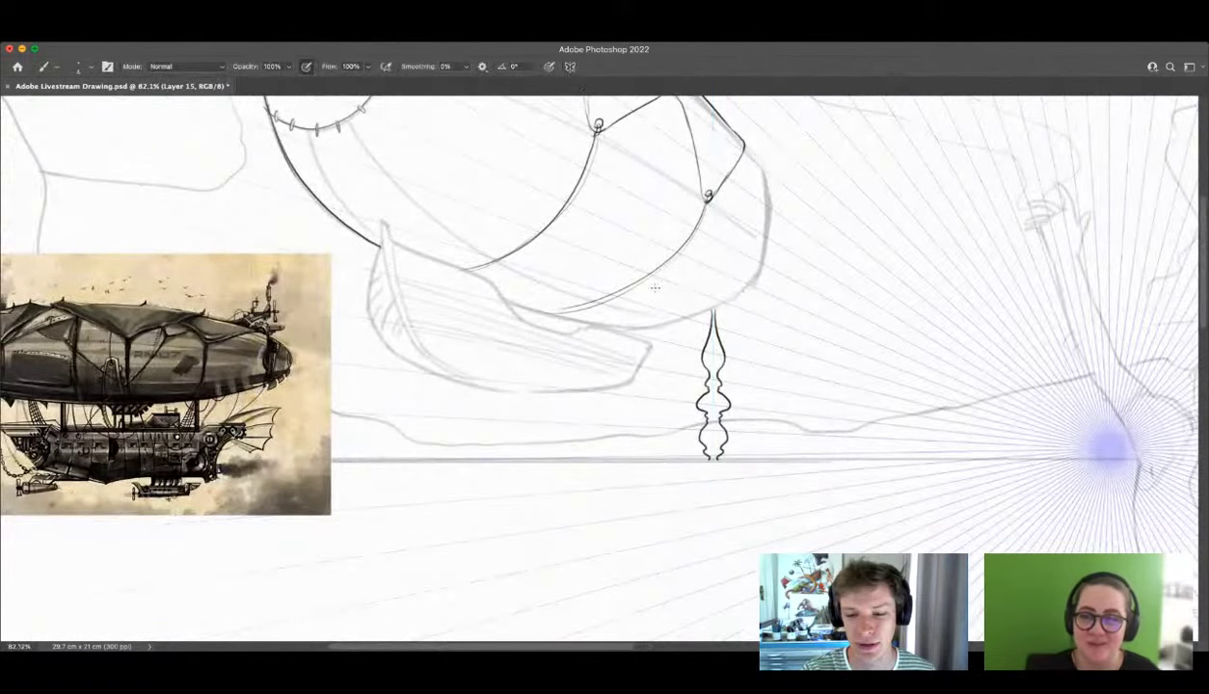
Step: Select the spire with a rectangular marquee and move it beside the airship's nose cap
{"action": "key", "text": "m"}
{"action": "mouse_move", "coordinate": [676, 275]}
{"action": "left_mouse_down"}
{"action": "mouse_move", "coordinate": [768, 489]}
{"action": "mouse_move", "coordinate": [610, 394]}
{"action": "mouse_move", "coordinate": [625, 387]}
{"action": "left_mouse_up"}
{"action": "key", "text": "z"}
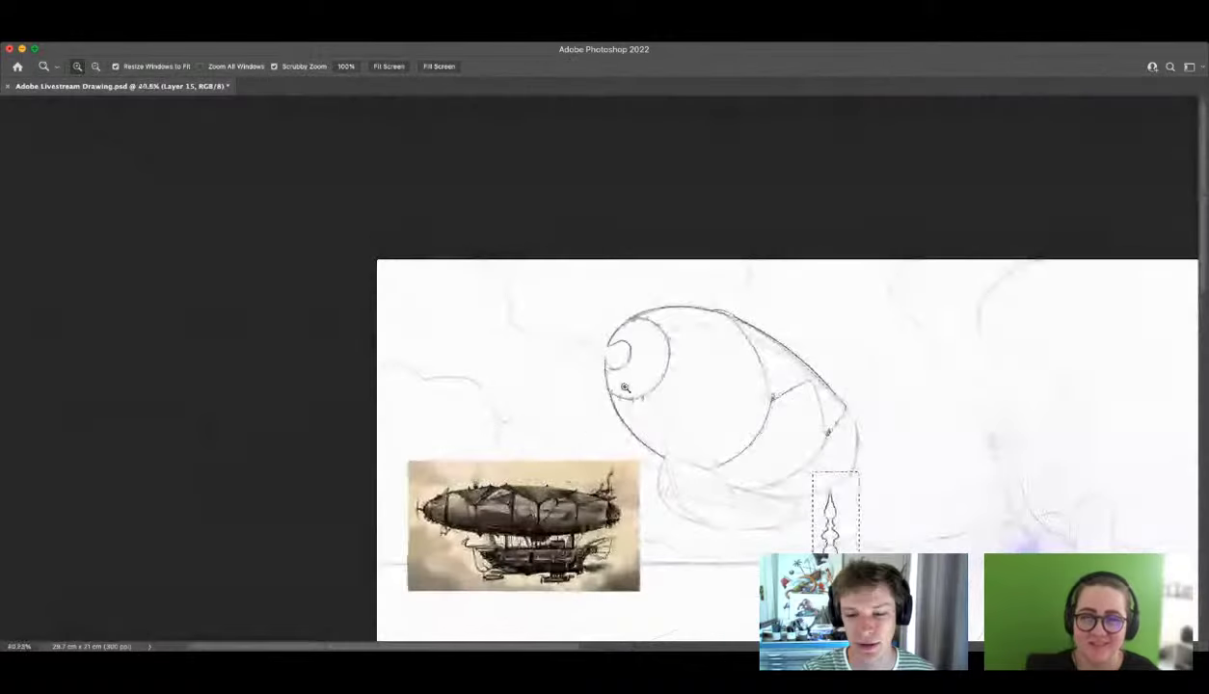
{"action": "key", "text": "v"}
{"action": "left_click_drag", "start_coordinate": [837, 564], "coordinate": [656, 374]}
{"action": "key", "text": "z"}
Step: Rotate the spire counterclockwise so its base meets the airship's nose tip, apply the transform, and clear the selection
{"action": "key", "text": "ctrl+t"}
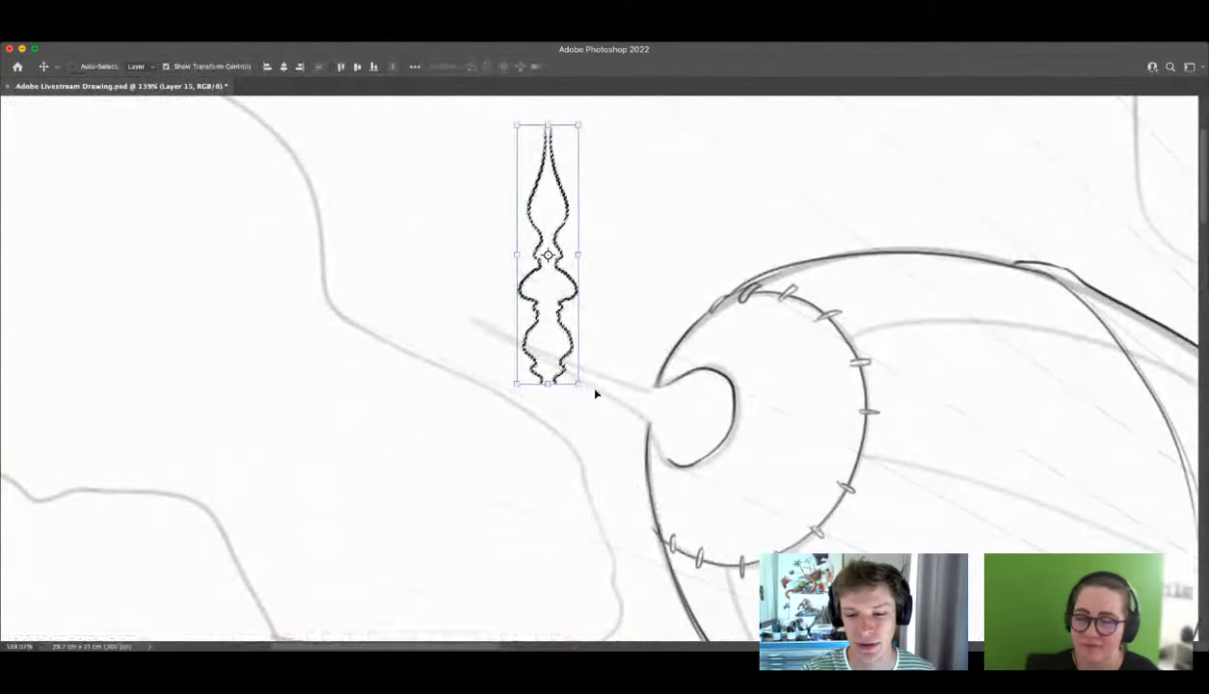
{"action": "left_click_drag", "start_coordinate": [585, 394], "coordinate": [642, 398]}
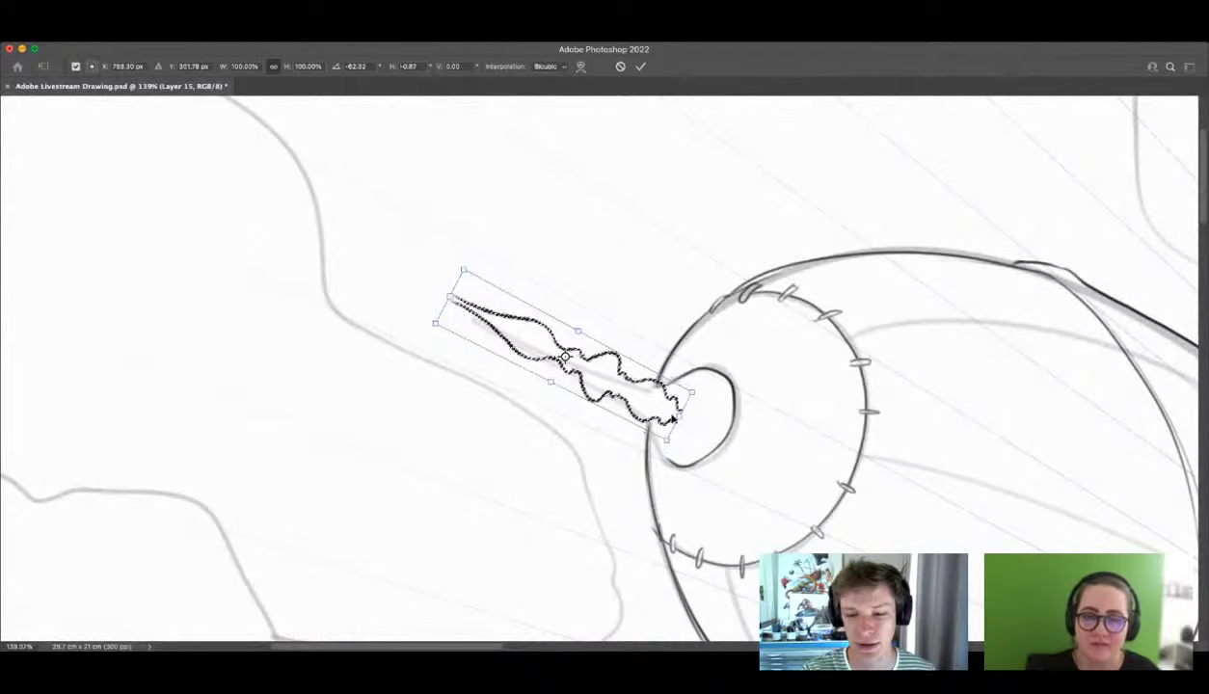
{"action": "mouse_move", "coordinate": [666, 444]}
{"action": "left_mouse_down"}
{"action": "mouse_move", "coordinate": [682, 416]}
{"action": "mouse_move", "coordinate": [669, 403]}
{"action": "mouse_move", "coordinate": [694, 422]}
{"action": "left_mouse_up"}
{"action": "key", "text": "Return"}
{"action": "key", "text": "m"}
{"action": "left_click", "coordinate": [672, 422]}
Step: Erase the spire's overlapping base ends inside the nose tip and extend the small cap's outline up to the spire
{"action": "key", "text": "z"}
{"action": "key", "text": "e"}
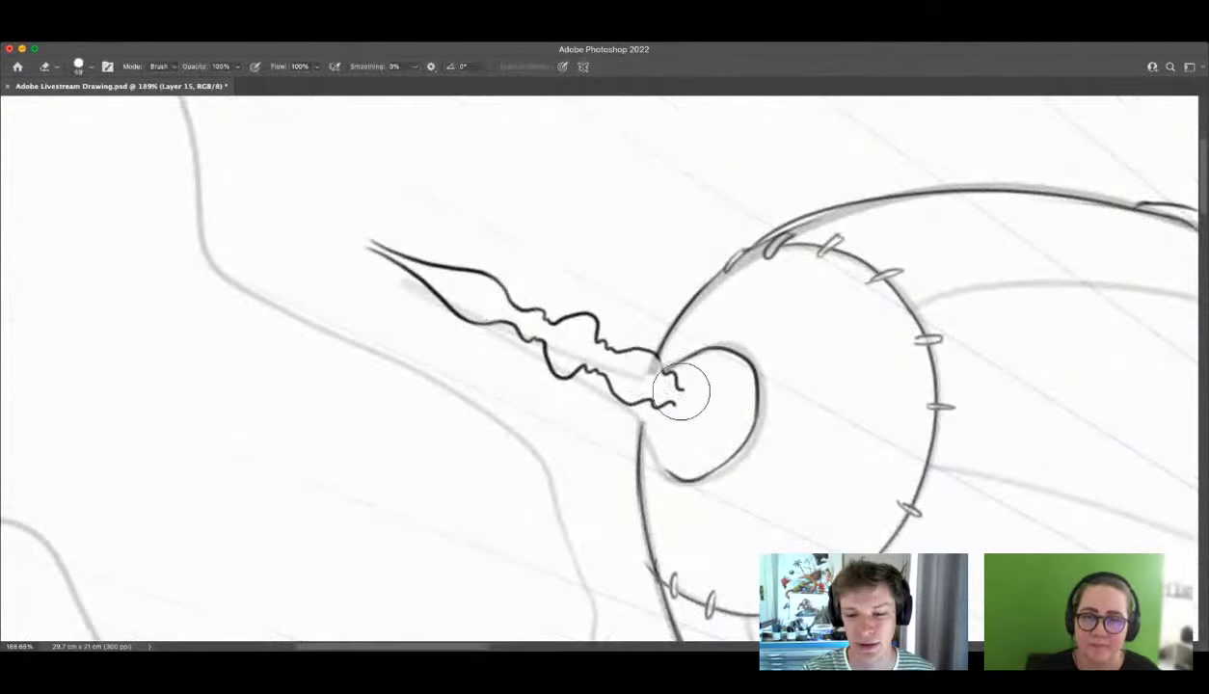
{"action": "key", "text": "b"}
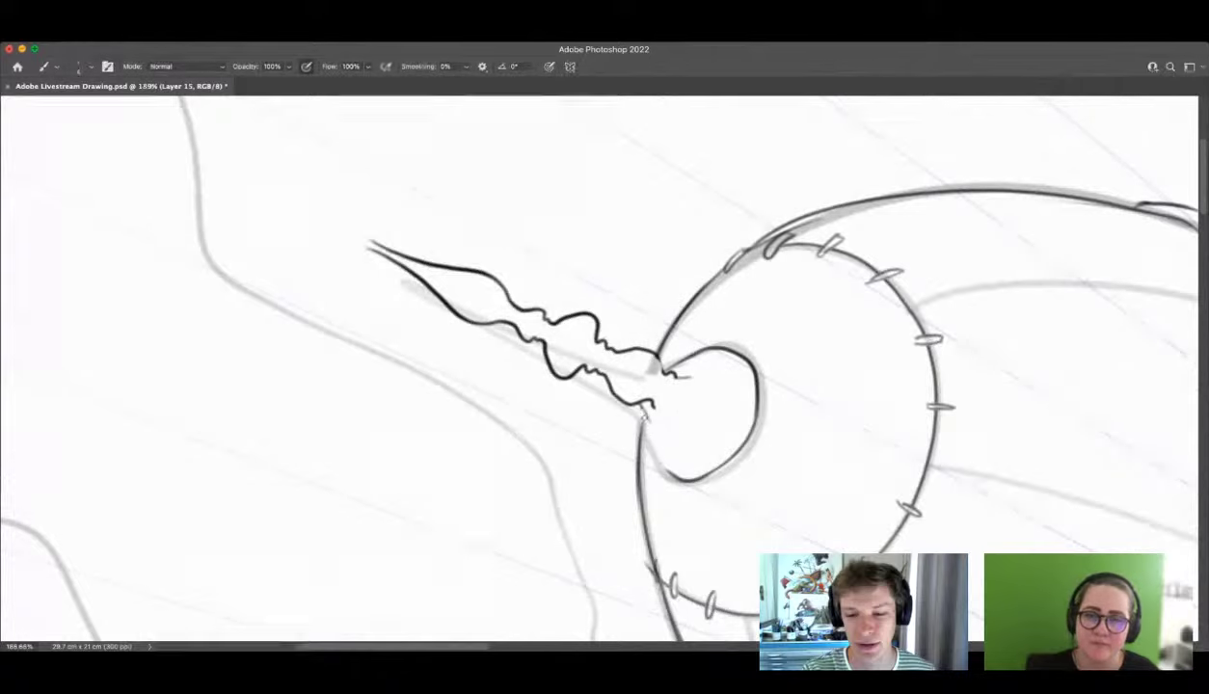
{"action": "left_click_drag", "start_coordinate": [641, 409], "coordinate": [685, 474]}
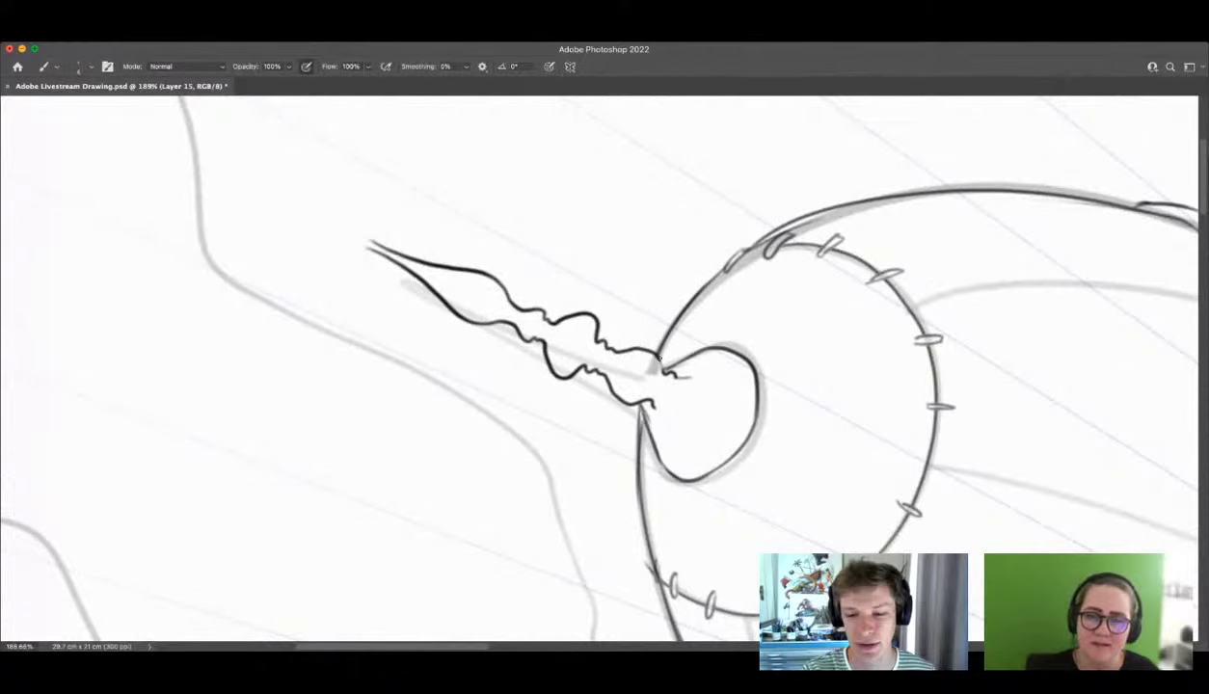
{"action": "key", "text": "z"}
{"action": "mouse_move", "coordinate": [701, 396]}
{"action": "left_mouse_down"}
{"action": "mouse_move", "coordinate": [633, 396]}
{"action": "mouse_move", "coordinate": [756, 405]}
{"action": "mouse_move", "coordinate": [718, 398]}
{"action": "left_mouse_up"}
{"action": "key", "text": "e"}
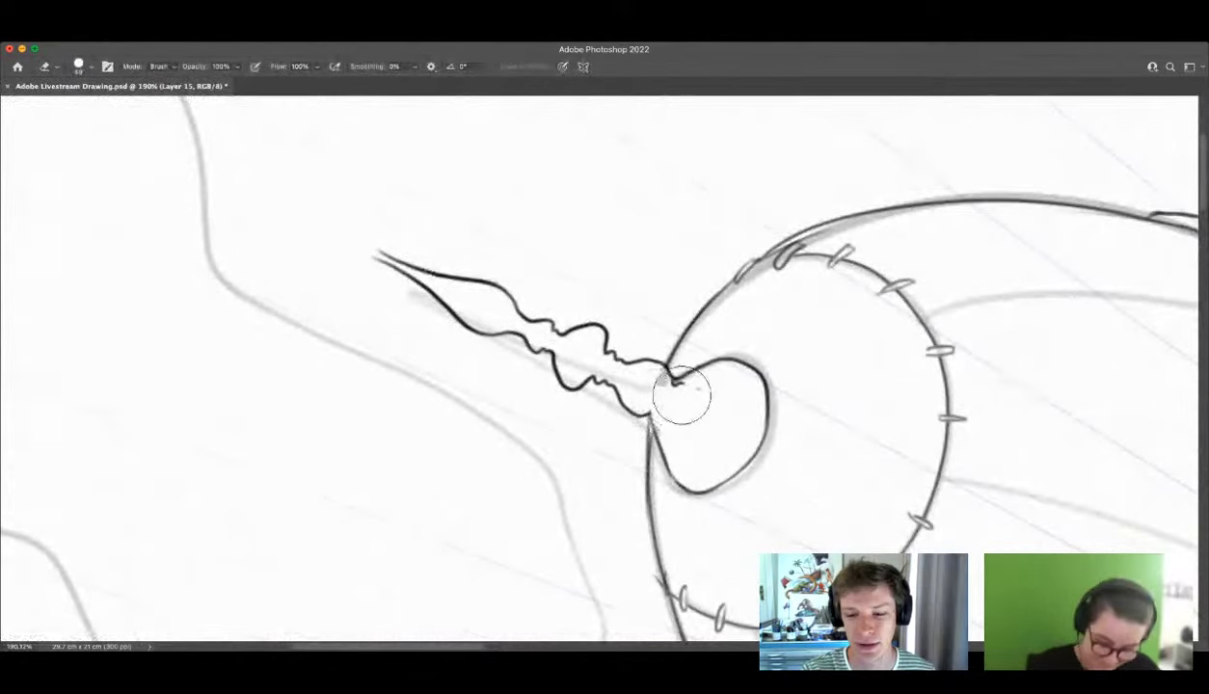
Step: Close the spire's pointed end with a small rounded tip
{"action": "key", "text": "b"}
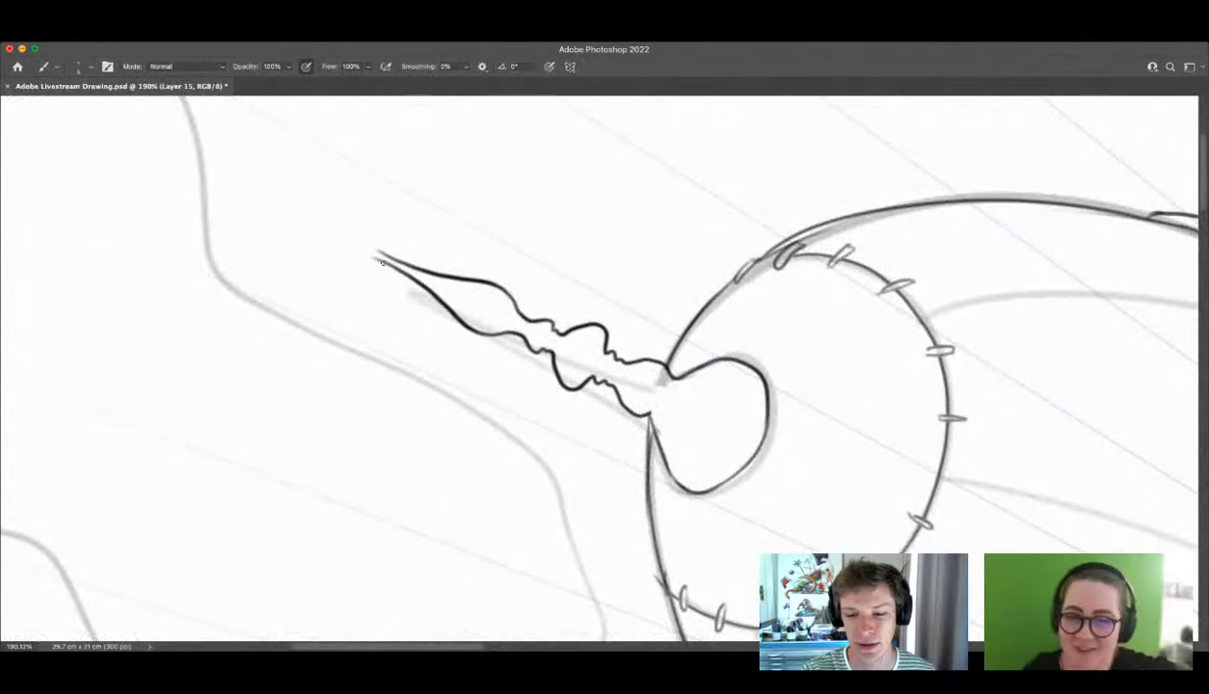
{"action": "key", "text": "z"}
{"action": "mouse_move", "coordinate": [494, 272]}
{"action": "left_mouse_down"}
{"action": "mouse_move", "coordinate": [424, 343]}
{"action": "mouse_move", "coordinate": [421, 365]}
{"action": "left_mouse_up"}
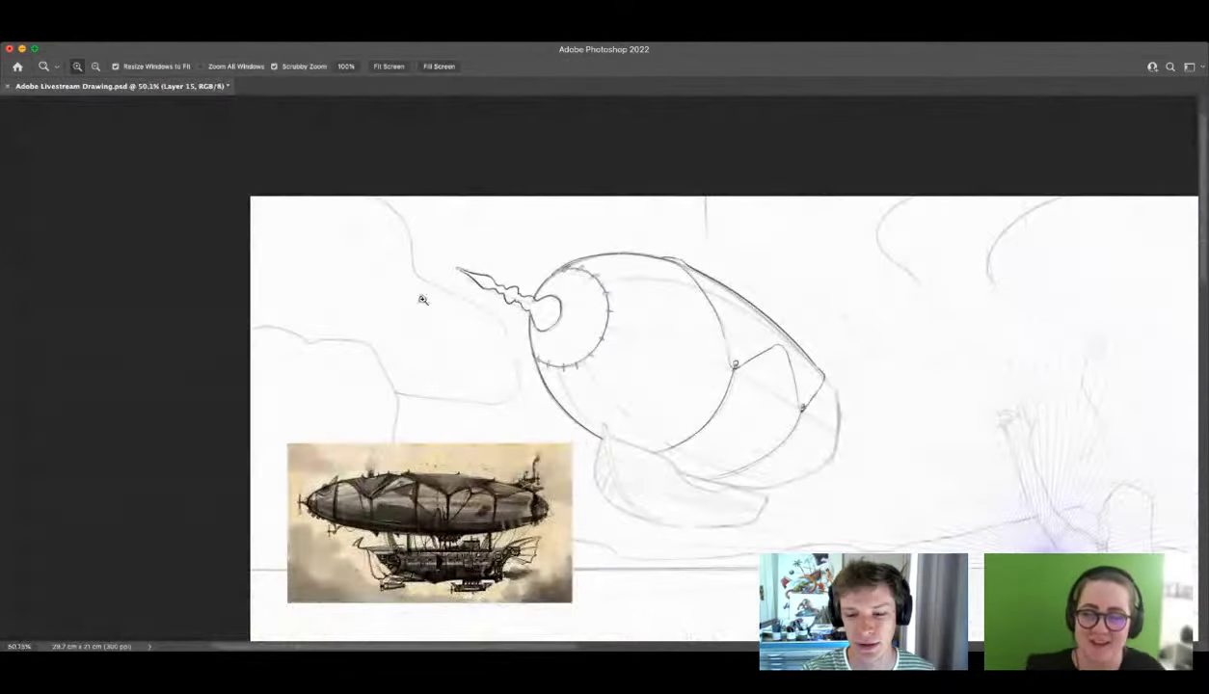
{"action": "left_click_drag", "start_coordinate": [421, 299], "coordinate": [471, 329]}
{"action": "left_click_drag", "start_coordinate": [578, 270], "coordinate": [540, 286]}
{"action": "mouse_move", "coordinate": [673, 285]}
{"action": "left_mouse_down"}
{"action": "mouse_move", "coordinate": [605, 268]}
{"action": "mouse_move", "coordinate": [637, 304]}
{"action": "mouse_move", "coordinate": [759, 329]}
{"action": "left_mouse_up"}
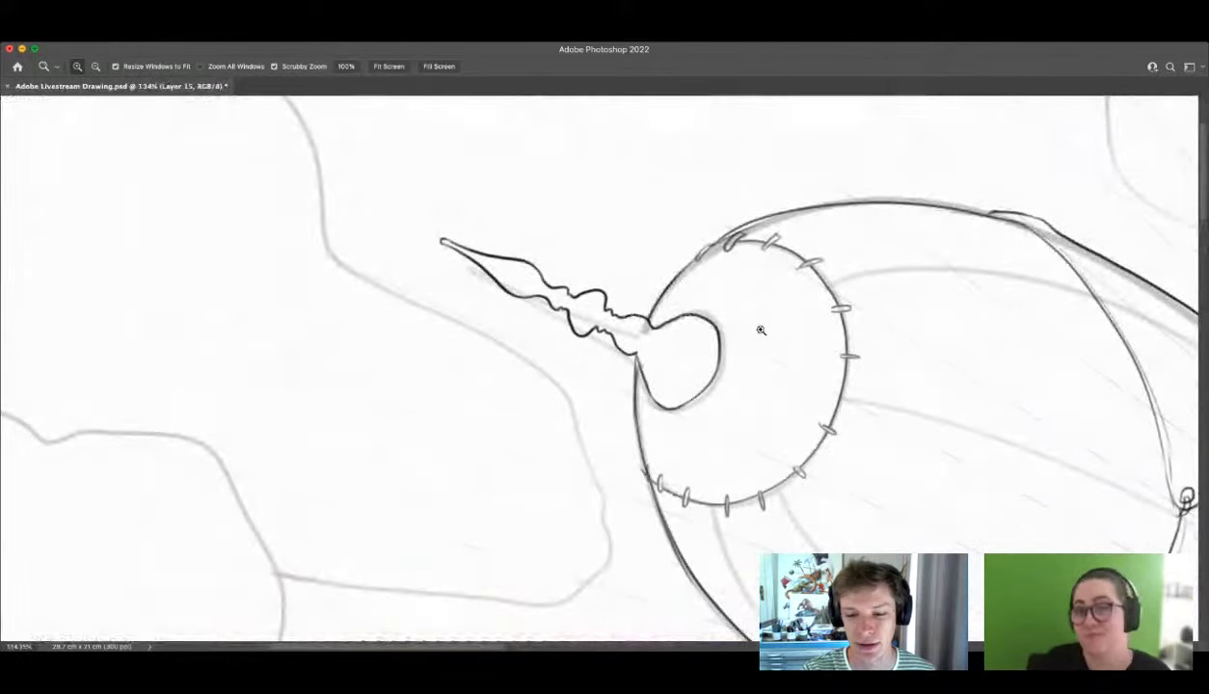
Step: Lasso the spire together with the small nose cap, shift them slightly up and outward, and deselect
{"action": "key", "text": "l"}
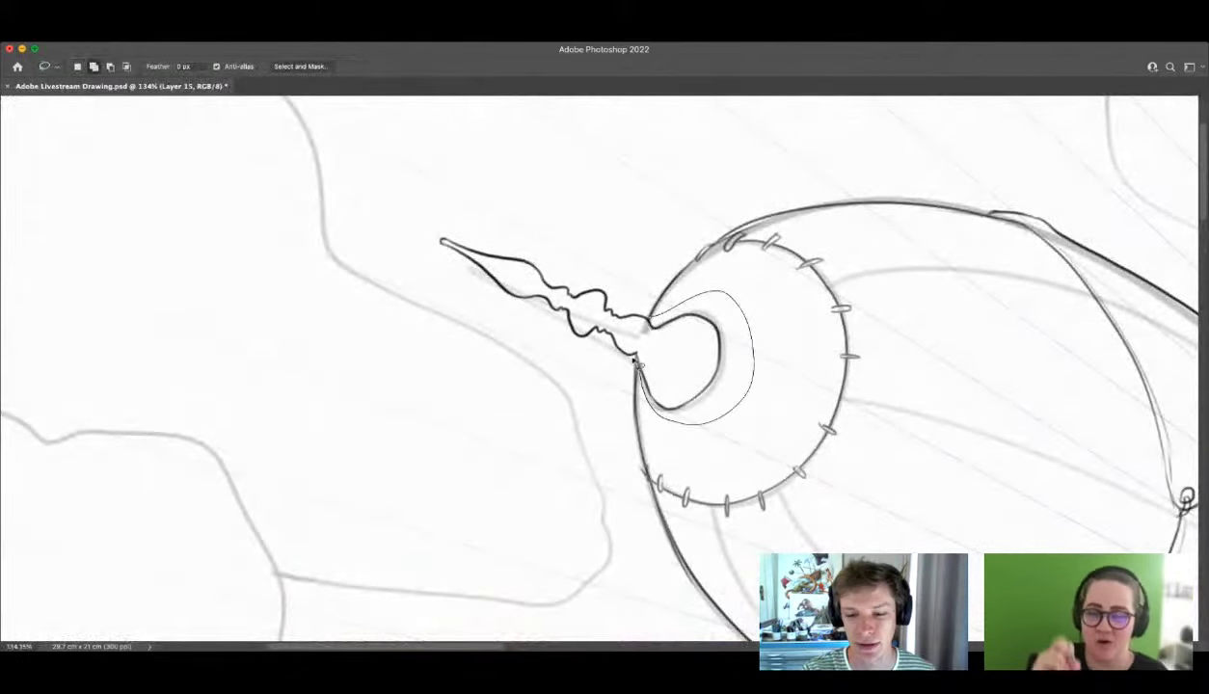
{"action": "mouse_move", "coordinate": [635, 361]}
{"action": "left_mouse_down"}
{"action": "mouse_move", "coordinate": [413, 234]}
{"action": "mouse_move", "coordinate": [628, 270]}
{"action": "left_mouse_up"}
{"action": "key", "text": "v"}
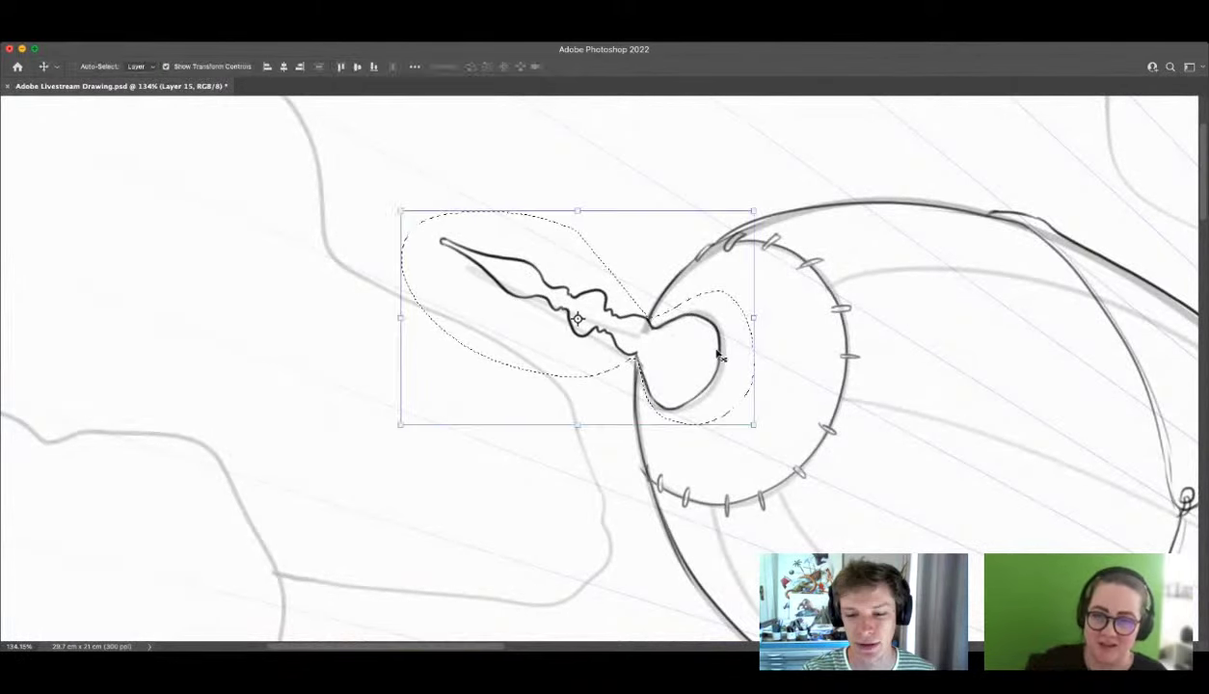
{"action": "left_click_drag", "start_coordinate": [710, 359], "coordinate": [647, 287]}
{"action": "key", "text": "m"}
{"action": "left_click", "coordinate": [705, 349]}
{"action": "key", "text": "z"}
Step: Join the shifted cap to the hull outline and select the inside of the spire and cap with the Magic Wand
{"action": "key", "text": "b"}
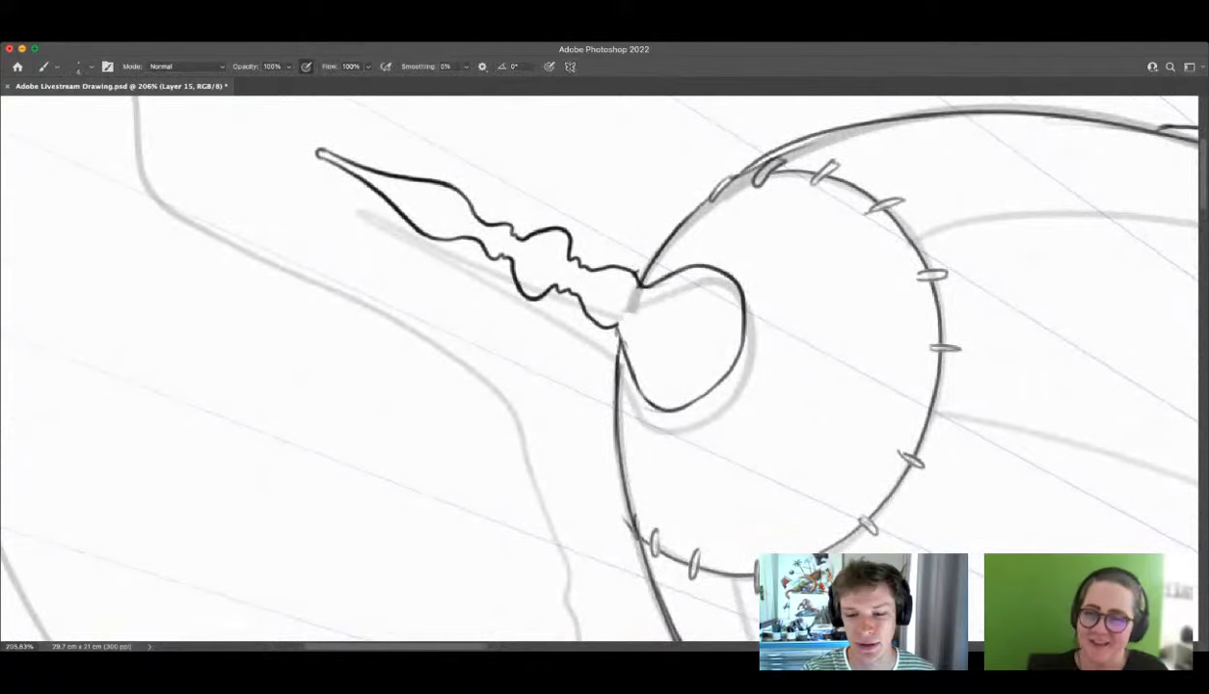
{"action": "key", "text": "z"}
{"action": "left_click_drag", "start_coordinate": [680, 375], "coordinate": [598, 375]}
{"action": "key", "text": "w"}
{"action": "mouse_move", "coordinate": [656, 341]}
{"action": "left_mouse_down"}
{"action": "mouse_move", "coordinate": [702, 349]}
{"action": "mouse_move", "coordinate": [699, 382]}
{"action": "left_mouse_up"}
{"action": "left_click", "coordinate": [696, 377]}
{"action": "key", "text": "b"}
{"action": "key", "text": "z"}
{"action": "key", "text": "w"}
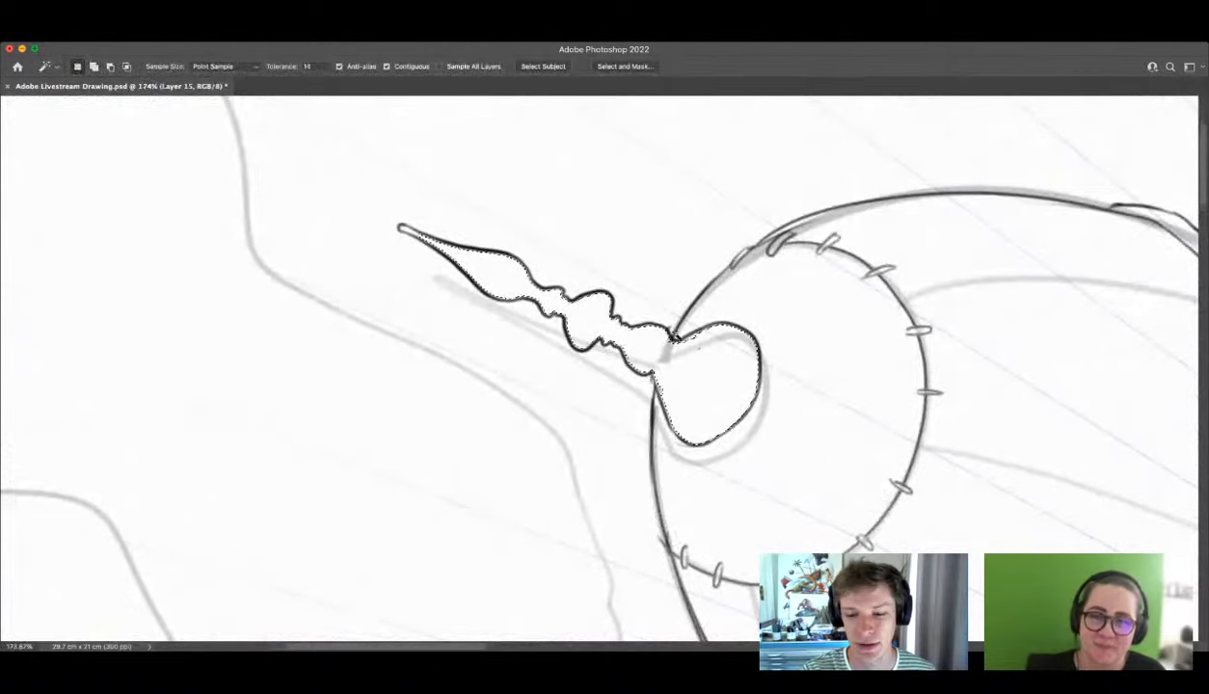
Step: Draw curved rings across the spire's narrow necks and a rim line inside the small cap, and clear the selection
{"action": "key", "text": "b"}
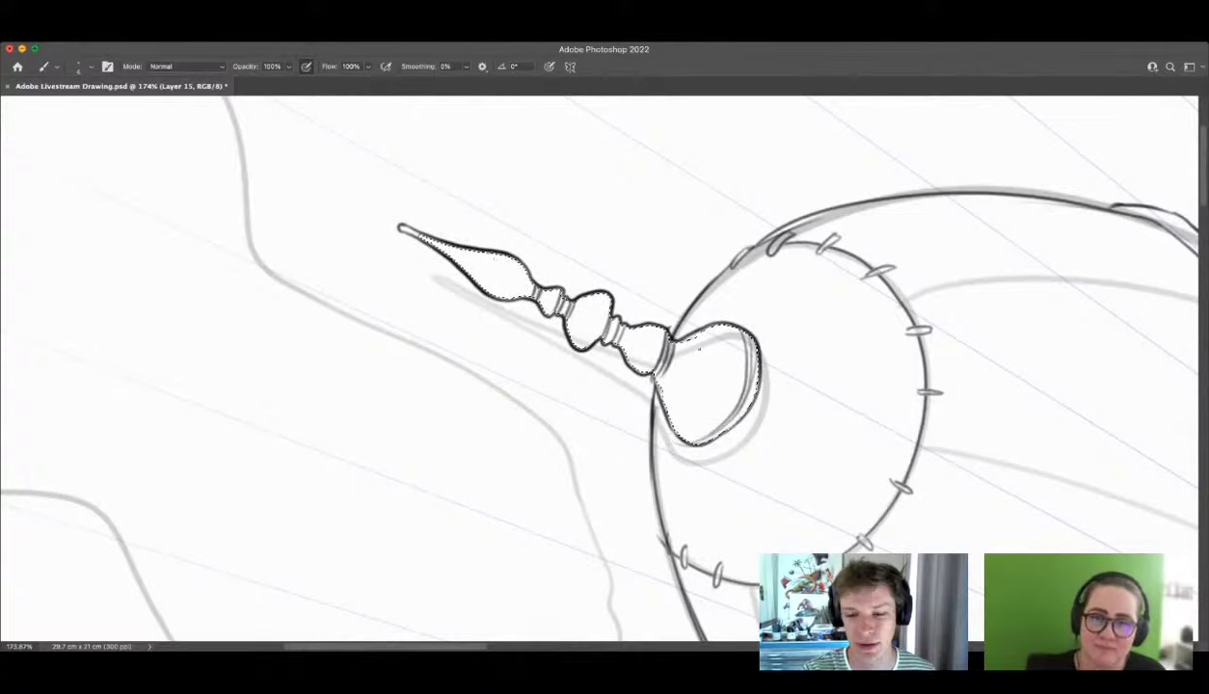
{"action": "key", "text": "z"}
{"action": "left_click_drag", "start_coordinate": [700, 350], "coordinate": [711, 418]}
{"action": "key", "text": "m"}
{"action": "key", "text": "z"}
Step: Examine the airship drawing against the reference image, especially the gondola below the hull
{"action": "scroll", "coordinate": [711, 420], "scroll_direction": "up", "scroll_amount": 5}
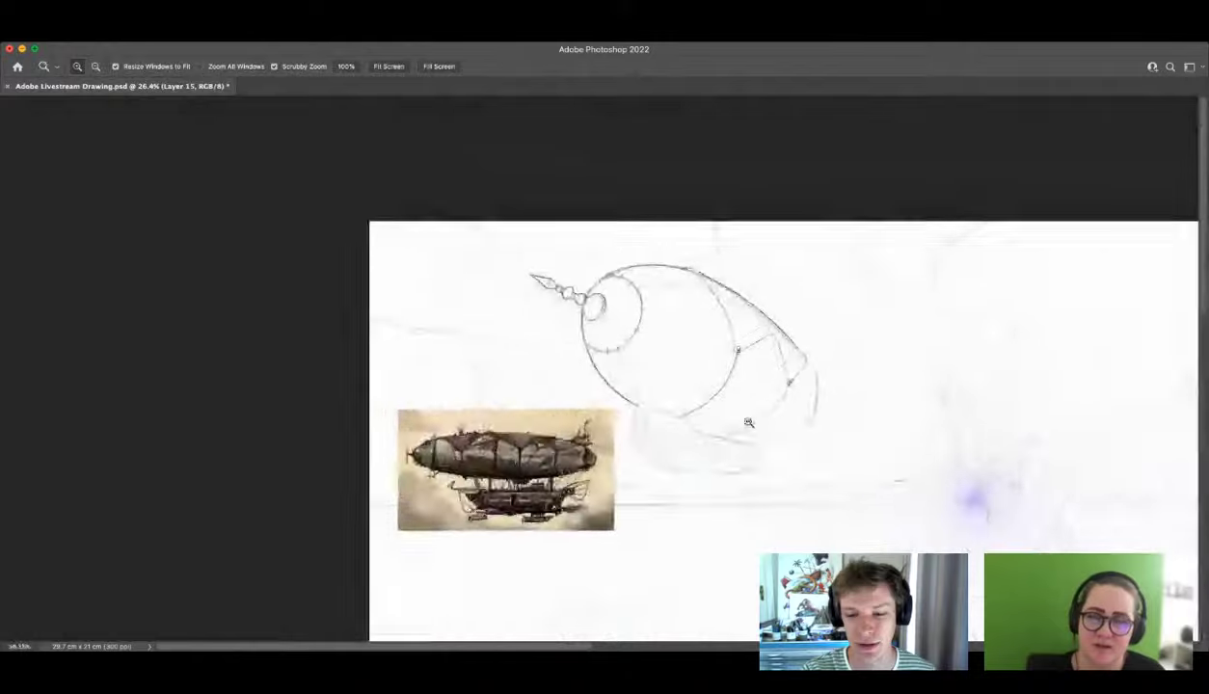
{"action": "scroll", "coordinate": [594, 409], "scroll_direction": "up", "scroll_amount": 2}
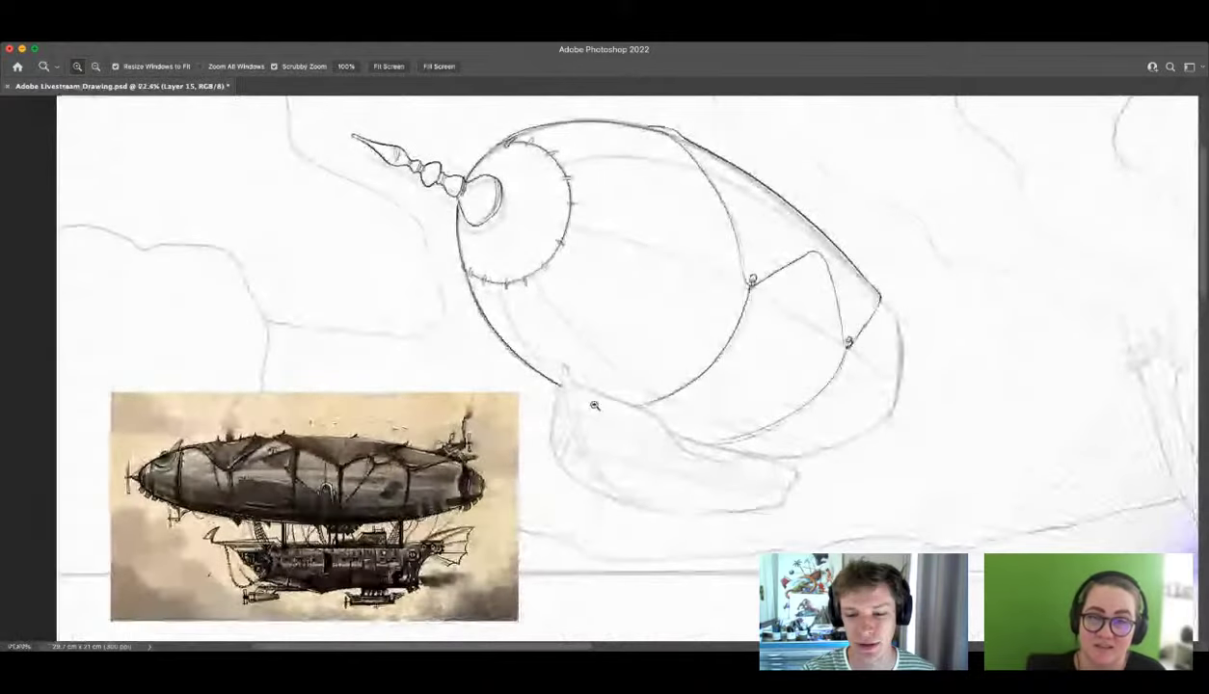
{"action": "scroll", "coordinate": [597, 432], "scroll_direction": "up", "scroll_amount": 1}
{"action": "scroll", "coordinate": [598, 432], "scroll_direction": "up", "scroll_amount": 1}
{"action": "scroll", "coordinate": [610, 450], "scroll_direction": "down", "scroll_amount": 2}
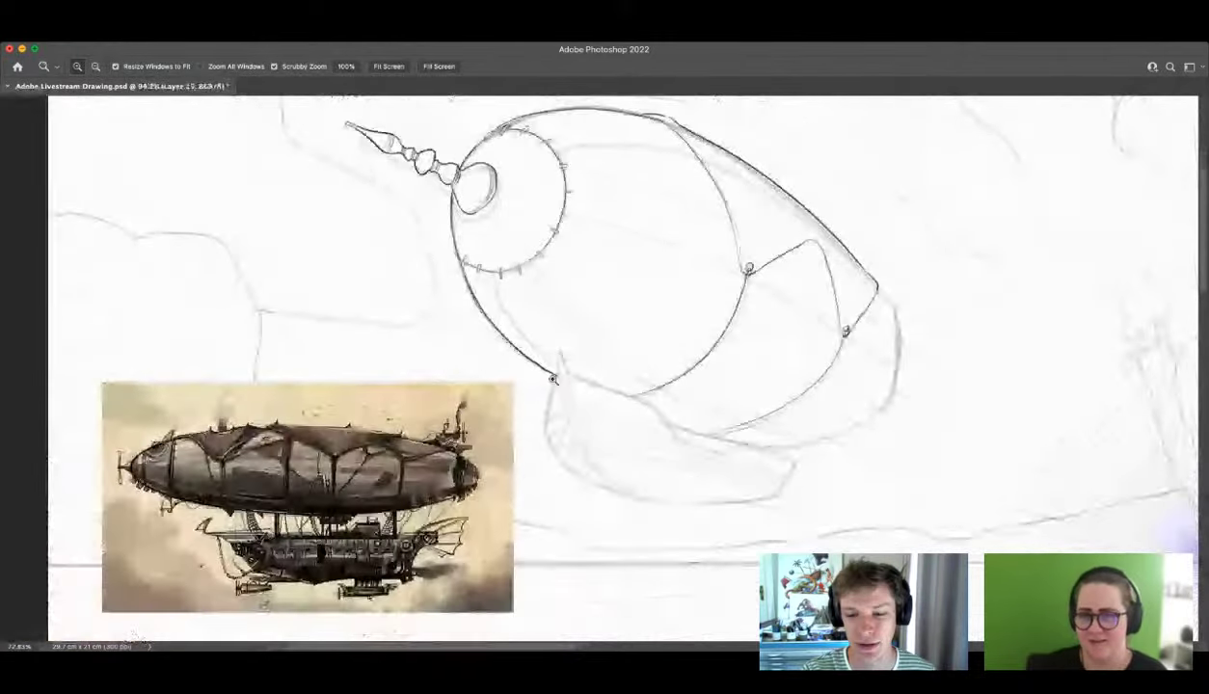
{"action": "scroll", "coordinate": [631, 408], "scroll_direction": "down", "scroll_amount": 2}
{"action": "scroll", "coordinate": [713, 458], "scroll_direction": "down", "scroll_amount": 1}
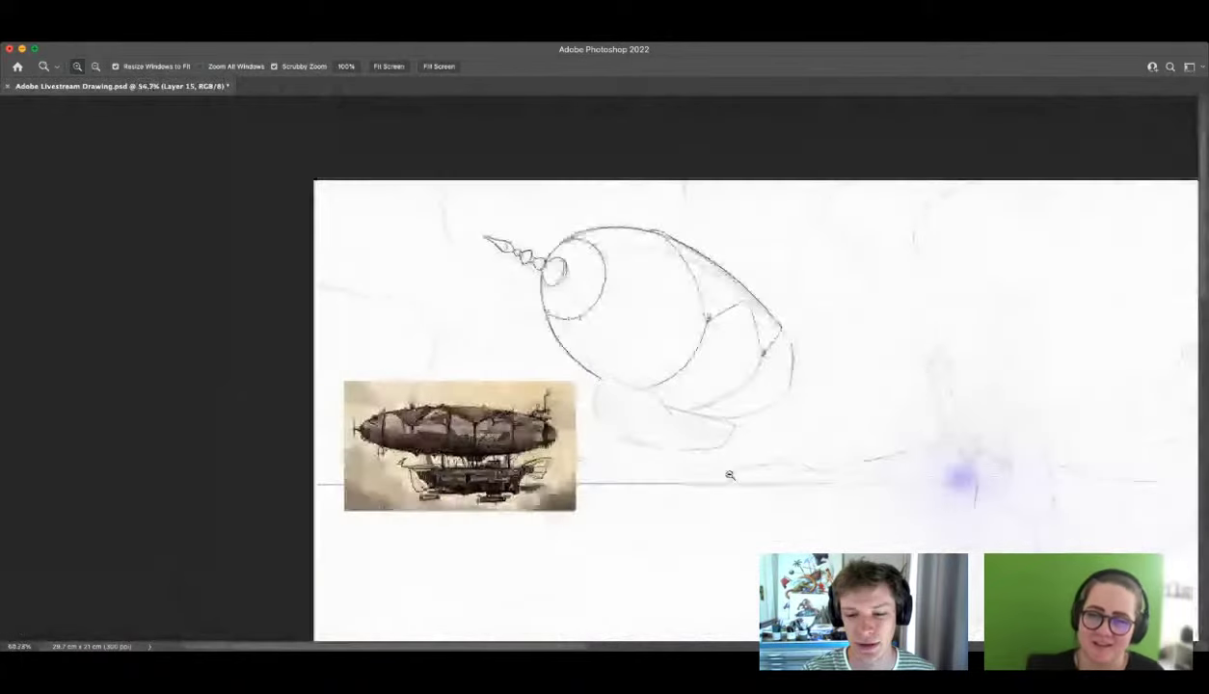
{"action": "scroll", "coordinate": [674, 455], "scroll_direction": "up", "scroll_amount": 2}
{"action": "scroll", "coordinate": [713, 453], "scroll_direction": "up", "scroll_amount": 3}
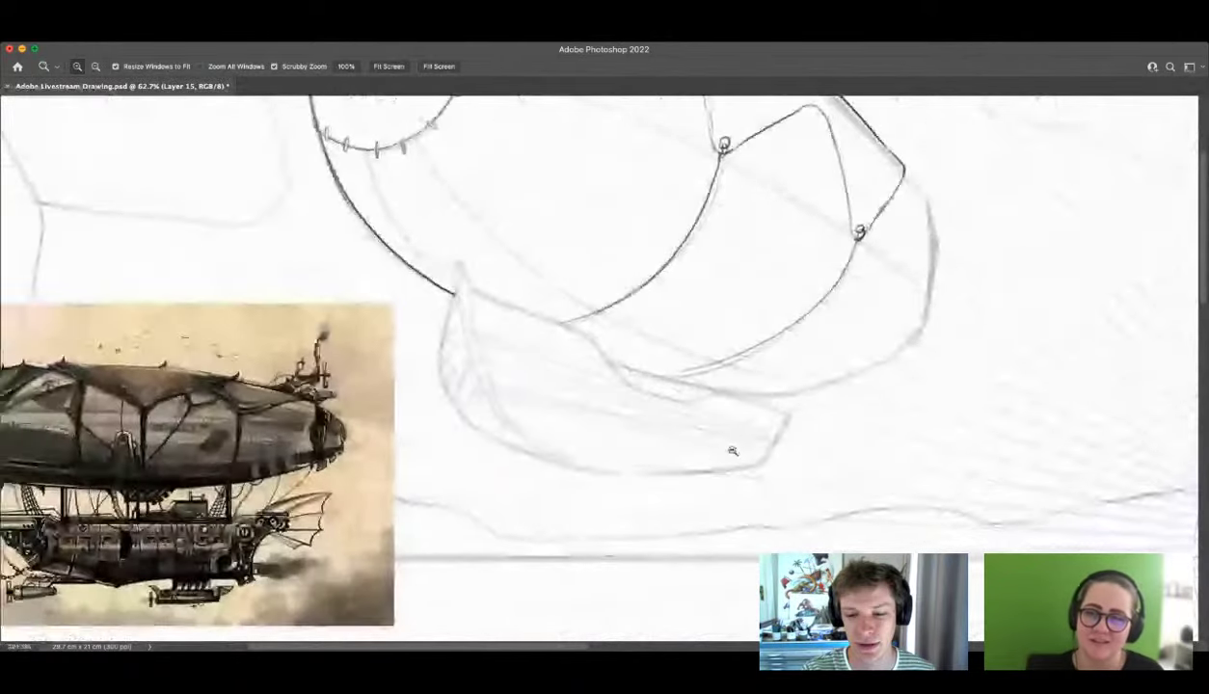
Step: Draw the gondola's stepped, S-curved deck line over the faded sketch, undoing the first straight stroke
{"action": "key", "text": "b"}
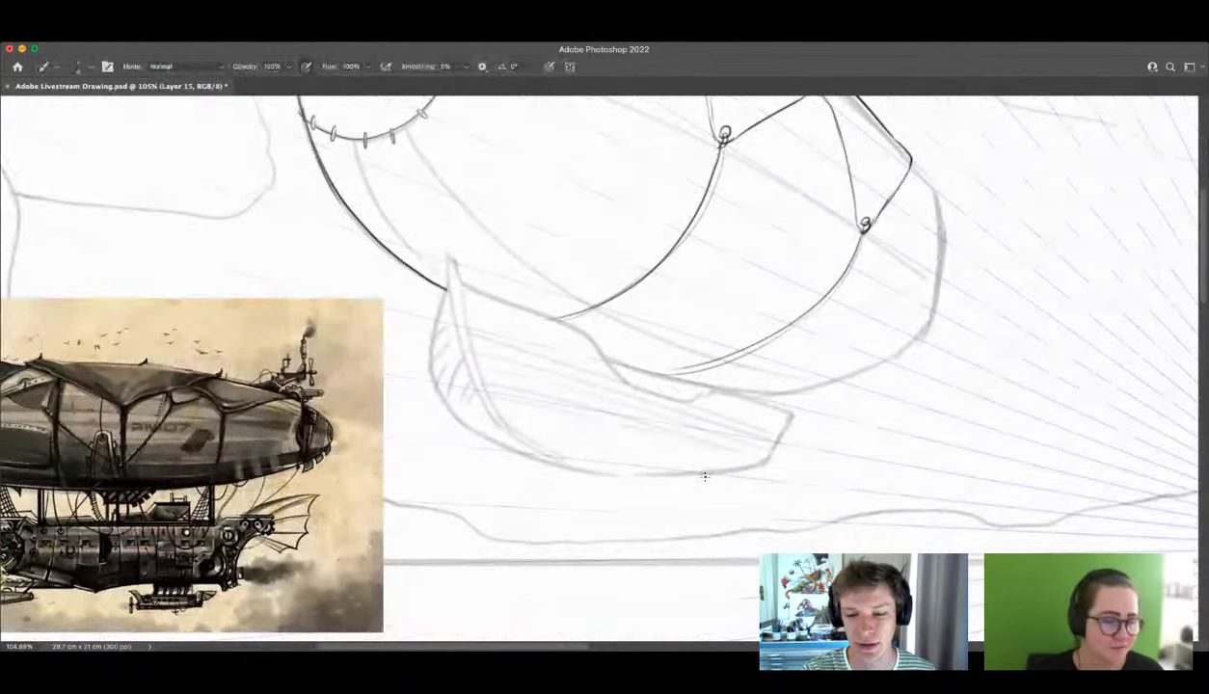
{"action": "key", "text": "z"}
{"action": "scroll", "coordinate": [632, 469], "scroll_direction": "up", "scroll_amount": 2}
{"action": "key", "text": "b"}
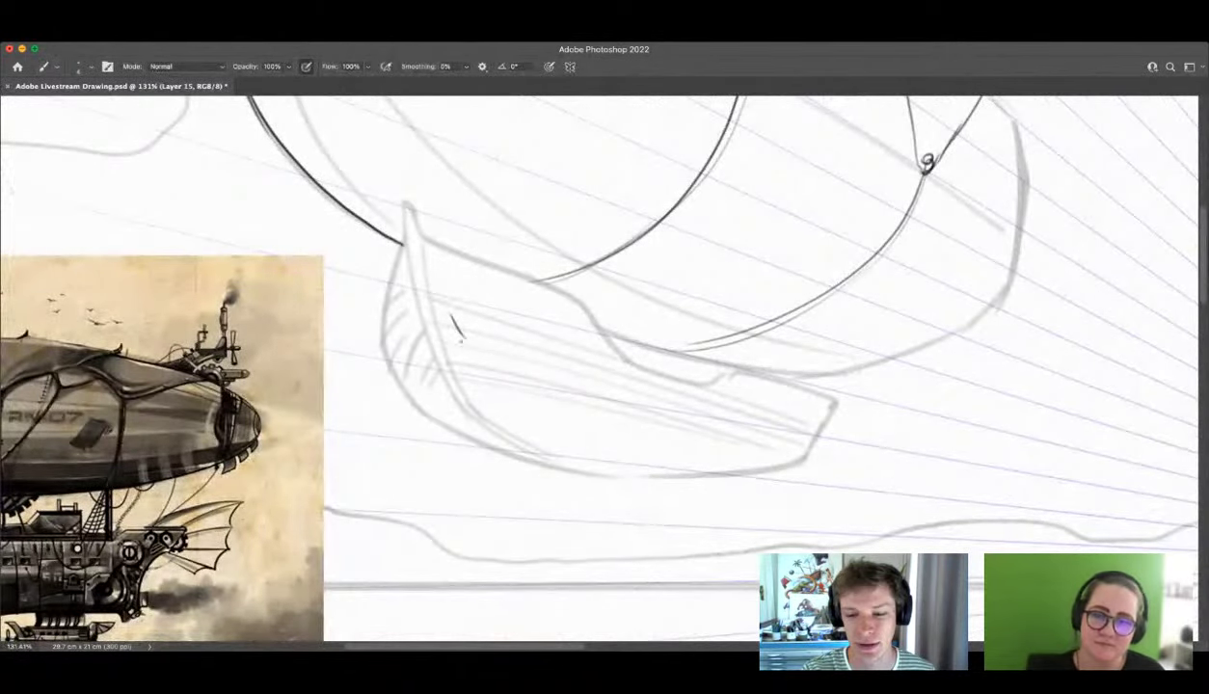
{"action": "left_click_drag", "start_coordinate": [469, 338], "coordinate": [603, 345]}
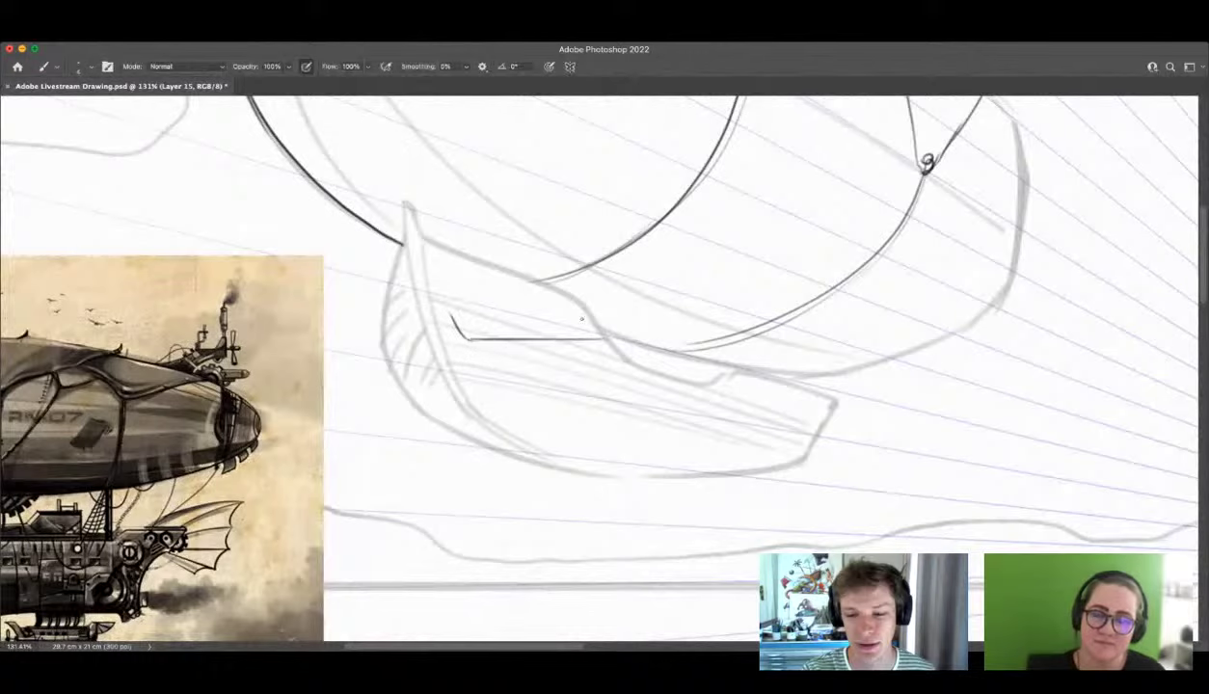
{"action": "key", "text": "ctrl+z"}
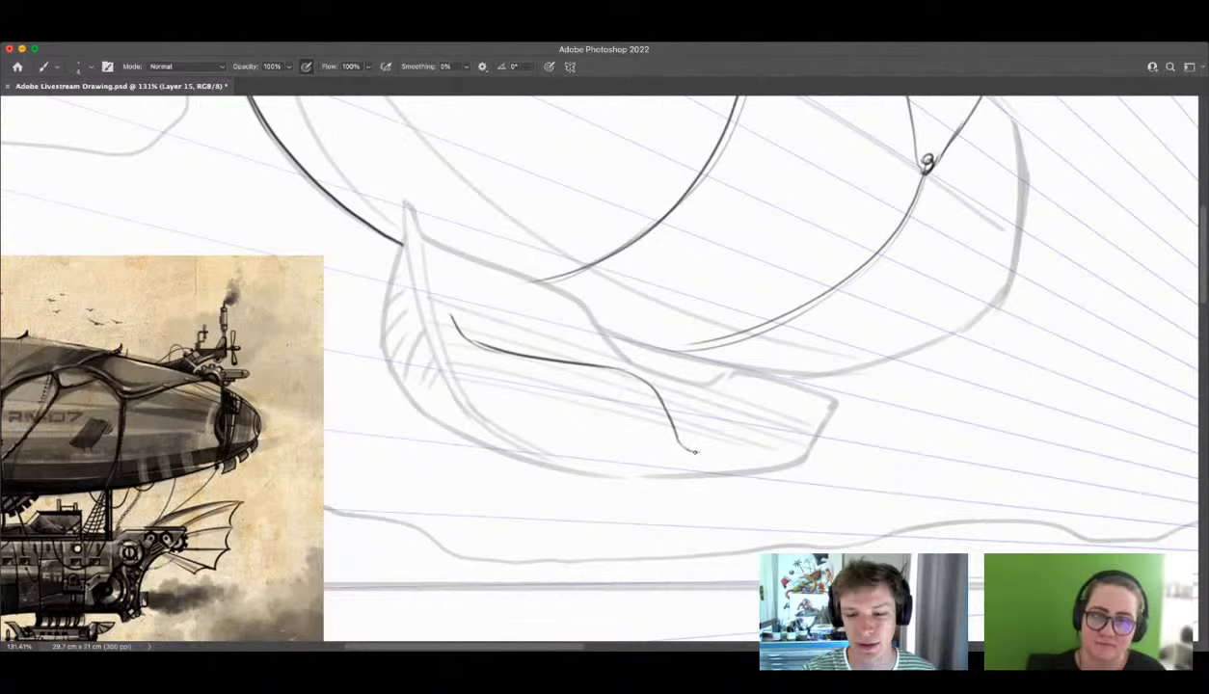
{"action": "key", "text": "z"}
{"action": "left_click_drag", "start_coordinate": [684, 432], "coordinate": [626, 449]}
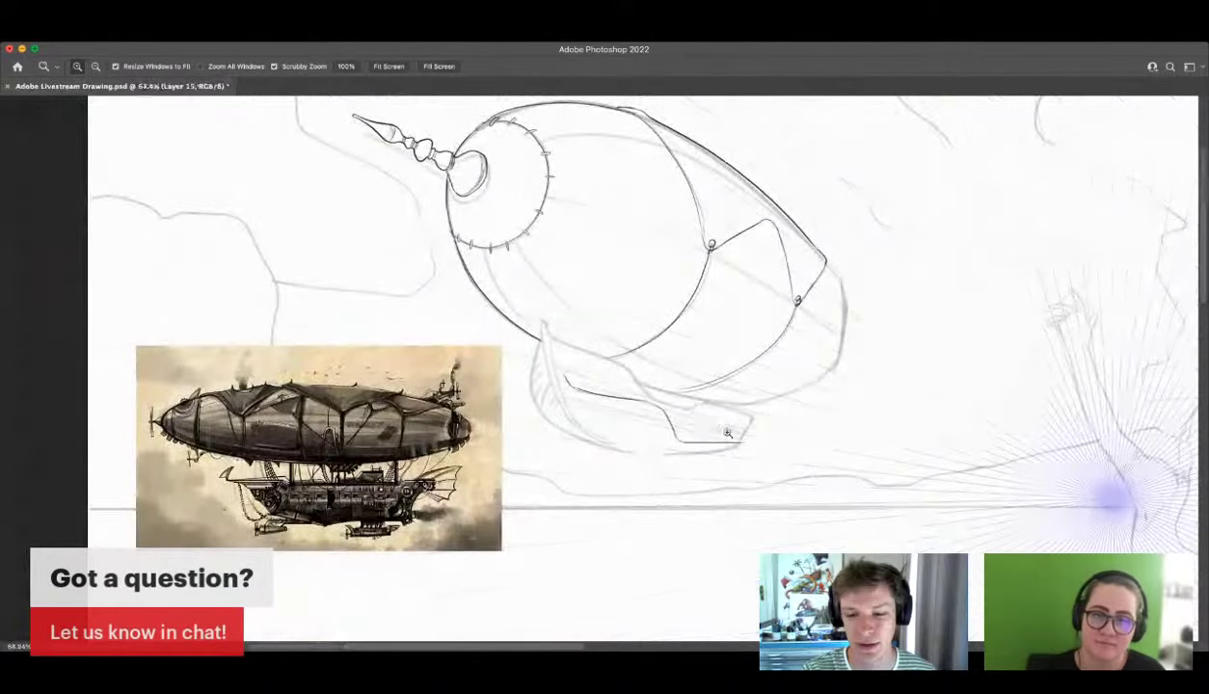
Step: Curve the gondola's deck line up from its low section and extend it as a straight horizontal line to the stern
{"action": "mouse_move", "coordinate": [725, 432]}
{"action": "left_mouse_down"}
{"action": "mouse_move", "coordinate": [751, 451]}
{"action": "mouse_move", "coordinate": [777, 428]}
{"action": "left_mouse_up"}
{"action": "key", "text": "e"}
{"action": "key", "text": "z"}
{"action": "key", "text": "b"}
{"action": "left_click_drag", "start_coordinate": [719, 475], "coordinate": [752, 433]}
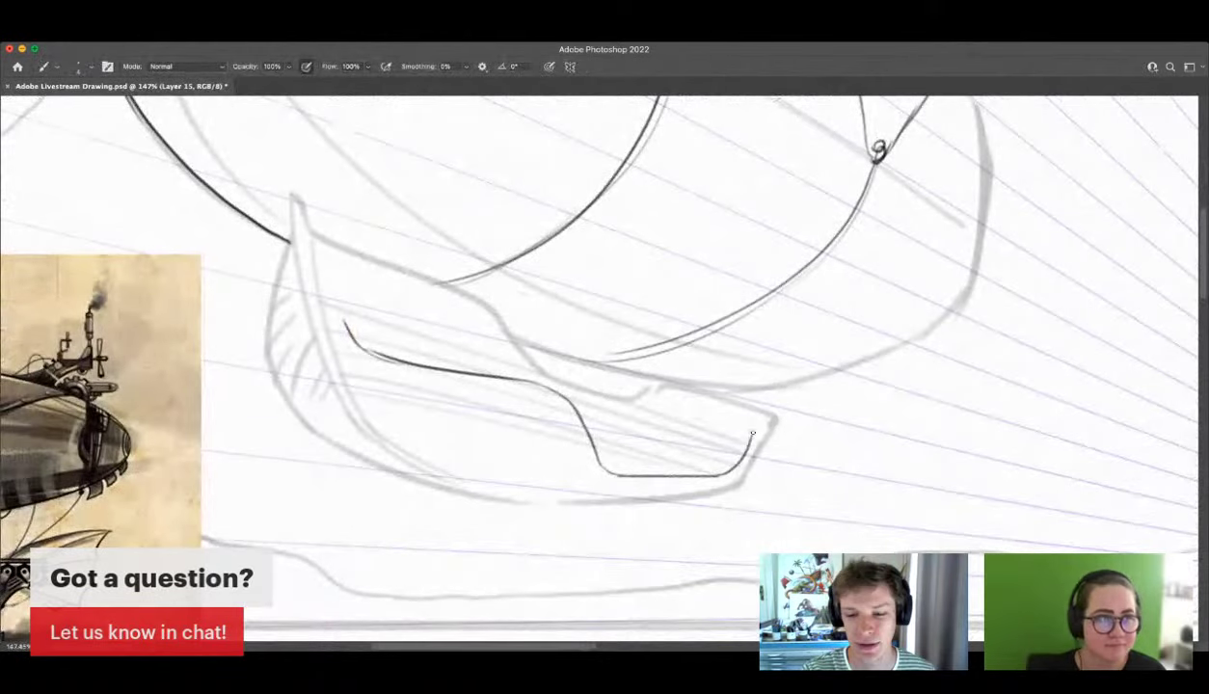
{"action": "left_click_drag", "start_coordinate": [889, 438], "coordinate": [900, 439]}
{"action": "key", "text": "z"}
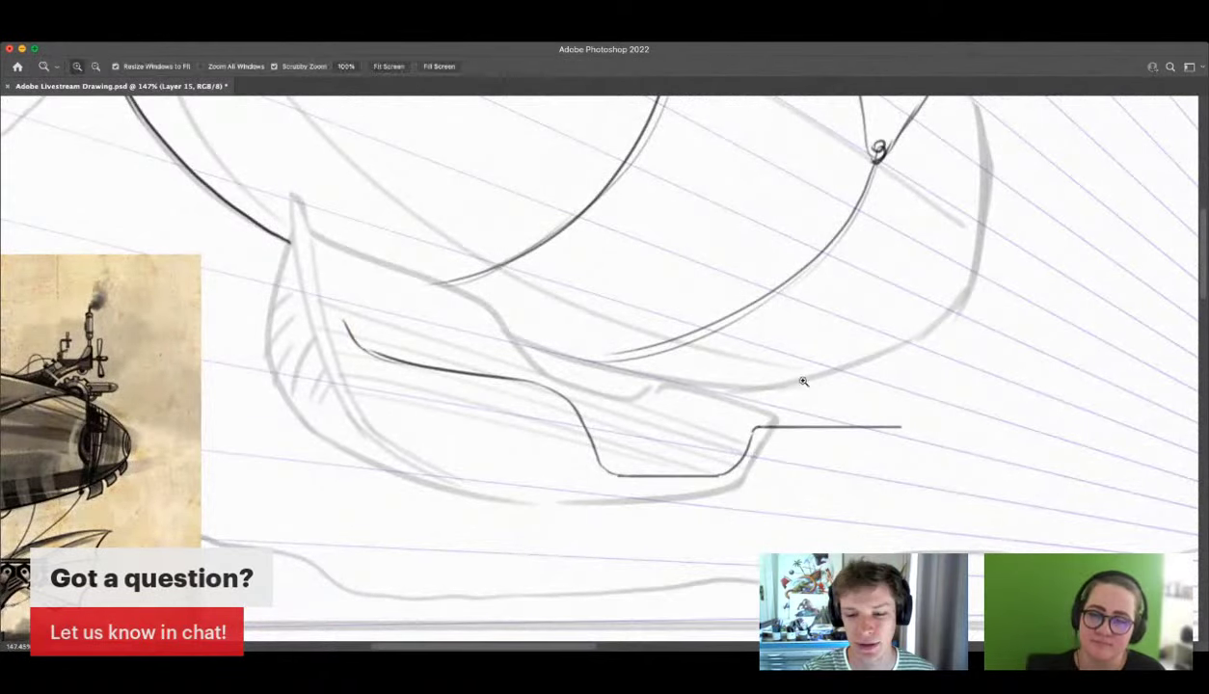
Step: Draw a small rounded knob at the stern end of the gondola's deck line
{"action": "mouse_move", "coordinate": [801, 382]}
{"action": "left_mouse_down"}
{"action": "mouse_move", "coordinate": [728, 393]}
{"action": "mouse_move", "coordinate": [794, 429]}
{"action": "mouse_move", "coordinate": [849, 421]}
{"action": "left_mouse_up"}
{"action": "left_click", "coordinate": [848, 421]}
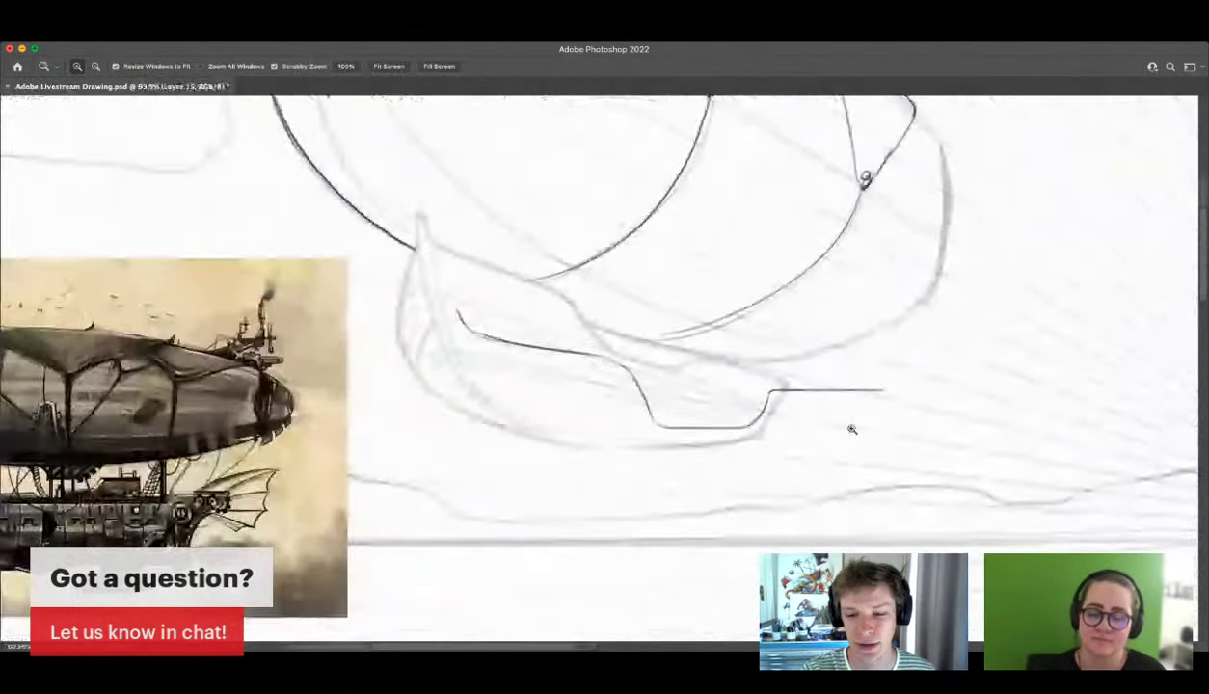
{"action": "key", "text": "b"}
{"action": "key", "text": "z"}
{"action": "left_click", "coordinate": [842, 407]}
{"action": "left_click_drag", "start_coordinate": [834, 464], "coordinate": [891, 314]}
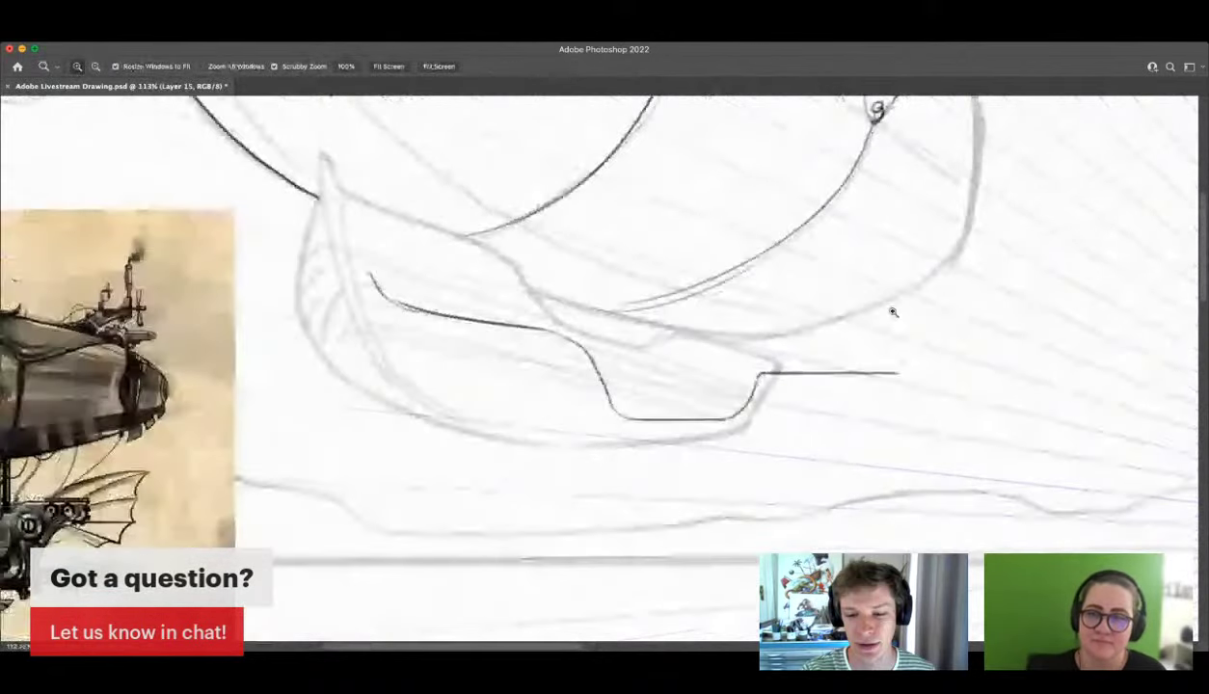
{"action": "key", "text": "b"}
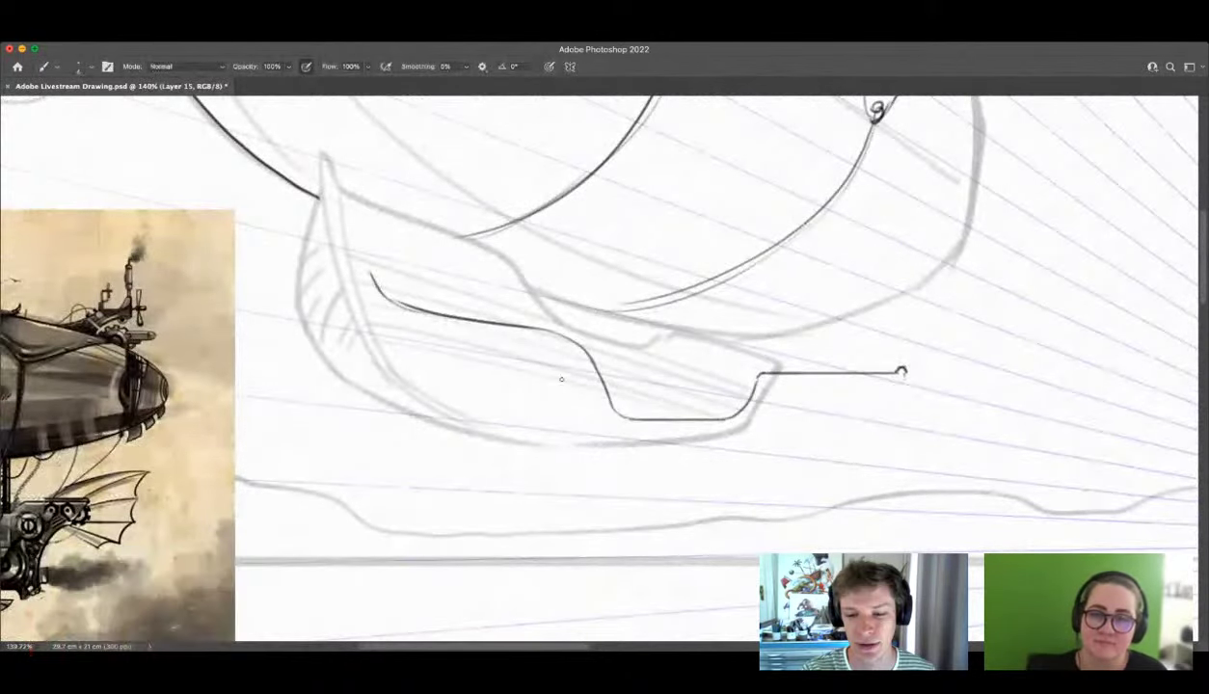
Step: Draw the slanted stern, long curved keel and bow to close the gondola's hull outline
{"action": "key", "text": "z"}
{"action": "mouse_move", "coordinate": [773, 417]}
{"action": "left_mouse_down"}
{"action": "mouse_move", "coordinate": [656, 337]}
{"action": "mouse_move", "coordinate": [634, 340]}
{"action": "left_mouse_up"}
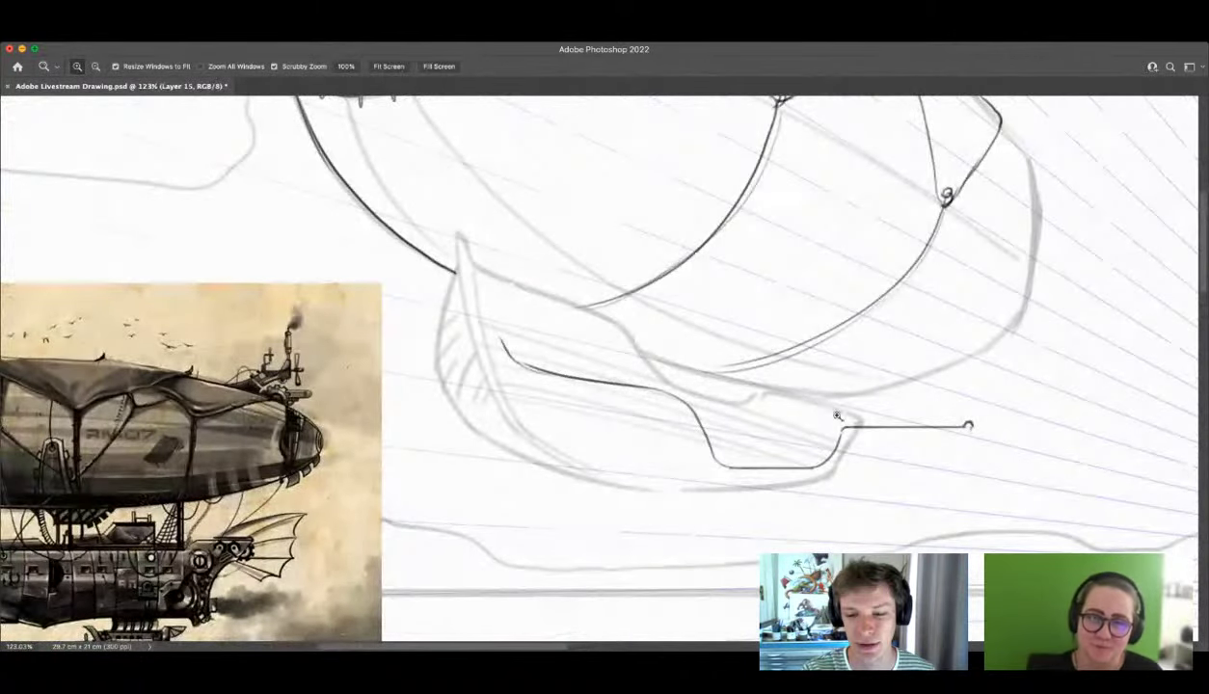
{"action": "left_click_drag", "start_coordinate": [658, 338], "coordinate": [632, 340]}
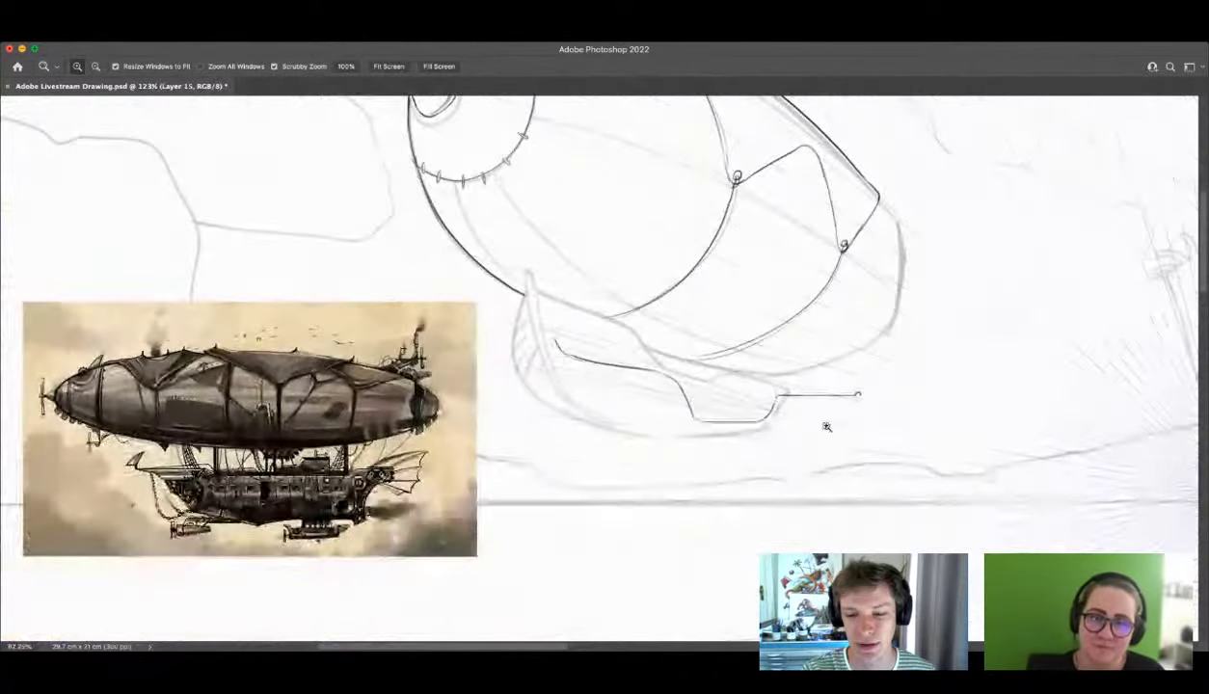
{"action": "left_click_drag", "start_coordinate": [784, 450], "coordinate": [810, 459]}
{"action": "key", "text": "b"}
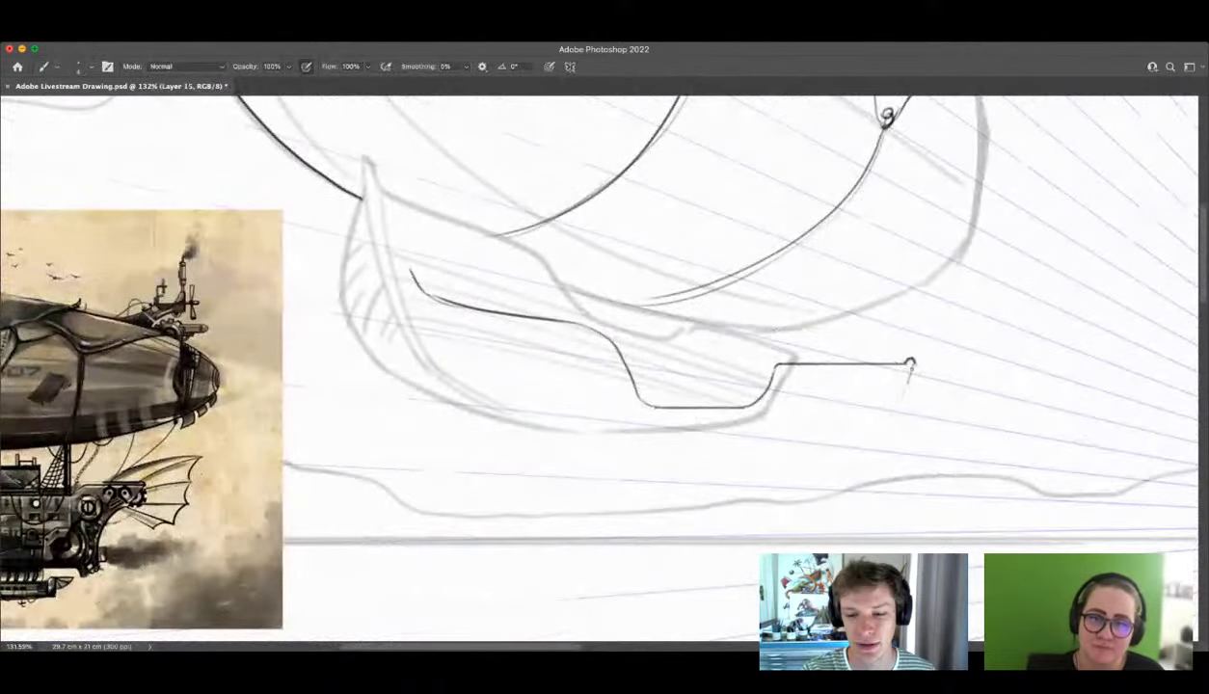
{"action": "left_click_drag", "start_coordinate": [906, 386], "coordinate": [887, 439]}
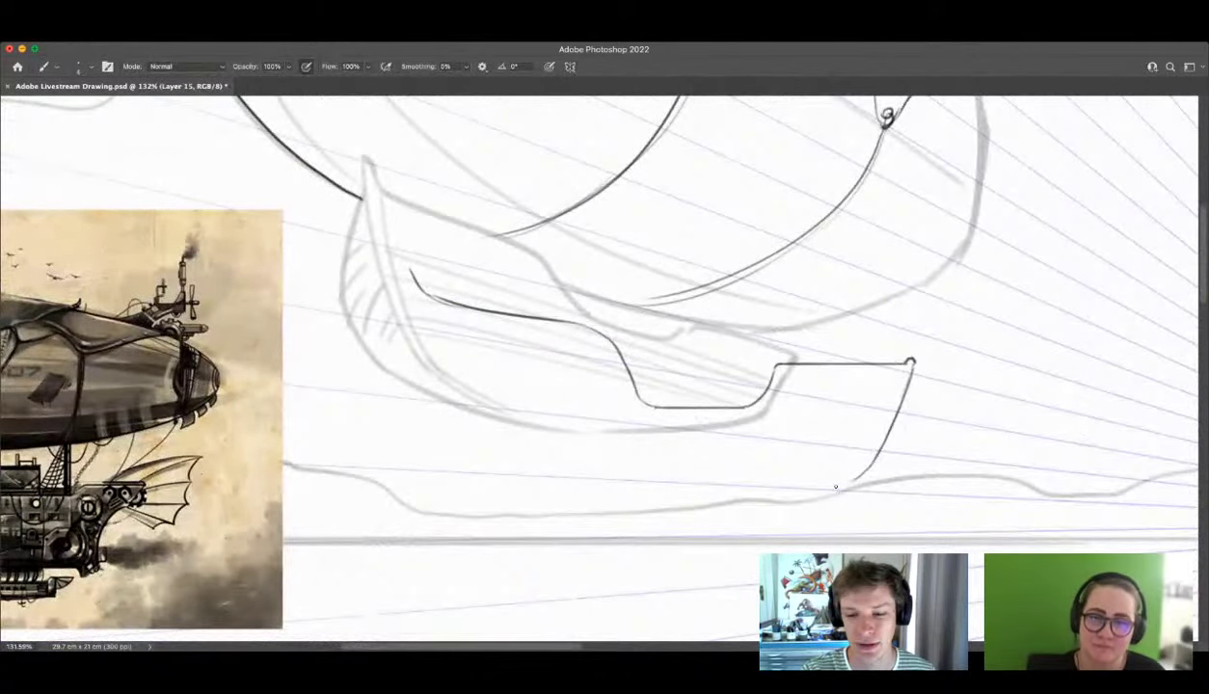
{"action": "left_click_drag", "start_coordinate": [849, 481], "coordinate": [583, 490]}
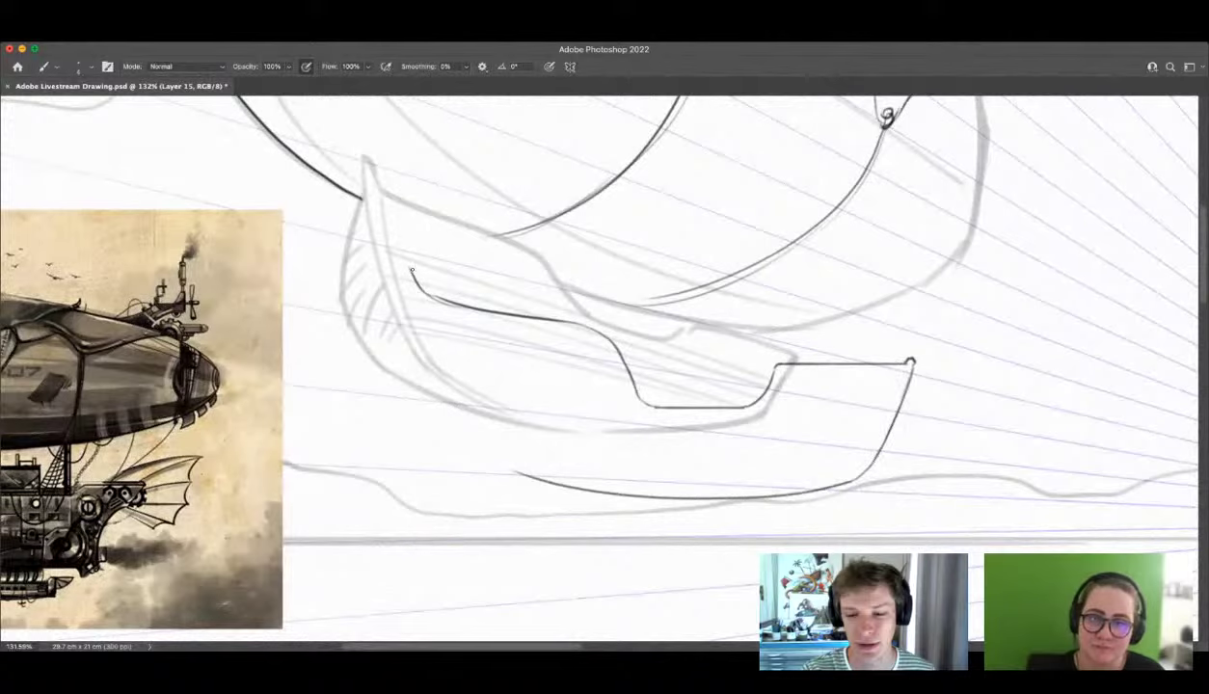
{"action": "left_click_drag", "start_coordinate": [416, 324], "coordinate": [575, 490]}
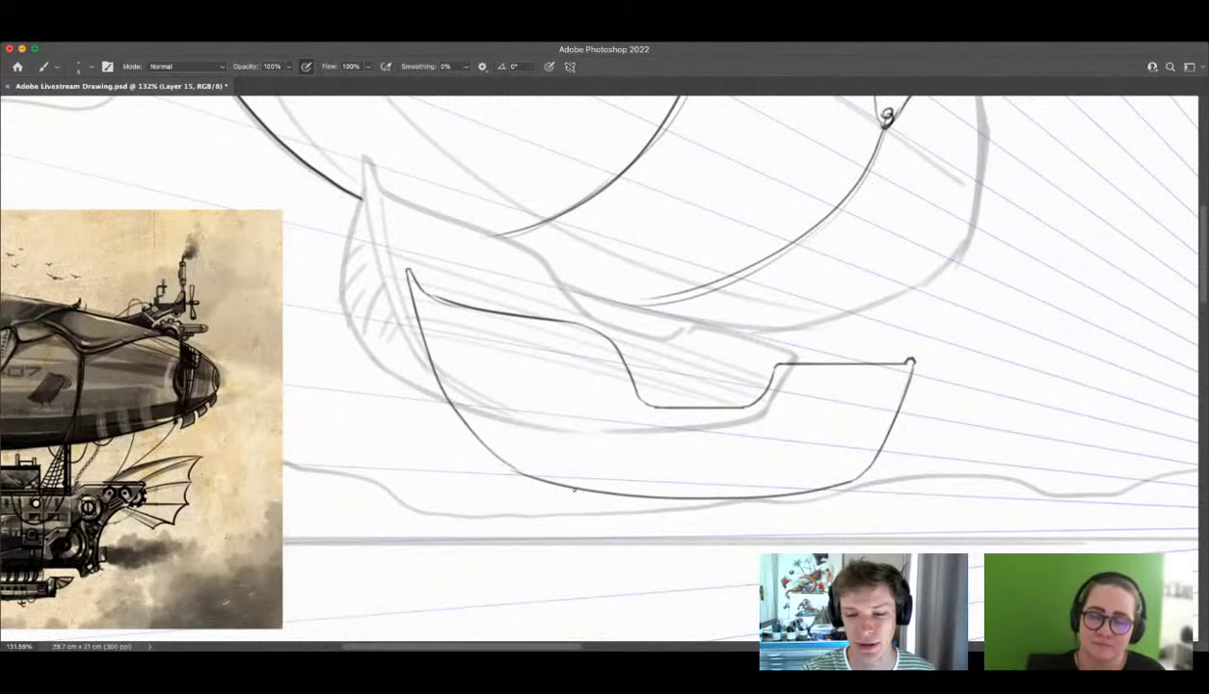
Step: Select the inside of the gondola's hull outline with the Magic Wand
{"action": "key", "text": "z"}
{"action": "left_click_drag", "start_coordinate": [675, 429], "coordinate": [696, 432]}
{"action": "key", "text": "w"}
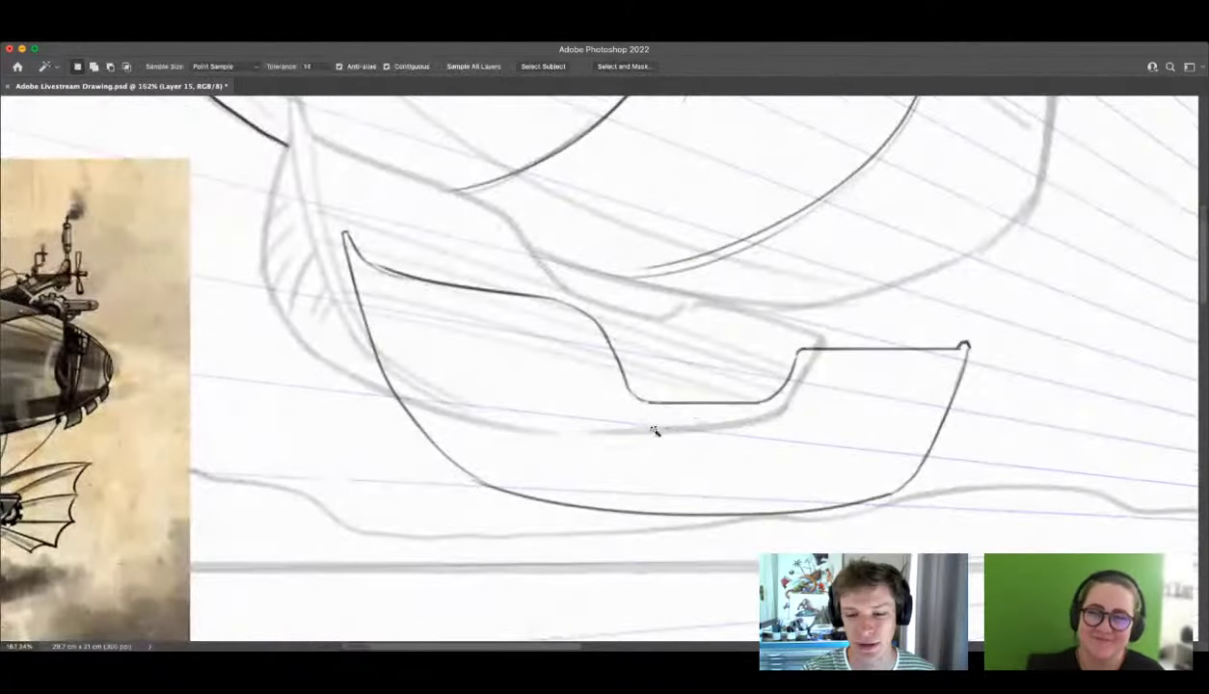
{"action": "key", "text": "z"}
{"action": "left_click_drag", "start_coordinate": [788, 448], "coordinate": [824, 413]}
{"action": "key", "text": "w"}
{"action": "left_click", "coordinate": [696, 447]}
Step: Draw a horizontal band with two small square ports across the hull and a rim line parallel to the deck edge
{"action": "key", "text": "z"}
{"action": "key", "text": "b"}
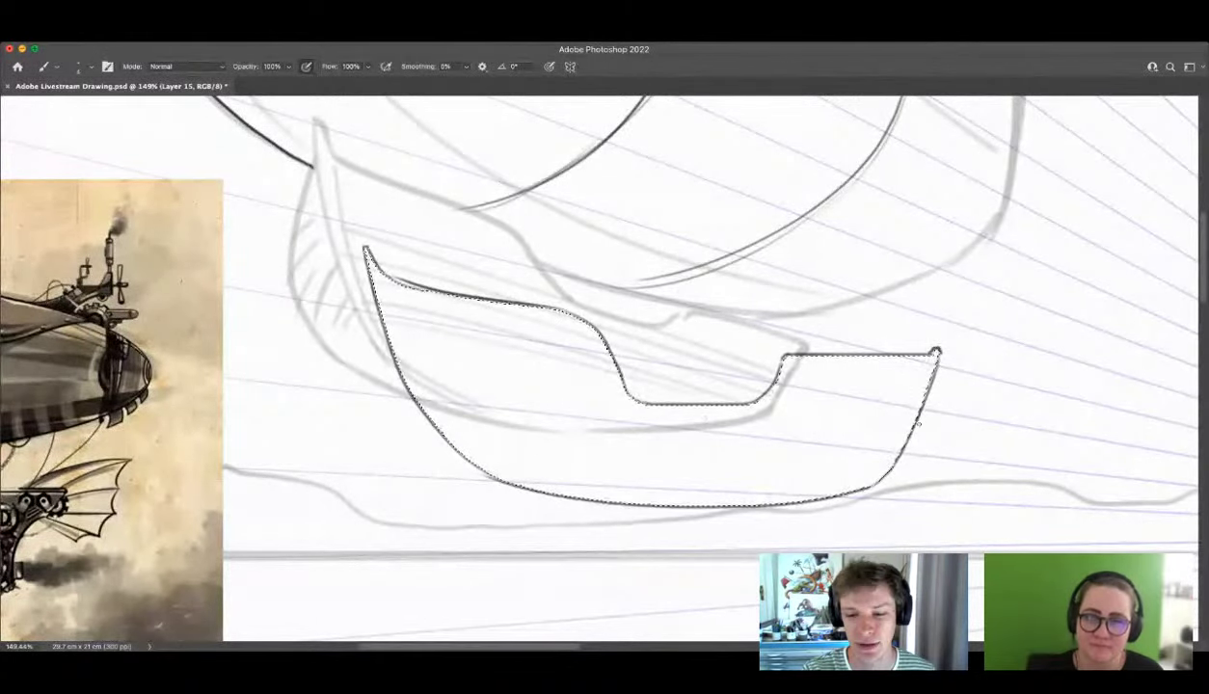
{"action": "key", "text": "z"}
{"action": "left_click_drag", "start_coordinate": [794, 431], "coordinate": [810, 430]}
{"action": "key", "text": "b"}
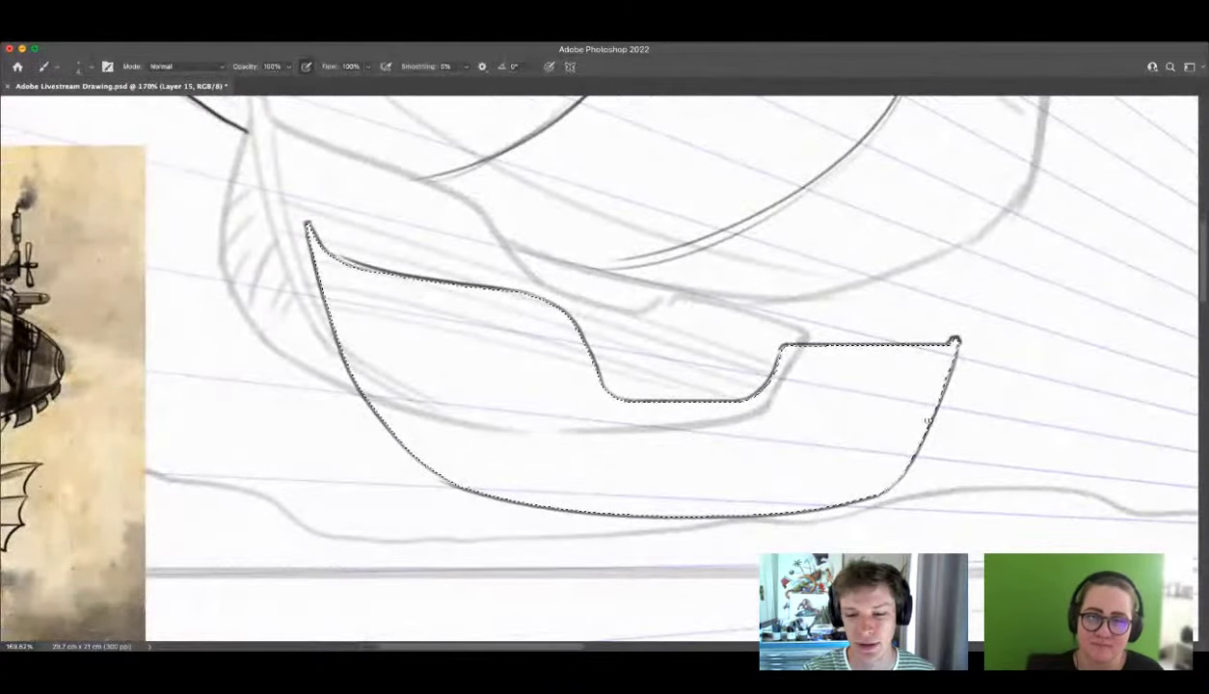
{"action": "left_click_drag", "start_coordinate": [926, 419], "coordinate": [370, 420]}
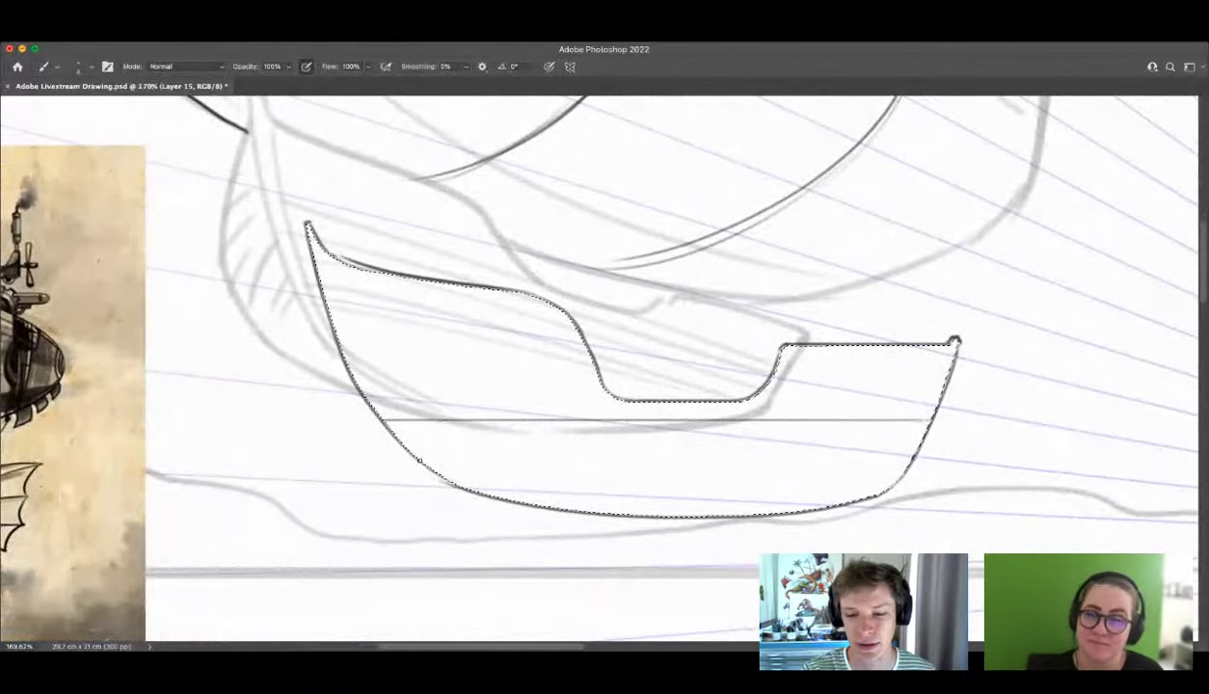
{"action": "left_click_drag", "start_coordinate": [405, 463], "coordinate": [907, 463]}
{"action": "left_click_drag", "start_coordinate": [859, 415], "coordinate": [392, 415]}
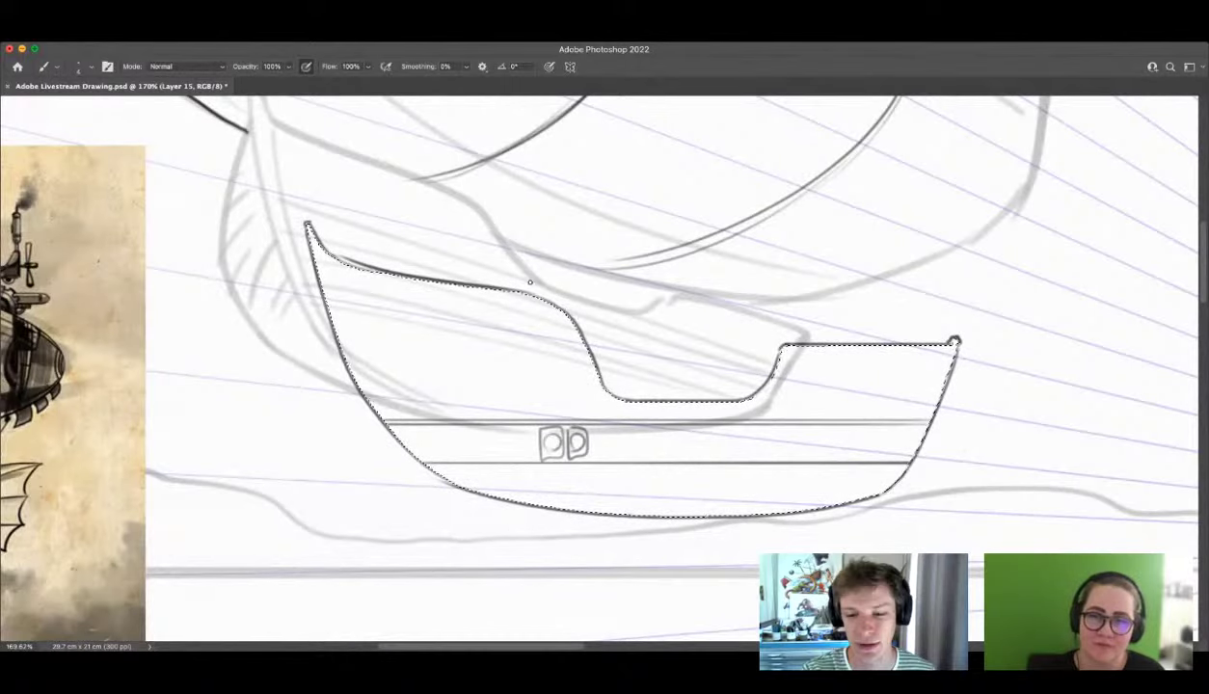
{"action": "left_click_drag", "start_coordinate": [307, 251], "coordinate": [362, 286]}
{"action": "mouse_move", "coordinate": [509, 304]}
{"action": "left_mouse_down"}
{"action": "mouse_move", "coordinate": [562, 329]}
{"action": "mouse_move", "coordinate": [584, 363]}
{"action": "left_mouse_up"}
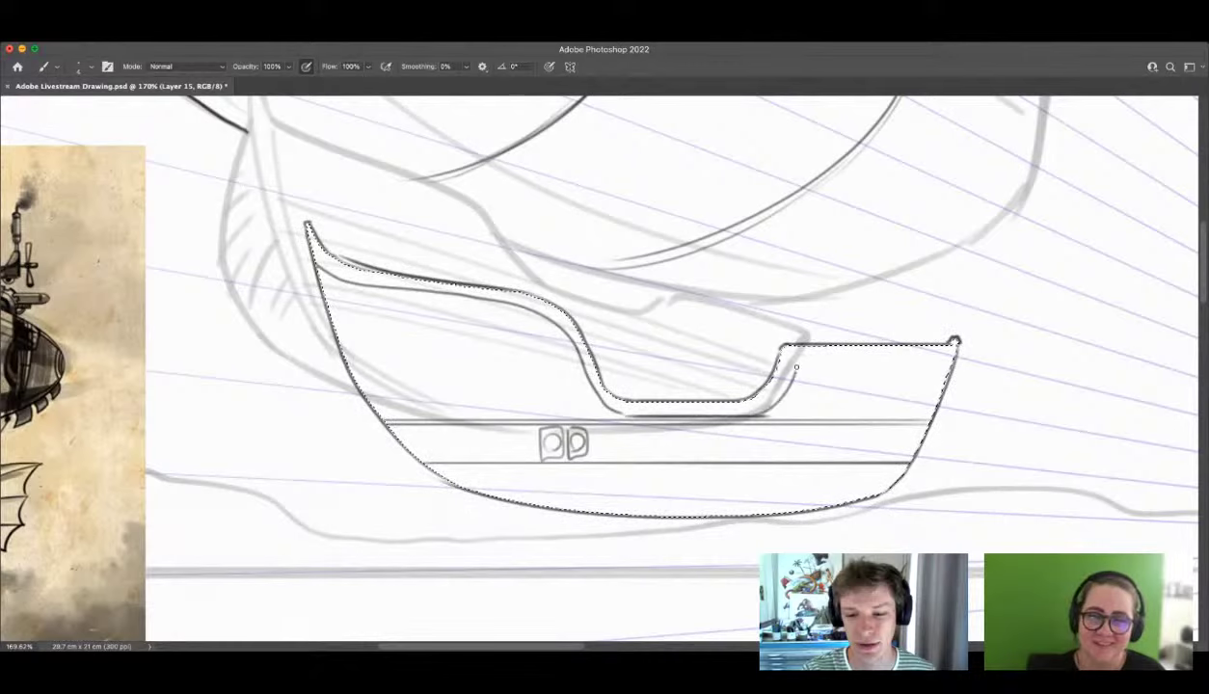
Step: Select the hull areas above and below the band and draw horizontal plank lines and a double-ringed porthole in the upper area
{"action": "key", "text": "w"}
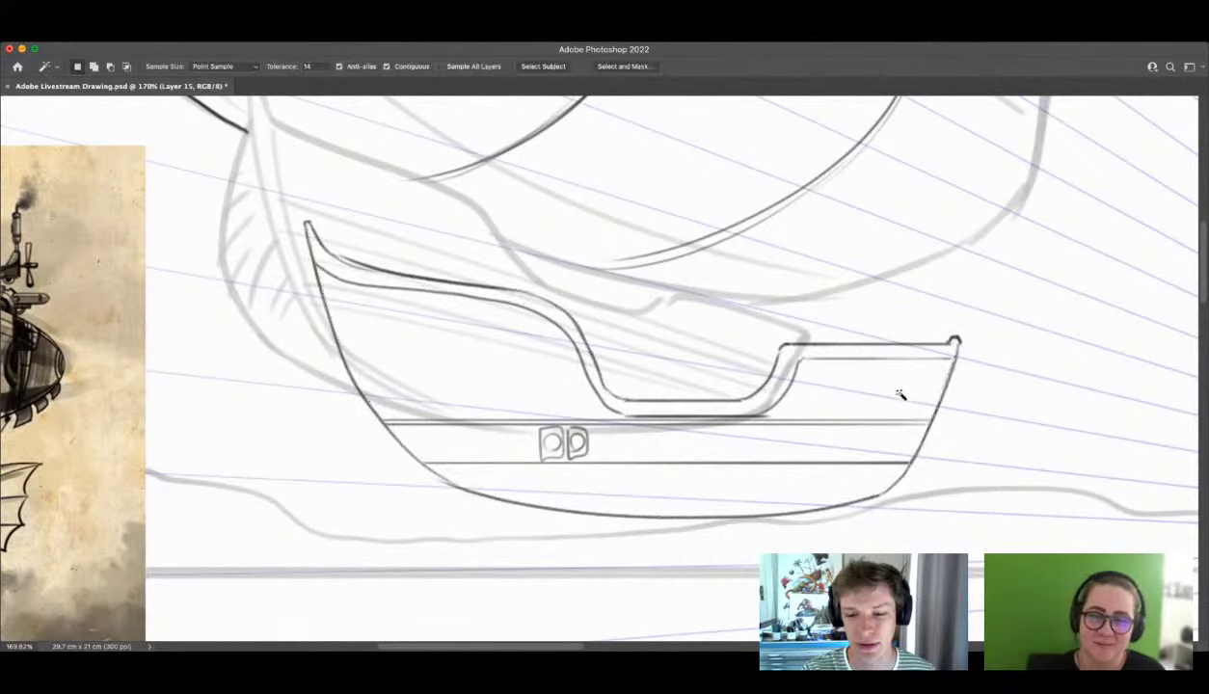
{"action": "left_click", "coordinate": [599, 410], "text": "shift"}
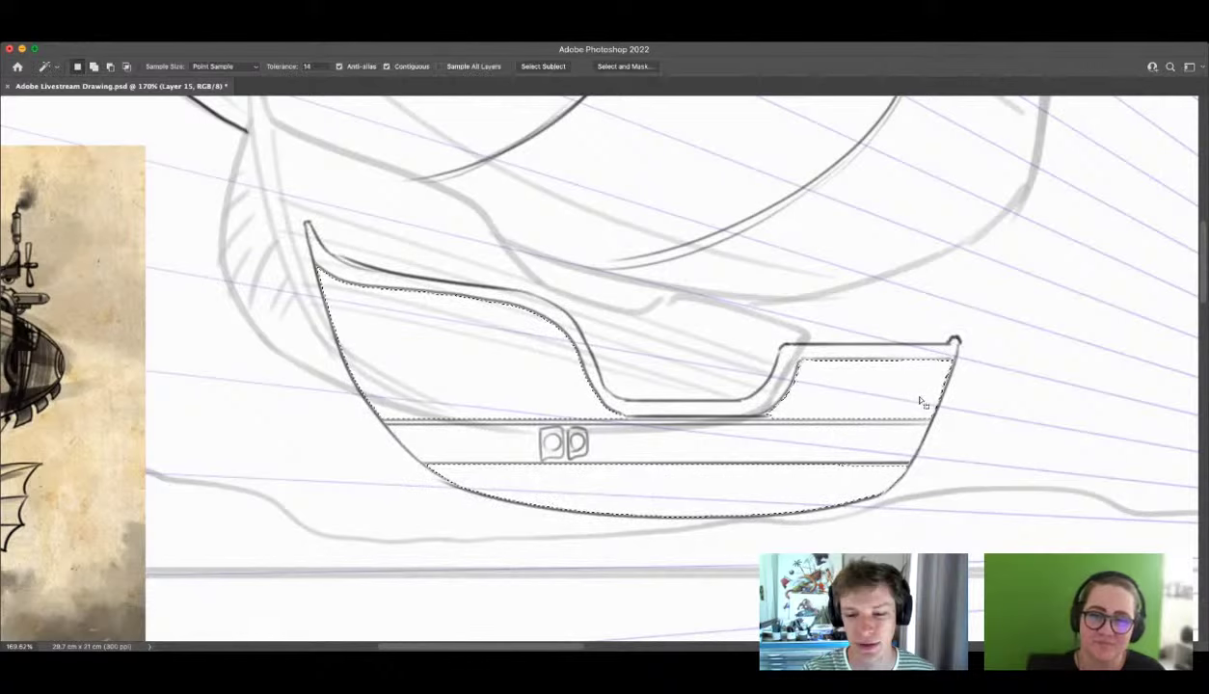
{"action": "key", "text": "b"}
{"action": "left_click_drag", "start_coordinate": [939, 406], "coordinate": [325, 411]}
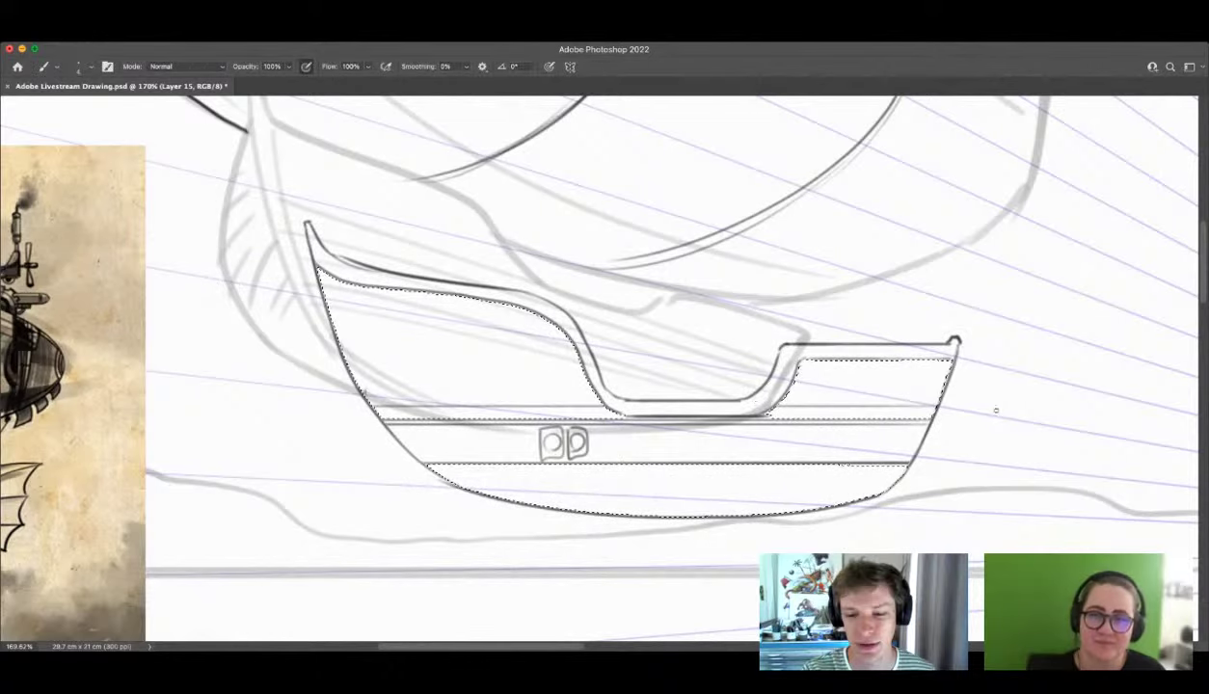
{"action": "left_click_drag", "start_coordinate": [943, 393], "coordinate": [362, 394]}
{"action": "left_click_drag", "start_coordinate": [587, 381], "coordinate": [371, 381]}
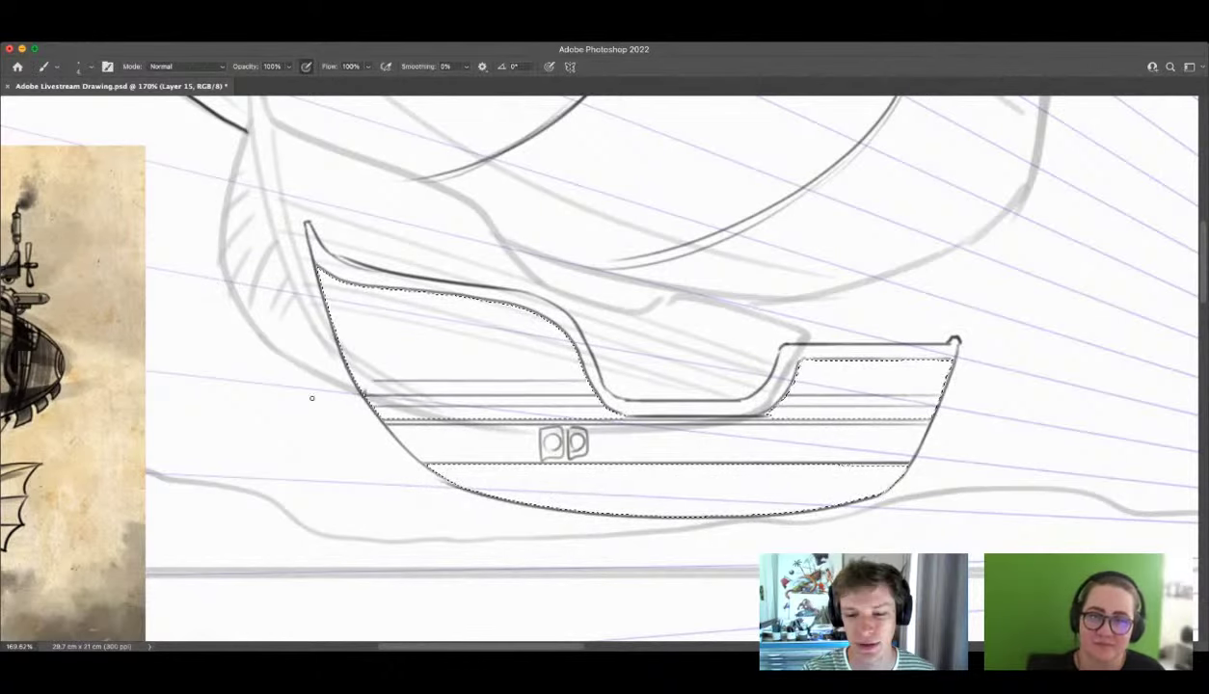
{"action": "mouse_move", "coordinate": [563, 359]}
{"action": "left_mouse_down"}
{"action": "mouse_move", "coordinate": [355, 359]}
{"action": "mouse_move", "coordinate": [355, 346]}
{"action": "left_mouse_up"}
{"action": "mouse_move", "coordinate": [558, 330]}
{"action": "left_mouse_down"}
{"action": "mouse_move", "coordinate": [354, 331]}
{"action": "mouse_move", "coordinate": [533, 317]}
{"action": "left_mouse_up"}
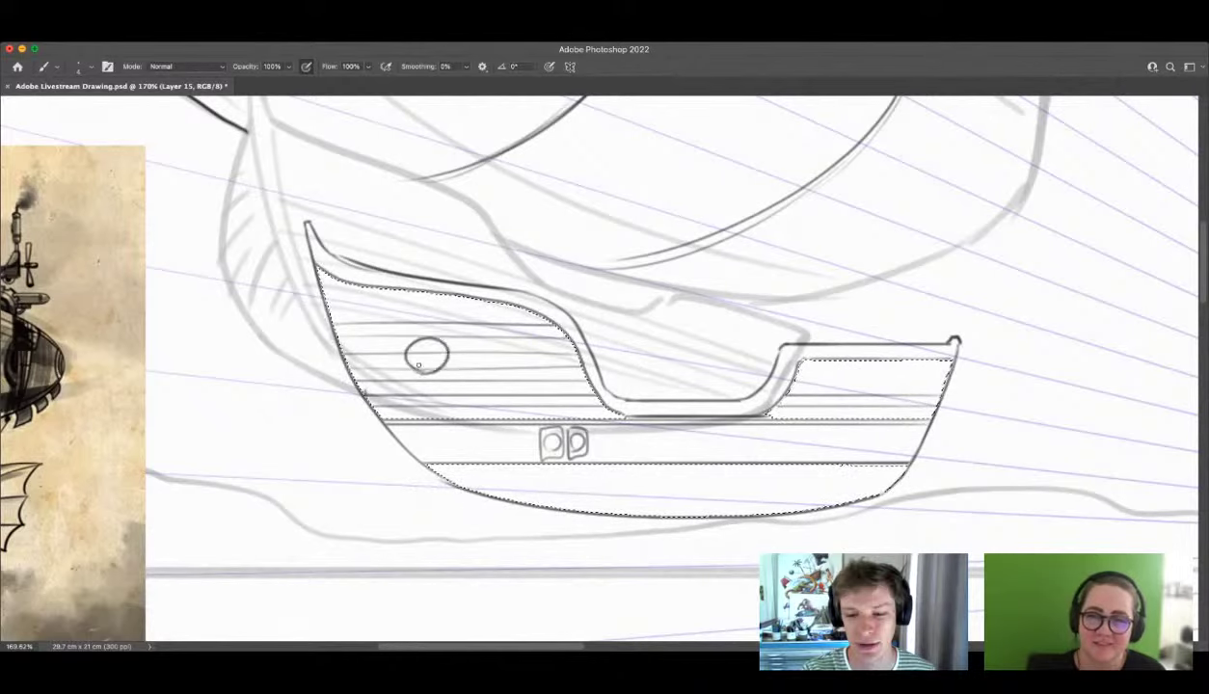
{"action": "left_click", "coordinate": [426, 355]}
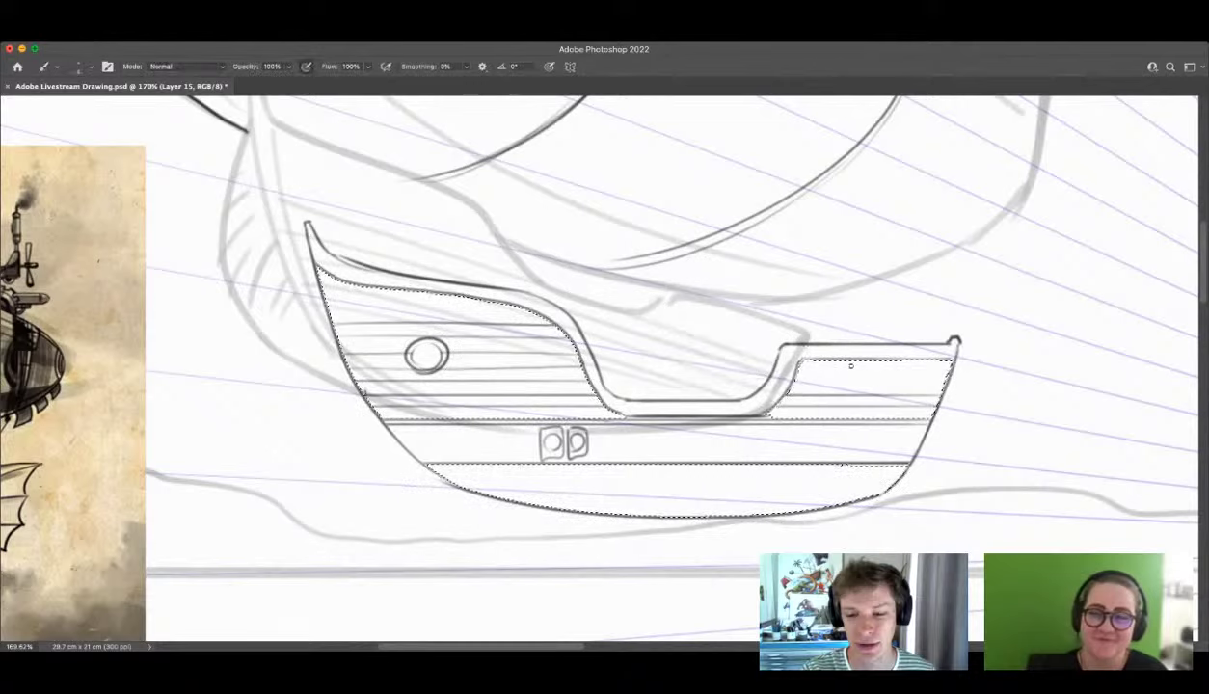
Step: Erase the hull lines near the stern, clear the selection, and draw a slanted gridded window in that space
{"action": "key", "text": "e"}
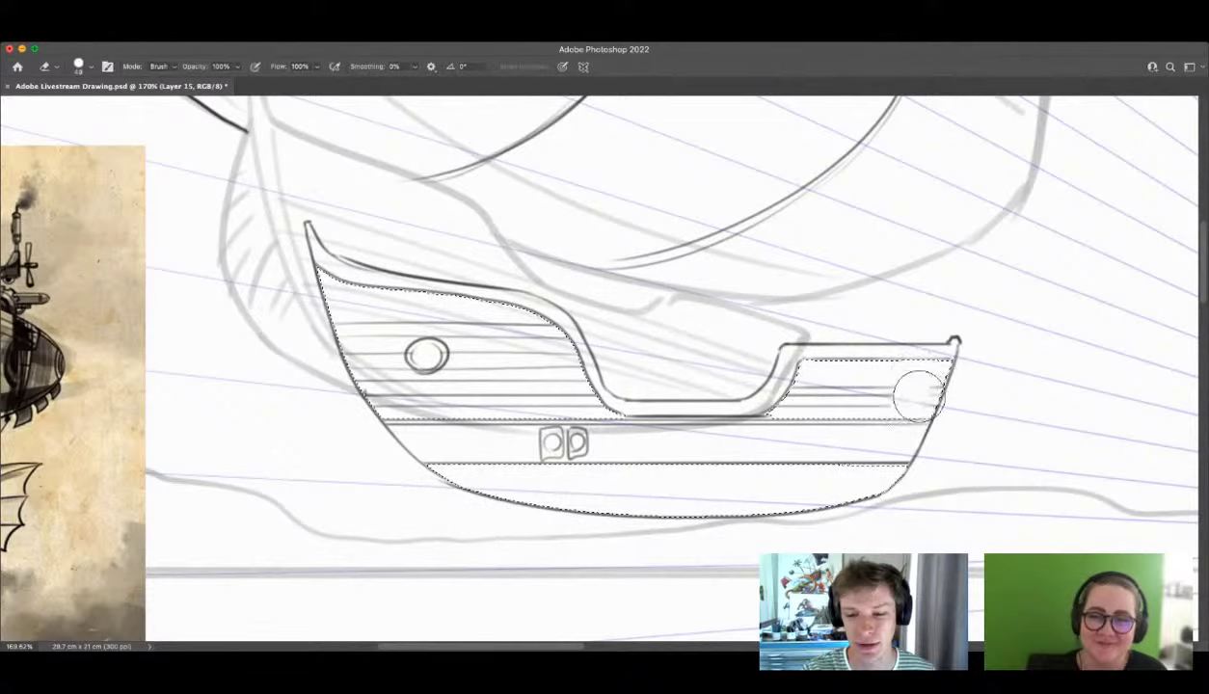
{"action": "key", "text": "b"}
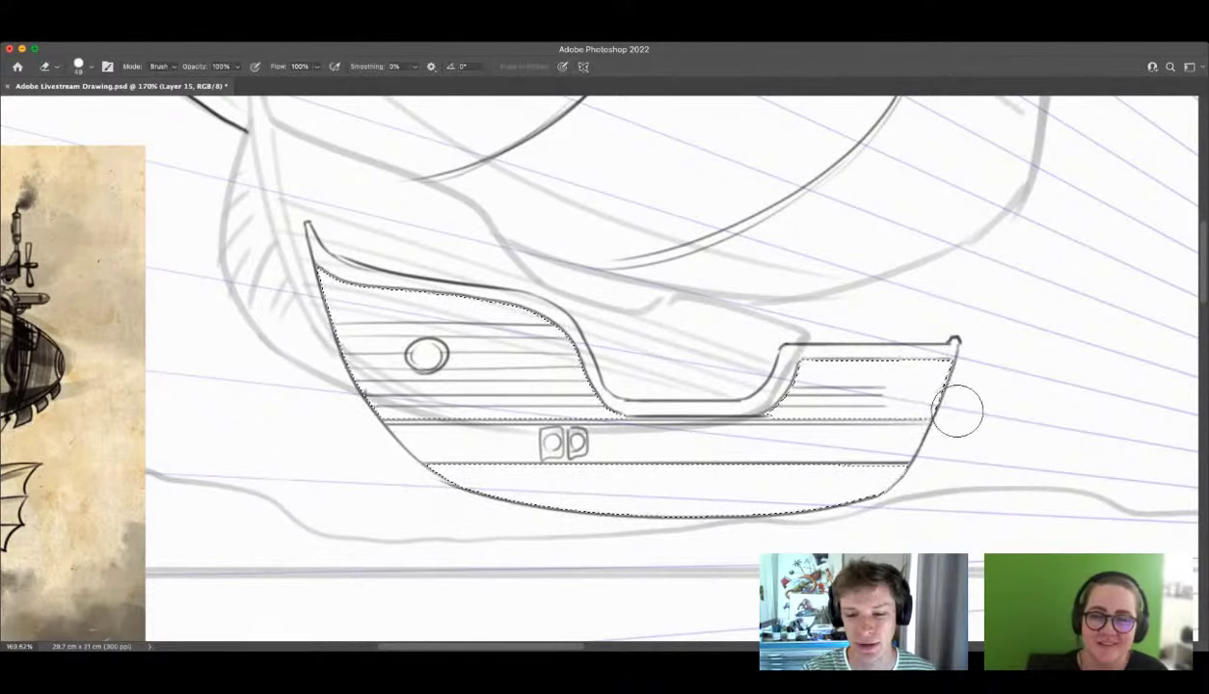
{"action": "key", "text": "m"}
{"action": "key", "text": "ctrl+d"}
{"action": "key", "text": "e"}
{"action": "left_click_drag", "start_coordinate": [916, 416], "coordinate": [891, 429]}
{"action": "key", "text": "b"}
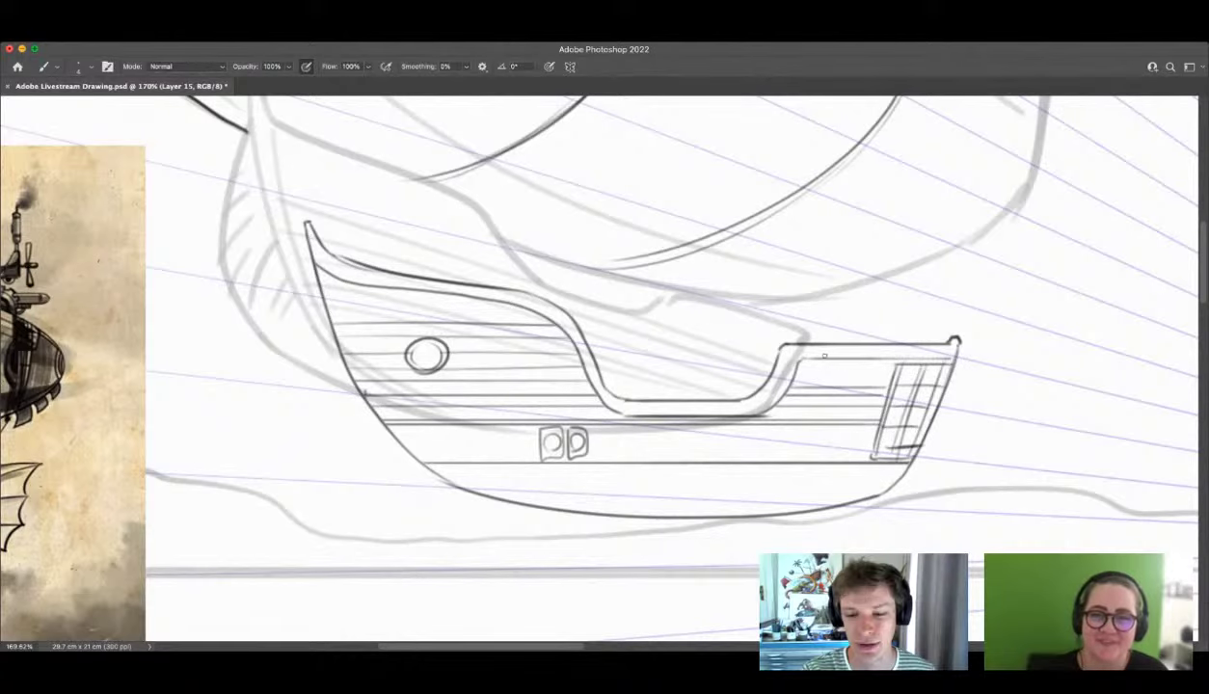
Step: Add plank lines to the lower hull and draw a rounded vertical fin hanging beneath the keel
{"action": "key", "text": "z"}
{"action": "left_click_drag", "start_coordinate": [841, 346], "coordinate": [782, 354]}
{"action": "mouse_move", "coordinate": [860, 365]}
{"action": "left_mouse_down"}
{"action": "mouse_move", "coordinate": [649, 416]}
{"action": "mouse_move", "coordinate": [522, 420]}
{"action": "mouse_move", "coordinate": [871, 435]}
{"action": "left_mouse_up"}
{"action": "key", "text": "b"}
{"action": "left_click_drag", "start_coordinate": [728, 440], "coordinate": [554, 430]}
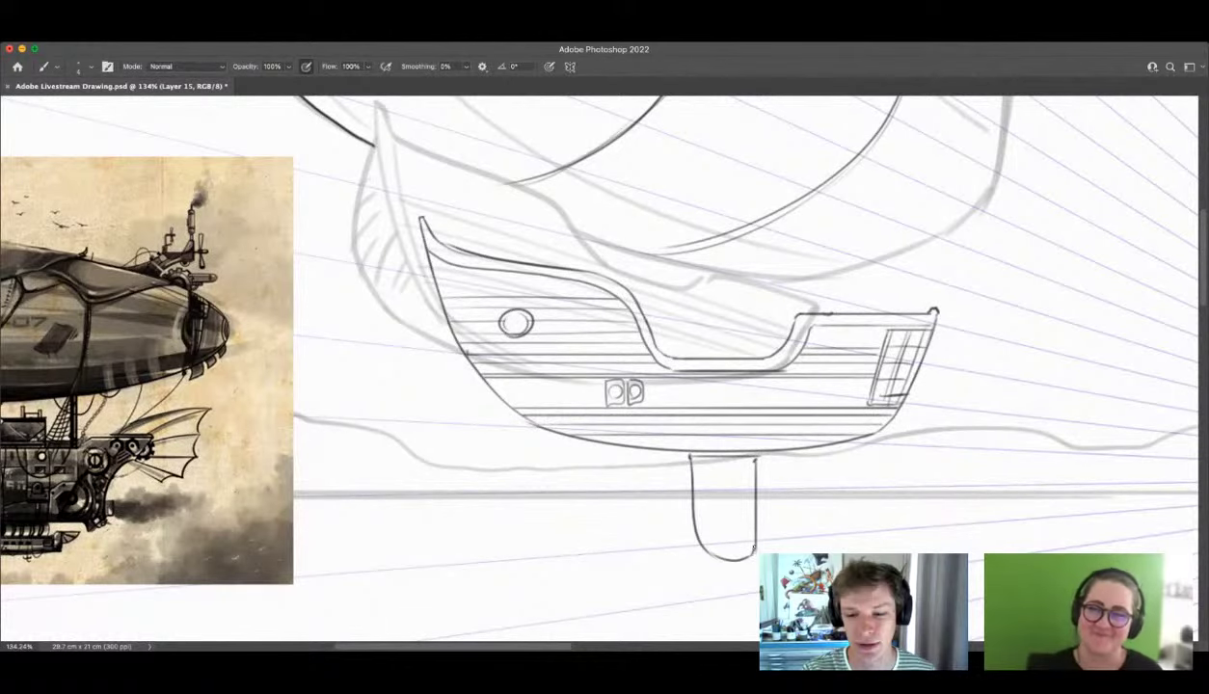
Step: Draw a small angled fin projecting backward from the gondola's stern
{"action": "key", "text": "z"}
{"action": "left_click_drag", "start_coordinate": [838, 413], "coordinate": [766, 417]}
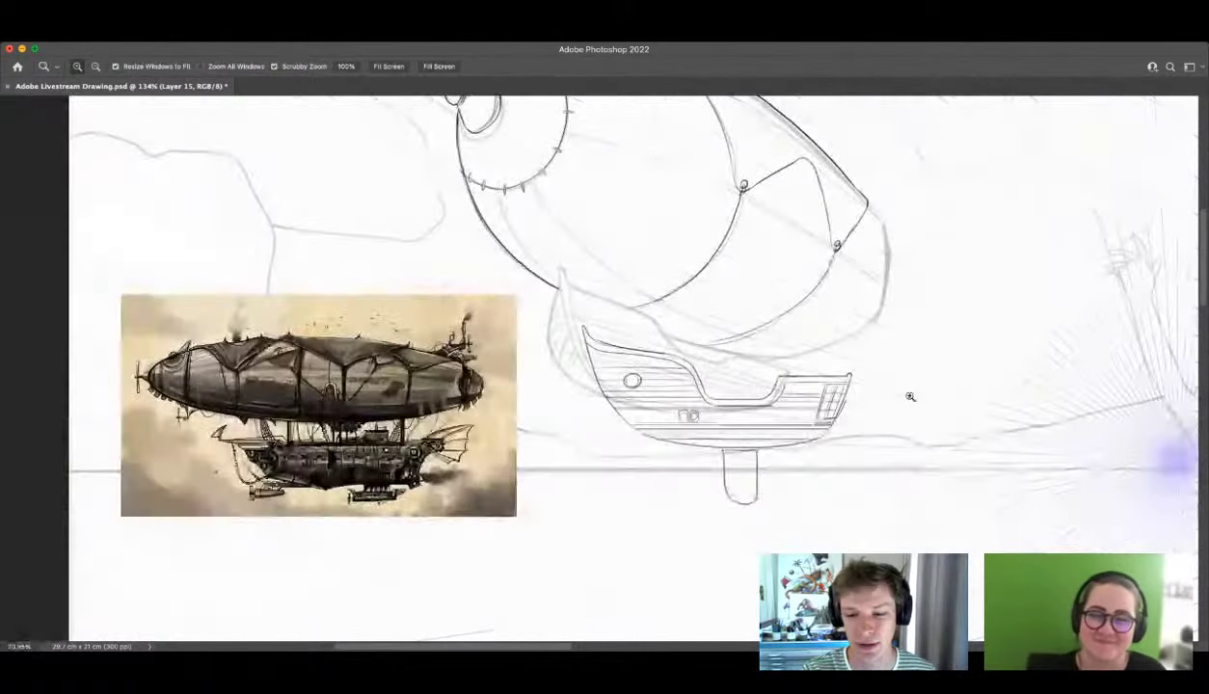
{"action": "left_click_drag", "start_coordinate": [877, 402], "coordinate": [841, 339]}
{"action": "key", "text": "b"}
{"action": "mouse_move", "coordinate": [813, 398]}
{"action": "left_mouse_down"}
{"action": "mouse_move", "coordinate": [874, 414]}
{"action": "mouse_move", "coordinate": [793, 394]}
{"action": "mouse_move", "coordinate": [831, 405]}
{"action": "mouse_move", "coordinate": [913, 312]}
{"action": "left_mouse_up"}
Step: Lasso the whole gondola, move it up over the faded gondola sketch and narrow it to about 93% width
{"action": "key", "text": "z"}
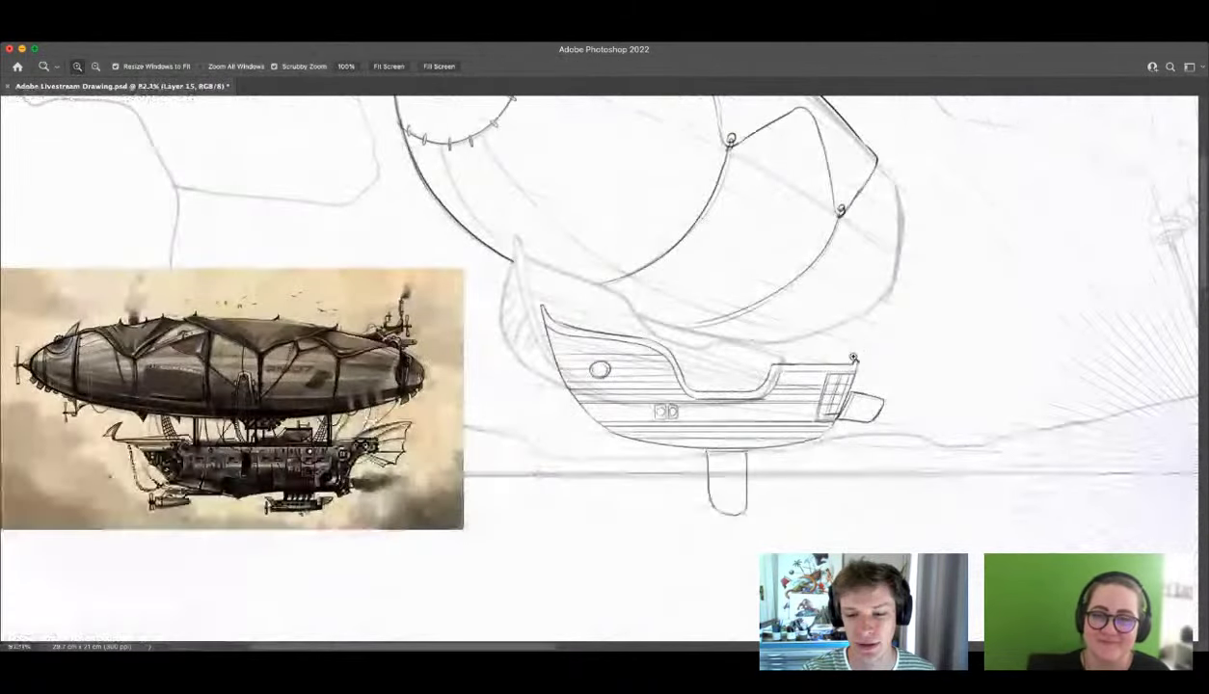
{"action": "key", "text": "l"}
{"action": "mouse_move", "coordinate": [789, 337]}
{"action": "left_mouse_down"}
{"action": "mouse_move", "coordinate": [651, 530]}
{"action": "mouse_move", "coordinate": [532, 300]}
{"action": "mouse_move", "coordinate": [786, 339]}
{"action": "left_mouse_up"}
{"action": "key", "text": "z"}
{"action": "left_click", "coordinate": [749, 337]}
{"action": "key", "text": "v"}
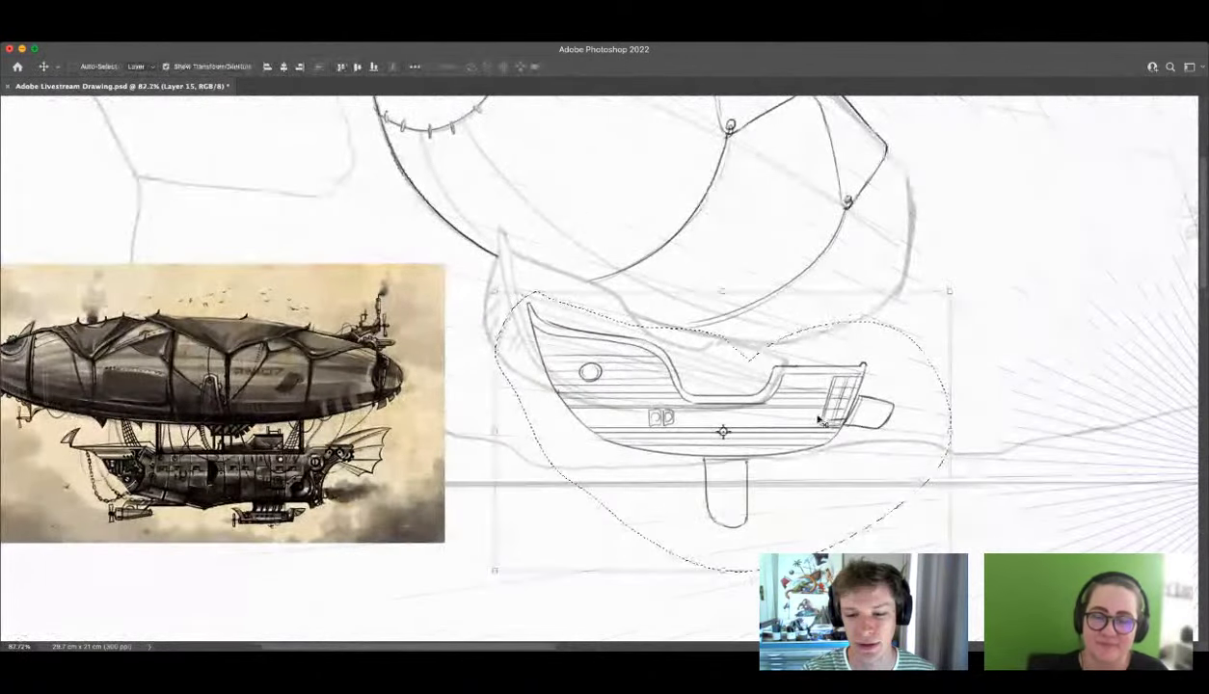
{"action": "mouse_move", "coordinate": [907, 403]}
{"action": "left_mouse_down"}
{"action": "mouse_move", "coordinate": [879, 332]}
{"action": "mouse_move", "coordinate": [827, 342]}
{"action": "mouse_move", "coordinate": [839, 341]}
{"action": "left_mouse_up"}
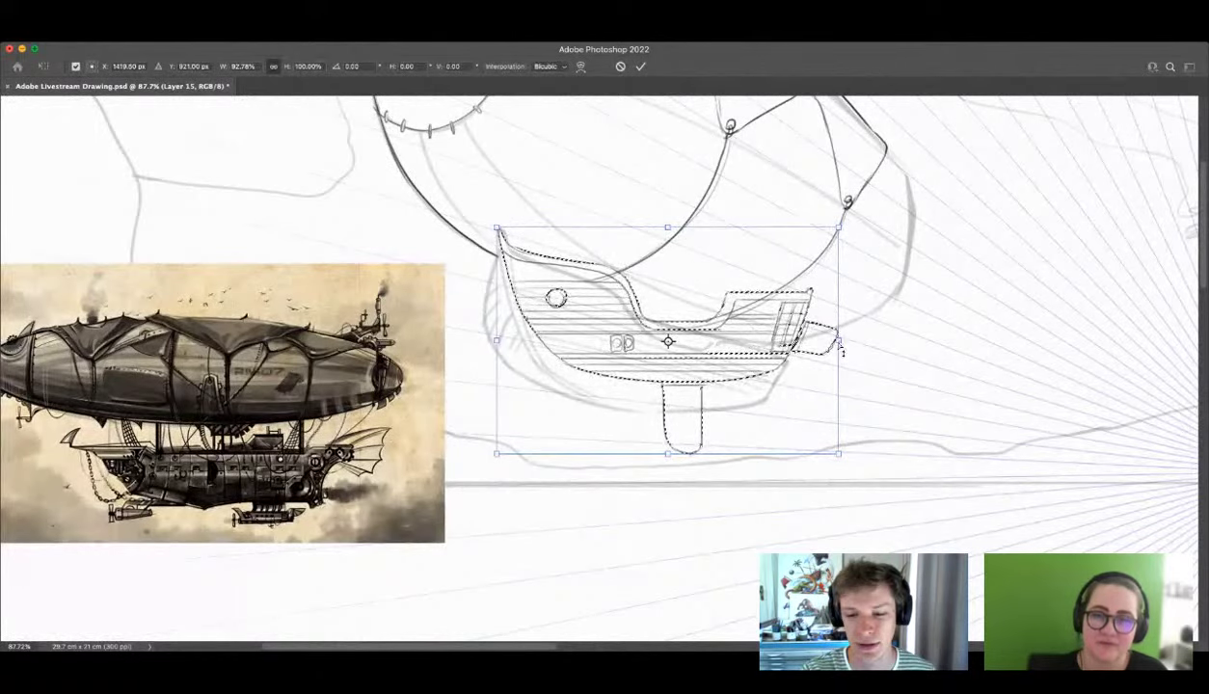
Step: Skew the gondola so its stern tapers downward along the perspective guides, warp its bow and keel outward, and apply the transform
{"action": "left_click_drag", "start_coordinate": [839, 229], "coordinate": [836, 321]}
{"action": "left_click_drag", "start_coordinate": [839, 403], "coordinate": [800, 395]}
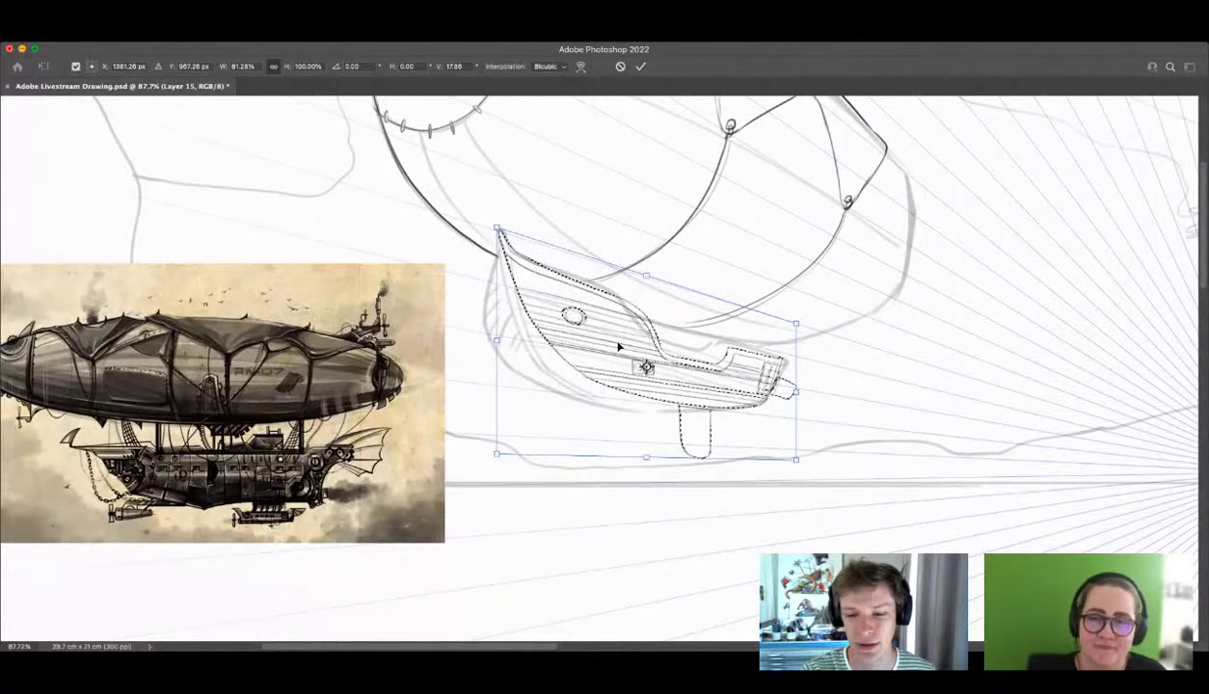
{"action": "left_click", "coordinate": [586, 385]}
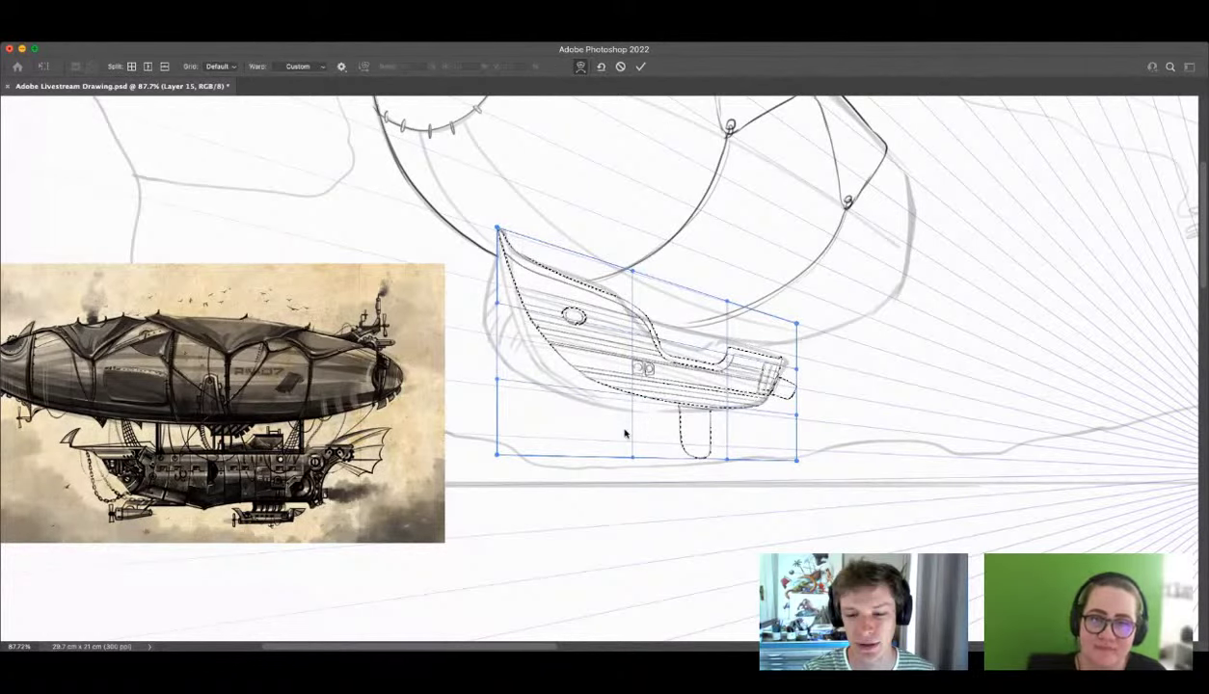
{"action": "mouse_move", "coordinate": [598, 388]}
{"action": "left_mouse_down"}
{"action": "mouse_move", "coordinate": [573, 383]}
{"action": "mouse_move", "coordinate": [576, 395]}
{"action": "left_mouse_up"}
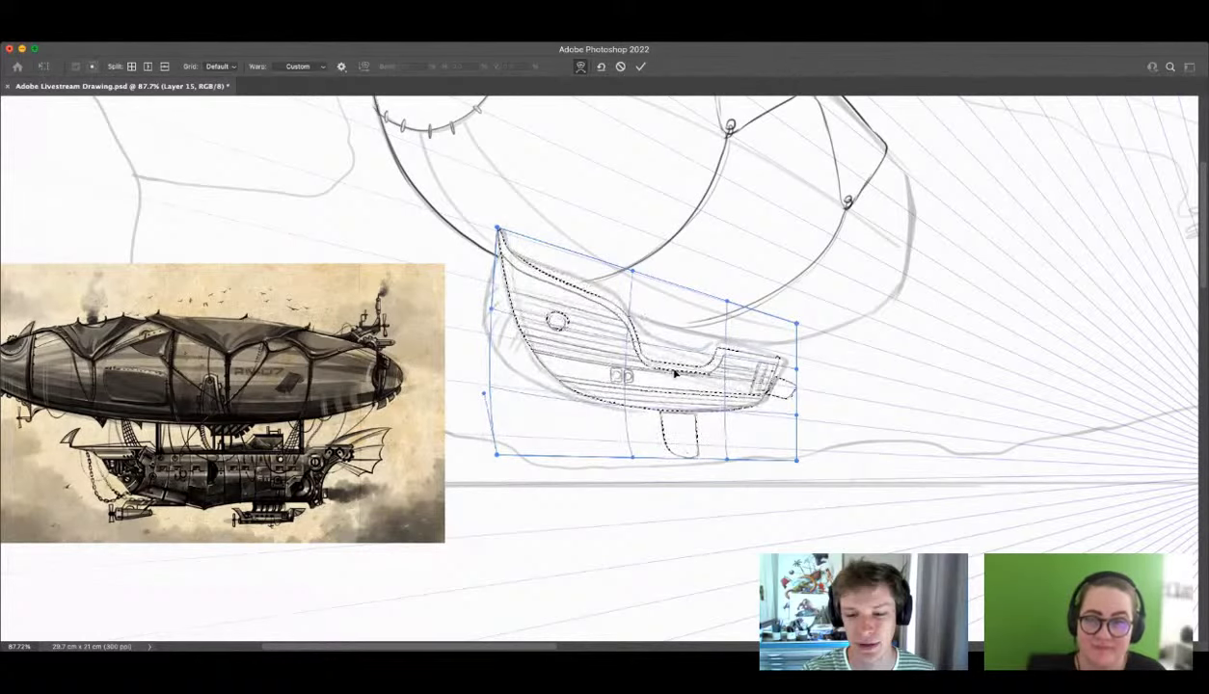
{"action": "left_click_drag", "start_coordinate": [658, 378], "coordinate": [673, 367]}
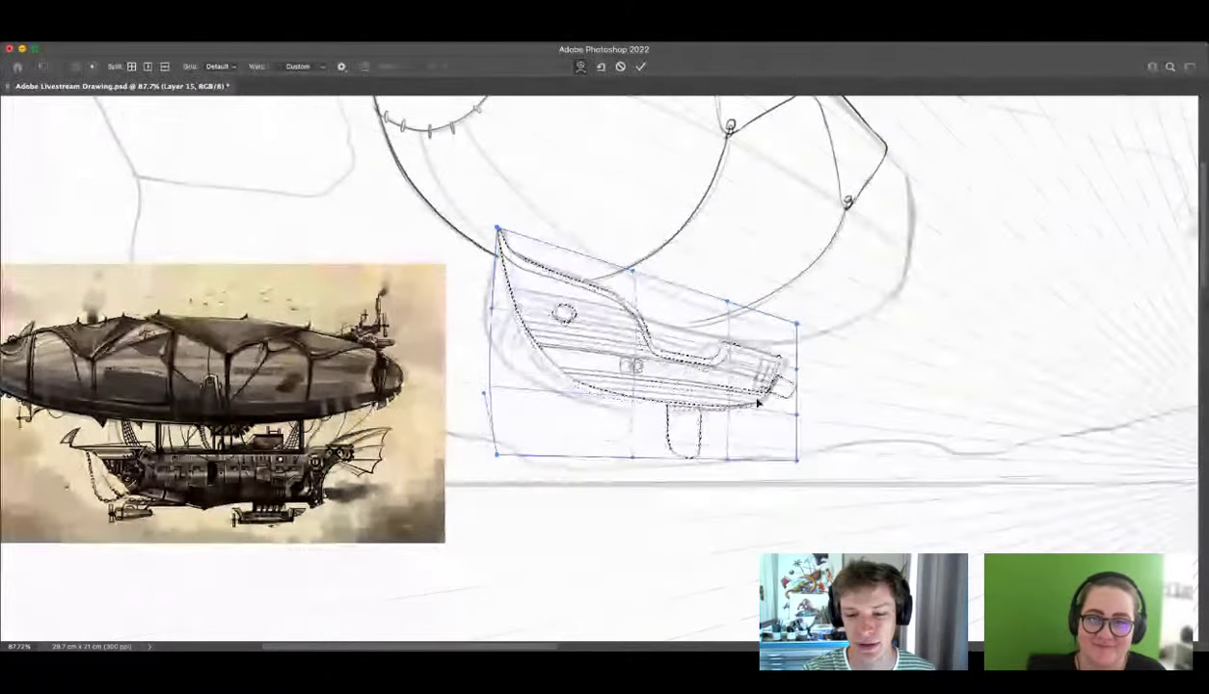
{"action": "left_click_drag", "start_coordinate": [777, 399], "coordinate": [786, 369]}
{"action": "key", "text": "Return"}
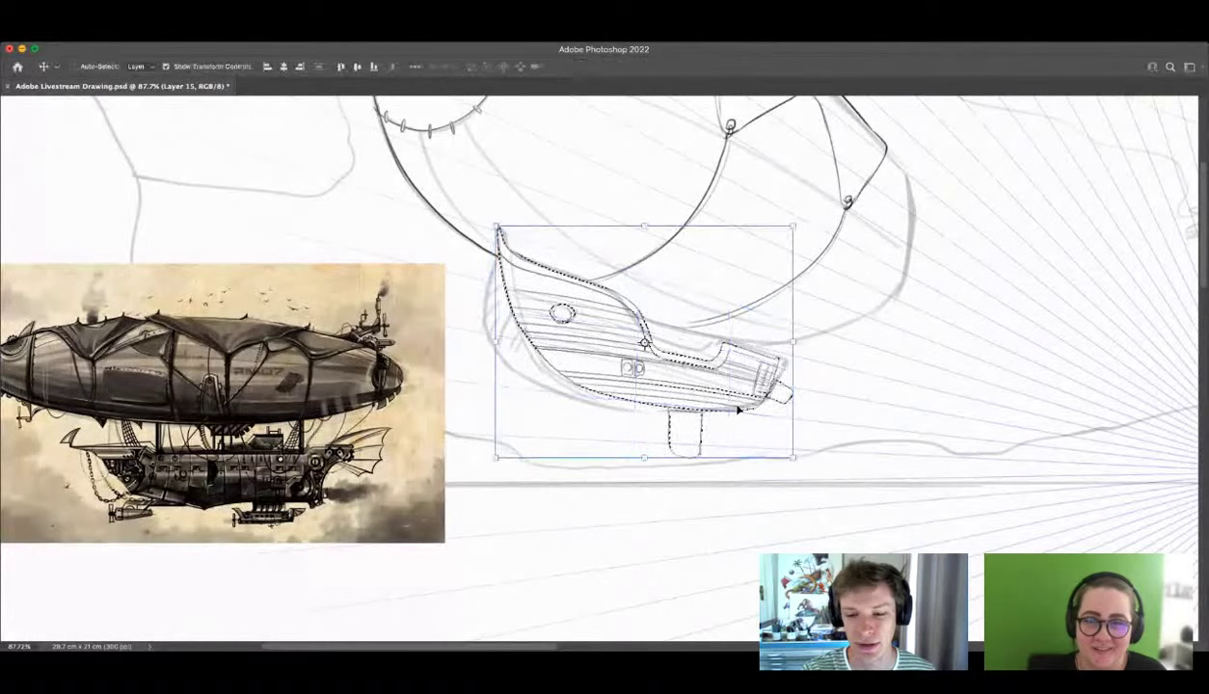
Step: Clear the selection and draw the curved outer side of the gondola's bow with short plank lines
{"action": "key", "text": "m"}
{"action": "left_click", "coordinate": [760, 299]}
{"action": "key", "text": "z"}
{"action": "left_click_drag", "start_coordinate": [518, 318], "coordinate": [557, 334]}
{"action": "key", "text": "b"}
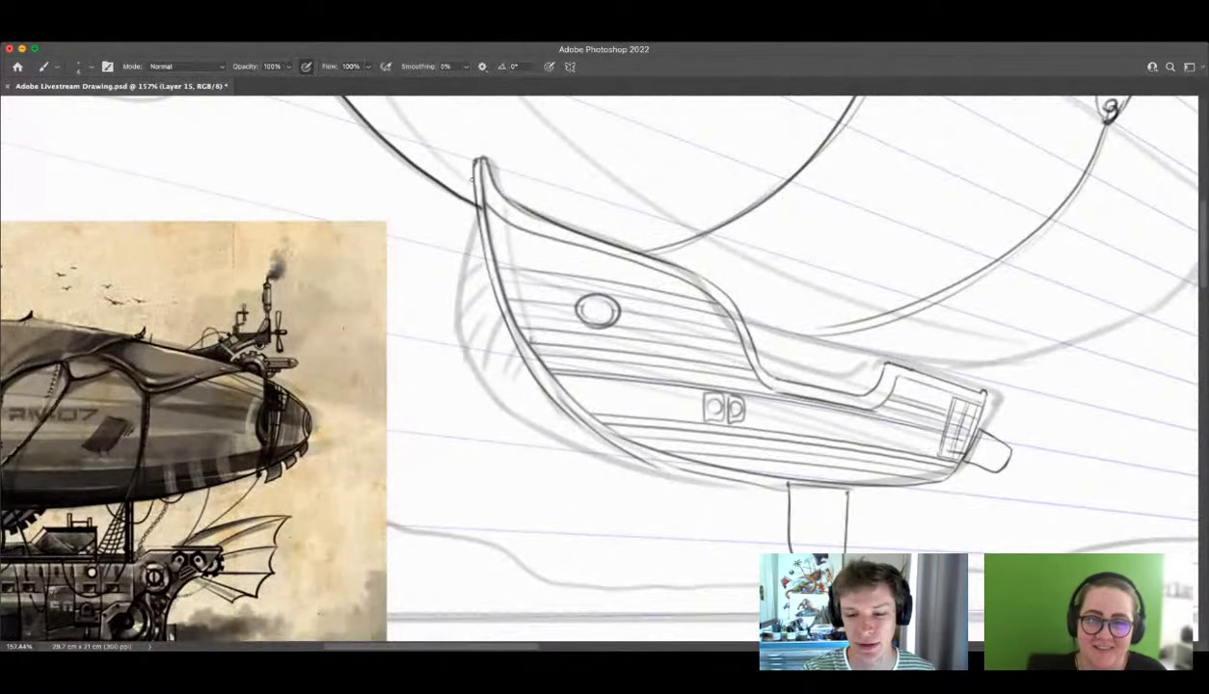
{"action": "mouse_move", "coordinate": [476, 371]}
{"action": "left_mouse_down"}
{"action": "mouse_move", "coordinate": [586, 449]}
{"action": "mouse_move", "coordinate": [723, 481]}
{"action": "left_mouse_up"}
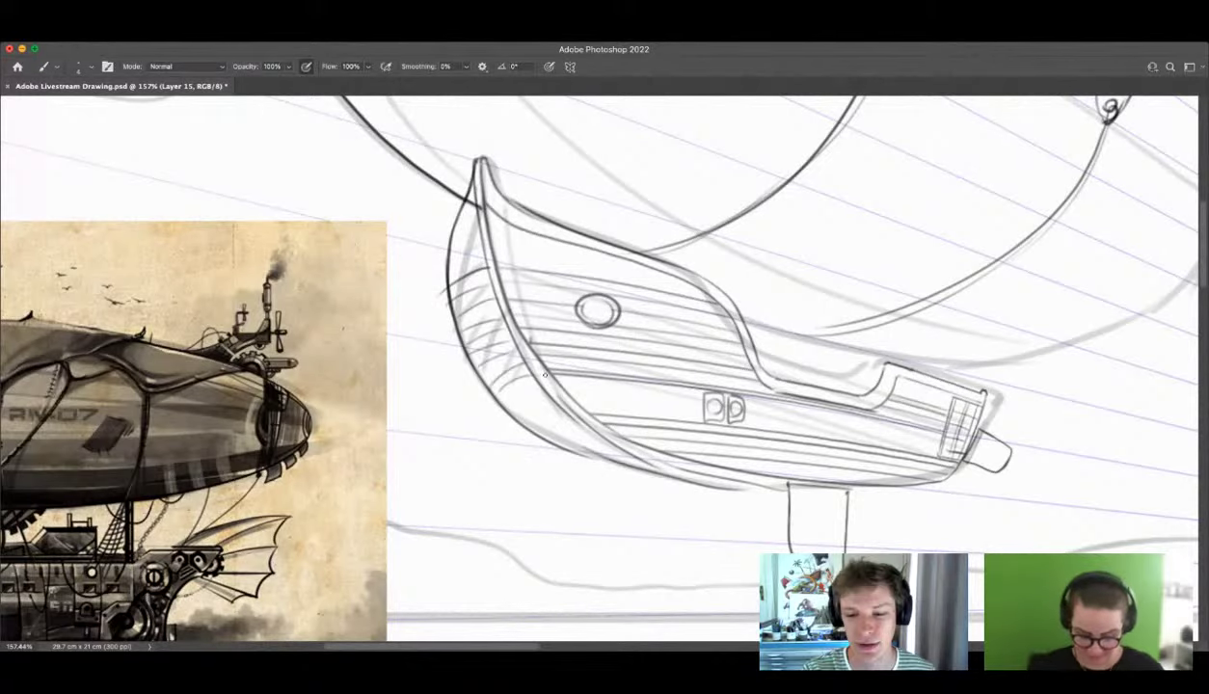
{"action": "key", "text": "z"}
{"action": "mouse_move", "coordinate": [543, 405]}
{"action": "left_mouse_down"}
{"action": "mouse_move", "coordinate": [699, 319]}
{"action": "mouse_move", "coordinate": [621, 330]}
{"action": "mouse_move", "coordinate": [610, 365]}
{"action": "mouse_move", "coordinate": [529, 349]}
{"action": "left_mouse_up"}
{"action": "key", "text": "b"}
Step: Trace the balloon's rounded rear and lower outline with a dark line ending at the gondola's deck
{"action": "key", "text": "z"}
{"action": "left_click_drag", "start_coordinate": [639, 345], "coordinate": [502, 347]}
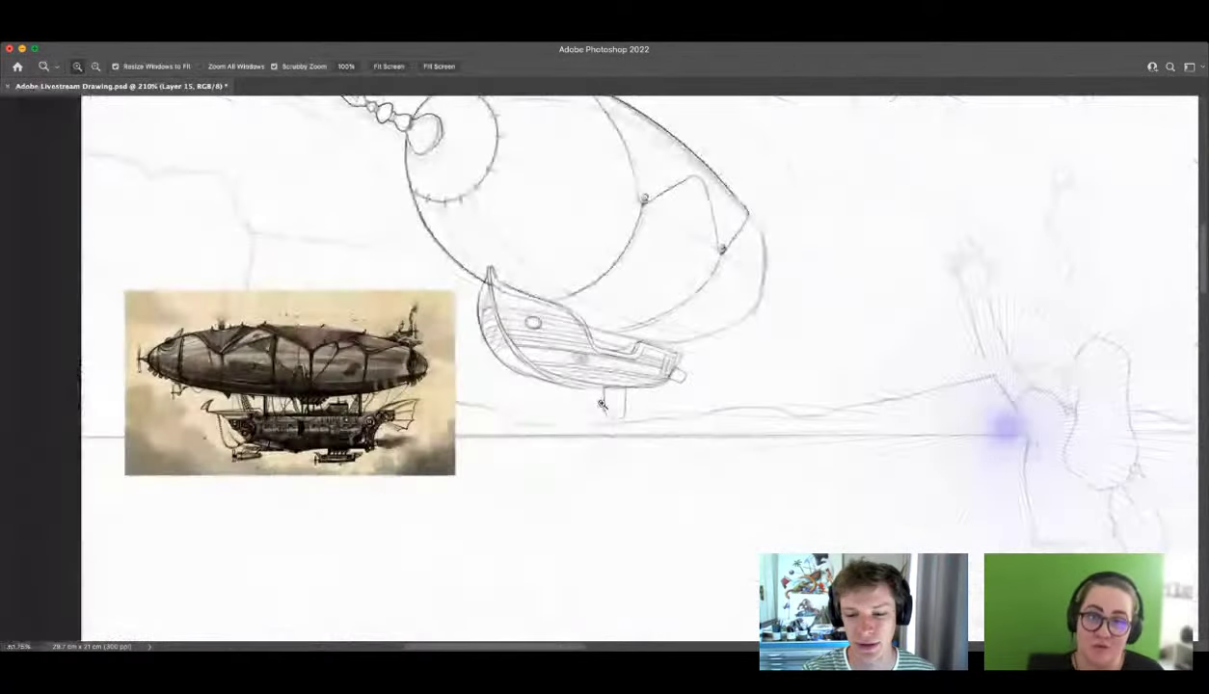
{"action": "left_click_drag", "start_coordinate": [713, 349], "coordinate": [676, 349]}
{"action": "mouse_move", "coordinate": [733, 261]}
{"action": "left_mouse_down"}
{"action": "mouse_move", "coordinate": [783, 247]}
{"action": "mouse_move", "coordinate": [771, 326]}
{"action": "mouse_move", "coordinate": [617, 482]}
{"action": "left_mouse_up"}
{"action": "key", "text": "b"}
{"action": "key", "text": "z"}
{"action": "scroll", "coordinate": [753, 410], "scroll_direction": "up", "scroll_amount": 3}
{"action": "key", "text": "b"}
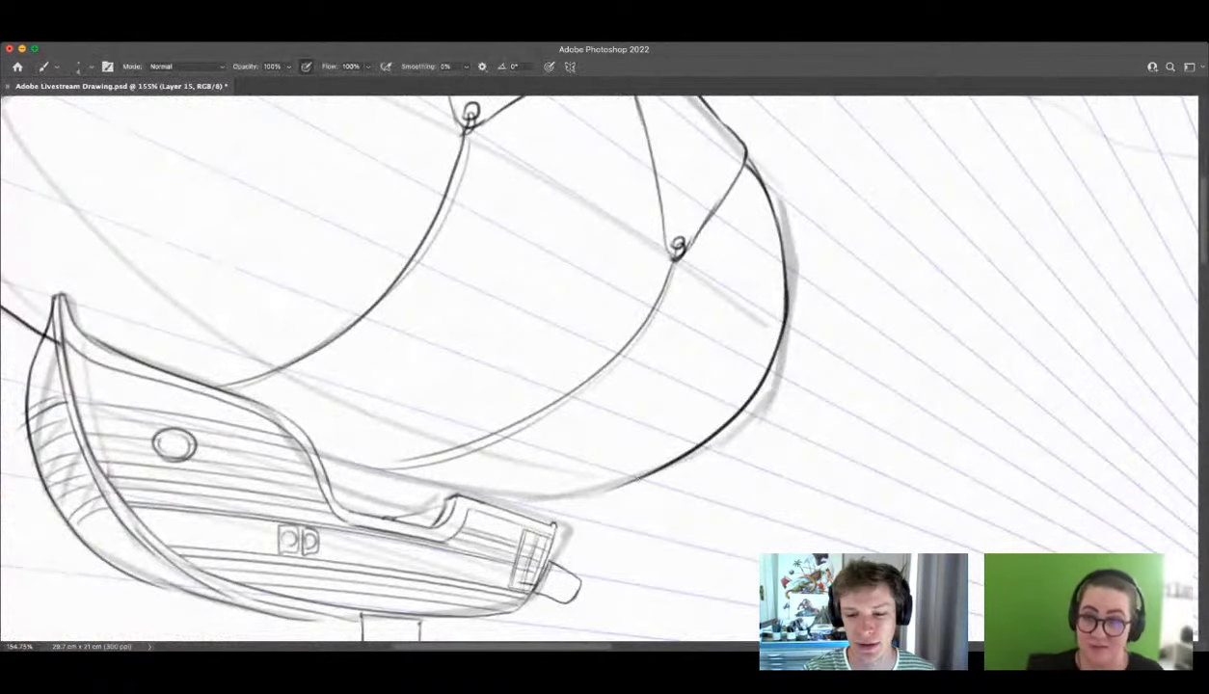
{"action": "key", "text": "z"}
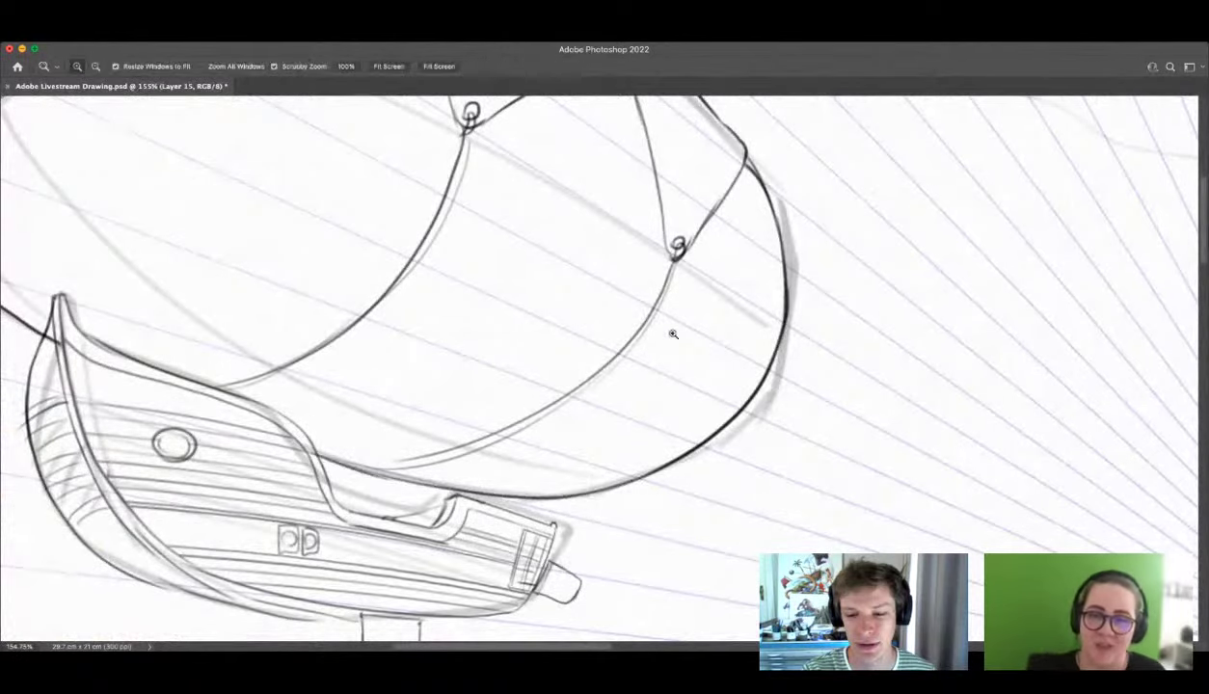
Step: Add a short dark accent along the outer edge of the gondola's bow
{"action": "scroll", "coordinate": [672, 332], "scroll_direction": "down", "scroll_amount": 5}
{"action": "mouse_move", "coordinate": [704, 374]}
{"action": "left_mouse_down"}
{"action": "mouse_move", "coordinate": [634, 375]}
{"action": "mouse_move", "coordinate": [699, 378]}
{"action": "left_mouse_up"}
{"action": "scroll", "coordinate": [605, 357], "scroll_direction": "up", "scroll_amount": 3}
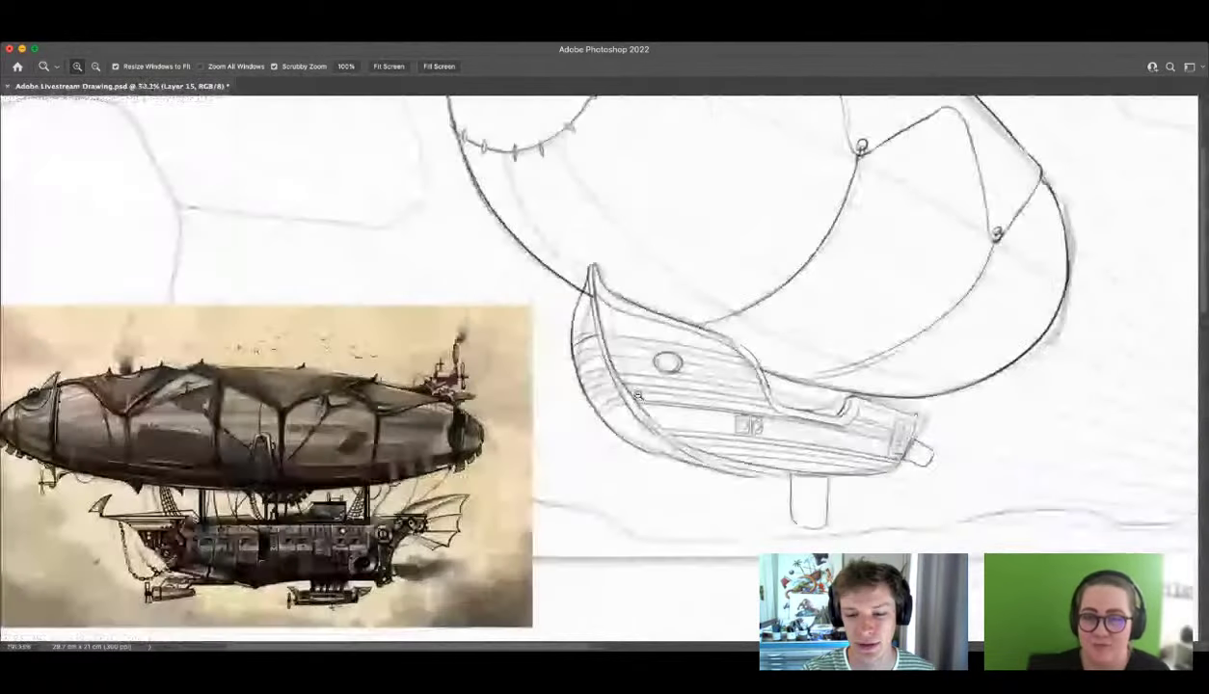
{"action": "key", "text": "b"}
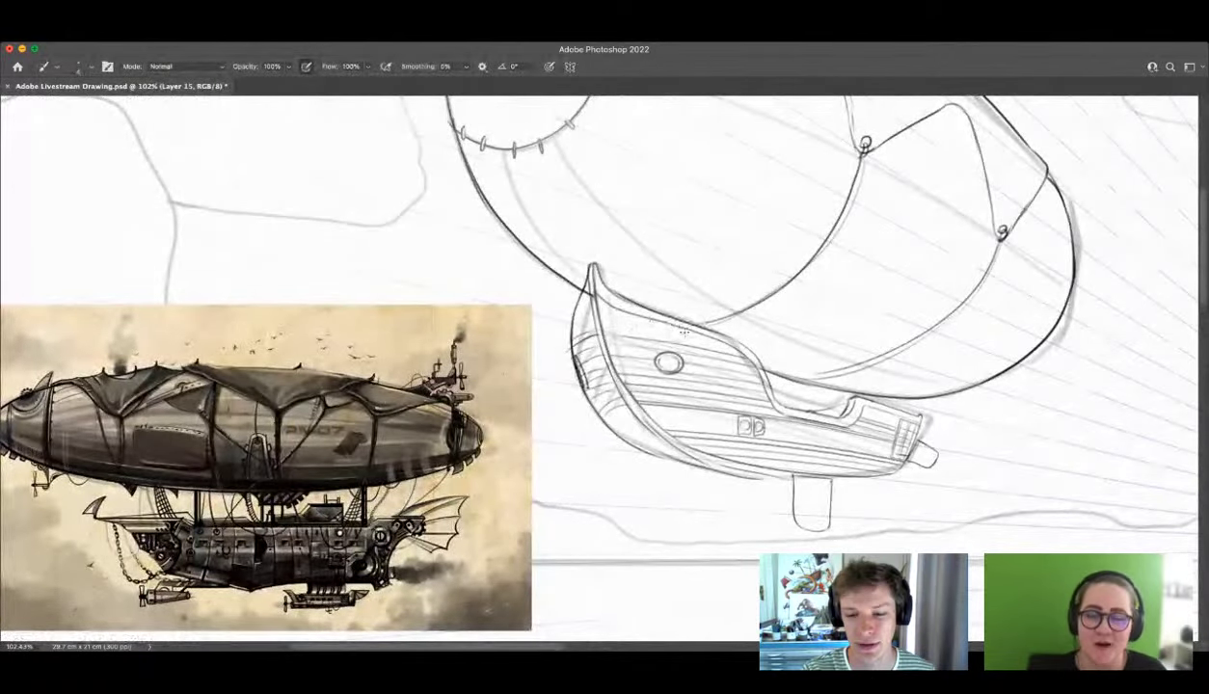
Step: Select the balloon's body panels with the Magic Wand, draw curved lengthwise seams inside them, and clear the selection
{"action": "key", "text": "z"}
{"action": "scroll", "coordinate": [683, 331], "scroll_direction": "down", "scroll_amount": 4}
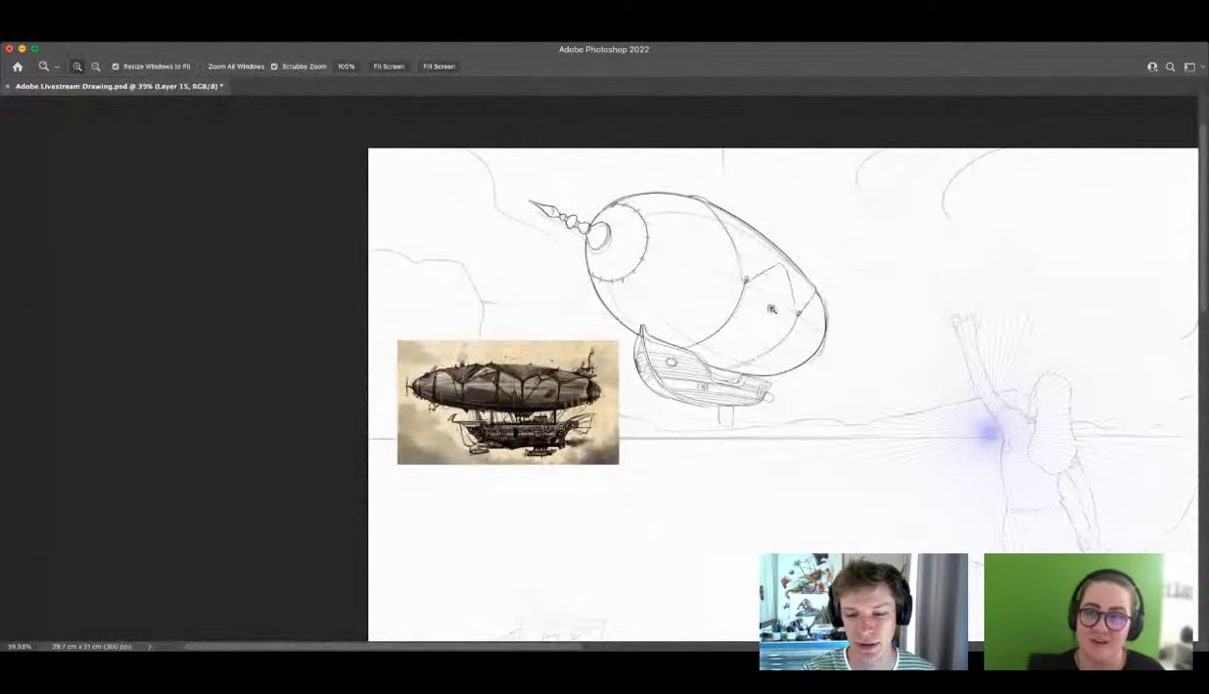
{"action": "scroll", "coordinate": [771, 309], "scroll_direction": "down", "scroll_amount": 2}
{"action": "scroll", "coordinate": [772, 308], "scroll_direction": "up", "scroll_amount": 4}
{"action": "key", "text": "w"}
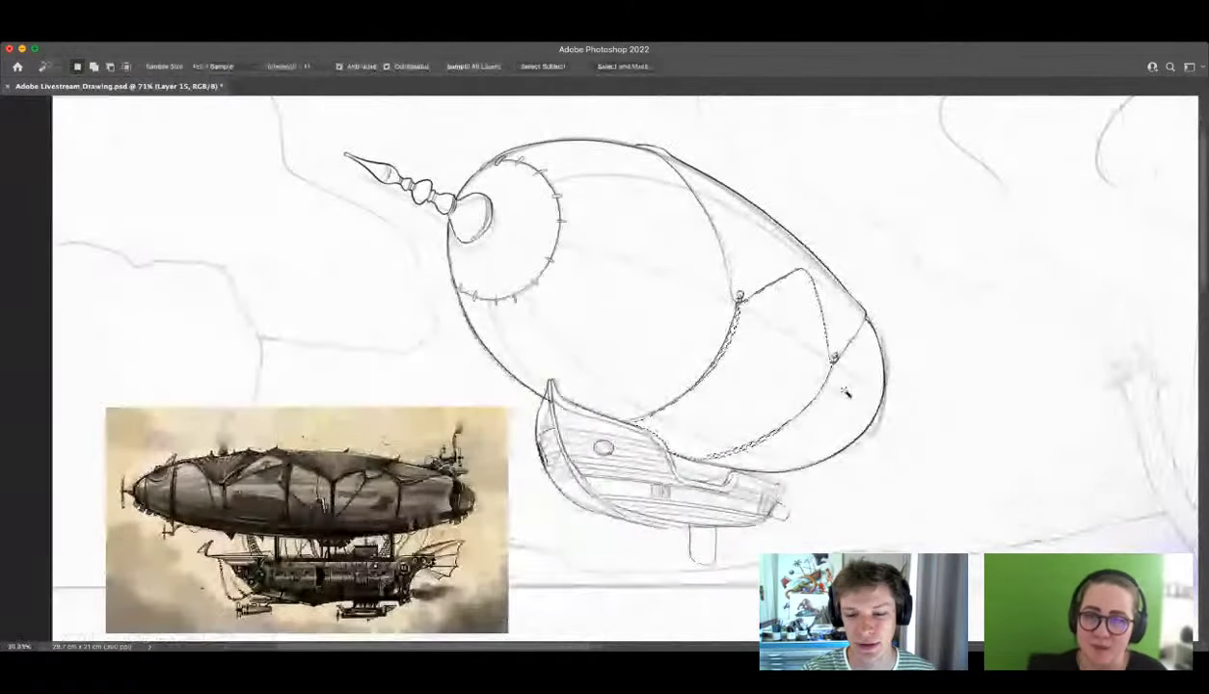
{"action": "key", "text": "z"}
{"action": "scroll", "coordinate": [879, 302], "scroll_direction": "up", "scroll_amount": 1}
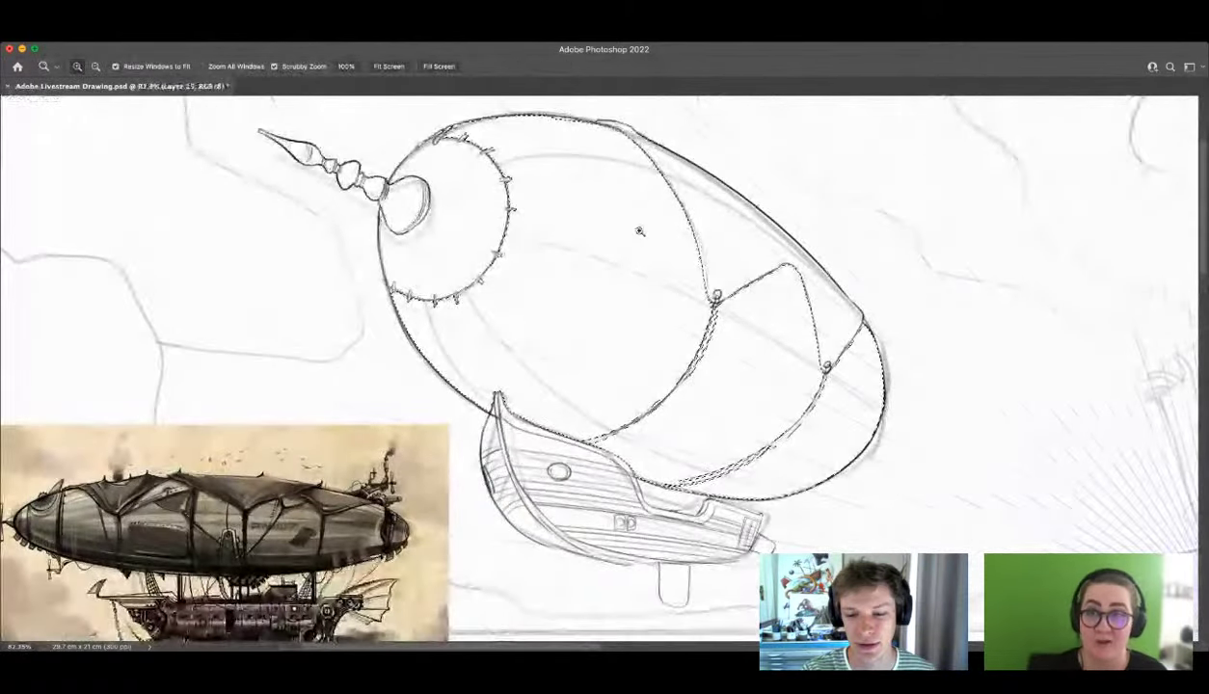
{"action": "key", "text": "b"}
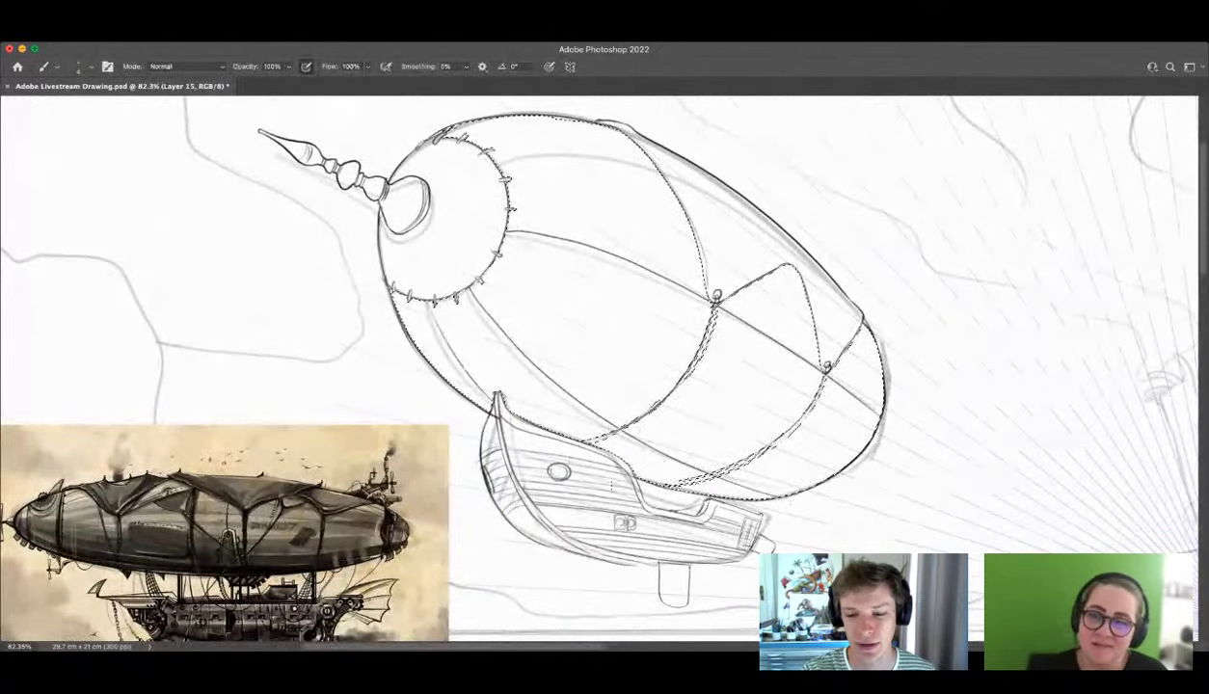
{"action": "left_click_drag", "start_coordinate": [503, 158], "coordinate": [675, 192]}
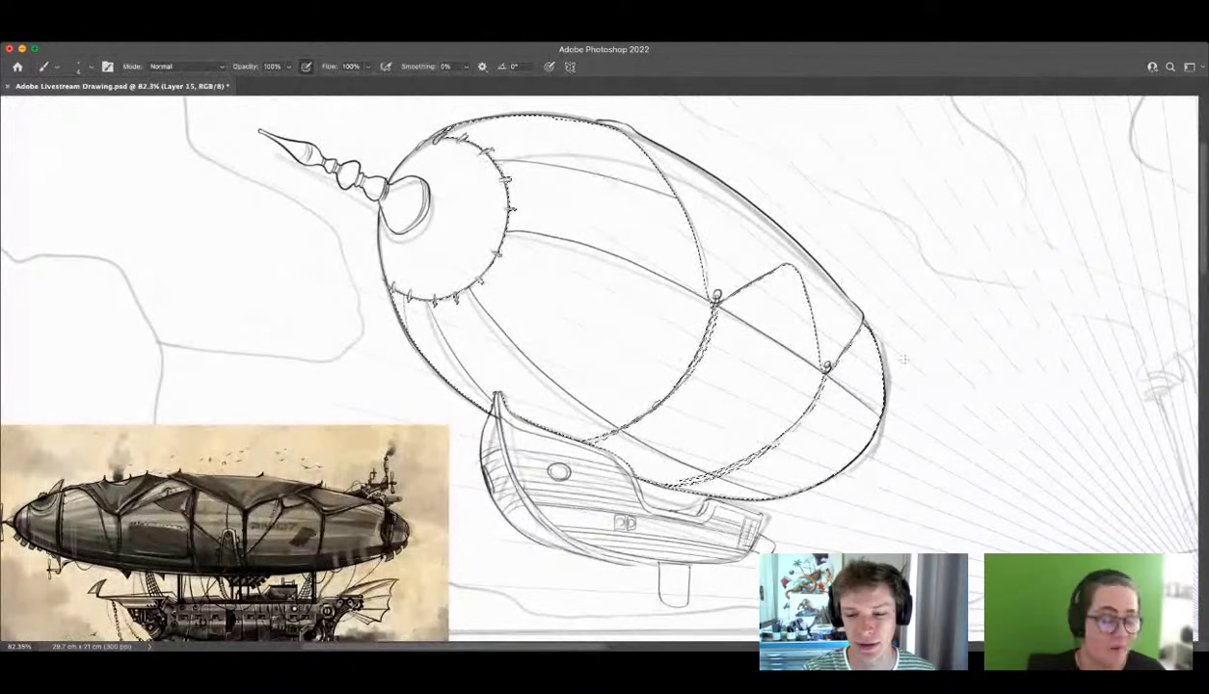
{"action": "key", "text": "w"}
Step: Examine the airship's shape and placement against the whole composition
{"action": "scroll", "coordinate": [616, 304], "scroll_direction": "down", "scroll_amount": 5}
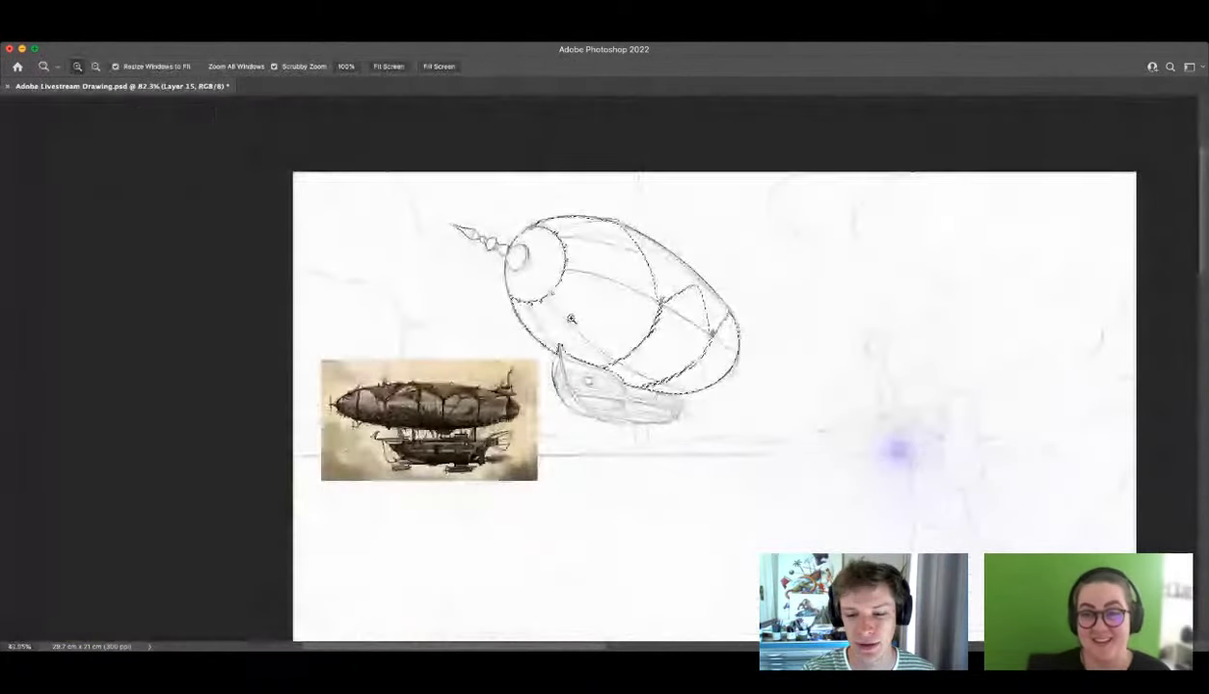
{"action": "key", "text": "z"}
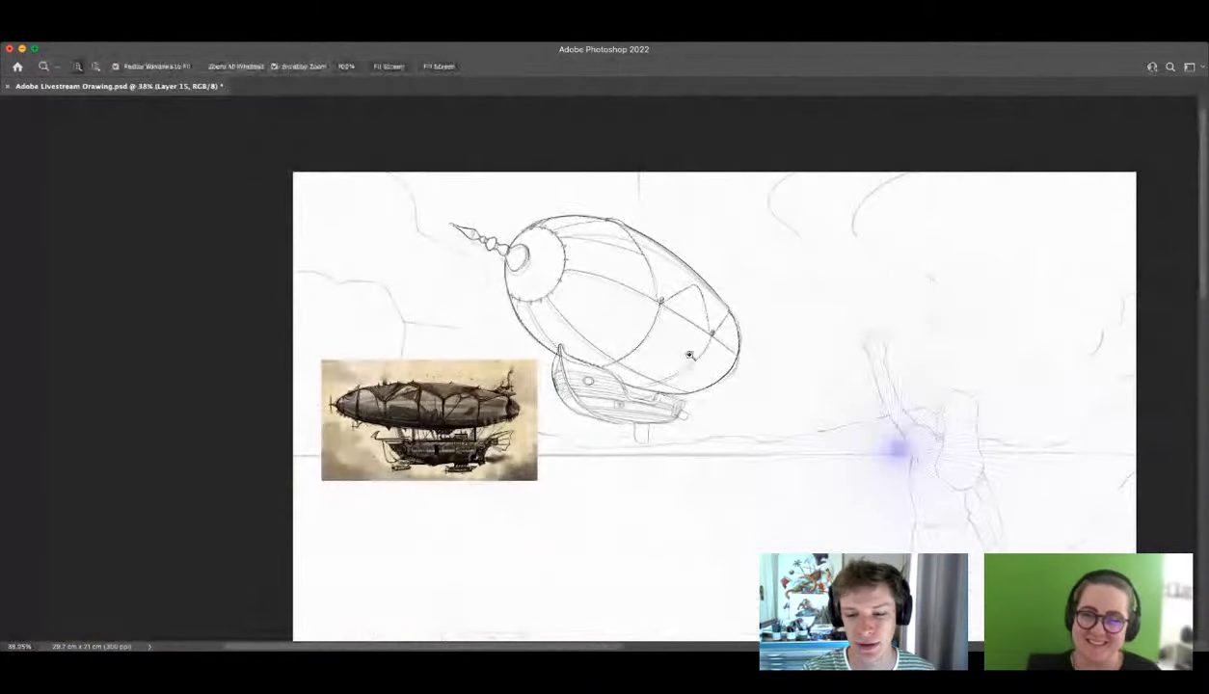
{"action": "scroll", "coordinate": [687, 352], "scroll_direction": "down", "scroll_amount": 4}
{"action": "left_click_drag", "start_coordinate": [617, 347], "coordinate": [894, 445]}
{"action": "scroll", "coordinate": [893, 444], "scroll_direction": "up", "scroll_amount": 3}
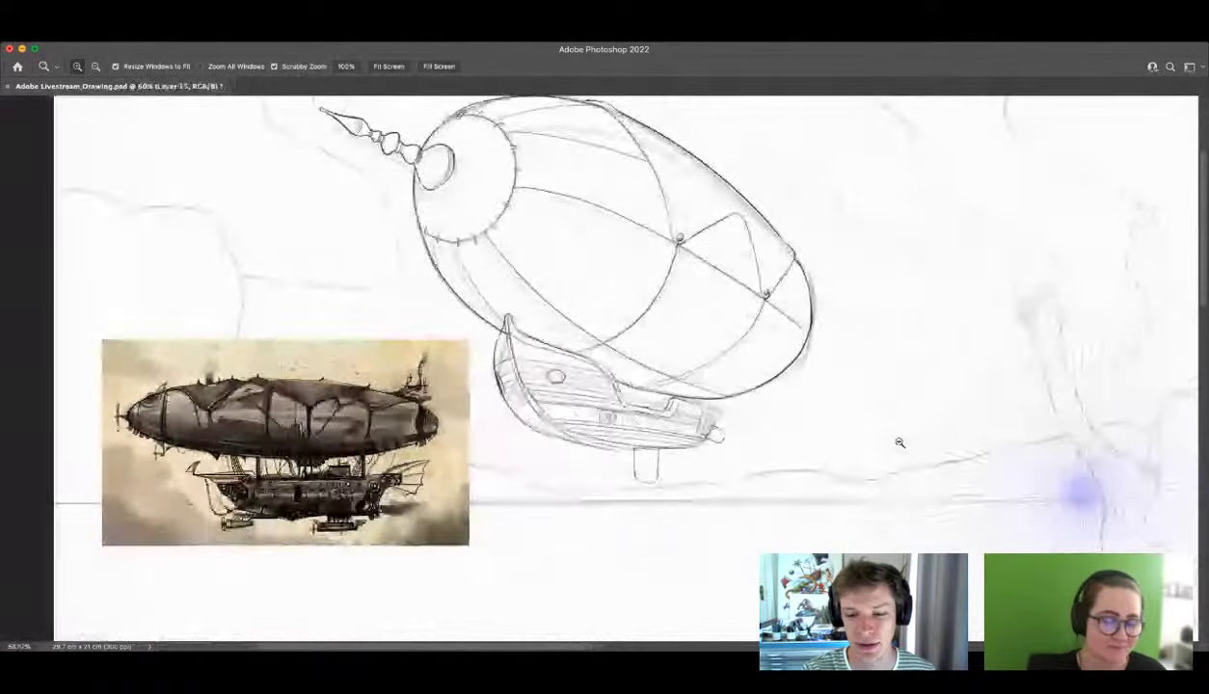
{"action": "scroll", "coordinate": [682, 376], "scroll_direction": "down", "scroll_amount": 2}
{"action": "scroll", "coordinate": [695, 391], "scroll_direction": "down", "scroll_amount": 2}
{"action": "scroll", "coordinate": [752, 424], "scroll_direction": "up", "scroll_amount": 4}
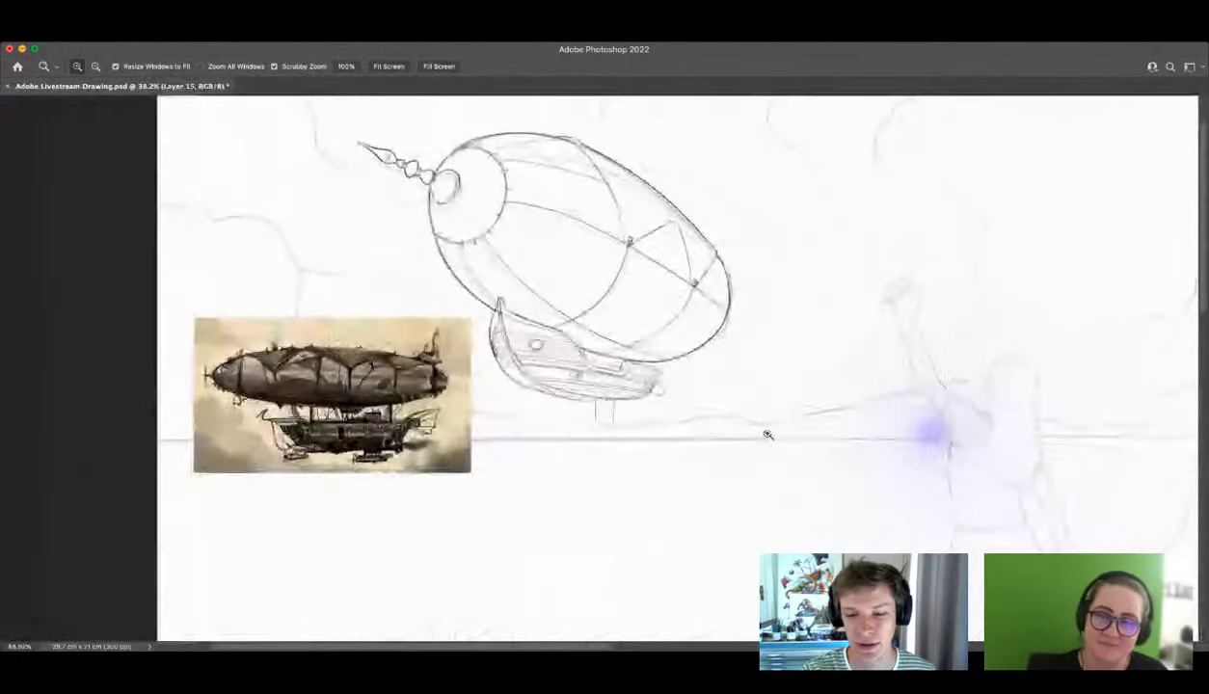
Step: Draw the outline of a tall, narrow fin with a rounded lower corner and a notched rear edge beside the gondola
{"action": "scroll", "coordinate": [752, 405], "scroll_direction": "up", "scroll_amount": 2}
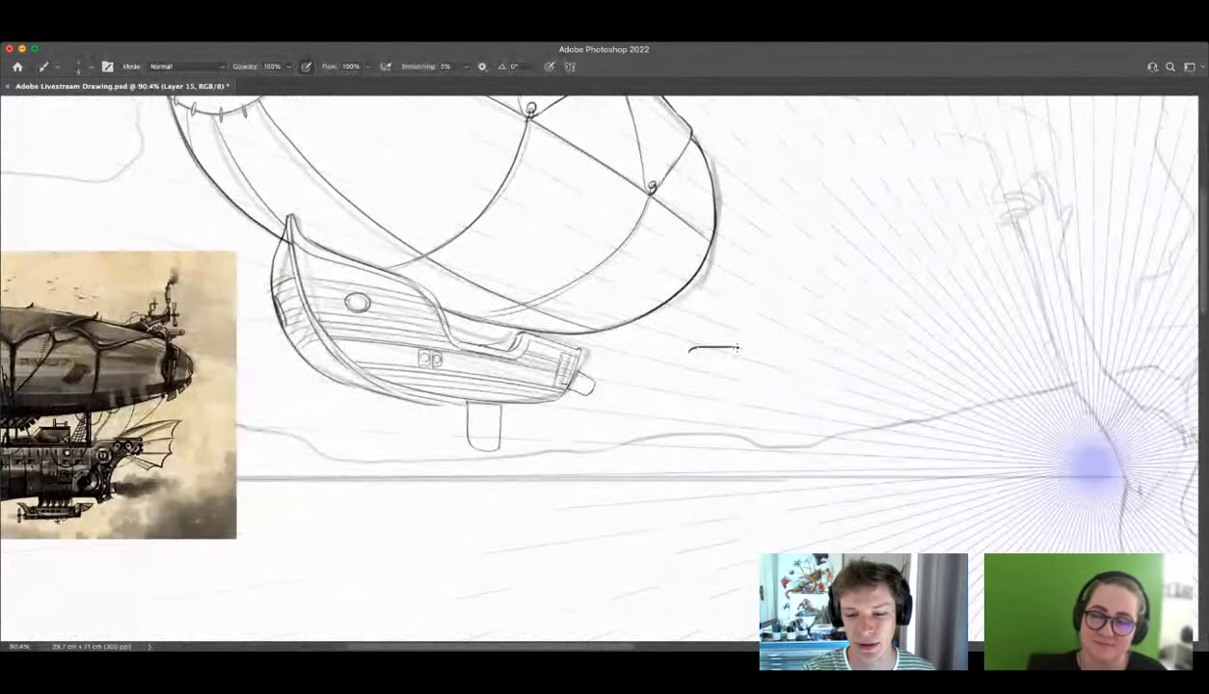
{"action": "scroll", "coordinate": [738, 348], "scroll_direction": "down", "scroll_amount": 2}
{"action": "scroll", "coordinate": [789, 436], "scroll_direction": "up", "scroll_amount": 5}
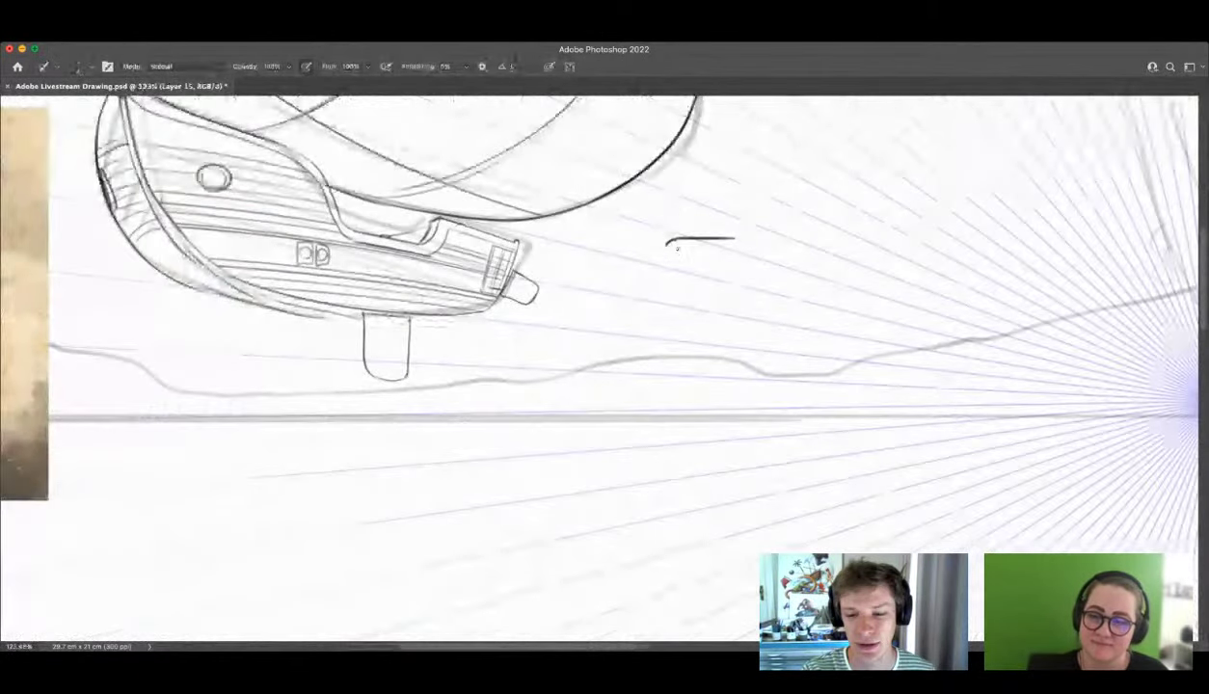
{"action": "left_click_drag", "start_coordinate": [664, 260], "coordinate": [665, 505]}
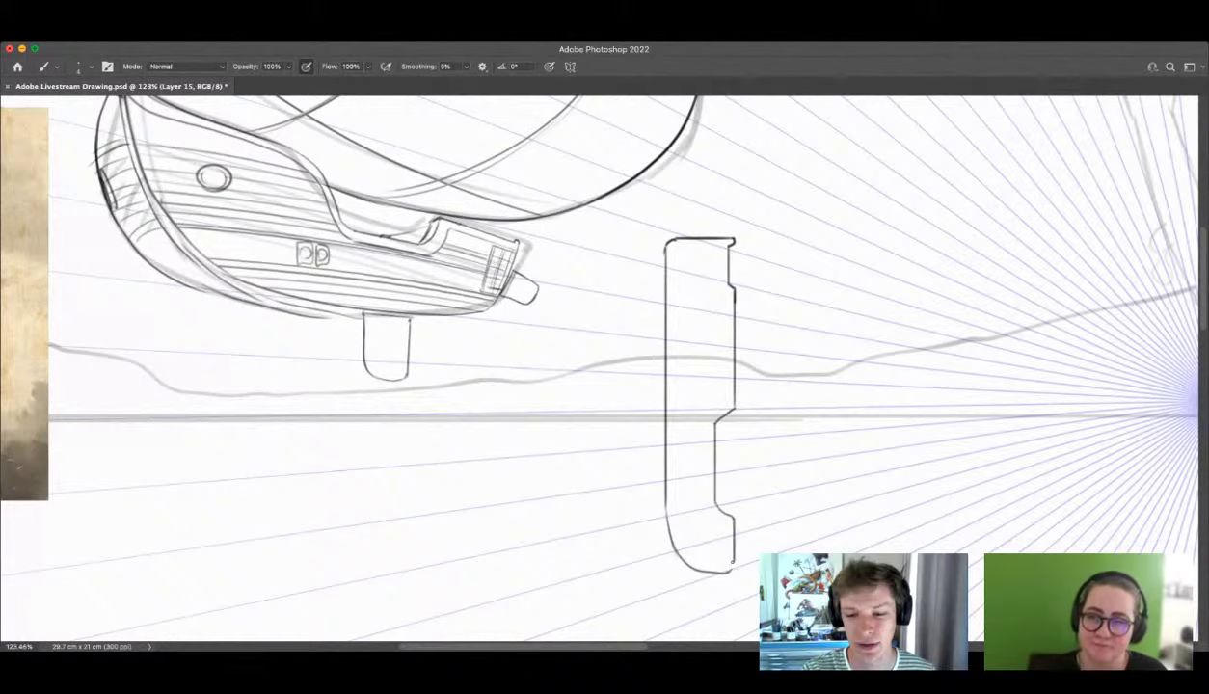
Step: Draw a parallel inner contour inside the tall fin so it has a rim following its notched edge
{"action": "key", "text": "z"}
{"action": "mouse_move", "coordinate": [758, 454]}
{"action": "left_mouse_down"}
{"action": "mouse_move", "coordinate": [702, 385]}
{"action": "mouse_move", "coordinate": [702, 345]}
{"action": "mouse_move", "coordinate": [714, 346]}
{"action": "mouse_move", "coordinate": [738, 286]}
{"action": "left_mouse_up"}
{"action": "key", "text": "b"}
{"action": "left_click_drag", "start_coordinate": [716, 198], "coordinate": [716, 366]}
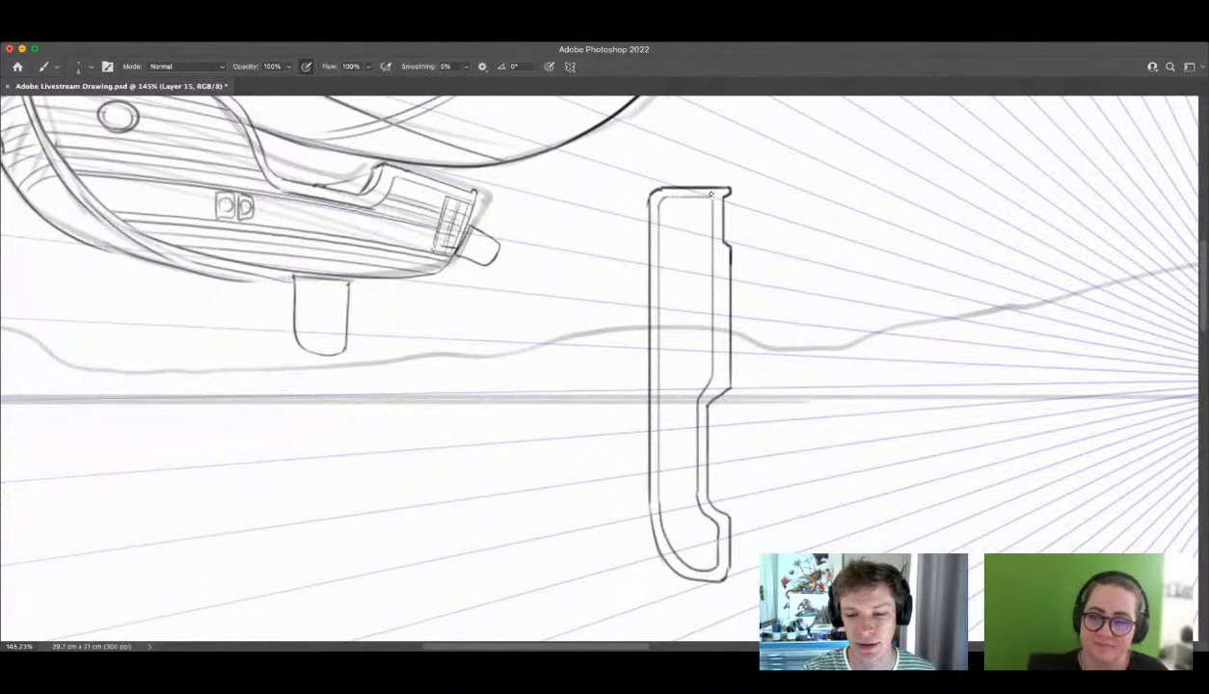
Step: Cut the tall fin out with a rectangular selection, paste it onto its own layer and move it over the gondola's stern
{"action": "key", "text": "z"}
{"action": "left_click_drag", "start_coordinate": [741, 358], "coordinate": [641, 375]}
{"action": "left_click_drag", "start_coordinate": [635, 311], "coordinate": [652, 311]}
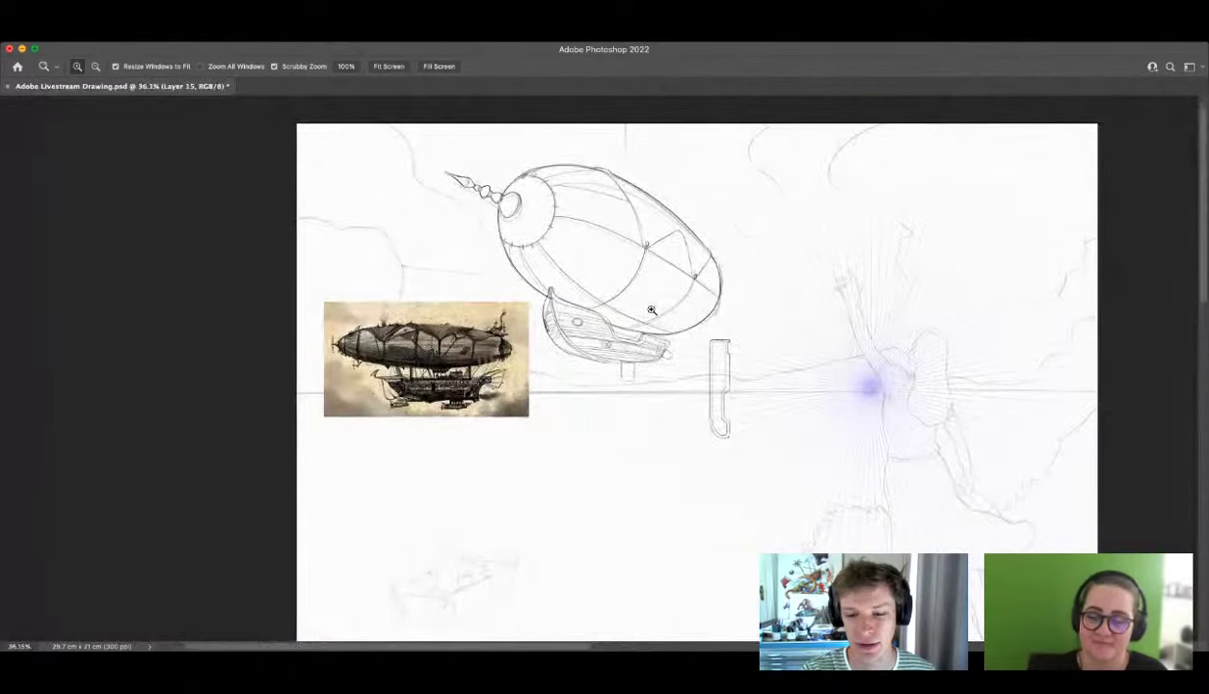
{"action": "scroll", "coordinate": [606, 320], "scroll_direction": "up", "scroll_amount": 3}
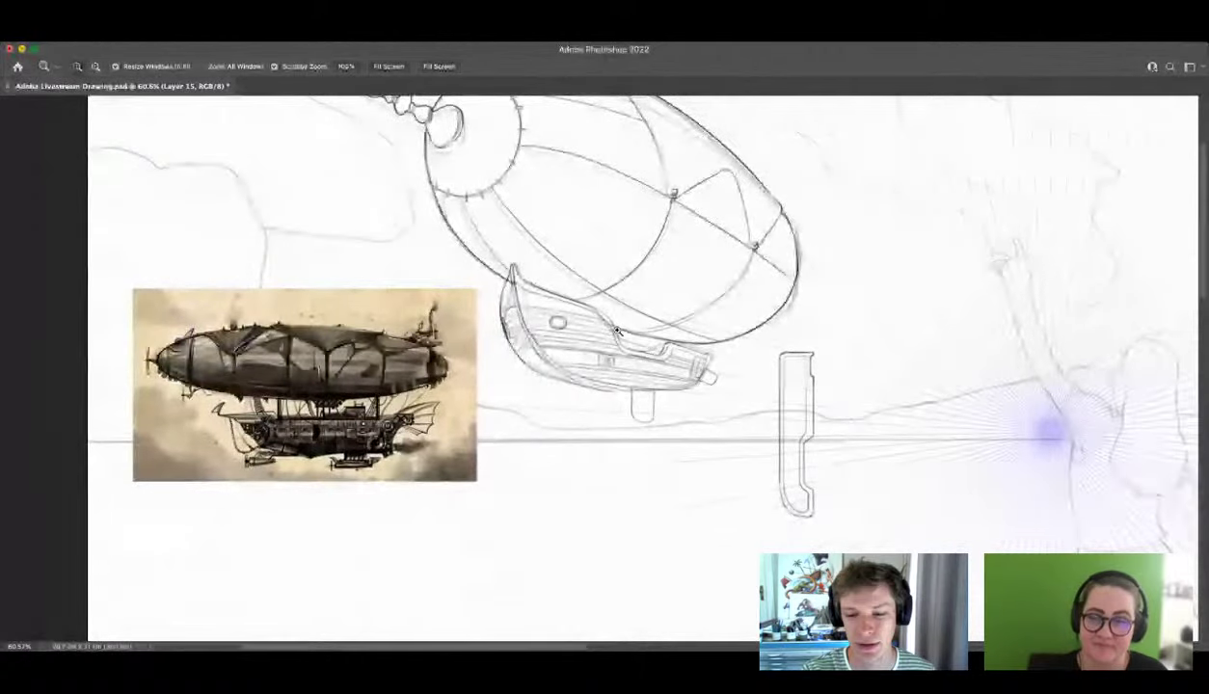
{"action": "left_click_drag", "start_coordinate": [673, 374], "coordinate": [740, 432]}
{"action": "scroll", "coordinate": [740, 431], "scroll_direction": "up", "scroll_amount": 2}
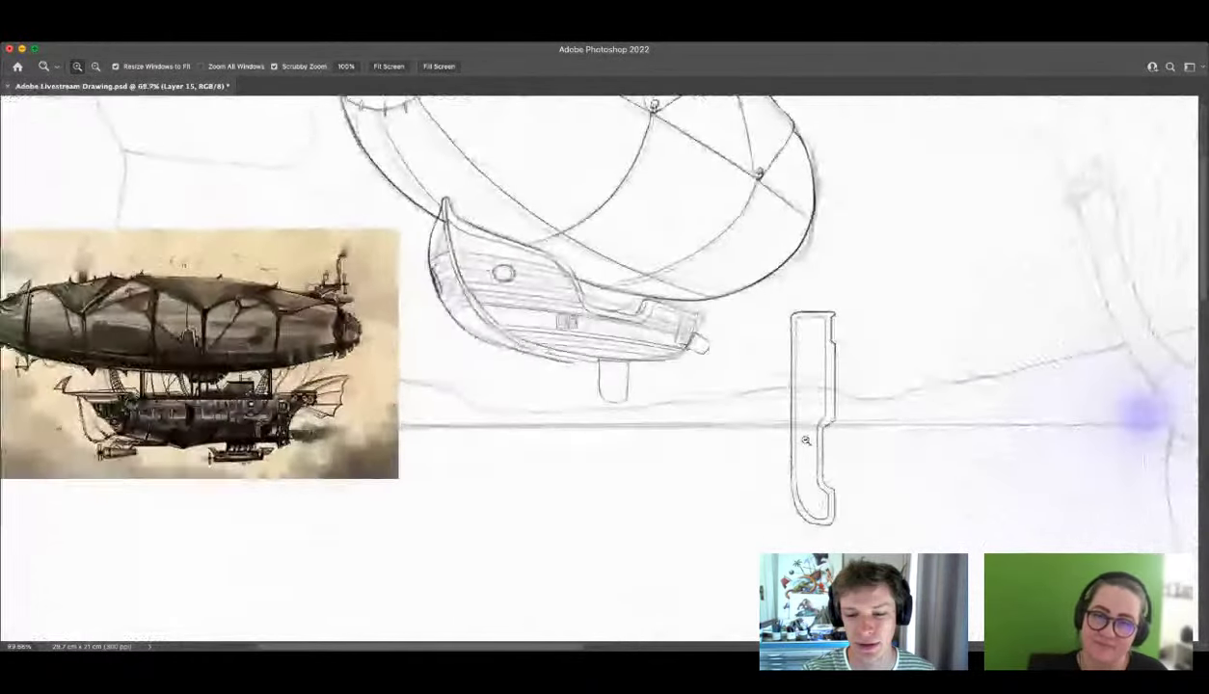
{"action": "key", "text": "m"}
{"action": "left_click_drag", "start_coordinate": [788, 281], "coordinate": [858, 534]}
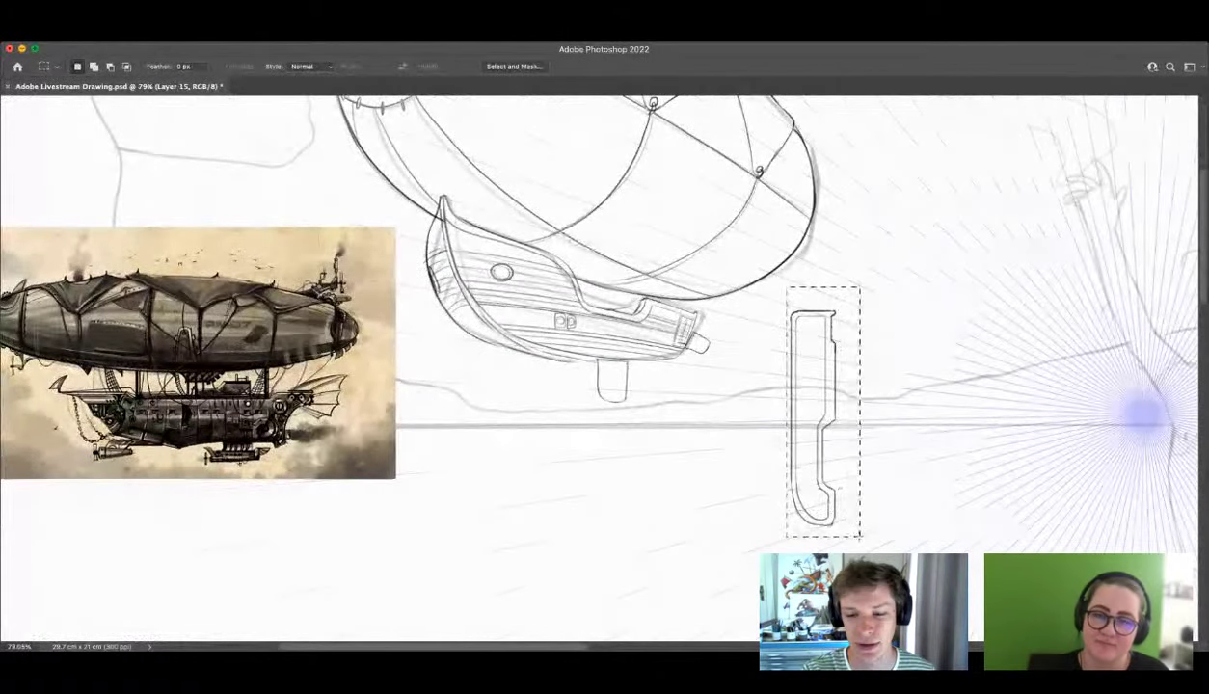
{"action": "key", "text": "BackSpace"}
{"action": "key", "text": "super+d"}
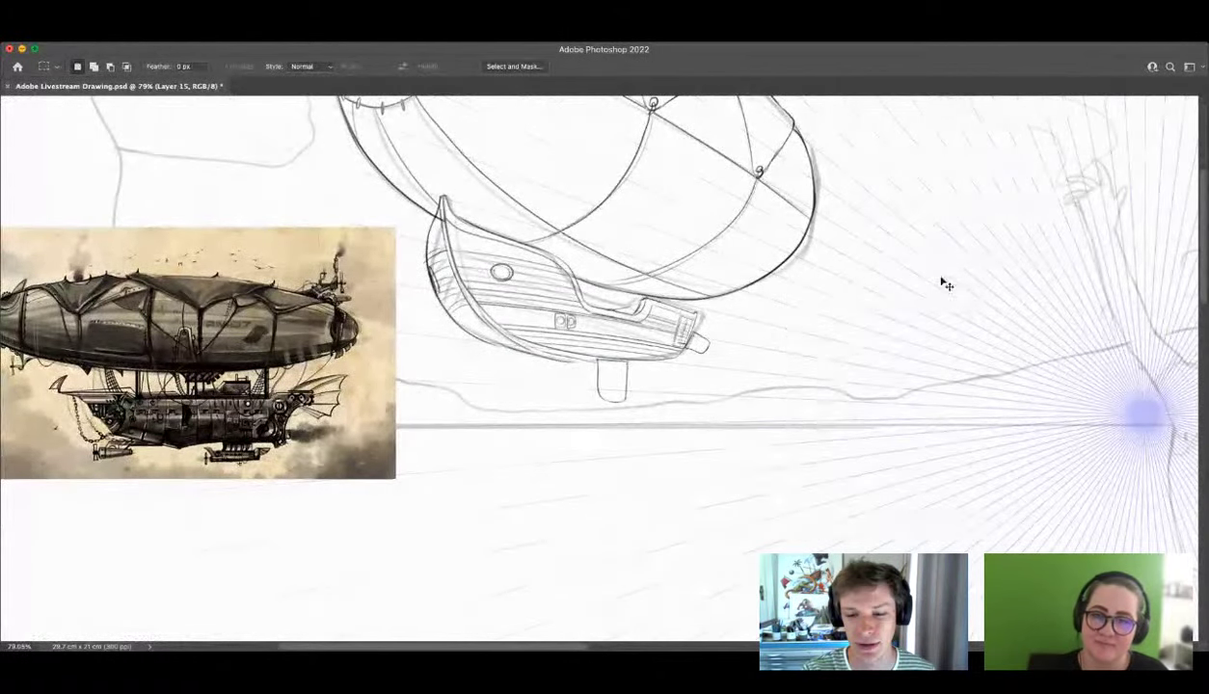
{"action": "key", "text": "super+v"}
{"action": "key", "text": "v"}
{"action": "mouse_move", "coordinate": [785, 364]}
{"action": "left_mouse_down"}
{"action": "mouse_move", "coordinate": [617, 275]}
{"action": "mouse_move", "coordinate": [672, 359]}
{"action": "mouse_move", "coordinate": [619, 378]}
{"action": "left_mouse_up"}
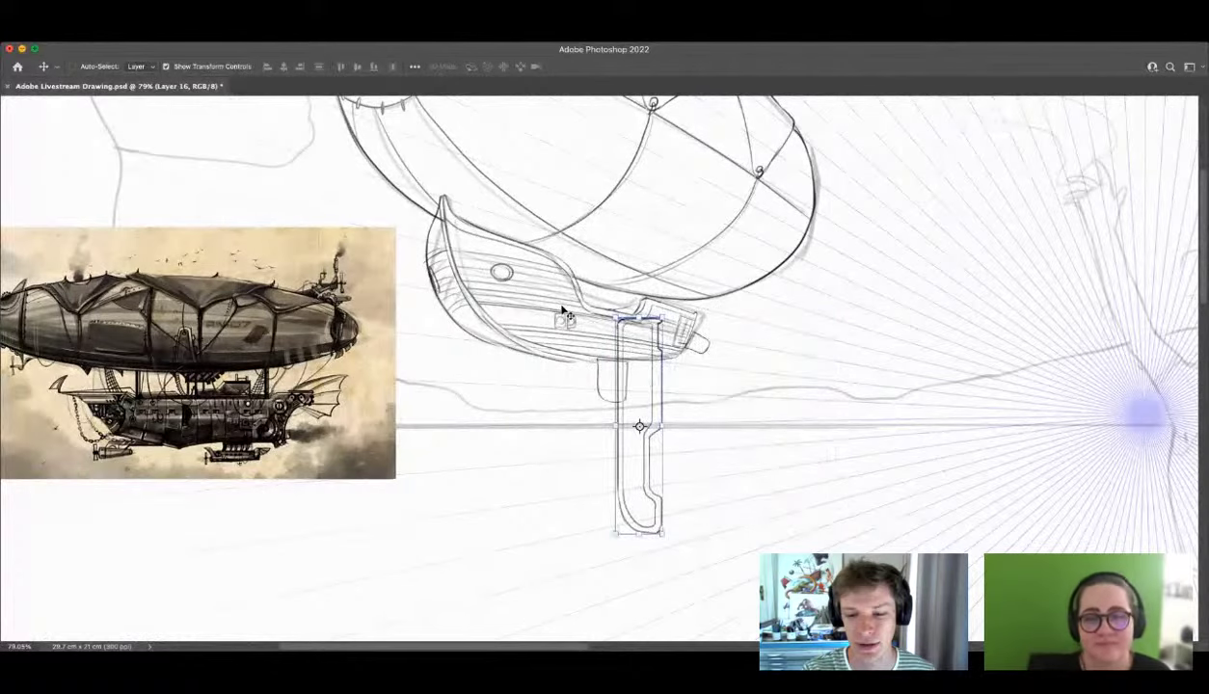
Step: Move the tall fin off the gondola into the empty space behind the airship
{"action": "key", "text": "z"}
{"action": "left_click_drag", "start_coordinate": [586, 357], "coordinate": [492, 385]}
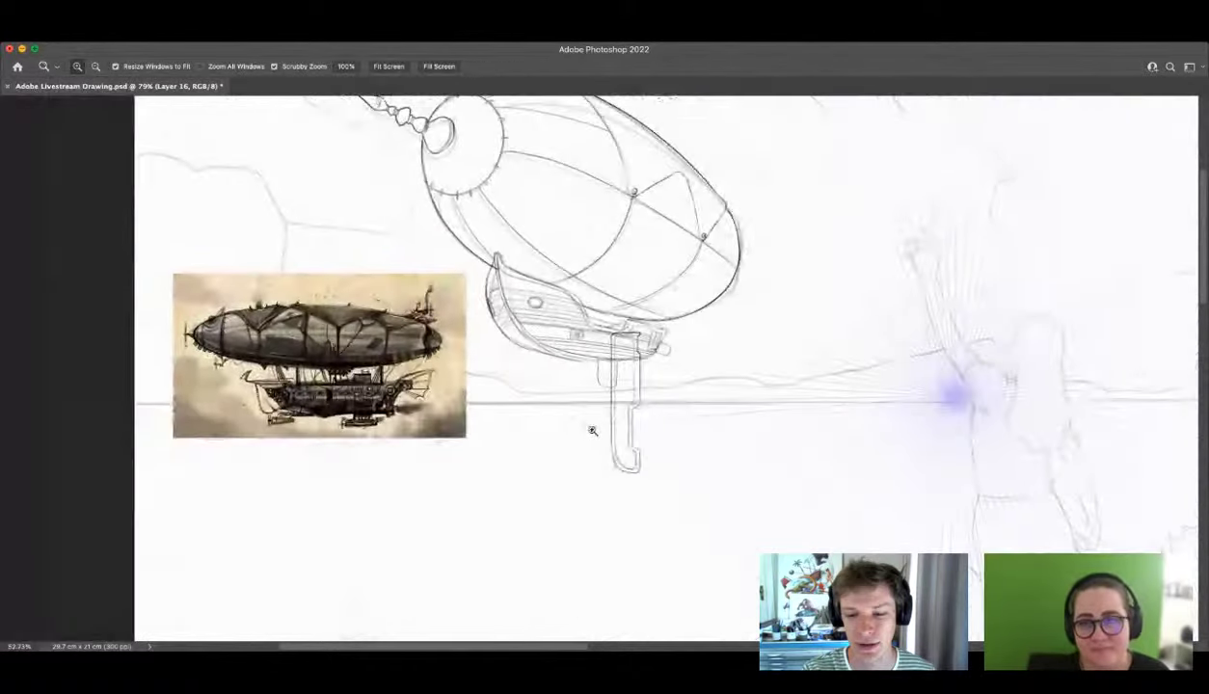
{"action": "left_click_drag", "start_coordinate": [596, 429], "coordinate": [727, 389]}
{"action": "key", "text": "v"}
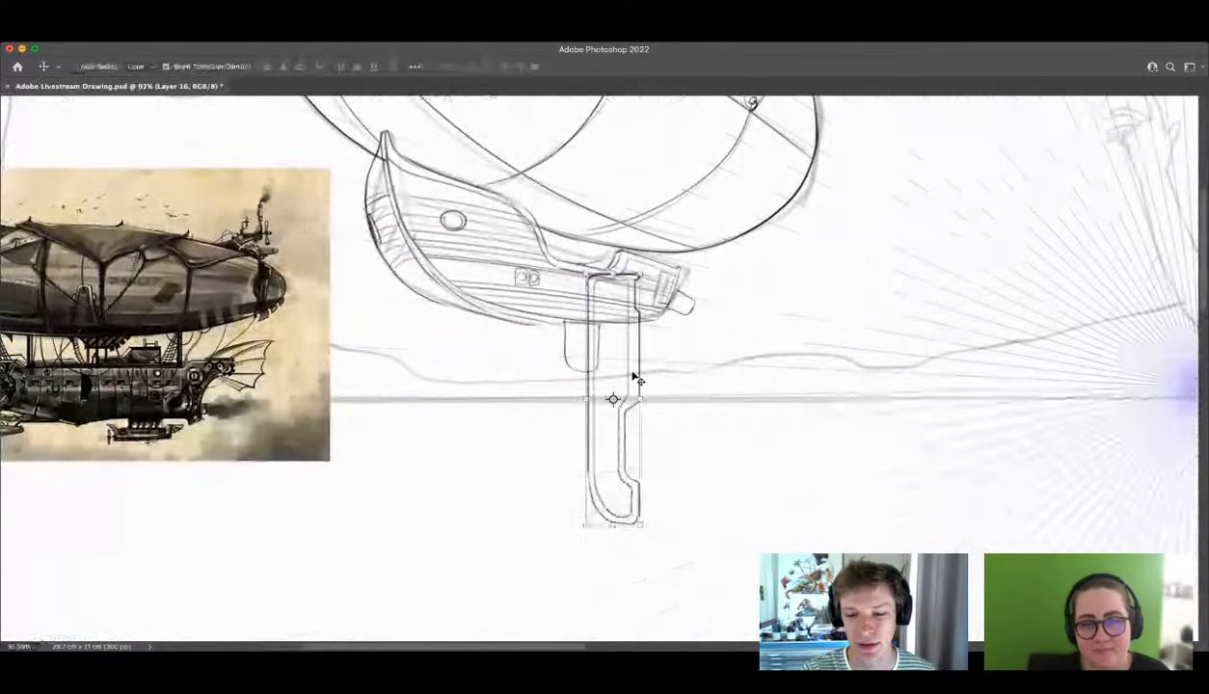
{"action": "mouse_move", "coordinate": [635, 378]}
{"action": "left_mouse_down"}
{"action": "mouse_move", "coordinate": [880, 345]}
{"action": "mouse_move", "coordinate": [952, 370]}
{"action": "left_mouse_up"}
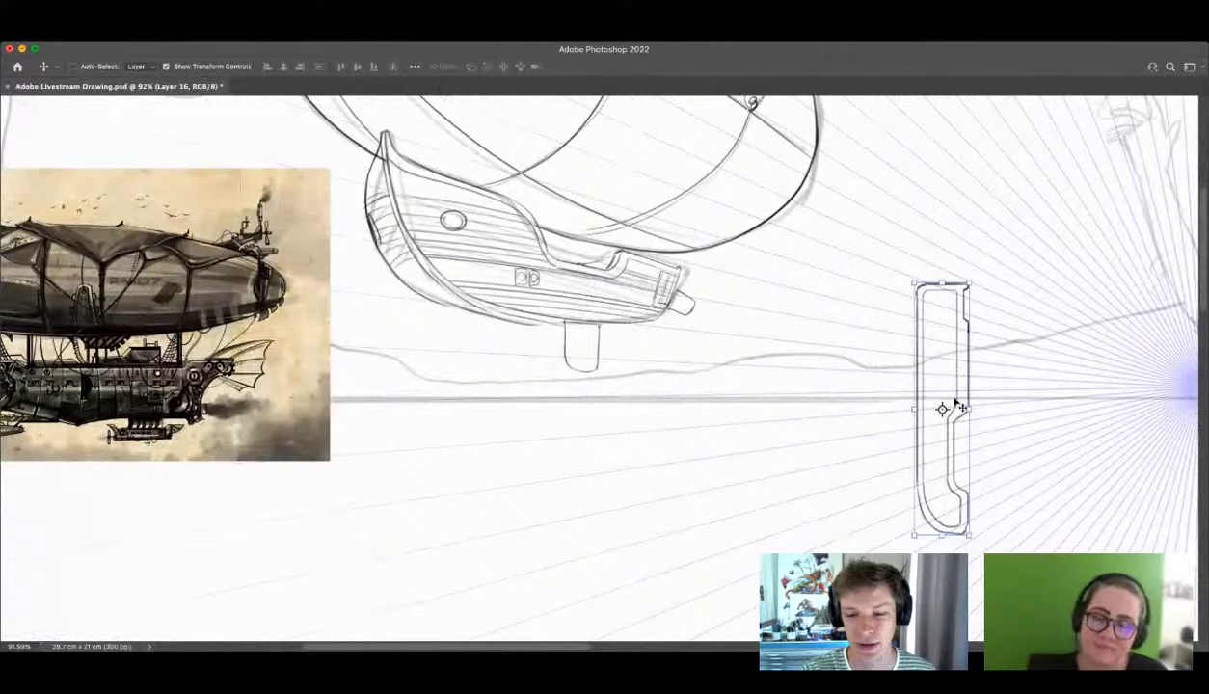
Step: Duplicate the tall fin and place the copy beneath the middle of the gondola, leaving the original in the empty space
{"action": "mouse_move", "coordinate": [940, 376]}
{"action": "left_mouse_down"}
{"action": "mouse_move", "coordinate": [828, 375]}
{"action": "mouse_move", "coordinate": [837, 386]}
{"action": "mouse_move", "coordinate": [745, 359]}
{"action": "mouse_move", "coordinate": [776, 379]}
{"action": "left_mouse_up"}
{"action": "key", "text": "z"}
{"action": "key", "text": "v"}
{"action": "mouse_move", "coordinate": [712, 345]}
{"action": "left_mouse_down"}
{"action": "mouse_move", "coordinate": [499, 330]}
{"action": "mouse_move", "coordinate": [519, 337]}
{"action": "left_mouse_up"}
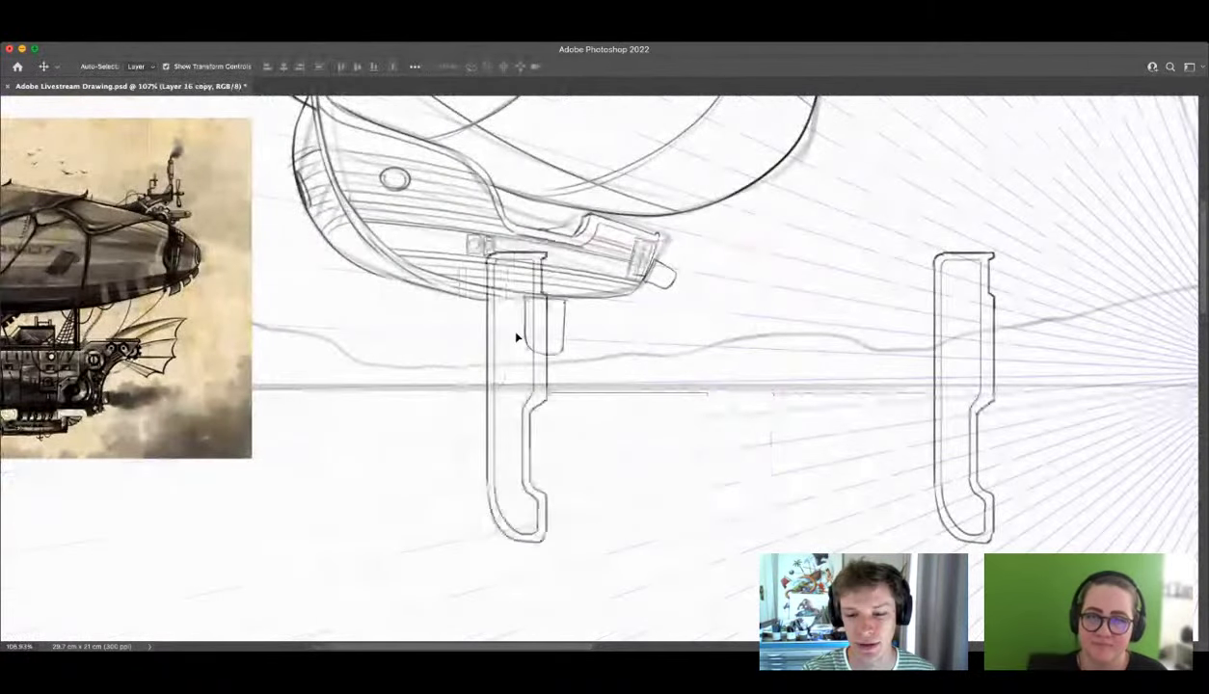
Step: Distort the fin copy into a shorter, narrower fin slanting down and back from the rear underside of the gondola
{"action": "mouse_move", "coordinate": [516, 546]}
{"action": "left_mouse_down"}
{"action": "mouse_move", "coordinate": [517, 454]}
{"action": "mouse_move", "coordinate": [670, 453]}
{"action": "left_mouse_up"}
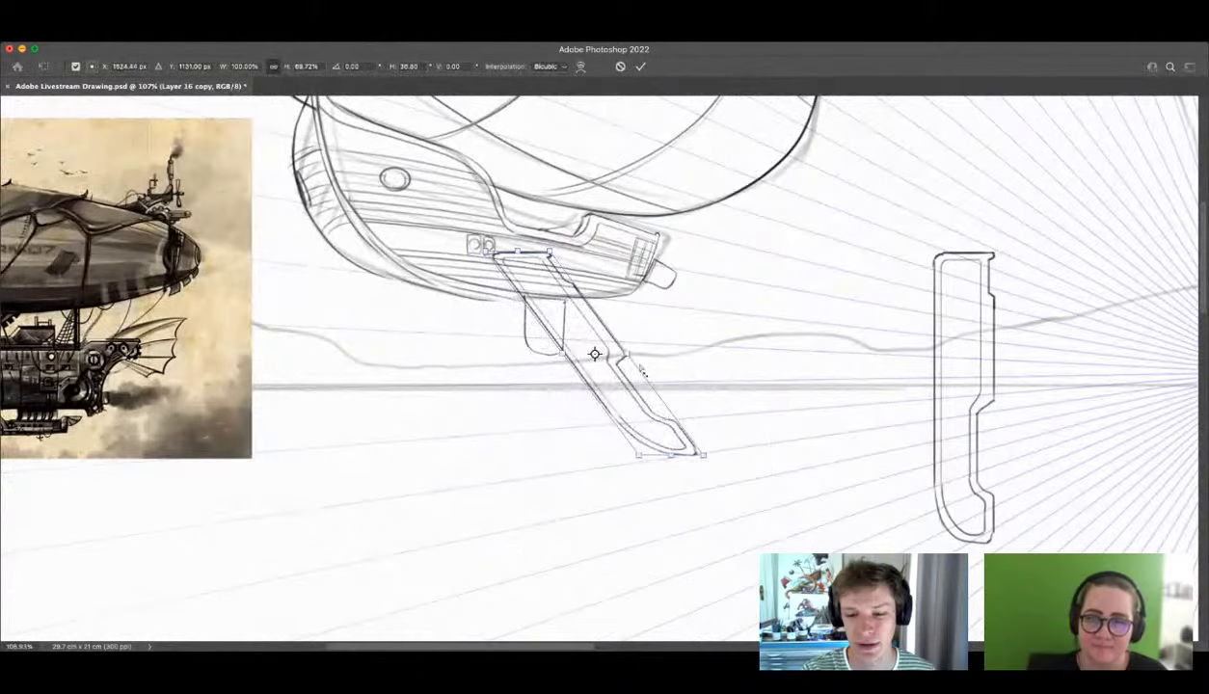
{"action": "left_click_drag", "start_coordinate": [628, 354], "coordinate": [636, 367]}
{"action": "left_click_drag", "start_coordinate": [714, 467], "coordinate": [705, 457]}
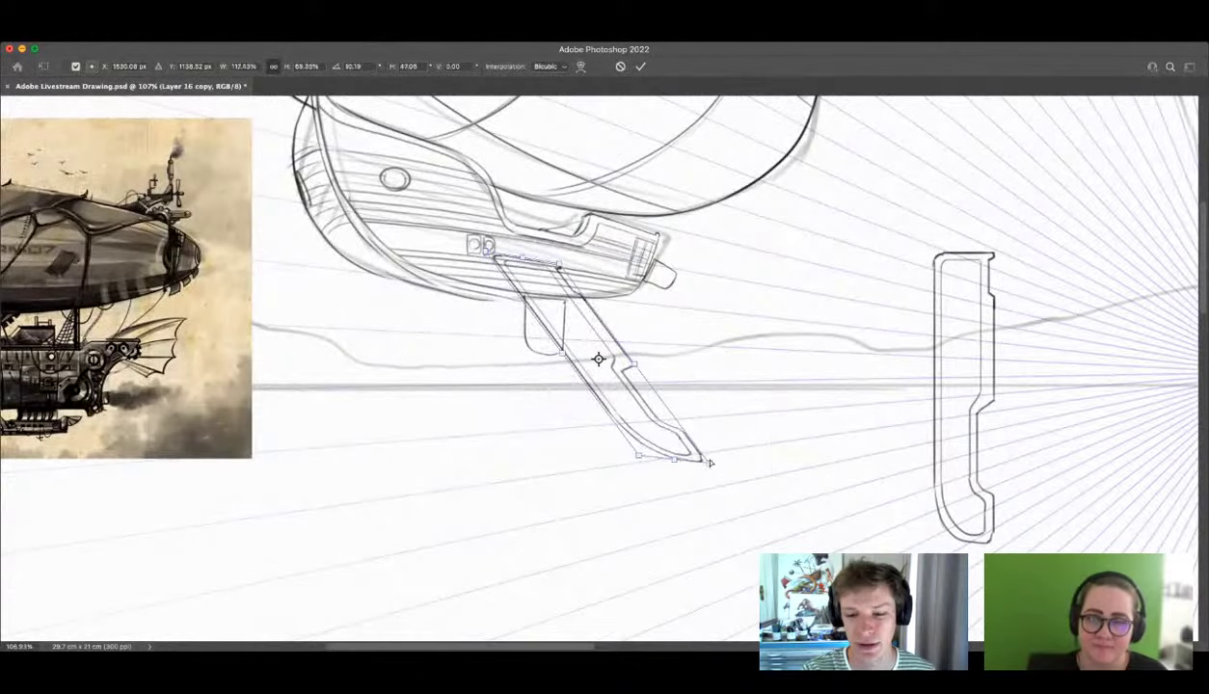
{"action": "left_click_drag", "start_coordinate": [636, 369], "coordinate": [623, 415]}
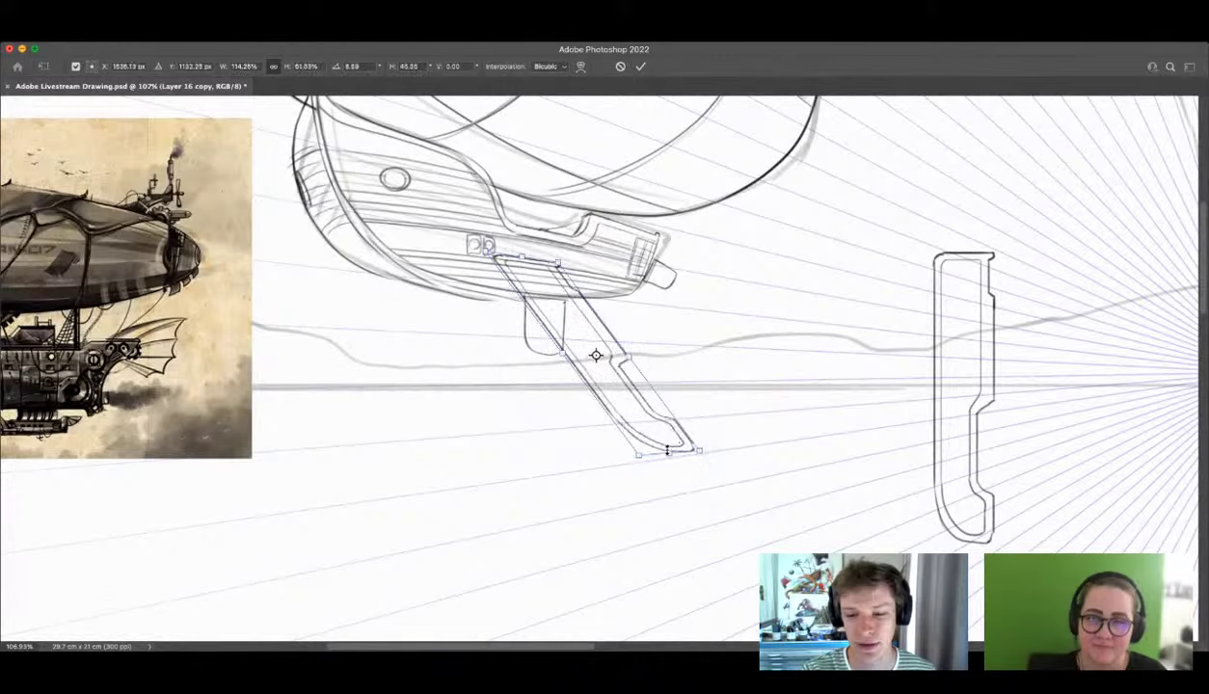
{"action": "mouse_move", "coordinate": [668, 450]}
{"action": "left_mouse_down"}
{"action": "mouse_move", "coordinate": [621, 378]}
{"action": "mouse_move", "coordinate": [631, 402]}
{"action": "left_mouse_up"}
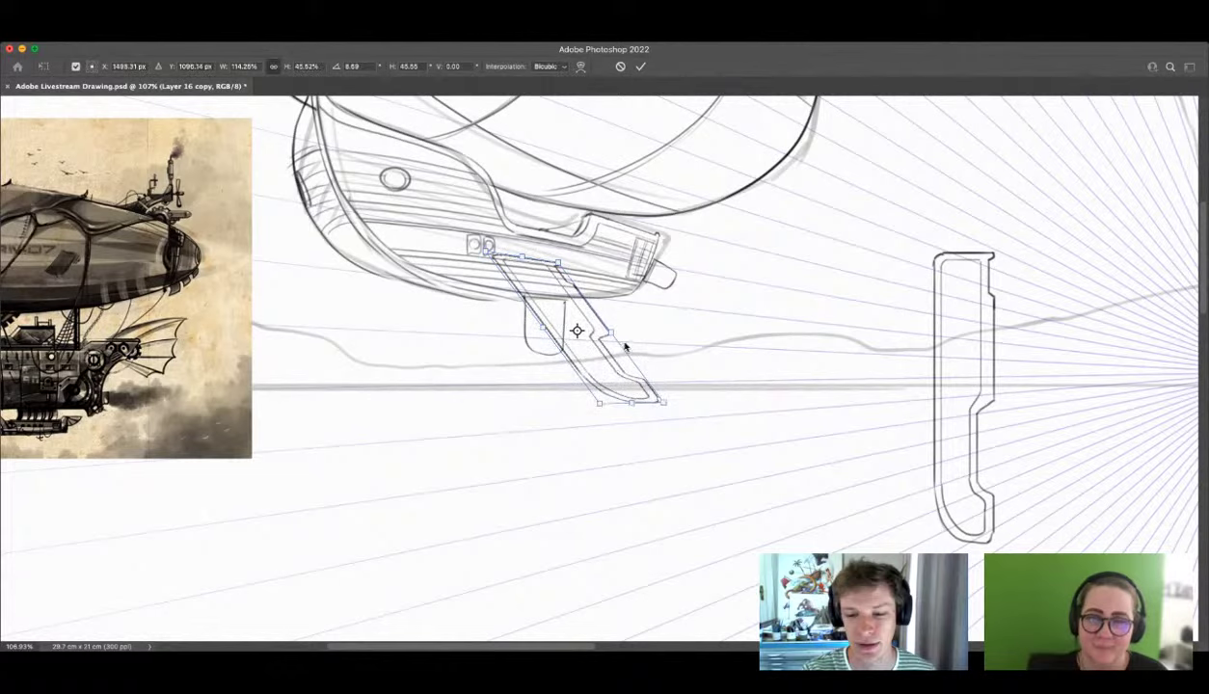
{"action": "left_click_drag", "start_coordinate": [542, 333], "coordinate": [551, 326]}
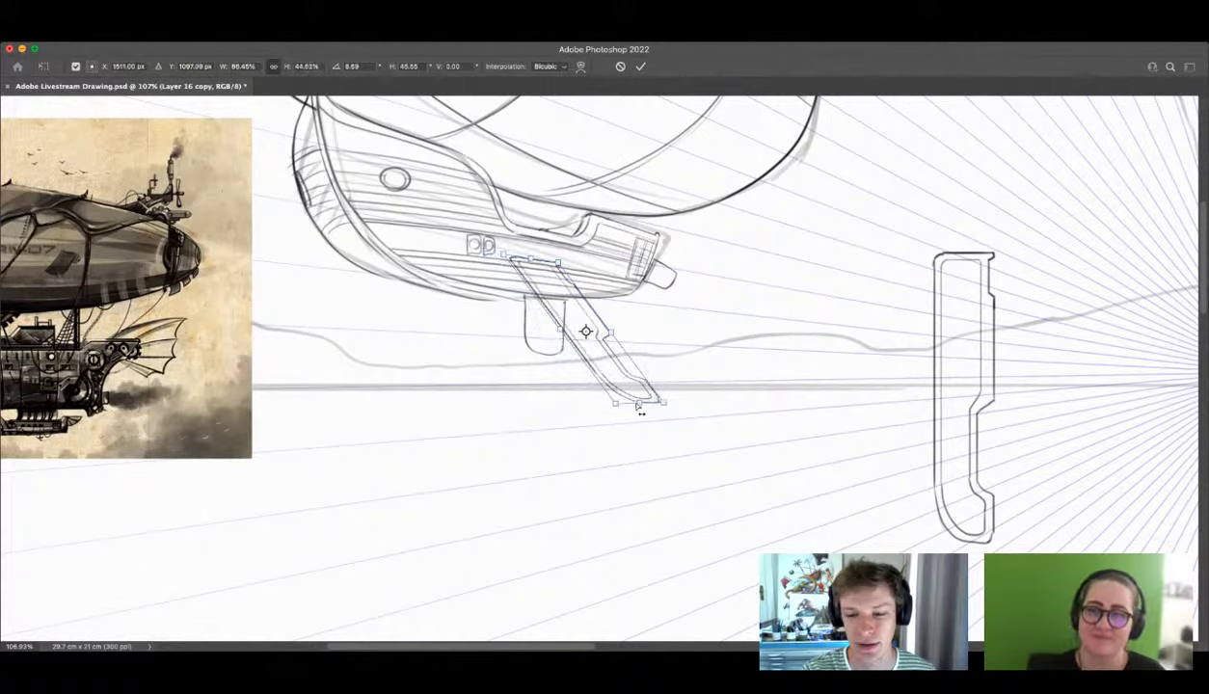
{"action": "mouse_move", "coordinate": [639, 403]}
{"action": "left_mouse_down"}
{"action": "mouse_move", "coordinate": [654, 403]}
{"action": "mouse_move", "coordinate": [644, 371]}
{"action": "mouse_move", "coordinate": [660, 375]}
{"action": "left_mouse_up"}
{"action": "key", "text": "Return"}
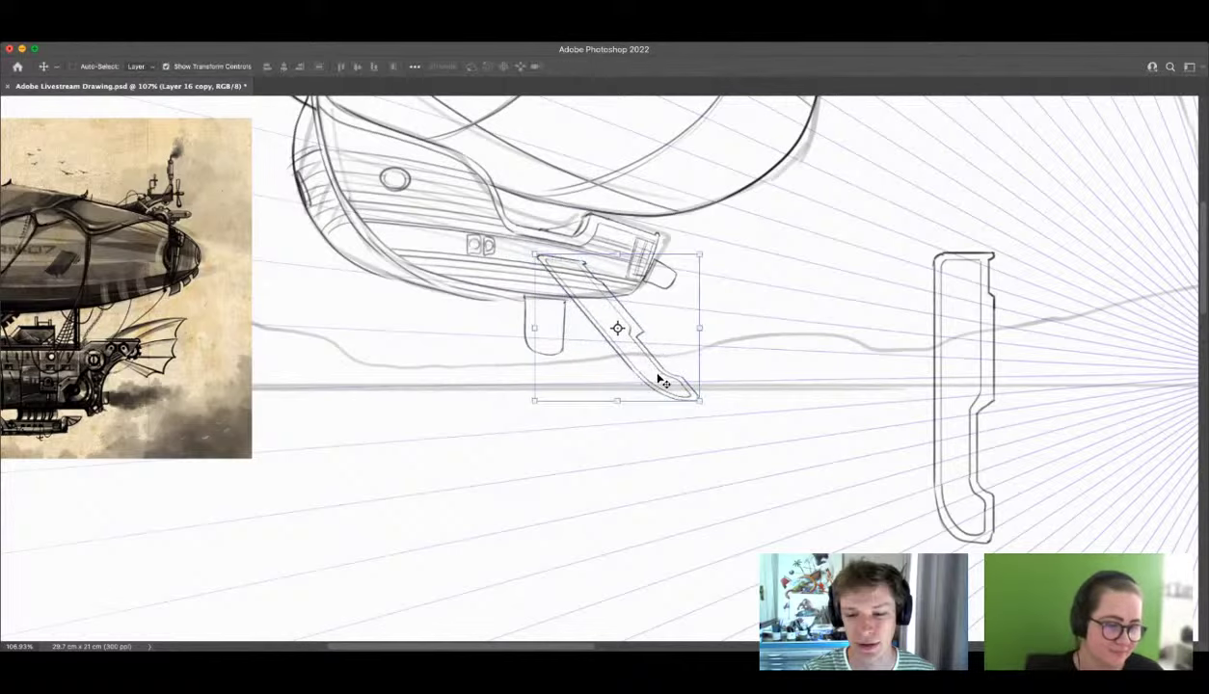
Step: Lasso the long outer edge of the slanted rear fin and duplicate it slightly outward as a parallel thickness line
{"action": "key", "text": "z"}
{"action": "left_click", "coordinate": [580, 309]}
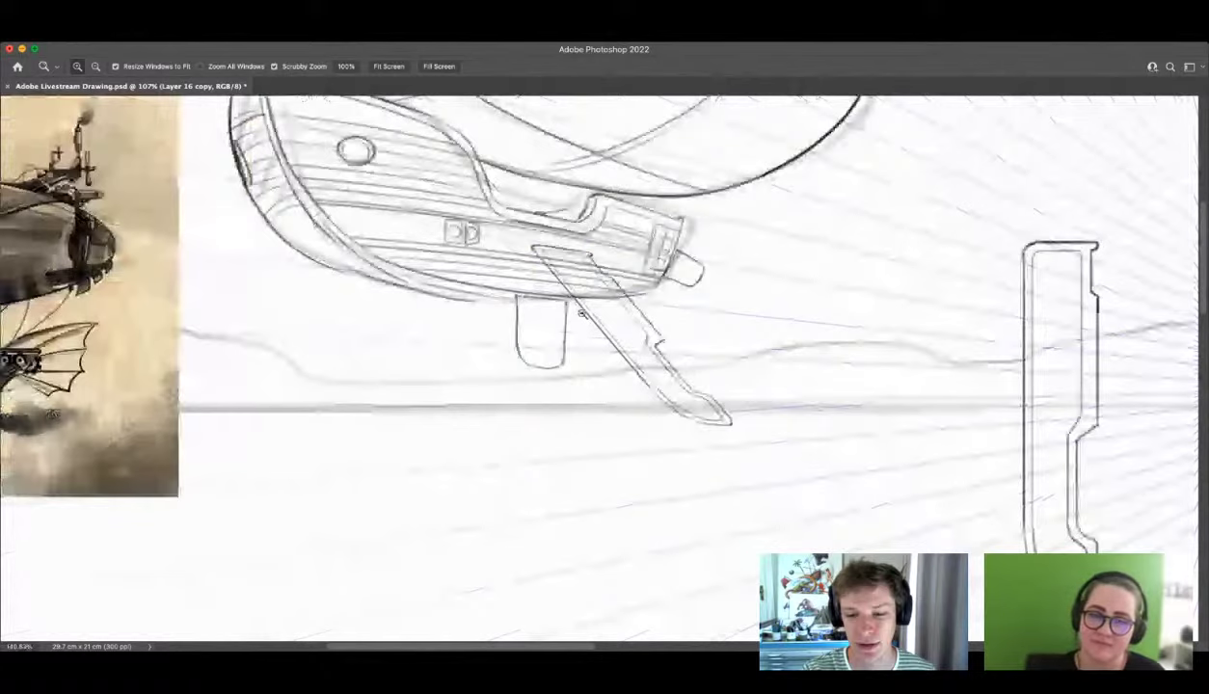
{"action": "left_click_drag", "start_coordinate": [581, 313], "coordinate": [599, 330]}
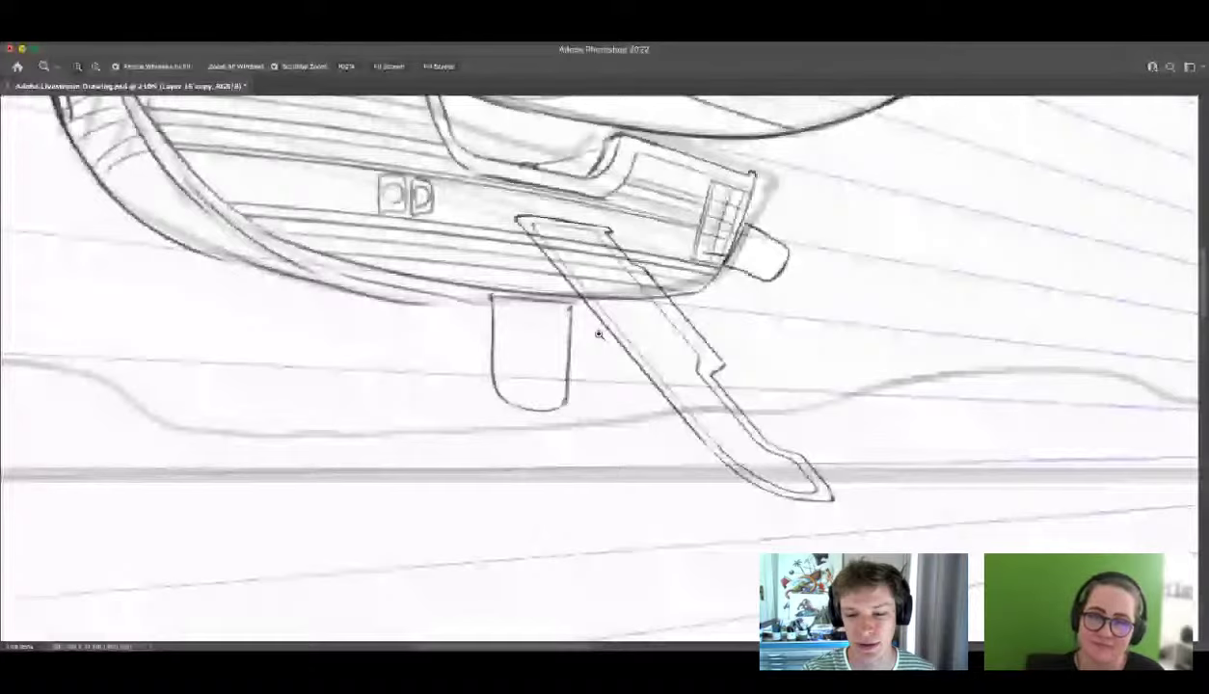
{"action": "key", "text": "l"}
{"action": "mouse_move", "coordinate": [482, 175]}
{"action": "left_mouse_down"}
{"action": "mouse_move", "coordinate": [727, 462]}
{"action": "mouse_move", "coordinate": [822, 501]}
{"action": "left_mouse_up"}
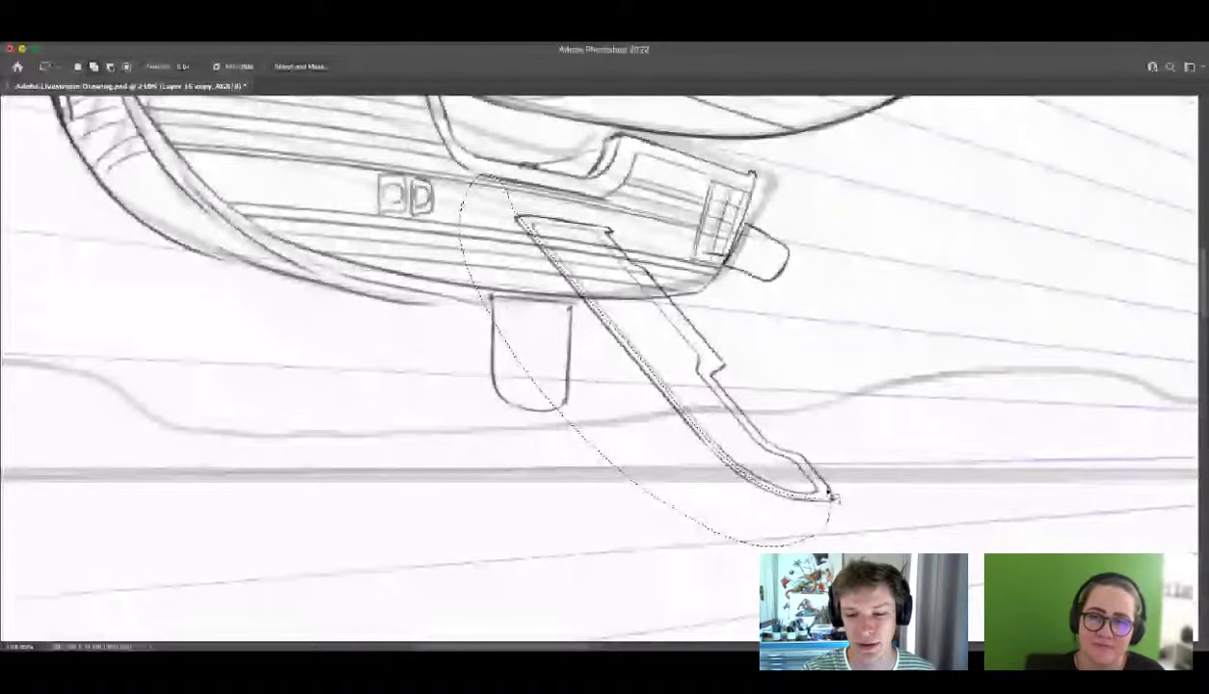
{"action": "key", "text": "v"}
{"action": "left_click_drag", "start_coordinate": [632, 362], "coordinate": [626, 371]}
{"action": "left_click_drag", "start_coordinate": [582, 293], "coordinate": [603, 313]}
Step: Join the doubled edge to the rear fin's outline at its upper and lower ends
{"action": "key", "text": "b"}
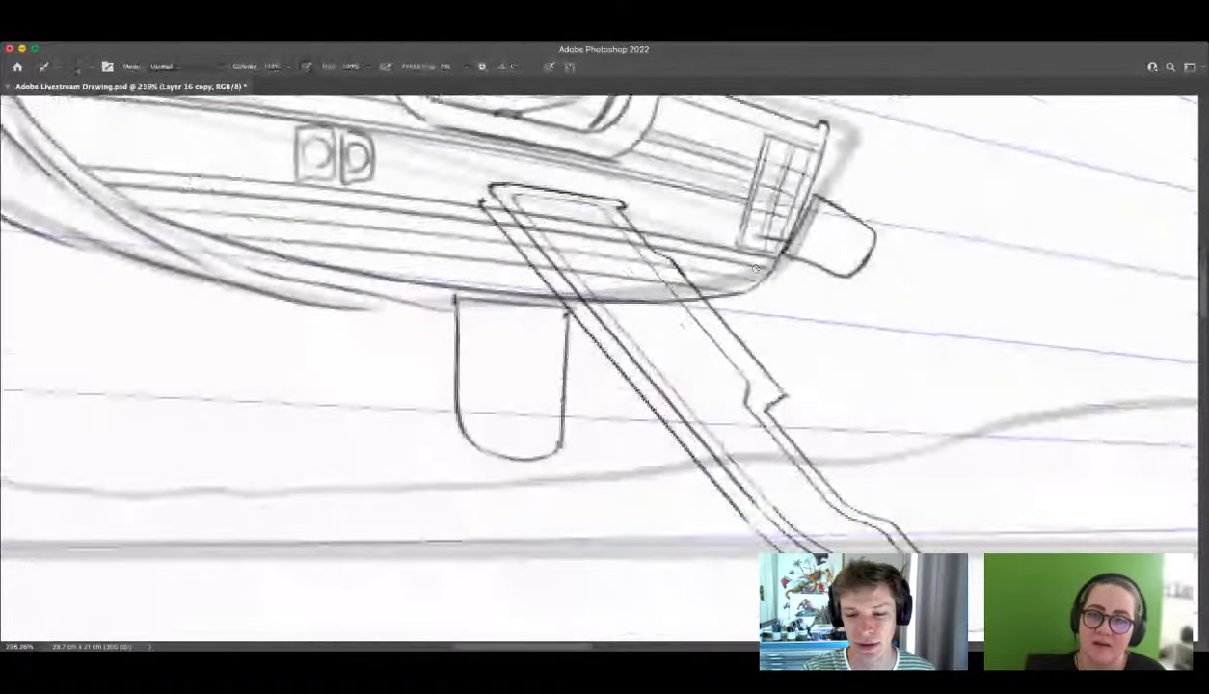
{"action": "left_click_drag", "start_coordinate": [628, 248], "coordinate": [618, 285]}
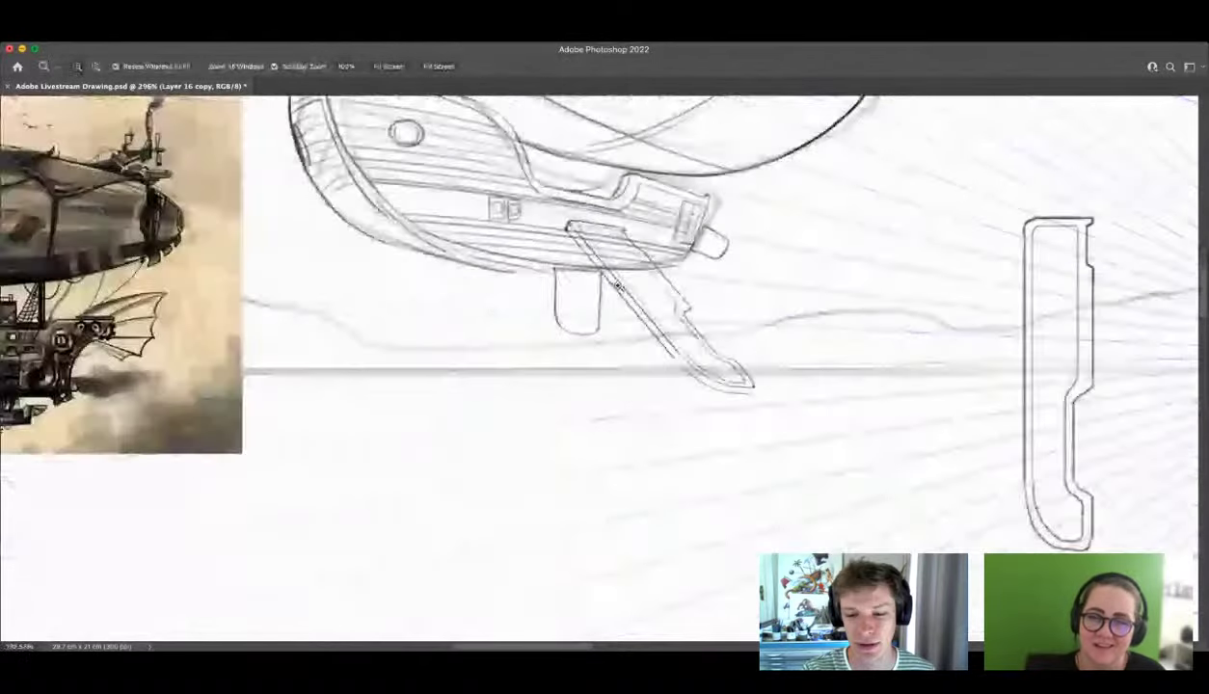
{"action": "left_click", "coordinate": [617, 287]}
{"action": "key", "text": "b"}
{"action": "key", "text": "z"}
{"action": "left_click", "coordinate": [739, 450], "text": "alt"}
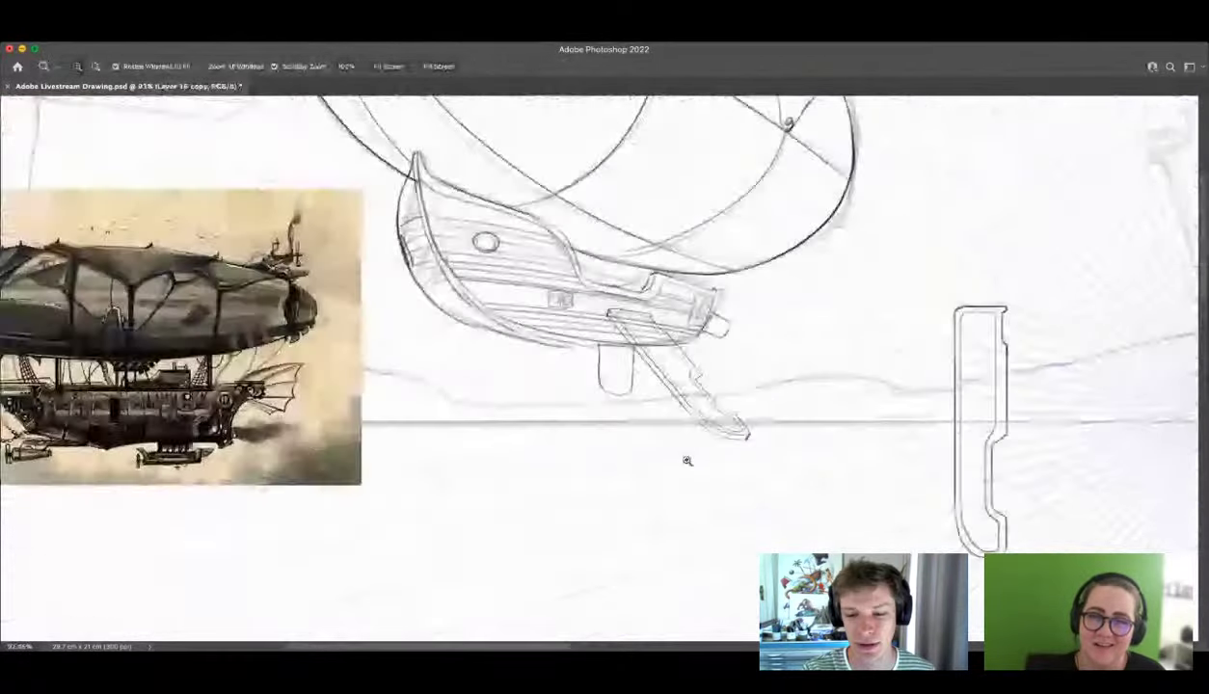
{"action": "left_click_drag", "start_coordinate": [628, 352], "coordinate": [696, 365]}
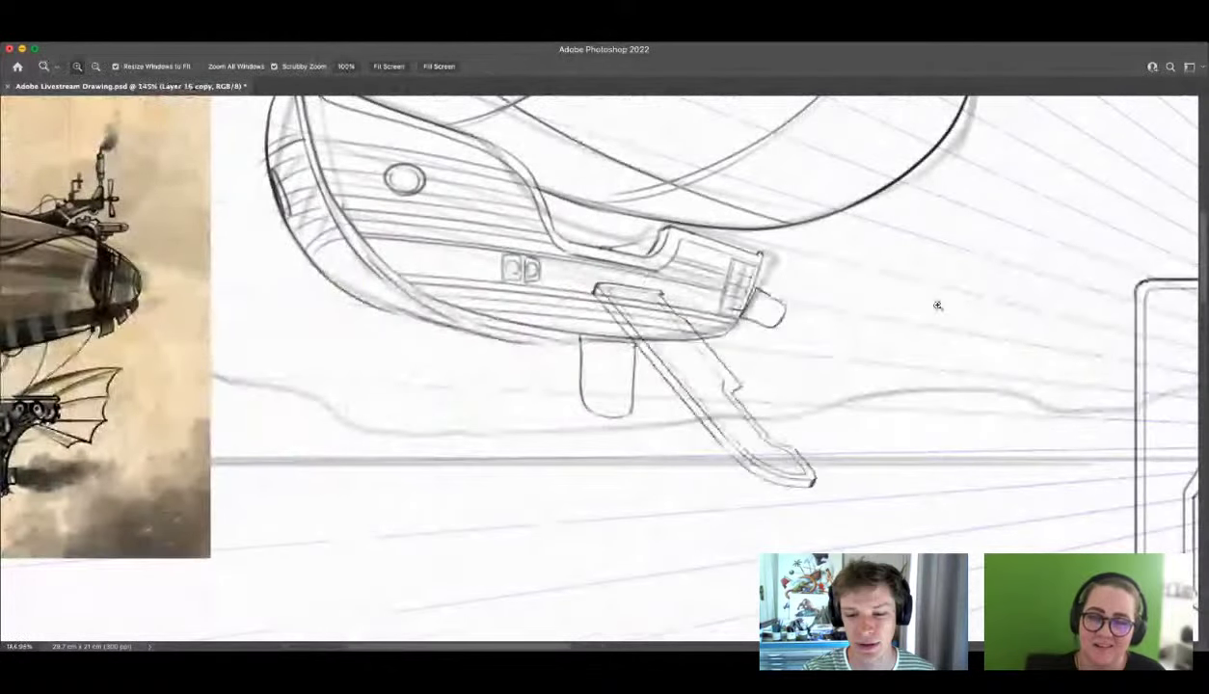
Step: Select the rear fin's silhouette with the Magic Wand and delete the gondola lines that run behind it
{"action": "key", "text": "w"}
{"action": "left_click", "coordinate": [790, 382]}
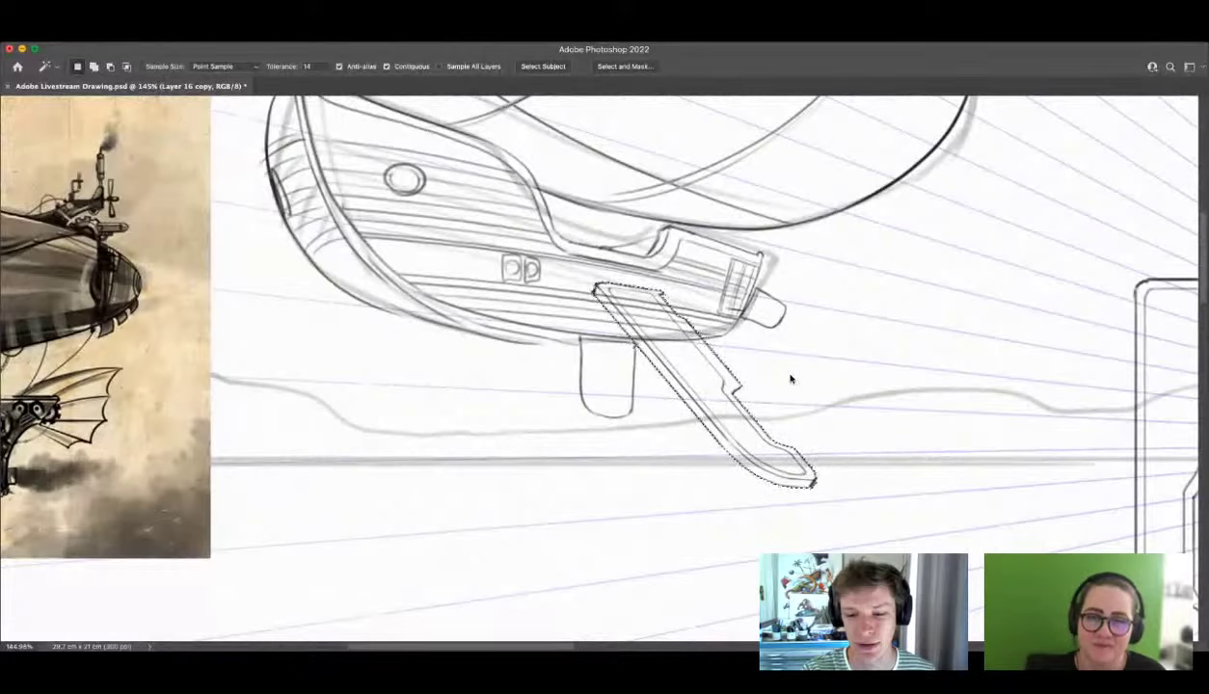
{"action": "left_click", "coordinate": [1022, 357]}
{"action": "left_click", "coordinate": [1022, 358]}
{"action": "left_click", "coordinate": [1043, 352]}
{"action": "key", "text": "Delete"}
{"action": "key", "text": "m"}
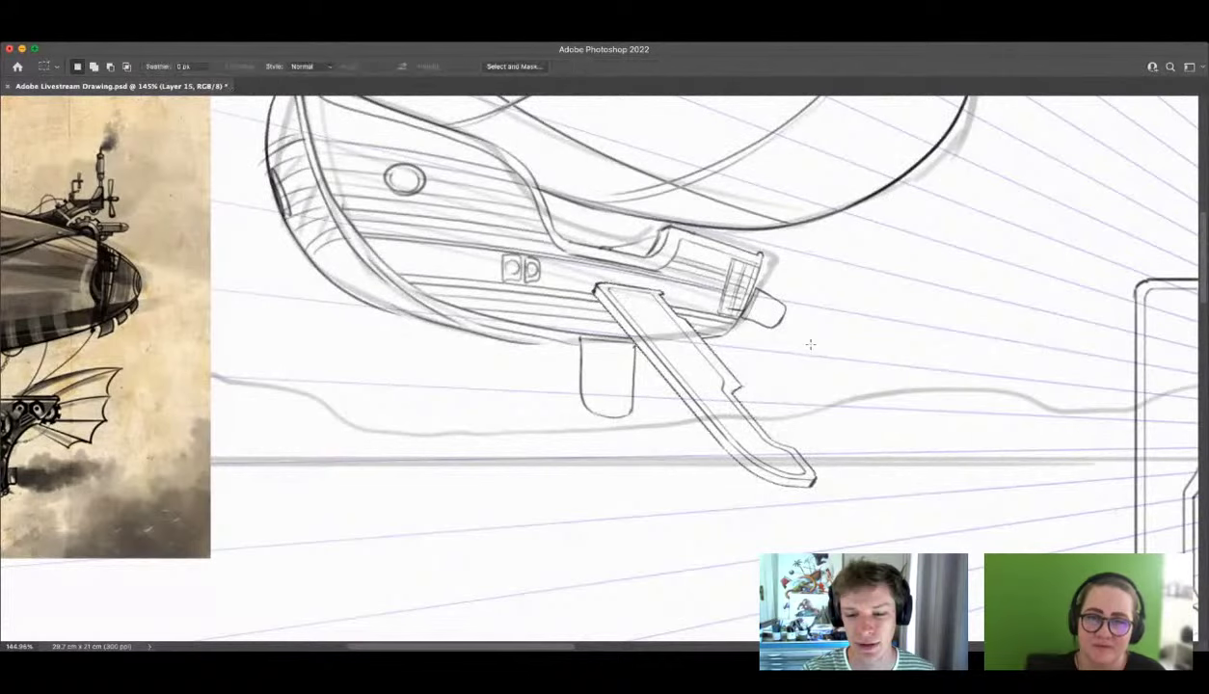
Step: Move the original upright fin from the empty space onto the middle of the gondola
{"action": "left_click_drag", "start_coordinate": [786, 424], "coordinate": [863, 424]}
{"action": "key", "text": "v"}
{"action": "left_click_drag", "start_coordinate": [988, 447], "coordinate": [560, 354]}
{"action": "key", "text": "z"}
{"action": "left_click_drag", "start_coordinate": [786, 344], "coordinate": [737, 353]}
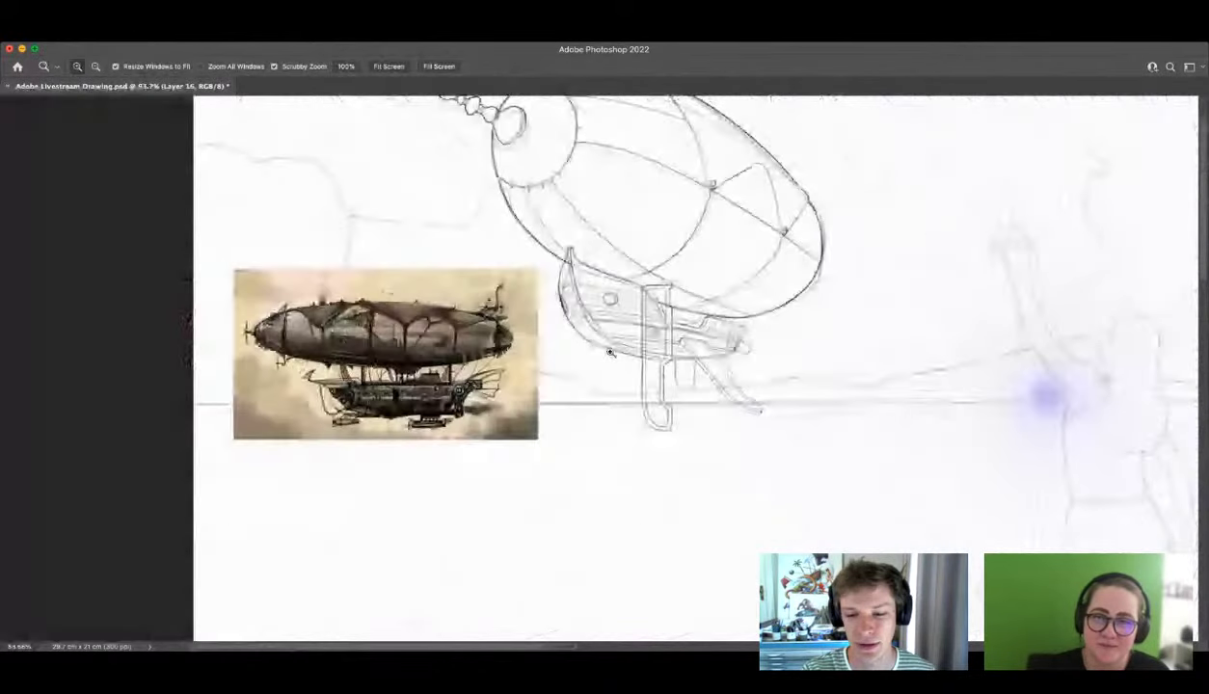
{"action": "left_click_drag", "start_coordinate": [608, 352], "coordinate": [653, 384]}
{"action": "key", "text": "v"}
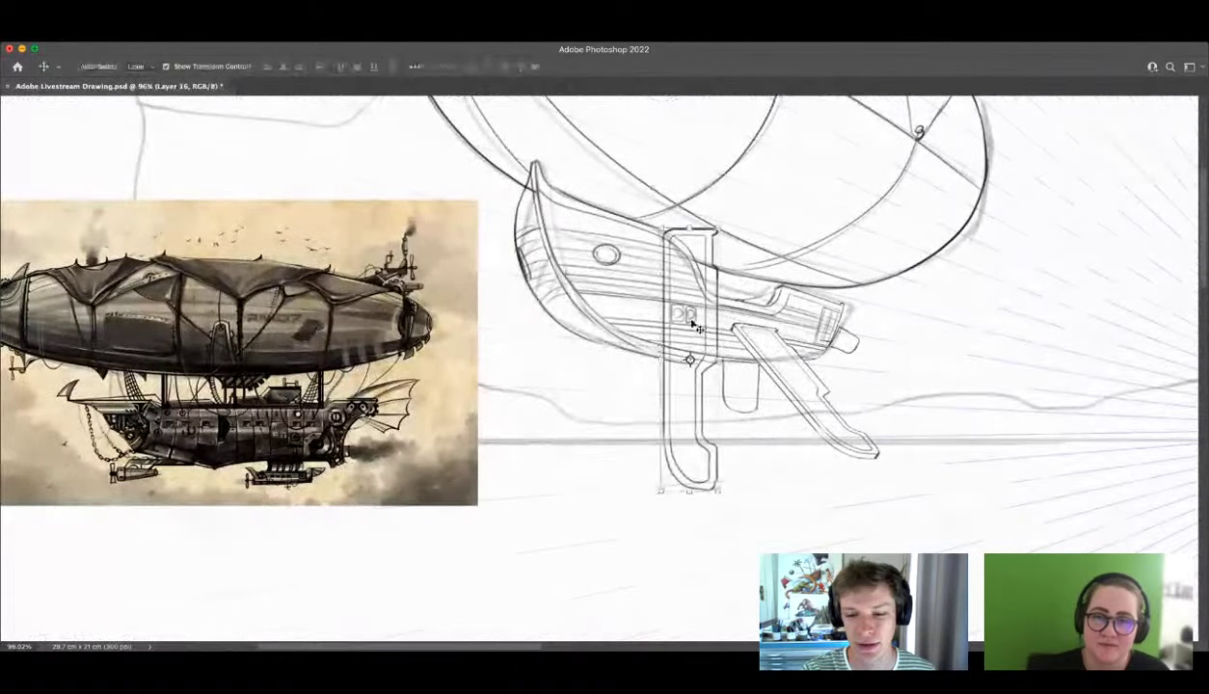
Step: Distort the upright fin into a shorter front fin slanting down and forward from beneath the gondola's hull
{"action": "left_click_drag", "start_coordinate": [693, 322], "coordinate": [562, 284]}
{"action": "left_click_drag", "start_coordinate": [587, 191], "coordinate": [698, 344]}
{"action": "mouse_move", "coordinate": [639, 390]}
{"action": "left_mouse_down"}
{"action": "mouse_move", "coordinate": [630, 395]}
{"action": "mouse_move", "coordinate": [646, 389]}
{"action": "left_mouse_up"}
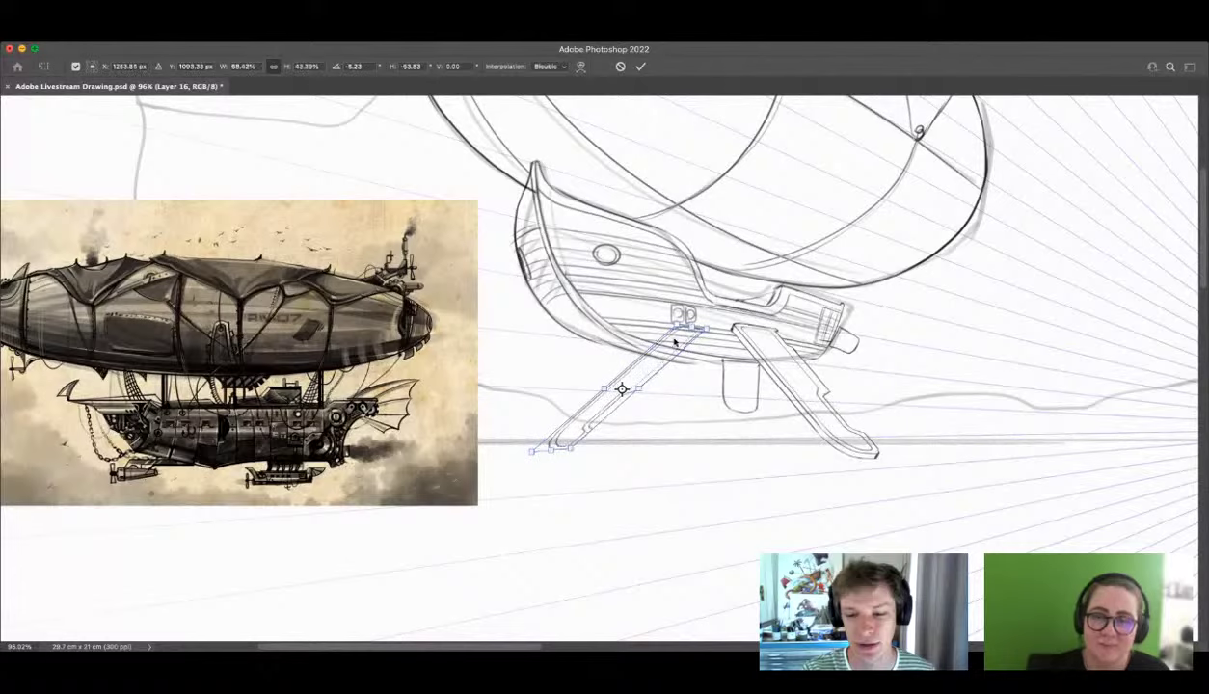
{"action": "left_click_drag", "start_coordinate": [571, 448], "coordinate": [586, 440]}
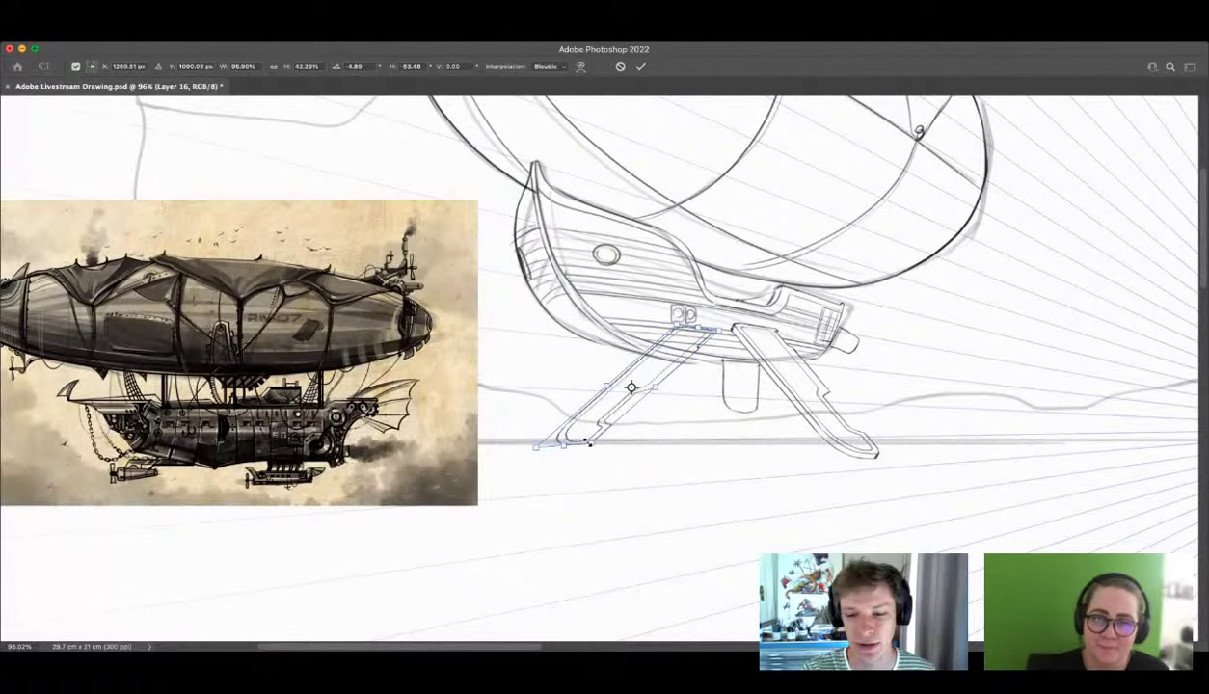
{"action": "mouse_move", "coordinate": [638, 382]}
{"action": "left_mouse_down"}
{"action": "mouse_move", "coordinate": [621, 381]}
{"action": "mouse_move", "coordinate": [617, 359]}
{"action": "mouse_move", "coordinate": [699, 286]}
{"action": "mouse_move", "coordinate": [459, 487]}
{"action": "left_mouse_up"}
{"action": "key", "text": "Return"}
Step: Lasso the front fin's outer edge, offset a copy slightly outward to show its thickness, and deselect
{"action": "key", "text": "l"}
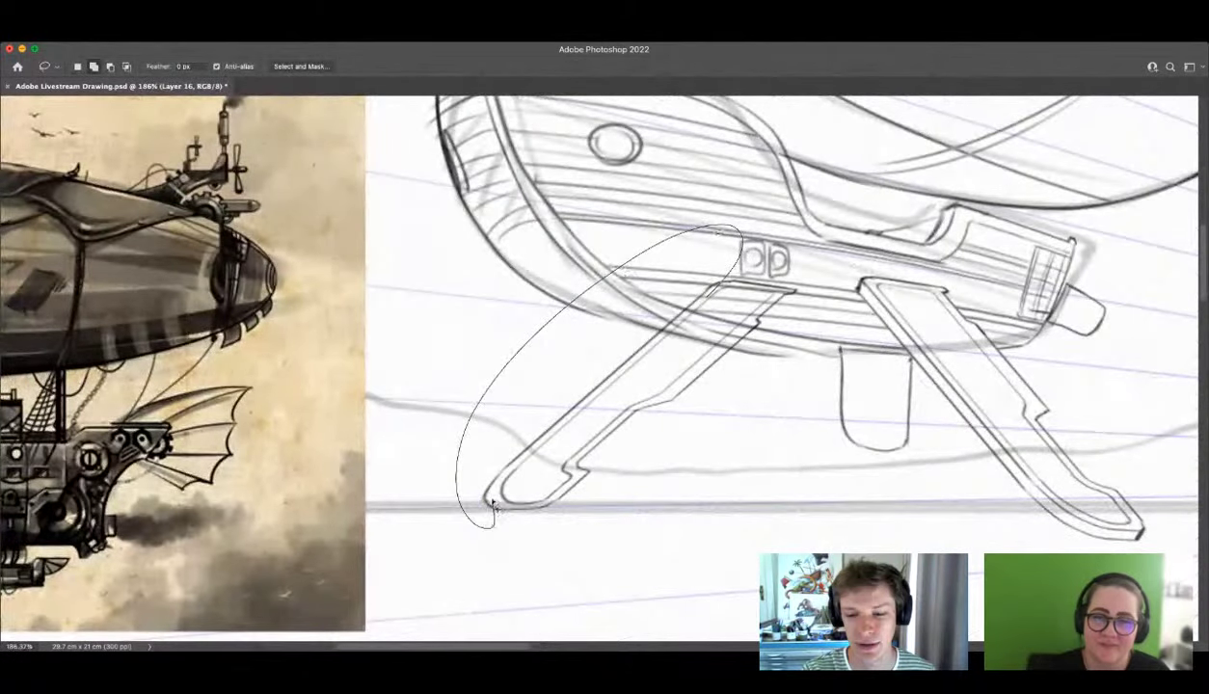
{"action": "mouse_move", "coordinate": [677, 331]}
{"action": "left_mouse_down"}
{"action": "mouse_move", "coordinate": [724, 277]}
{"action": "mouse_move", "coordinate": [708, 281]}
{"action": "left_mouse_up"}
{"action": "key", "text": "v"}
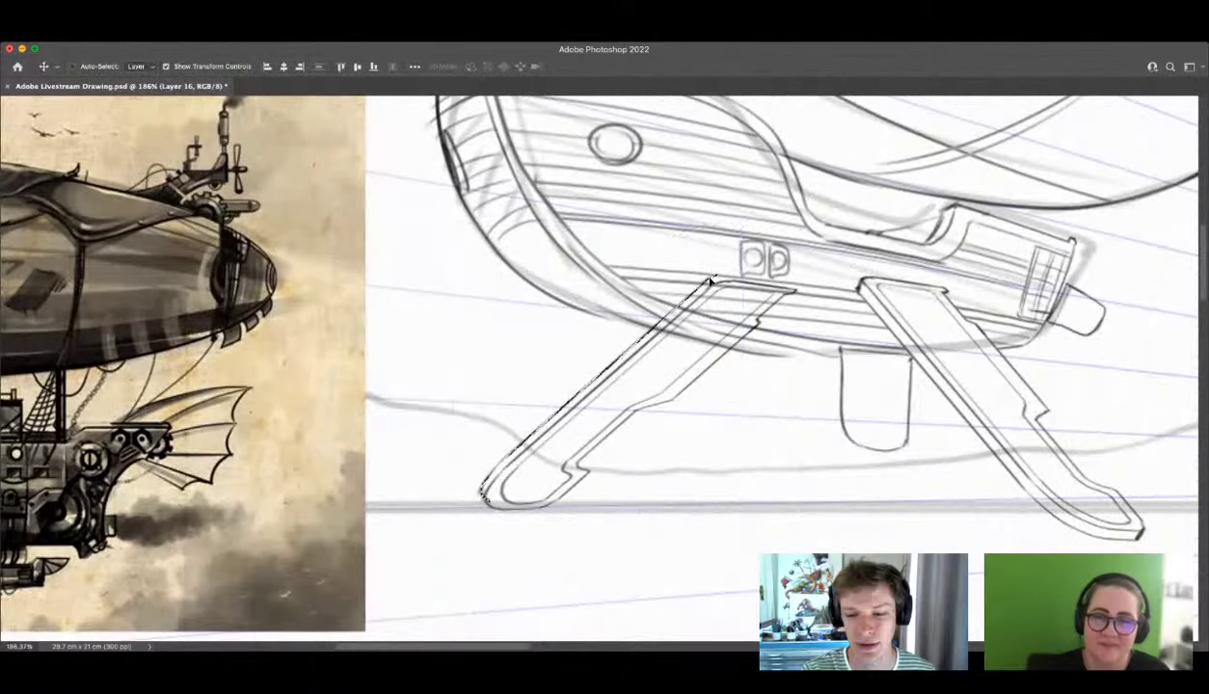
{"action": "key", "text": "ctrl+t"}
{"action": "key", "text": "super+d"}
Step: Erase the upper part of the front fin where it overlaps the hull, so it emerges from behind the gondola
{"action": "key", "text": "m"}
{"action": "key", "text": "z"}
{"action": "left_click_drag", "start_coordinate": [646, 422], "coordinate": [386, 422]}
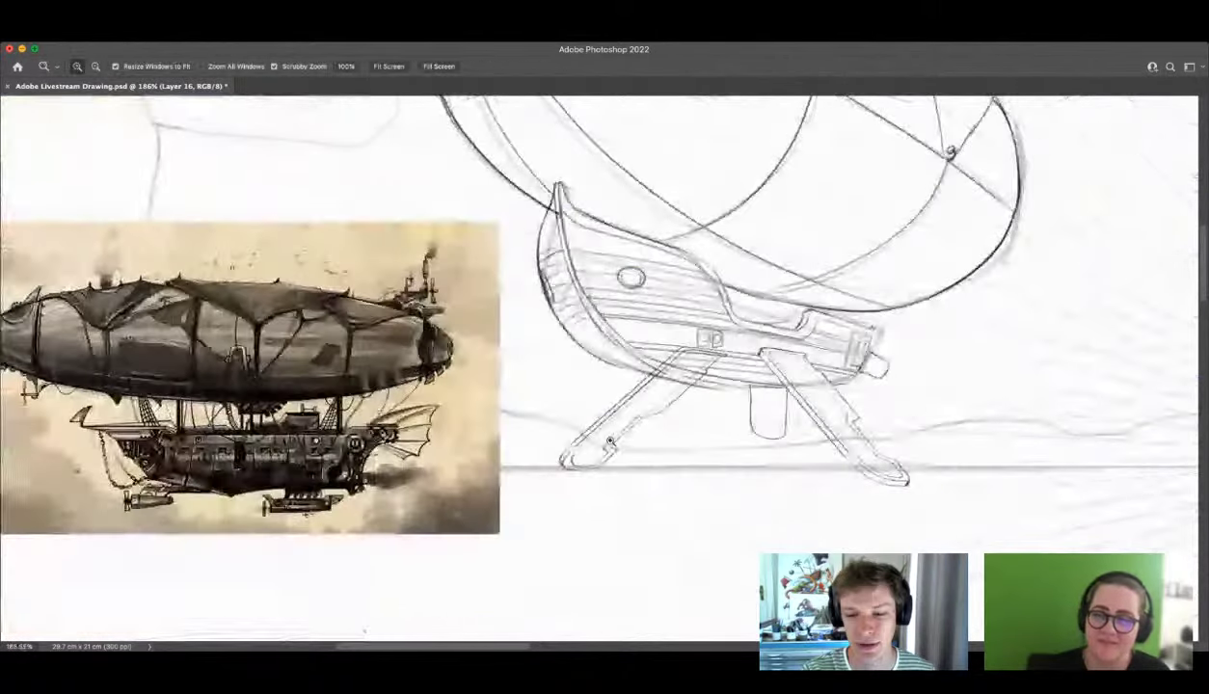
{"action": "left_click_drag", "start_coordinate": [773, 348], "coordinate": [1047, 318]}
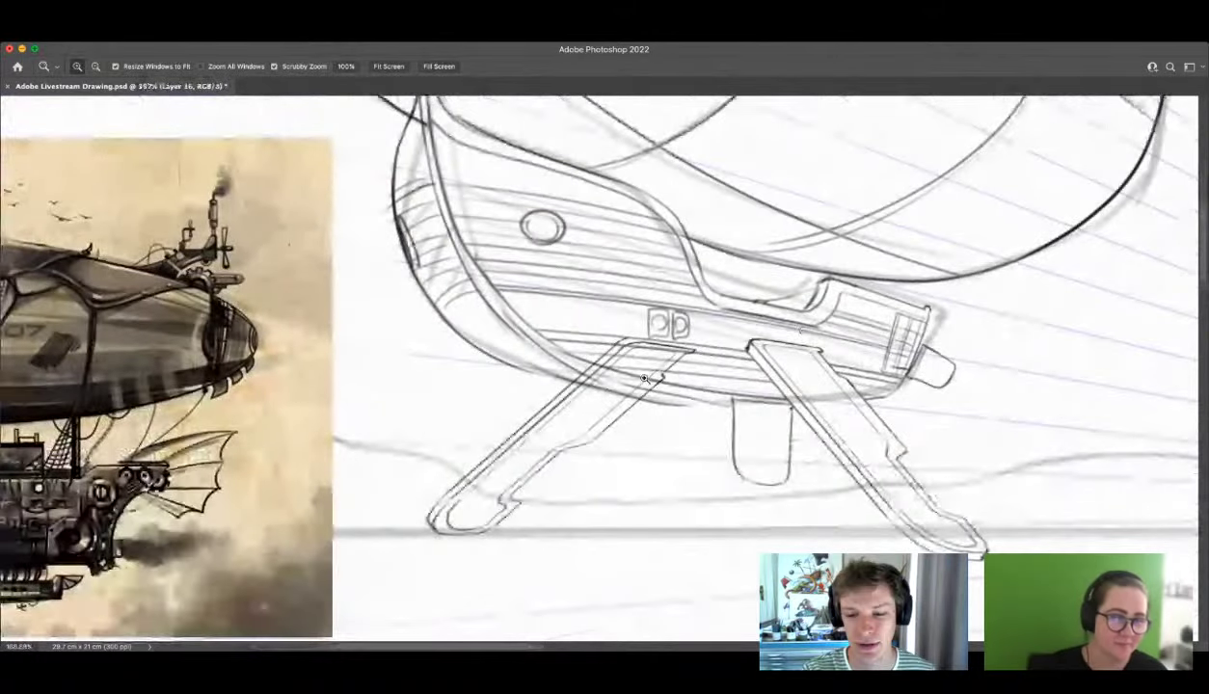
{"action": "key", "text": "b"}
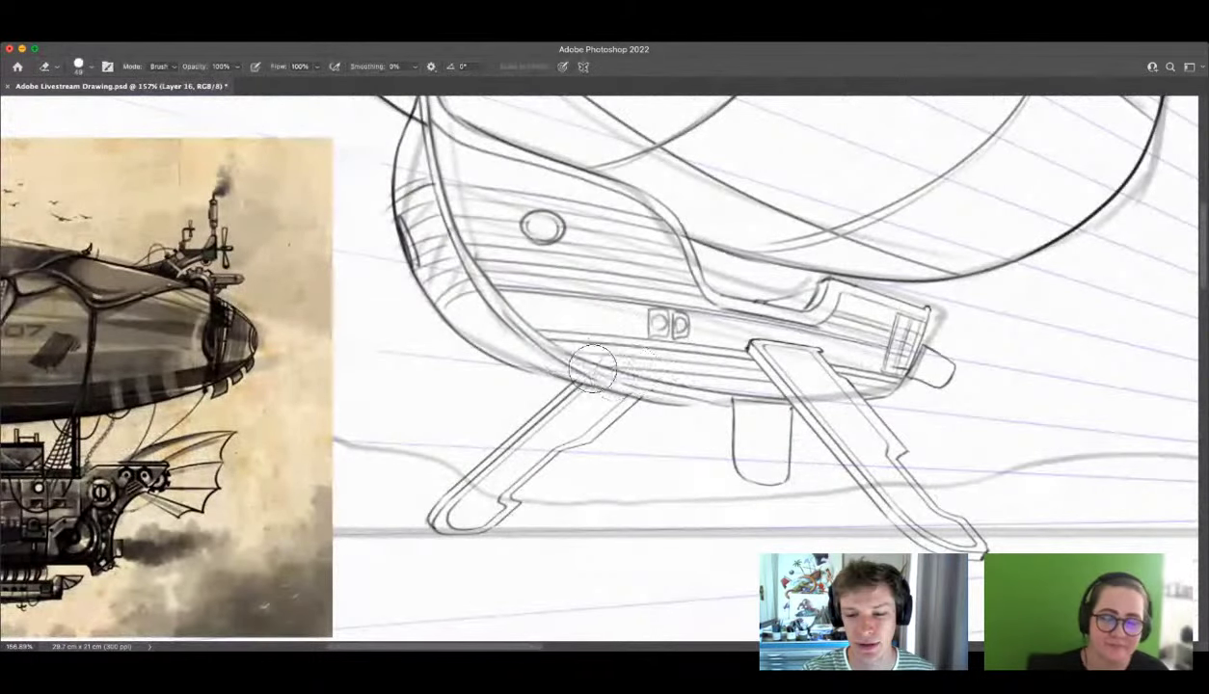
Step: Examine the airship with both slanted fins close up and within the whole composition
{"action": "key", "text": "z"}
{"action": "mouse_move", "coordinate": [700, 416]}
{"action": "left_mouse_down"}
{"action": "mouse_move", "coordinate": [591, 420]}
{"action": "mouse_move", "coordinate": [738, 434]}
{"action": "mouse_move", "coordinate": [1042, 299]}
{"action": "left_mouse_up"}
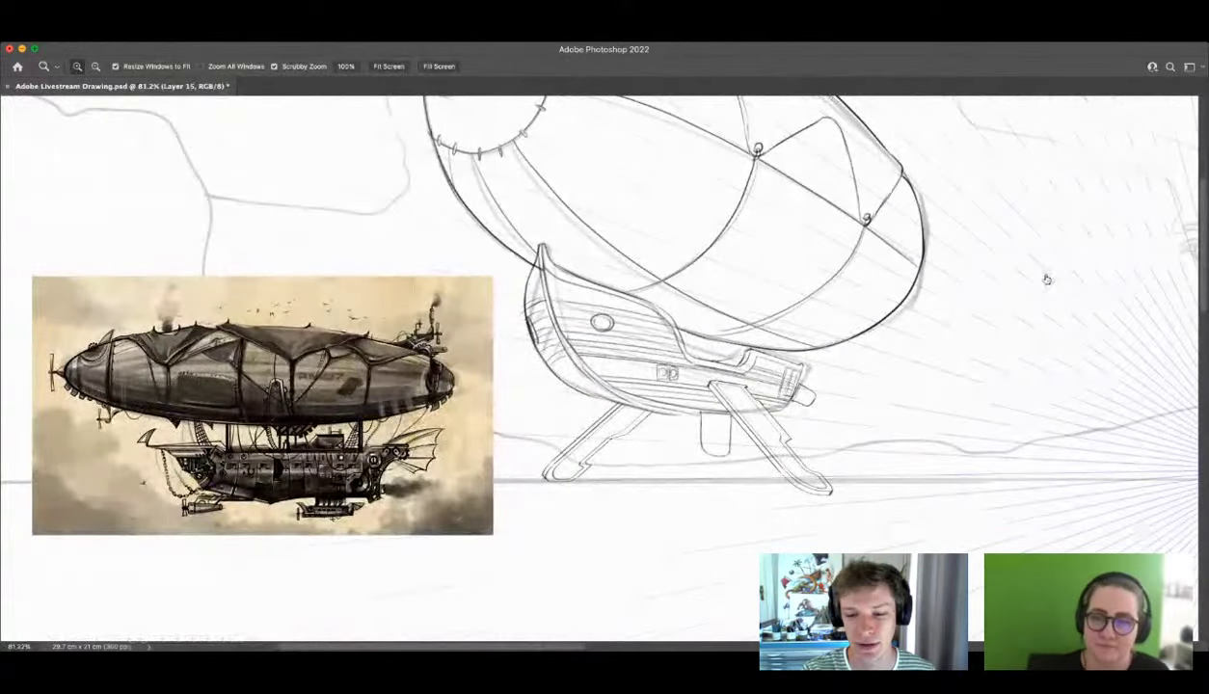
{"action": "mouse_move", "coordinate": [772, 379]}
{"action": "left_mouse_down"}
{"action": "mouse_move", "coordinate": [684, 378]}
{"action": "mouse_move", "coordinate": [811, 453]}
{"action": "left_mouse_up"}
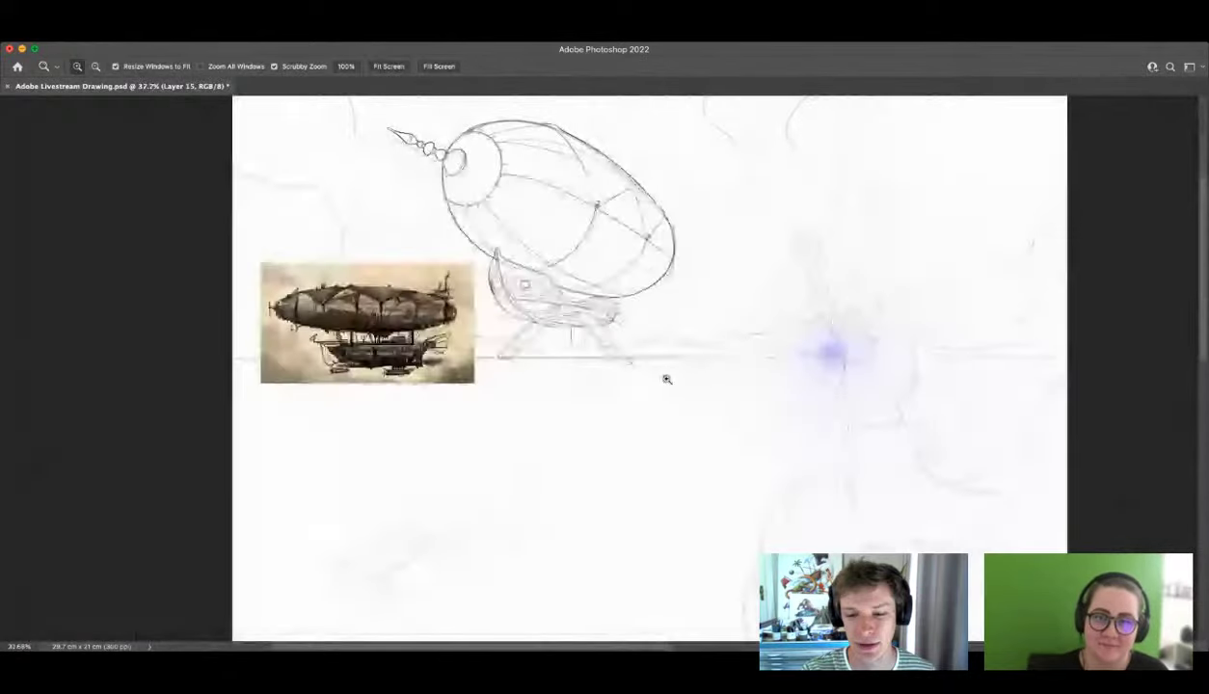
{"action": "left_click_drag", "start_coordinate": [571, 272], "coordinate": [625, 314]}
{"action": "left_click_drag", "start_coordinate": [722, 407], "coordinate": [590, 299]}
{"action": "left_click_drag", "start_coordinate": [583, 289], "coordinate": [791, 426]}
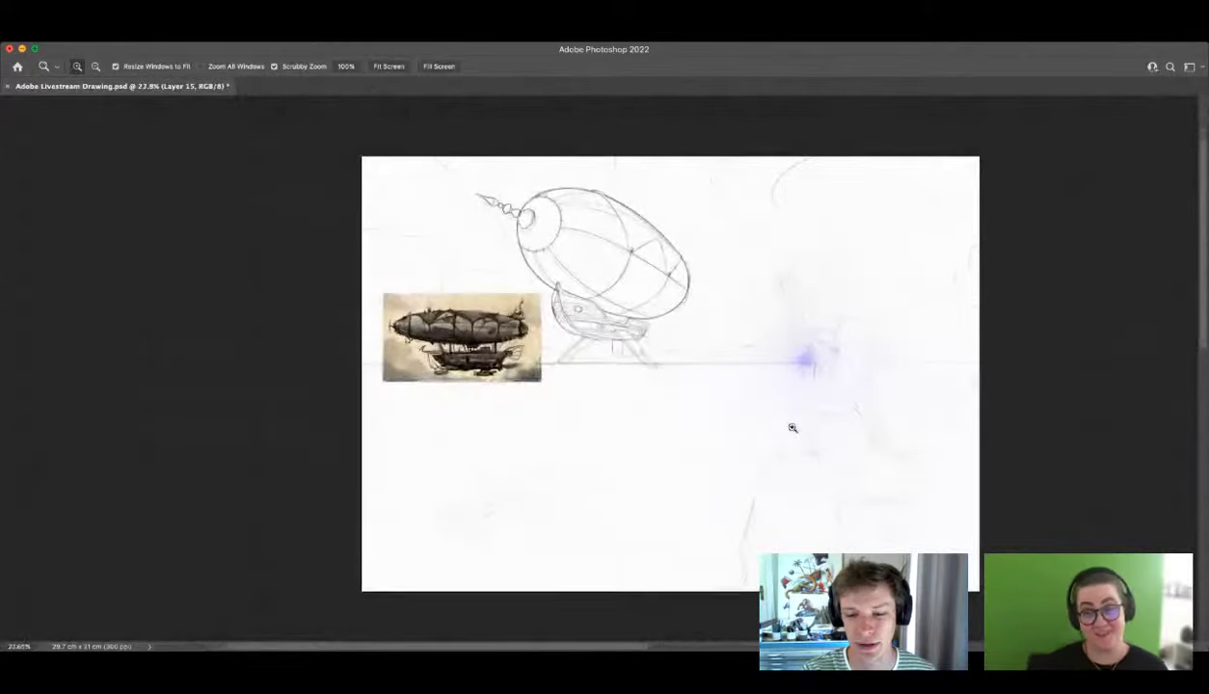
{"action": "left_click_drag", "start_coordinate": [665, 409], "coordinate": [767, 356]}
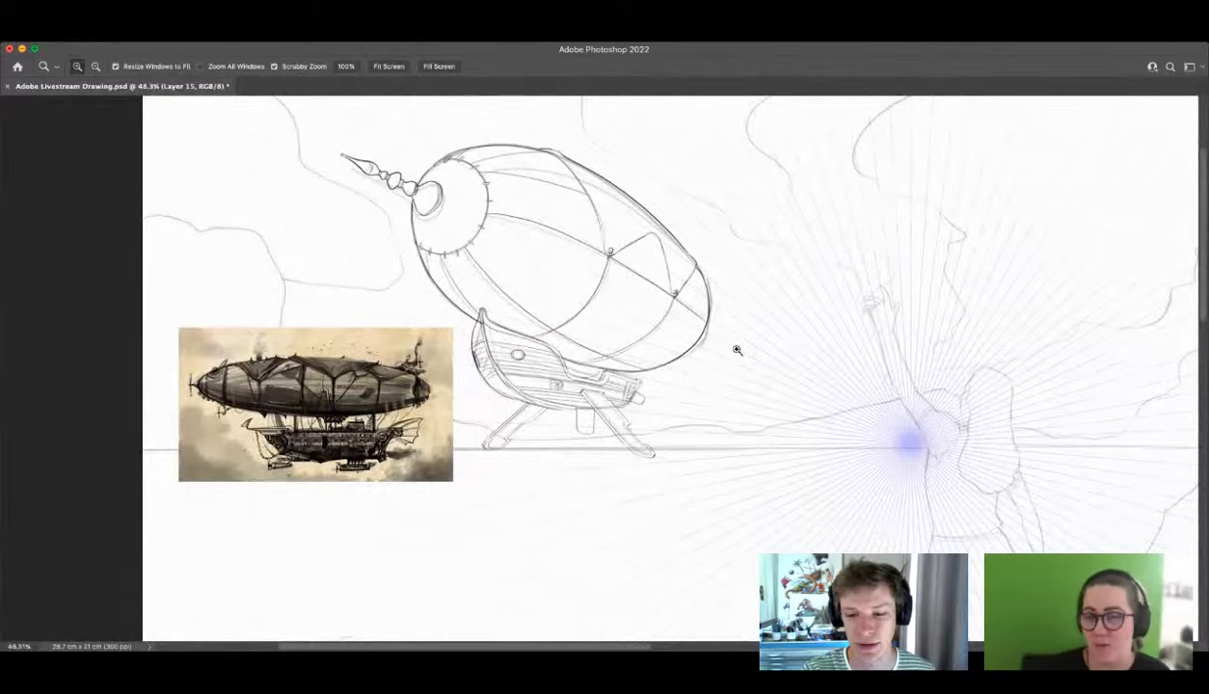
{"action": "mouse_move", "coordinate": [737, 350]}
{"action": "left_mouse_down"}
{"action": "mouse_move", "coordinate": [675, 359]}
{"action": "mouse_move", "coordinate": [752, 362]}
{"action": "left_mouse_up"}
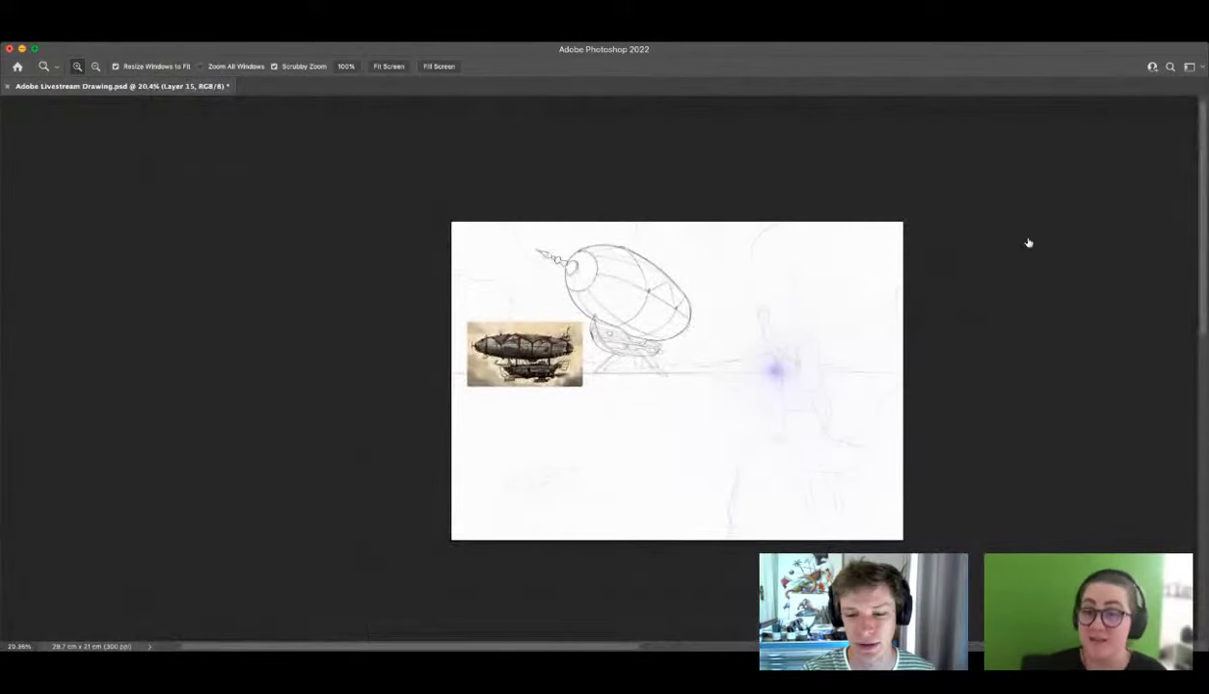
{"action": "mouse_move", "coordinate": [650, 338]}
{"action": "left_mouse_down"}
{"action": "mouse_move", "coordinate": [742, 378]}
{"action": "mouse_move", "coordinate": [821, 357]}
{"action": "left_mouse_up"}
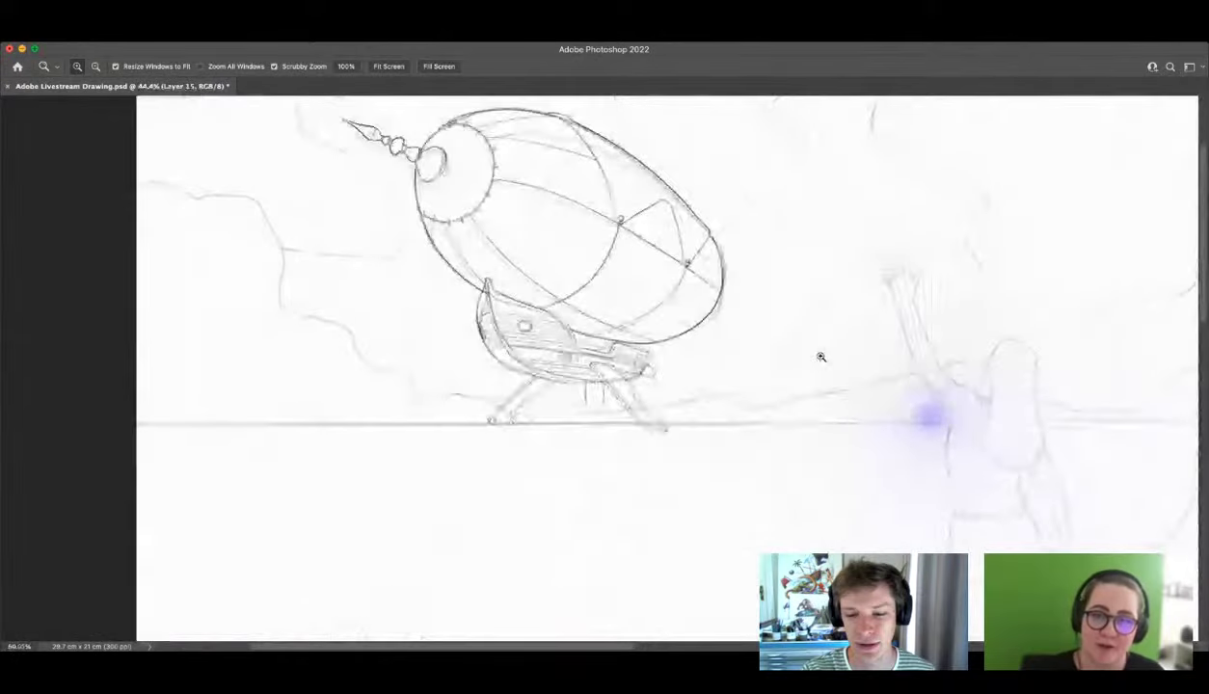
Step: Hide the airship reference picture and the perspective guide lines, keeping the rough scene sketch shown around the airship
{"action": "left_click", "coordinate": [1028, 317]}
{"action": "left_click", "coordinate": [1027, 317]}
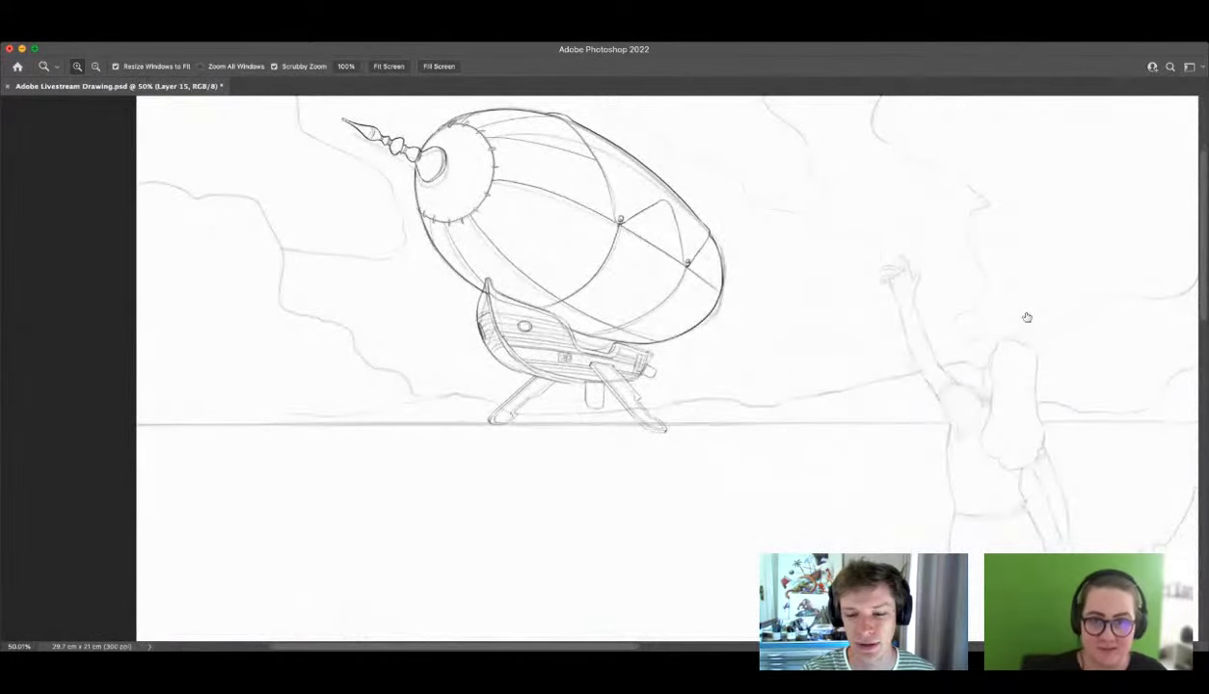
{"action": "left_click", "coordinate": [1027, 316]}
{"action": "mouse_move", "coordinate": [672, 318]}
{"action": "left_mouse_down"}
{"action": "mouse_move", "coordinate": [648, 277]}
{"action": "mouse_move", "coordinate": [687, 330]}
{"action": "mouse_move", "coordinate": [624, 282]}
{"action": "mouse_move", "coordinate": [788, 335]}
{"action": "mouse_move", "coordinate": [749, 326]}
{"action": "mouse_move", "coordinate": [858, 342]}
{"action": "mouse_move", "coordinate": [602, 237]}
{"action": "mouse_move", "coordinate": [630, 270]}
{"action": "mouse_move", "coordinate": [1033, 342]}
{"action": "left_mouse_up"}
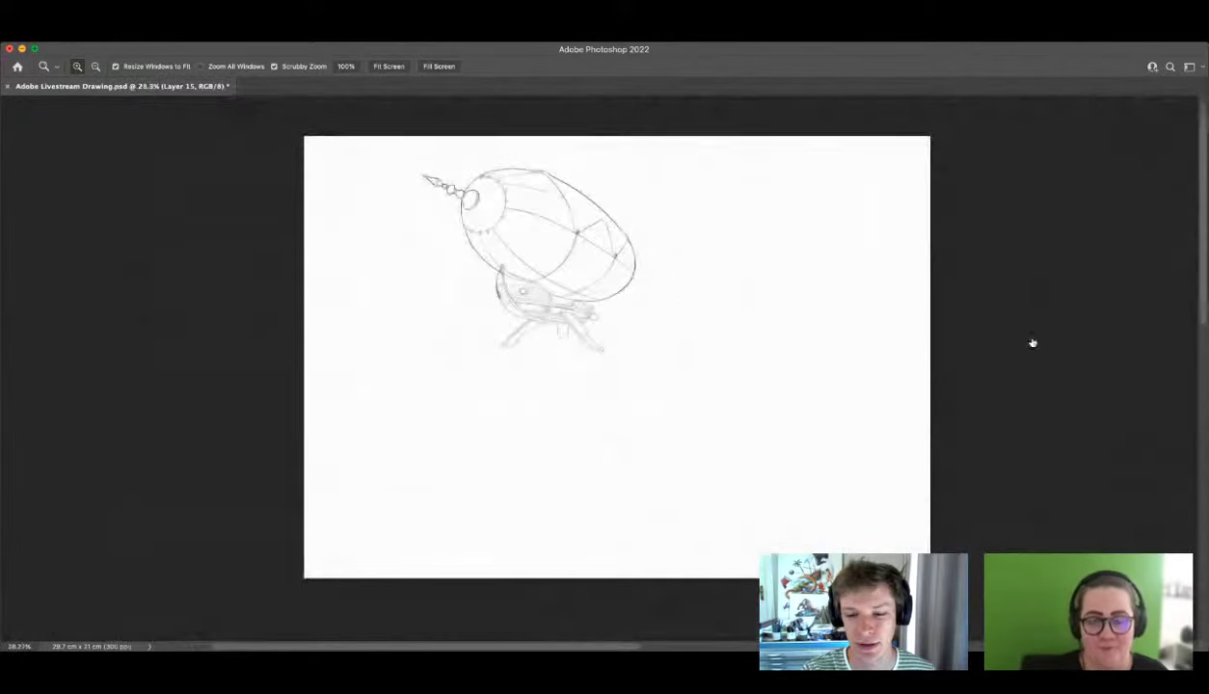
{"action": "left_click", "coordinate": [754, 347], "text": "alt"}
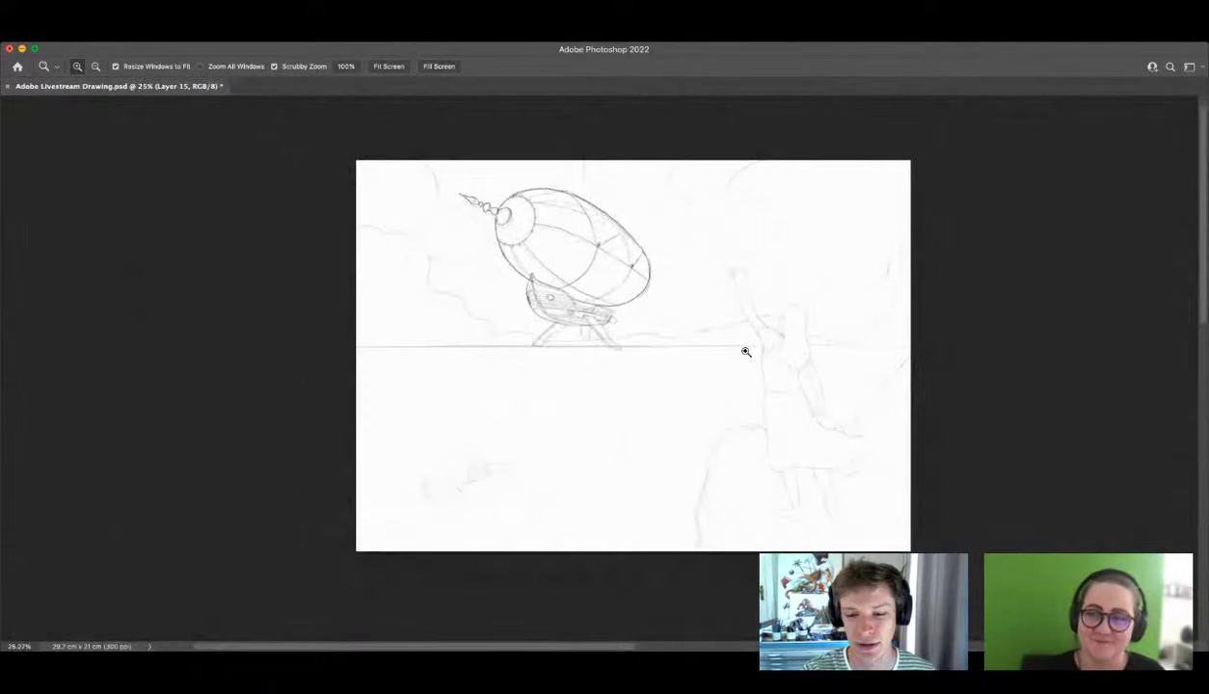
{"action": "left_click", "coordinate": [708, 255]}
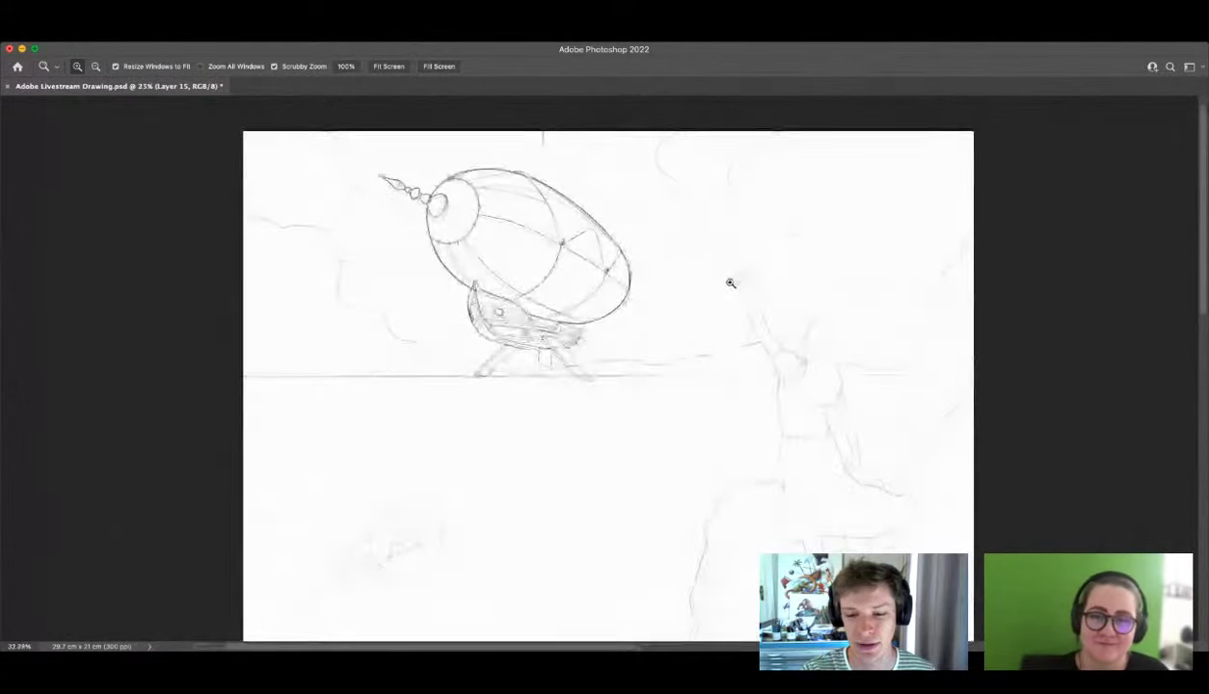
{"action": "left_click_drag", "start_coordinate": [752, 302], "coordinate": [681, 336]}
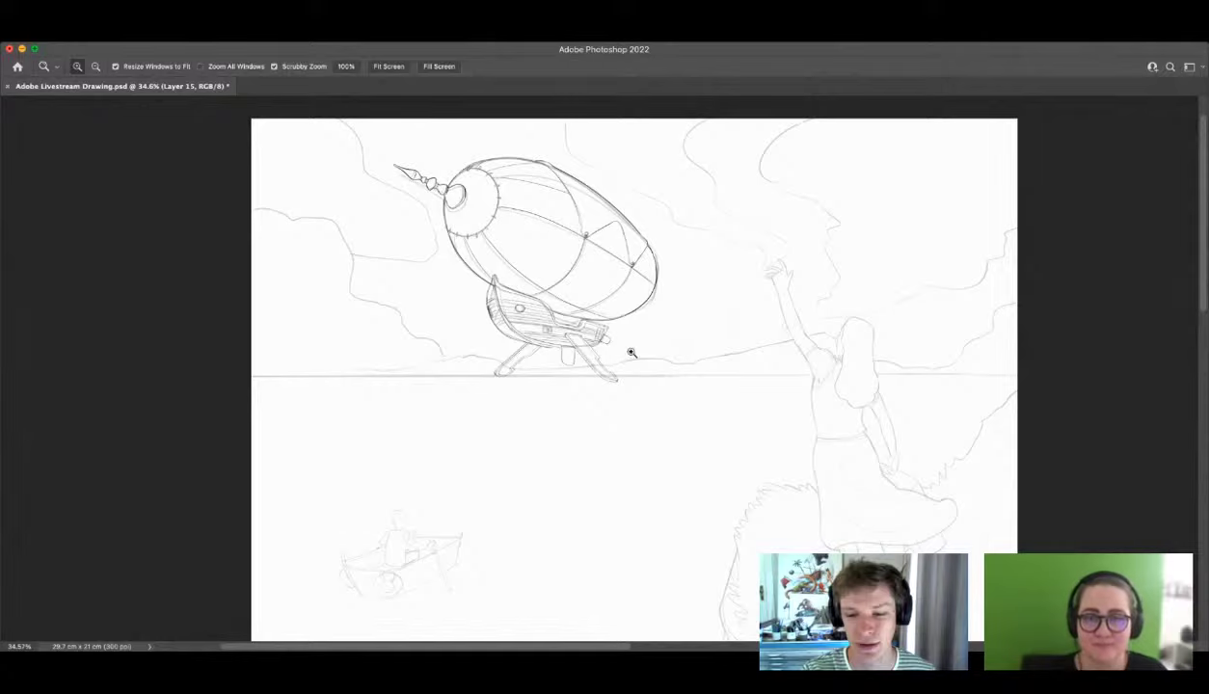
Step: Draw a straight perspective line from the top of the woman's head down to the horizon beside her
{"action": "left_click_drag", "start_coordinate": [631, 353], "coordinate": [704, 390]}
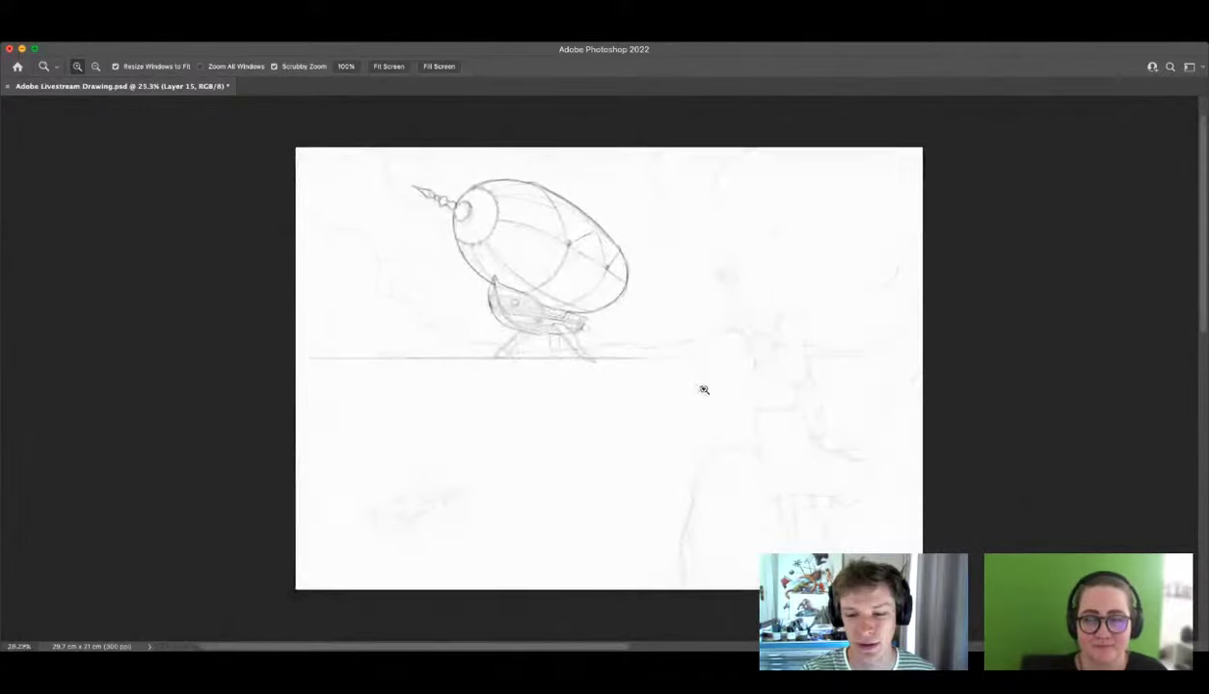
{"action": "mouse_move", "coordinate": [761, 342]}
{"action": "left_mouse_down"}
{"action": "mouse_move", "coordinate": [779, 325]}
{"action": "mouse_move", "coordinate": [782, 363]}
{"action": "mouse_move", "coordinate": [749, 383]}
{"action": "mouse_move", "coordinate": [710, 327]}
{"action": "mouse_move", "coordinate": [723, 375]}
{"action": "mouse_move", "coordinate": [807, 338]}
{"action": "mouse_move", "coordinate": [752, 359]}
{"action": "left_mouse_up"}
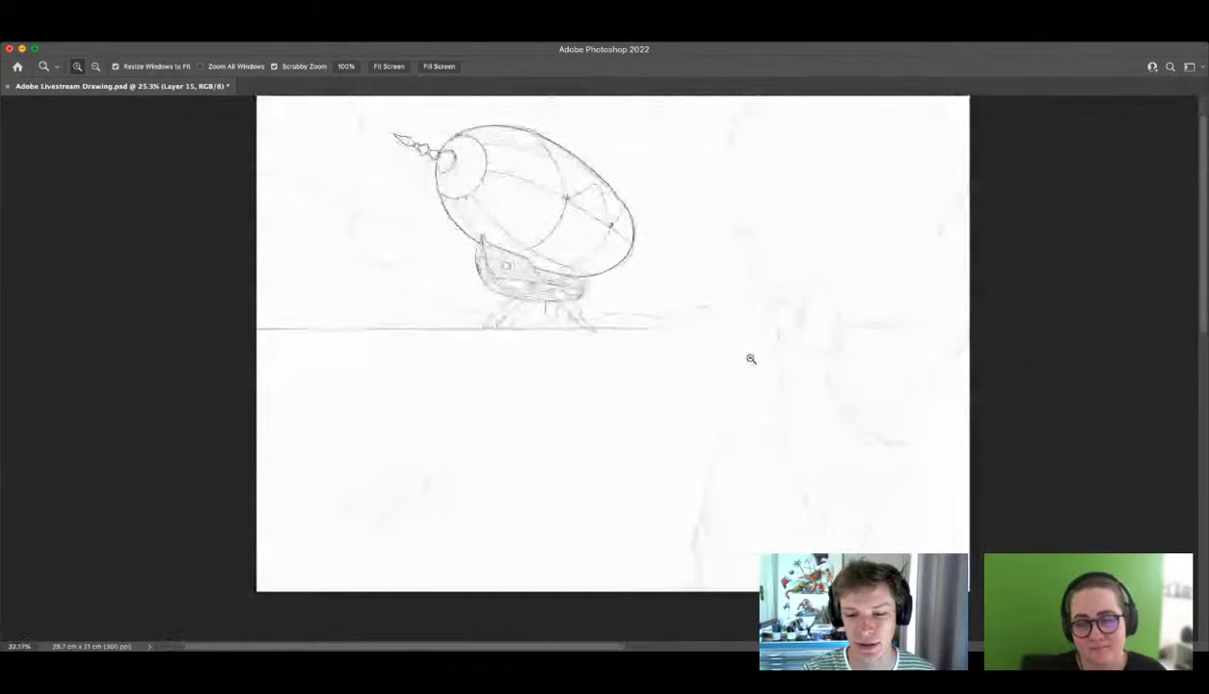
{"action": "left_click", "coordinate": [1028, 279]}
{"action": "left_click", "coordinate": [1029, 279]}
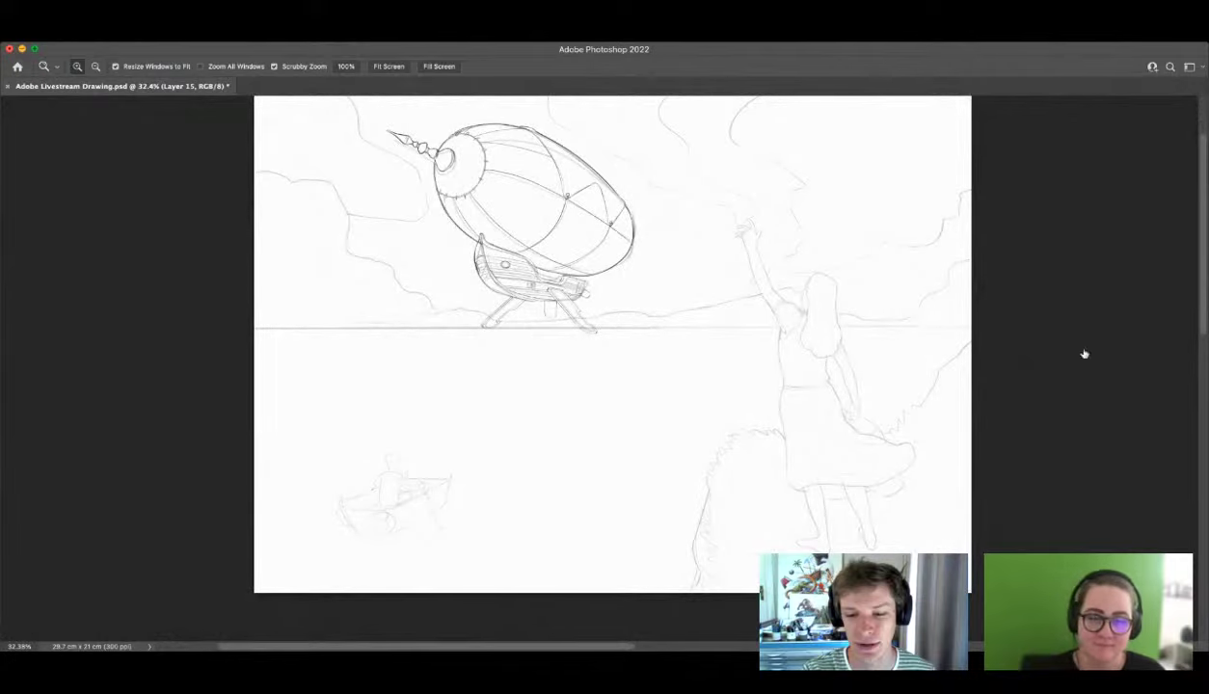
{"action": "left_click_drag", "start_coordinate": [818, 388], "coordinate": [792, 279]}
{"action": "key", "text": "b"}
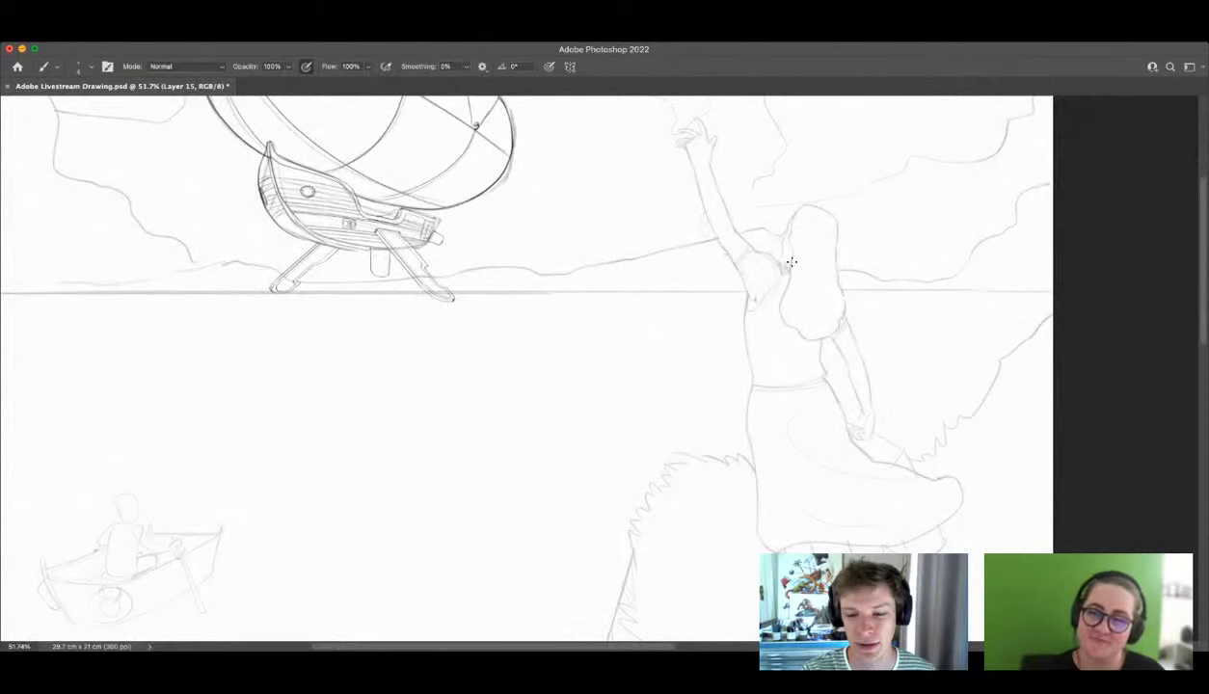
{"action": "key", "text": "z"}
{"action": "mouse_move", "coordinate": [738, 375]}
{"action": "left_mouse_down"}
{"action": "mouse_move", "coordinate": [714, 379]}
{"action": "mouse_move", "coordinate": [750, 353]}
{"action": "mouse_move", "coordinate": [764, 277]}
{"action": "mouse_move", "coordinate": [781, 301]}
{"action": "mouse_move", "coordinate": [808, 285]}
{"action": "left_mouse_up"}
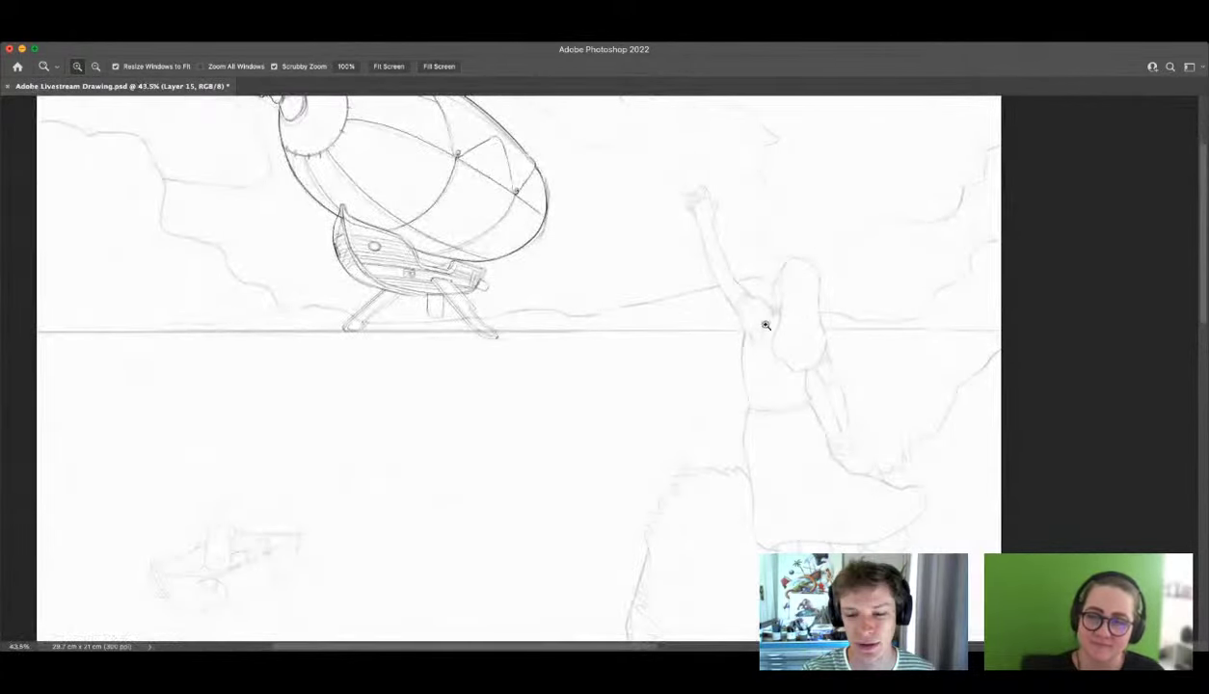
{"action": "mouse_move", "coordinate": [747, 357]}
{"action": "left_mouse_down"}
{"action": "mouse_move", "coordinate": [767, 345]}
{"action": "mouse_move", "coordinate": [748, 345]}
{"action": "mouse_move", "coordinate": [778, 348]}
{"action": "mouse_move", "coordinate": [804, 381]}
{"action": "left_mouse_up"}
{"action": "key", "text": "b"}
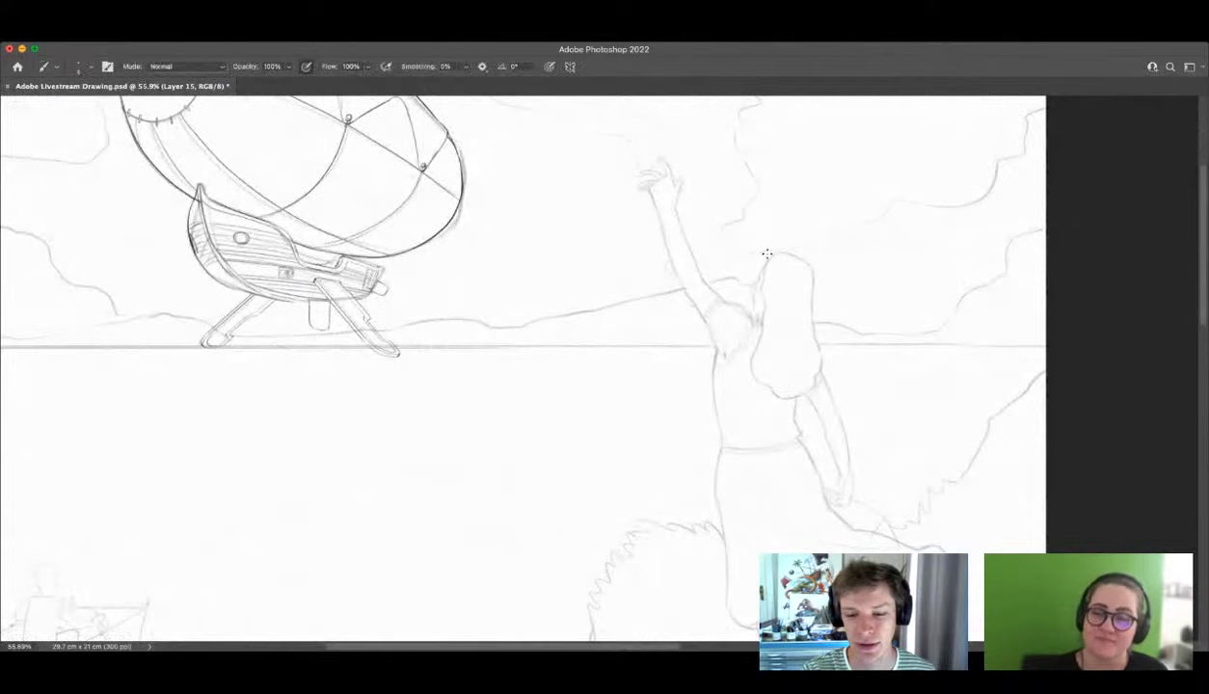
{"action": "mouse_move", "coordinate": [716, 272]}
{"action": "left_mouse_down"}
{"action": "mouse_move", "coordinate": [767, 258]}
{"action": "mouse_move", "coordinate": [575, 331]}
{"action": "left_mouse_up"}
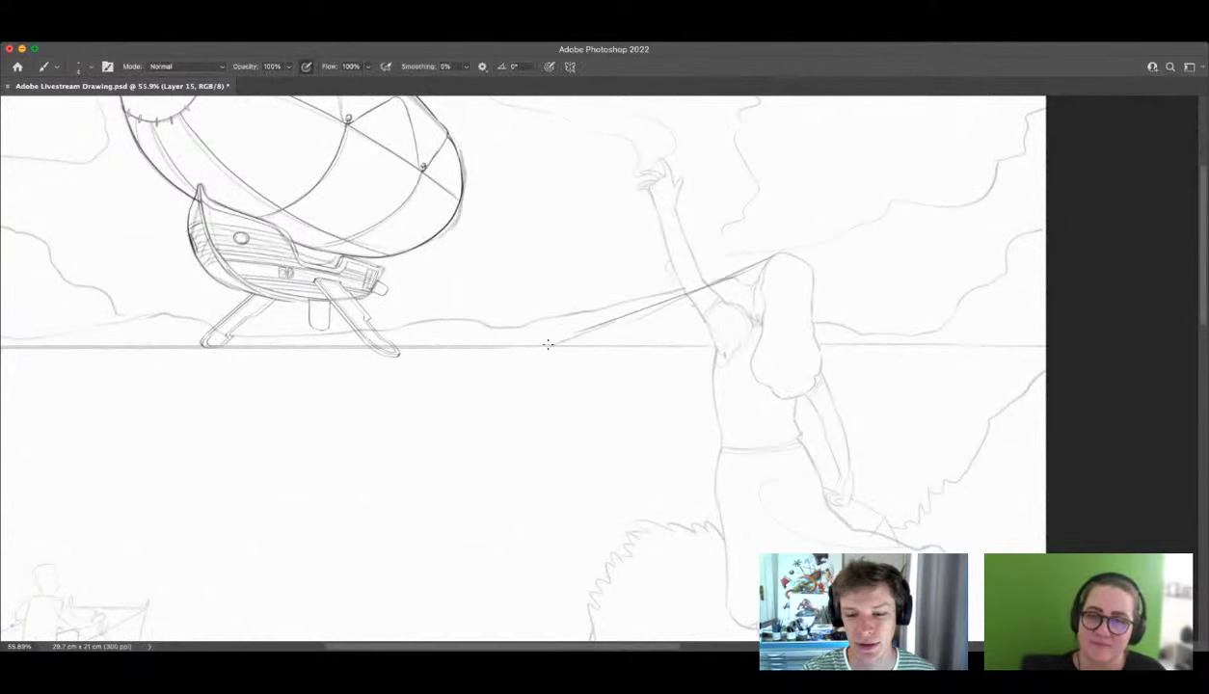
Step: Draw a second perspective line from the same horizon point down to the ground level of the woman's feet
{"action": "key", "text": "z"}
{"action": "left_click_drag", "start_coordinate": [723, 300], "coordinate": [668, 306]}
{"action": "left_click_drag", "start_coordinate": [821, 421], "coordinate": [874, 421]}
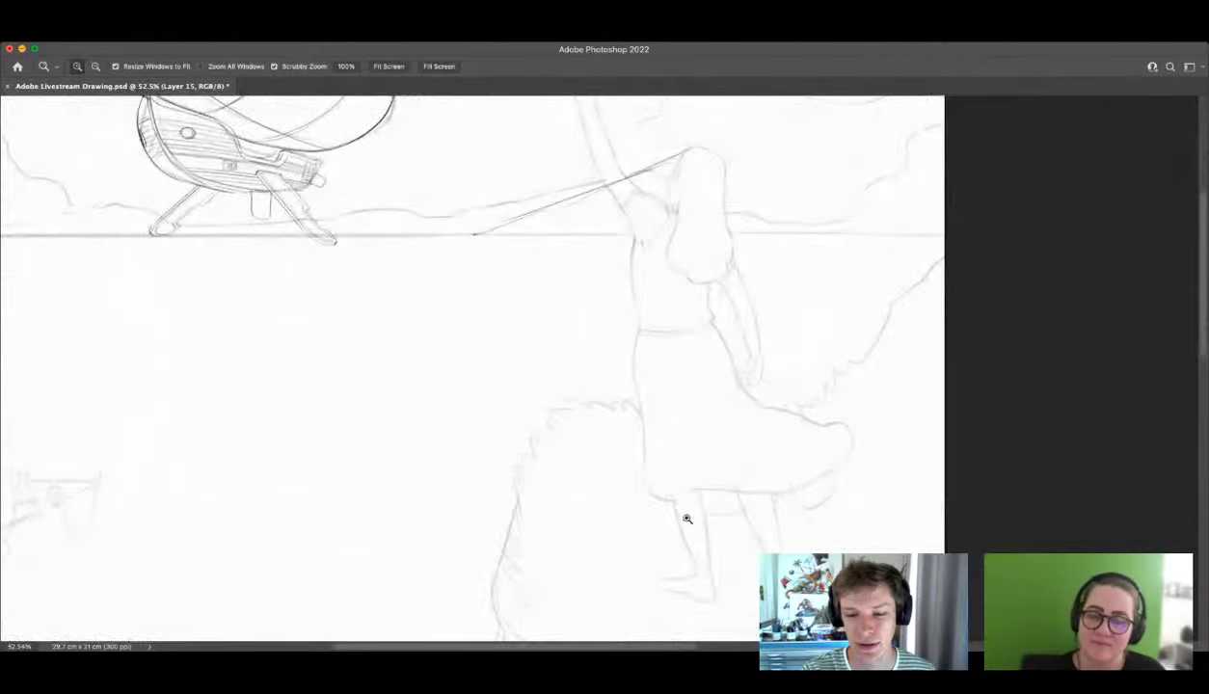
{"action": "key", "text": "b"}
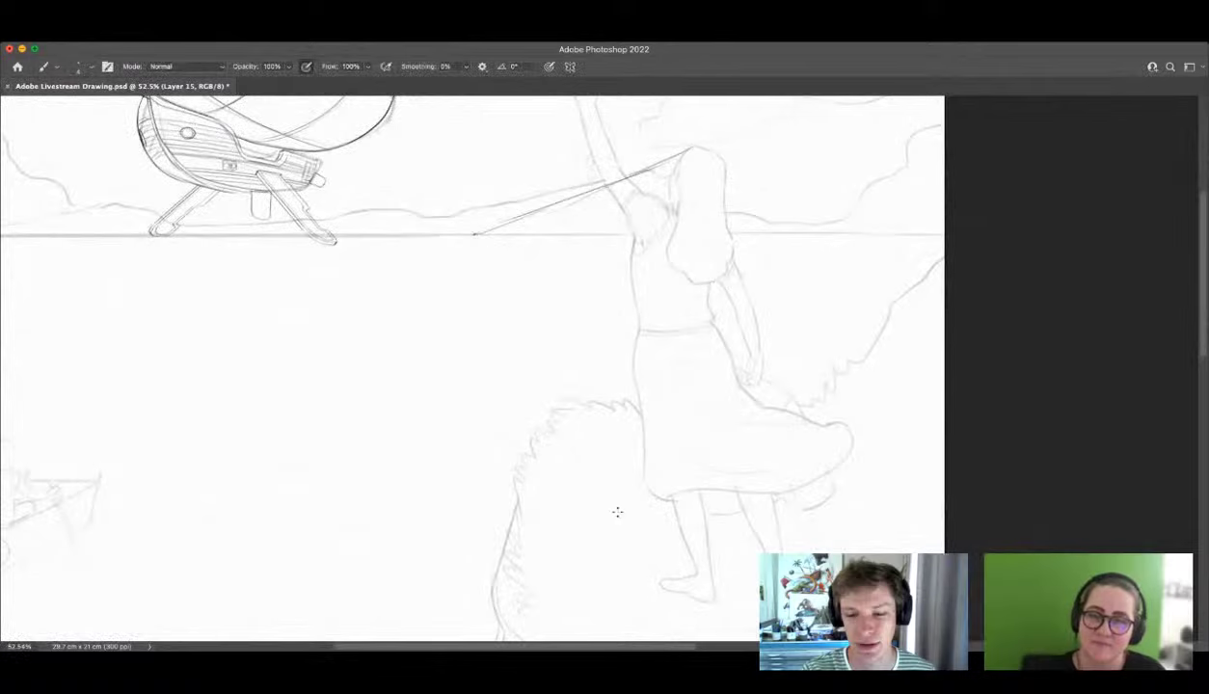
{"action": "left_click_drag", "start_coordinate": [474, 234], "coordinate": [669, 595]}
Step: Sketch a simple standing figure between the two perspective lines, its head touching the upper line and its feet the lower
{"action": "key", "text": "z"}
{"action": "left_click_drag", "start_coordinate": [559, 254], "coordinate": [594, 254]}
{"action": "key", "text": "b"}
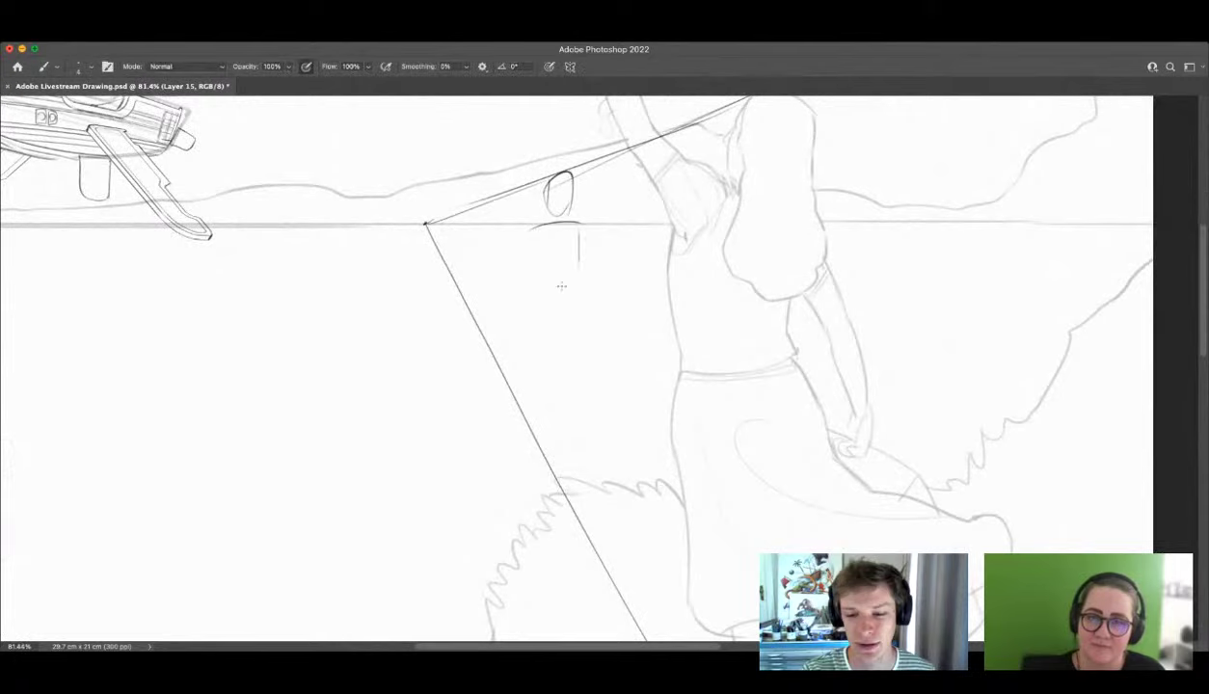
{"action": "mouse_move", "coordinate": [534, 229]}
{"action": "left_mouse_down"}
{"action": "mouse_move", "coordinate": [544, 327]}
{"action": "mouse_move", "coordinate": [578, 247]}
{"action": "mouse_move", "coordinate": [538, 390]}
{"action": "mouse_move", "coordinate": [572, 374]}
{"action": "mouse_move", "coordinate": [567, 464]}
{"action": "left_mouse_up"}
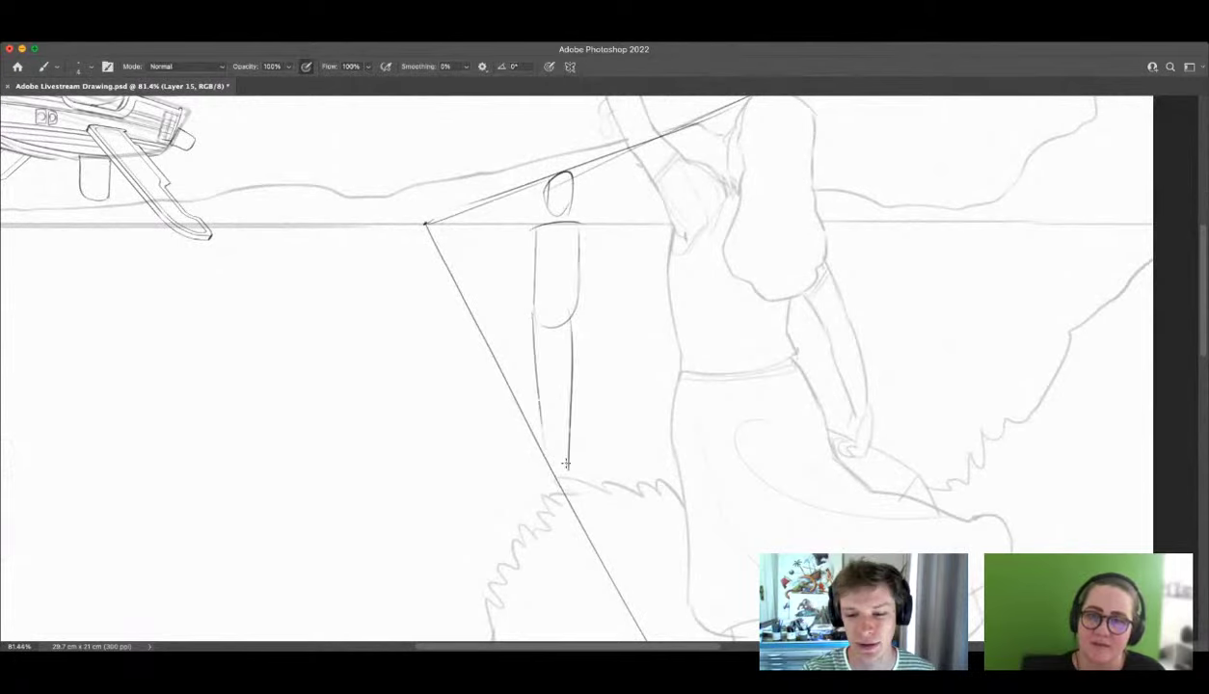
Step: Sketch another simple figure behind the woman near the drawing's edge, standing at horizon height on top of a tall ladder
{"action": "key", "text": "z"}
{"action": "left_click_drag", "start_coordinate": [643, 416], "coordinate": [581, 473]}
{"action": "left_click_drag", "start_coordinate": [684, 235], "coordinate": [715, 267]}
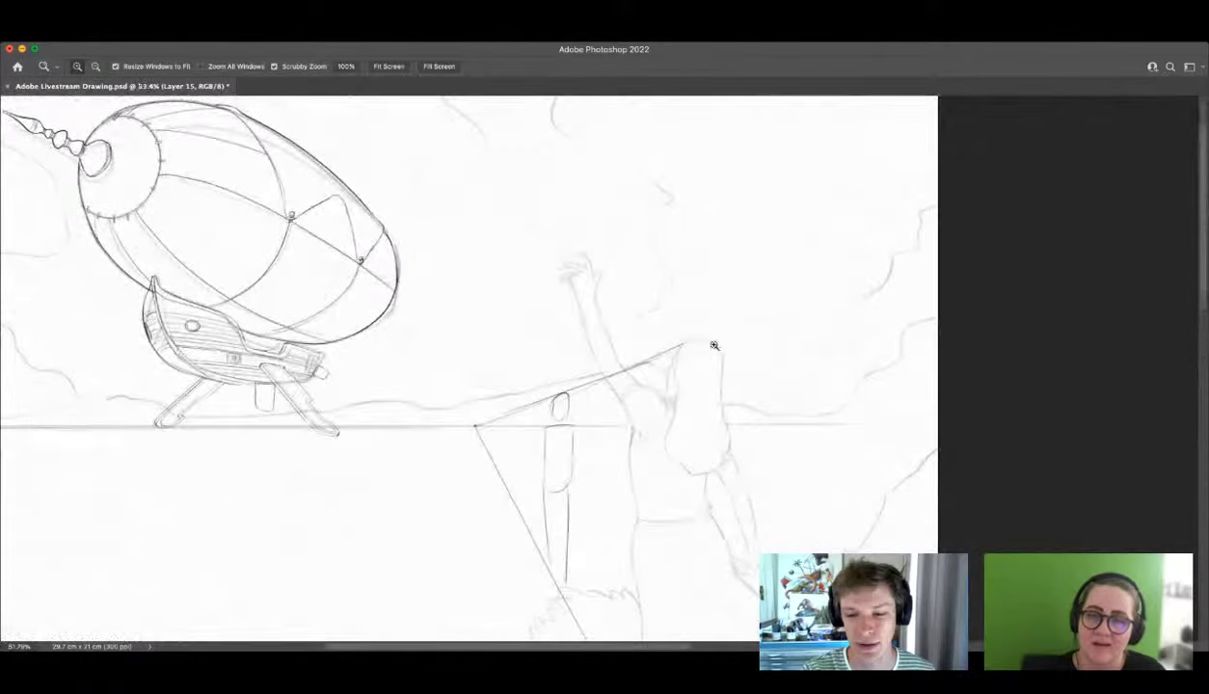
{"action": "key", "text": "b"}
{"action": "mouse_move", "coordinate": [866, 274]}
{"action": "left_mouse_down"}
{"action": "mouse_move", "coordinate": [885, 299]}
{"action": "mouse_move", "coordinate": [858, 294]}
{"action": "mouse_move", "coordinate": [883, 337]}
{"action": "left_mouse_up"}
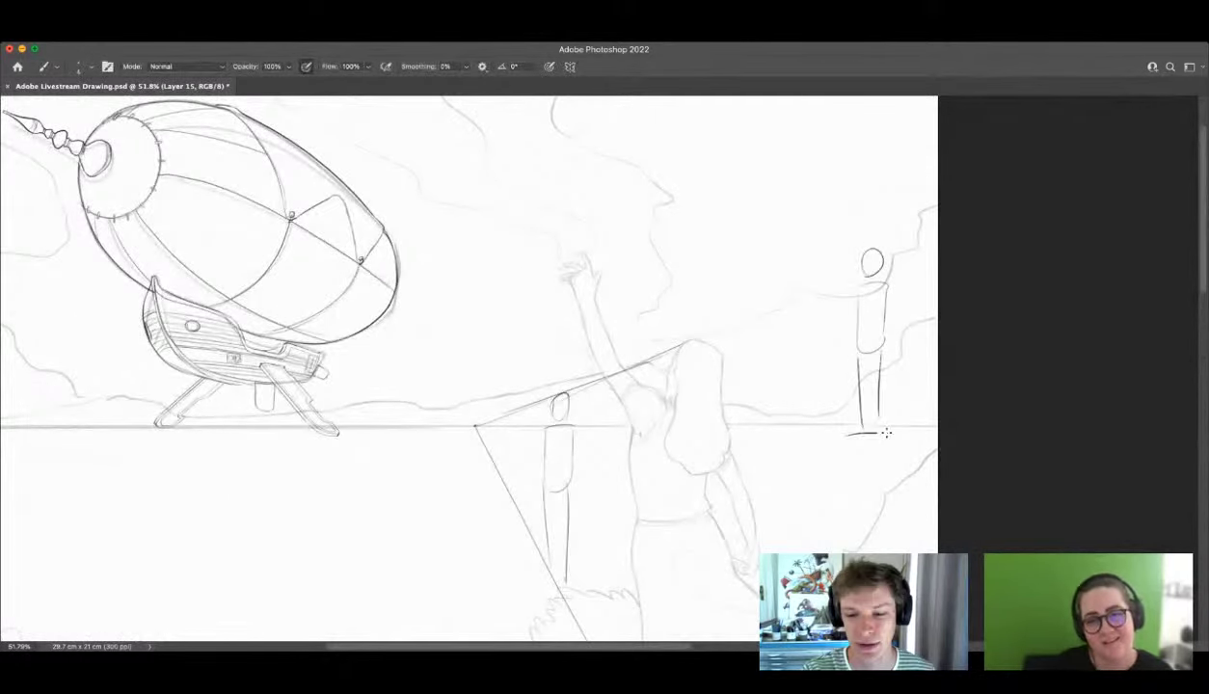
{"action": "left_click_drag", "start_coordinate": [848, 434], "coordinate": [892, 433]}
{"action": "mouse_move", "coordinate": [880, 436]}
{"action": "left_mouse_down"}
{"action": "mouse_move", "coordinate": [875, 554]}
{"action": "mouse_move", "coordinate": [857, 554]}
{"action": "left_mouse_up"}
{"action": "mouse_move", "coordinate": [860, 466]}
{"action": "left_mouse_down"}
{"action": "mouse_move", "coordinate": [888, 465]}
{"action": "mouse_move", "coordinate": [888, 485]}
{"action": "left_mouse_up"}
{"action": "mouse_move", "coordinate": [860, 507]}
{"action": "left_mouse_down"}
{"action": "mouse_move", "coordinate": [888, 506]}
{"action": "mouse_move", "coordinate": [886, 527]}
{"action": "left_mouse_up"}
Step: Lasso the perspective lines, demonstration figures and ladder around the woman, delete them, and deselect
{"action": "key", "text": "z"}
{"action": "mouse_move", "coordinate": [892, 320]}
{"action": "left_mouse_down"}
{"action": "mouse_move", "coordinate": [845, 378]}
{"action": "mouse_move", "coordinate": [869, 391]}
{"action": "mouse_move", "coordinate": [829, 405]}
{"action": "mouse_move", "coordinate": [996, 278]}
{"action": "left_mouse_up"}
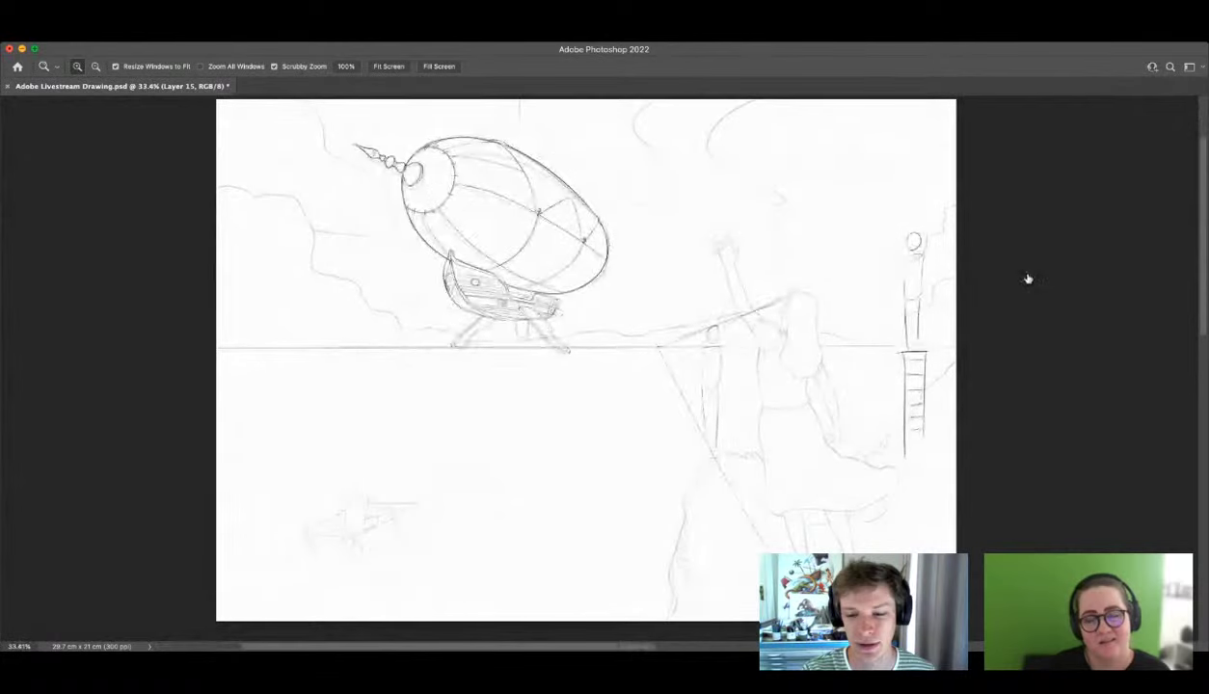
{"action": "mouse_move", "coordinate": [865, 307]}
{"action": "left_mouse_down"}
{"action": "mouse_move", "coordinate": [885, 344]}
{"action": "mouse_move", "coordinate": [877, 291]}
{"action": "left_mouse_up"}
{"action": "key", "text": "l"}
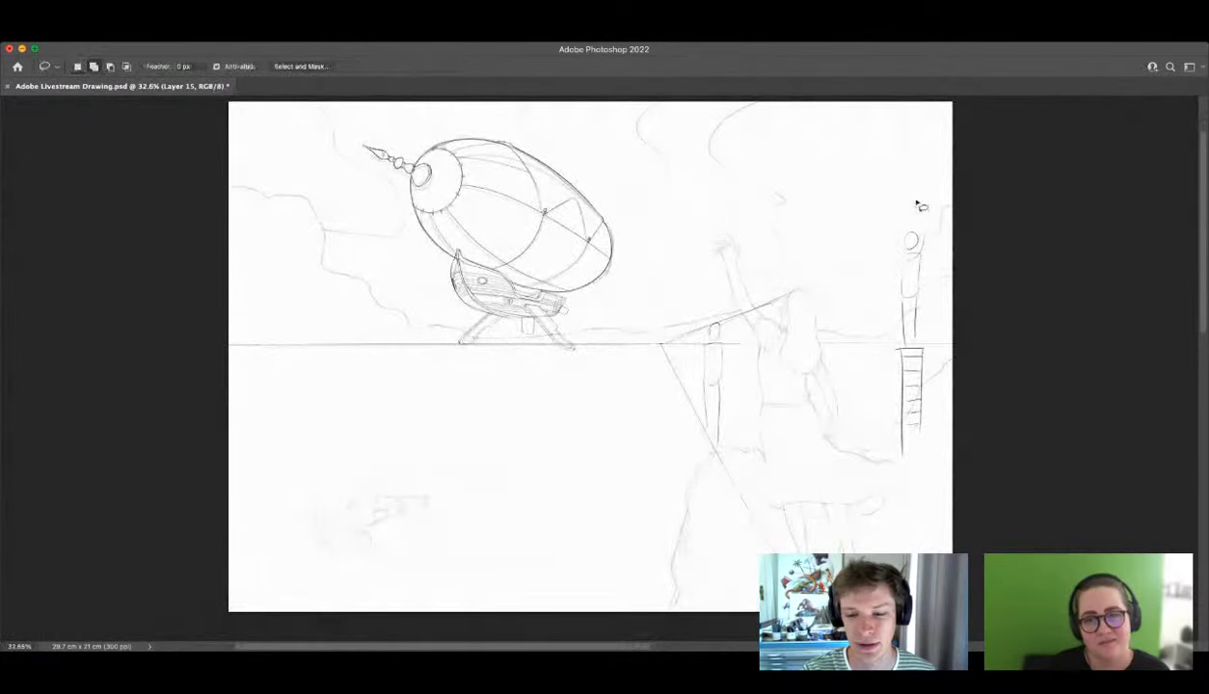
{"action": "mouse_move", "coordinate": [923, 200]}
{"action": "left_mouse_down"}
{"action": "mouse_move", "coordinate": [765, 229]}
{"action": "mouse_move", "coordinate": [651, 313]}
{"action": "mouse_move", "coordinate": [675, 464]}
{"action": "mouse_move", "coordinate": [780, 546]}
{"action": "mouse_move", "coordinate": [941, 477]}
{"action": "mouse_move", "coordinate": [965, 270]}
{"action": "left_mouse_up"}
{"action": "key", "text": "Delete"}
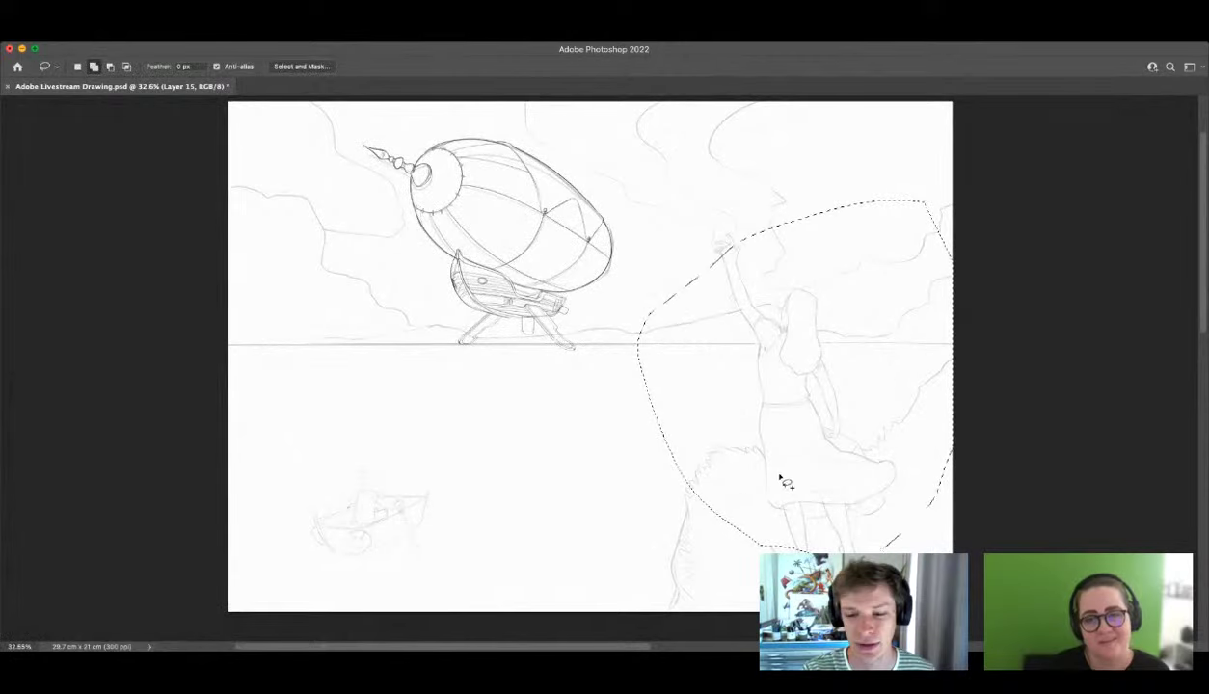
{"action": "key", "text": "m"}
{"action": "left_click", "coordinate": [769, 513]}
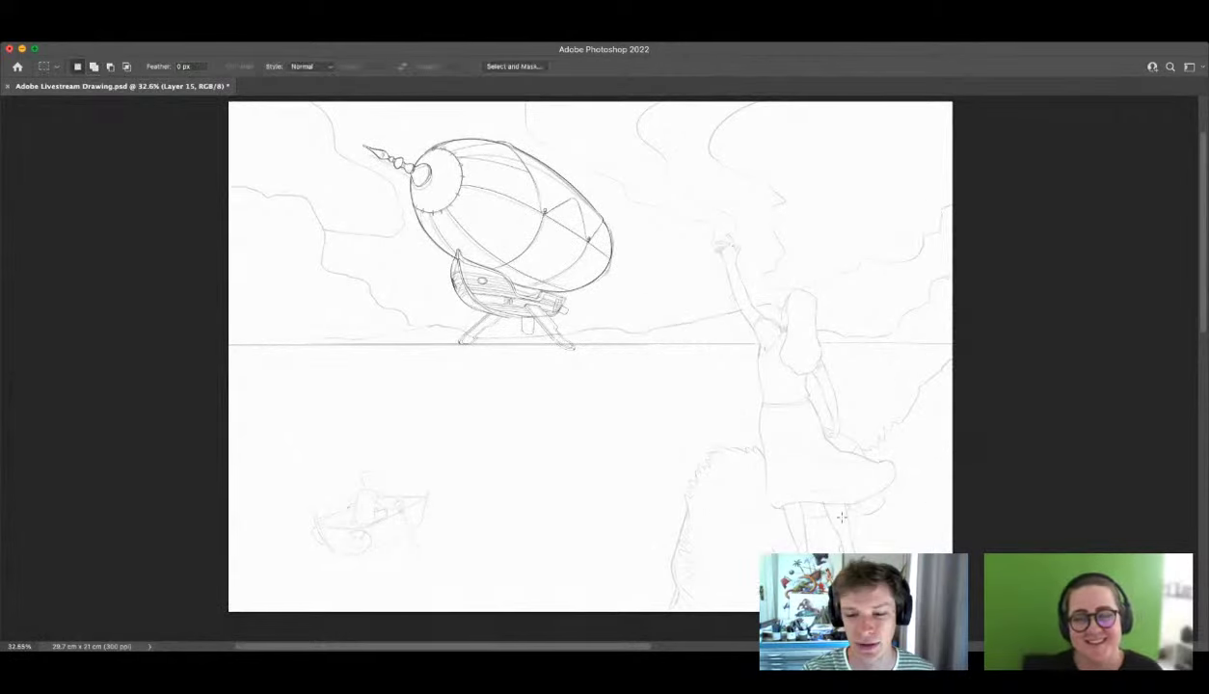
Step: Draw a small rounded square patch with short stitch marks on every side in the empty sky beside the airship, on a new layer
{"action": "key", "text": "z"}
{"action": "left_click_drag", "start_coordinate": [734, 445], "coordinate": [736, 351]}
{"action": "left_click_drag", "start_coordinate": [574, 333], "coordinate": [856, 364]}
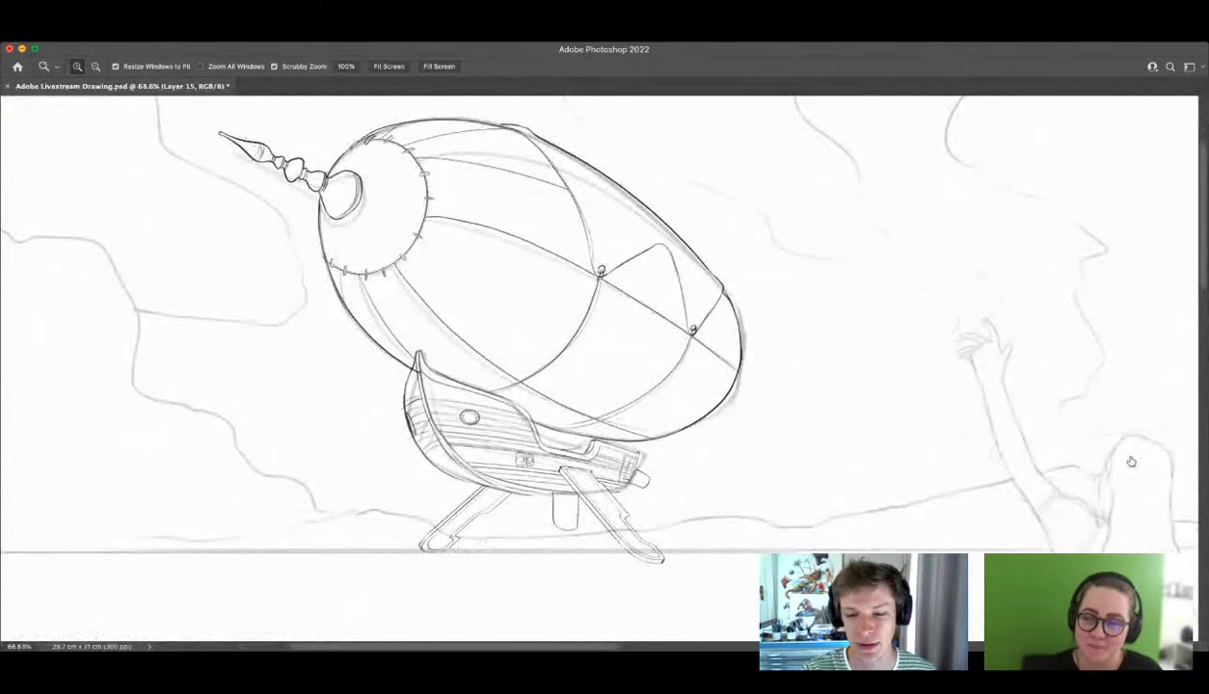
{"action": "left_click_drag", "start_coordinate": [897, 328], "coordinate": [942, 337]}
{"action": "key", "text": "b"}
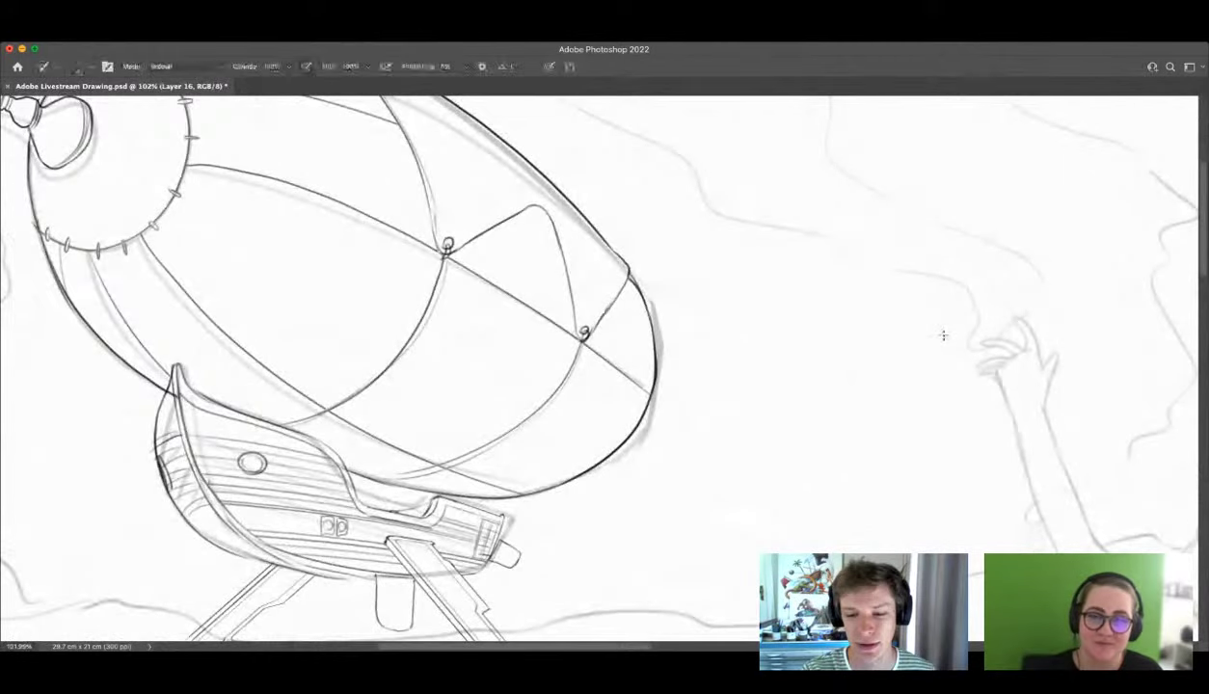
{"action": "left_click_drag", "start_coordinate": [750, 336], "coordinate": [810, 334]}
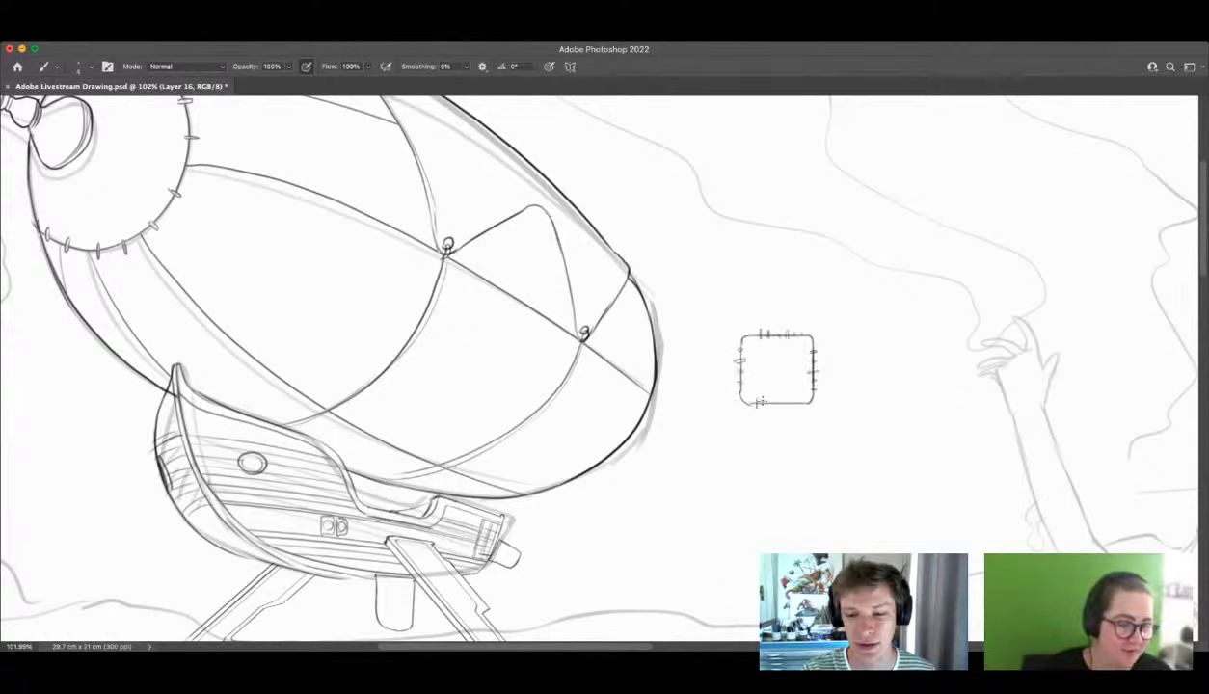
Step: Arrange copies of the stitched patch into a cluster of four, with one stretched into a wide rectangle, and merge them into one layer
{"action": "key", "text": "z"}
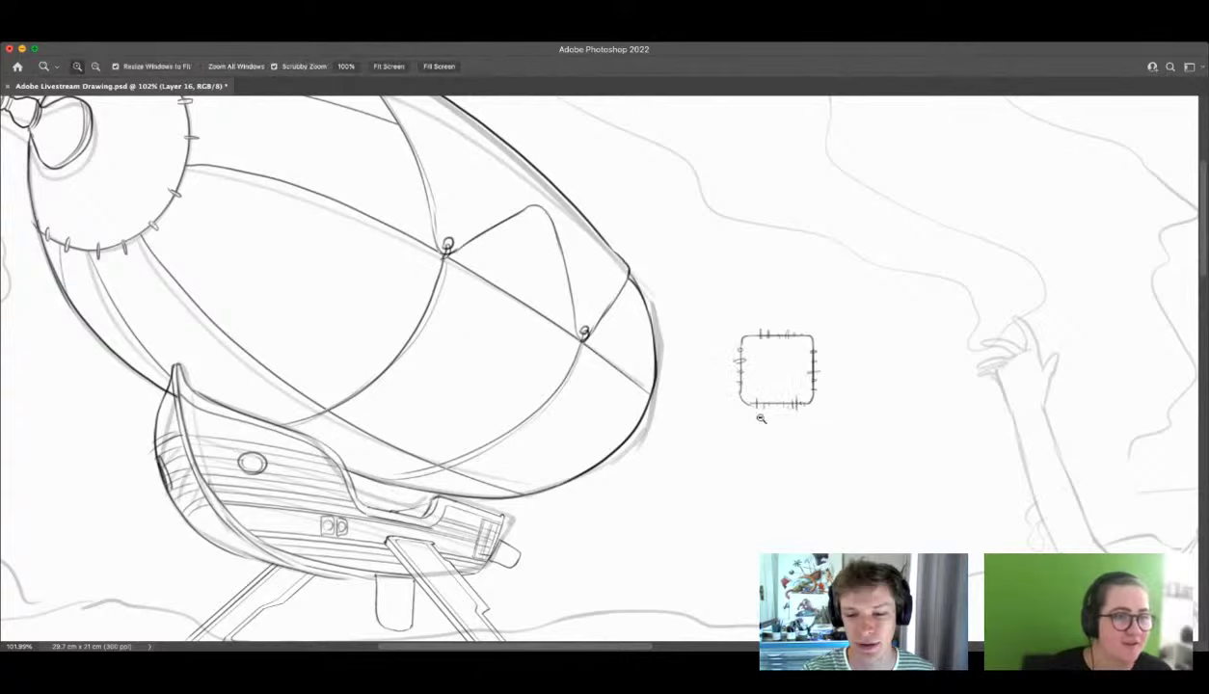
{"action": "left_click_drag", "start_coordinate": [762, 418], "coordinate": [600, 429]}
{"action": "left_click_drag", "start_coordinate": [774, 405], "coordinate": [845, 441]}
{"action": "key", "text": "v"}
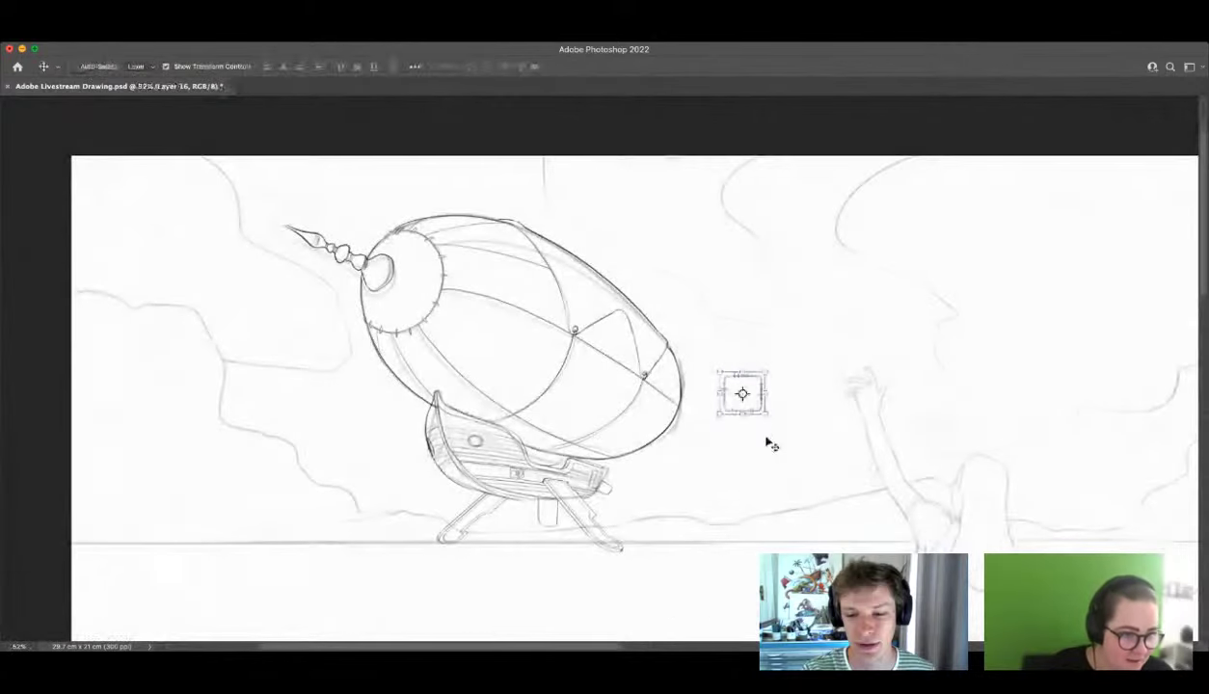
{"action": "left_click_drag", "start_coordinate": [742, 395], "coordinate": [837, 411]}
{"action": "left_click_drag", "start_coordinate": [846, 369], "coordinate": [860, 399]}
{"action": "key", "text": "Return"}
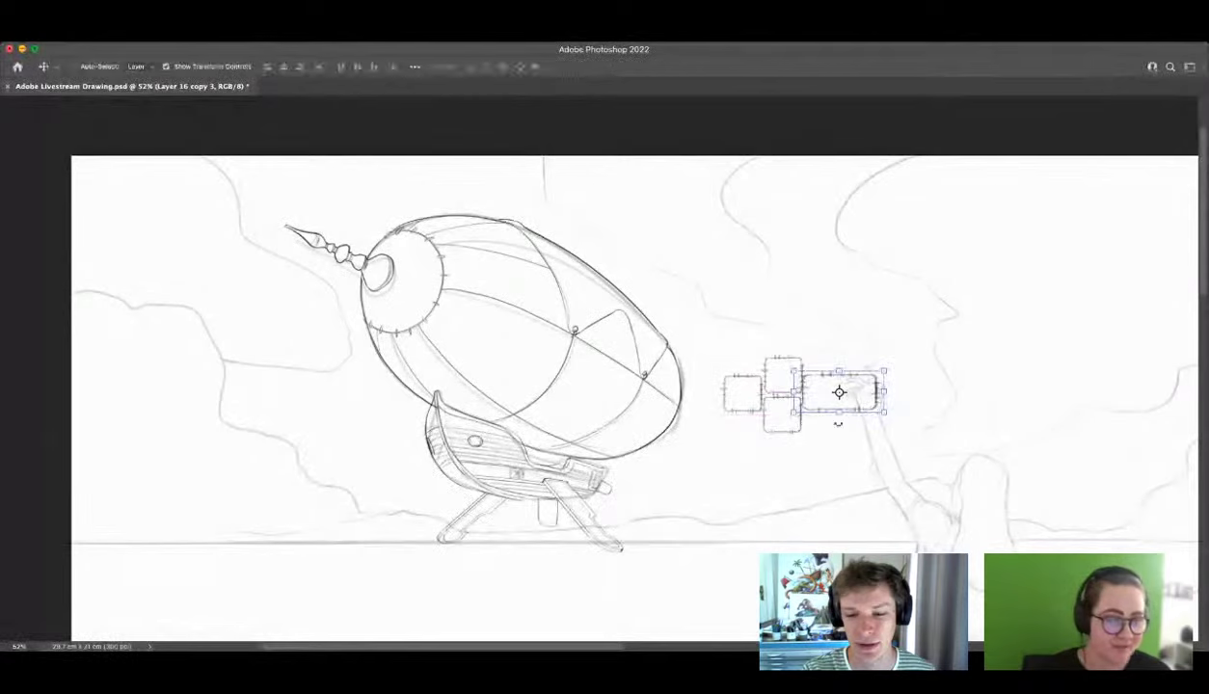
{"action": "left_click", "coordinate": [1060, 384], "text": "shift"}
{"action": "key", "text": "super+e"}
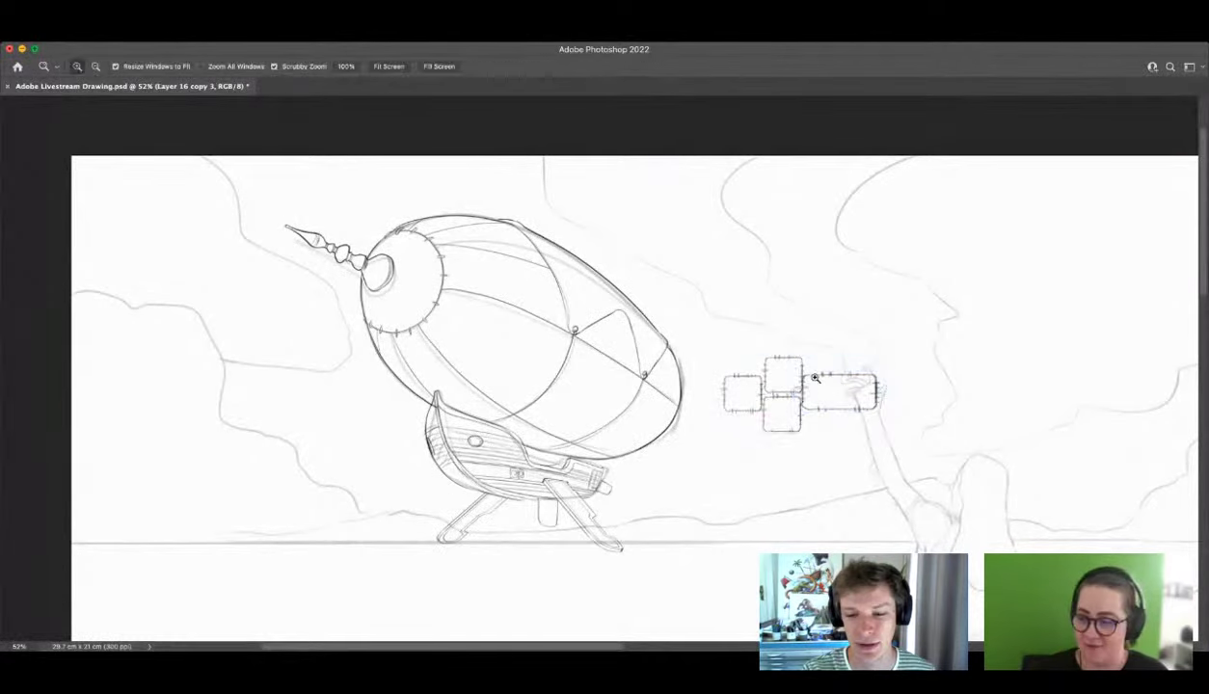
Step: Try shrinking the patch cluster to fit inside the upper panel of the airship's envelope
{"action": "left_click_drag", "start_coordinate": [817, 379], "coordinate": [677, 274]}
{"action": "key", "text": "v"}
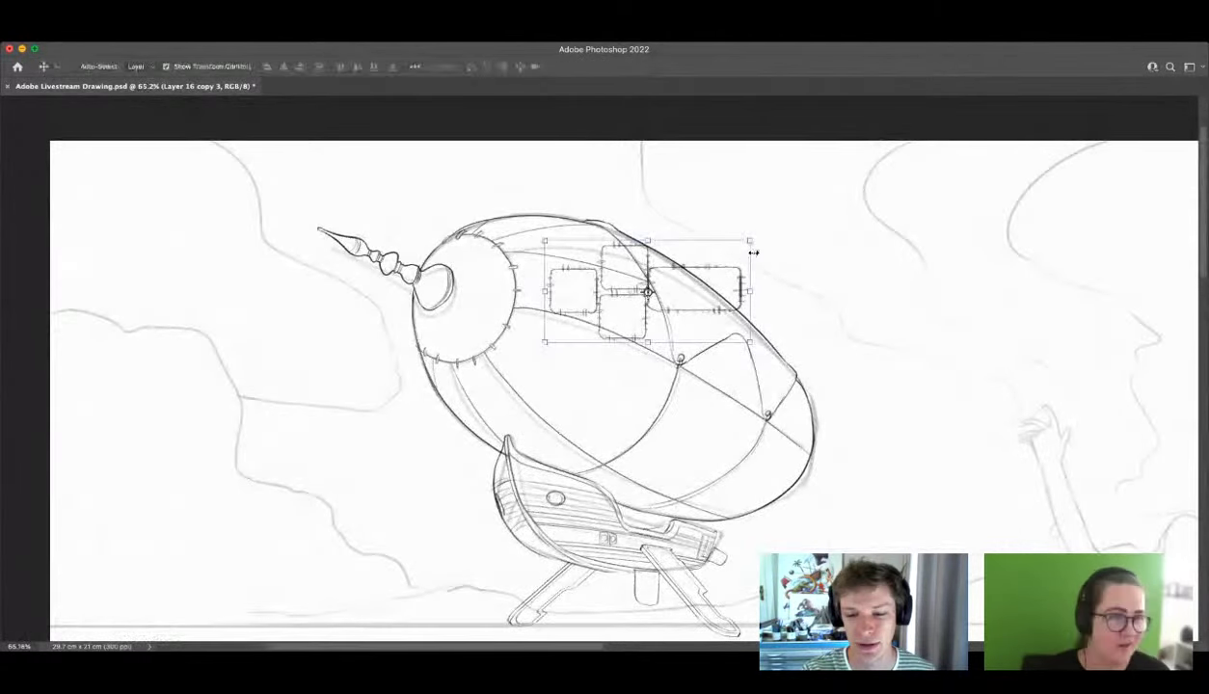
{"action": "mouse_move", "coordinate": [747, 246]}
{"action": "left_mouse_down"}
{"action": "mouse_move", "coordinate": [624, 301]}
{"action": "mouse_move", "coordinate": [610, 280]}
{"action": "left_mouse_up"}
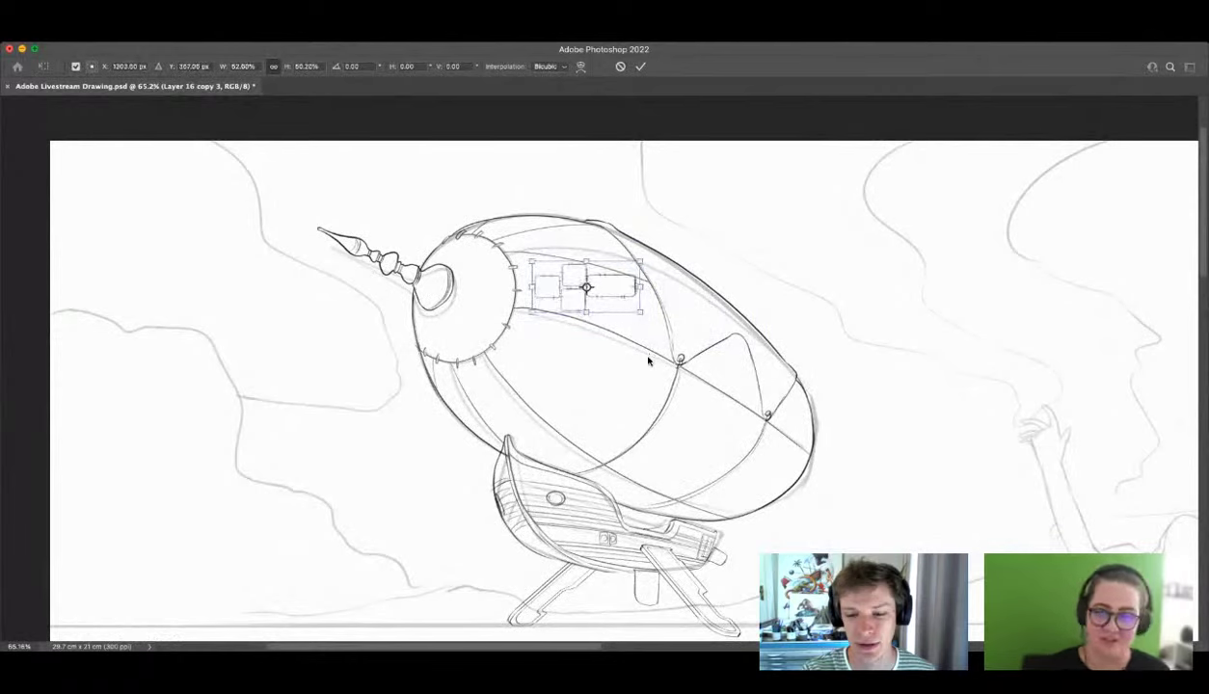
{"action": "mouse_move", "coordinate": [646, 296]}
{"action": "left_mouse_down"}
{"action": "mouse_move", "coordinate": [643, 311]}
{"action": "mouse_move", "coordinate": [641, 295]}
{"action": "mouse_move", "coordinate": [590, 282]}
{"action": "mouse_move", "coordinate": [620, 309]}
{"action": "mouse_move", "coordinate": [863, 270]}
{"action": "mouse_move", "coordinate": [972, 459]}
{"action": "mouse_move", "coordinate": [645, 378]}
{"action": "left_mouse_up"}
{"action": "key", "text": "Return"}
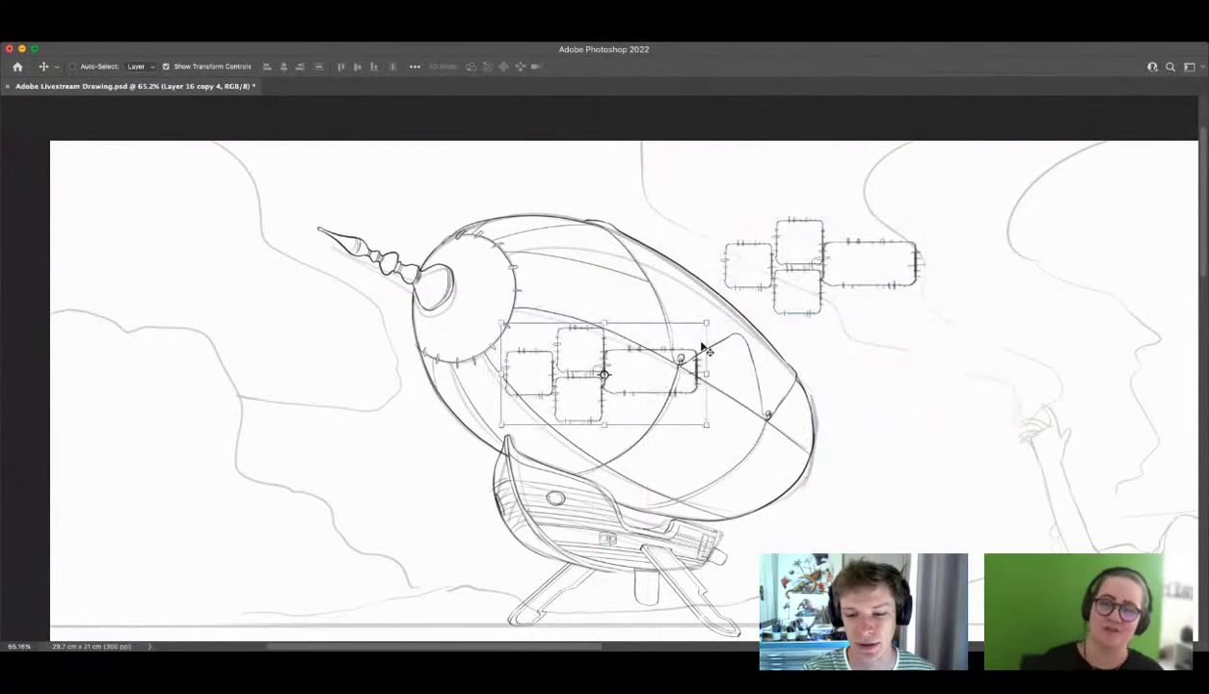
Step: Place a copy of the patch cluster on the envelope's lower side, scaled to about 78%, rotated about 28° and skewed to follow its slant
{"action": "mouse_move", "coordinate": [703, 321]}
{"action": "left_mouse_down"}
{"action": "mouse_move", "coordinate": [653, 340]}
{"action": "mouse_move", "coordinate": [645, 385]}
{"action": "mouse_move", "coordinate": [676, 449]}
{"action": "mouse_move", "coordinate": [667, 455]}
{"action": "left_mouse_up"}
{"action": "left_click_drag", "start_coordinate": [613, 374], "coordinate": [667, 395], "text": "super"}
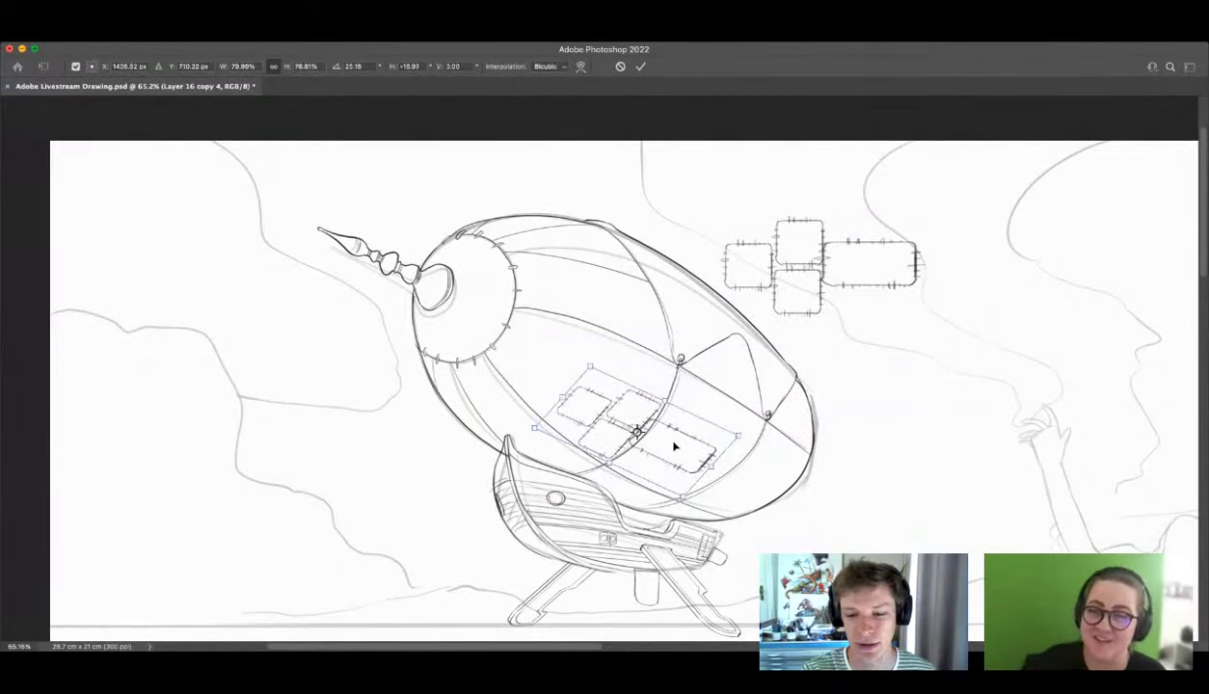
{"action": "left_click_drag", "start_coordinate": [739, 440], "coordinate": [663, 444]}
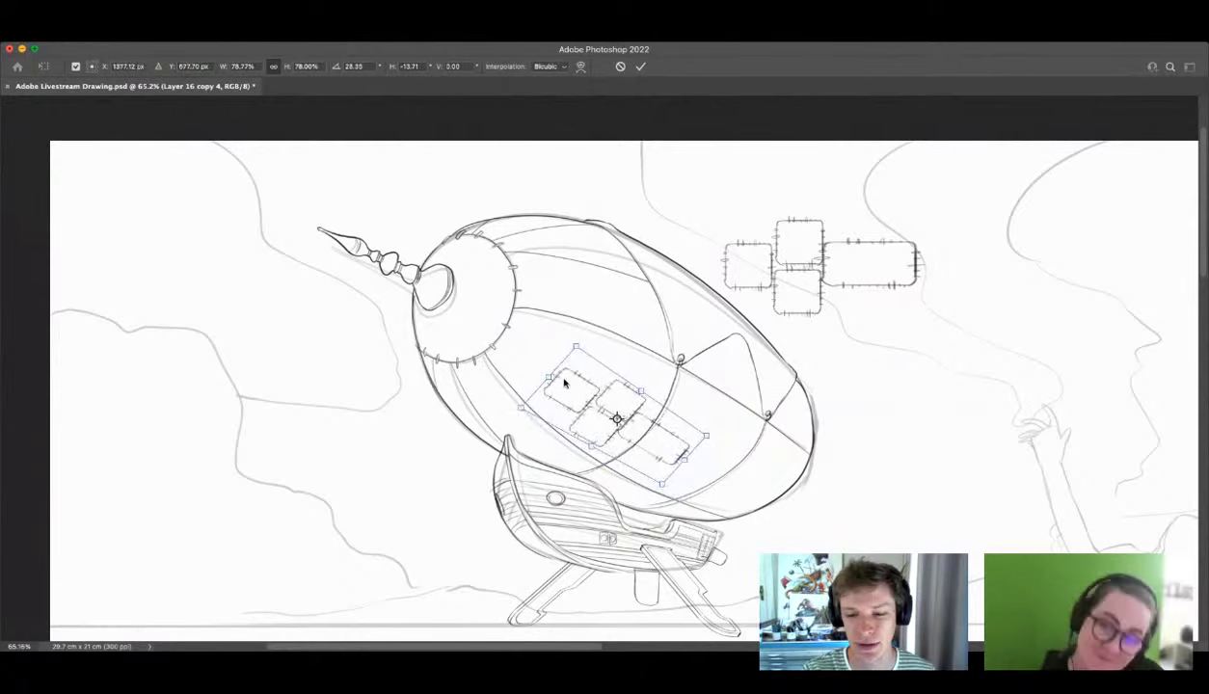
Step: Warp the copied patch cluster so its patches bend with the envelope's rounded surface, and apply the transformation
{"action": "key", "text": "super+shift+w"}
{"action": "left_click_drag", "start_coordinate": [564, 379], "coordinate": [621, 418]}
{"action": "left_click_drag", "start_coordinate": [622, 466], "coordinate": [616, 476]}
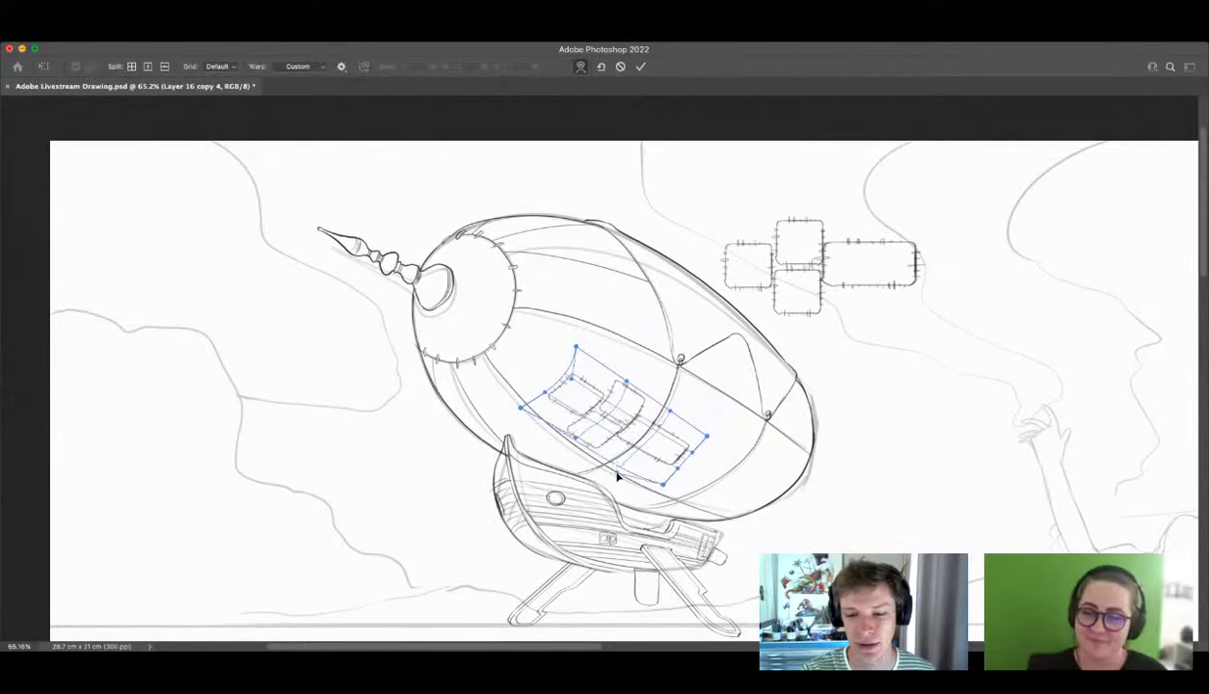
{"action": "left_click_drag", "start_coordinate": [601, 420], "coordinate": [674, 403]}
{"action": "mouse_move", "coordinate": [649, 491]}
{"action": "left_mouse_down"}
{"action": "mouse_move", "coordinate": [640, 477]}
{"action": "mouse_move", "coordinate": [689, 456]}
{"action": "mouse_move", "coordinate": [669, 470]}
{"action": "left_mouse_up"}
{"action": "key", "text": "Return"}
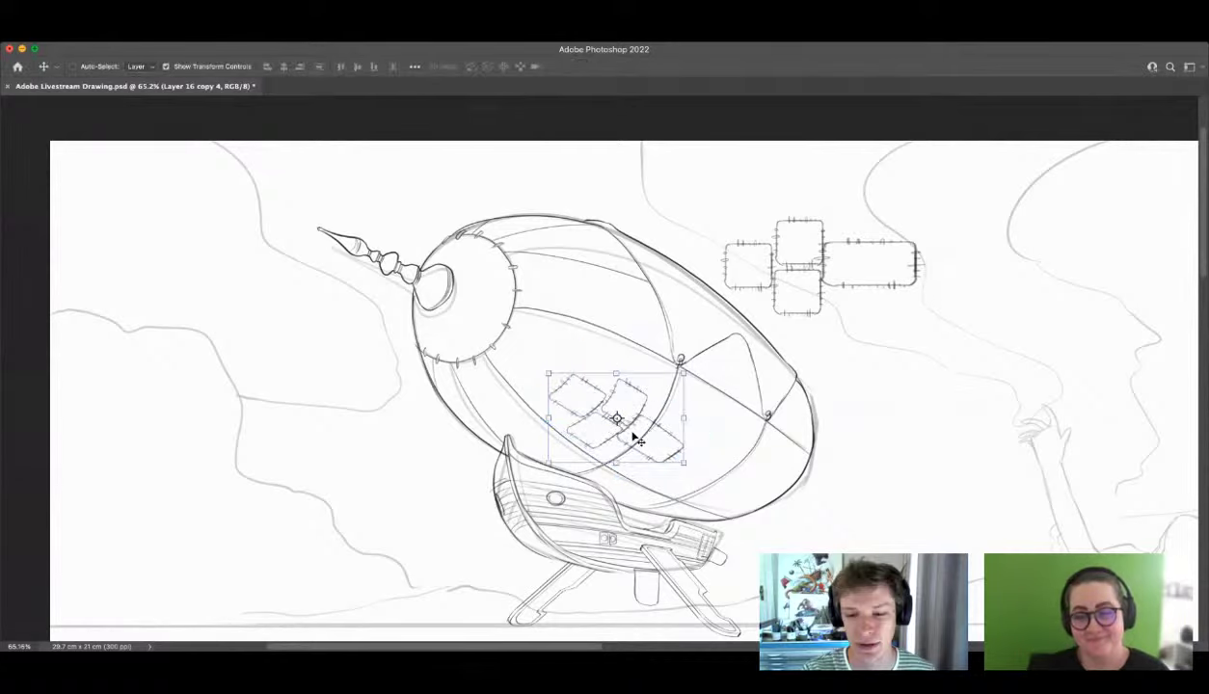
Step: Duplicate the warped patch cluster, shrink the copy to about 52%, and place it on the envelope's underside near the tail
{"action": "scroll", "coordinate": [675, 429], "scroll_direction": "up", "scroll_amount": 3}
{"action": "left_click_drag", "start_coordinate": [679, 439], "coordinate": [777, 490]}
{"action": "mouse_move", "coordinate": [802, 424]}
{"action": "left_mouse_down"}
{"action": "mouse_move", "coordinate": [710, 469]}
{"action": "mouse_move", "coordinate": [723, 521]}
{"action": "left_mouse_up"}
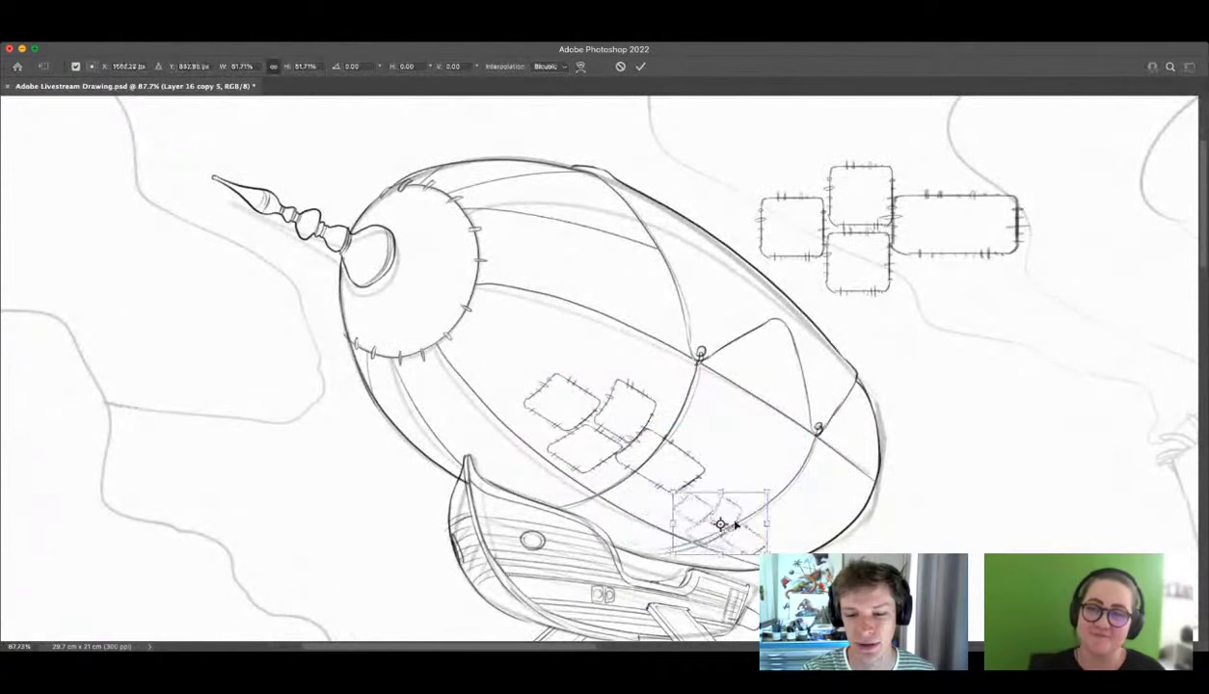
{"action": "left_click_drag", "start_coordinate": [763, 517], "coordinate": [767, 530]}
{"action": "key", "text": "Return"}
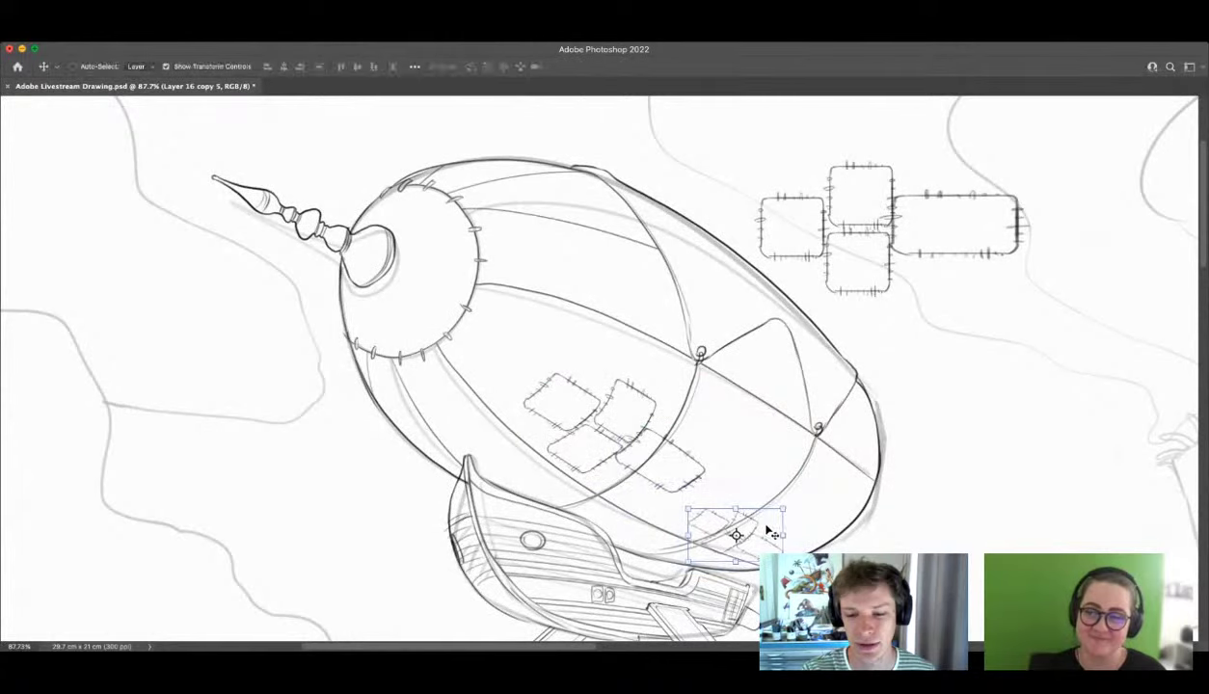
{"action": "key", "text": "ctrl+d"}
Step: Sketch two small stitched patches on the envelope near its tail, one crossing the centre seam and a smaller one below it
{"action": "key", "text": "e"}
{"action": "key", "text": "super+space"}
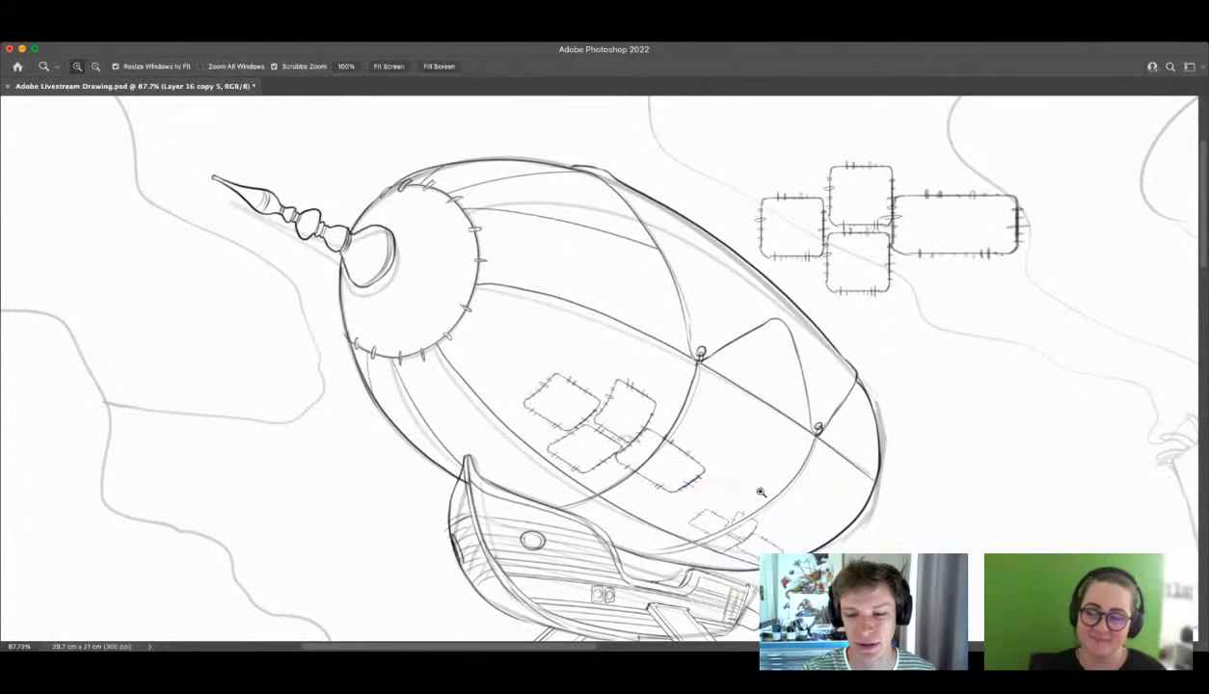
{"action": "mouse_move", "coordinate": [760, 490]}
{"action": "left_mouse_down"}
{"action": "mouse_move", "coordinate": [750, 483]}
{"action": "mouse_move", "coordinate": [800, 502]}
{"action": "left_mouse_up"}
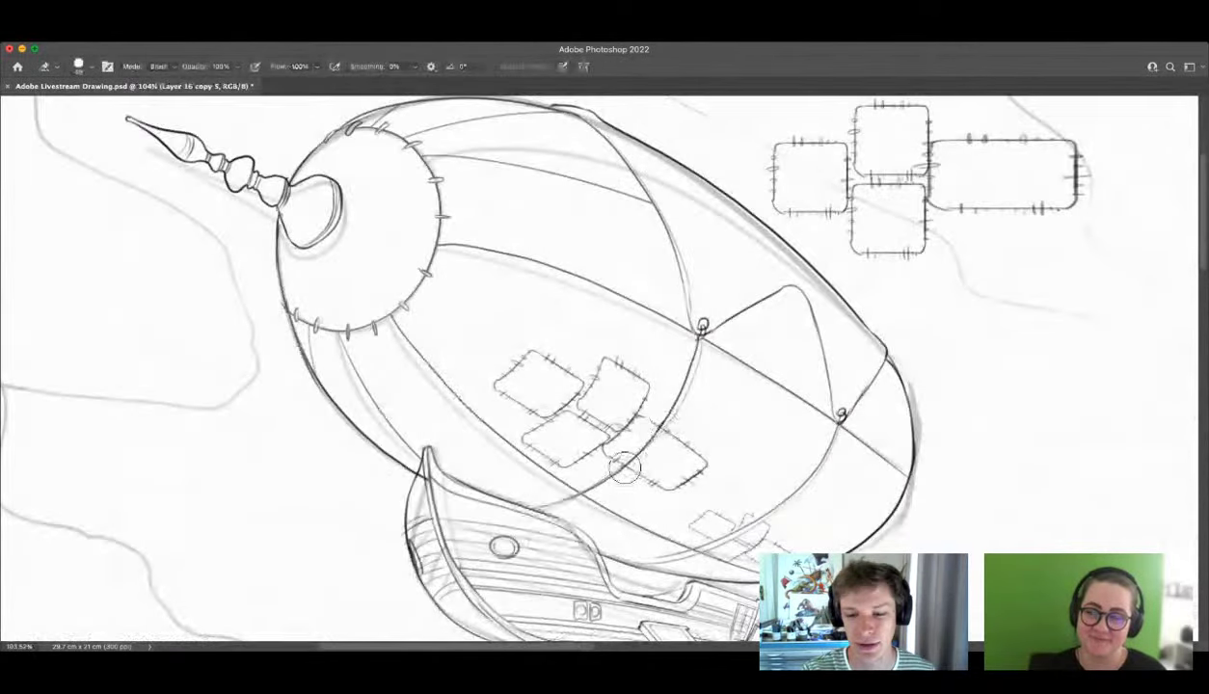
{"action": "scroll", "coordinate": [842, 413], "scroll_direction": "down", "scroll_amount": 4}
{"action": "scroll", "coordinate": [836, 504], "scroll_direction": "up", "scroll_amount": 2}
{"action": "scroll", "coordinate": [836, 505], "scroll_direction": "up", "scroll_amount": 3}
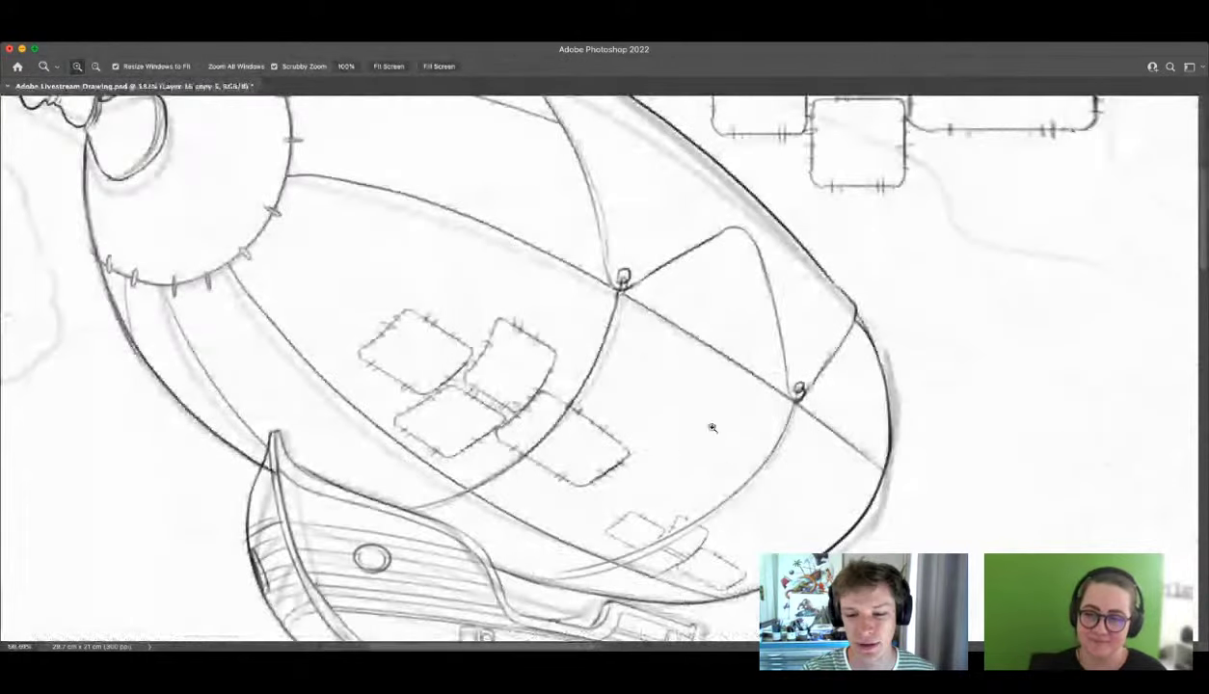
{"action": "key", "text": "b"}
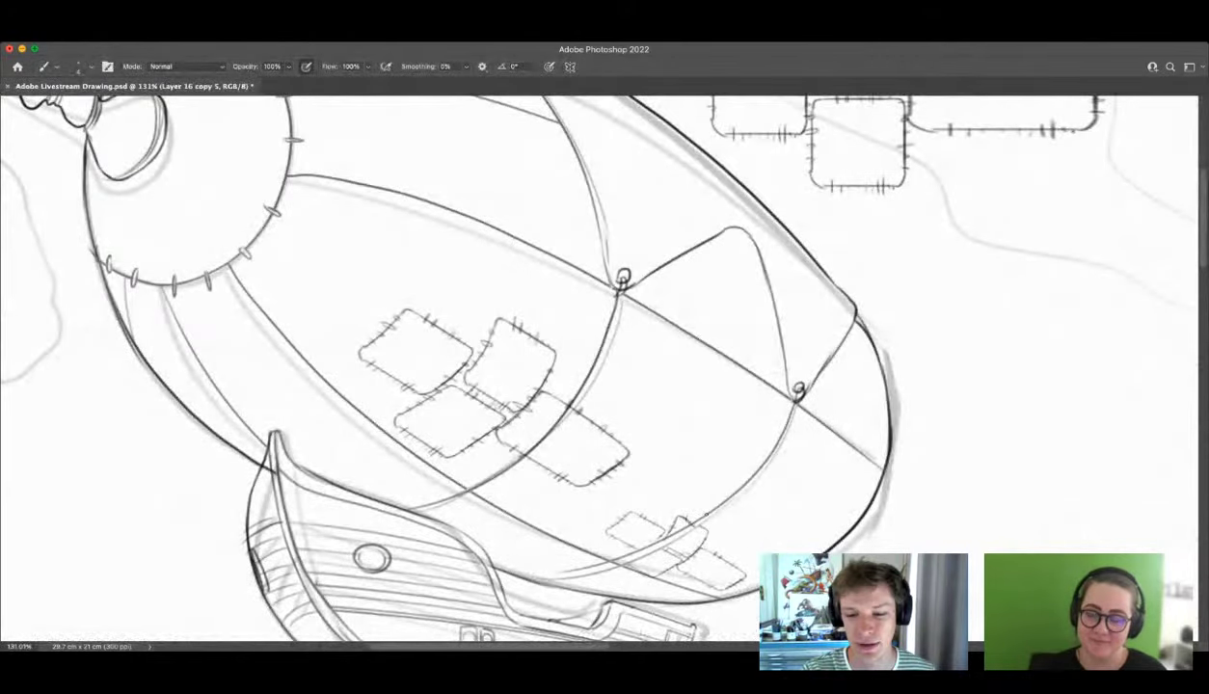
{"action": "key", "text": "super+space"}
{"action": "left_click_drag", "start_coordinate": [722, 502], "coordinate": [706, 499]}
{"action": "left_click_drag", "start_coordinate": [544, 415], "coordinate": [573, 430]}
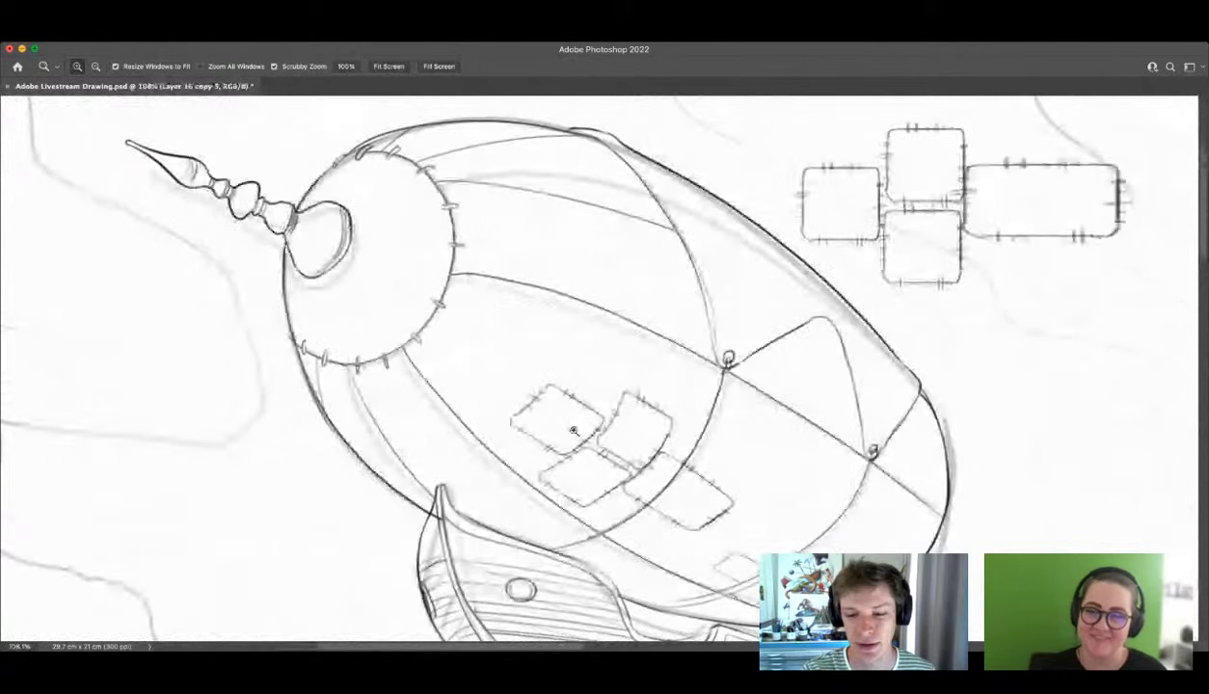
{"action": "key", "text": "b"}
{"action": "mouse_move", "coordinate": [795, 396]}
{"action": "left_mouse_down"}
{"action": "mouse_move", "coordinate": [789, 429]}
{"action": "mouse_move", "coordinate": [841, 421]}
{"action": "left_mouse_up"}
{"action": "left_click_drag", "start_coordinate": [842, 422], "coordinate": [832, 464]}
{"action": "mouse_move", "coordinate": [785, 433]}
{"action": "left_mouse_down"}
{"action": "mouse_move", "coordinate": [831, 465]}
{"action": "mouse_move", "coordinate": [798, 482]}
{"action": "mouse_move", "coordinate": [825, 492]}
{"action": "left_mouse_up"}
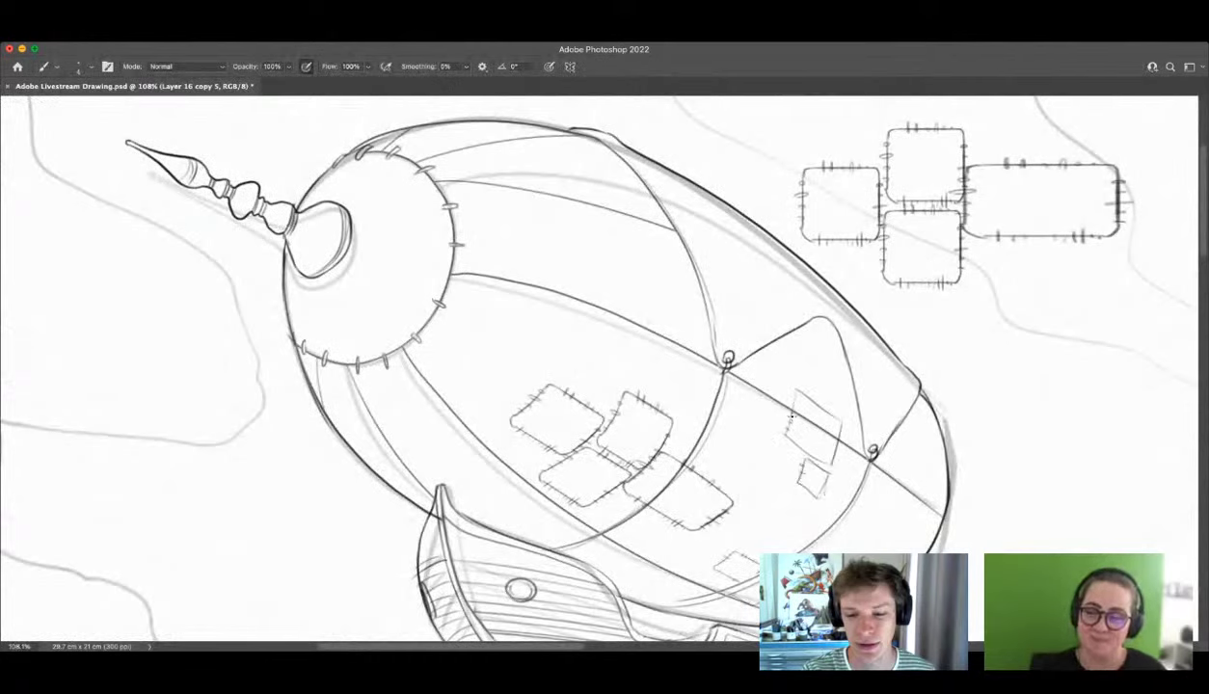
{"action": "mouse_move", "coordinate": [791, 418]}
{"action": "left_mouse_down"}
{"action": "mouse_move", "coordinate": [789, 386]}
{"action": "mouse_move", "coordinate": [841, 428]}
{"action": "mouse_move", "coordinate": [757, 424]}
{"action": "left_mouse_up"}
Step: Sketch a curved patch with stitch marks on the envelope's upper panel behind the nose cap
{"action": "key", "text": "z"}
{"action": "left_click_drag", "start_coordinate": [681, 319], "coordinate": [724, 312]}
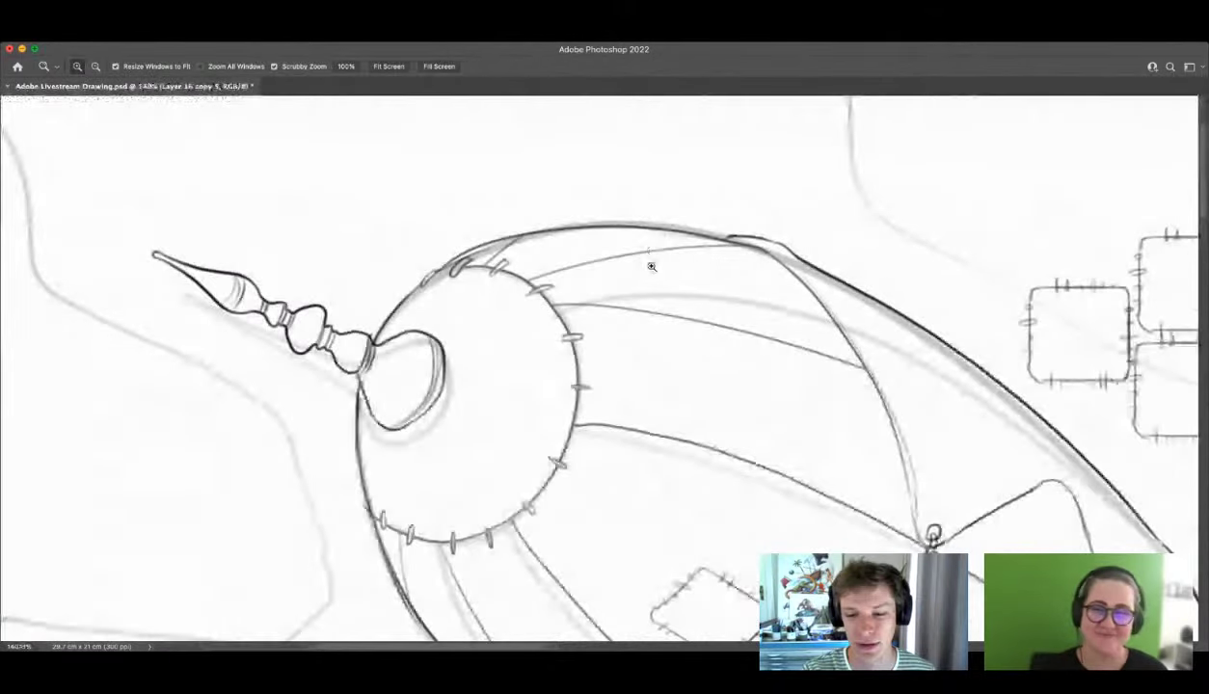
{"action": "key", "text": "b"}
{"action": "mouse_move", "coordinate": [635, 266]}
{"action": "left_mouse_down"}
{"action": "mouse_move", "coordinate": [715, 269]}
{"action": "mouse_move", "coordinate": [719, 302]}
{"action": "left_mouse_up"}
{"action": "mouse_move", "coordinate": [632, 298]}
{"action": "left_mouse_down"}
{"action": "mouse_move", "coordinate": [702, 304]}
{"action": "mouse_move", "coordinate": [673, 311]}
{"action": "mouse_move", "coordinate": [722, 293]}
{"action": "left_mouse_up"}
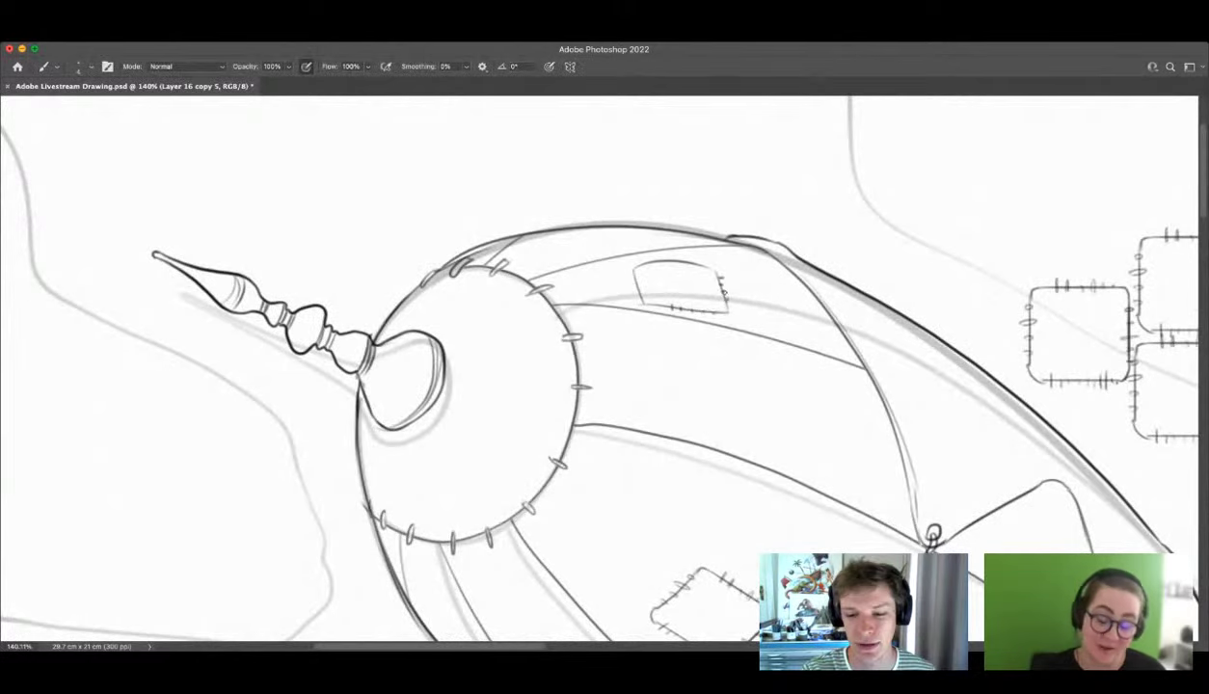
{"action": "left_click_drag", "start_coordinate": [657, 254], "coordinate": [602, 424]}
Step: Draw a pole rising from the small boat and a long rope sagging from the airship's nose to the pole's tip
{"action": "key", "text": "z"}
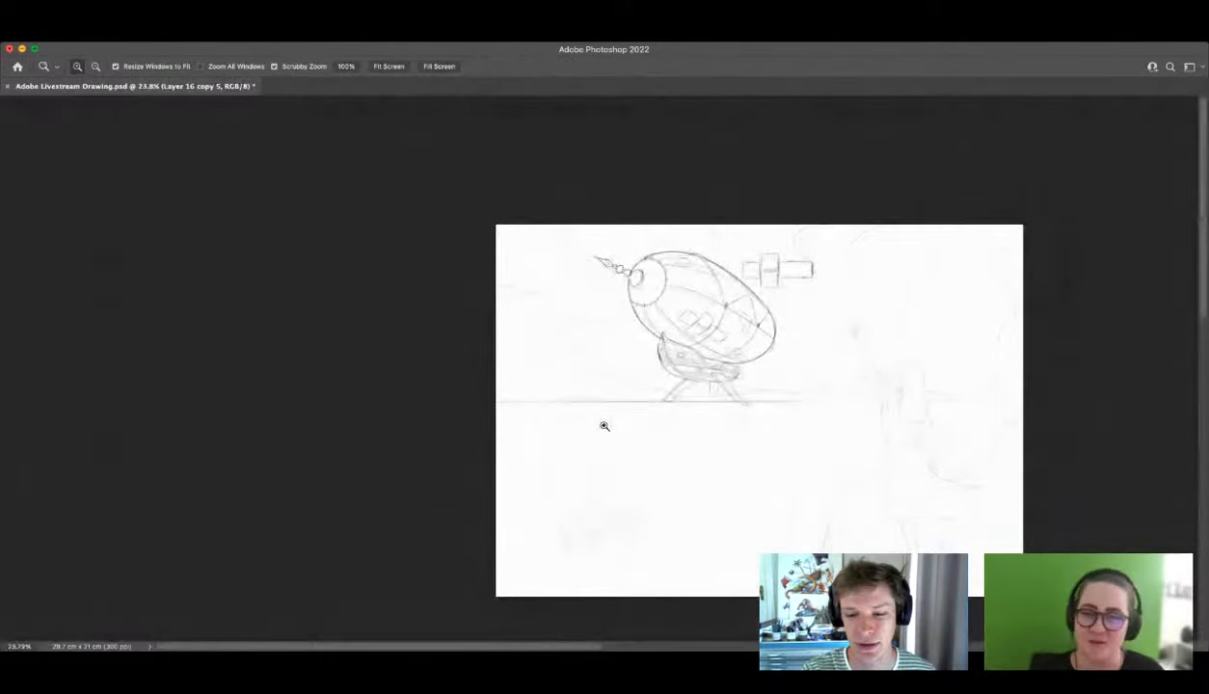
{"action": "left_click", "coordinate": [623, 355]}
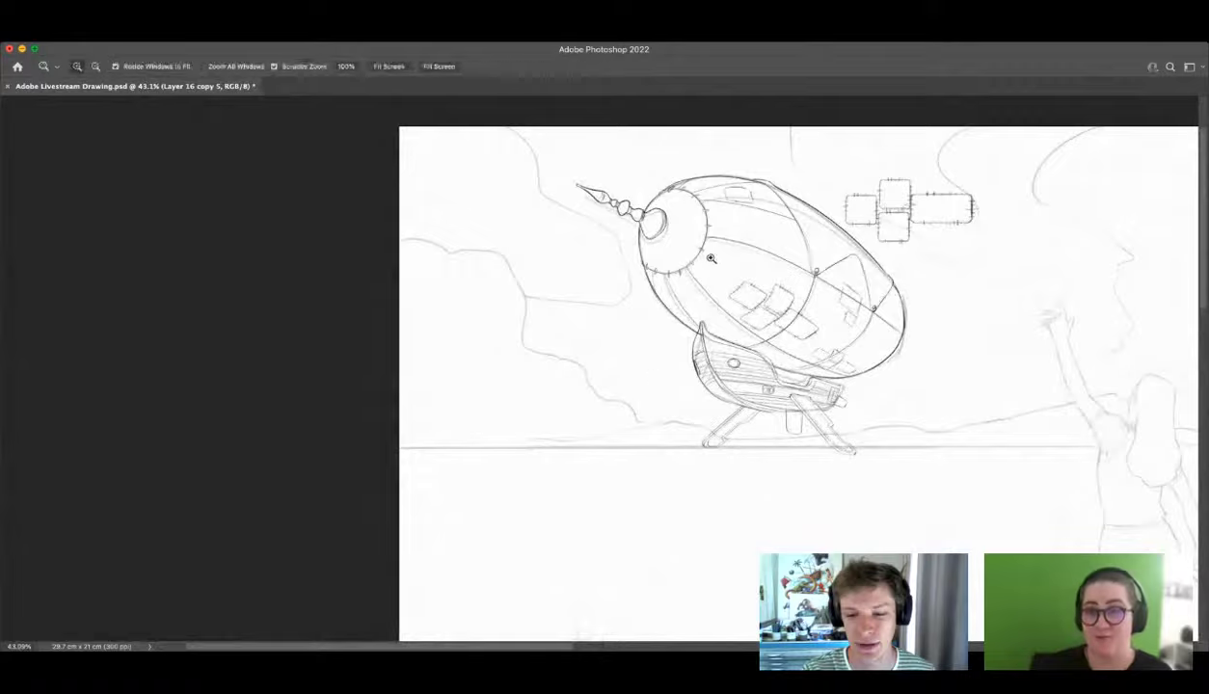
{"action": "left_click", "coordinate": [704, 342]}
{"action": "left_click_drag", "start_coordinate": [705, 340], "coordinate": [704, 382]}
{"action": "left_click_drag", "start_coordinate": [687, 462], "coordinate": [715, 473]}
{"action": "left_click_drag", "start_coordinate": [697, 361], "coordinate": [695, 318]}
{"action": "key", "text": "b"}
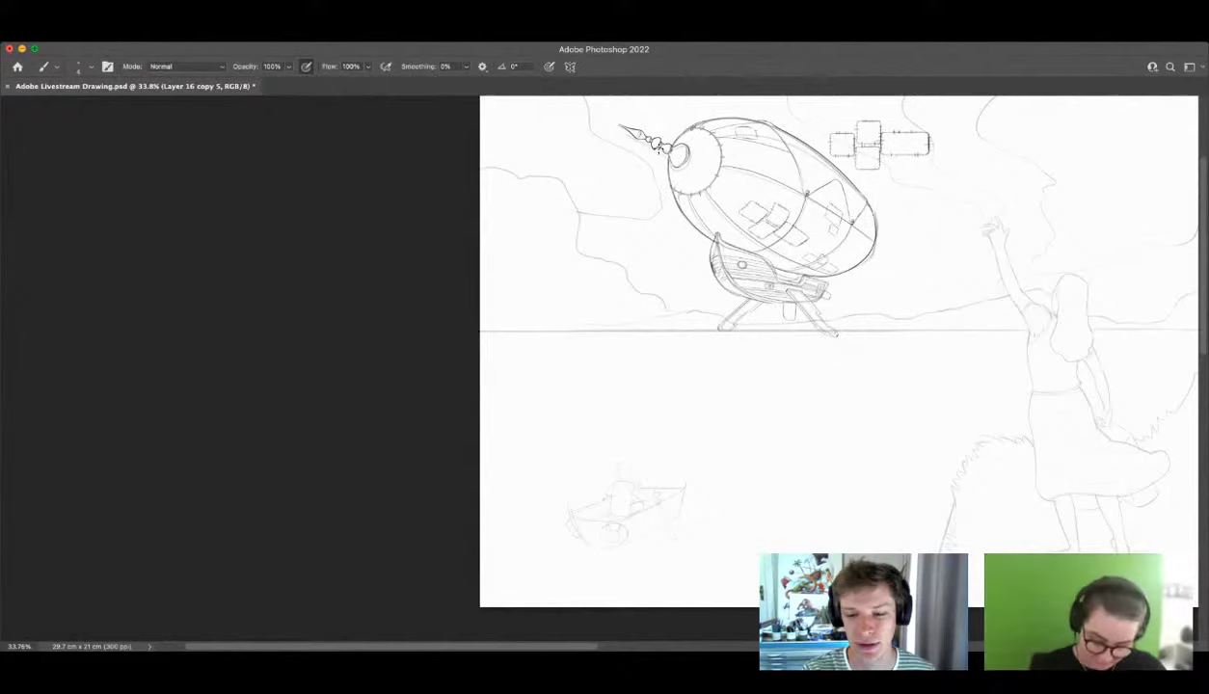
{"action": "left_click_drag", "start_coordinate": [566, 494], "coordinate": [548, 440]}
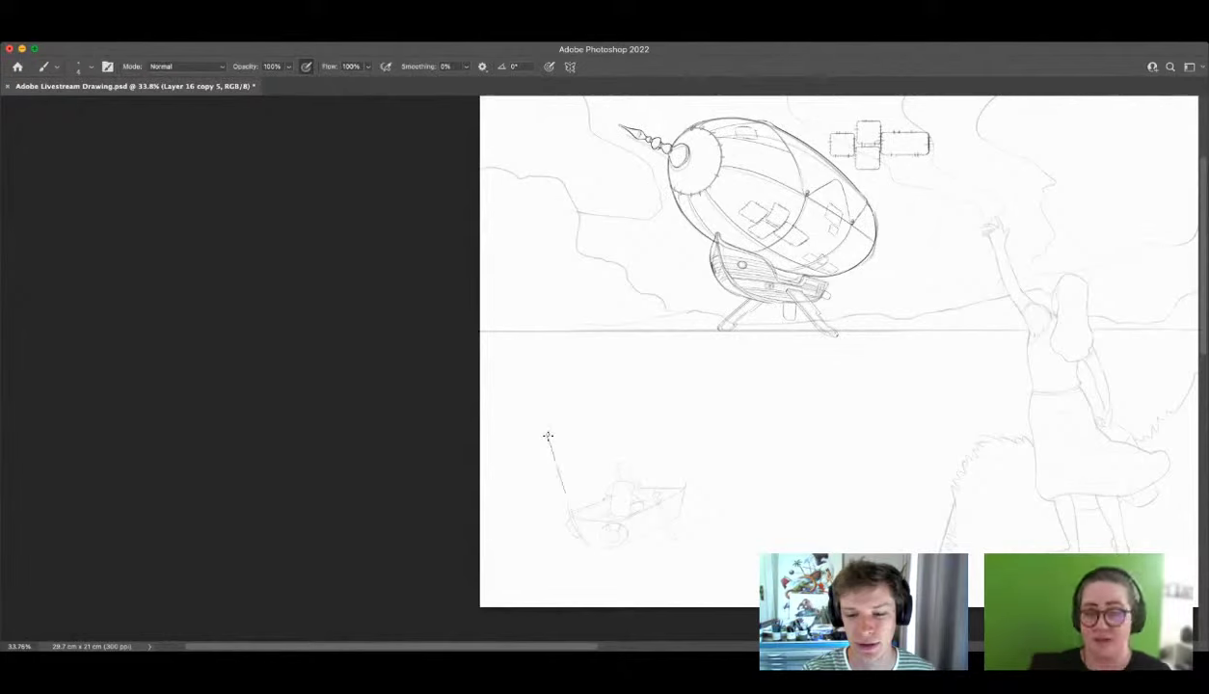
{"action": "mouse_move", "coordinate": [664, 157]}
{"action": "left_mouse_down"}
{"action": "mouse_move", "coordinate": [630, 327]}
{"action": "mouse_move", "coordinate": [547, 439]}
{"action": "left_mouse_up"}
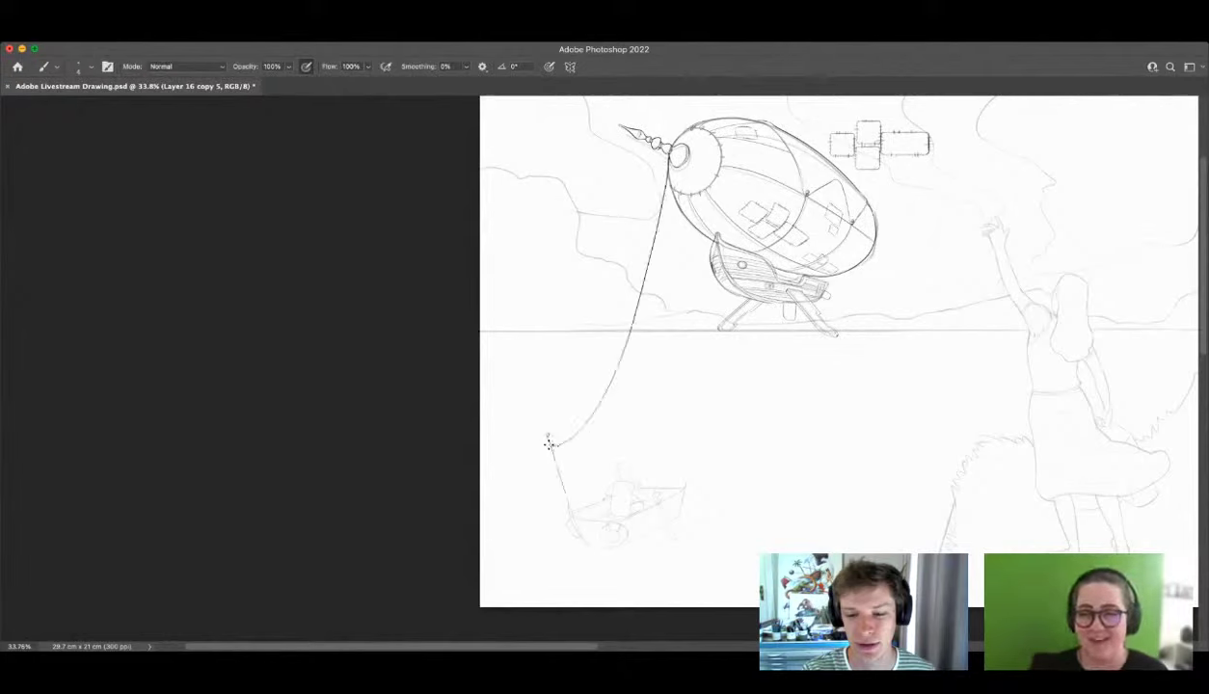
Step: Sketch a small balloon tethered by a curved line to the tail end of the airship's envelope
{"action": "key", "text": "z"}
{"action": "left_click", "coordinate": [665, 366], "text": "alt"}
{"action": "left_click_drag", "start_coordinate": [746, 391], "coordinate": [824, 333]}
{"action": "key", "text": "z"}
{"action": "left_click_drag", "start_coordinate": [775, 419], "coordinate": [762, 394]}
{"action": "left_click_drag", "start_coordinate": [777, 290], "coordinate": [858, 270]}
{"action": "key", "text": "b"}
{"action": "mouse_move", "coordinate": [744, 183]}
{"action": "left_mouse_down"}
{"action": "mouse_move", "coordinate": [747, 236]}
{"action": "mouse_move", "coordinate": [767, 205]}
{"action": "mouse_move", "coordinate": [739, 205]}
{"action": "mouse_move", "coordinate": [750, 262]}
{"action": "mouse_move", "coordinate": [737, 258]}
{"action": "mouse_move", "coordinate": [739, 271]}
{"action": "mouse_move", "coordinate": [740, 232]}
{"action": "mouse_move", "coordinate": [740, 280]}
{"action": "mouse_move", "coordinate": [661, 362]}
{"action": "mouse_move", "coordinate": [610, 347]}
{"action": "left_mouse_up"}
{"action": "mouse_move", "coordinate": [740, 337]}
{"action": "left_mouse_down"}
{"action": "mouse_move", "coordinate": [690, 344]}
{"action": "mouse_move", "coordinate": [729, 344]}
{"action": "mouse_move", "coordinate": [722, 328]}
{"action": "mouse_move", "coordinate": [665, 341]}
{"action": "mouse_move", "coordinate": [618, 380]}
{"action": "mouse_move", "coordinate": [695, 375]}
{"action": "mouse_move", "coordinate": [715, 394]}
{"action": "mouse_move", "coordinate": [812, 418]}
{"action": "mouse_move", "coordinate": [741, 400]}
{"action": "mouse_move", "coordinate": [724, 326]}
{"action": "mouse_move", "coordinate": [731, 337]}
{"action": "mouse_move", "coordinate": [713, 325]}
{"action": "mouse_move", "coordinate": [682, 362]}
{"action": "mouse_move", "coordinate": [733, 394]}
{"action": "mouse_move", "coordinate": [713, 365]}
{"action": "mouse_move", "coordinate": [688, 403]}
{"action": "left_mouse_up"}
Step: Sketch a small skier's lower body, legs and skis just below the horizon between the airship and the woman
{"action": "key", "text": "b"}
{"action": "key", "text": "z"}
{"action": "key", "text": "b"}
{"action": "left_click_drag", "start_coordinate": [684, 359], "coordinate": [662, 444]}
{"action": "left_click_drag", "start_coordinate": [666, 395], "coordinate": [667, 450]}
{"action": "mouse_move", "coordinate": [678, 395]}
{"action": "left_mouse_down"}
{"action": "mouse_move", "coordinate": [693, 463]}
{"action": "mouse_move", "coordinate": [650, 455]}
{"action": "mouse_move", "coordinate": [594, 478]}
{"action": "mouse_move", "coordinate": [654, 457]}
{"action": "mouse_move", "coordinate": [583, 474]}
{"action": "left_mouse_up"}
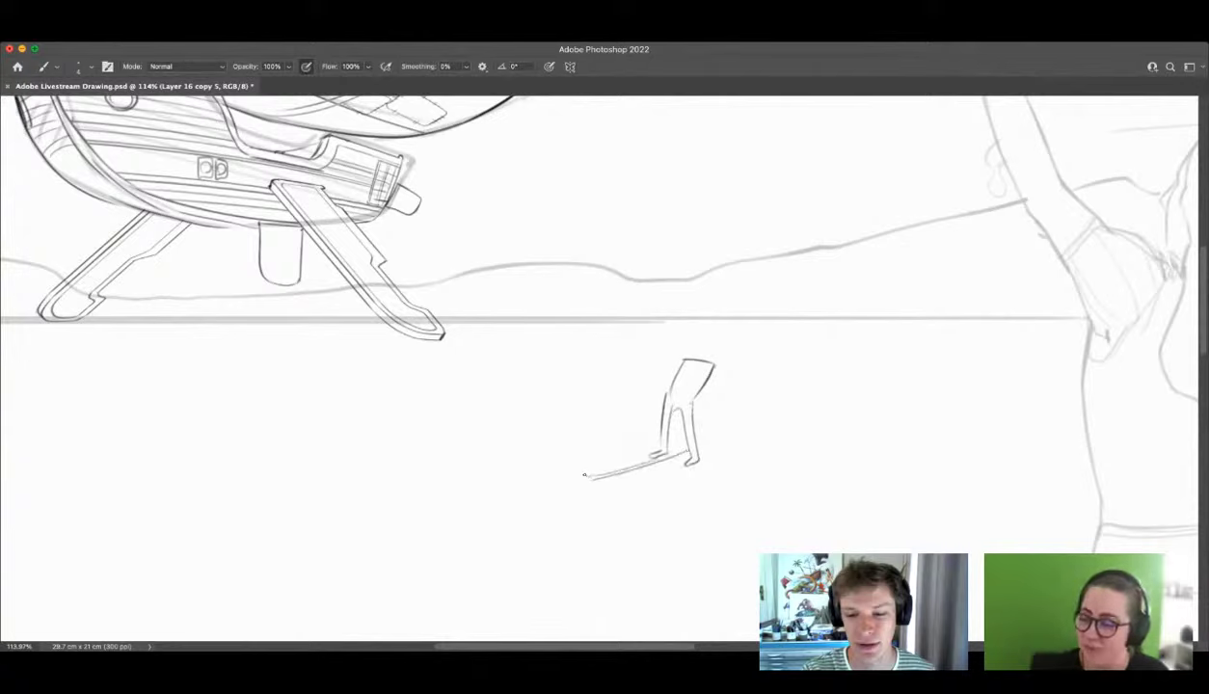
{"action": "mouse_move", "coordinate": [683, 469]}
{"action": "left_mouse_down"}
{"action": "mouse_move", "coordinate": [615, 496]}
{"action": "mouse_move", "coordinate": [711, 459]}
{"action": "mouse_move", "coordinate": [644, 496]}
{"action": "left_mouse_up"}
Step: Complete the small skier with a head, shoulders and arms reaching up toward the airship
{"action": "key", "text": "z"}
{"action": "left_click_drag", "start_coordinate": [609, 383], "coordinate": [641, 397]}
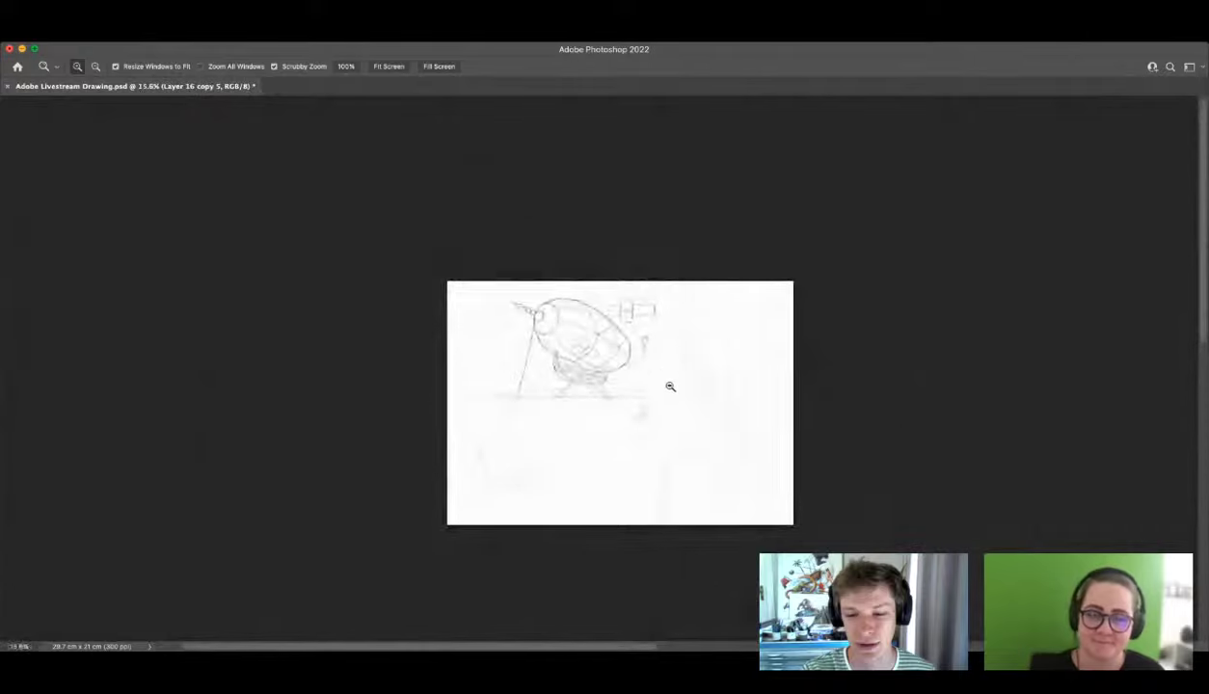
{"action": "scroll", "coordinate": [669, 386], "scroll_direction": "up", "scroll_amount": 2}
{"action": "scroll", "coordinate": [607, 378], "scroll_direction": "up", "scroll_amount": 2}
{"action": "scroll", "coordinate": [666, 405], "scroll_direction": "up", "scroll_amount": 2}
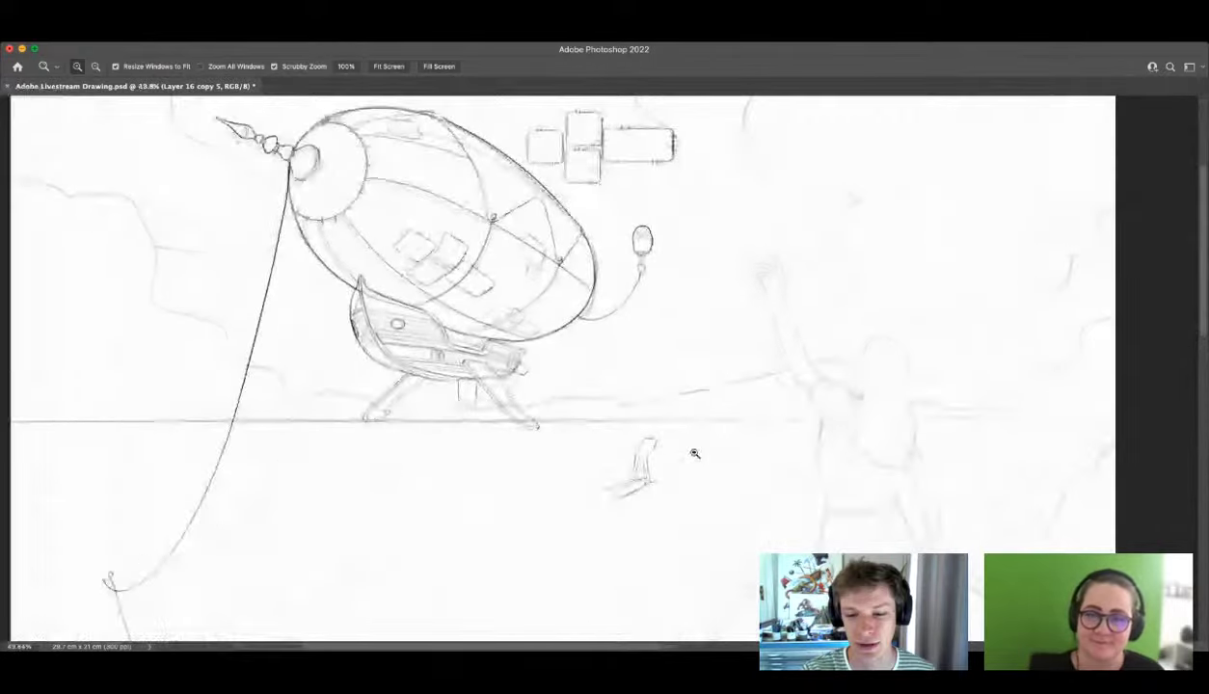
{"action": "scroll", "coordinate": [689, 450], "scroll_direction": "up", "scroll_amount": 3}
{"action": "key", "text": "b"}
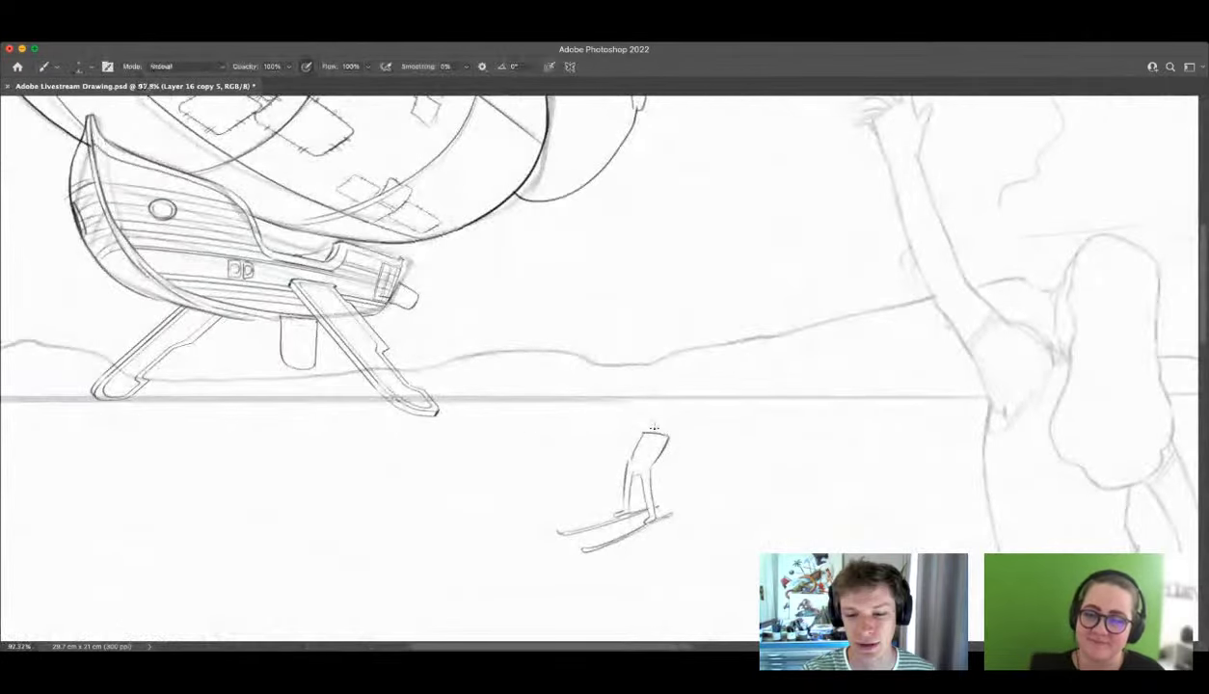
{"action": "left_click_drag", "start_coordinate": [654, 428], "coordinate": [655, 439]}
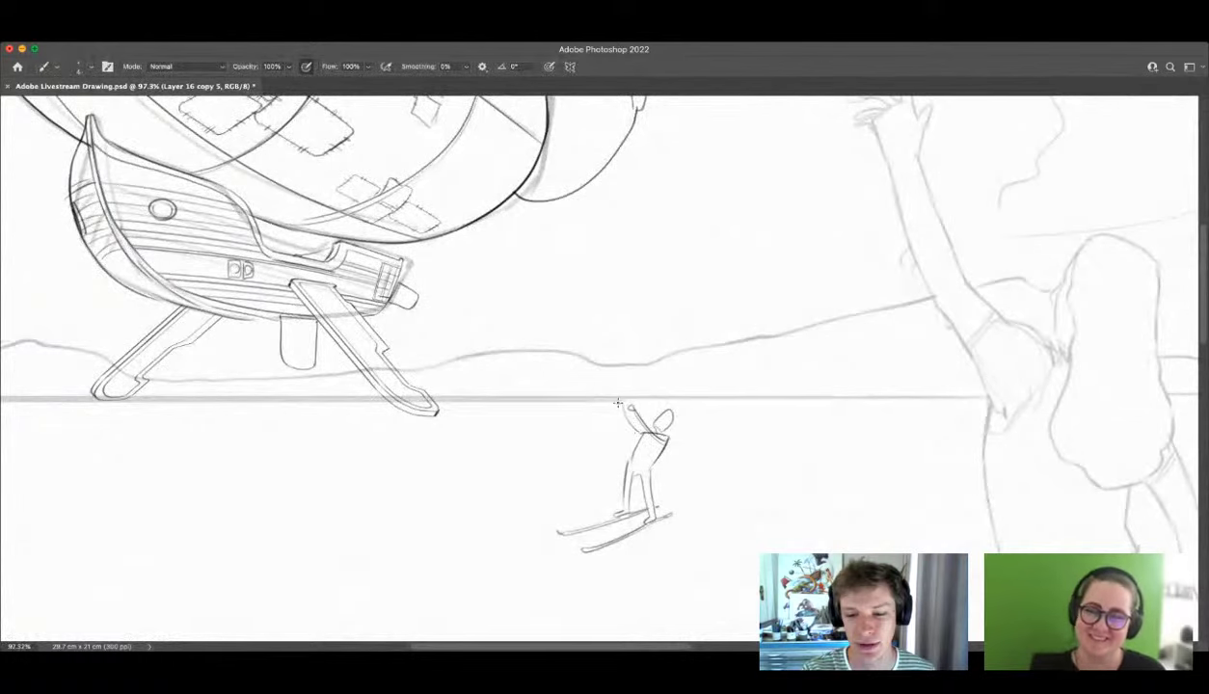
{"action": "left_click_drag", "start_coordinate": [620, 402], "coordinate": [621, 406]}
Step: Draw a tow rope from the skier's hands up to the underside of the airship
{"action": "key", "text": "z"}
{"action": "mouse_move", "coordinate": [690, 424]}
{"action": "left_mouse_down"}
{"action": "mouse_move", "coordinate": [710, 380]}
{"action": "mouse_move", "coordinate": [660, 398]}
{"action": "mouse_move", "coordinate": [719, 410]}
{"action": "left_mouse_up"}
{"action": "key", "text": "b"}
{"action": "mouse_move", "coordinate": [668, 446]}
{"action": "left_mouse_down"}
{"action": "mouse_move", "coordinate": [599, 405]}
{"action": "mouse_move", "coordinate": [503, 288]}
{"action": "left_mouse_up"}
Step: Remove the flat source patch cluster beside the airship and make Layer 15 the active layer
{"action": "key", "text": "z"}
{"action": "scroll", "coordinate": [684, 448], "scroll_direction": "down", "scroll_amount": 5}
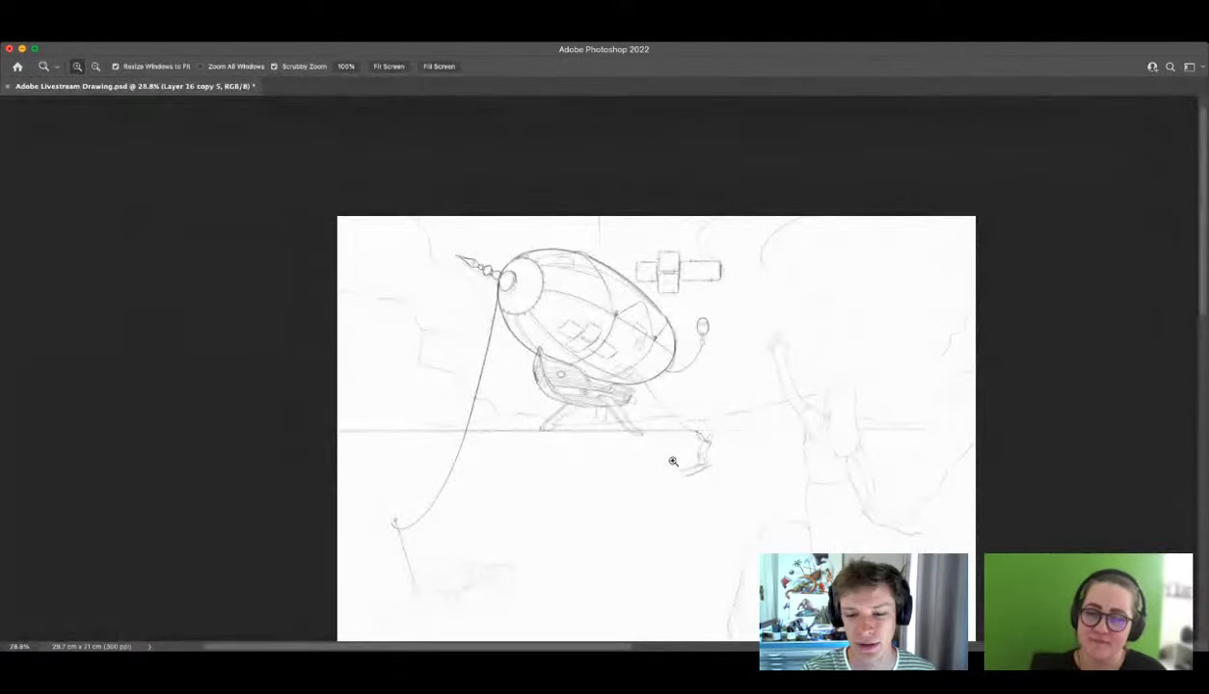
{"action": "scroll", "coordinate": [574, 361], "scroll_direction": "down", "scroll_amount": 1}
{"action": "scroll", "coordinate": [575, 361], "scroll_direction": "down", "scroll_amount": 1}
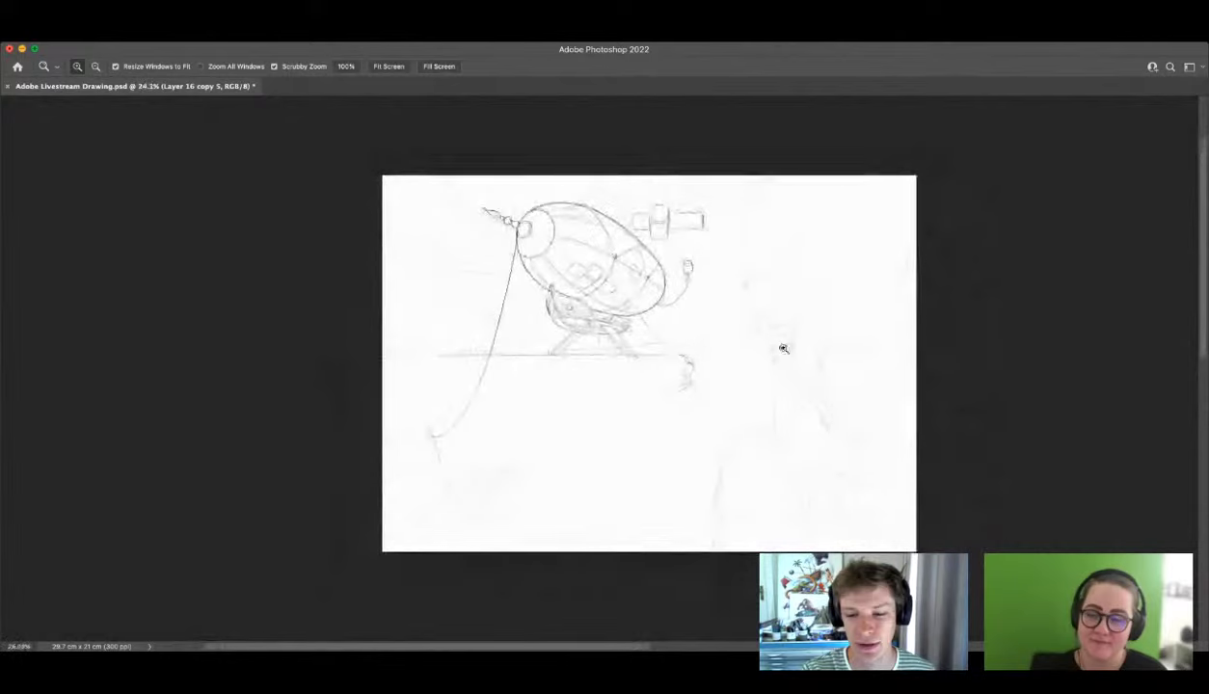
{"action": "scroll", "coordinate": [783, 346], "scroll_direction": "up", "scroll_amount": 2}
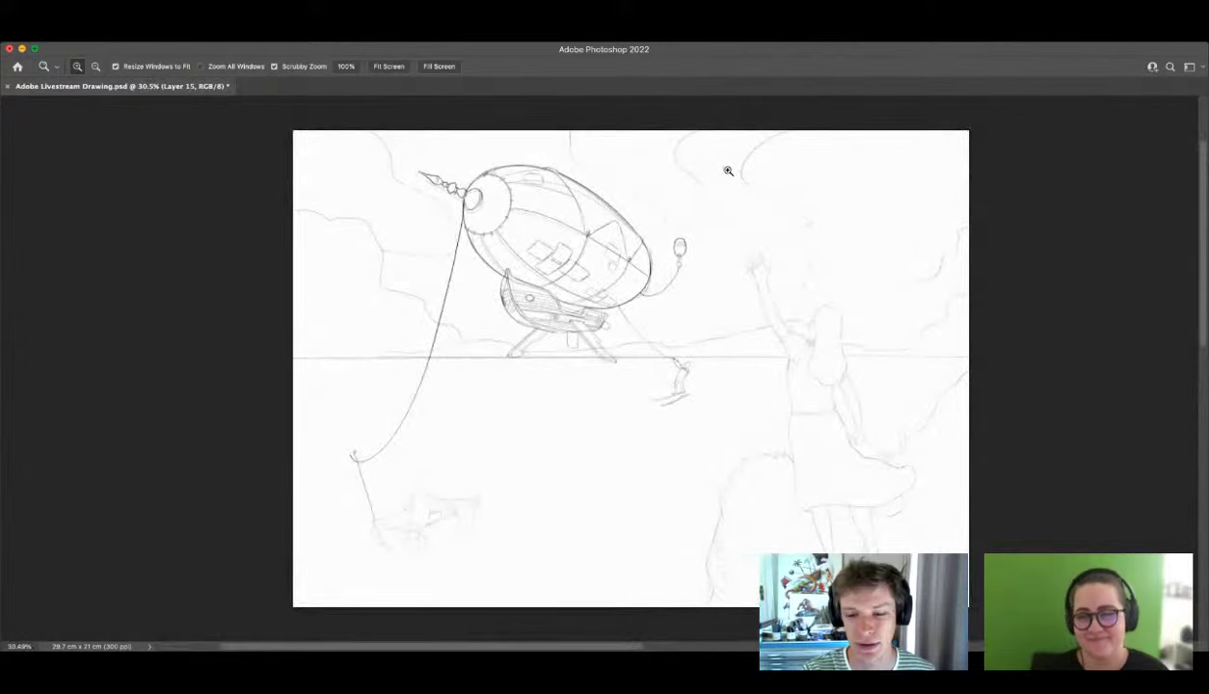
{"action": "key", "text": "b"}
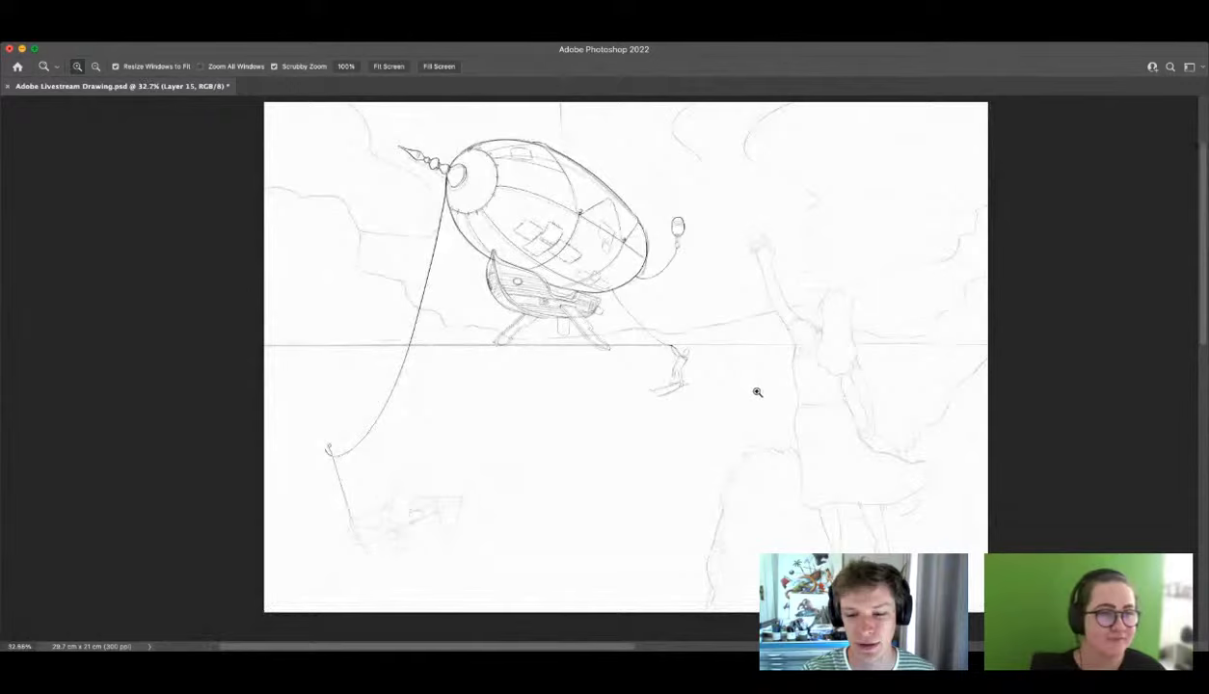
{"action": "left_click", "coordinate": [1077, 236]}
{"action": "left_click", "coordinate": [1033, 254]}
{"action": "left_click", "coordinate": [1025, 241]}
{"action": "left_click", "coordinate": [1025, 241]}
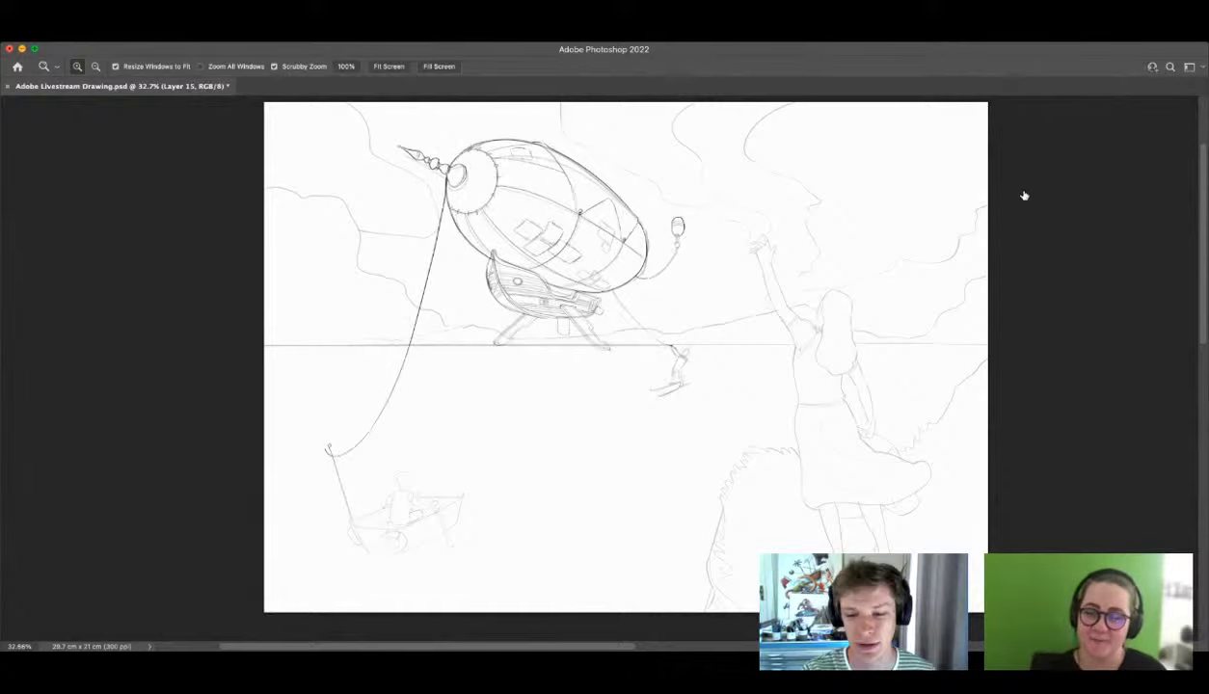
Step: Review the composition of the airship, ropes, skier and waving woman, and switch the canvas to full-screen display
{"action": "mouse_move", "coordinate": [681, 330]}
{"action": "left_mouse_down"}
{"action": "mouse_move", "coordinate": [652, 302]}
{"action": "mouse_move", "coordinate": [679, 327]}
{"action": "left_mouse_up"}
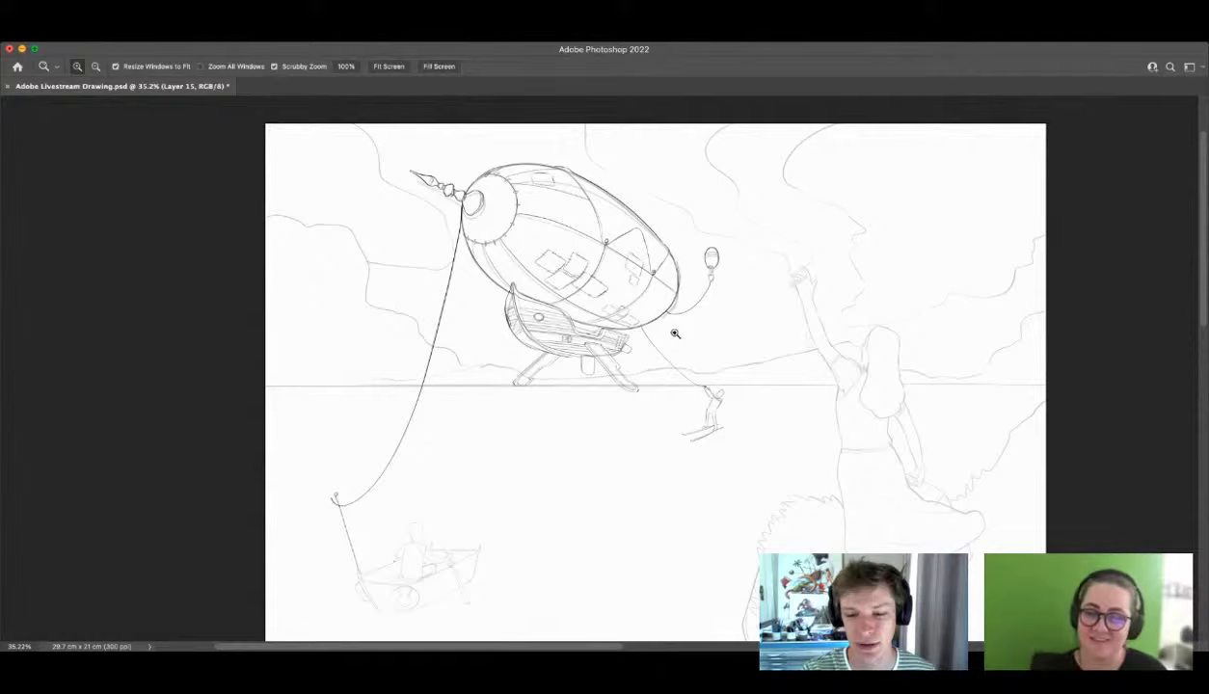
{"action": "mouse_move", "coordinate": [674, 342]}
{"action": "left_mouse_down"}
{"action": "mouse_move", "coordinate": [631, 343]}
{"action": "mouse_move", "coordinate": [661, 357]}
{"action": "left_mouse_up"}
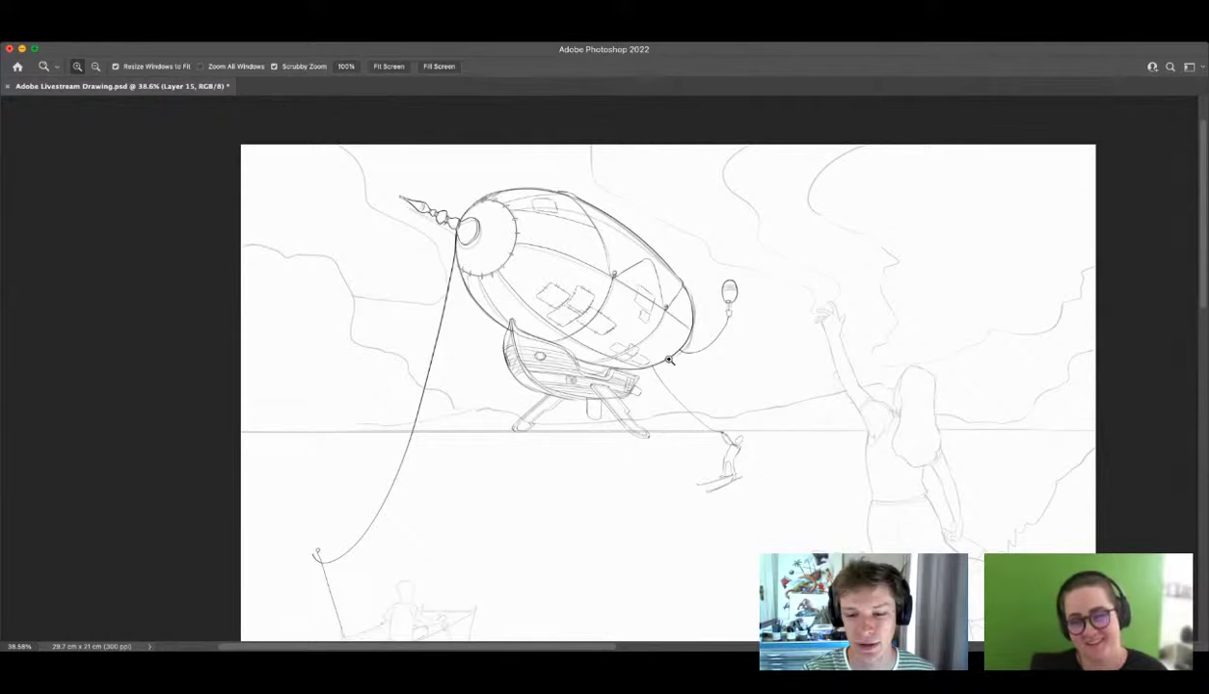
{"action": "left_click_drag", "start_coordinate": [668, 357], "coordinate": [642, 372]}
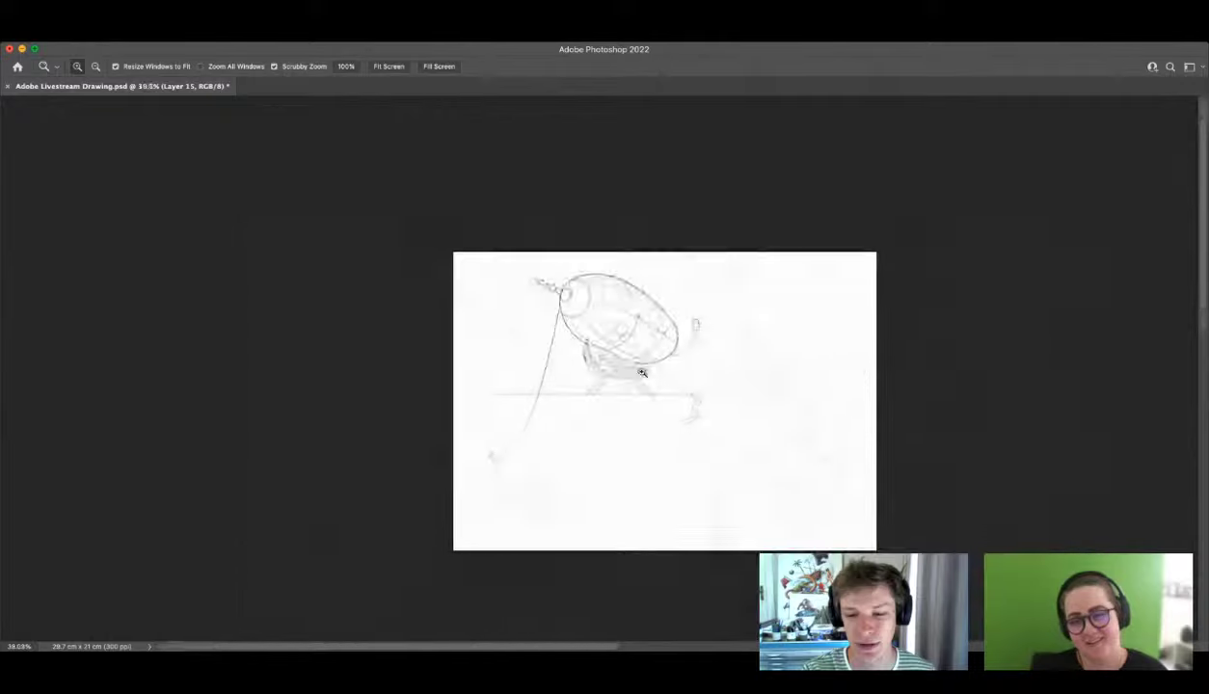
{"action": "left_click_drag", "start_coordinate": [703, 399], "coordinate": [718, 416]}
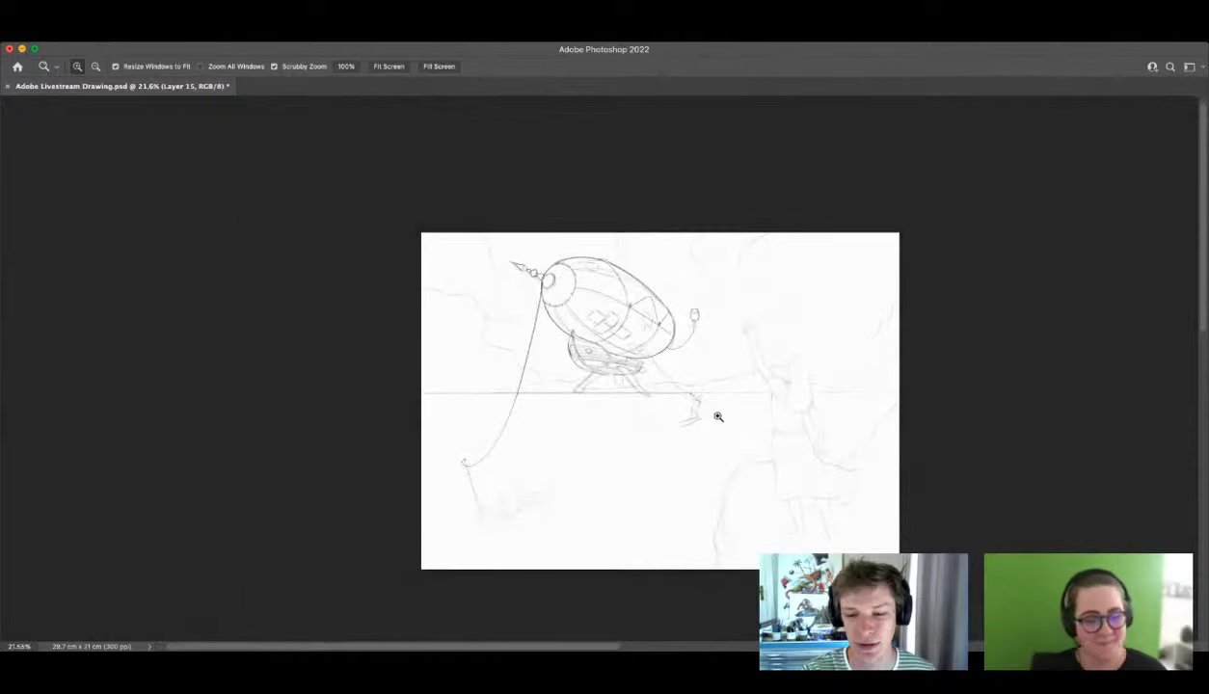
{"action": "scroll", "coordinate": [656, 391], "scroll_direction": "up", "scroll_amount": 5}
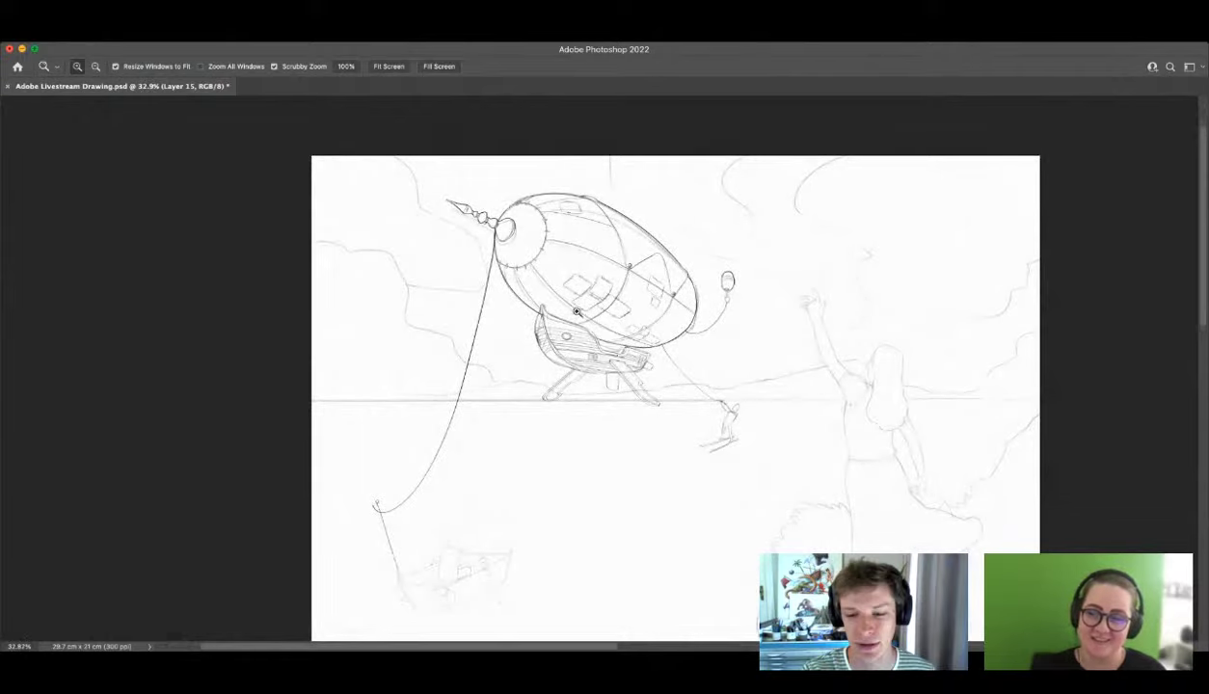
{"action": "scroll", "coordinate": [665, 340], "scroll_direction": "down", "scroll_amount": 5}
{"action": "scroll", "coordinate": [688, 371], "scroll_direction": "up", "scroll_amount": 4}
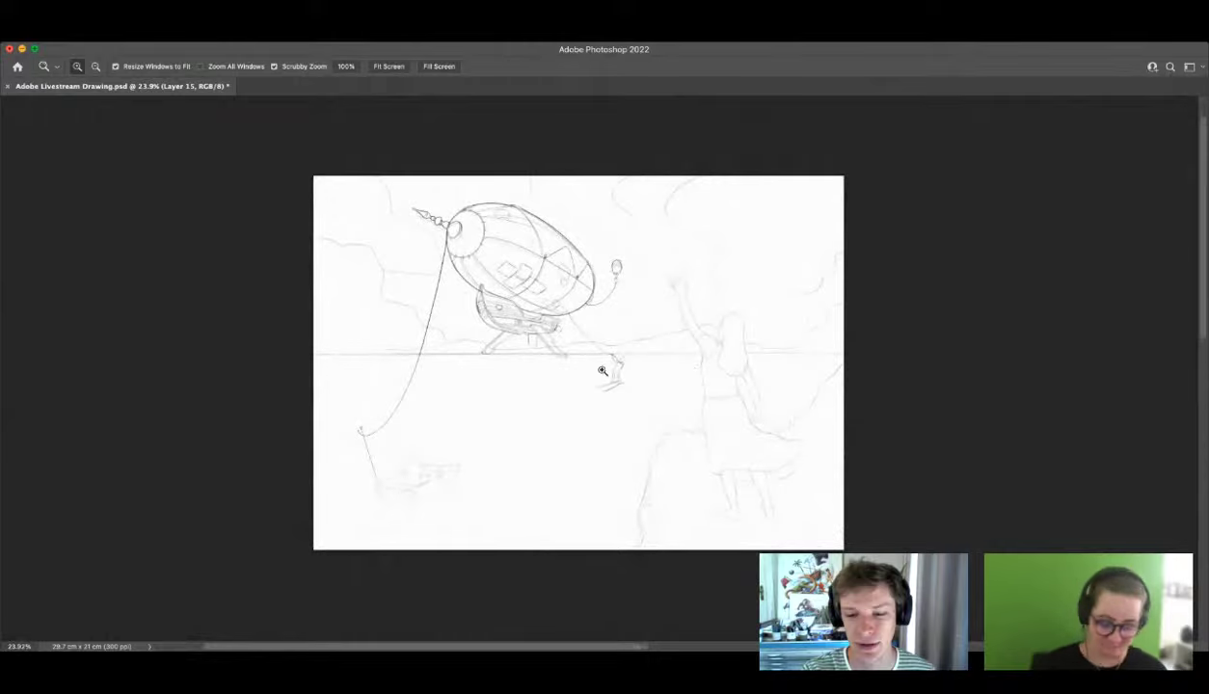
{"action": "scroll", "coordinate": [605, 371], "scroll_direction": "up", "scroll_amount": 5}
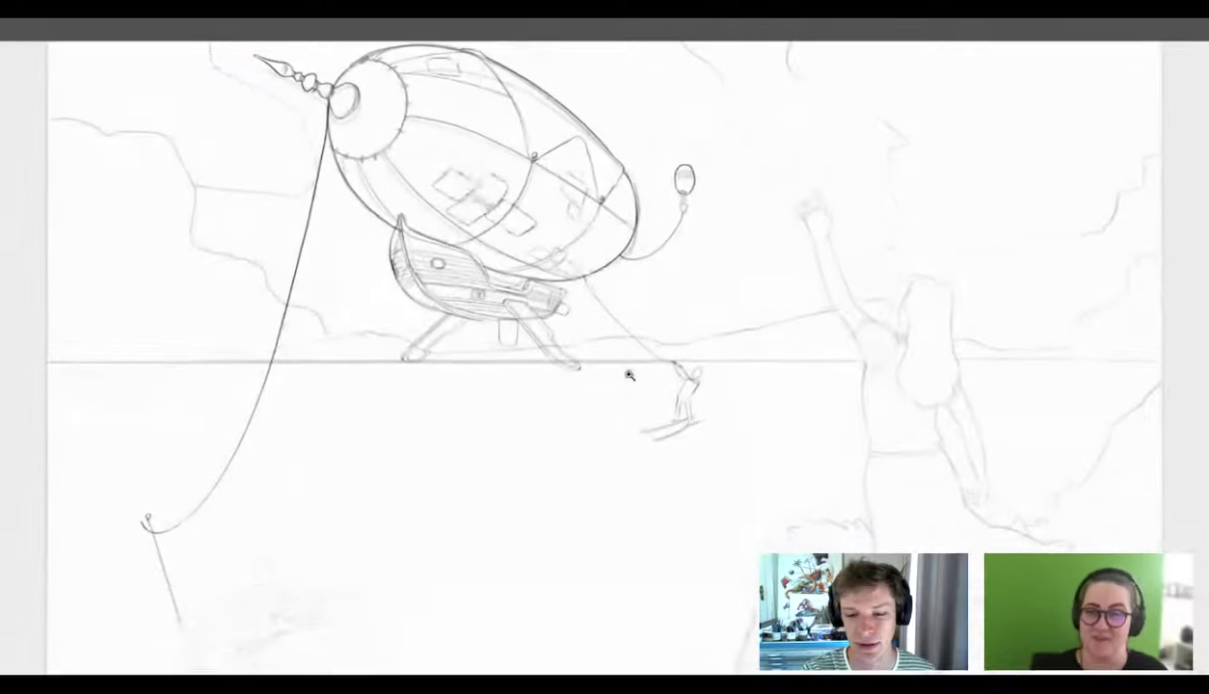
{"action": "scroll", "coordinate": [675, 366], "scroll_direction": "down", "scroll_amount": 2}
{"action": "scroll", "coordinate": [604, 277], "scroll_direction": "up", "scroll_amount": 4}
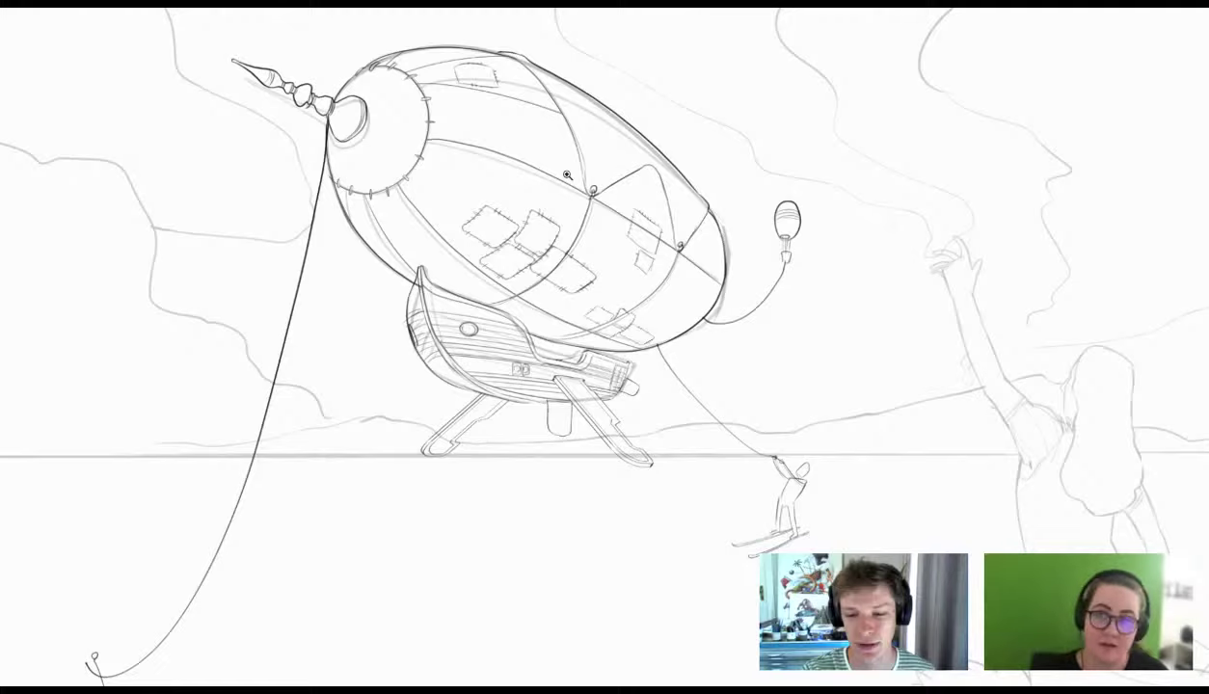
Step: Sketch a large hat with a curved brim and scalloped, puffy crown over the waving woman's head
{"action": "left_click_drag", "start_coordinate": [561, 173], "coordinate": [519, 181]}
{"action": "left_click_drag", "start_coordinate": [689, 175], "coordinate": [769, 227]}
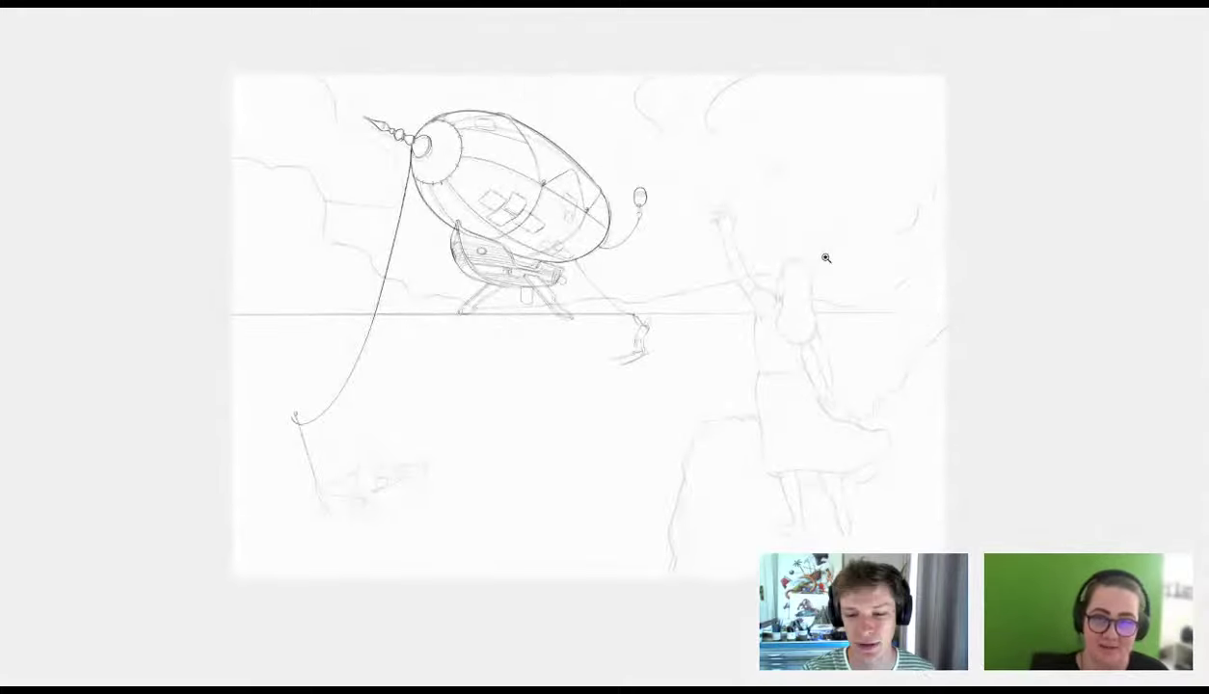
{"action": "mouse_move", "coordinate": [825, 258]}
{"action": "left_mouse_down"}
{"action": "mouse_move", "coordinate": [856, 246]}
{"action": "mouse_move", "coordinate": [826, 250]}
{"action": "mouse_move", "coordinate": [858, 258]}
{"action": "mouse_move", "coordinate": [770, 212]}
{"action": "mouse_move", "coordinate": [721, 277]}
{"action": "mouse_move", "coordinate": [850, 376]}
{"action": "left_mouse_up"}
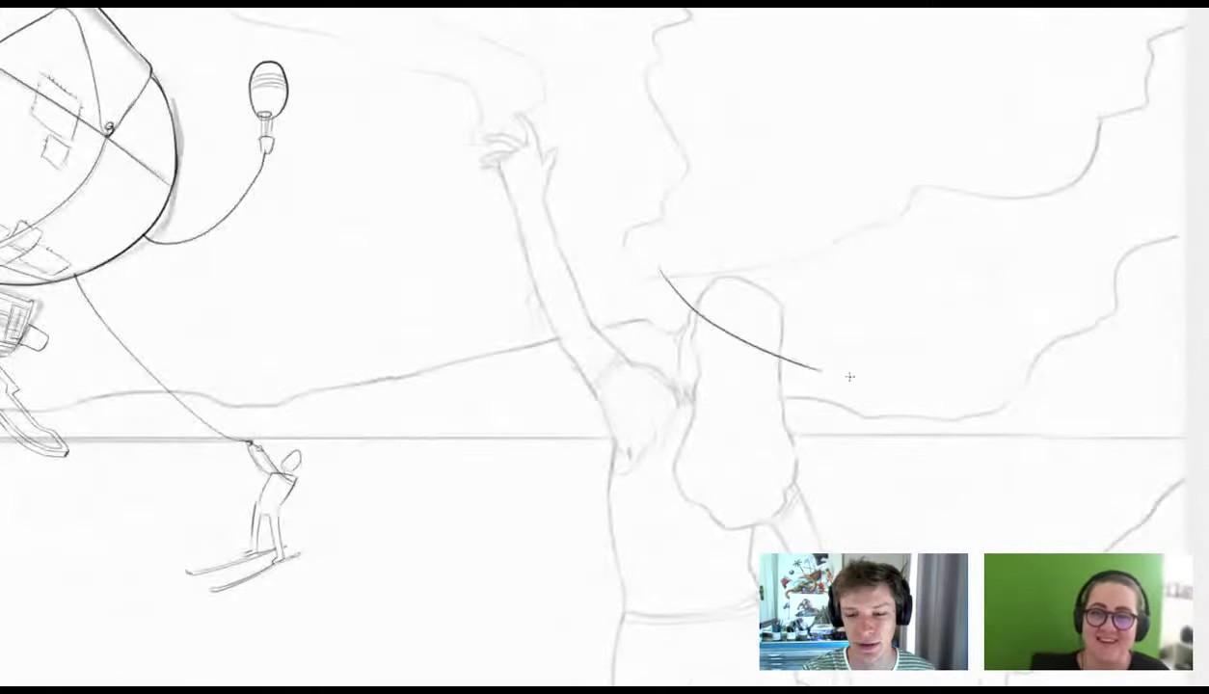
{"action": "mouse_move", "coordinate": [660, 268]}
{"action": "left_mouse_down"}
{"action": "mouse_move", "coordinate": [719, 239]}
{"action": "mouse_move", "coordinate": [808, 260]}
{"action": "mouse_move", "coordinate": [809, 313]}
{"action": "mouse_move", "coordinate": [832, 347]}
{"action": "mouse_move", "coordinate": [821, 368]}
{"action": "mouse_move", "coordinate": [831, 329]}
{"action": "mouse_move", "coordinate": [804, 315]}
{"action": "mouse_move", "coordinate": [785, 258]}
{"action": "mouse_move", "coordinate": [732, 243]}
{"action": "mouse_move", "coordinate": [716, 258]}
{"action": "mouse_move", "coordinate": [665, 265]}
{"action": "left_mouse_up"}
{"action": "left_click_drag", "start_coordinate": [772, 348], "coordinate": [743, 374]}
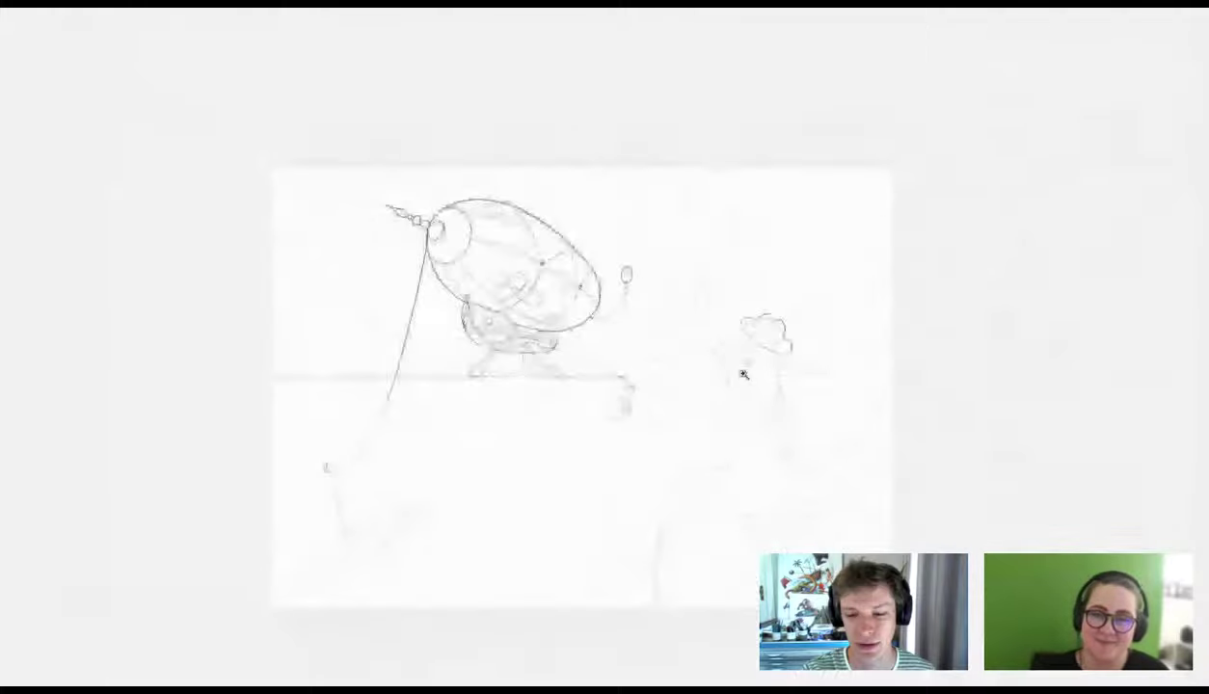
{"action": "scroll", "coordinate": [820, 327], "scroll_direction": "down", "scroll_amount": 3}
{"action": "scroll", "coordinate": [816, 335], "scroll_direction": "up", "scroll_amount": 5}
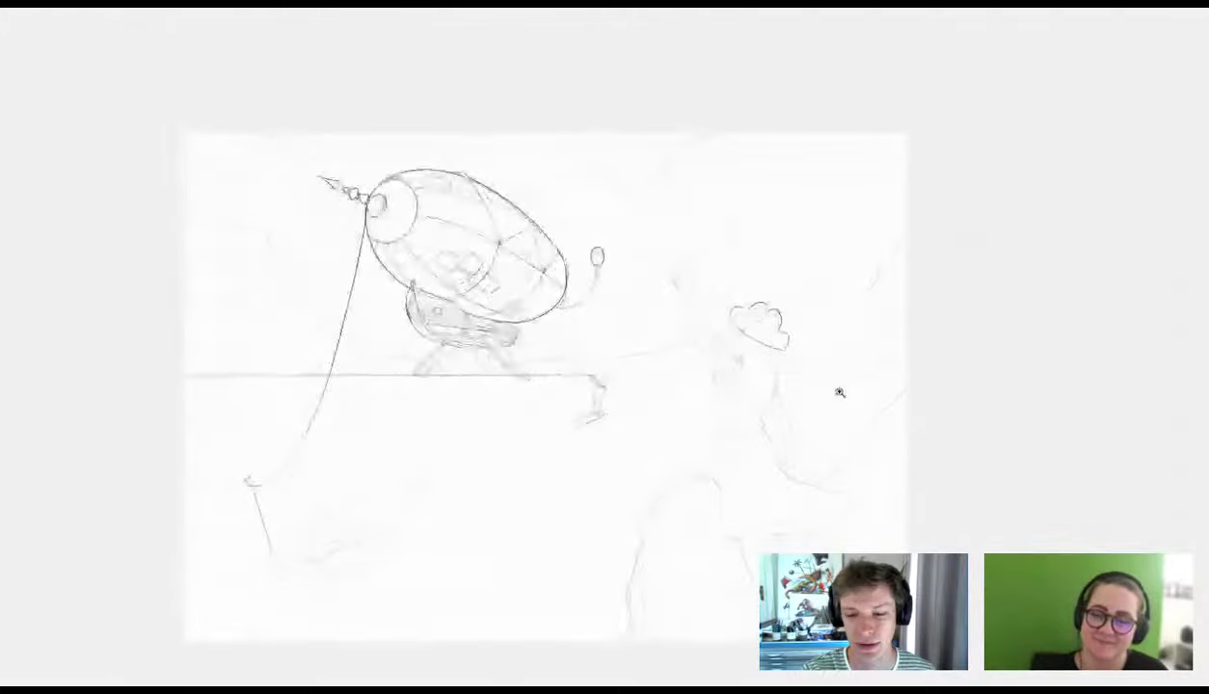
Step: Erase the lower brim line of the woman's hat and redraw it as a thinner edge across her head
{"action": "scroll", "coordinate": [772, 323], "scroll_direction": "up", "scroll_amount": 3}
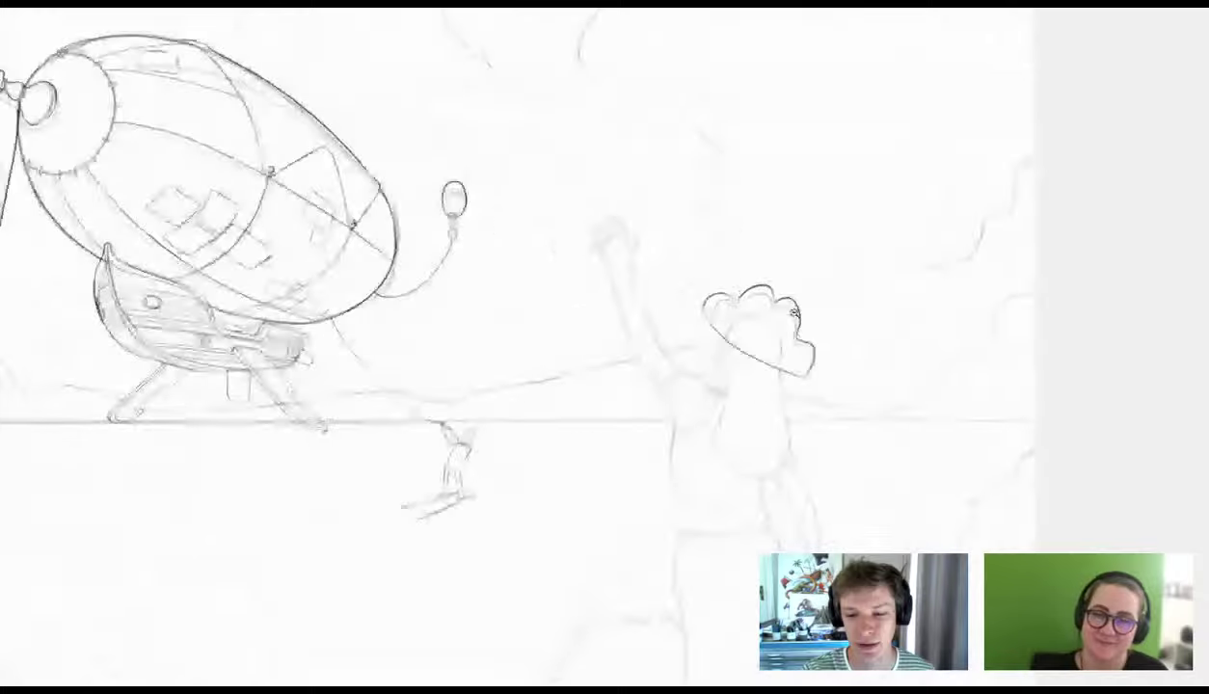
{"action": "scroll", "coordinate": [795, 311], "scroll_direction": "up", "scroll_amount": 2}
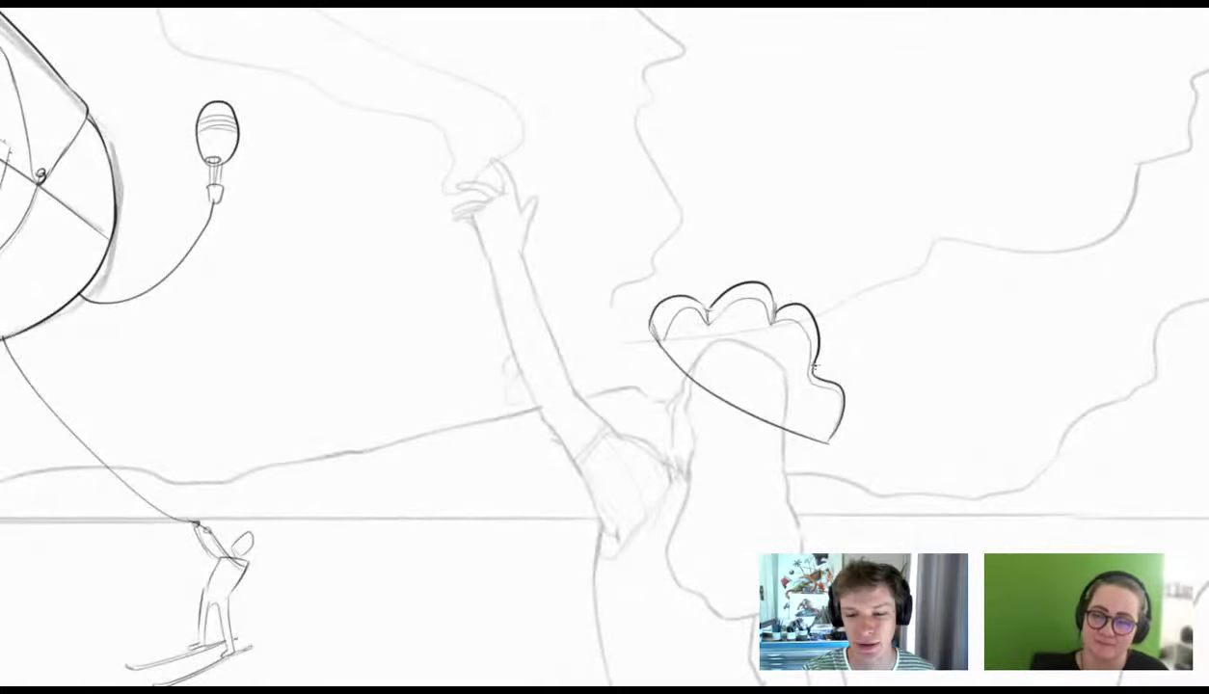
{"action": "scroll", "coordinate": [826, 324], "scroll_direction": "down", "scroll_amount": 3}
{"action": "scroll", "coordinate": [773, 337], "scroll_direction": "up", "scroll_amount": 4}
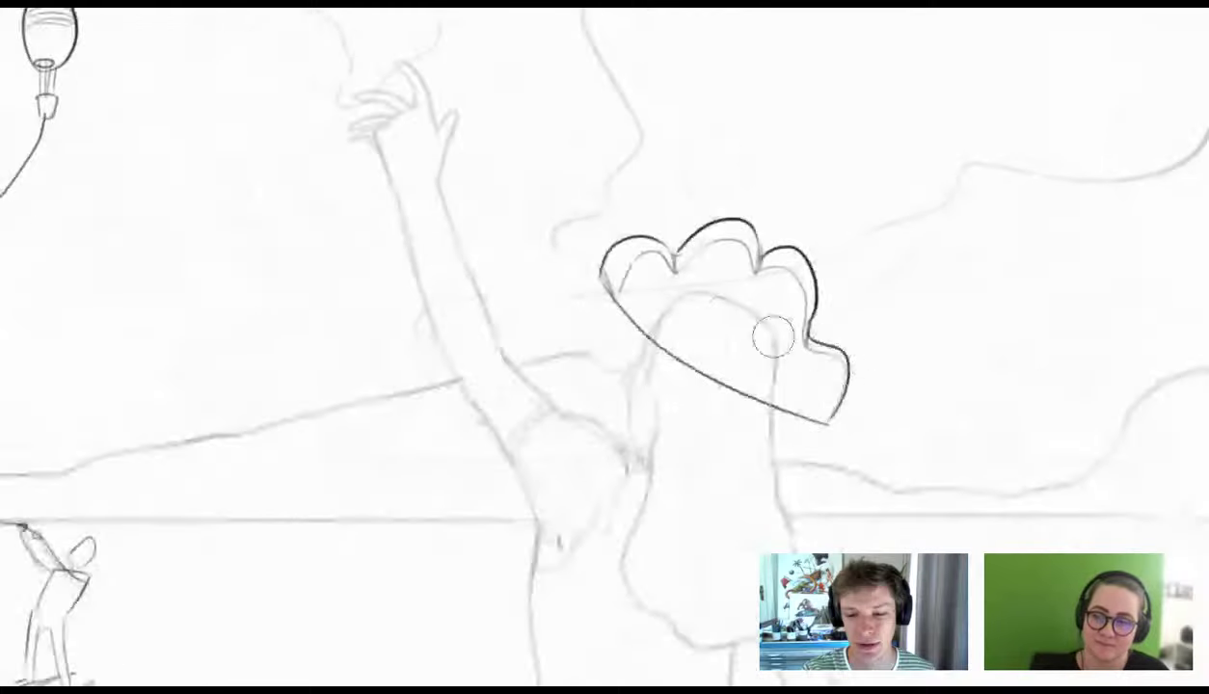
{"action": "mouse_move", "coordinate": [773, 337]}
{"action": "left_mouse_down"}
{"action": "mouse_move", "coordinate": [685, 370]}
{"action": "mouse_move", "coordinate": [803, 355]}
{"action": "left_mouse_up"}
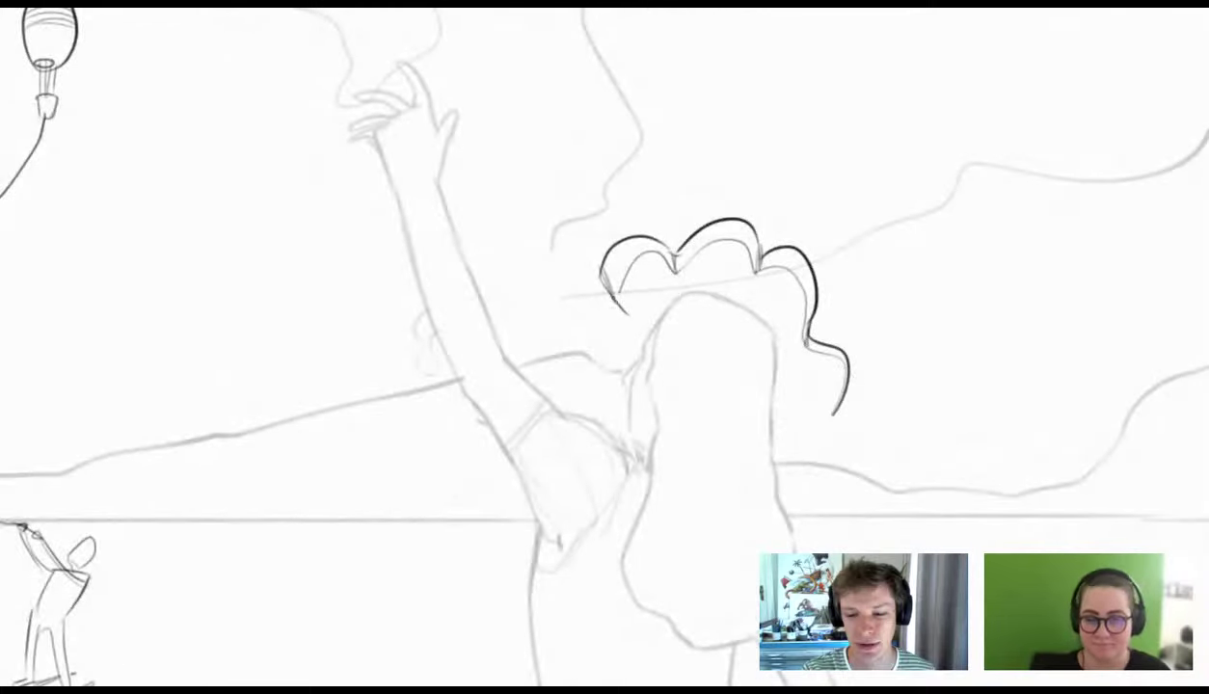
{"action": "mouse_move", "coordinate": [599, 289]}
{"action": "left_mouse_down"}
{"action": "mouse_move", "coordinate": [637, 330]}
{"action": "mouse_move", "coordinate": [822, 395]}
{"action": "left_mouse_up"}
Step: Select the hat with a rectangular selection and adjust its position on the woman's head
{"action": "scroll", "coordinate": [788, 355], "scroll_direction": "down", "scroll_amount": 3}
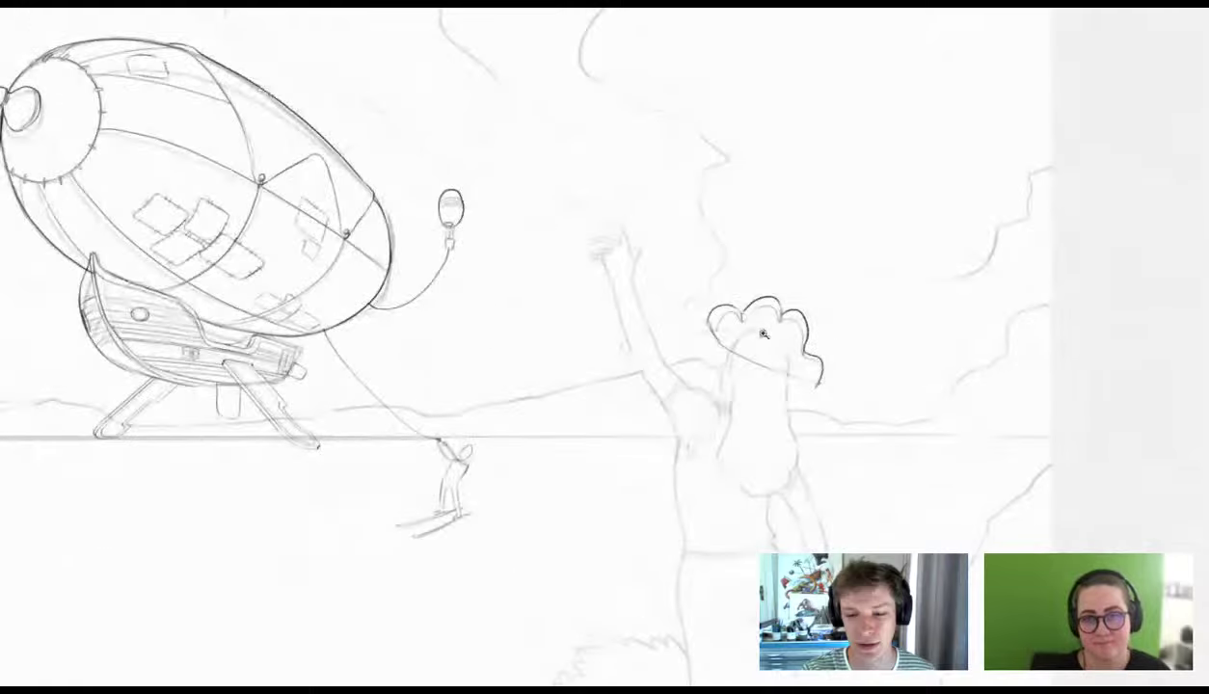
{"action": "scroll", "coordinate": [763, 334], "scroll_direction": "down", "scroll_amount": 3}
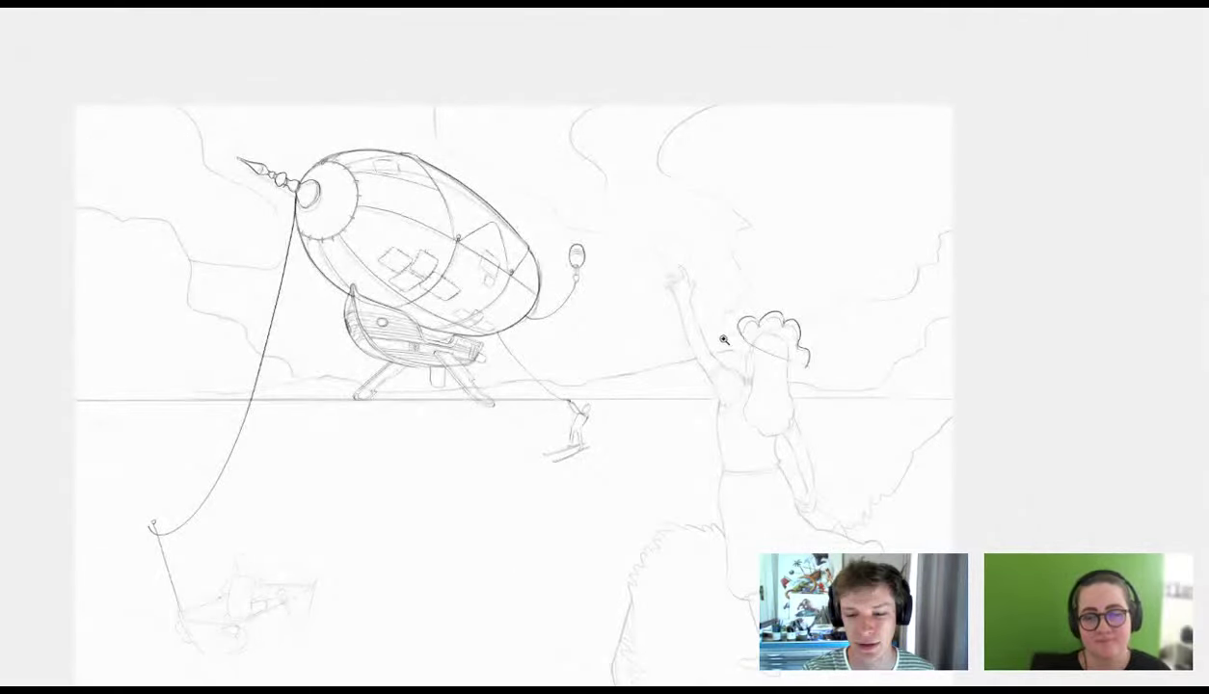
{"action": "scroll", "coordinate": [724, 339], "scroll_direction": "up", "scroll_amount": 5}
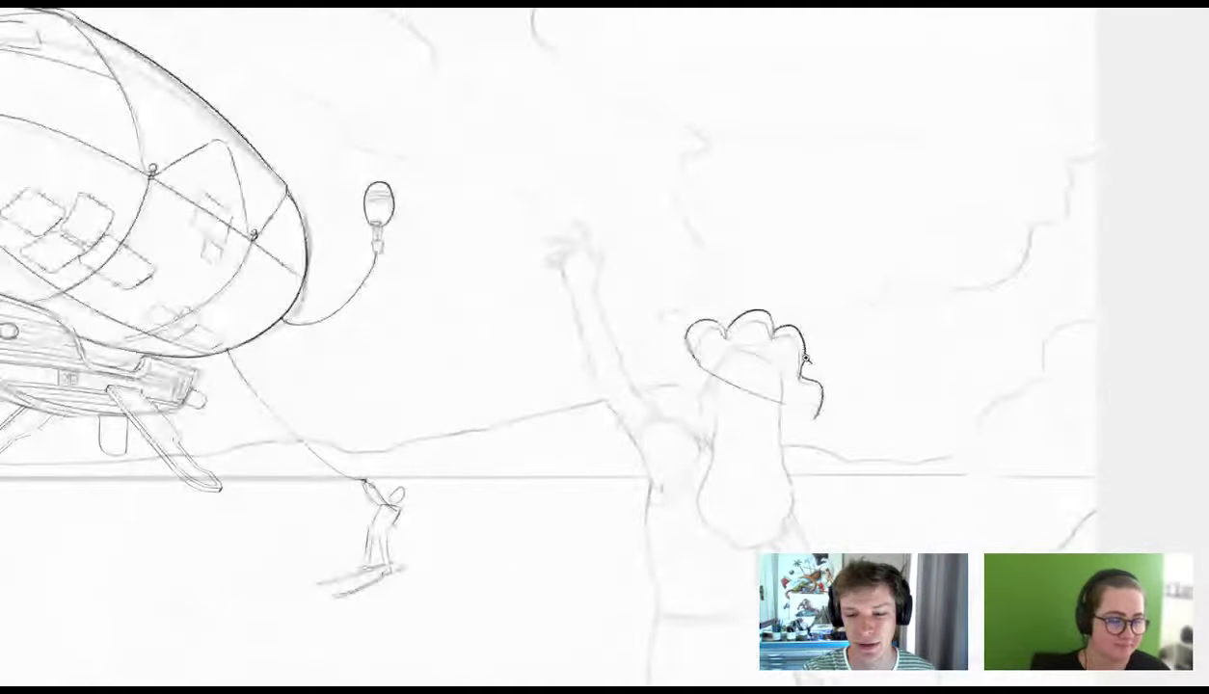
{"action": "key", "text": "v"}
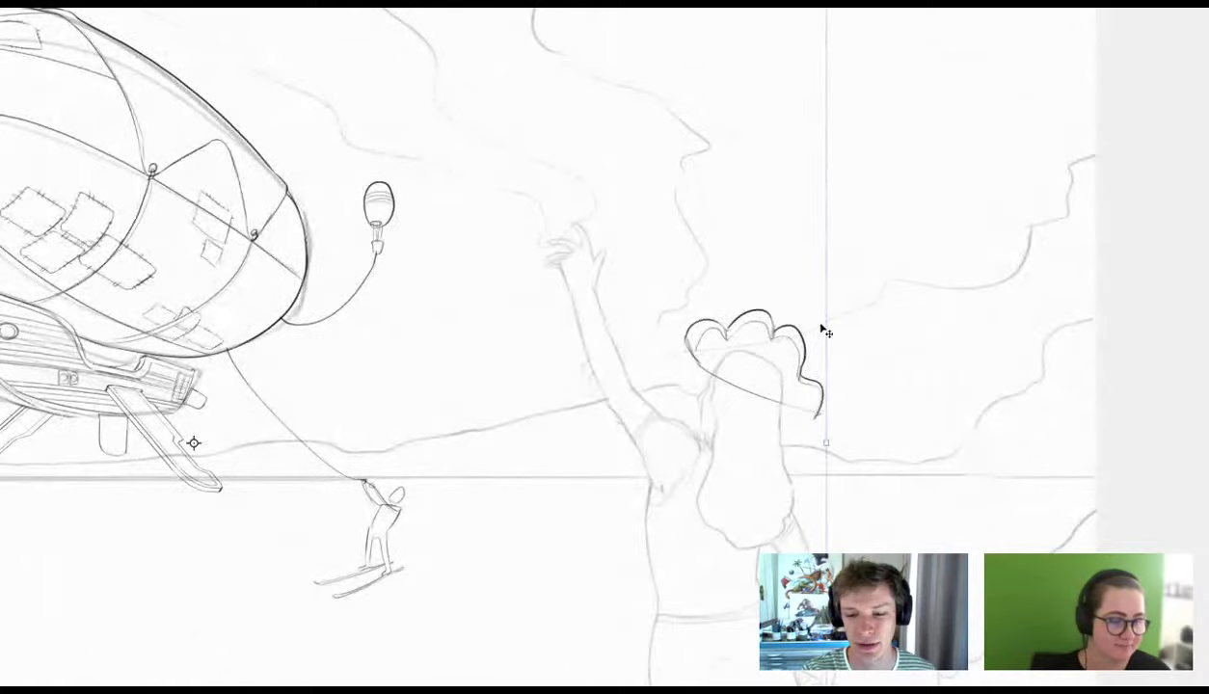
{"action": "key", "text": "m"}
{"action": "left_click_drag", "start_coordinate": [861, 286], "coordinate": [660, 451]}
{"action": "key", "text": "v"}
{"action": "mouse_move", "coordinate": [820, 378]}
{"action": "left_mouse_down"}
{"action": "mouse_move", "coordinate": [816, 389]}
{"action": "mouse_move", "coordinate": [882, 353]}
{"action": "left_mouse_up"}
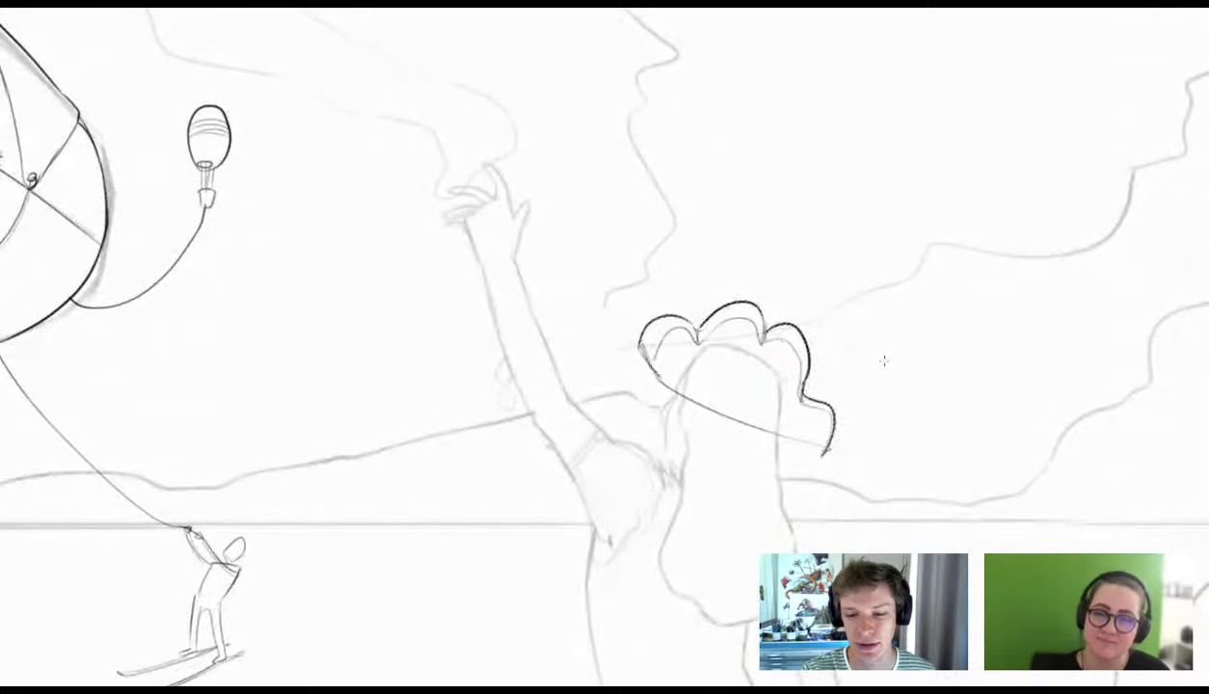
Step: Add a tall curved feather to the hat, and draw inner scalloped contours and a thicker brim edge
{"action": "mouse_move", "coordinate": [702, 330]}
{"action": "left_mouse_down"}
{"action": "mouse_move", "coordinate": [801, 183]}
{"action": "mouse_move", "coordinate": [686, 318]}
{"action": "mouse_move", "coordinate": [738, 201]}
{"action": "mouse_move", "coordinate": [800, 175]}
{"action": "left_mouse_up"}
{"action": "left_click_drag", "start_coordinate": [808, 322], "coordinate": [728, 325]}
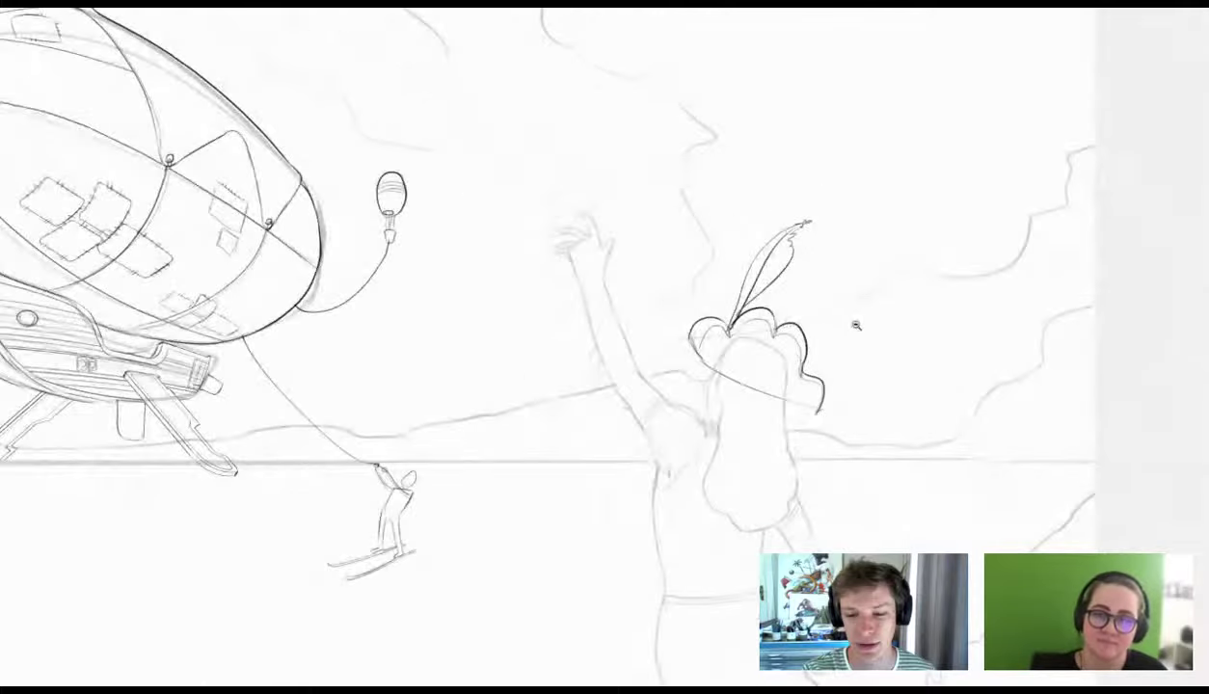
{"action": "left_click_drag", "start_coordinate": [855, 325], "coordinate": [909, 325]}
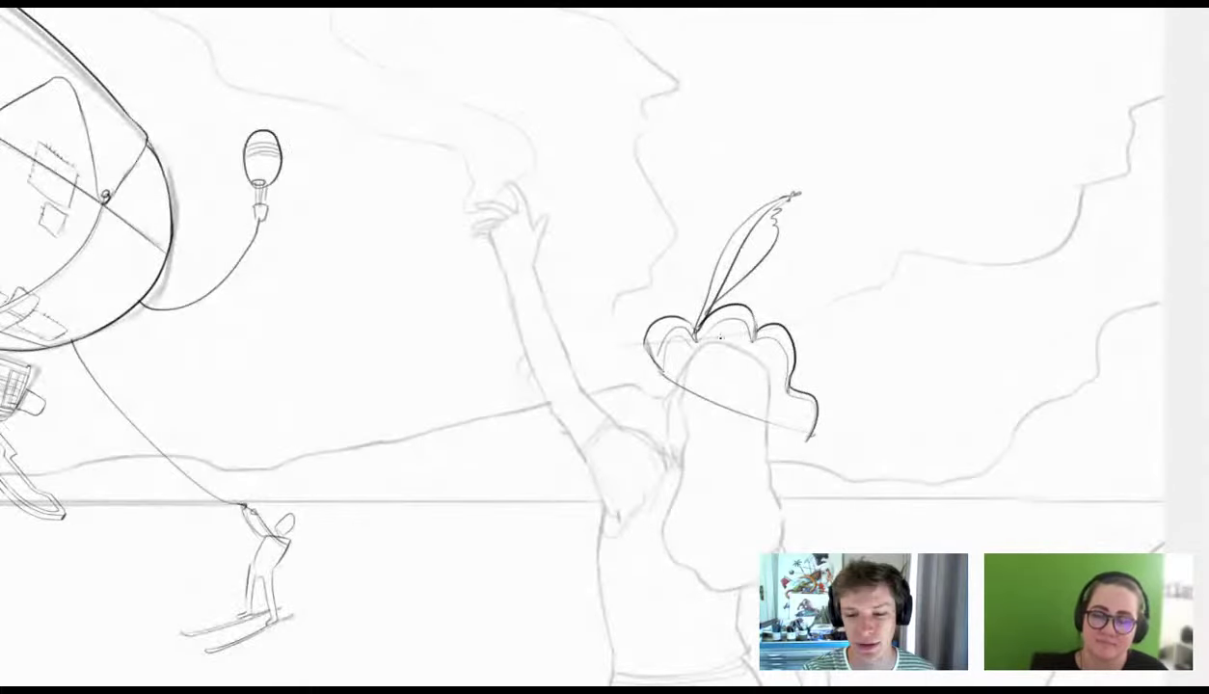
{"action": "mouse_move", "coordinate": [687, 339]}
{"action": "left_mouse_down"}
{"action": "mouse_move", "coordinate": [743, 338]}
{"action": "mouse_move", "coordinate": [764, 349]}
{"action": "mouse_move", "coordinate": [798, 429]}
{"action": "left_mouse_up"}
{"action": "mouse_move", "coordinate": [634, 337]}
{"action": "left_mouse_down"}
{"action": "mouse_move", "coordinate": [680, 391]}
{"action": "mouse_move", "coordinate": [802, 431]}
{"action": "mouse_move", "coordinate": [819, 394]}
{"action": "mouse_move", "coordinate": [790, 426]}
{"action": "mouse_move", "coordinate": [810, 432]}
{"action": "left_mouse_up"}
{"action": "key", "text": "e"}
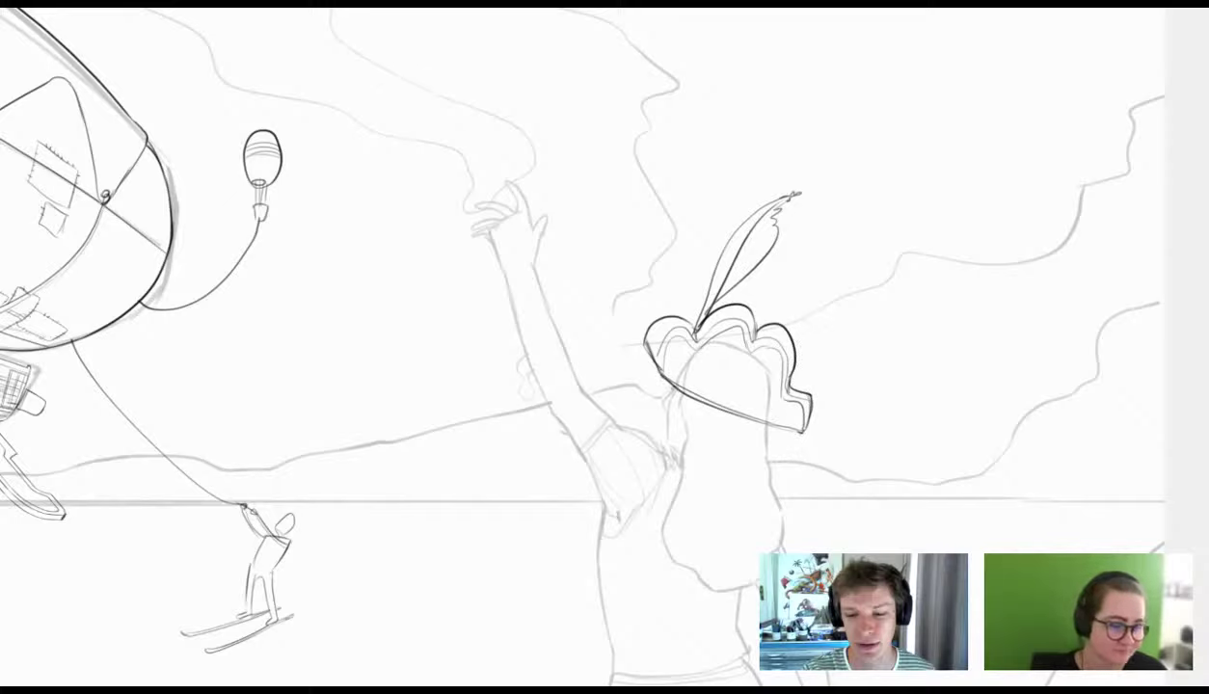
Step: Draw the woman's face profile below the brim and outline her long, rounded hair down her back
{"action": "mouse_move", "coordinate": [674, 388]}
{"action": "left_mouse_down"}
{"action": "mouse_move", "coordinate": [662, 401]}
{"action": "mouse_move", "coordinate": [667, 439]}
{"action": "left_mouse_up"}
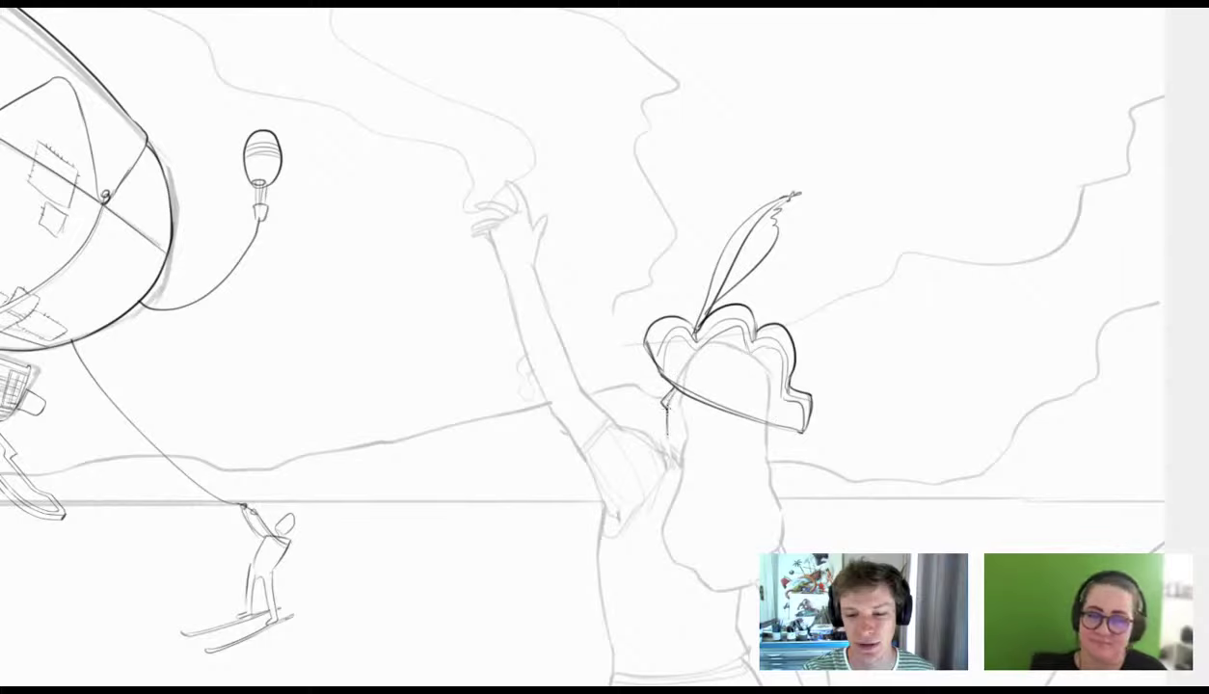
{"action": "left_click_drag", "start_coordinate": [844, 529], "coordinate": [841, 451]}
{"action": "scroll", "coordinate": [842, 450], "scroll_direction": "down", "scroll_amount": 1}
{"action": "scroll", "coordinate": [842, 450], "scroll_direction": "up", "scroll_amount": 1}
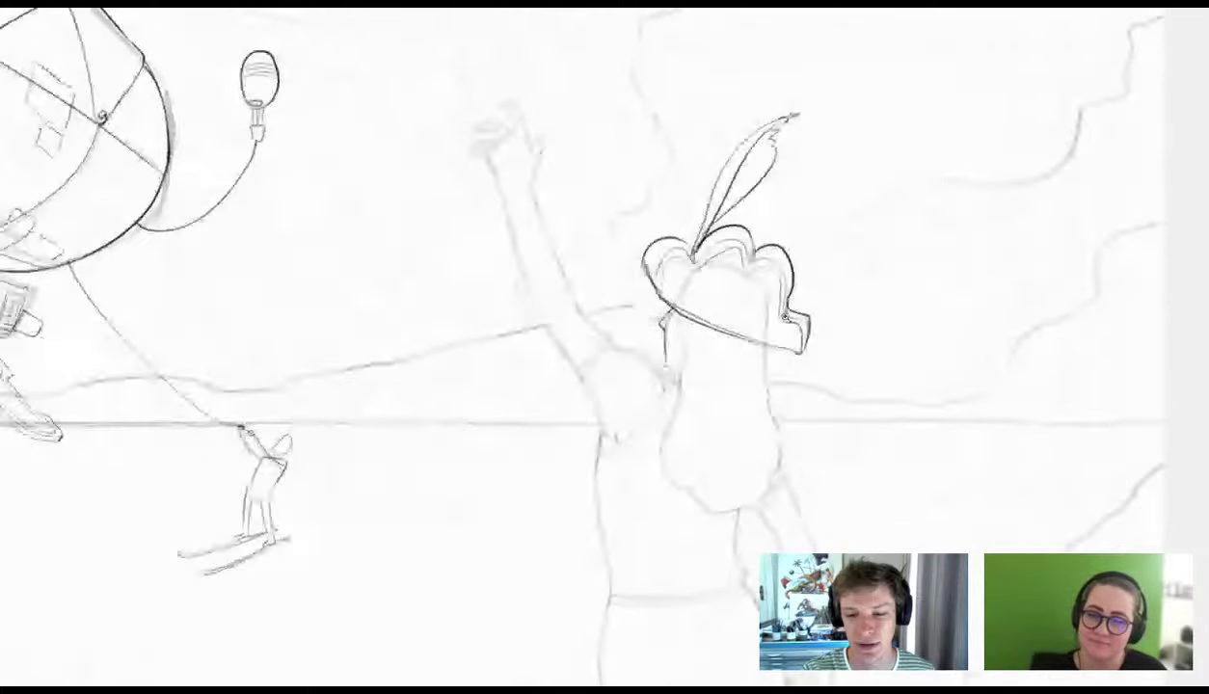
{"action": "mouse_move", "coordinate": [774, 349]}
{"action": "left_mouse_down"}
{"action": "mouse_move", "coordinate": [782, 414]}
{"action": "mouse_move", "coordinate": [693, 507]}
{"action": "left_mouse_up"}
{"action": "left_click_drag", "start_coordinate": [672, 376], "coordinate": [692, 497]}
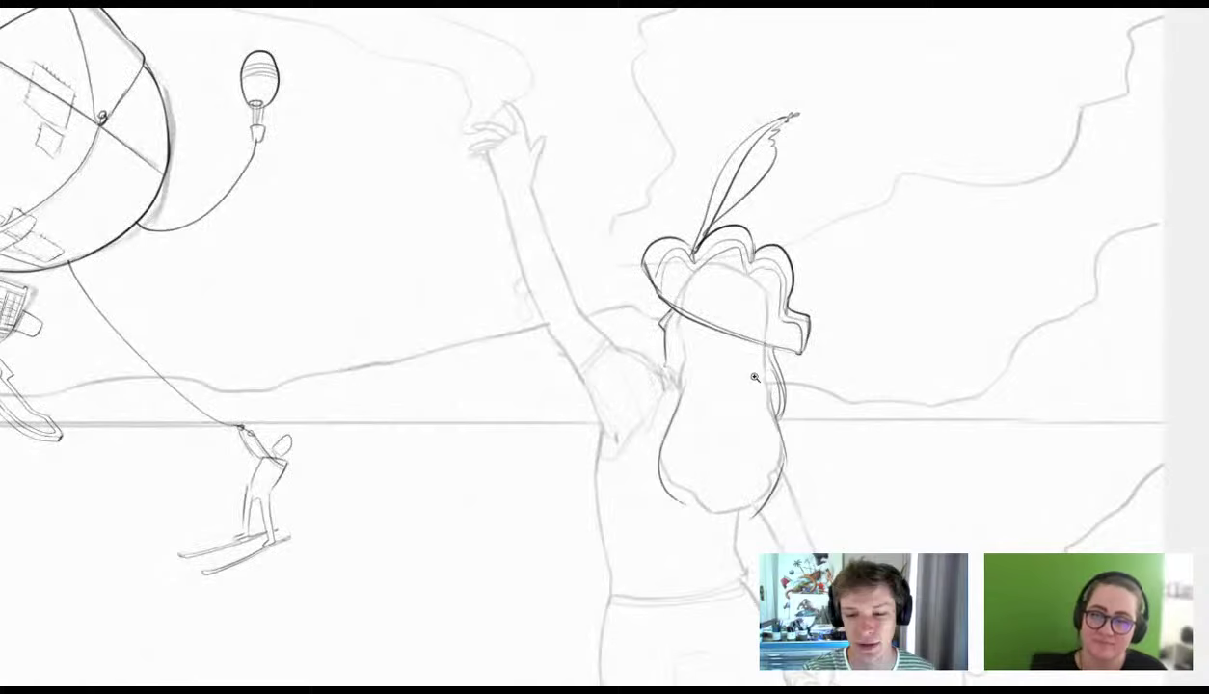
Step: Sketch a parrot with hooked beak, folded wing and long tail perched on the shoulder of her raised arm
{"action": "mouse_move", "coordinate": [755, 377]}
{"action": "left_mouse_down"}
{"action": "mouse_move", "coordinate": [682, 321]}
{"action": "mouse_move", "coordinate": [786, 313]}
{"action": "left_mouse_up"}
{"action": "mouse_move", "coordinate": [667, 237]}
{"action": "left_mouse_down"}
{"action": "mouse_move", "coordinate": [699, 289]}
{"action": "mouse_move", "coordinate": [682, 305]}
{"action": "mouse_move", "coordinate": [638, 272]}
{"action": "mouse_move", "coordinate": [648, 231]}
{"action": "mouse_move", "coordinate": [632, 245]}
{"action": "mouse_move", "coordinate": [655, 235]}
{"action": "mouse_move", "coordinate": [644, 289]}
{"action": "mouse_move", "coordinate": [665, 398]}
{"action": "left_mouse_up"}
{"action": "mouse_move", "coordinate": [697, 307]}
{"action": "left_mouse_down"}
{"action": "mouse_move", "coordinate": [719, 334]}
{"action": "mouse_move", "coordinate": [733, 401]}
{"action": "mouse_move", "coordinate": [732, 514]}
{"action": "left_mouse_up"}
{"action": "mouse_move", "coordinate": [718, 500]}
{"action": "left_mouse_down"}
{"action": "mouse_move", "coordinate": [688, 412]}
{"action": "mouse_move", "coordinate": [665, 394]}
{"action": "left_mouse_up"}
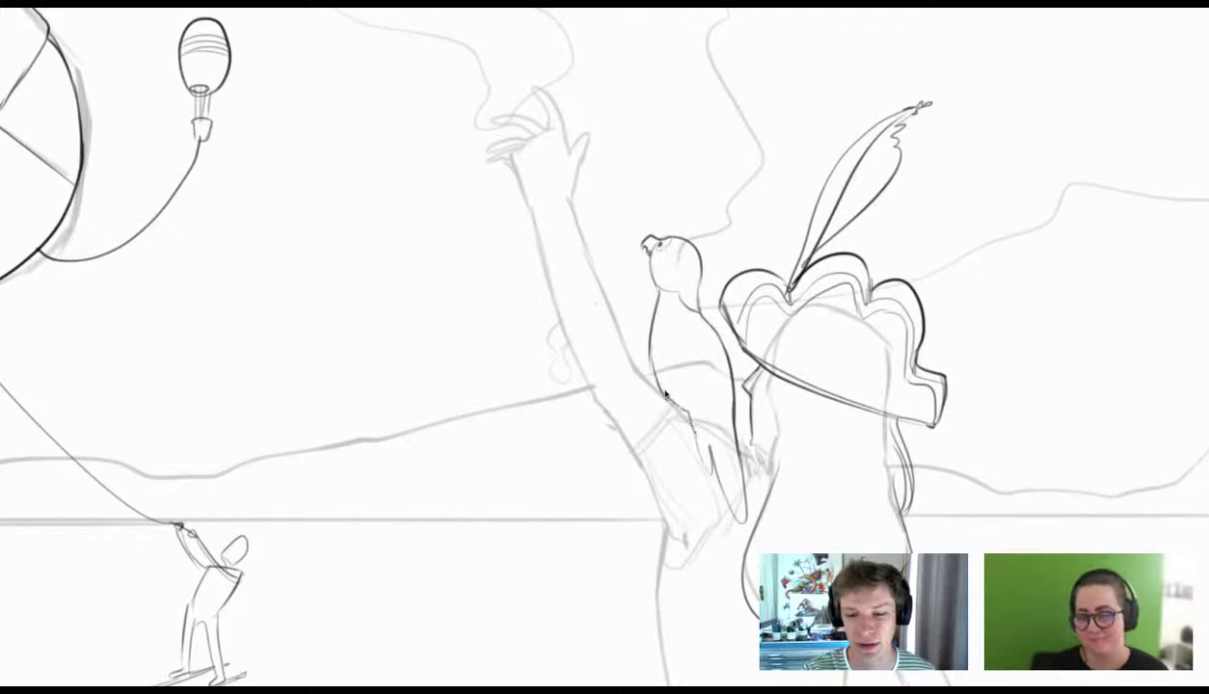
{"action": "mouse_move", "coordinate": [677, 308]}
{"action": "left_mouse_down"}
{"action": "mouse_move", "coordinate": [697, 386]}
{"action": "mouse_move", "coordinate": [682, 405]}
{"action": "mouse_move", "coordinate": [658, 362]}
{"action": "mouse_move", "coordinate": [689, 321]}
{"action": "left_mouse_up"}
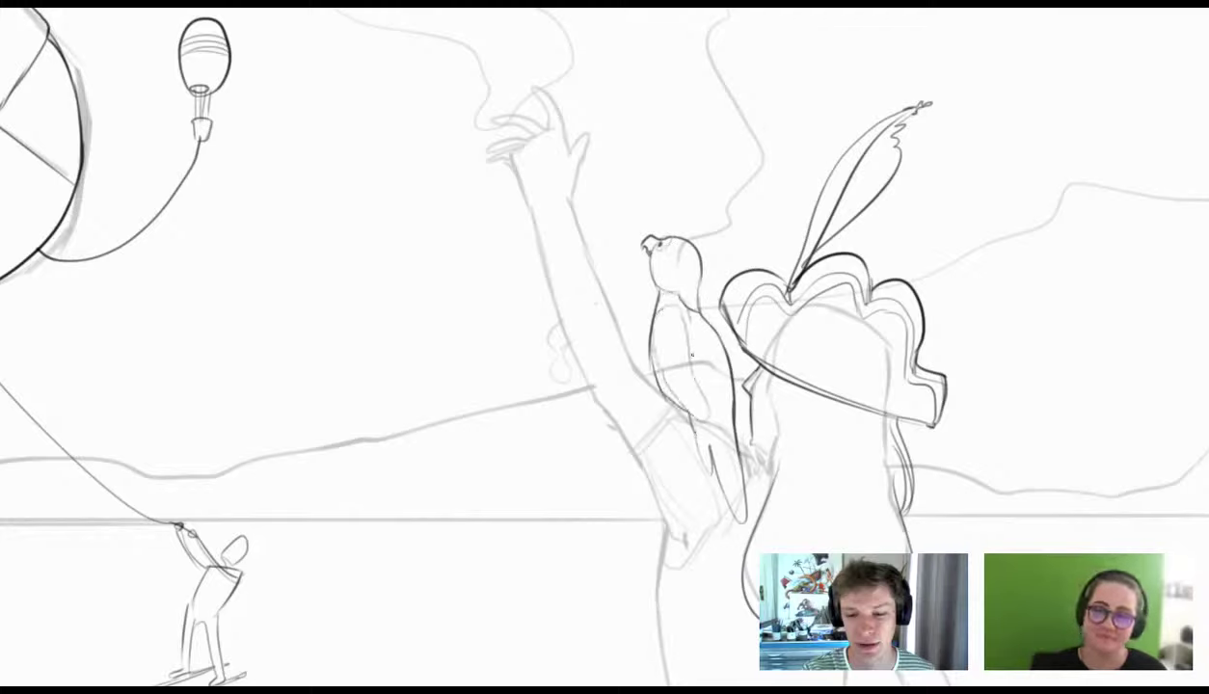
Step: Review the whole composition of the airship, skier and waving woman with her feathered hat and parrot
{"action": "scroll", "coordinate": [791, 360], "scroll_direction": "down", "scroll_amount": 3}
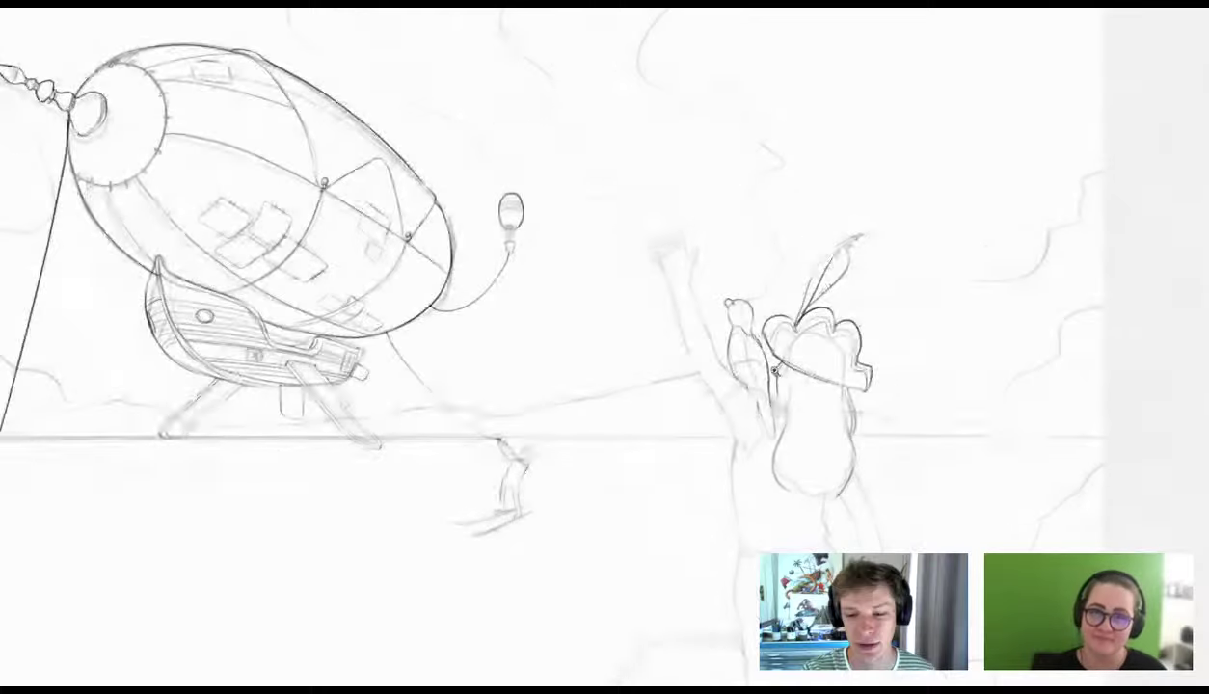
{"action": "scroll", "coordinate": [871, 405], "scroll_direction": "down", "scroll_amount": 5}
{"action": "scroll", "coordinate": [730, 482], "scroll_direction": "up", "scroll_amount": 1}
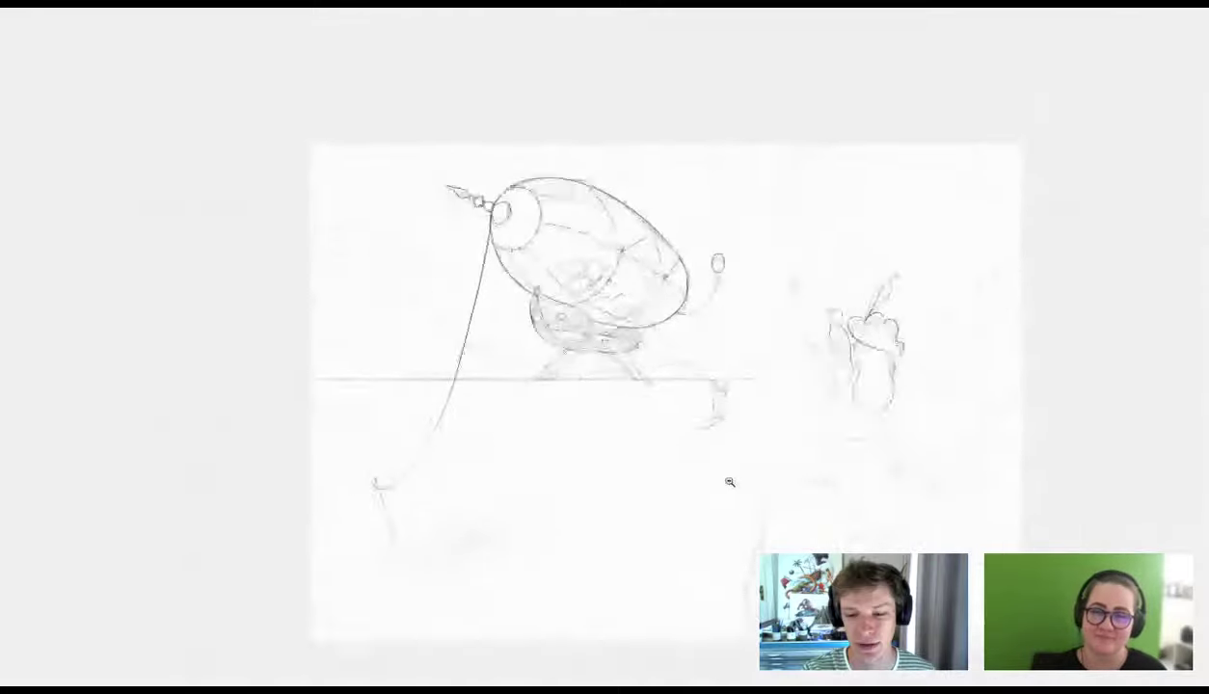
{"action": "scroll", "coordinate": [725, 481], "scroll_direction": "up", "scroll_amount": 1}
{"action": "scroll", "coordinate": [715, 327], "scroll_direction": "down", "scroll_amount": 3}
{"action": "scroll", "coordinate": [745, 388], "scroll_direction": "up", "scroll_amount": 3}
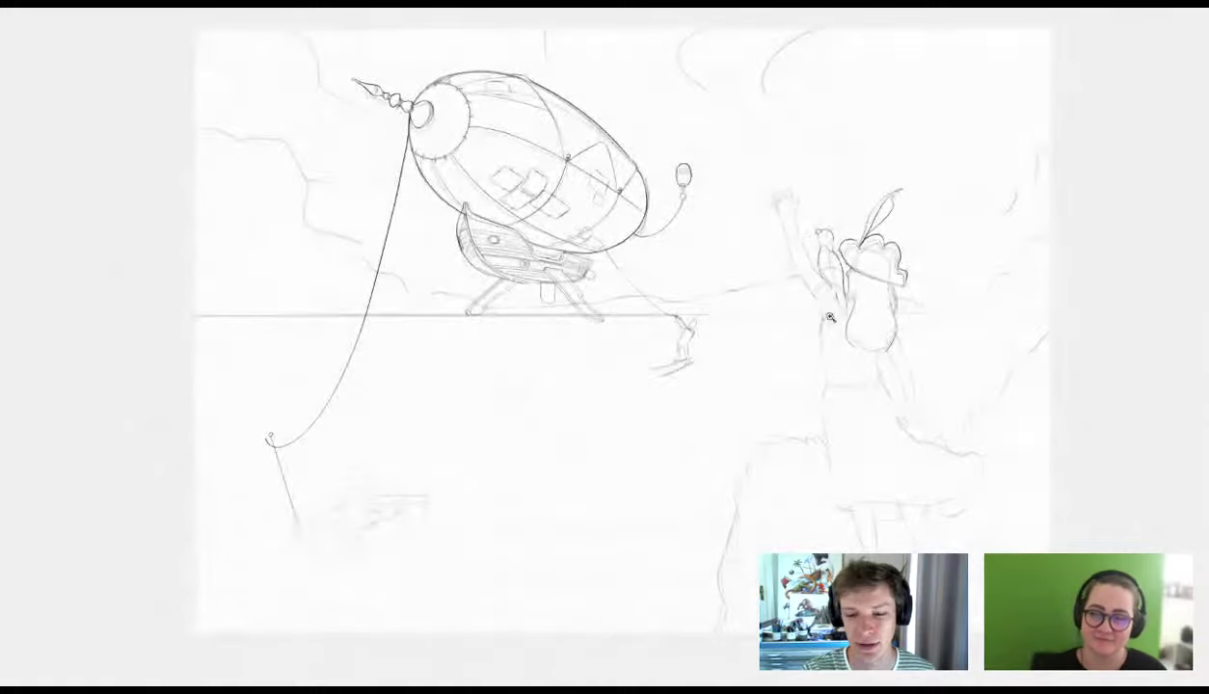
{"action": "scroll", "coordinate": [829, 318], "scroll_direction": "up", "scroll_amount": 2}
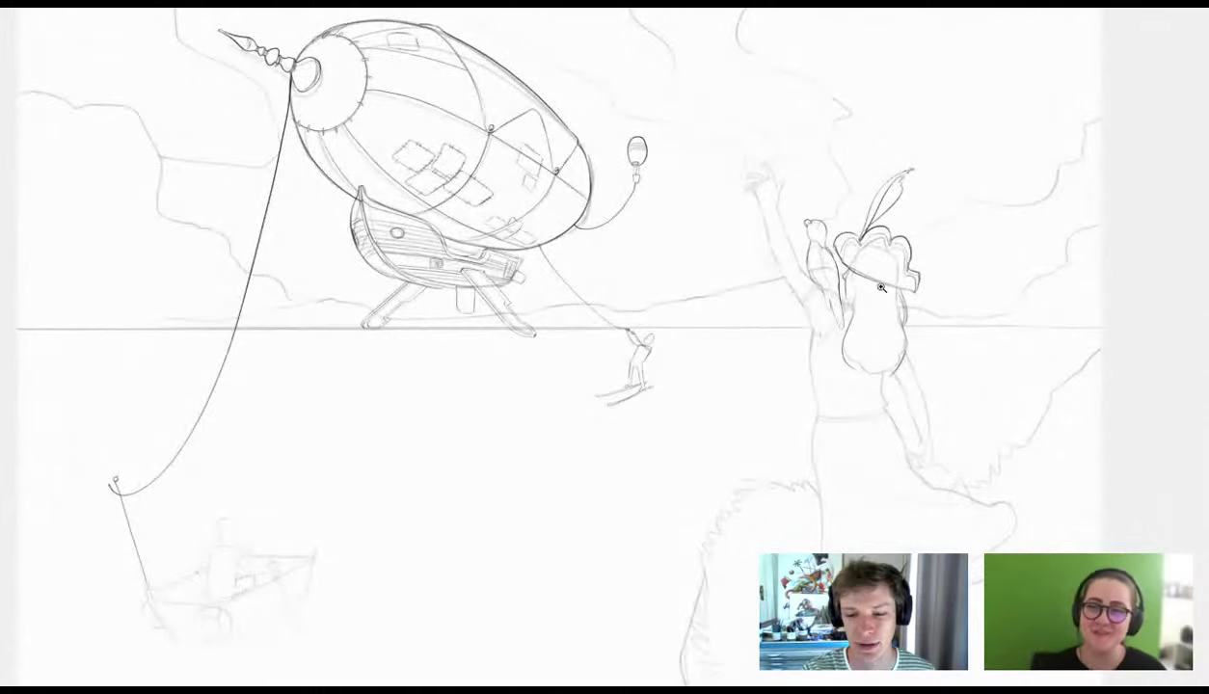
{"action": "scroll", "coordinate": [626, 60], "scroll_direction": "down", "scroll_amount": 2}
{"action": "scroll", "coordinate": [662, 100], "scroll_direction": "up", "scroll_amount": 3}
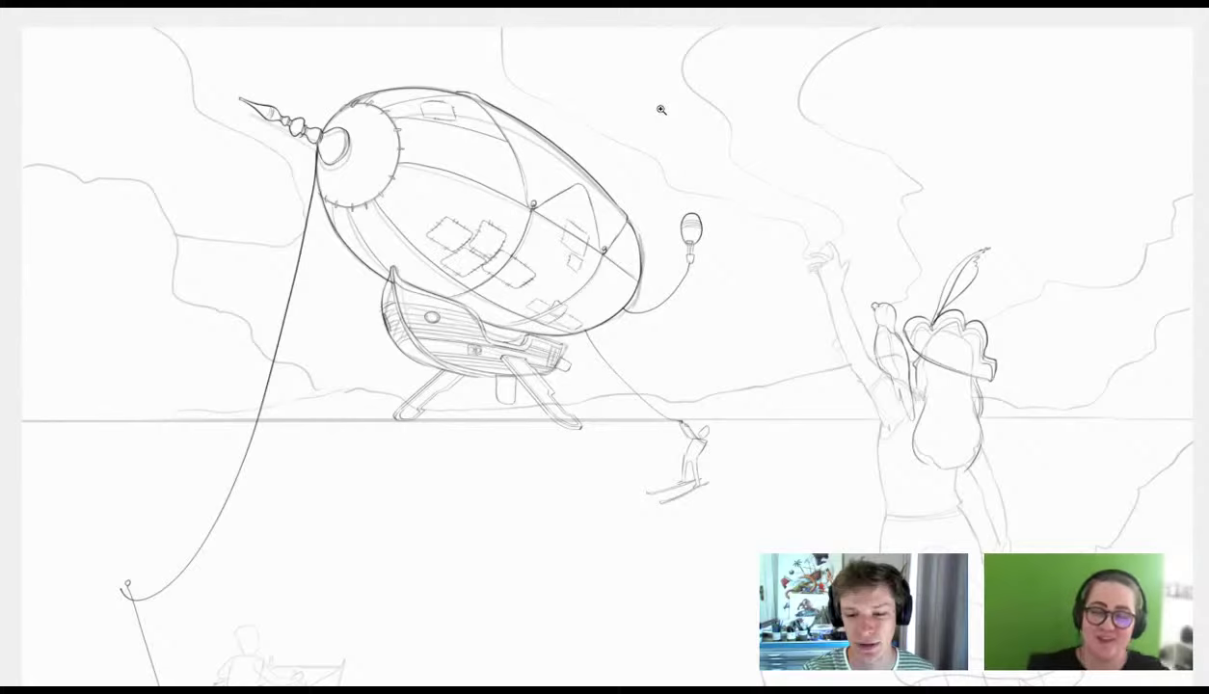
{"action": "scroll", "coordinate": [571, 238], "scroll_direction": "down", "scroll_amount": 2}
{"action": "scroll", "coordinate": [712, 297], "scroll_direction": "up", "scroll_amount": 1}
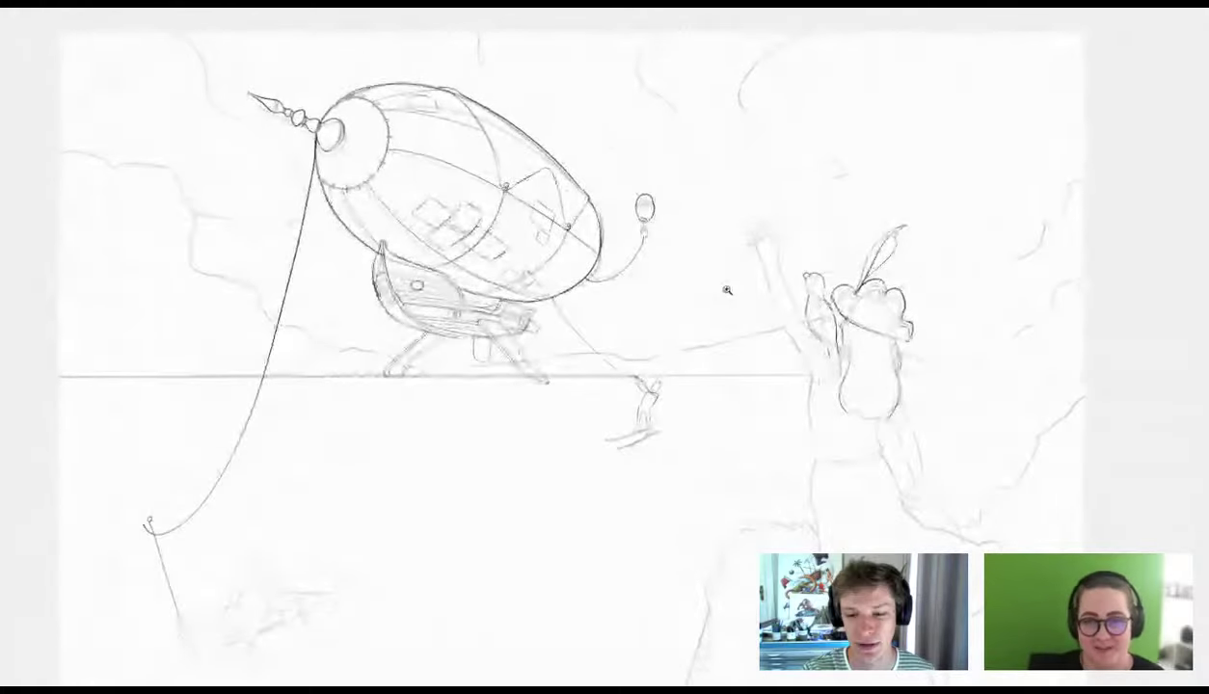